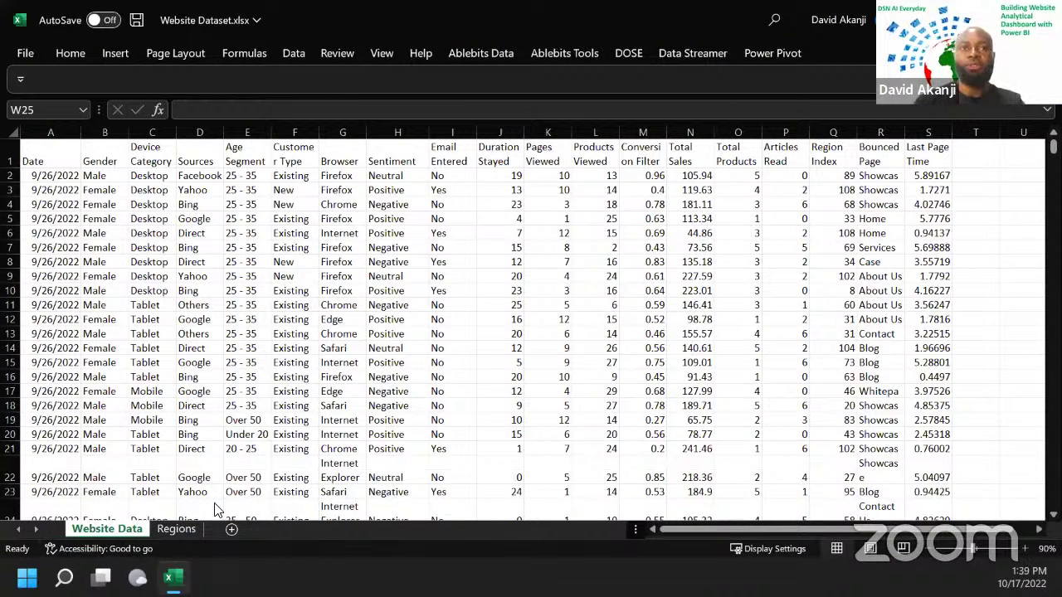
# Step: Examine the Regions worksheet of Website Dataset.xlsx, including its city, LGA, longitude and latitude columns
pyautogui.click(165, 530)
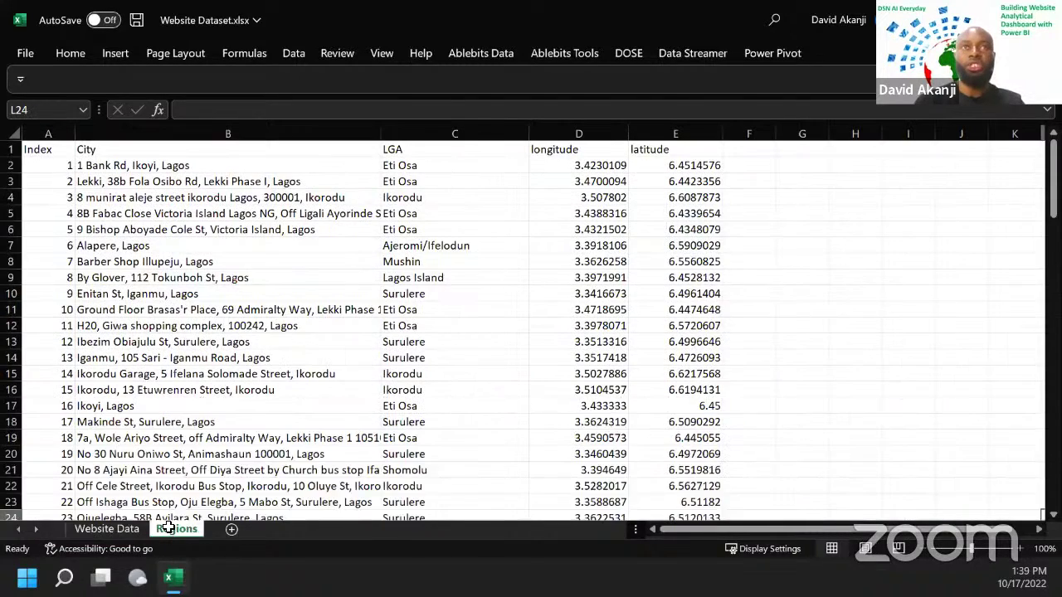
pyautogui.scroll(-2, 688, 322)
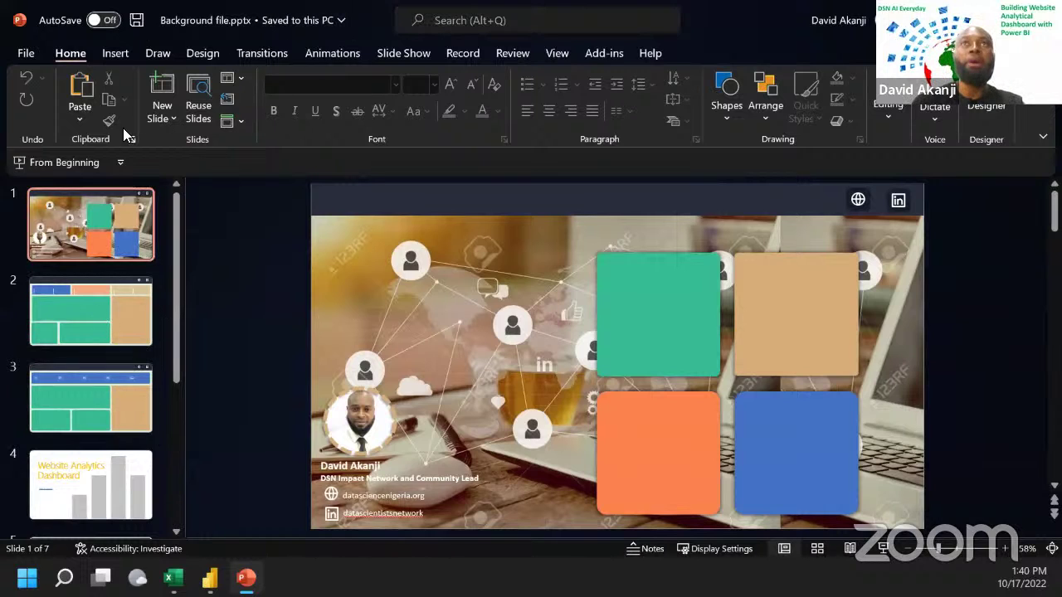
# Step: Switch to Background file.pptx in PowerPoint and review the blank background slides and the finished dashboard slides
pyautogui.click(116, 328)
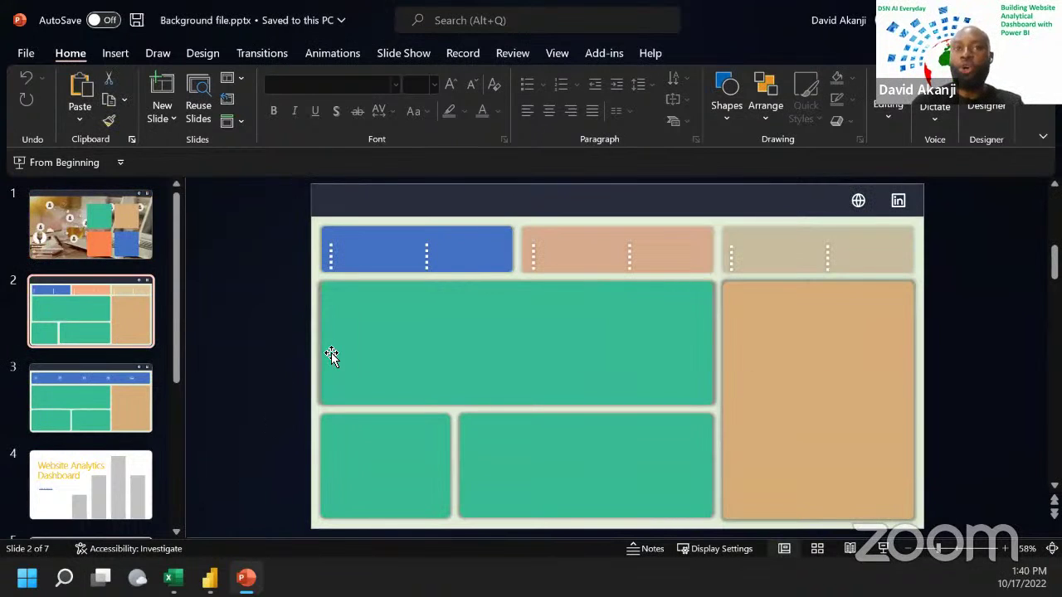
pyautogui.scroll(-2, 138, 390)
pyautogui.scroll(-1, 138, 385)
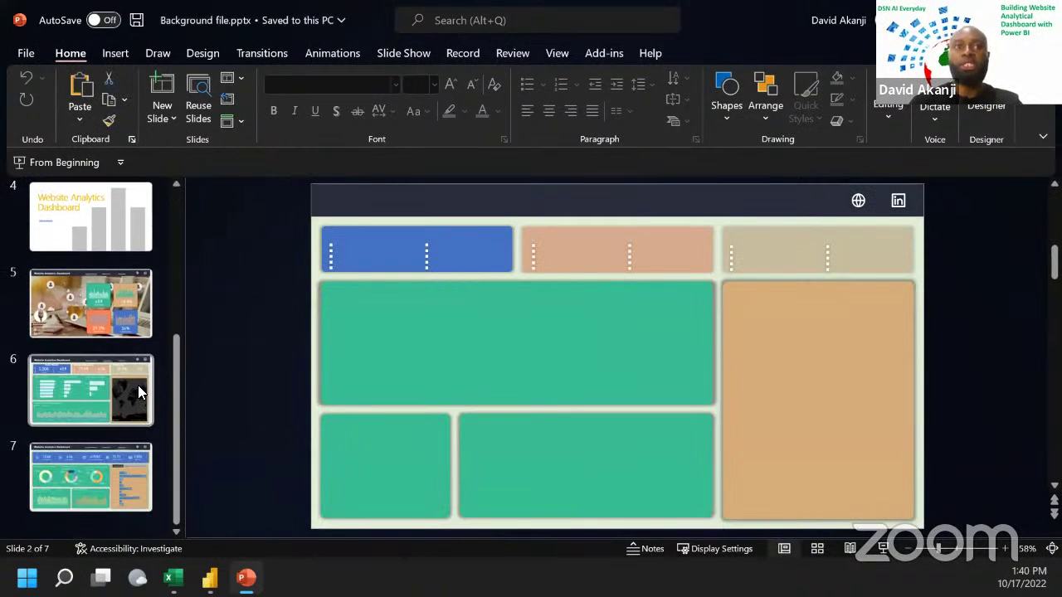
pyautogui.click(87, 274)
pyautogui.click(95, 386)
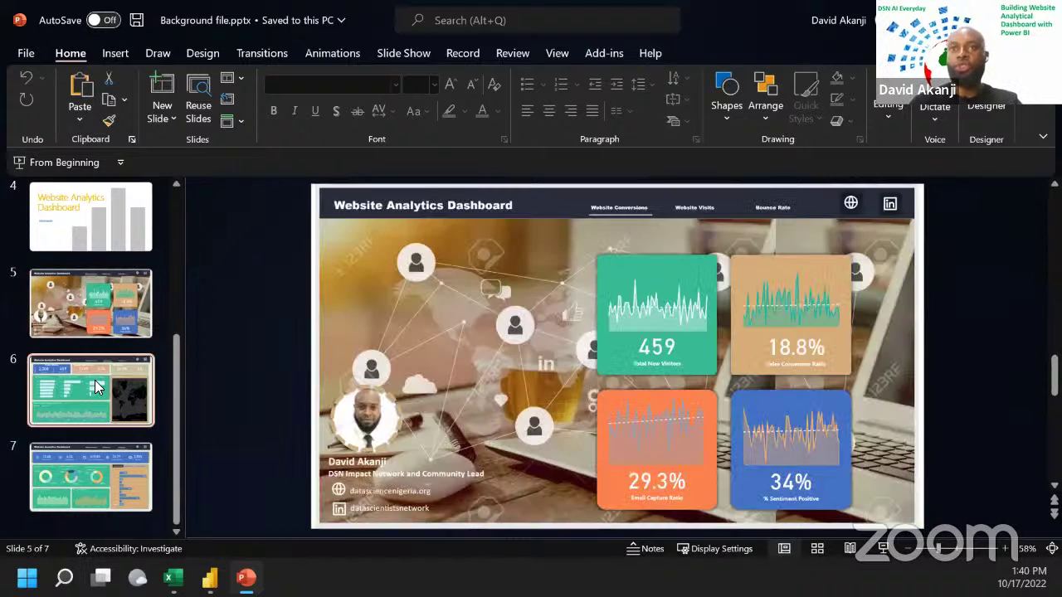
pyautogui.click(143, 514)
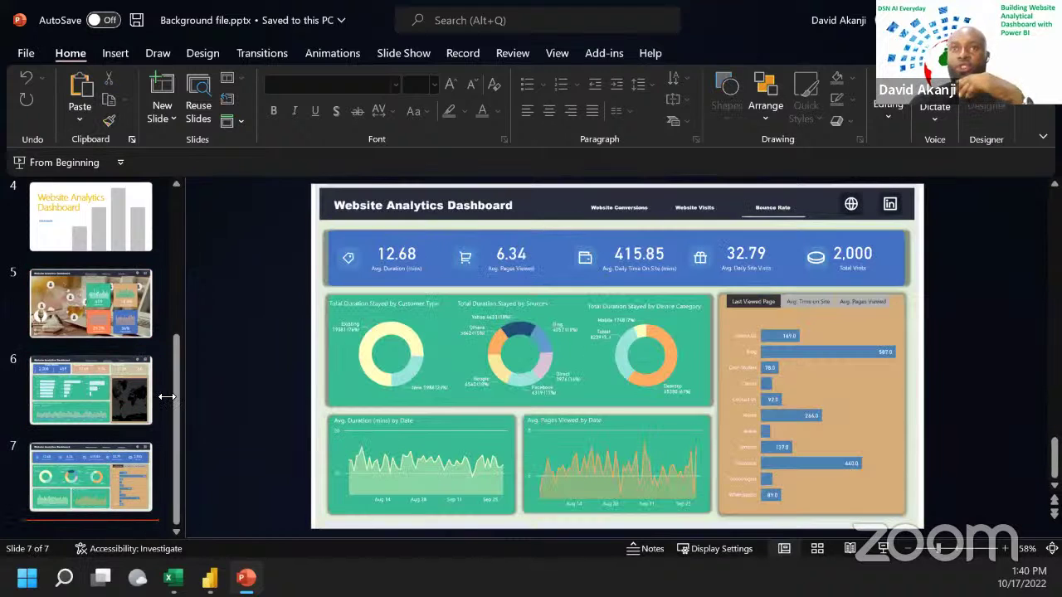
pyautogui.scroll(4, 246, 402)
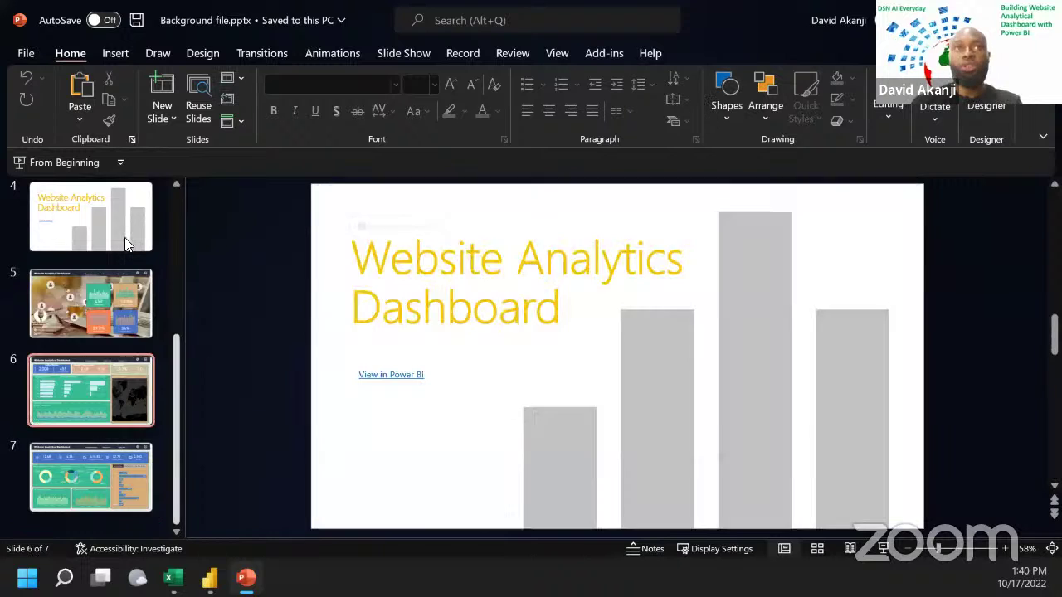
pyautogui.scroll(3, 109, 256)
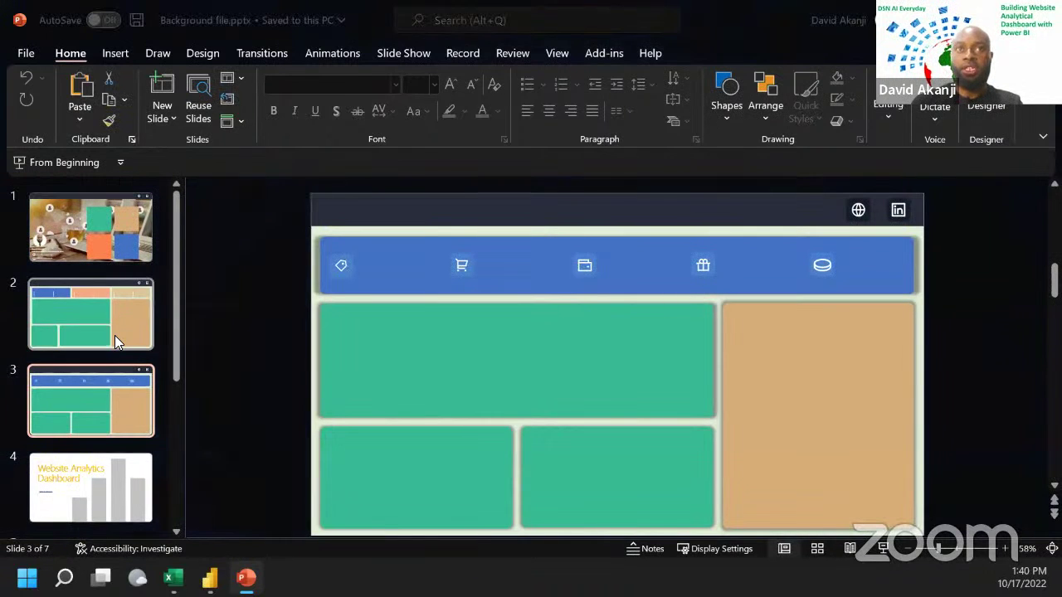
pyautogui.click(434, 324)
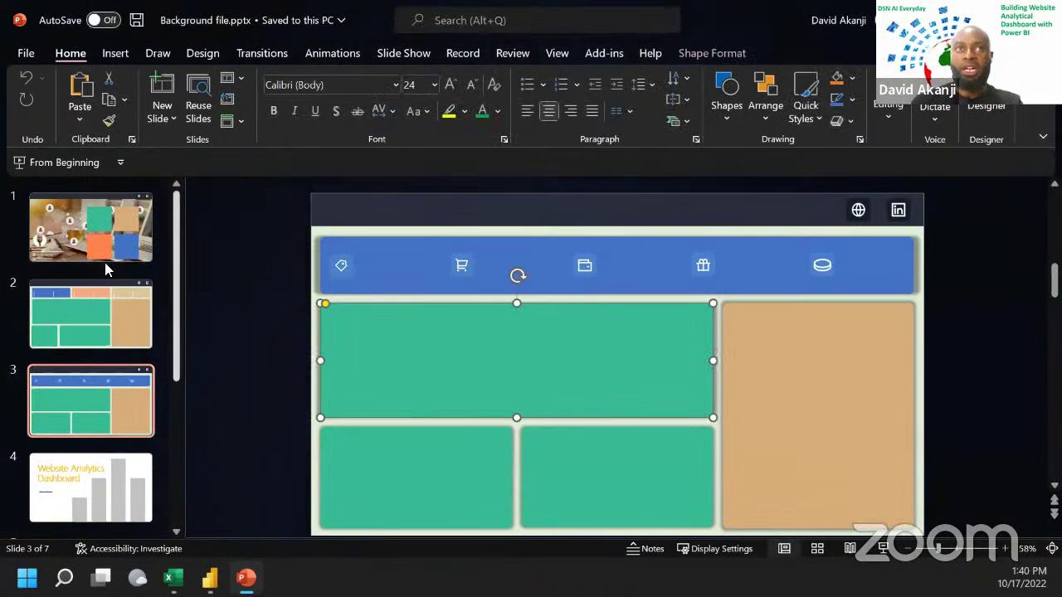
pyautogui.click(117, 228)
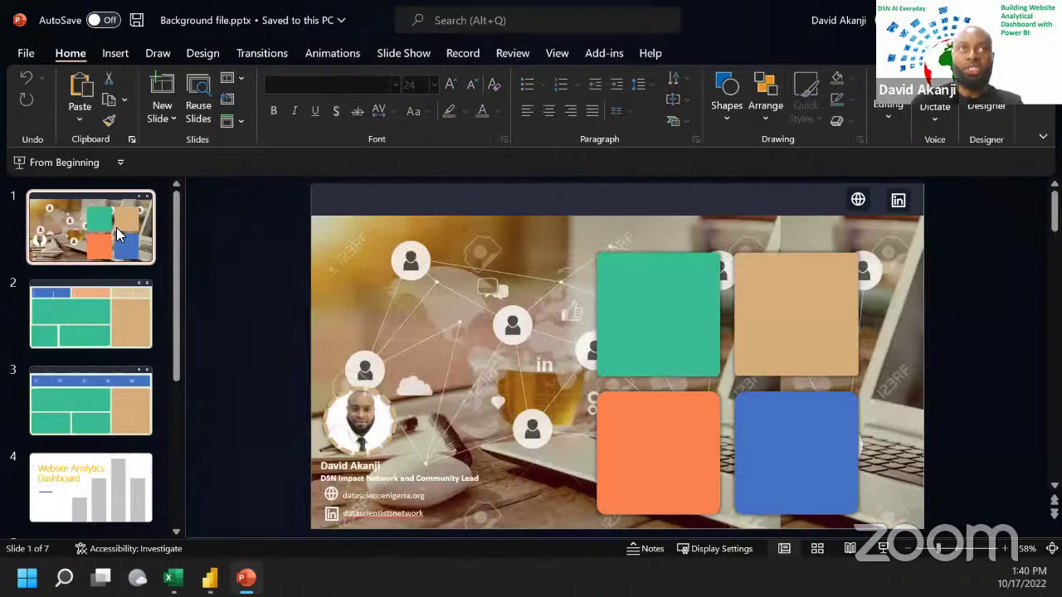
pyautogui.click(366, 414)
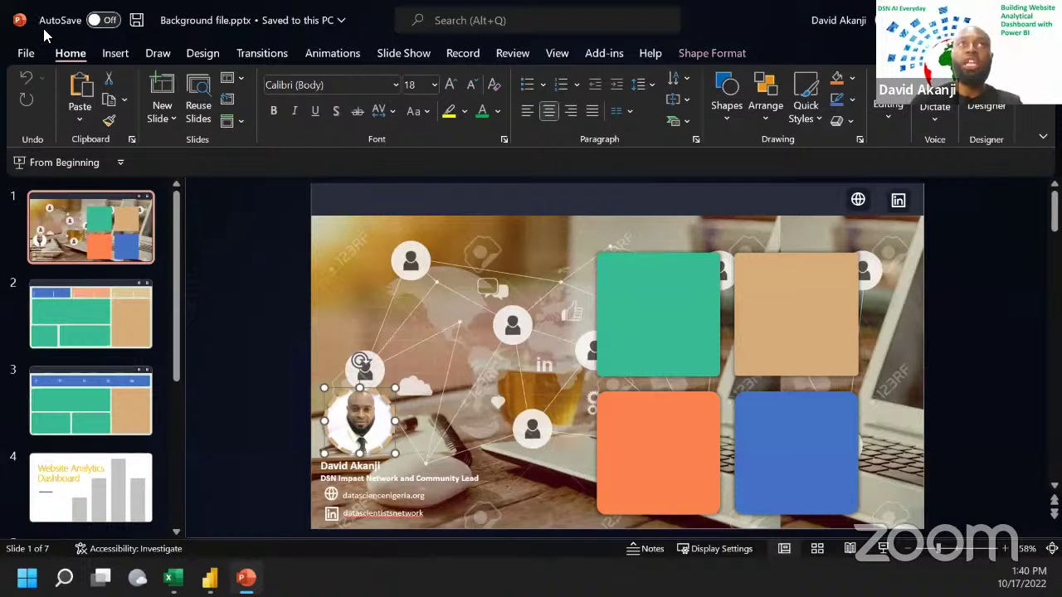
# Step: Inspect the file formats offered for saving a copy of the presentation, cancel without saving, and switch to Power BI Desktop
pyautogui.click(25, 56)
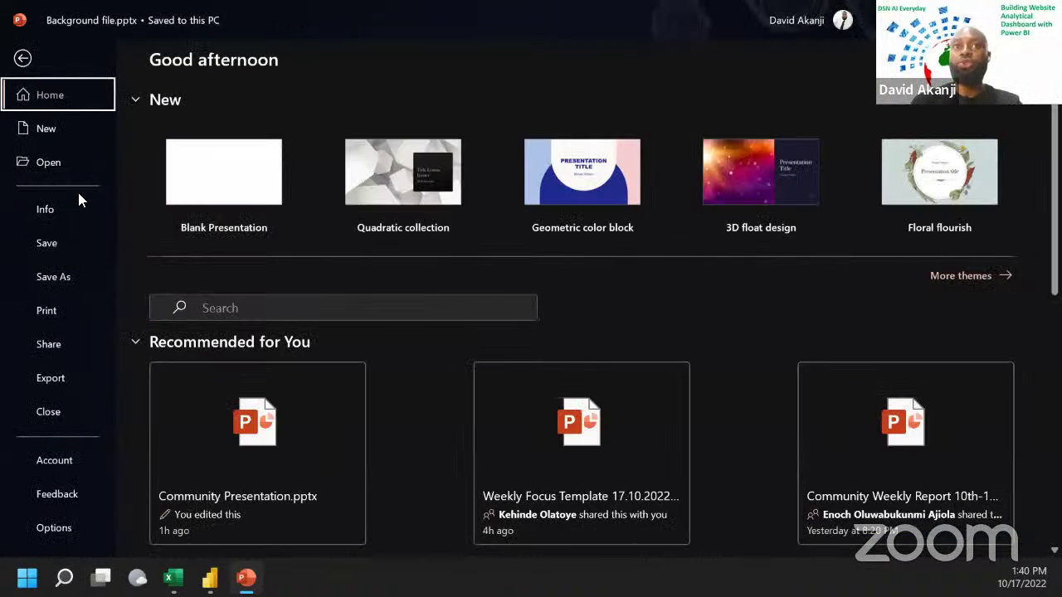
pyautogui.click(50, 279)
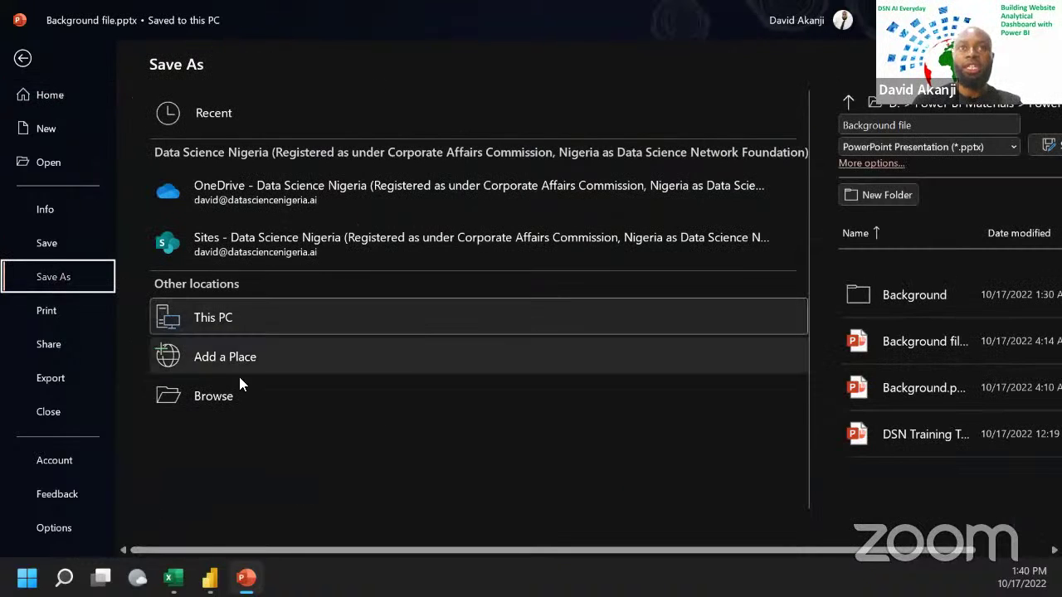
pyautogui.click(241, 396)
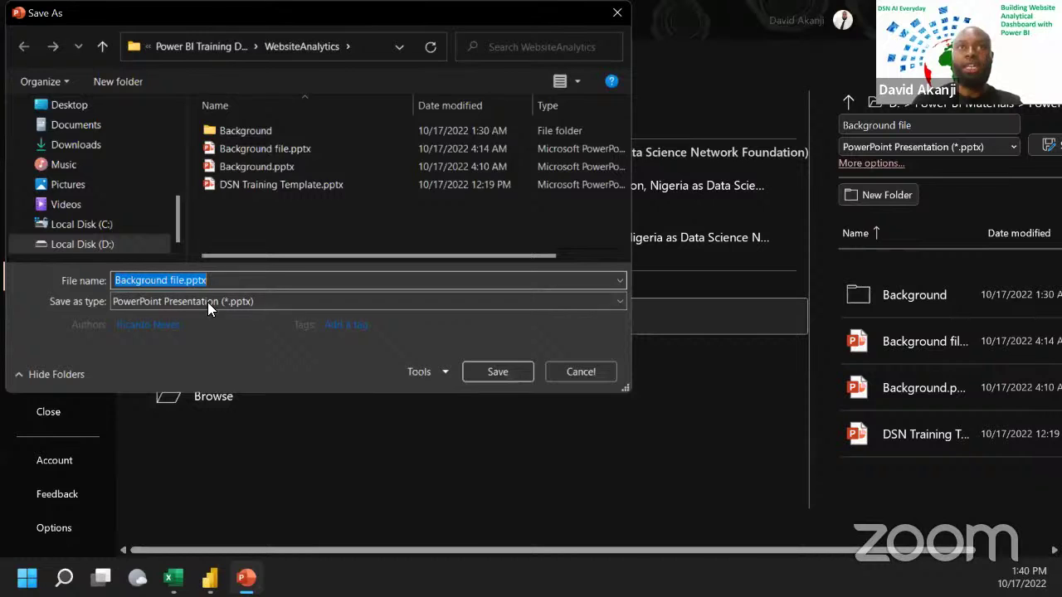
pyautogui.click(207, 302)
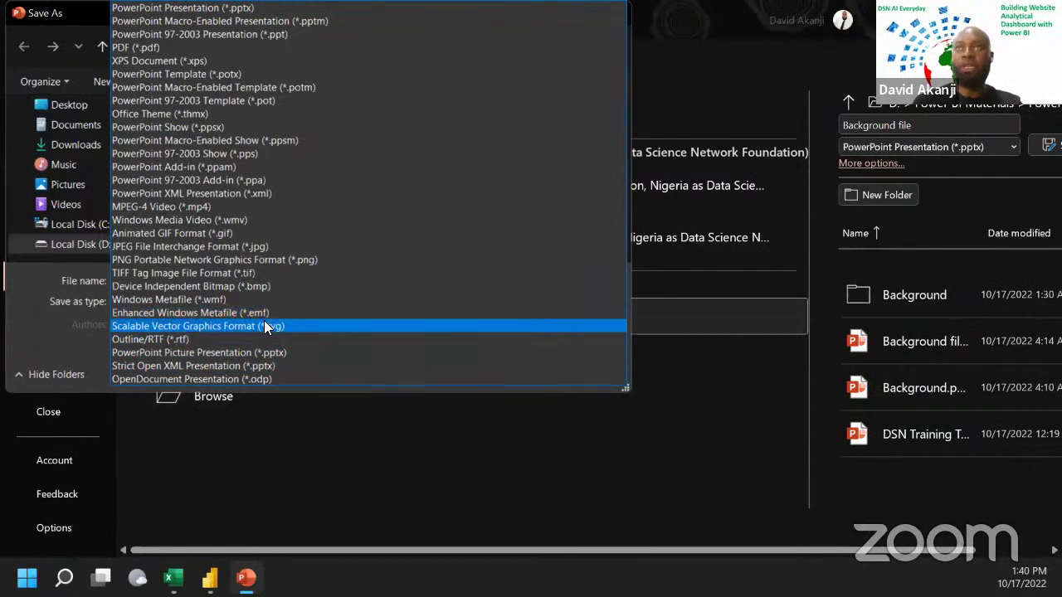
pyautogui.click(738, 30)
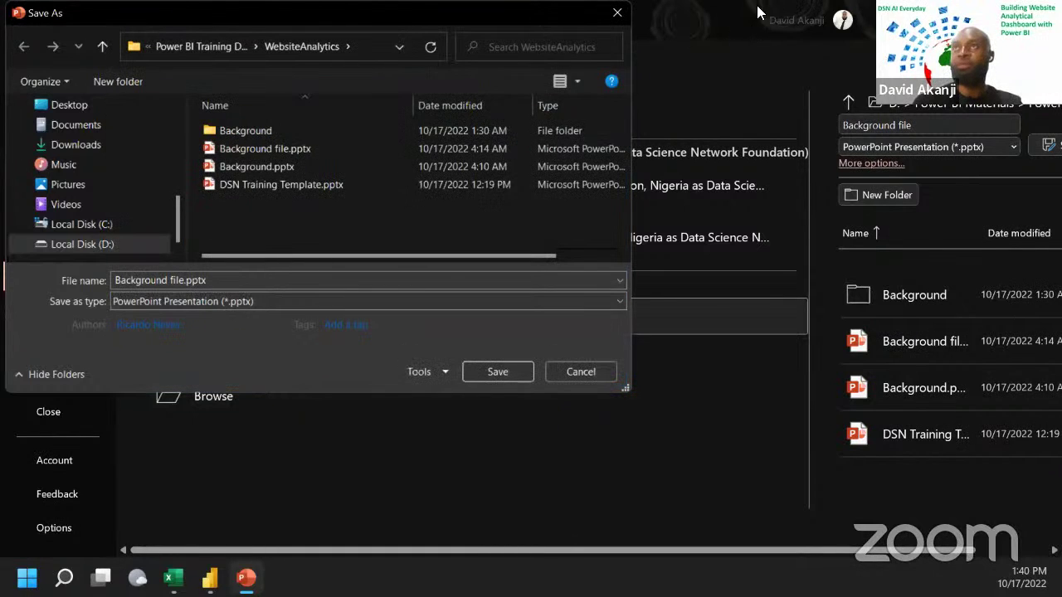
pyautogui.click(618, 14)
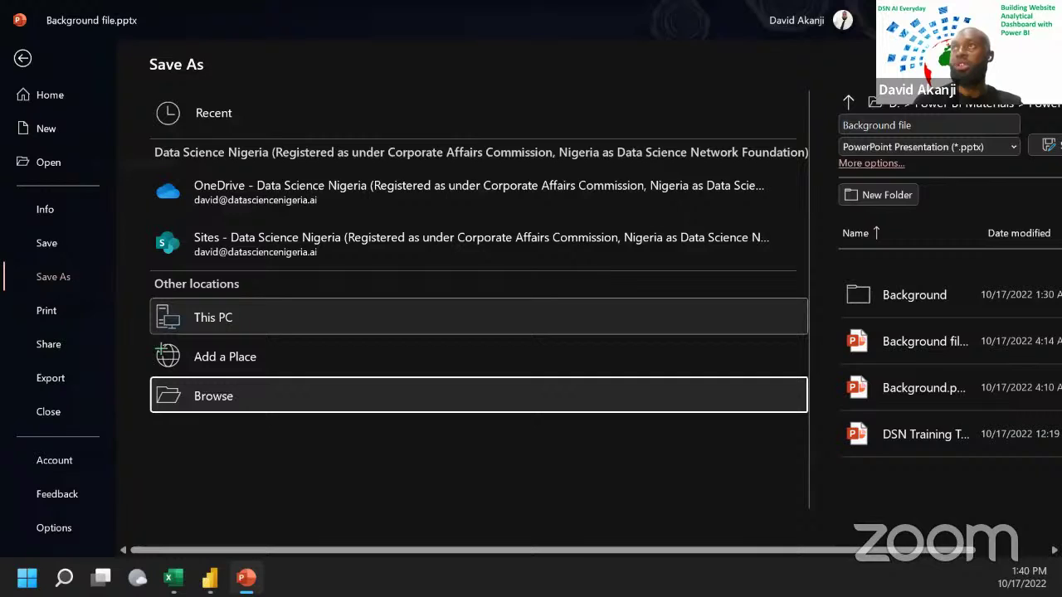
pyautogui.click(967, 20)
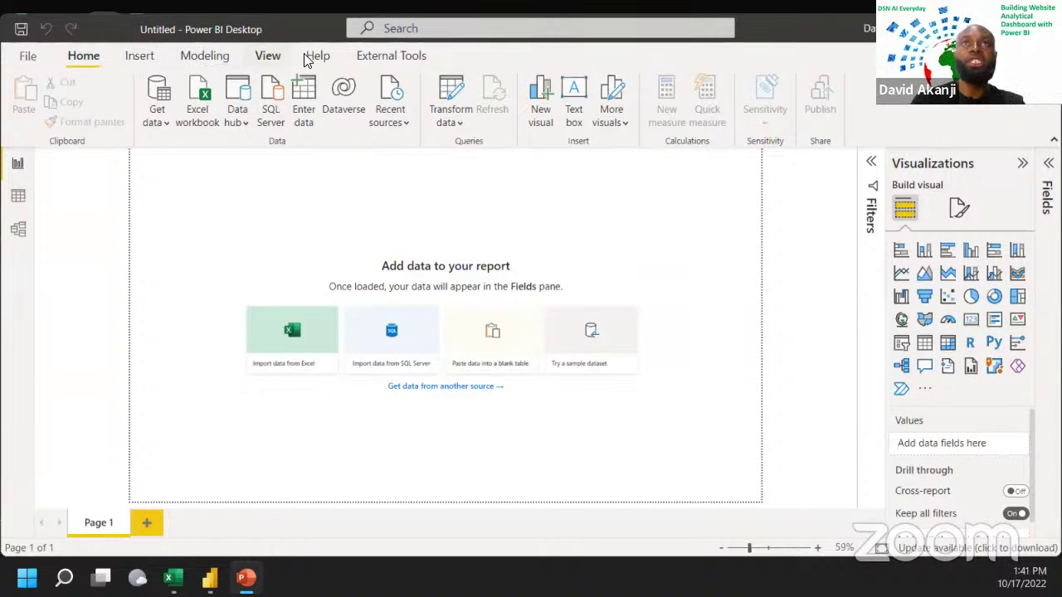
# Step: Open the Power Query Editor and connect to the Excel workbook Website Dataset.xlsx in the WebsiteAnalytics folder
pyautogui.click(99, 58)
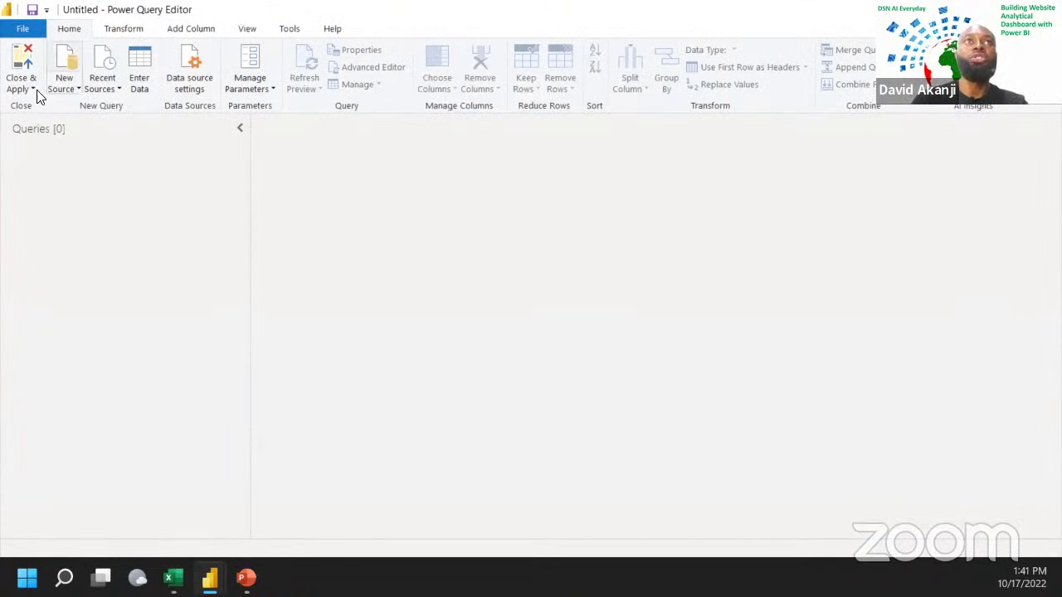
pyautogui.click(75, 92)
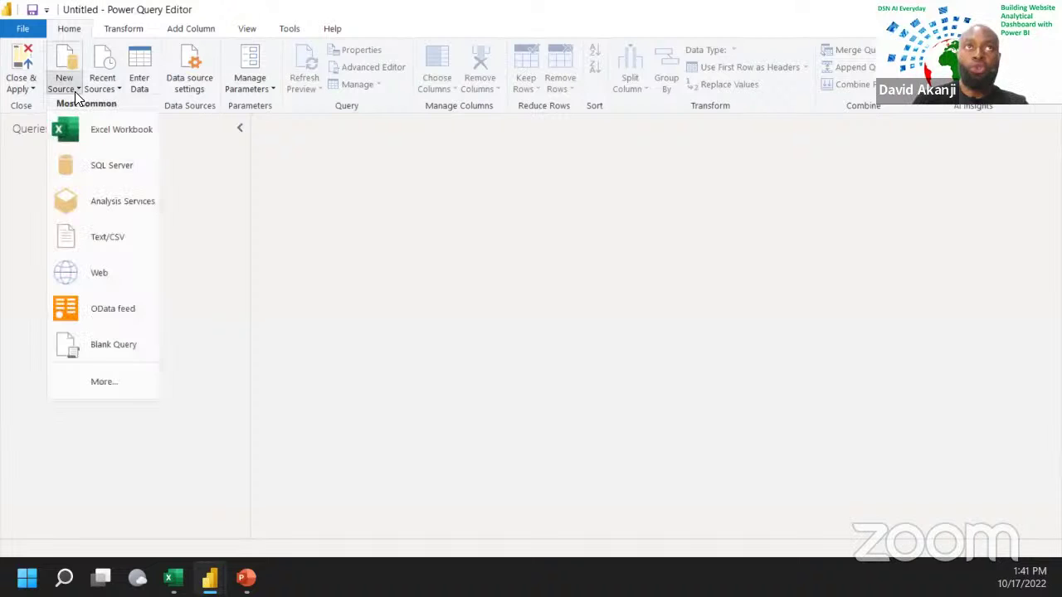
pyautogui.click(114, 139)
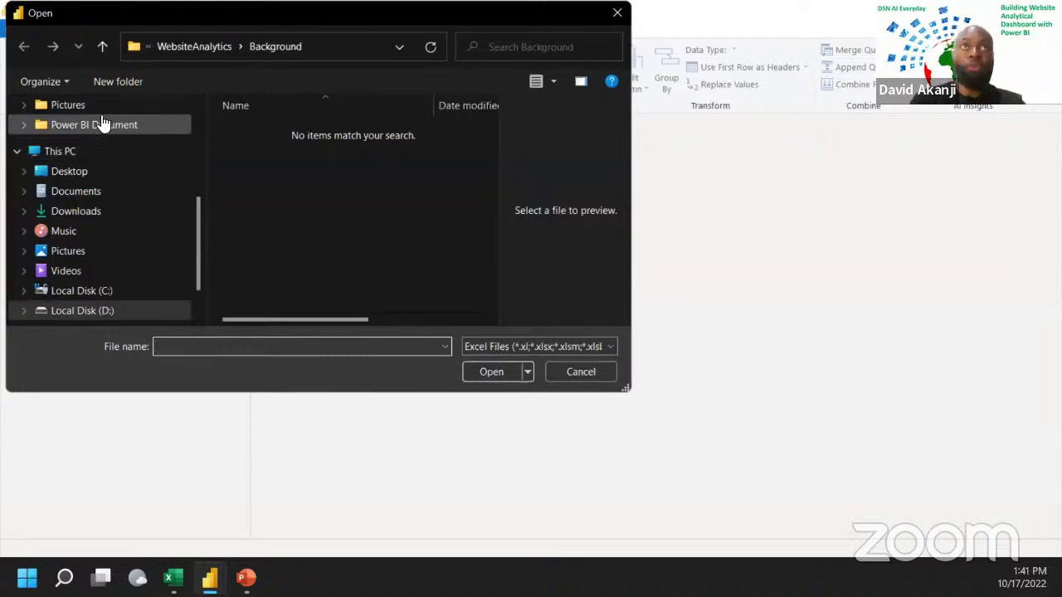
pyautogui.scroll(1, 100, 116)
pyautogui.scroll(3, 111, 150)
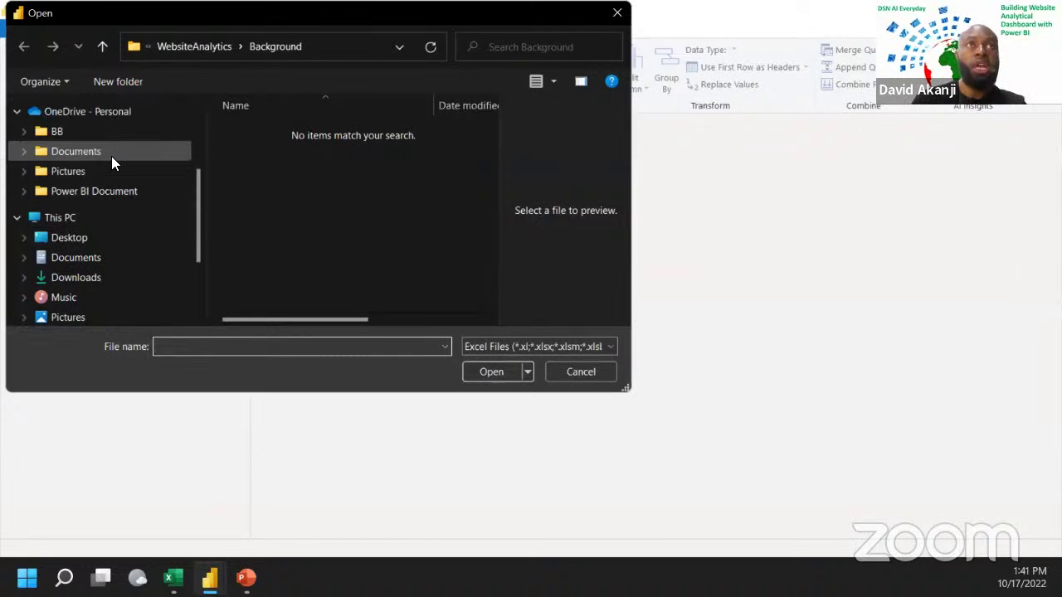
pyautogui.click(71, 148)
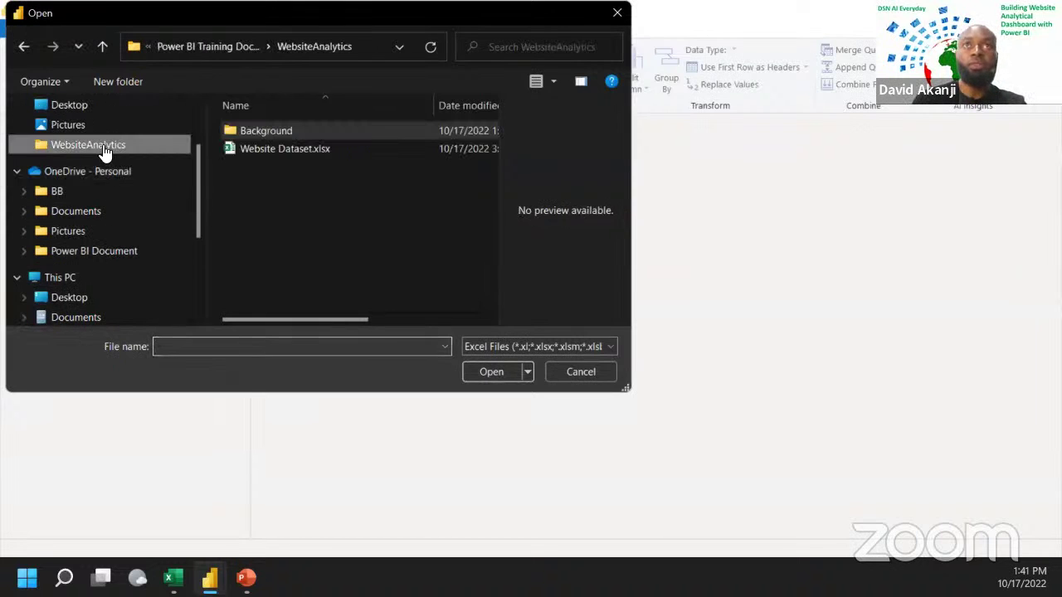
pyautogui.click(293, 153)
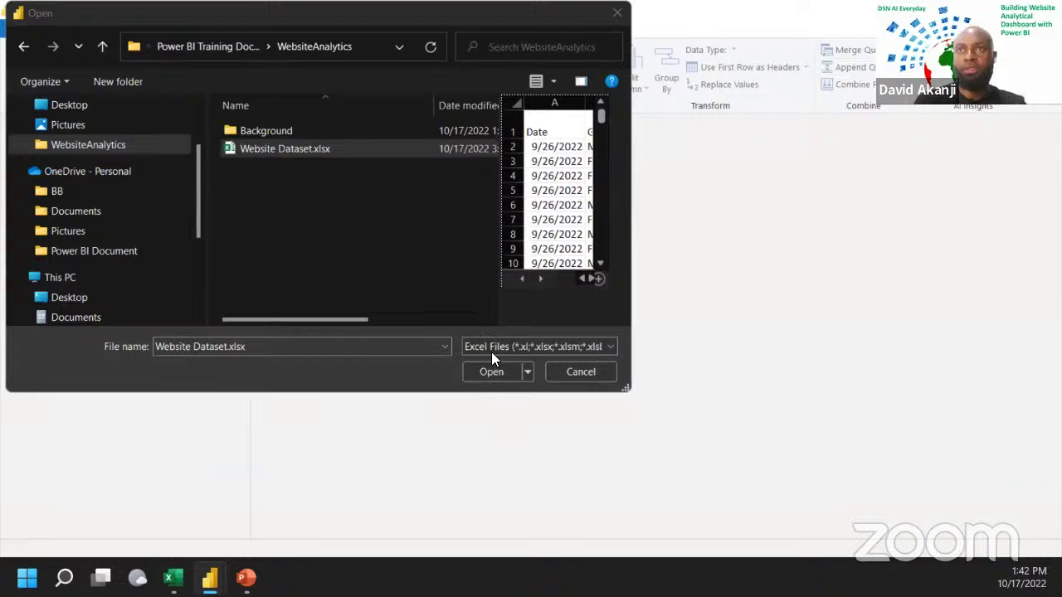
pyautogui.click(490, 374)
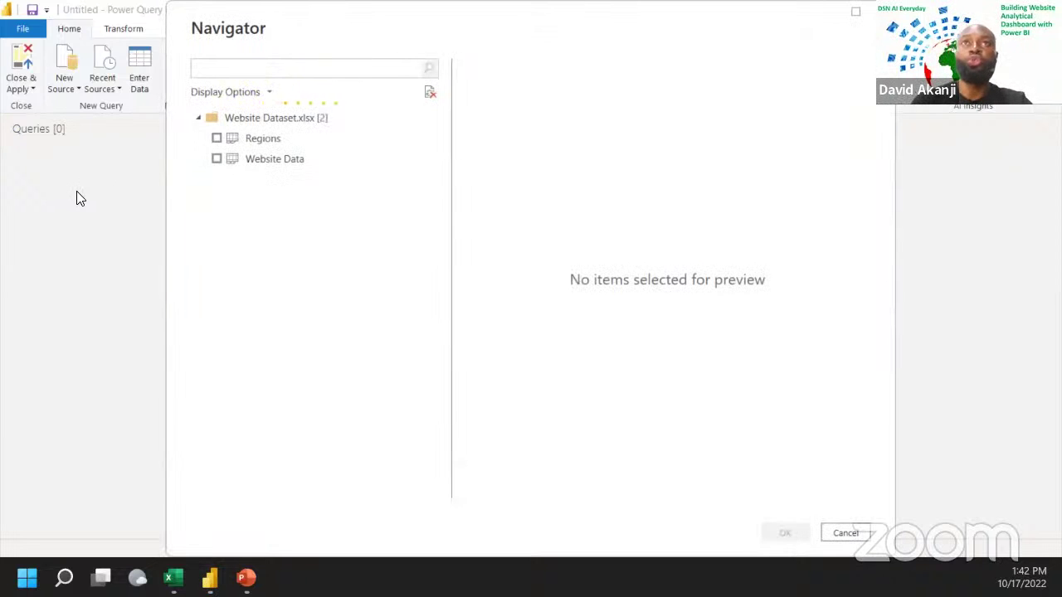
# Step: Import both the Regions and Website Data sheets from the workbook as queries
pyautogui.click(216, 140)
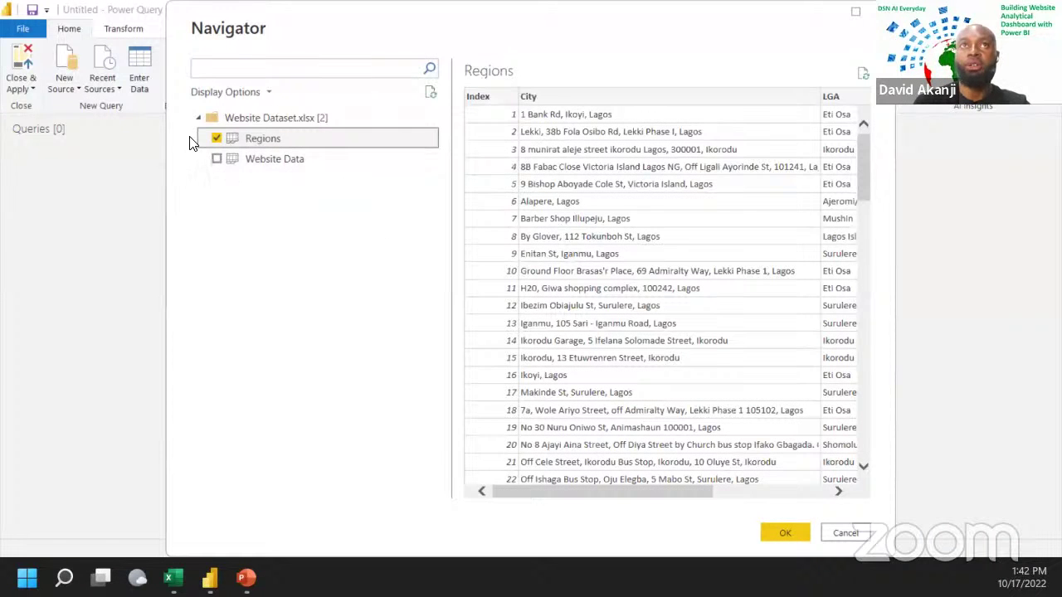
pyautogui.click(216, 161)
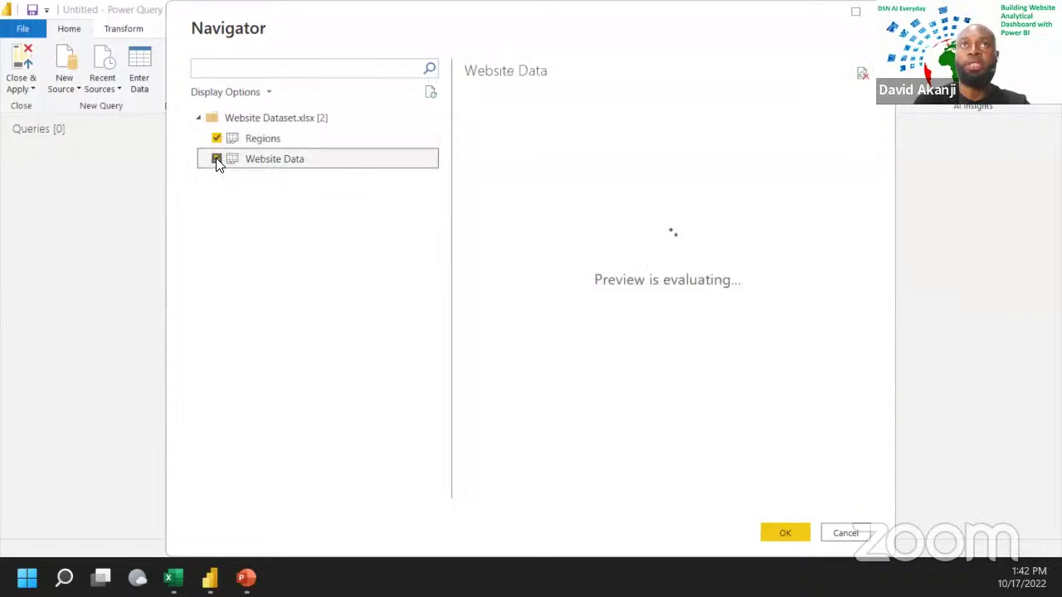
pyautogui.click(785, 533)
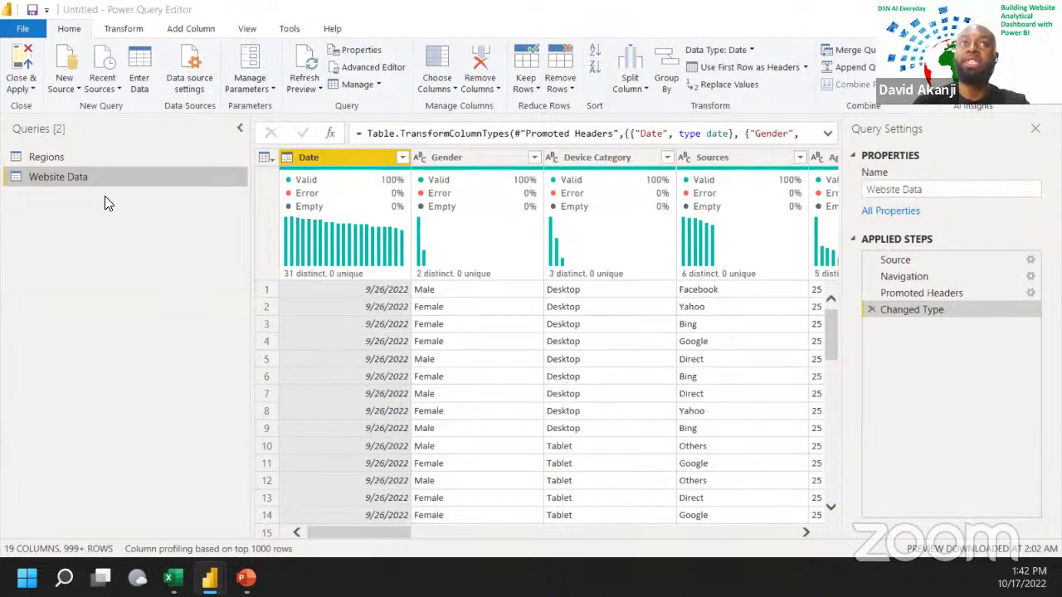
# Step: Examine the columns and data profiles of the Website Data and Regions queries
pyautogui.click(97, 173)
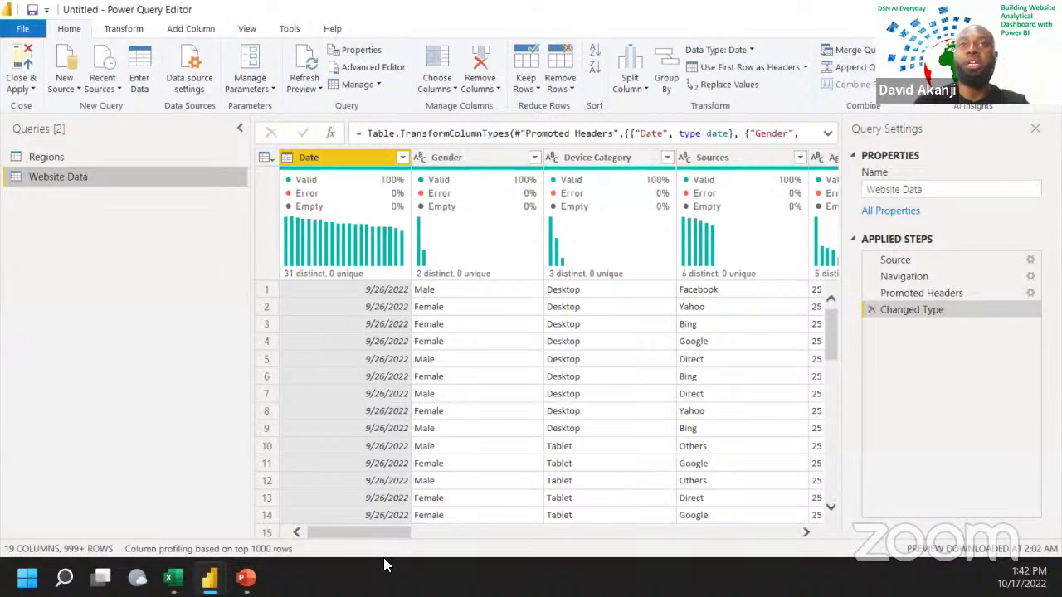
pyautogui.moveTo(367, 534)
pyautogui.mouseDown()
pyautogui.moveTo(481, 559)
pyautogui.moveTo(753, 560)
pyautogui.moveTo(352, 548)
pyautogui.mouseUp()
pyautogui.click(62, 157)
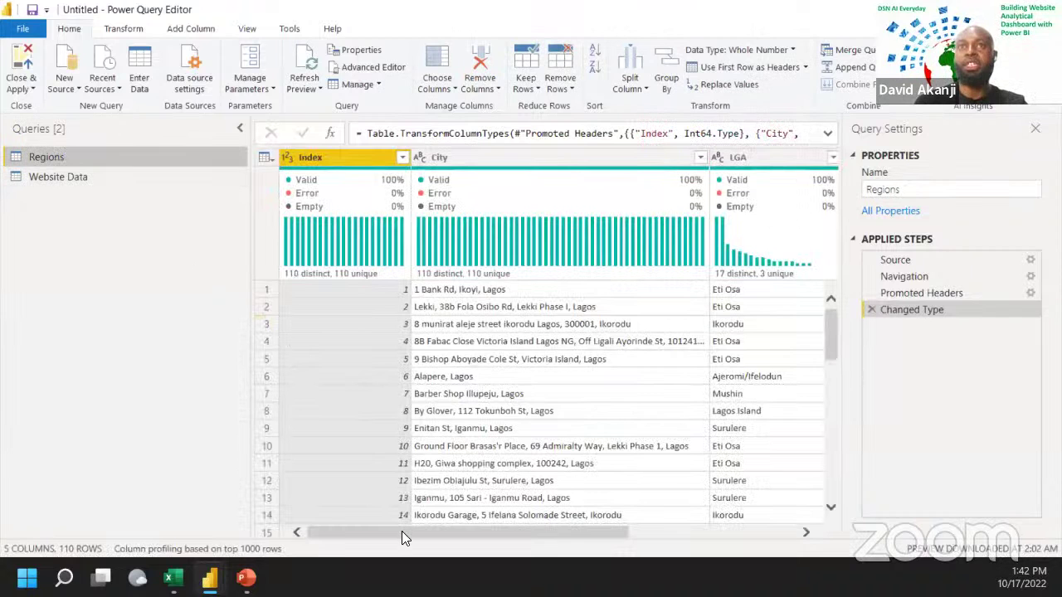
pyautogui.moveTo(402, 531); pyautogui.dragTo(448, 566)
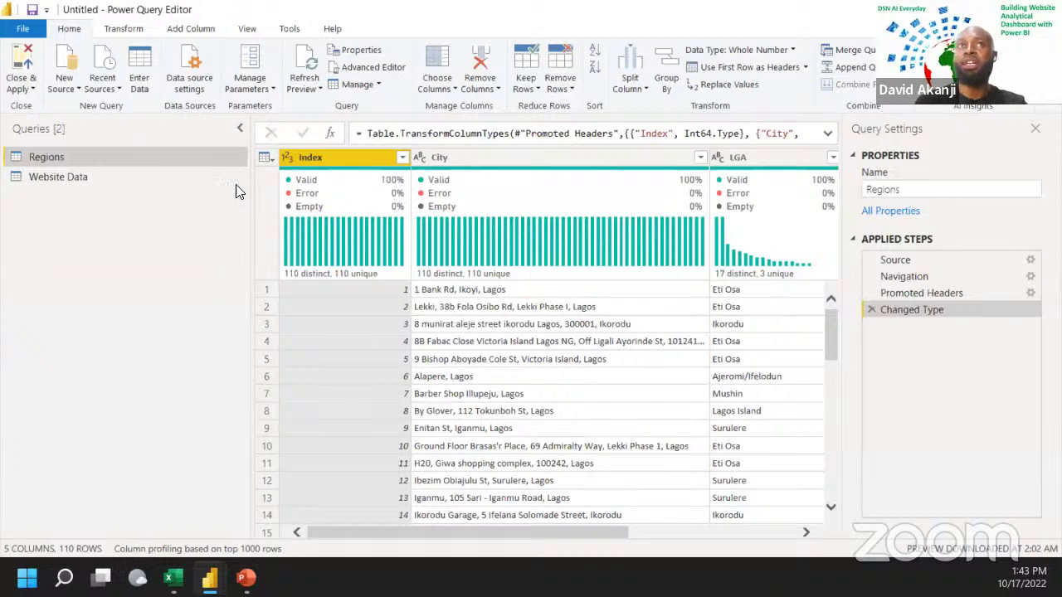
# Step: Apply the queries to the report, close the Power Query Editor, and check the loaded Regions and Website Data tables
pyautogui.click(28, 87)
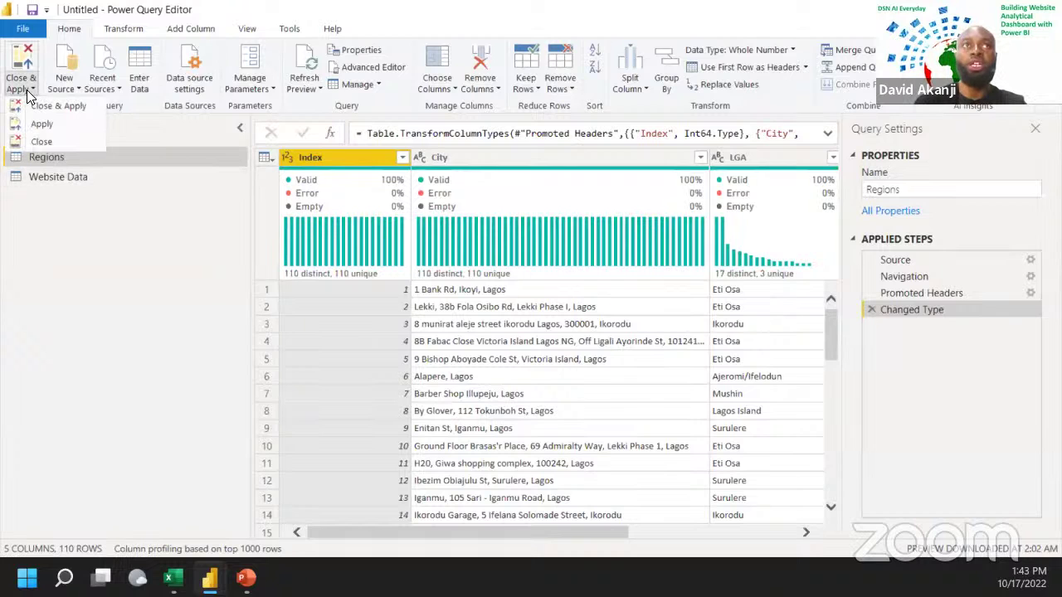
pyautogui.click(47, 109)
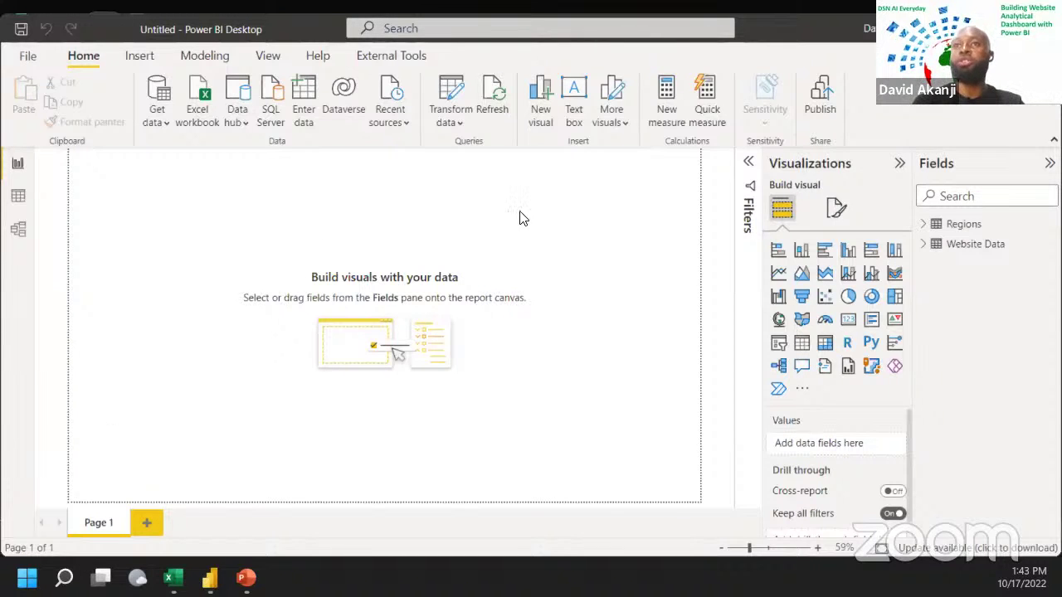
pyautogui.click(983, 226)
pyautogui.click(975, 248)
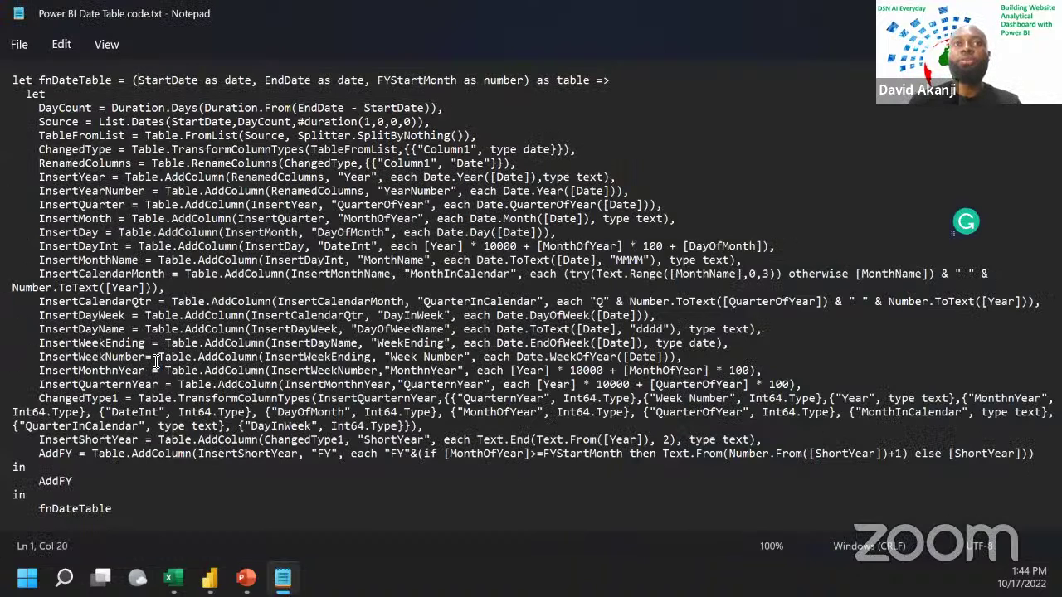
# Step: Copy the entire fnDateTable code from Power BI Date Table code.txt and switch to Power BI Desktop
pyautogui.click(156, 361)
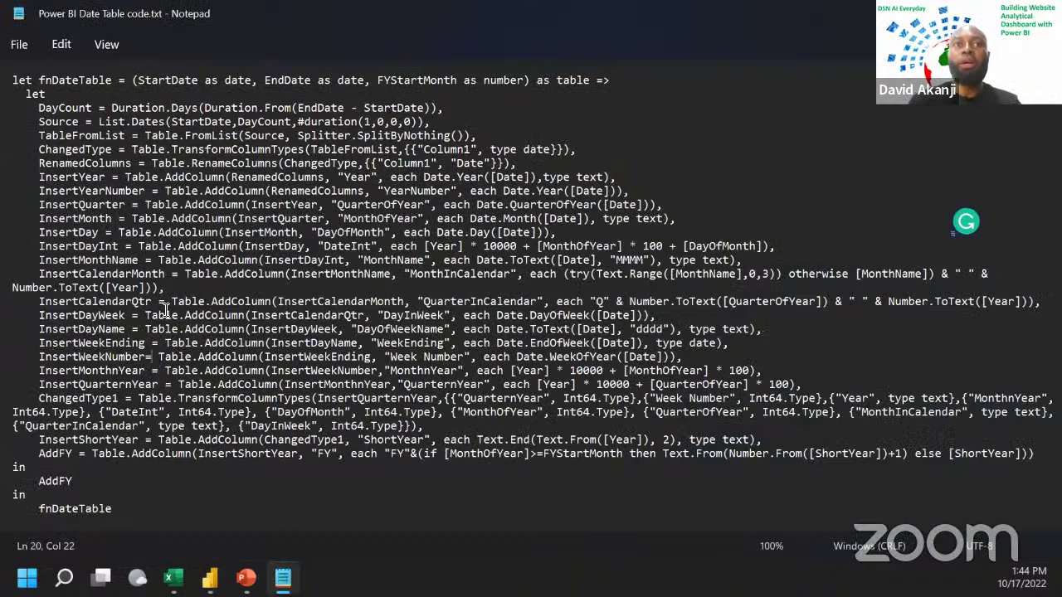
pyautogui.click(177, 233)
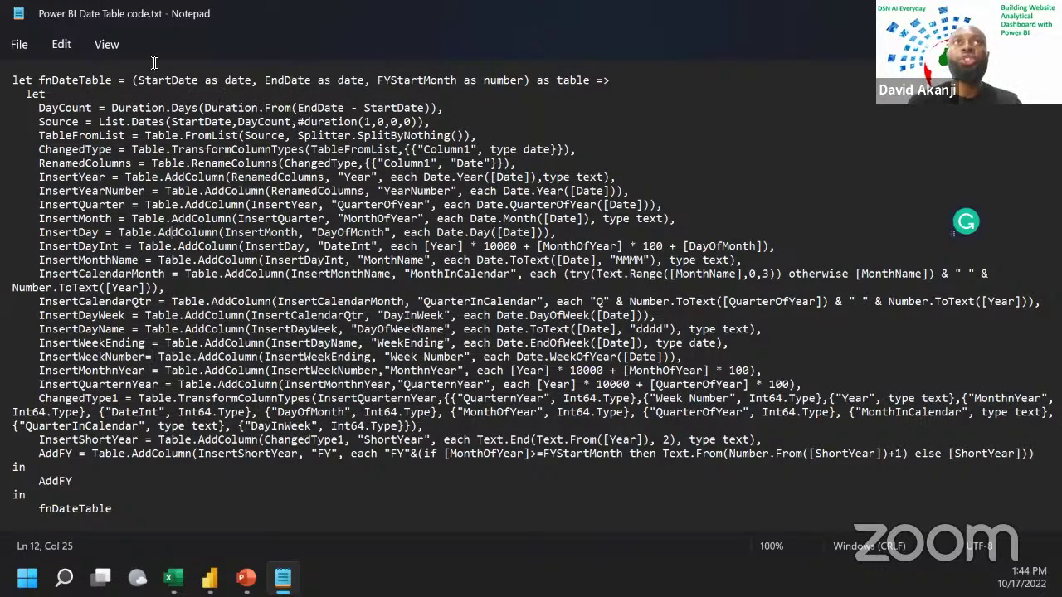
pyautogui.click(176, 191)
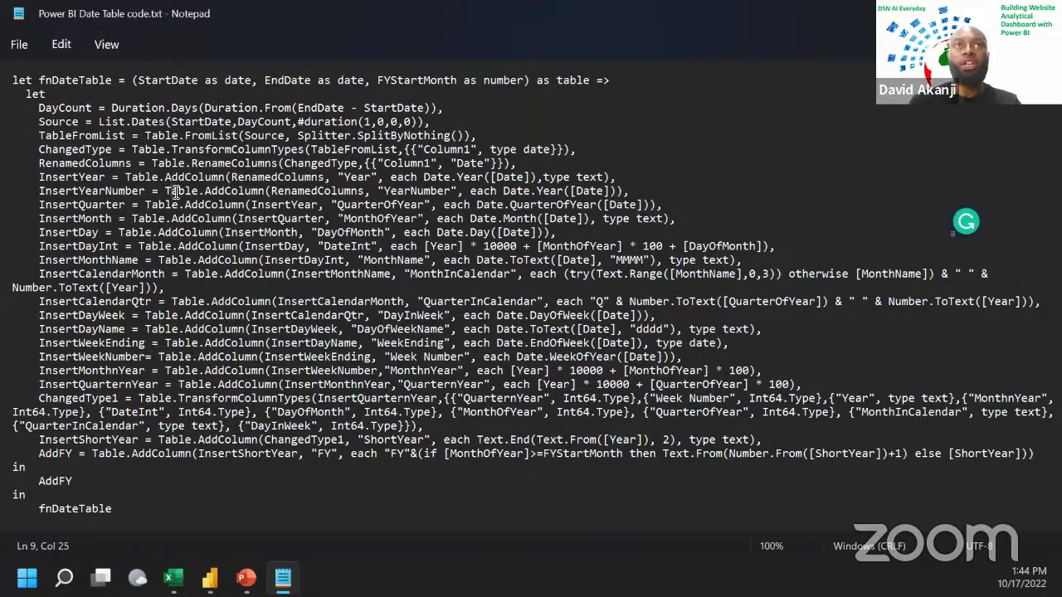
pyautogui.hotkey('ctrl', 'a')
pyautogui.hotkey('ctrl', 'c')
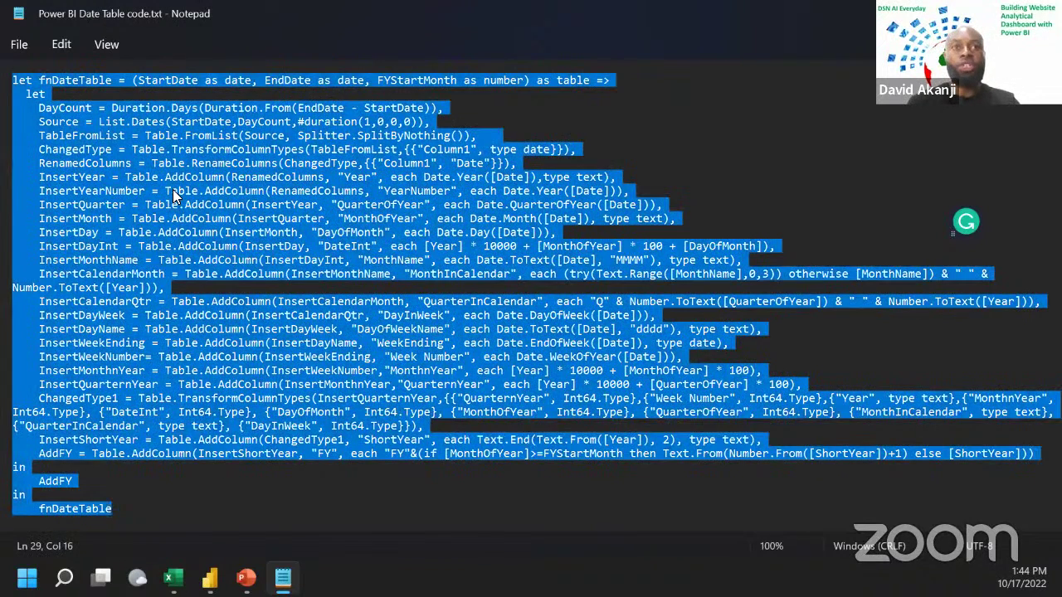
pyautogui.click(946, 123)
pyautogui.hotkey('alt', 'Tab')
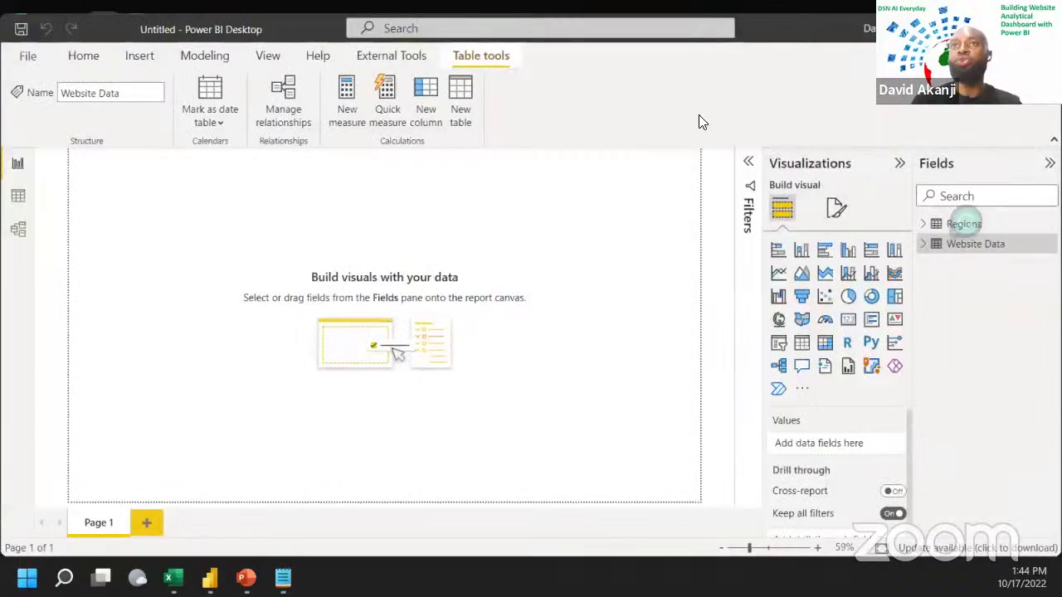
# Step: Add a blank query to the report as a new data source
pyautogui.click(78, 55)
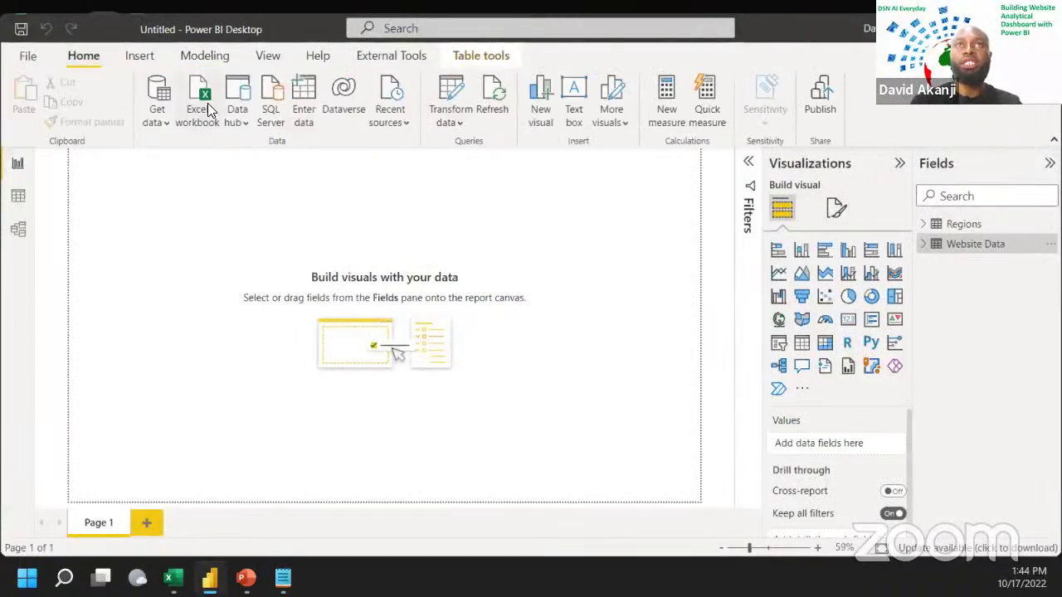
pyautogui.click(164, 121)
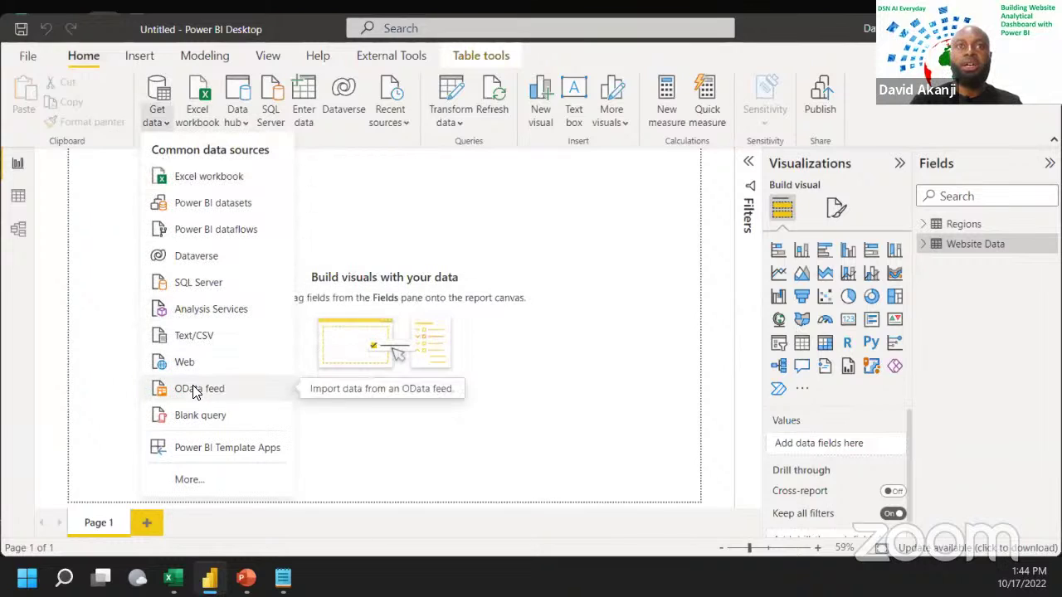
pyautogui.click(195, 415)
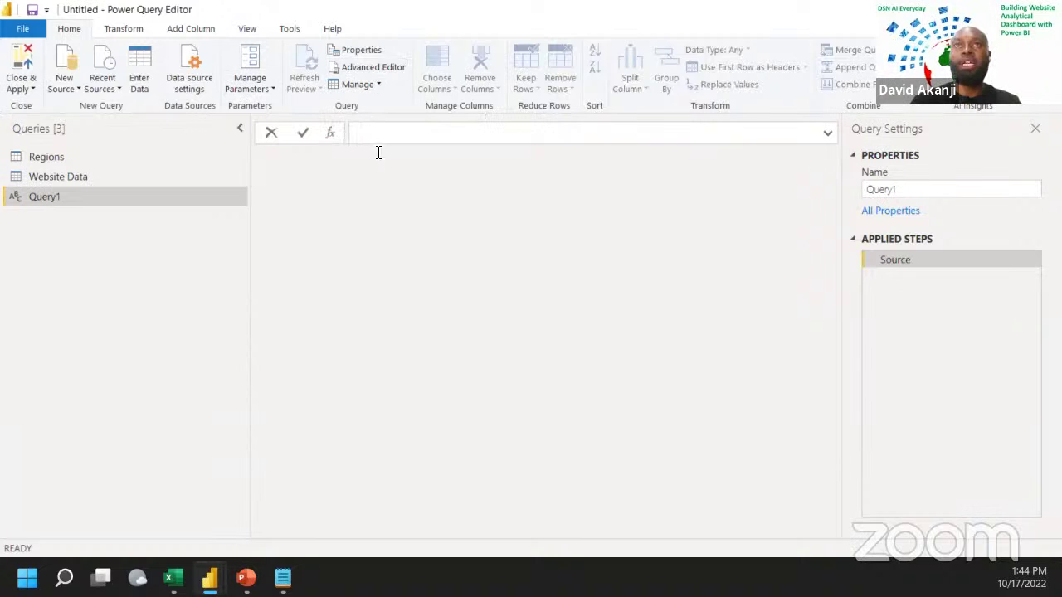
# Step: Replace all of the blank query's code in the Advanced Editor with the copied fnDateTable function and save it
pyautogui.click(374, 67)
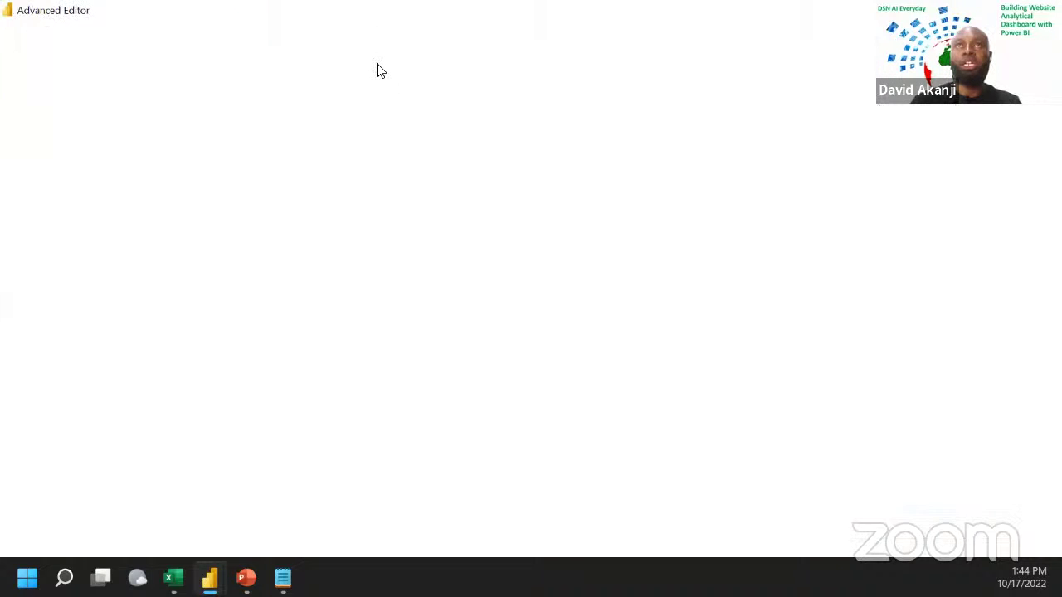
pyautogui.click(134, 161)
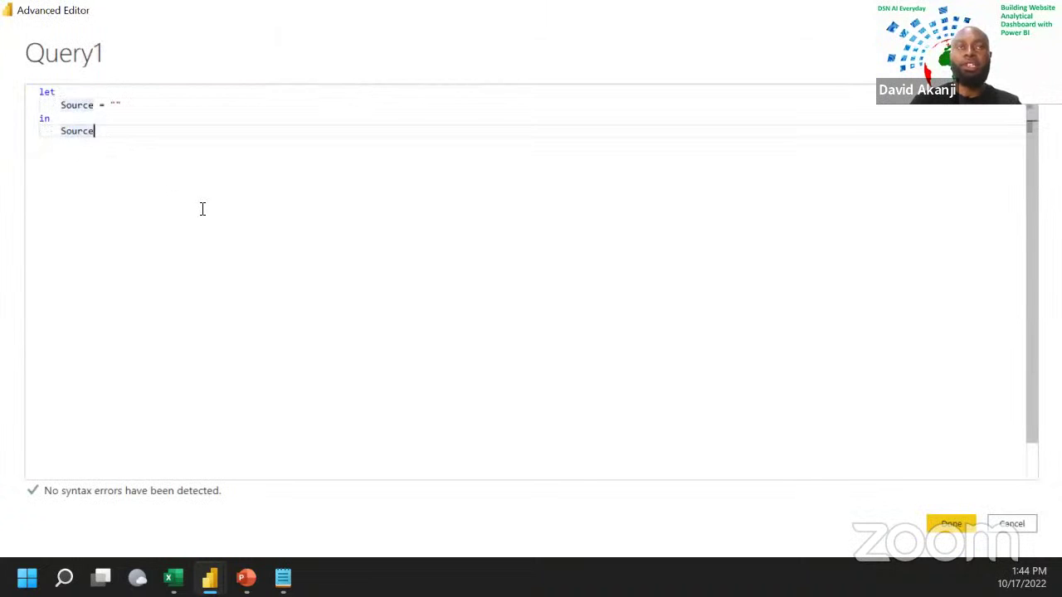
pyautogui.hotkey('ctrl', 'a')
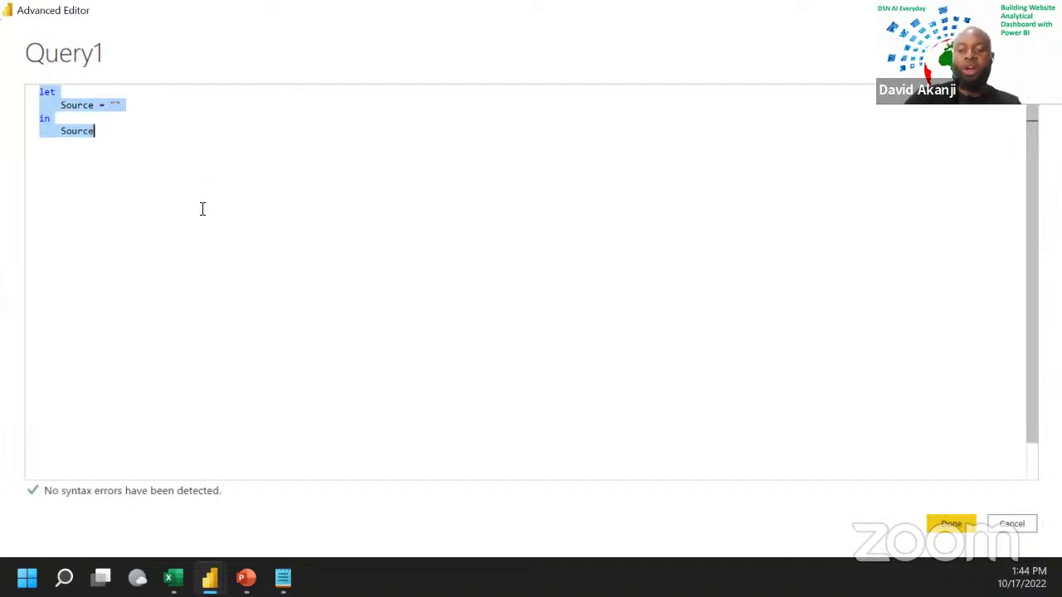
pyautogui.press('Delete')
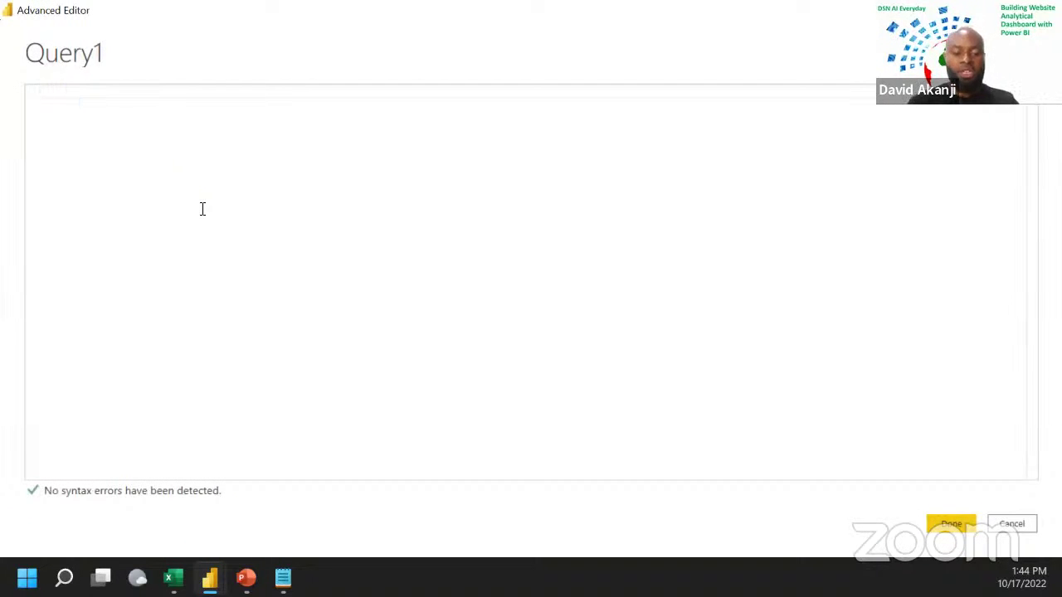
pyautogui.hotkey('ctrl', 'v')
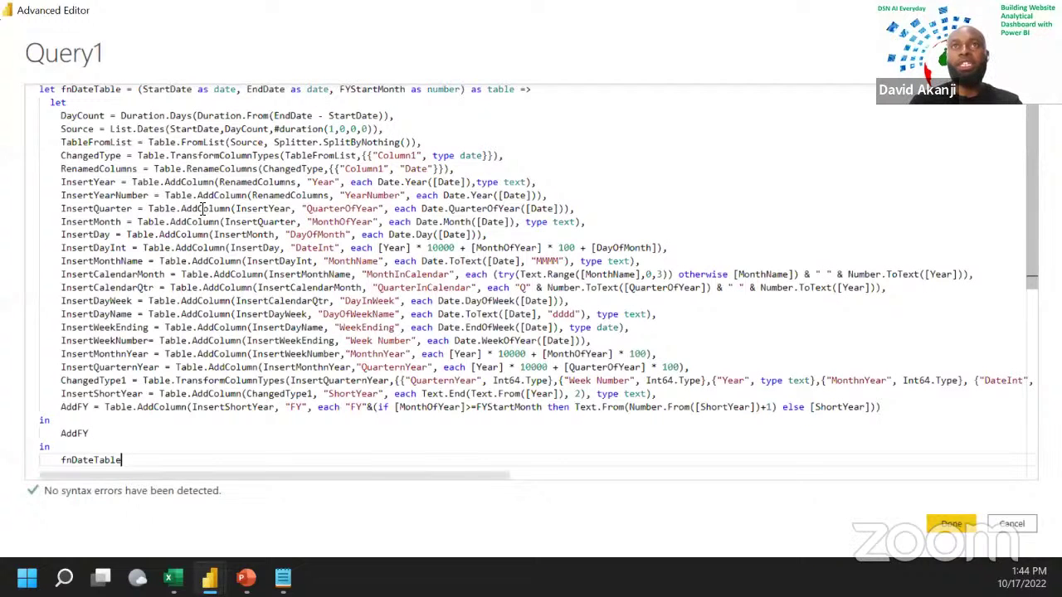
pyautogui.click(950, 535)
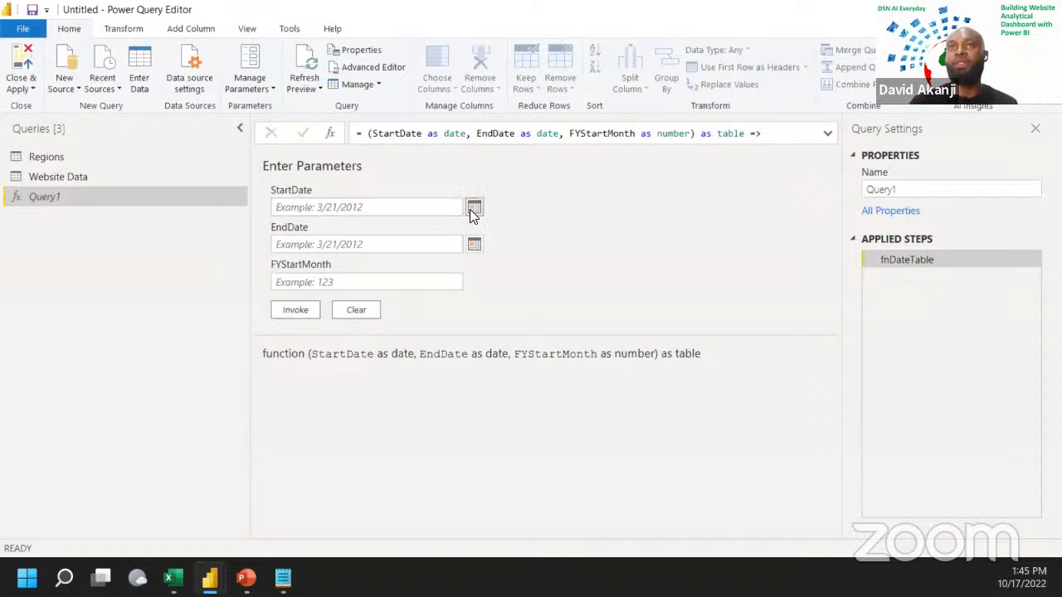
# Step: Sort the Website Data query by Date ascending to check the earliest date, and descending to check the latest
pyautogui.moveTo(96, 176); pyautogui.dragTo(115, 180)
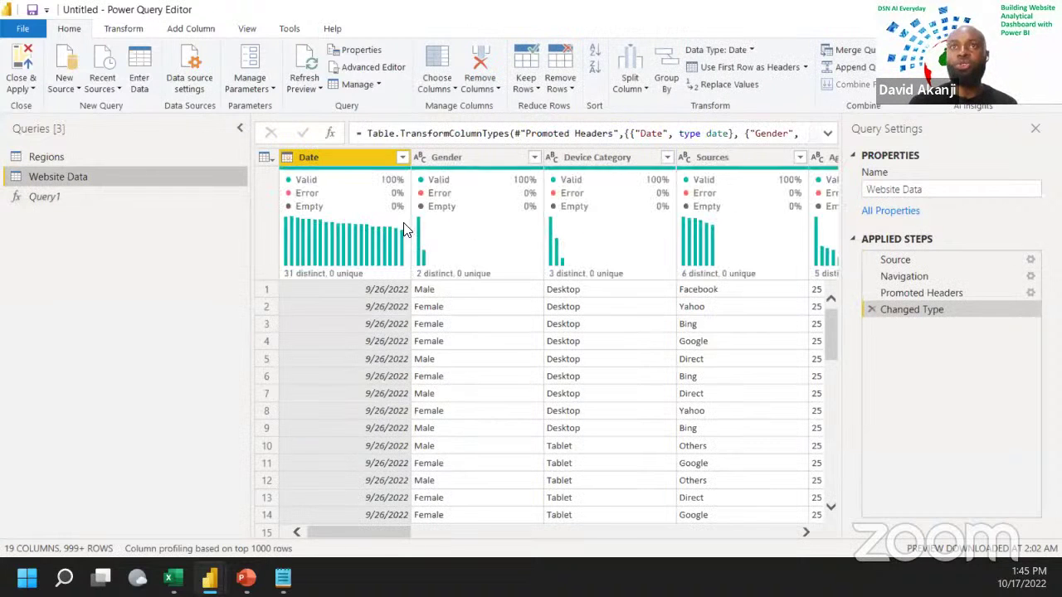
pyautogui.click(403, 157)
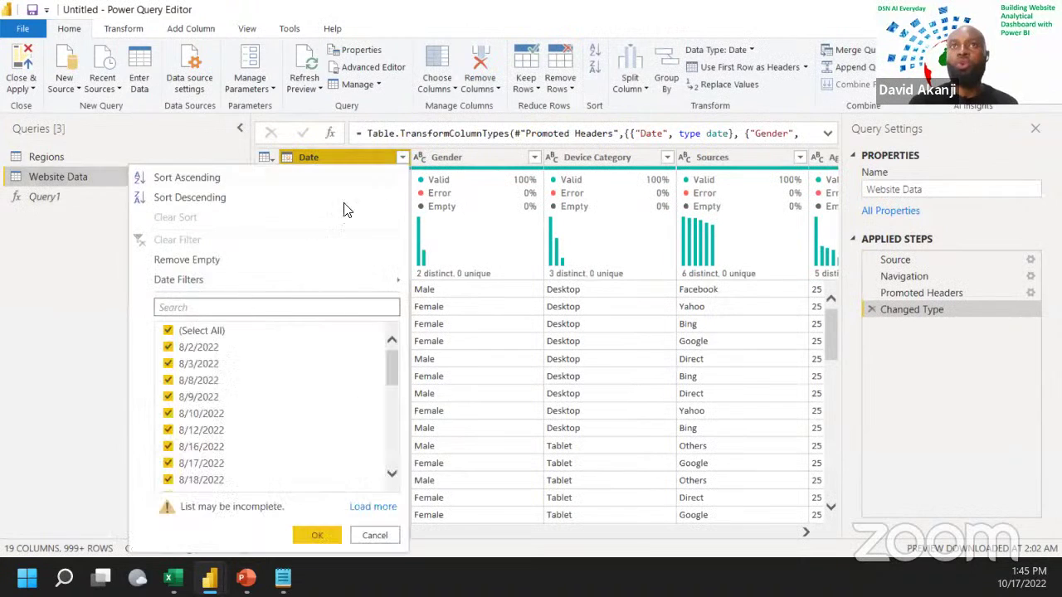
pyautogui.click(169, 177)
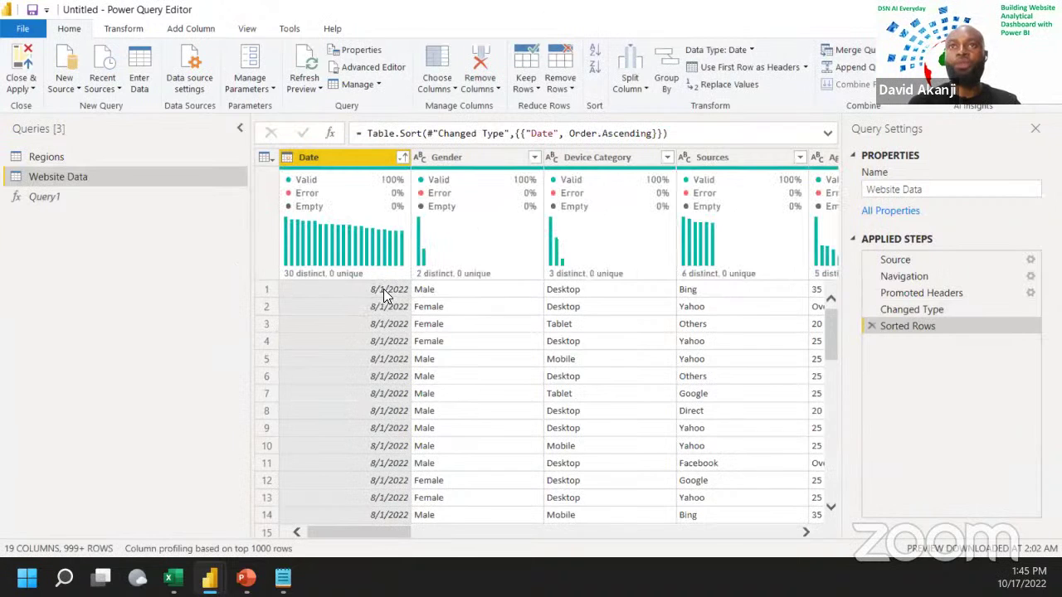
pyautogui.click(400, 157)
pyautogui.click(181, 199)
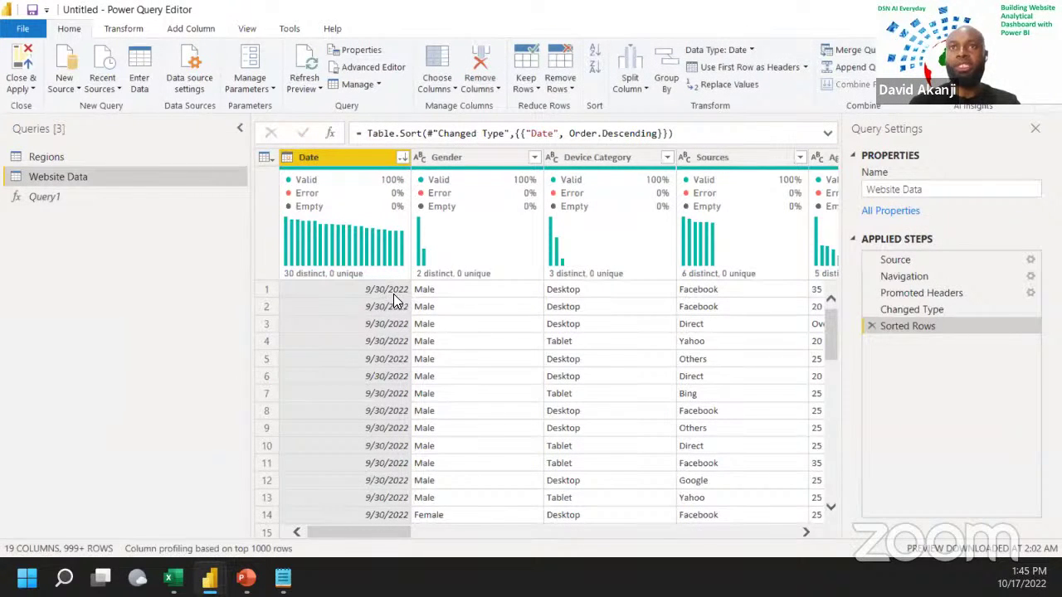
# Step: Set the date table function's StartDate to 8/1/2022 and its EndDate to 10/17/2022
pyautogui.click(19, 196)
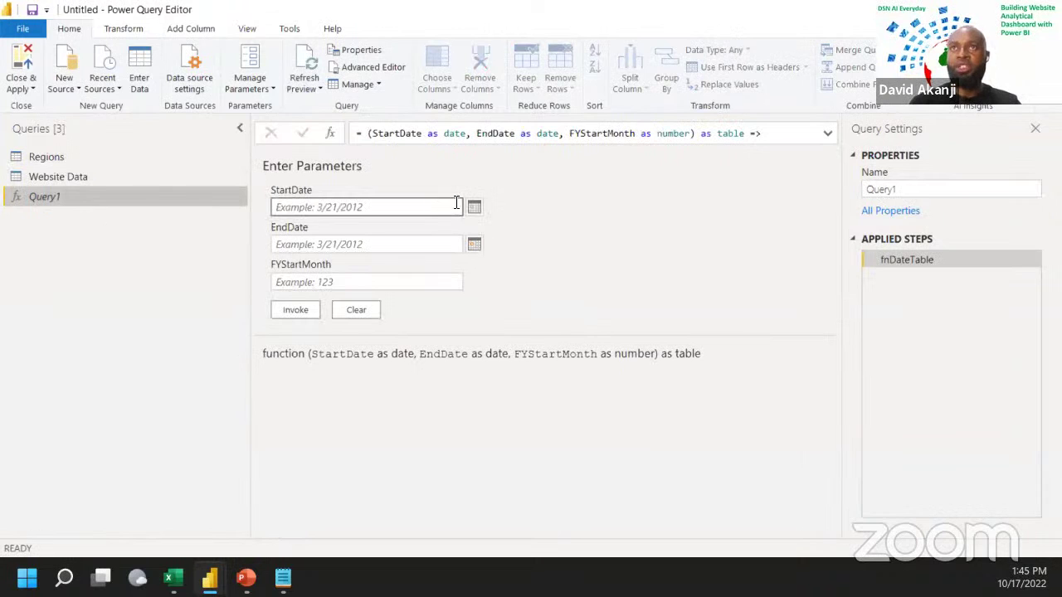
pyautogui.click(474, 209)
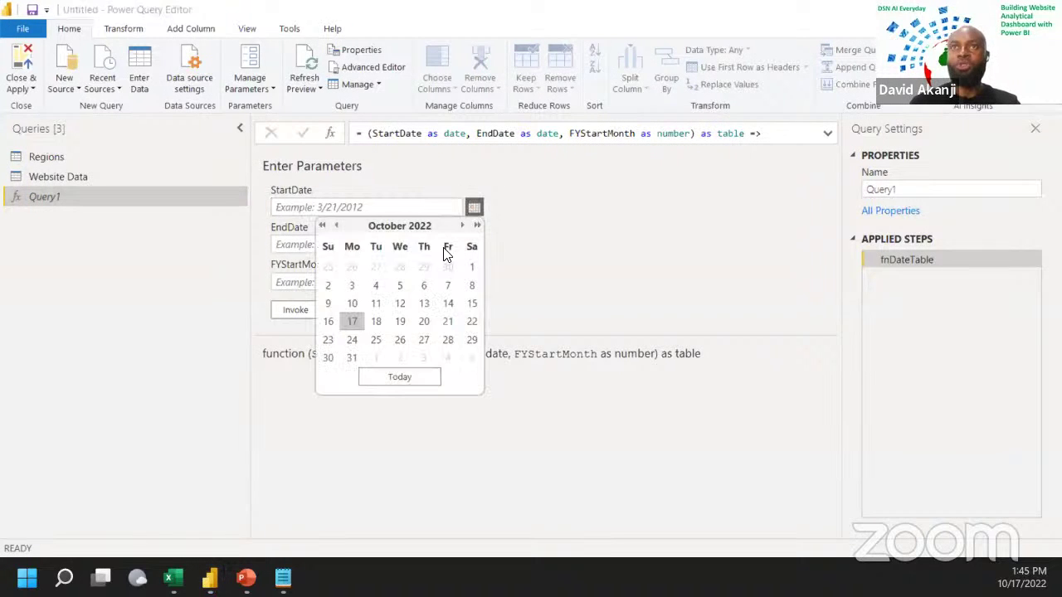
pyautogui.click(336, 227)
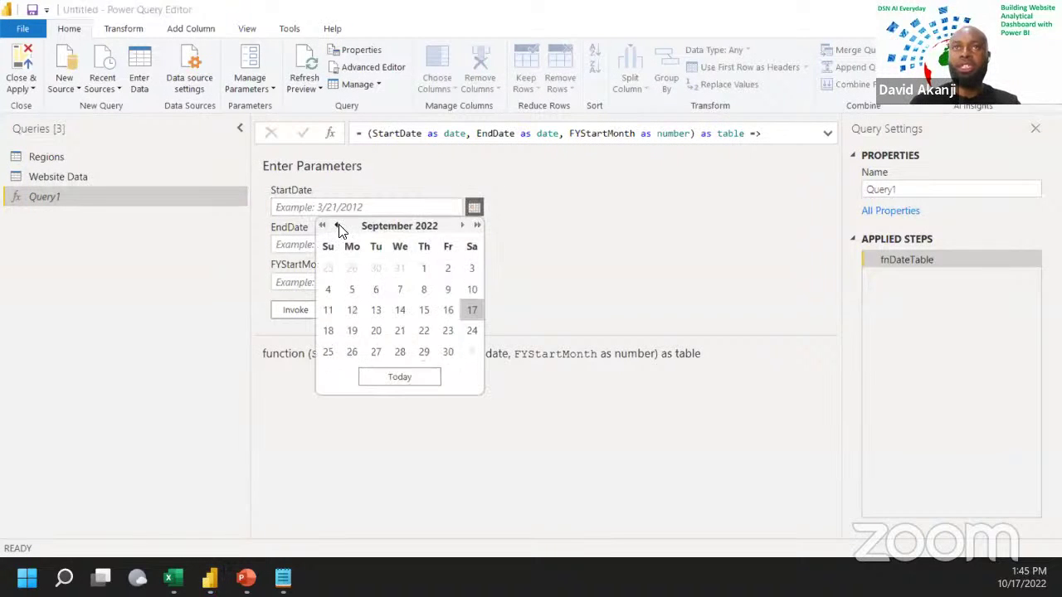
pyautogui.click(337, 226)
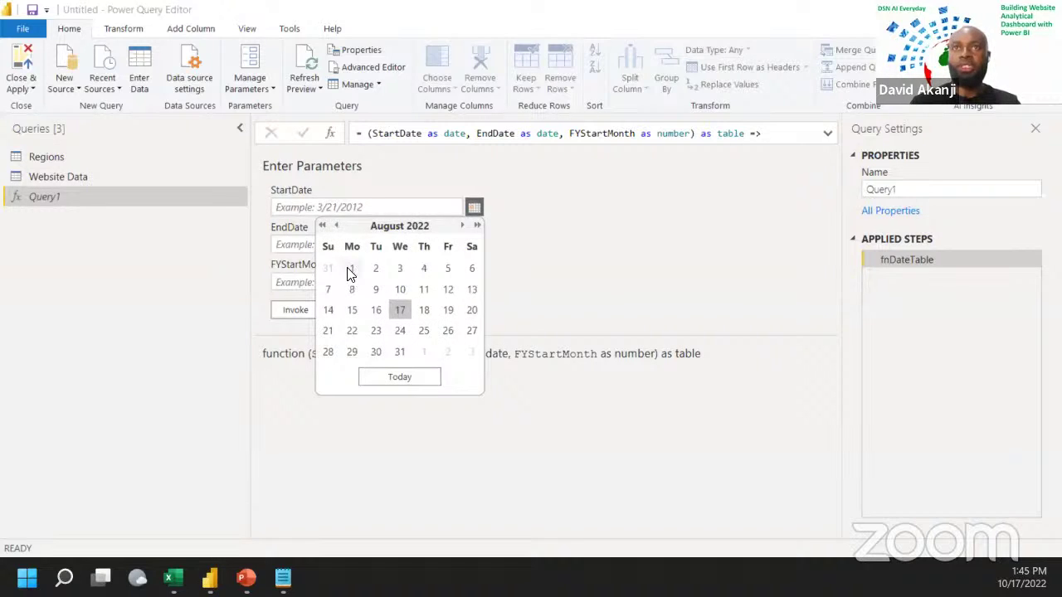
pyautogui.click(351, 270)
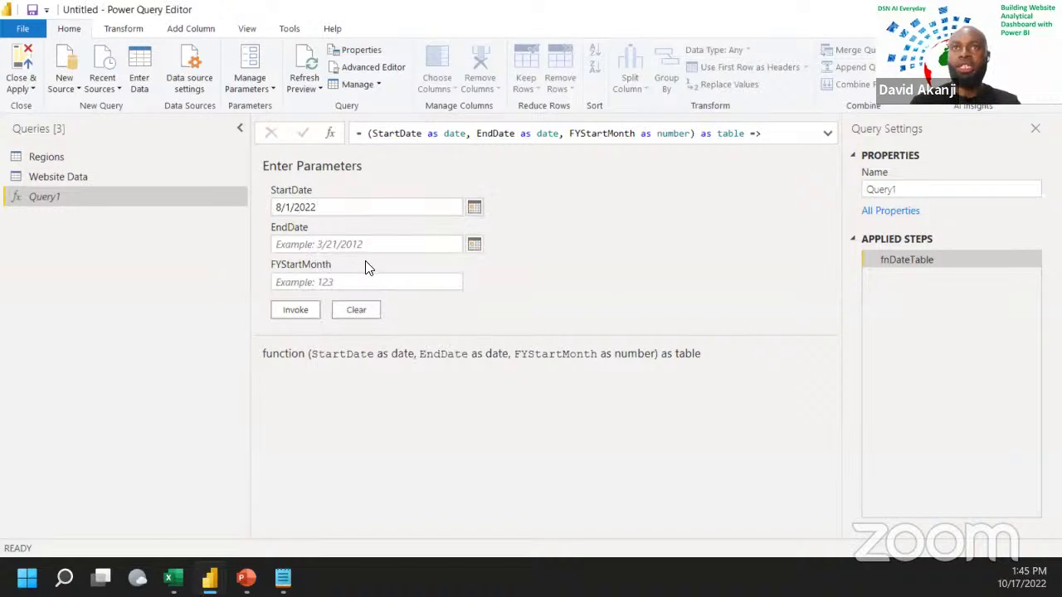
pyautogui.click(473, 244)
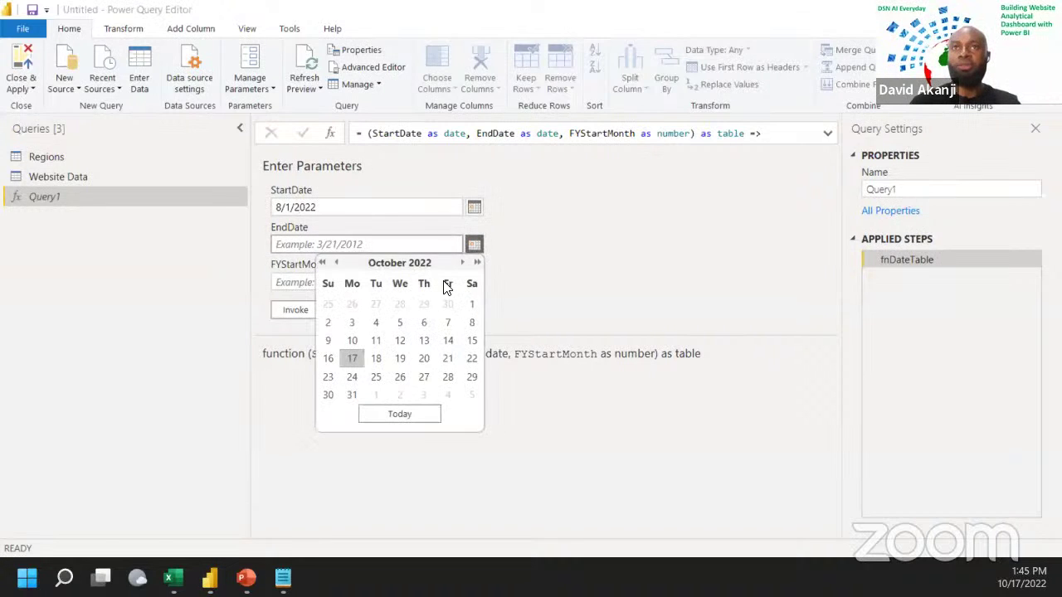
pyautogui.click(336, 264)
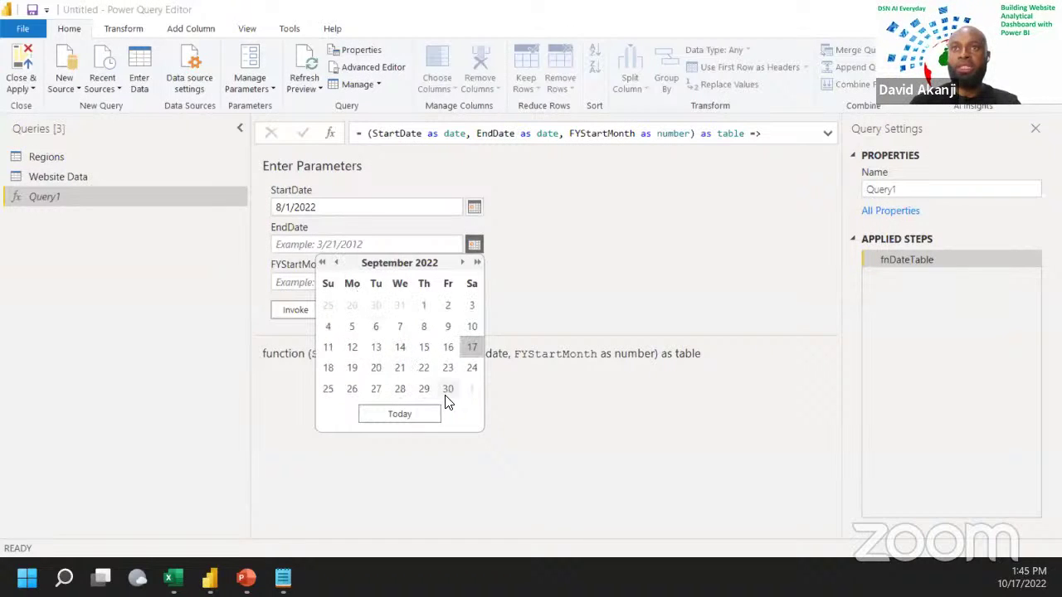
pyautogui.click(462, 262)
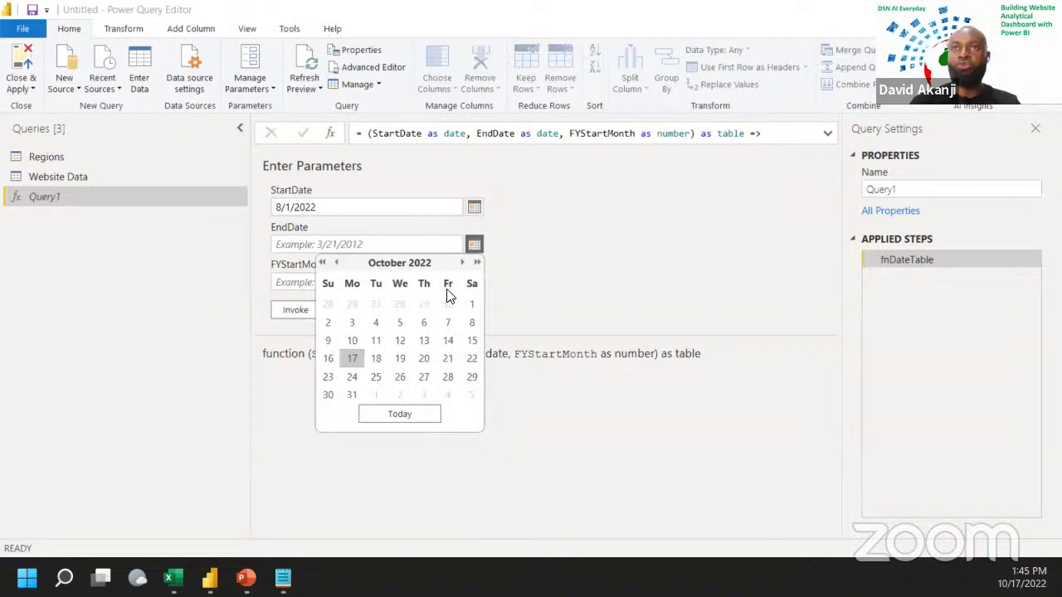
pyautogui.click(348, 359)
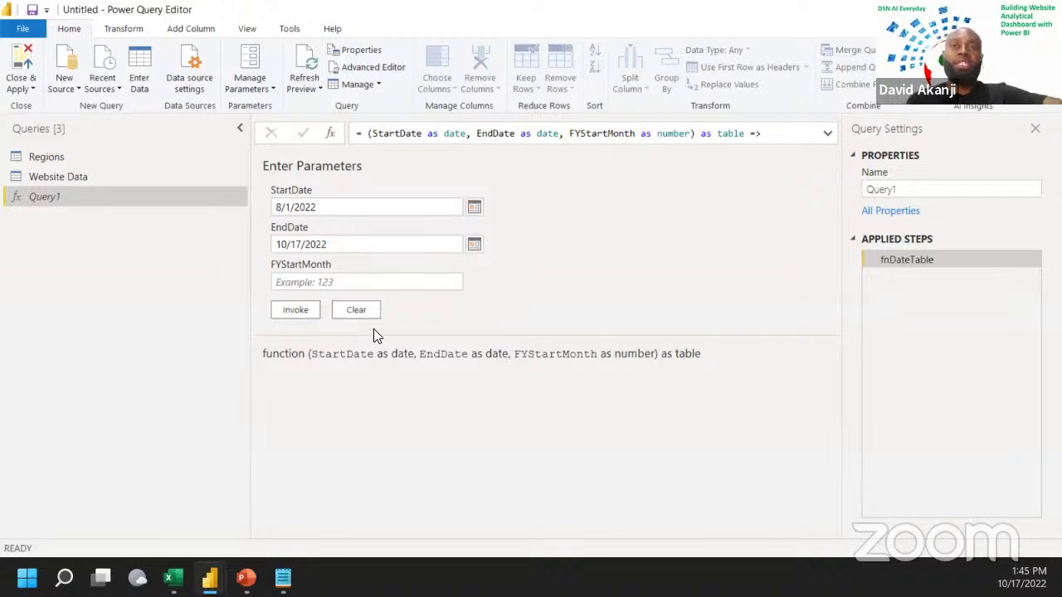
# Step: Set FYStartMonth to 1 and invoke the function to generate the date table
pyautogui.click(358, 286)
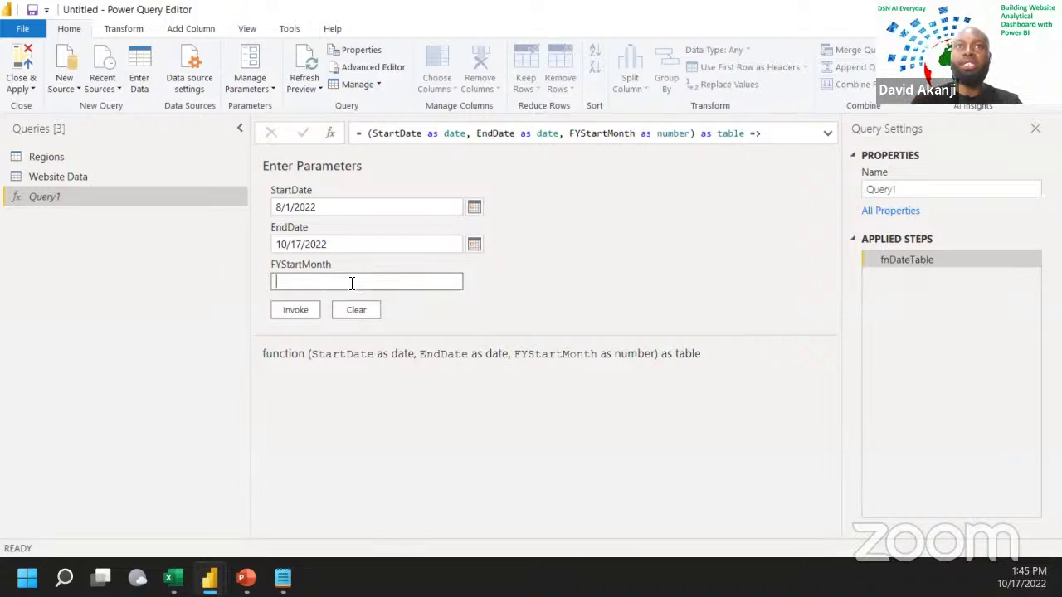
pyautogui.click(294, 316)
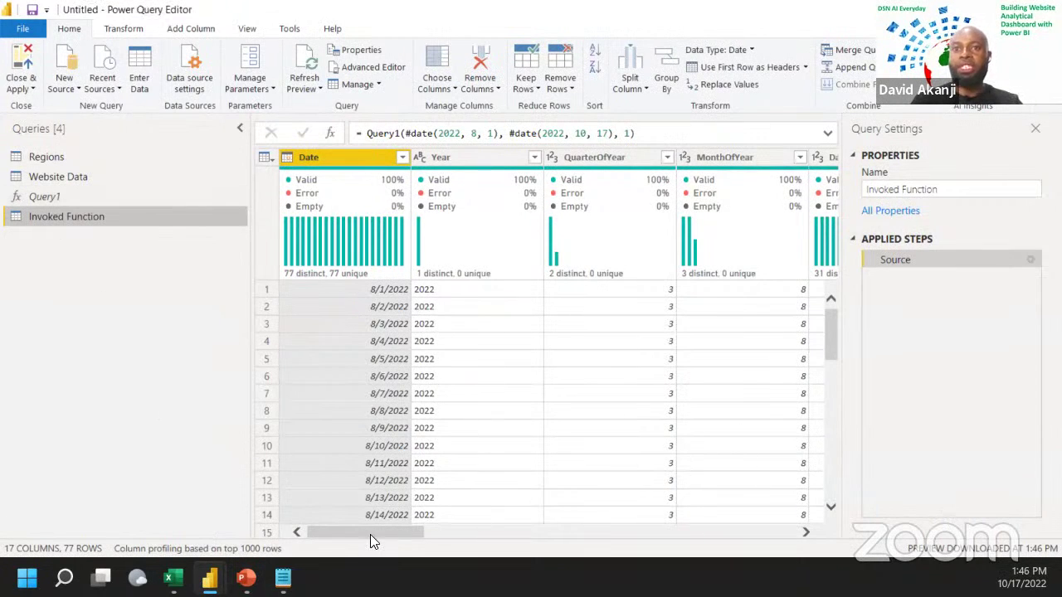
pyautogui.moveTo(370, 534)
pyautogui.mouseDown()
pyautogui.moveTo(533, 556)
pyautogui.moveTo(743, 552)
pyautogui.moveTo(370, 544)
pyautogui.mouseUp()
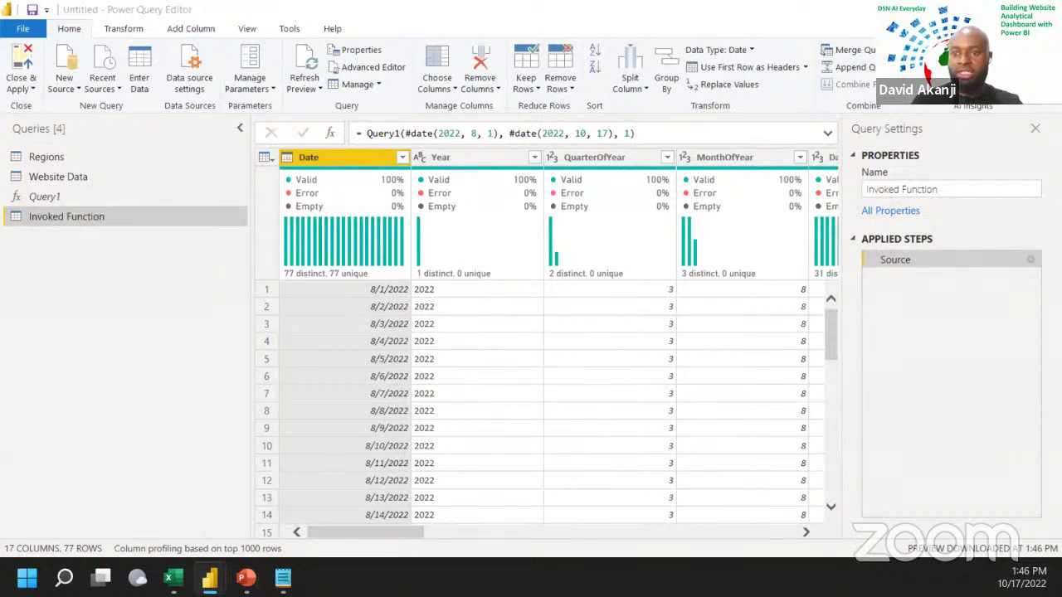
# Step: Rename the invoked function's query as Dates and move it directly below Website Data in the query list
pyautogui.click(949, 189)
pyautogui.keyDown('shift'); pyautogui.click(868, 189); pyautogui.keyUp('shift')
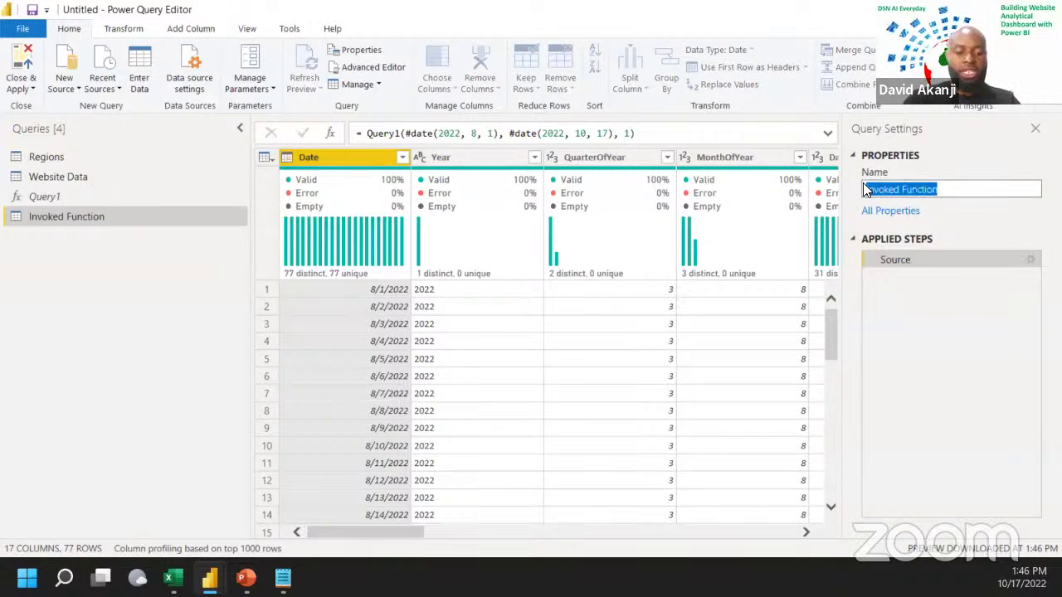
pyautogui.write('Dates')
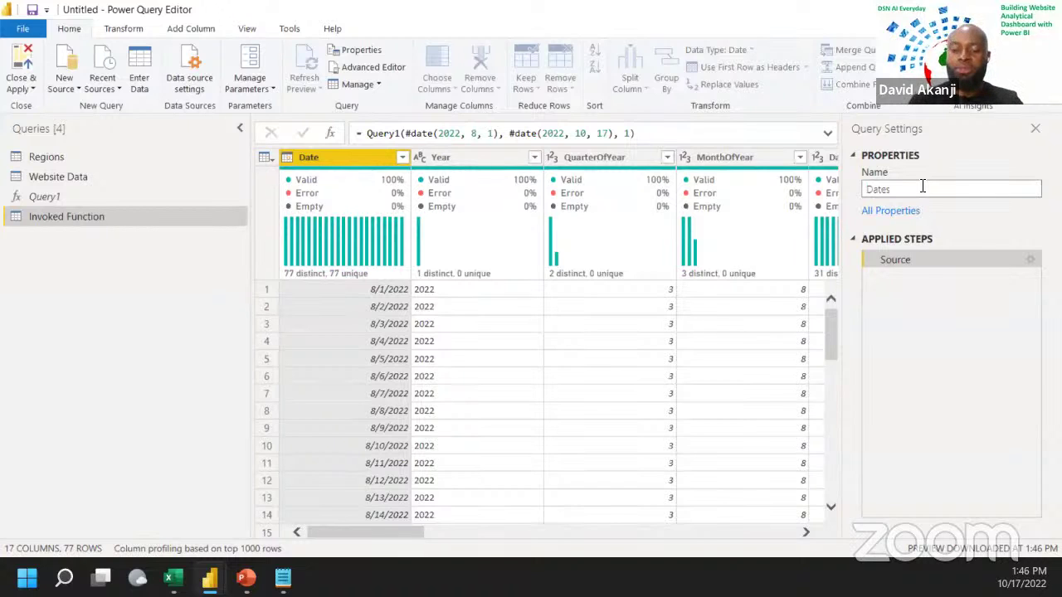
pyautogui.press('Return')
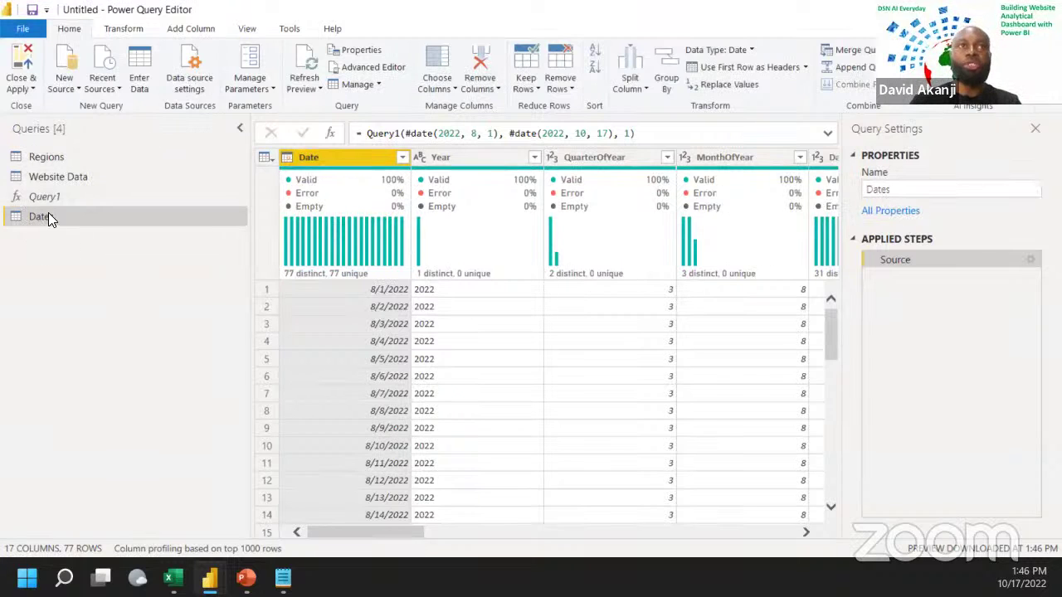
pyautogui.moveTo(78, 219); pyautogui.dragTo(83, 184)
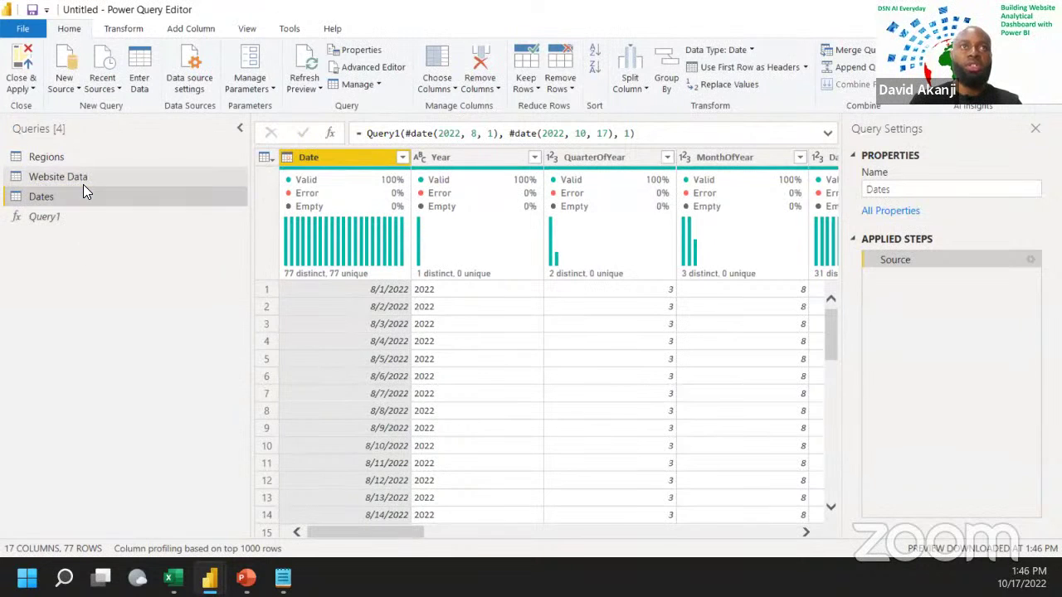
# Step: Apply the query changes, close the Power Query Editor, and open the model view with all three tables in sight
pyautogui.click(30, 90)
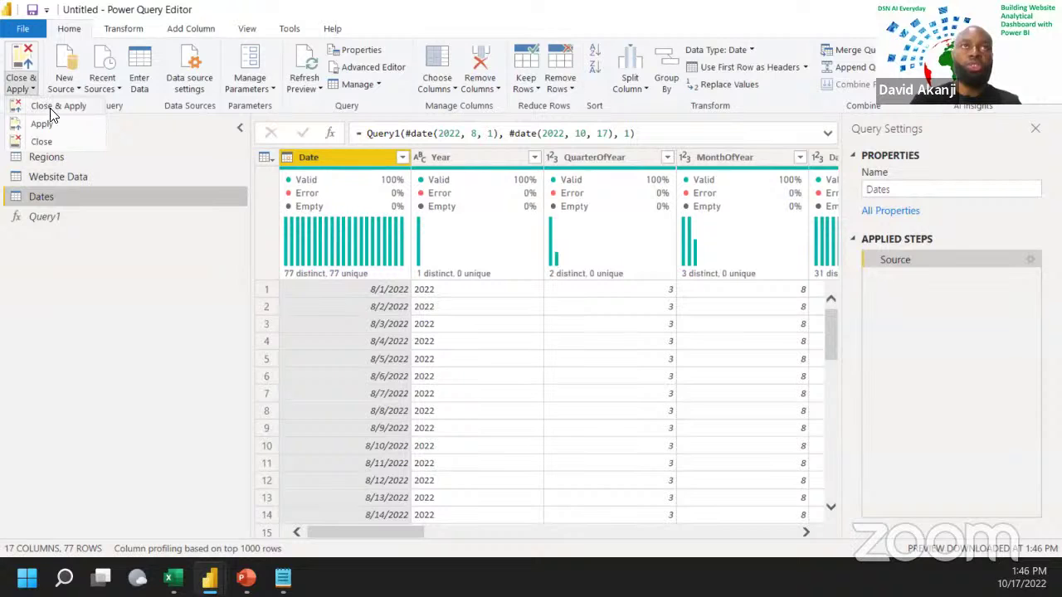
pyautogui.click(50, 108)
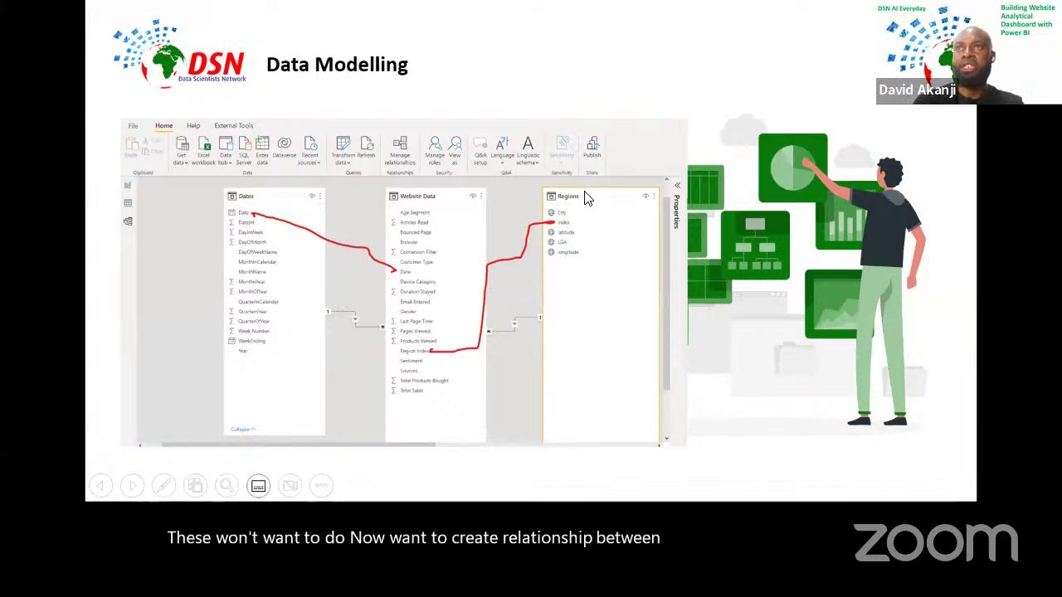
pyautogui.hotkey('alt', 'Tab')
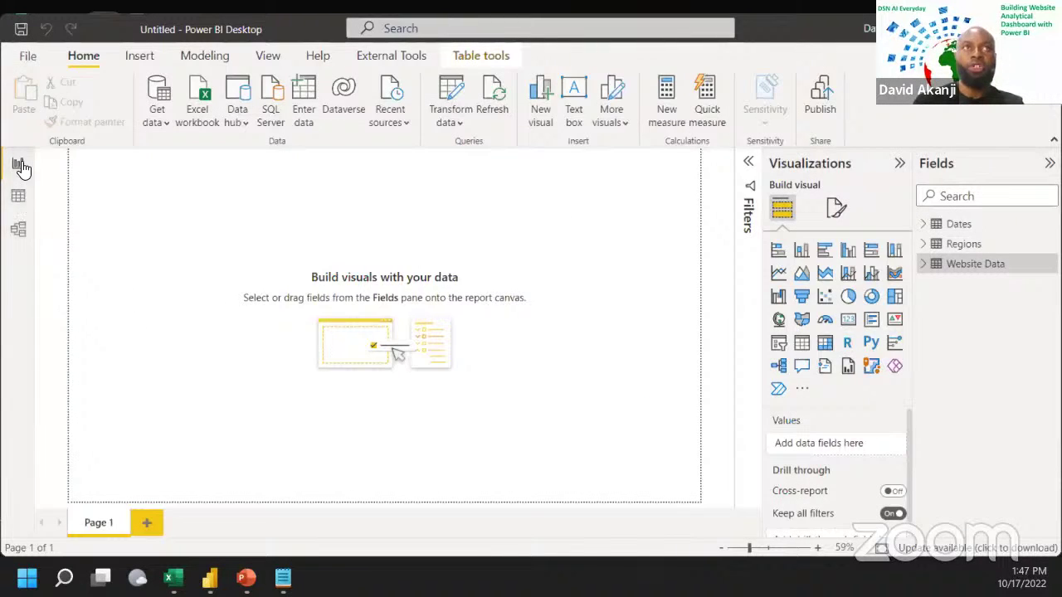
pyautogui.click(18, 229)
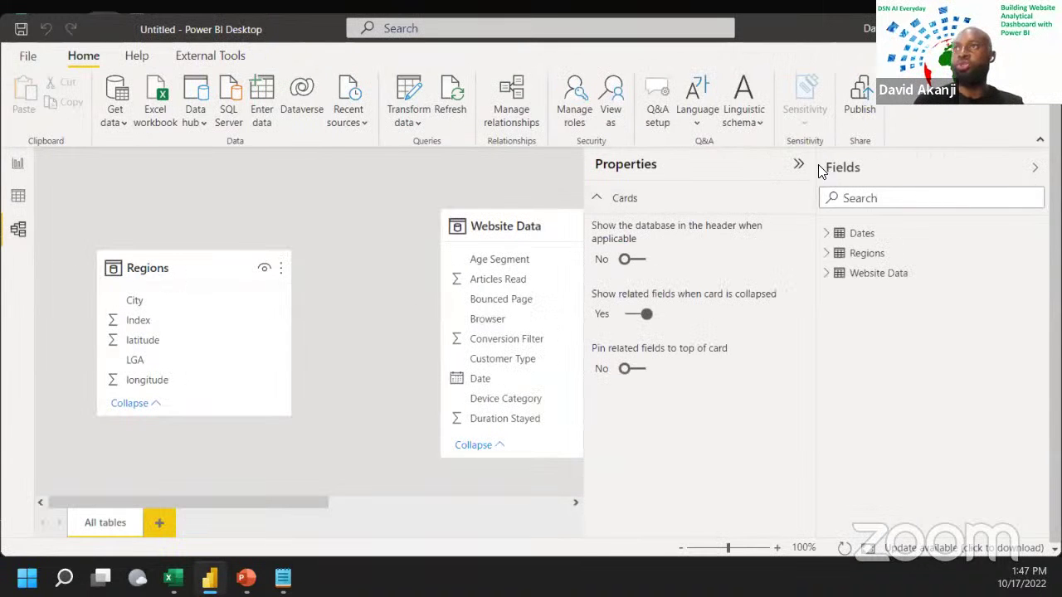
pyautogui.click(799, 164)
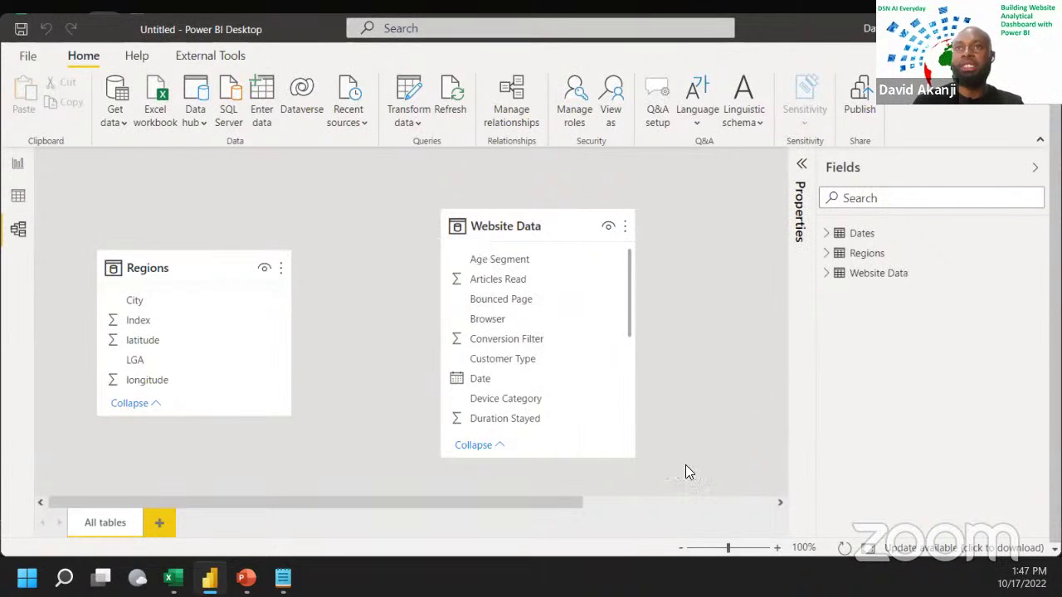
pyautogui.click(868, 551)
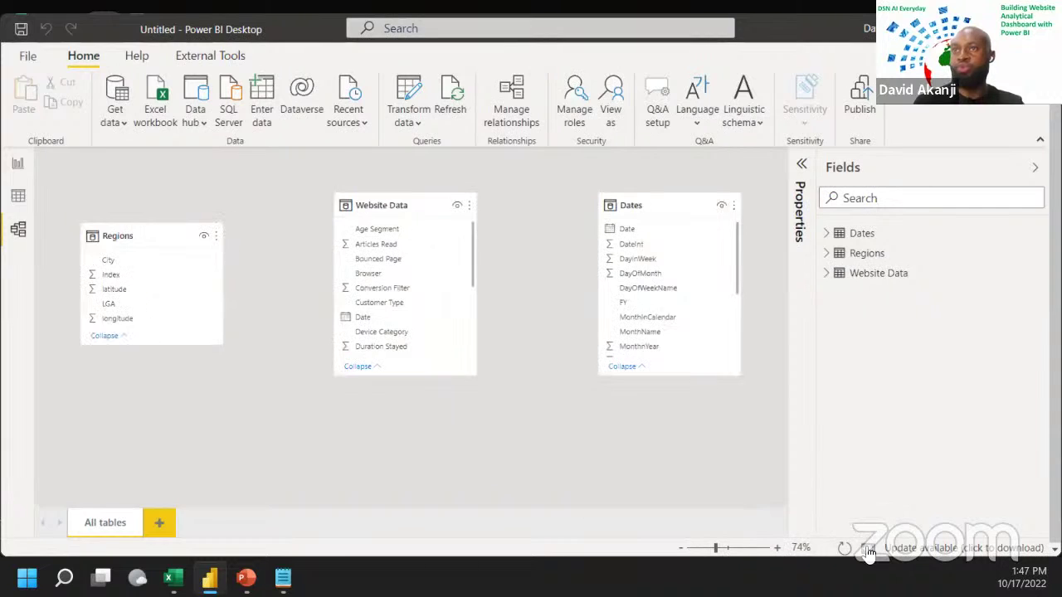
# Step: Enlarge the Website Data and Dates table cards in the model diagram to list all their fields
pyautogui.click(412, 373)
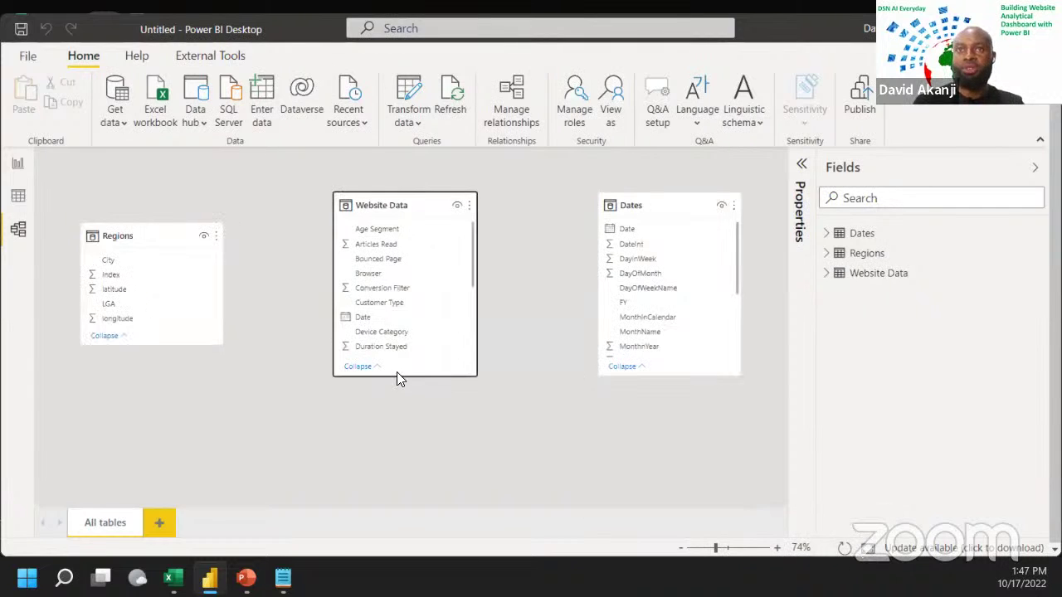
pyautogui.moveTo(398, 375); pyautogui.dragTo(396, 526)
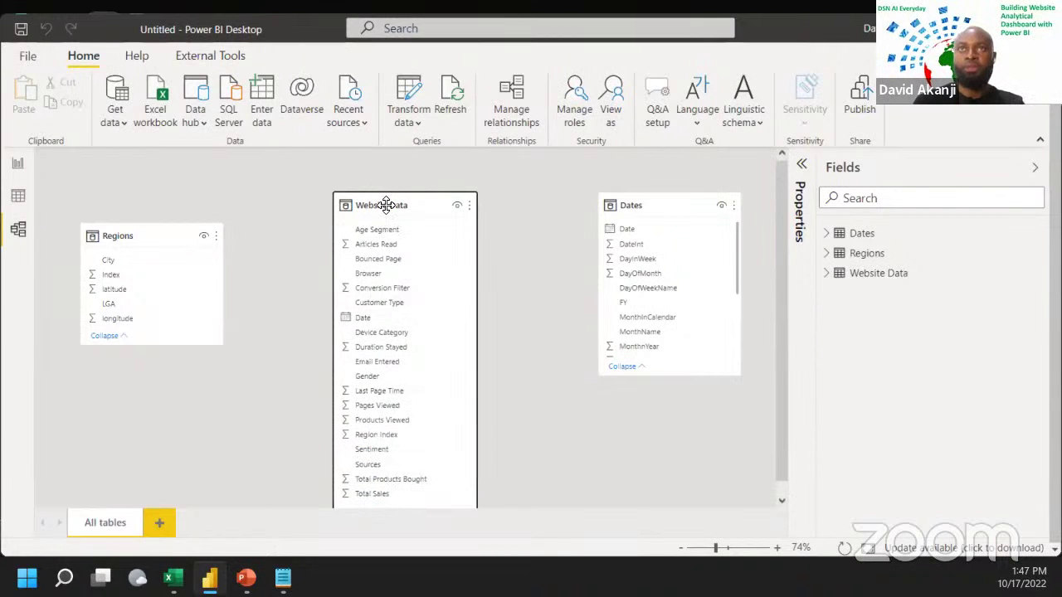
pyautogui.moveTo(374, 205); pyautogui.dragTo(380, 157)
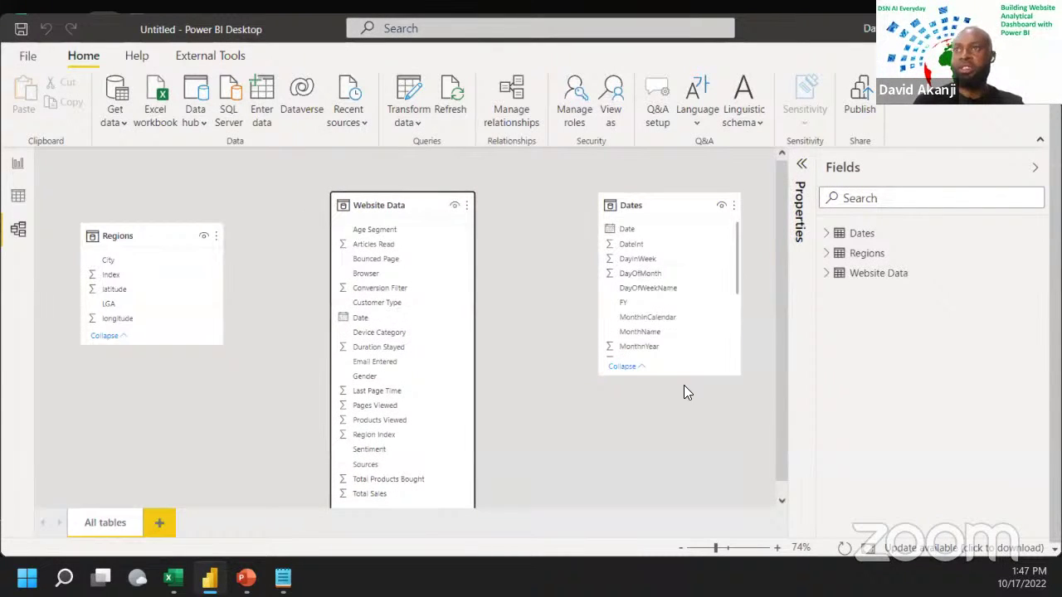
pyautogui.moveTo(684, 379); pyautogui.dragTo(668, 500)
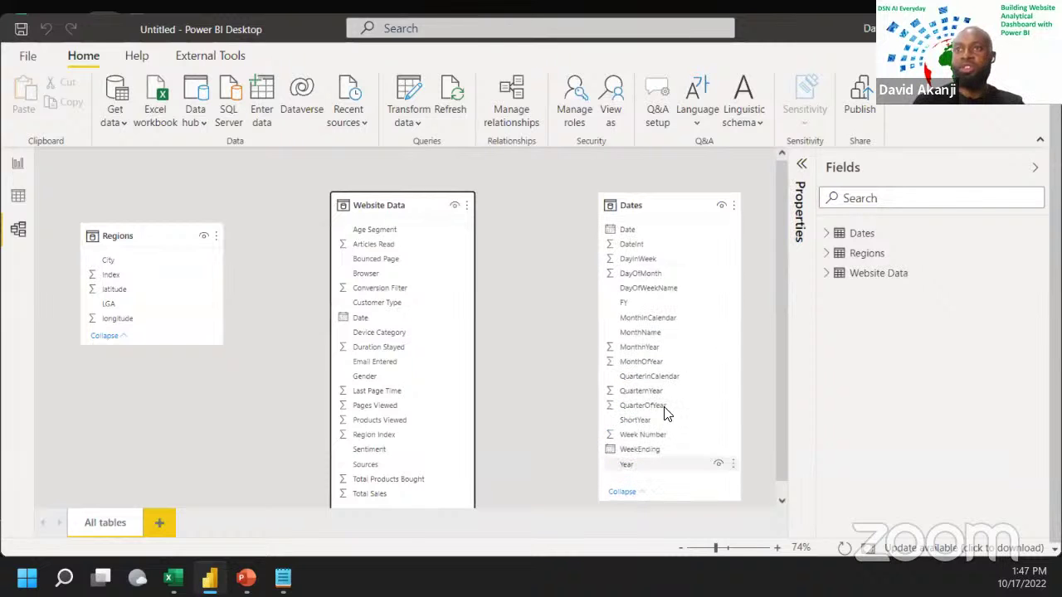
# Step: Rearrange the model diagram so Dates sits to the left of Website Data and Regions to its right, with the cards aligned
pyautogui.moveTo(678, 204); pyautogui.dragTo(272, 253)
pyautogui.moveTo(133, 246); pyautogui.dragTo(603, 213)
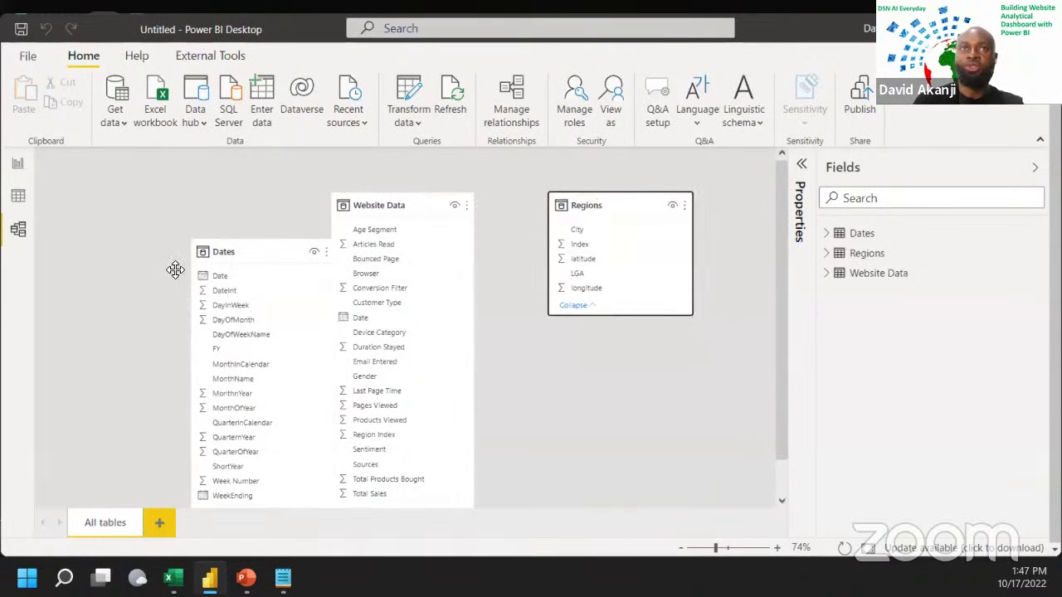
pyautogui.moveTo(282, 251); pyautogui.dragTo(174, 205)
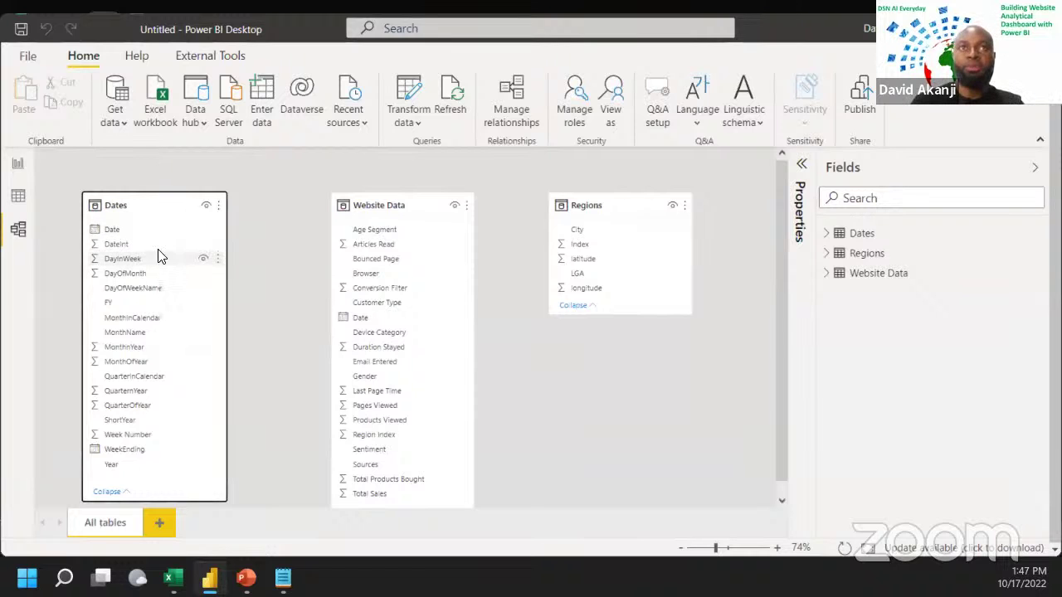
# Step: Relate Dates' Date to Website Data's Date, and Regions' Index to Website Data's Region Index
pyautogui.moveTo(126, 232); pyautogui.dragTo(384, 315)
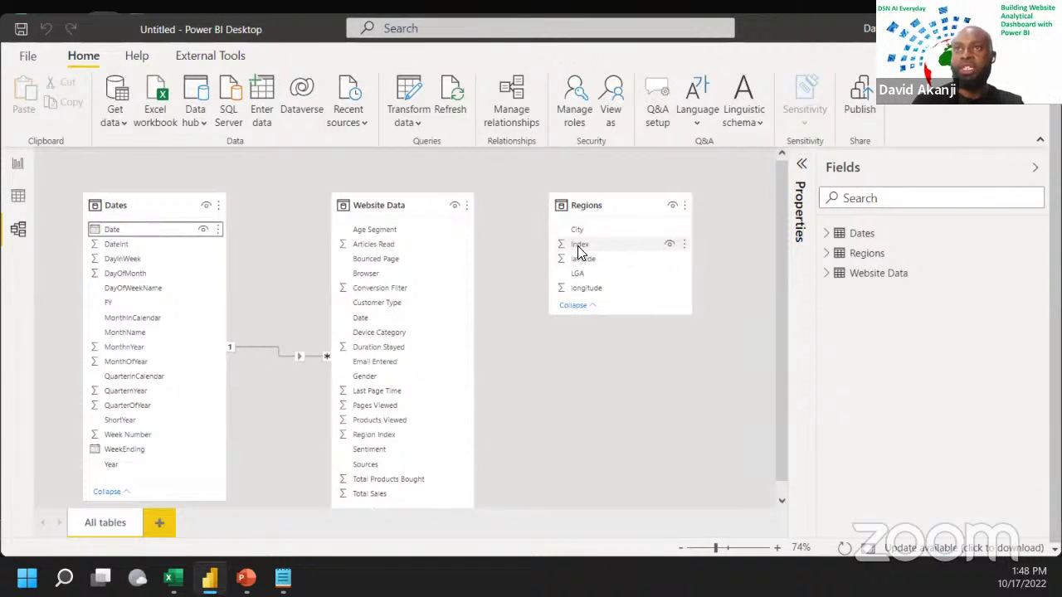
pyautogui.moveTo(580, 251); pyautogui.dragTo(386, 437)
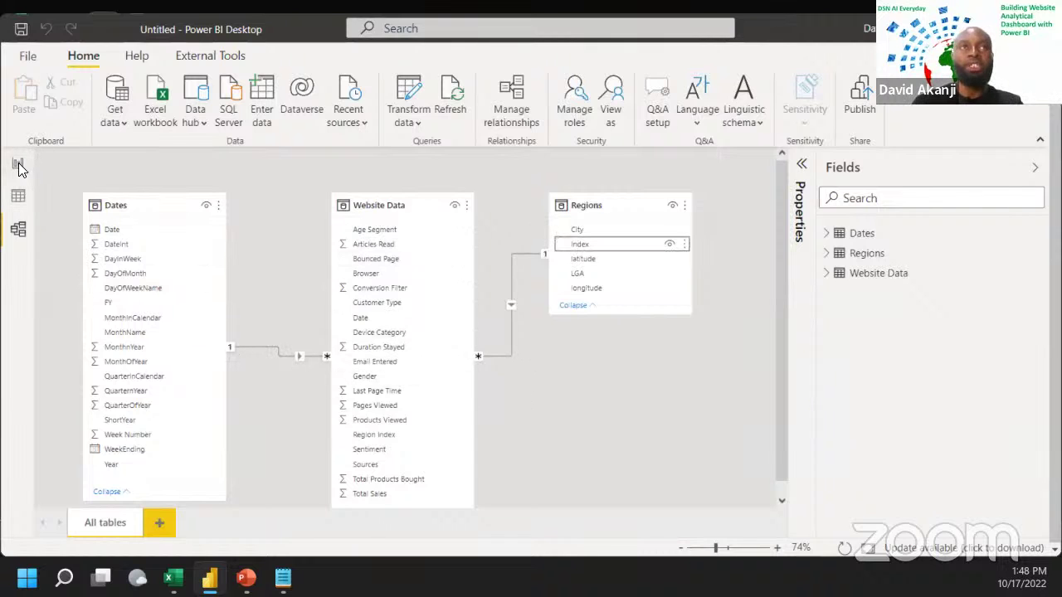
# Step: Review the rows of the Dates, Regions and Website Data tables, and return to the report view
pyautogui.click(18, 197)
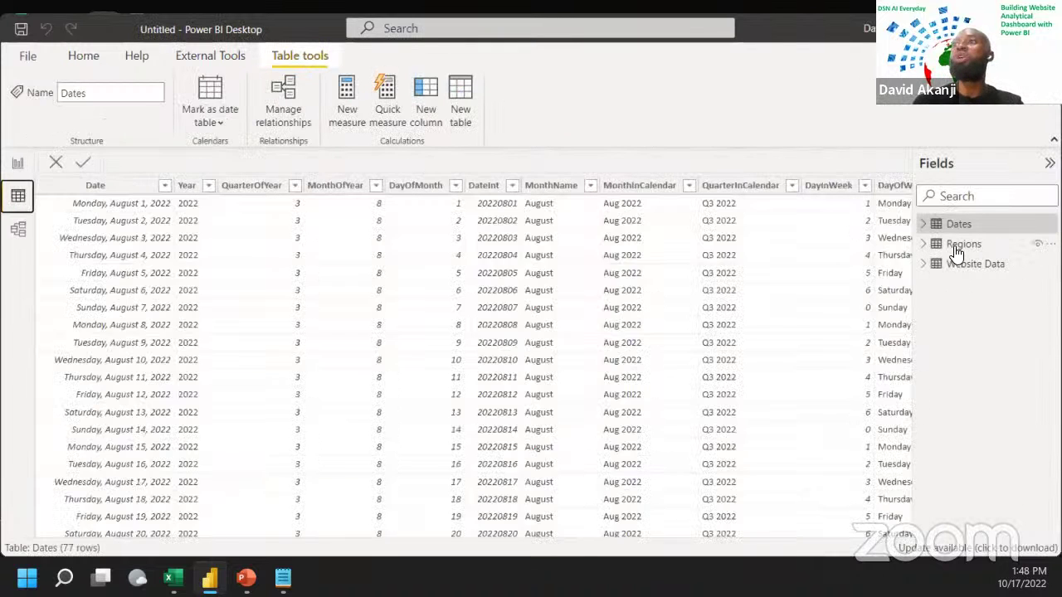
pyautogui.click(957, 249)
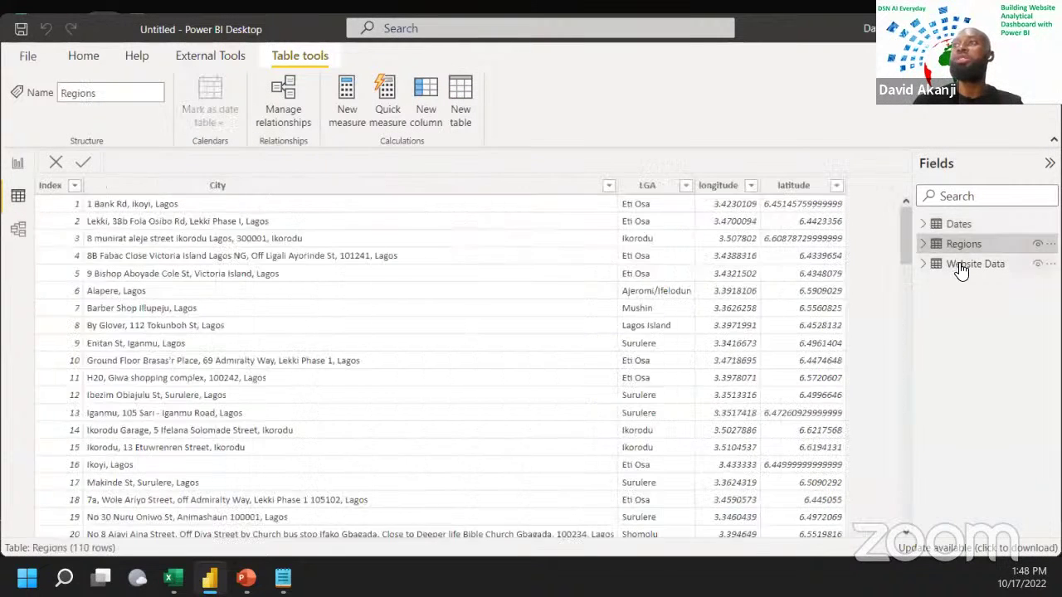
pyautogui.click(954, 265)
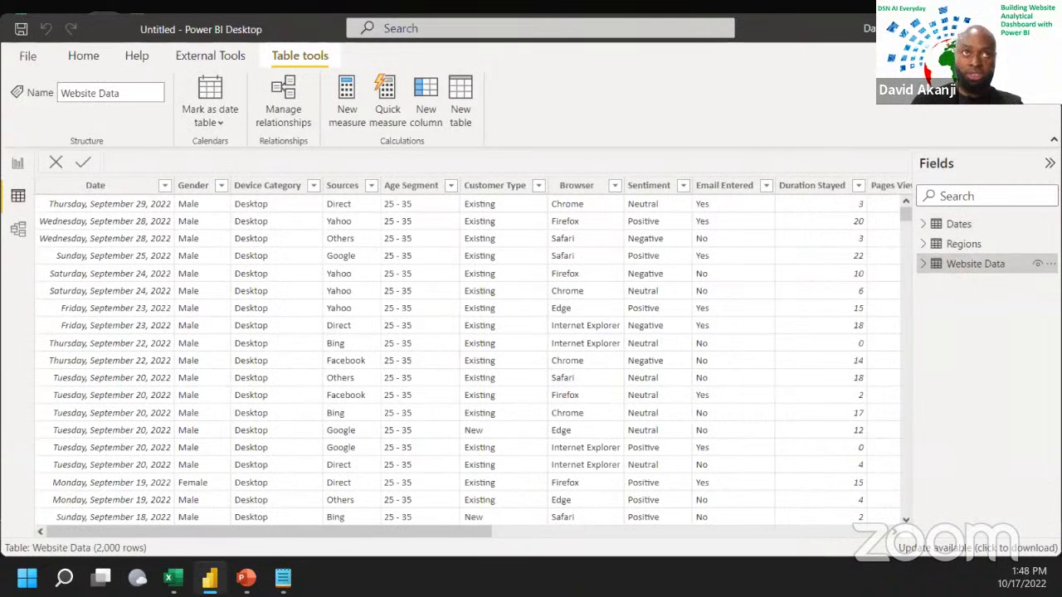
pyautogui.click(16, 166)
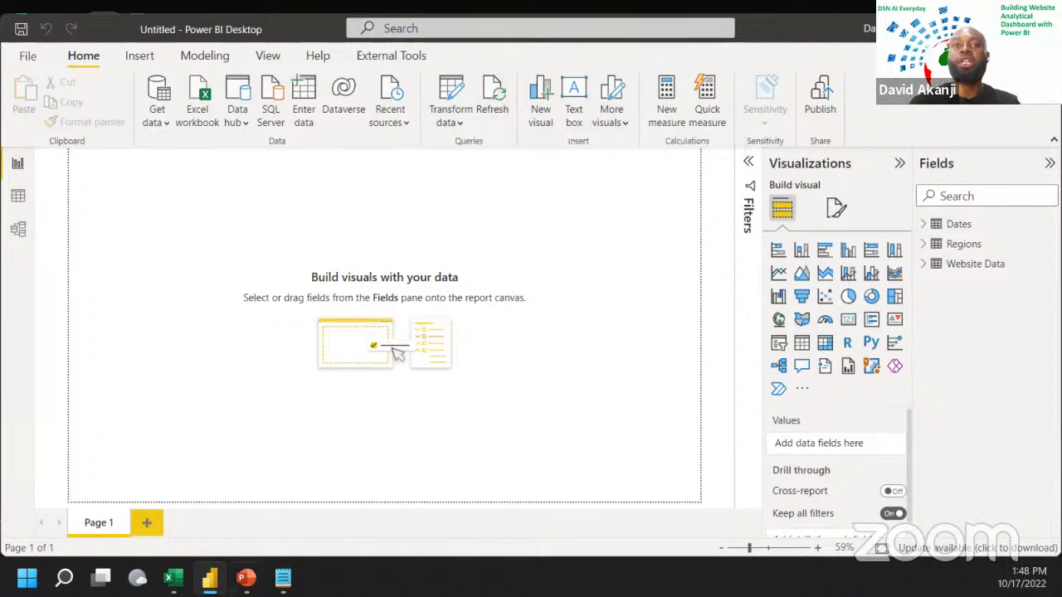
# Step: Switch from the slides back to Power BI and load a blank manually entered table named Key Measures
pyautogui.moveTo(247, 578)
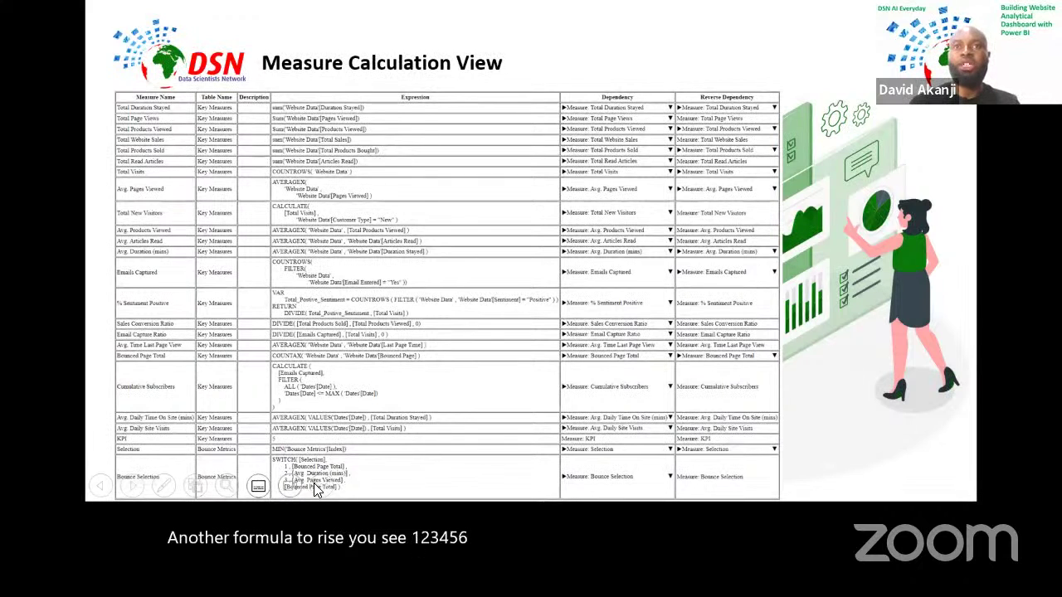
pyautogui.hotkey('alt', 'Tab')
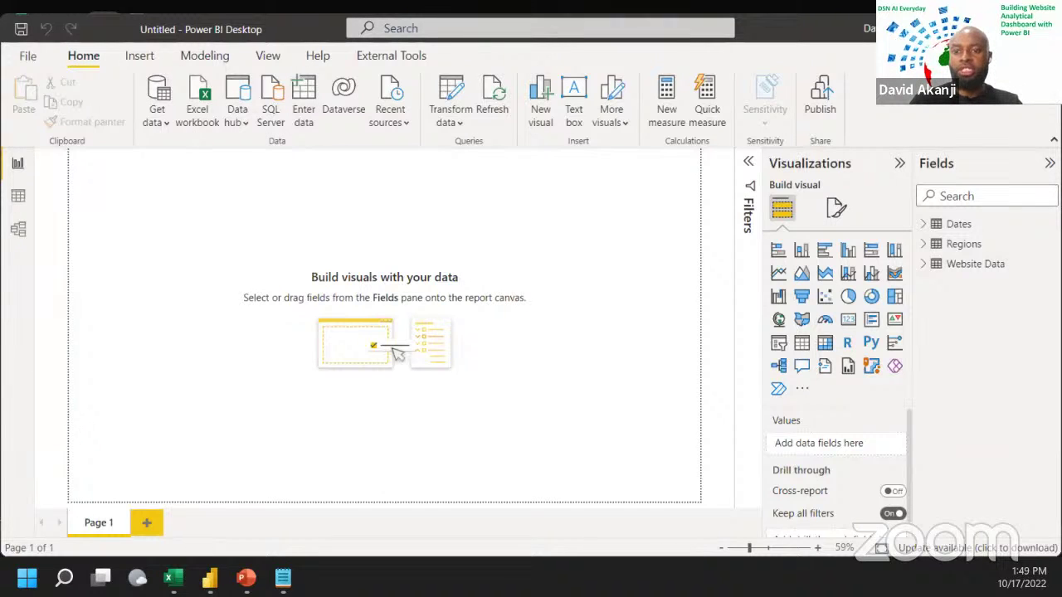
pyautogui.click(297, 96)
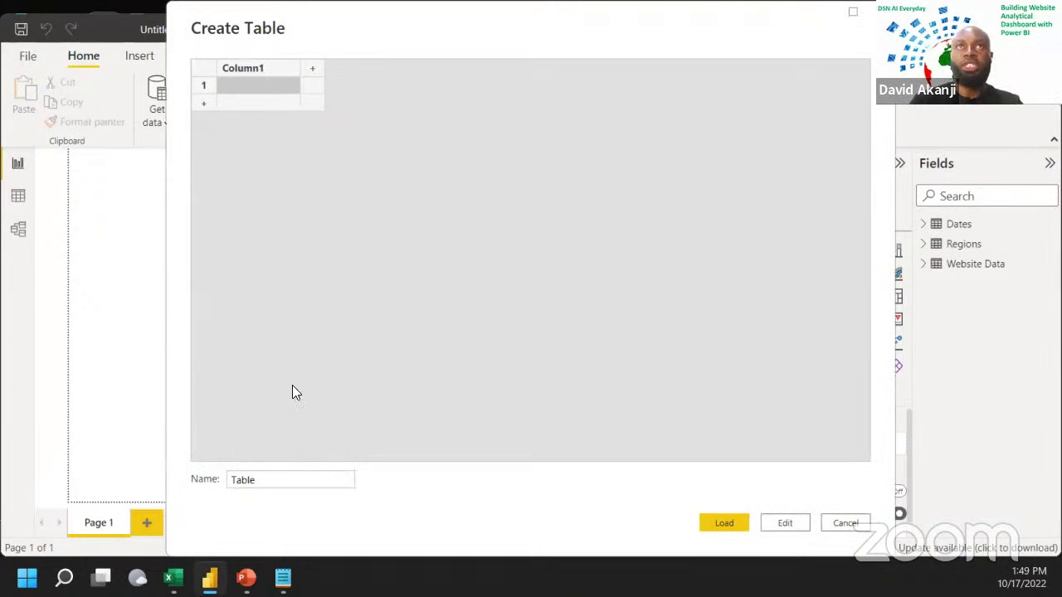
pyautogui.click(255, 481)
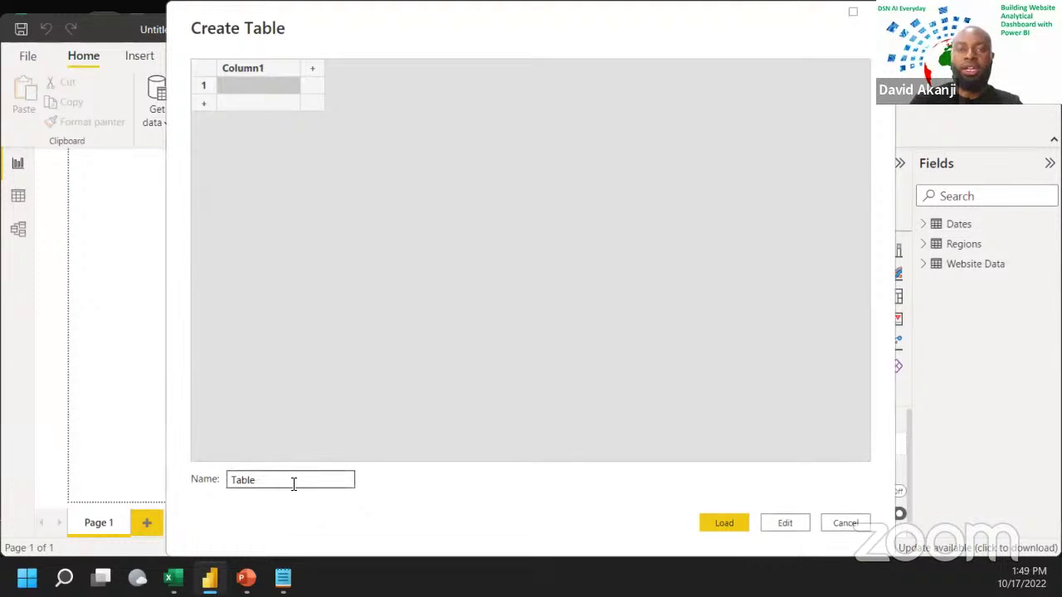
pyautogui.moveTo(291, 484); pyautogui.dragTo(223, 487)
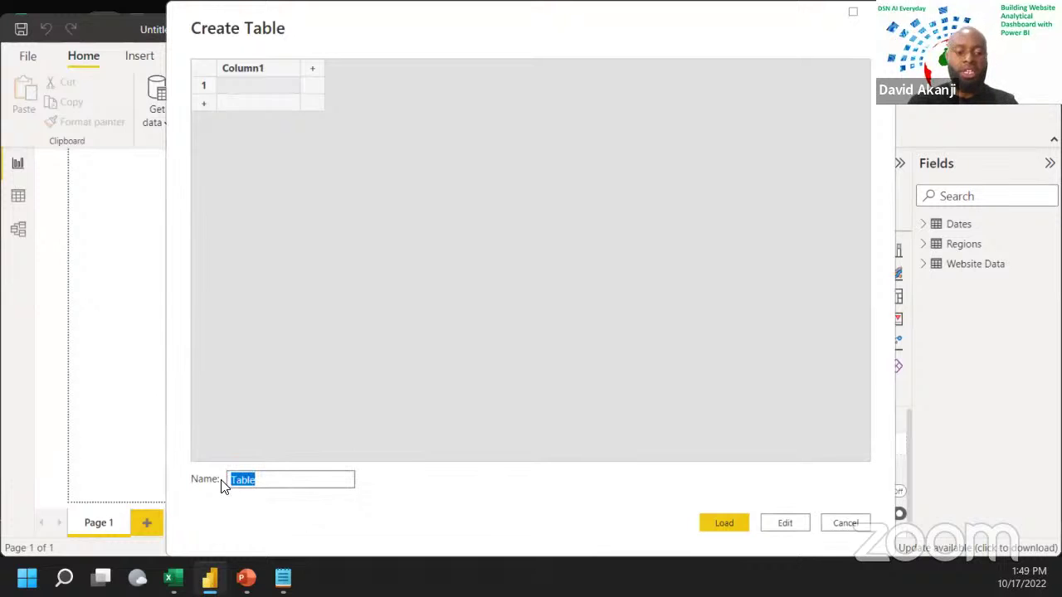
pyautogui.write('Key Measures')
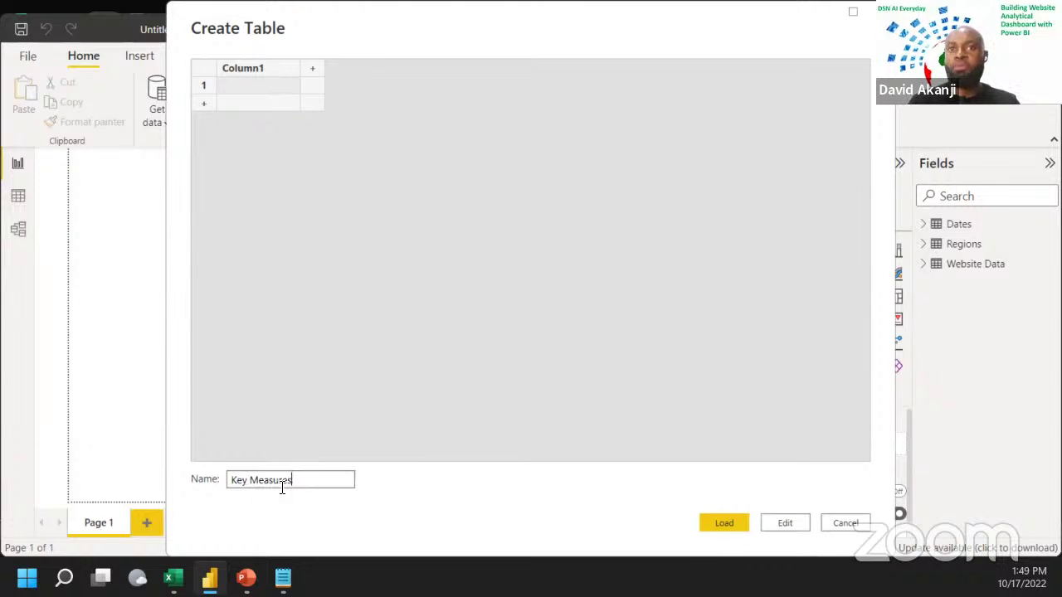
pyautogui.click(725, 527)
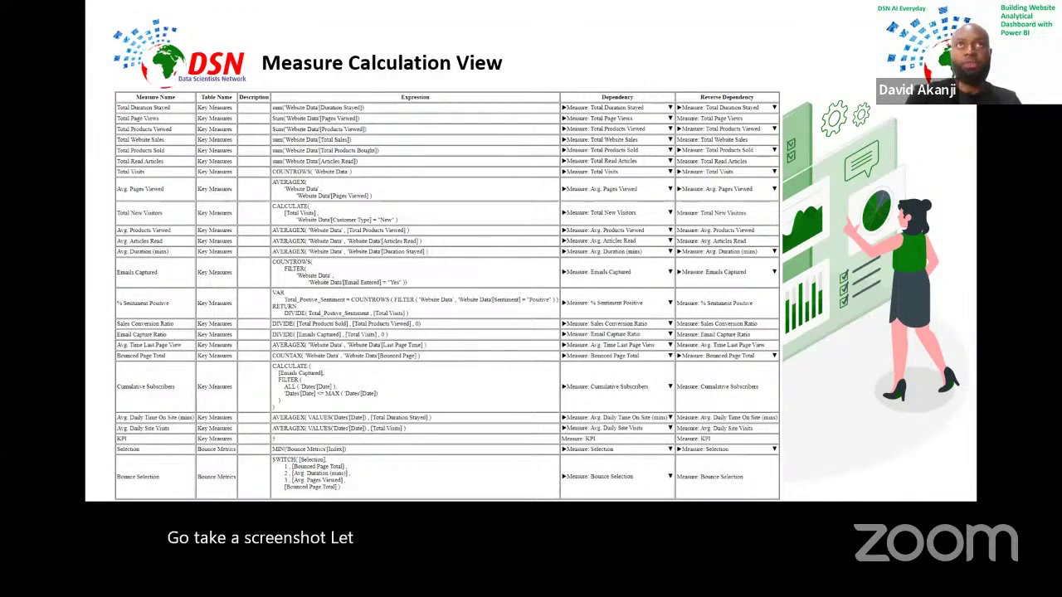
# Step: Take a screenshot of the measure table on the Measure Calculation View slide
pyautogui.press('super+shift+s')
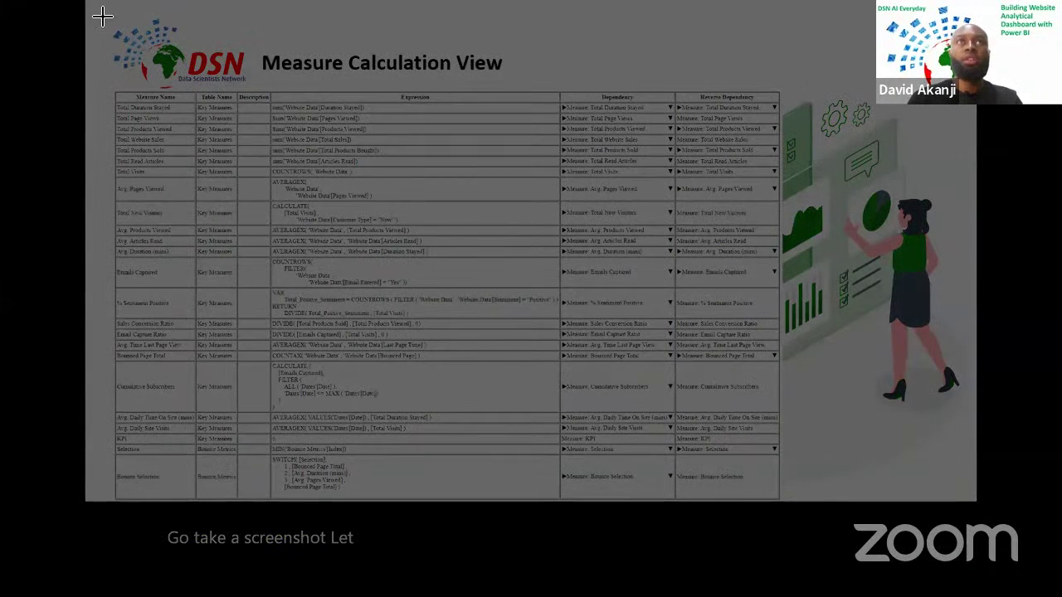
pyautogui.moveTo(95, 8); pyautogui.dragTo(784, 505)
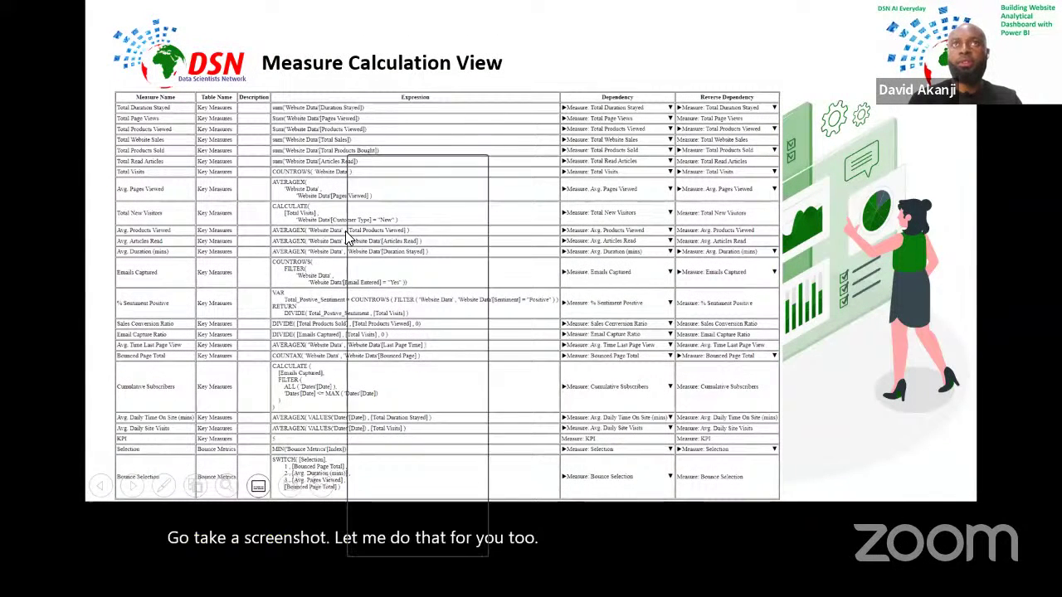
pyautogui.rightClick(345, 231)
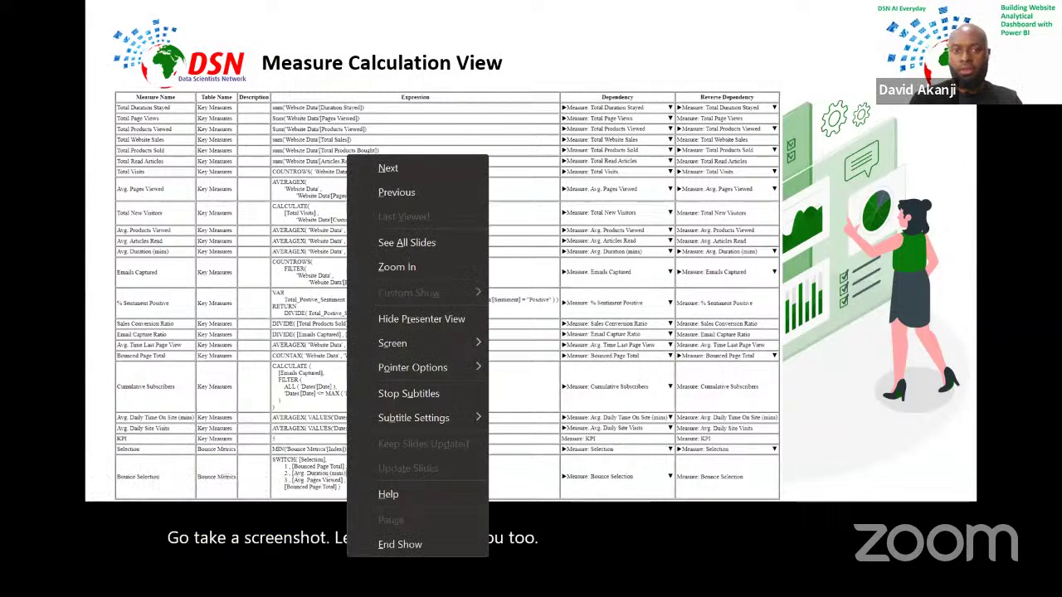
pyautogui.press('Escape')
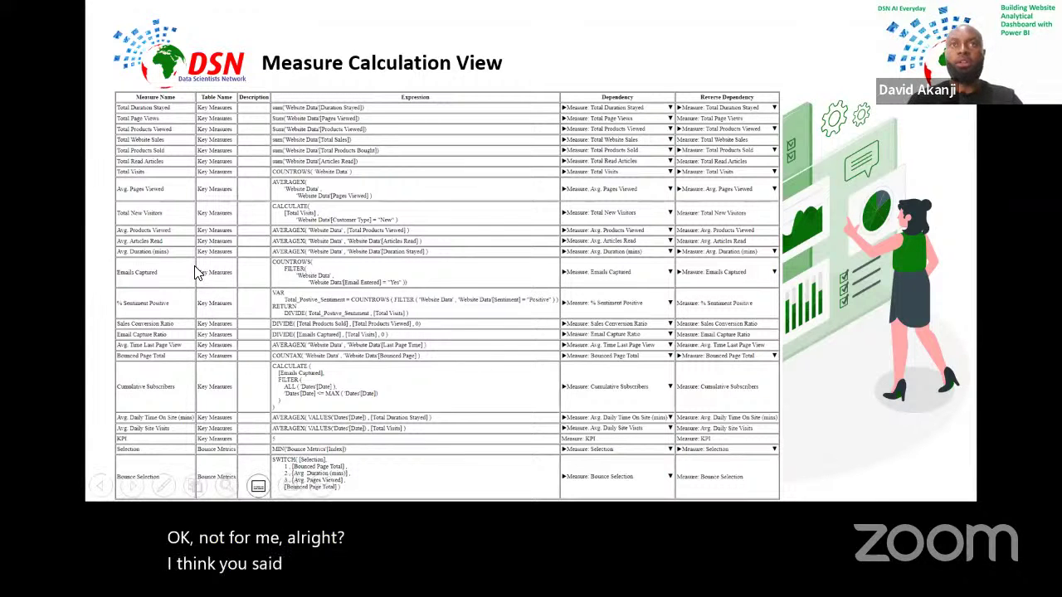
# Step: Switch back to Power BI and hide Column1 of the Key Measures table
pyautogui.hotkey('alt', 'Tab')
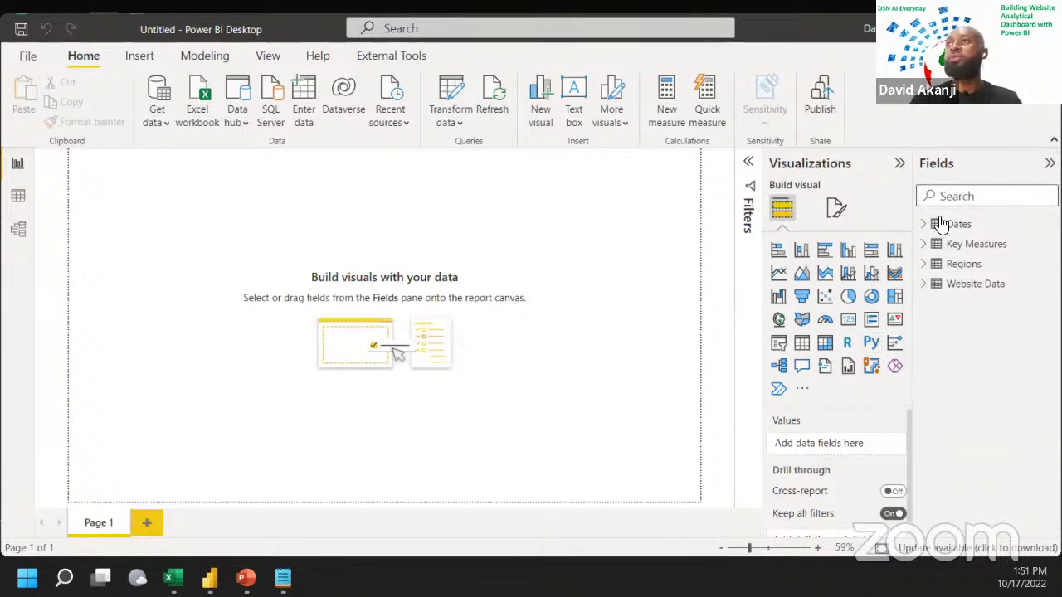
pyautogui.click(926, 246)
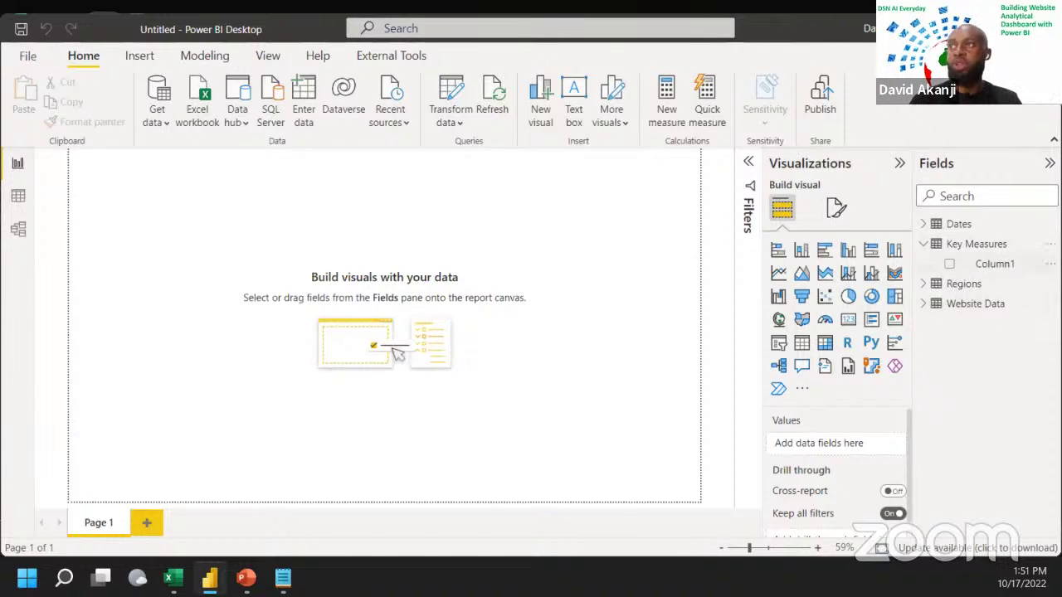
pyautogui.click(1050, 263)
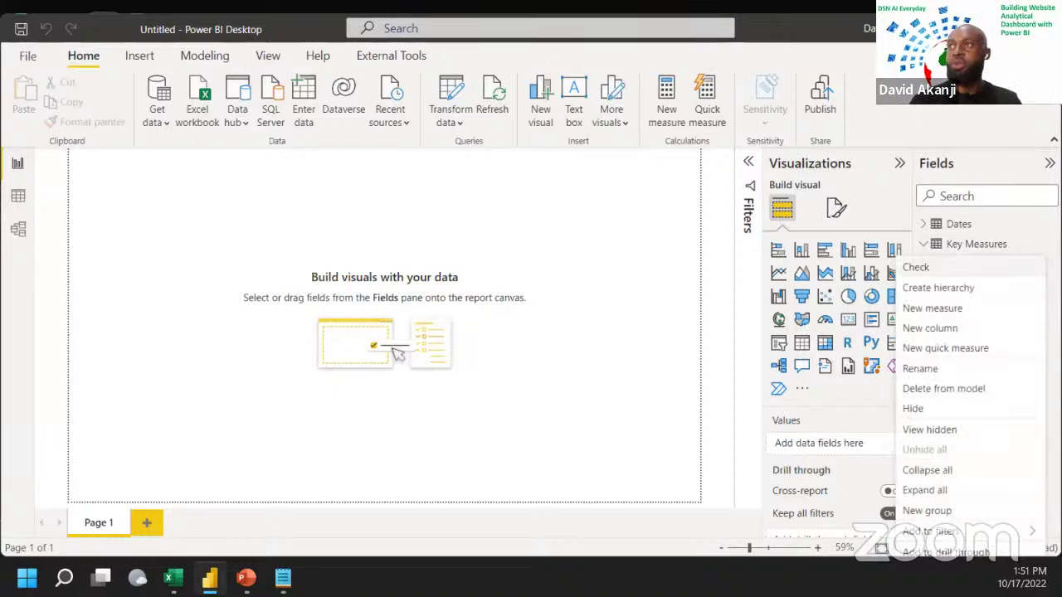
pyautogui.click(917, 409)
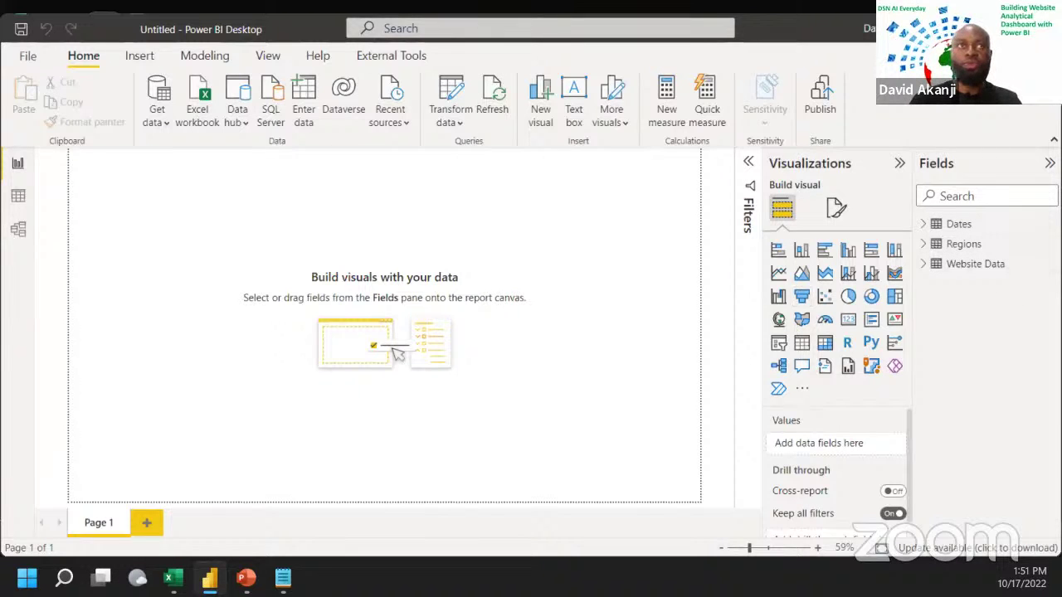
# Step: Unhide the Key Measures table from the model view, and return to the report view to expand its fields
pyautogui.click(18, 230)
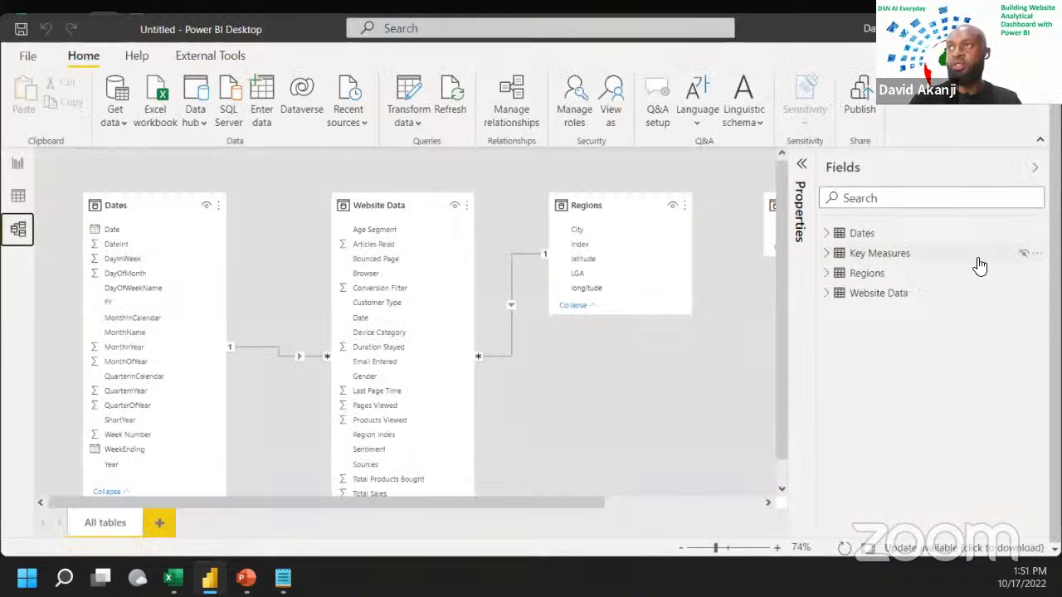
pyautogui.click(1036, 254)
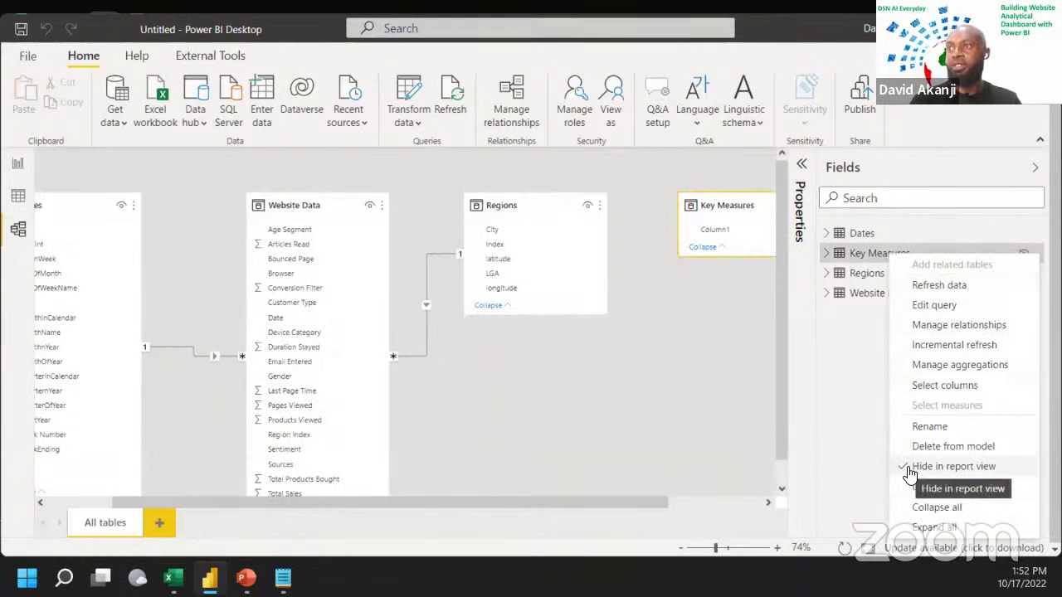
pyautogui.click(1035, 253)
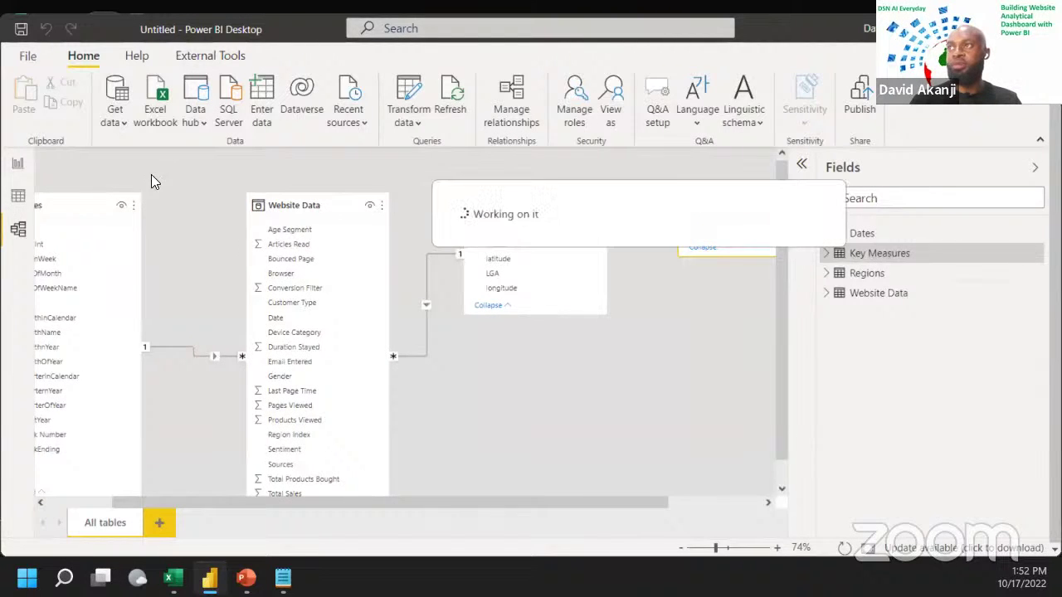
pyautogui.click(16, 164)
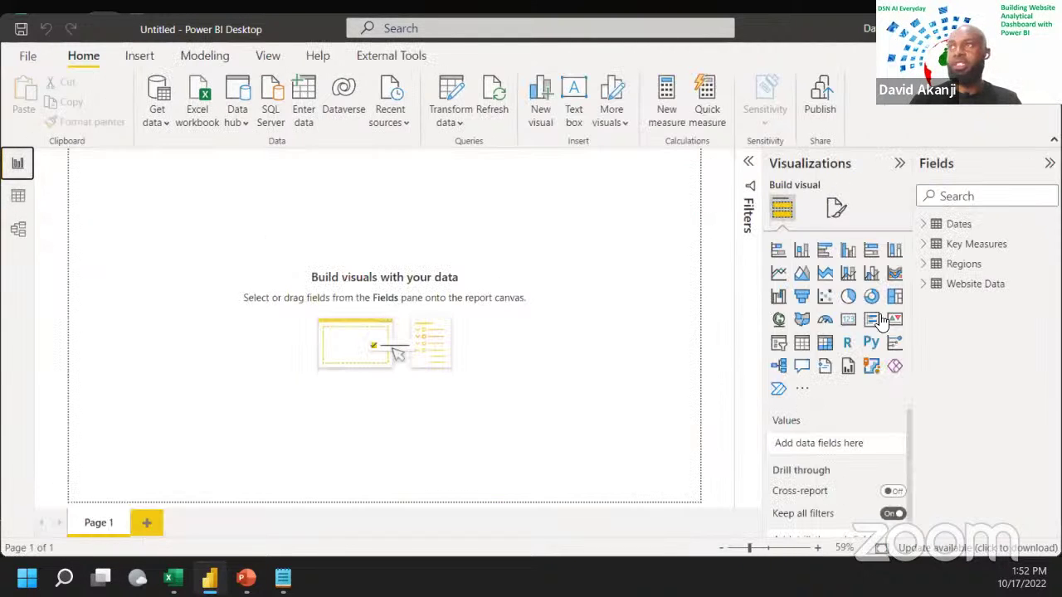
pyautogui.click(929, 247)
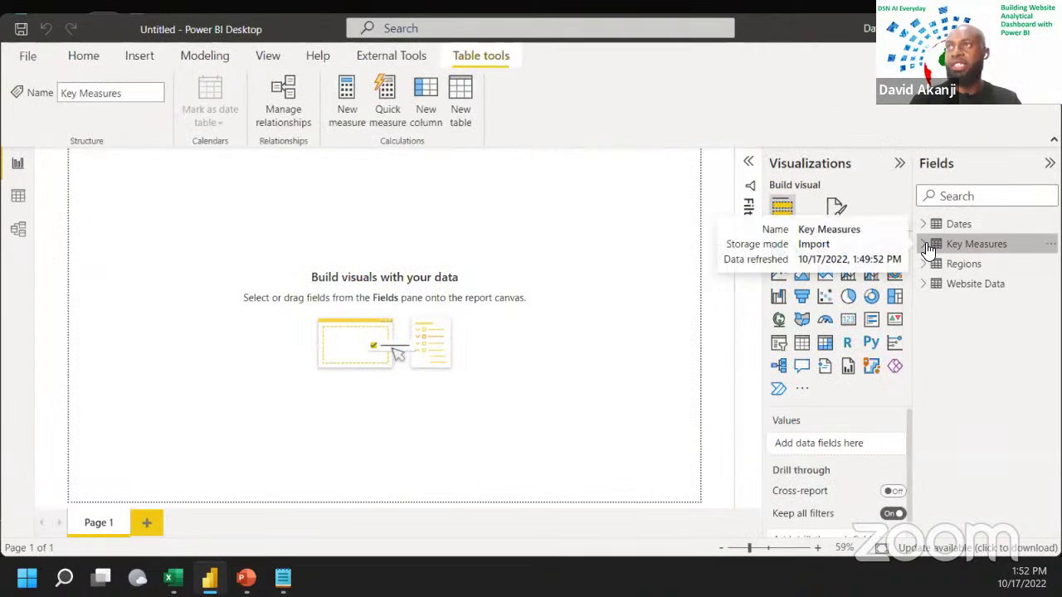
pyautogui.click(926, 246)
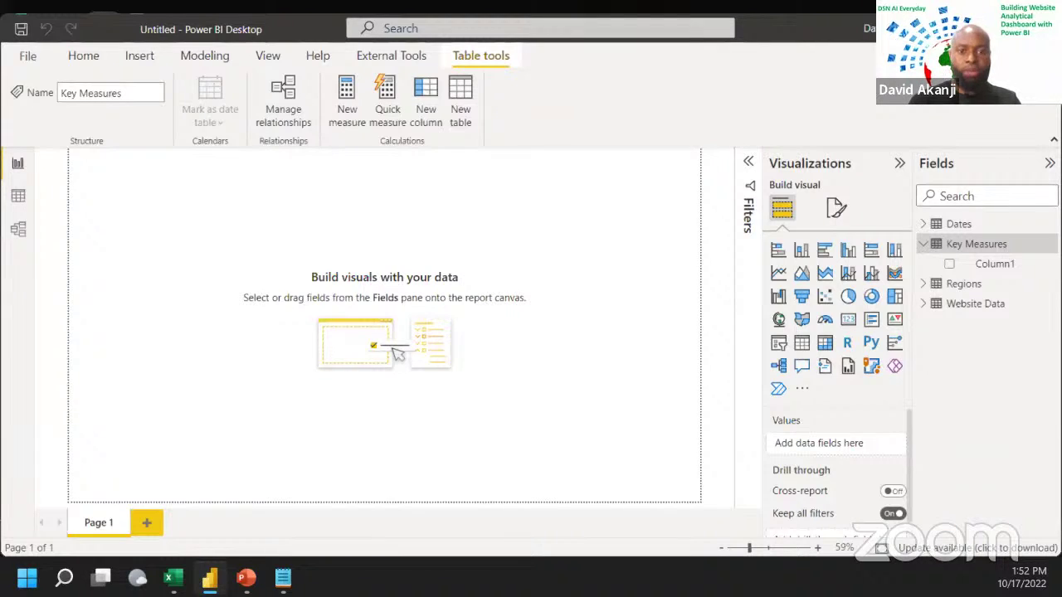
# Step: Switch to the slides to view the finished Website Visits dashboard, and return to Power BI
pyautogui.hotkey('alt', 'Tab')
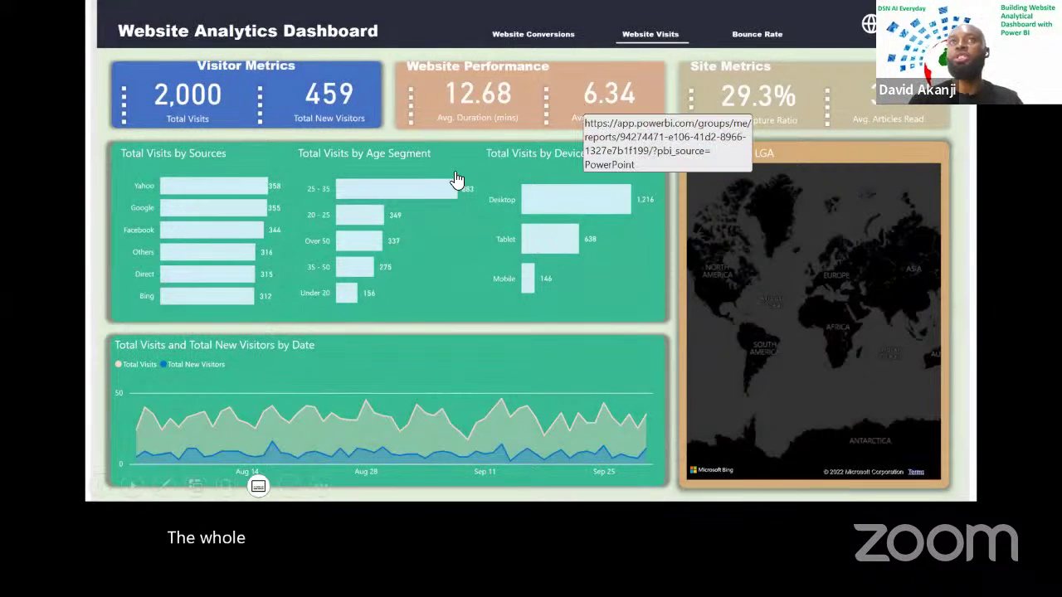
pyautogui.hotkey('alt', 'Tab')
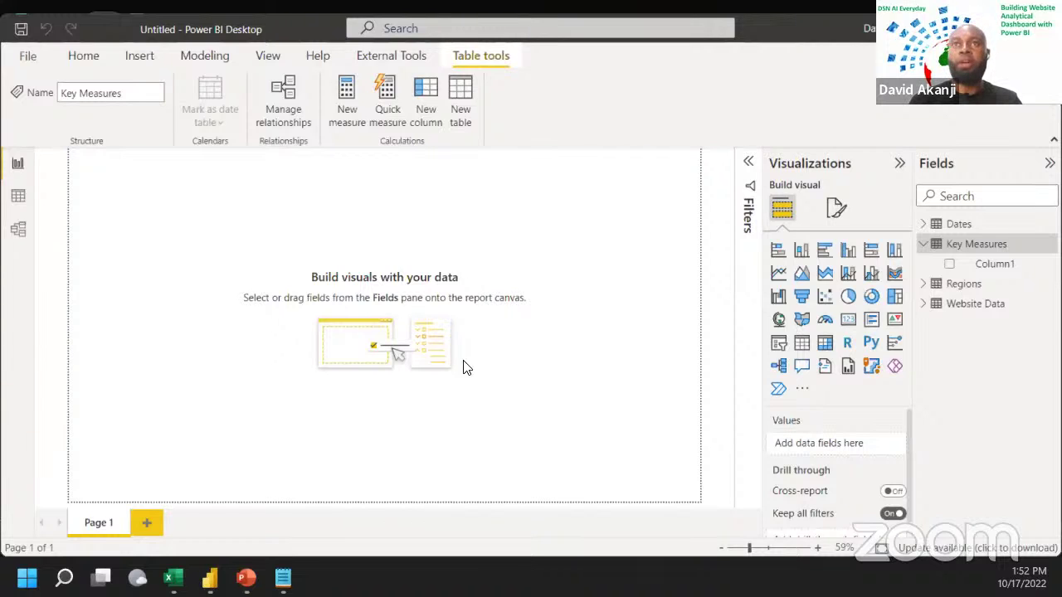
# Step: Set Slide2.SVG from the WebsiteAnalytics folder as the page's canvas background image with 0% transparency
pyautogui.click(836, 207)
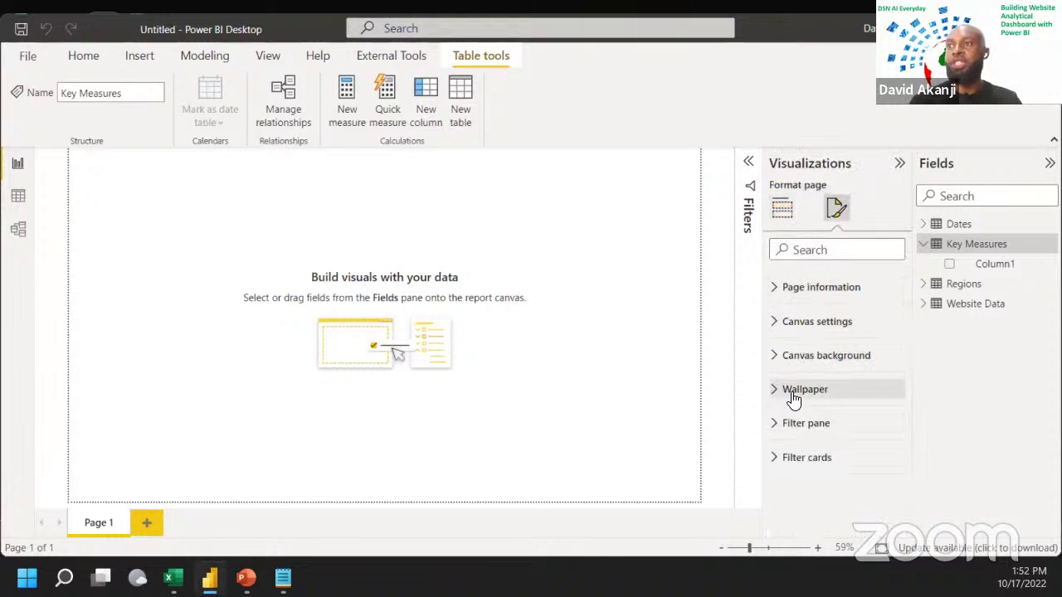
pyautogui.click(778, 359)
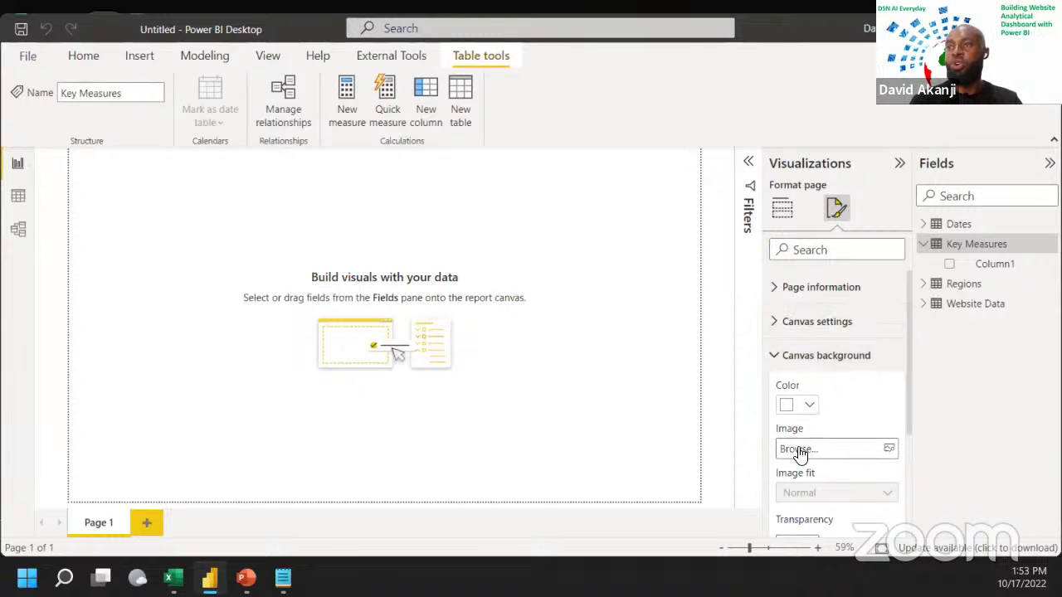
pyautogui.click(784, 207)
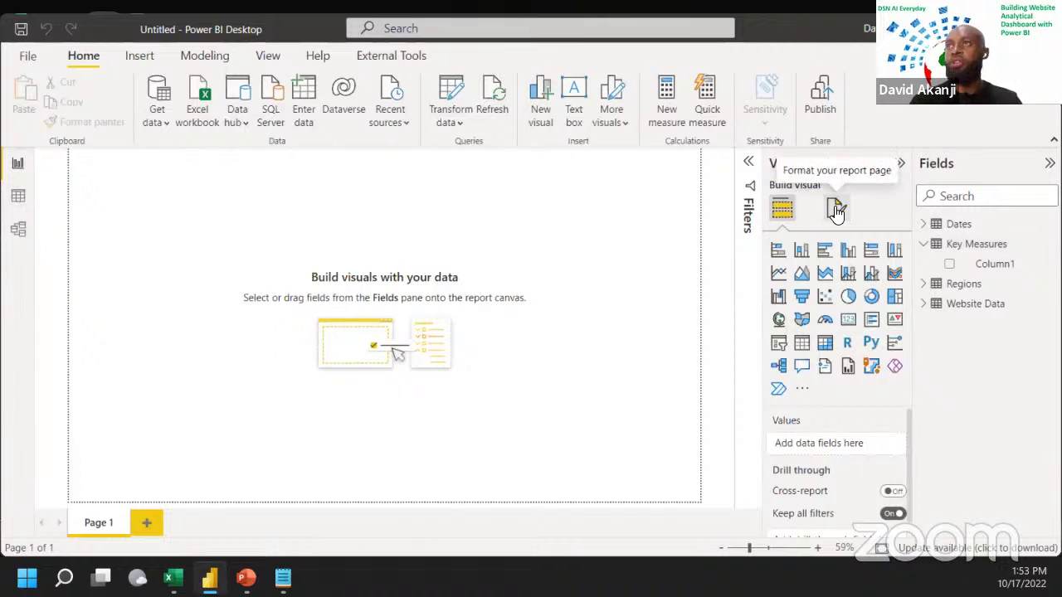
pyautogui.click(836, 209)
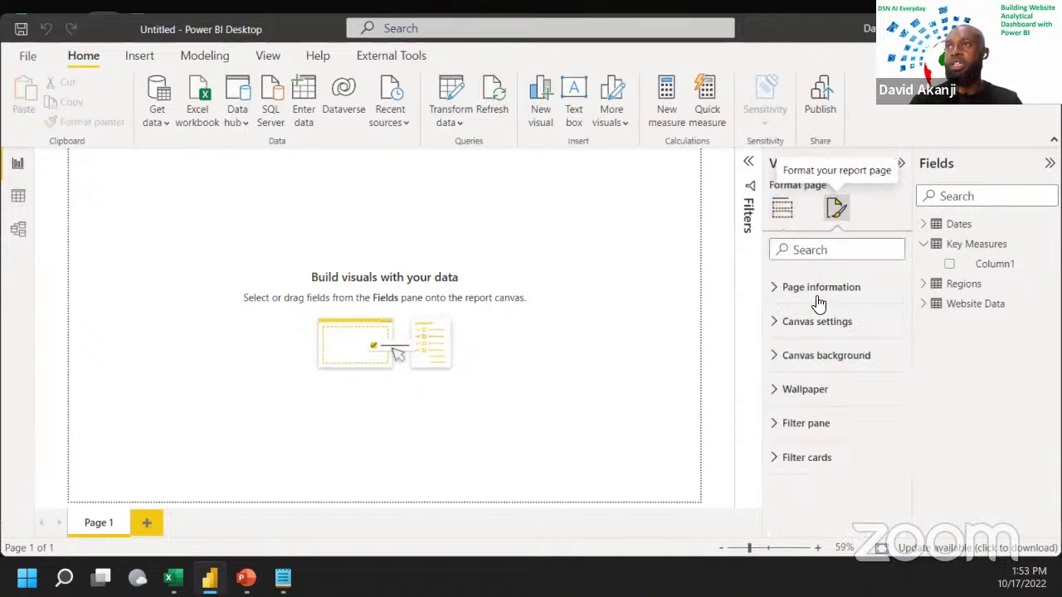
pyautogui.click(800, 357)
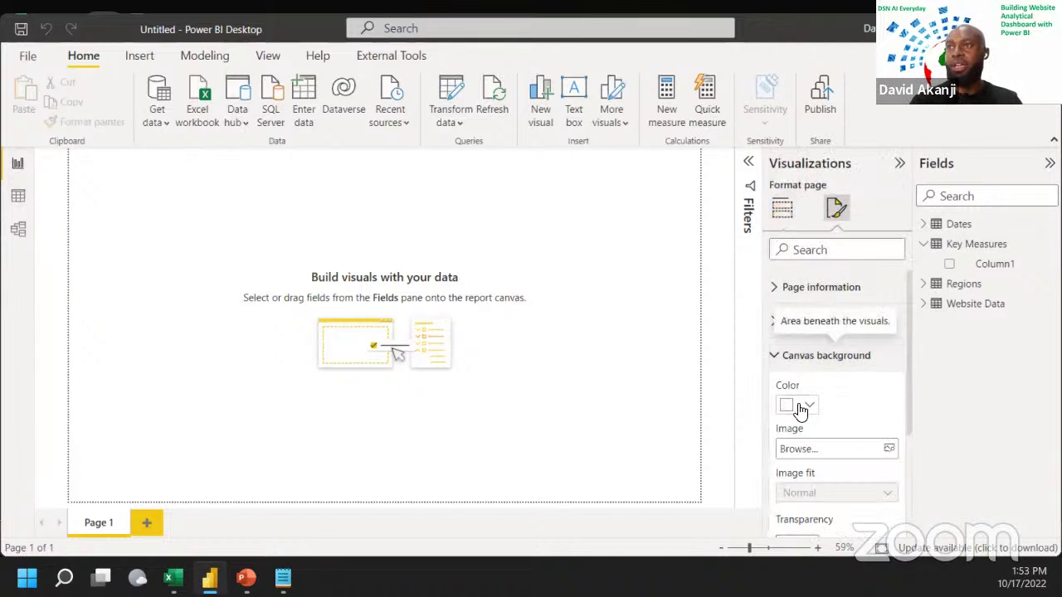
pyautogui.click(821, 464)
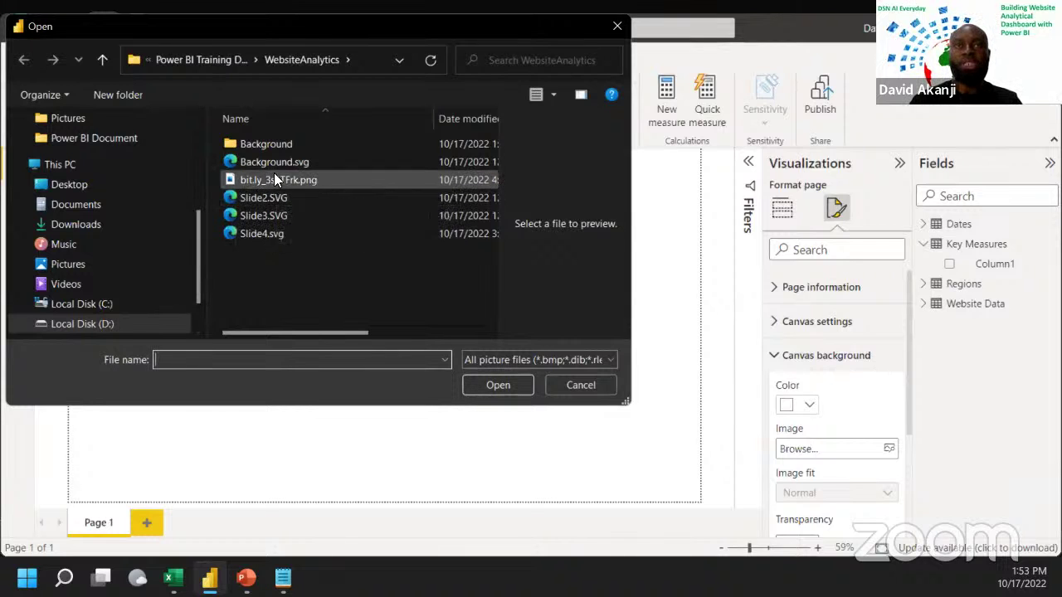
pyautogui.click(264, 201)
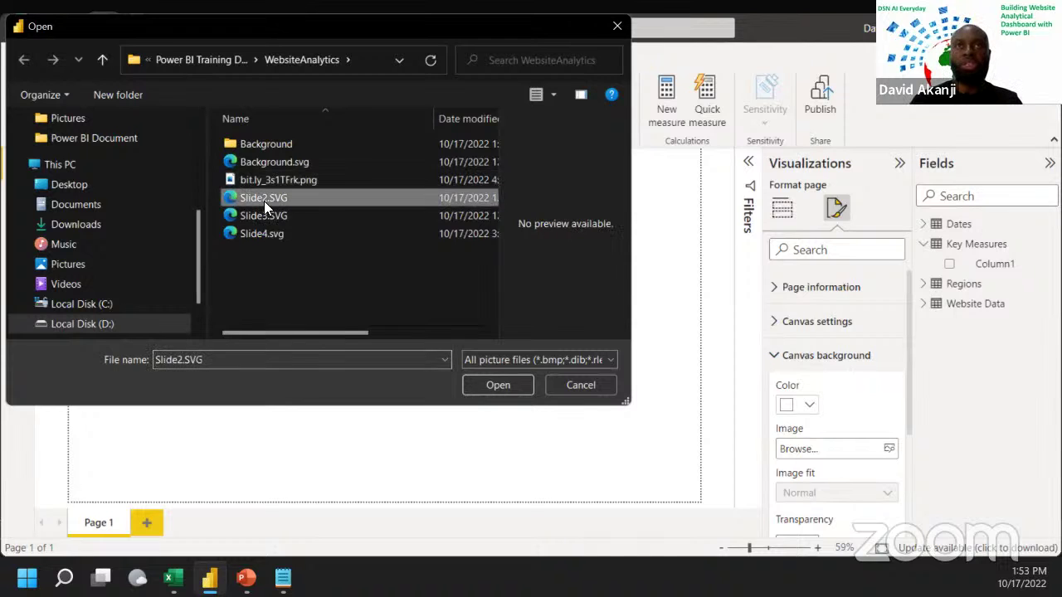
pyautogui.click(516, 386)
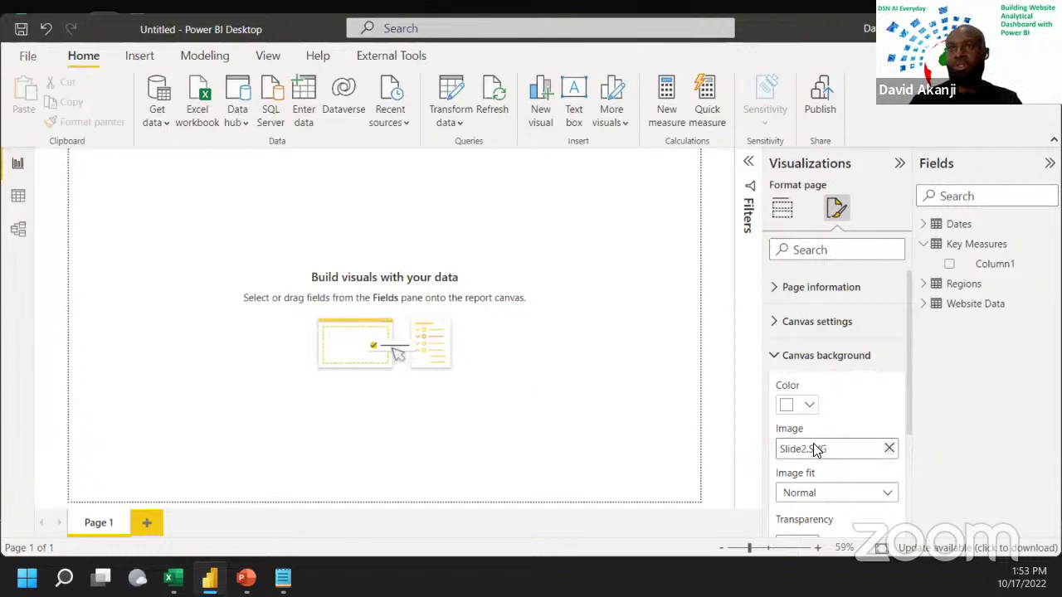
pyautogui.scroll(-1, 826, 462)
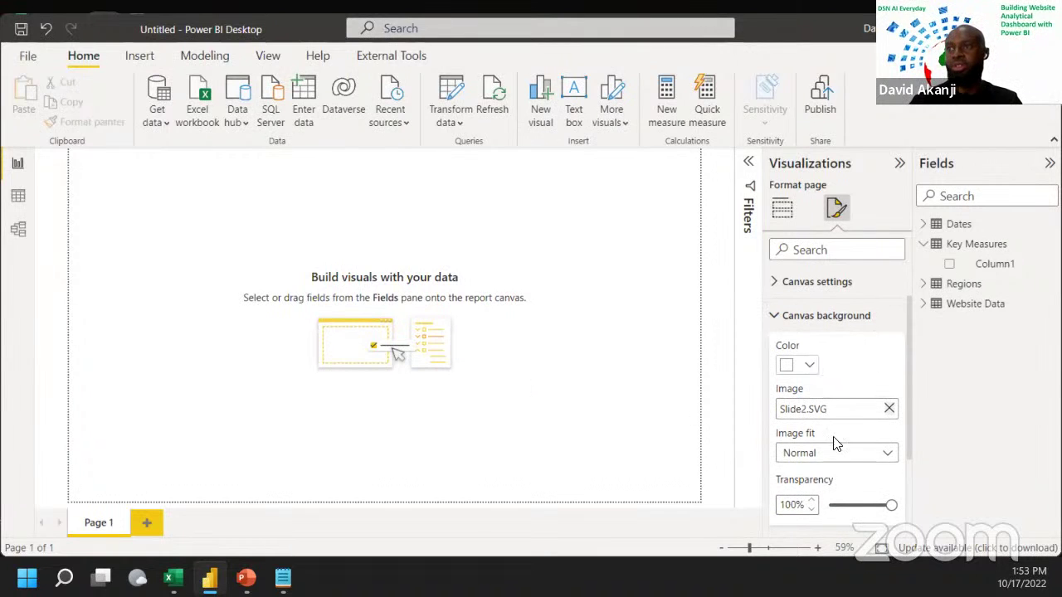
pyautogui.moveTo(886, 507); pyautogui.dragTo(796, 510)
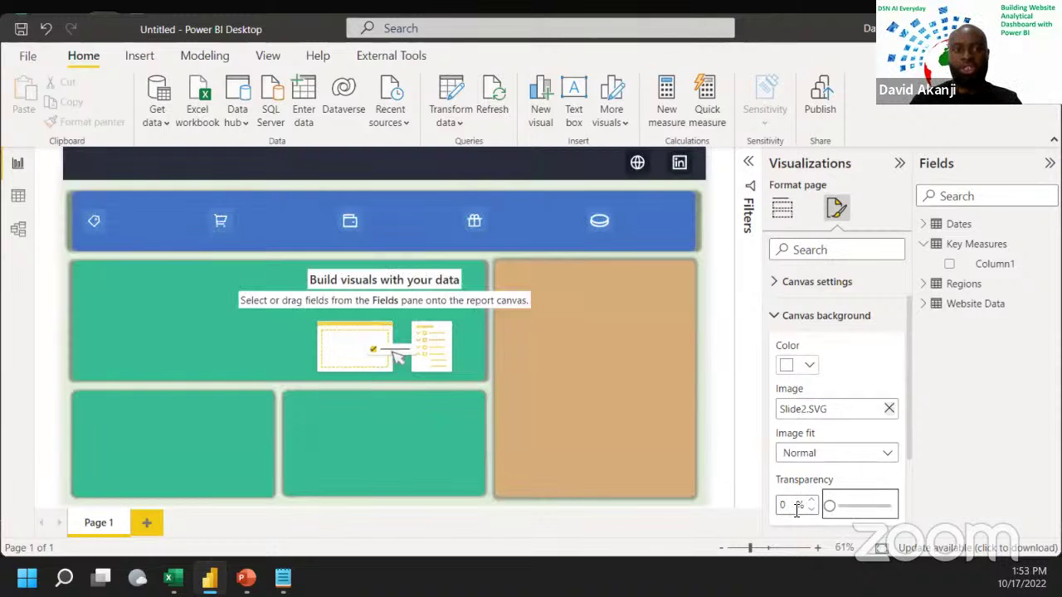
# Step: Replace the canvas background image with Slide3.SVG from the WebsiteAnalytics folder
pyautogui.click(888, 409)
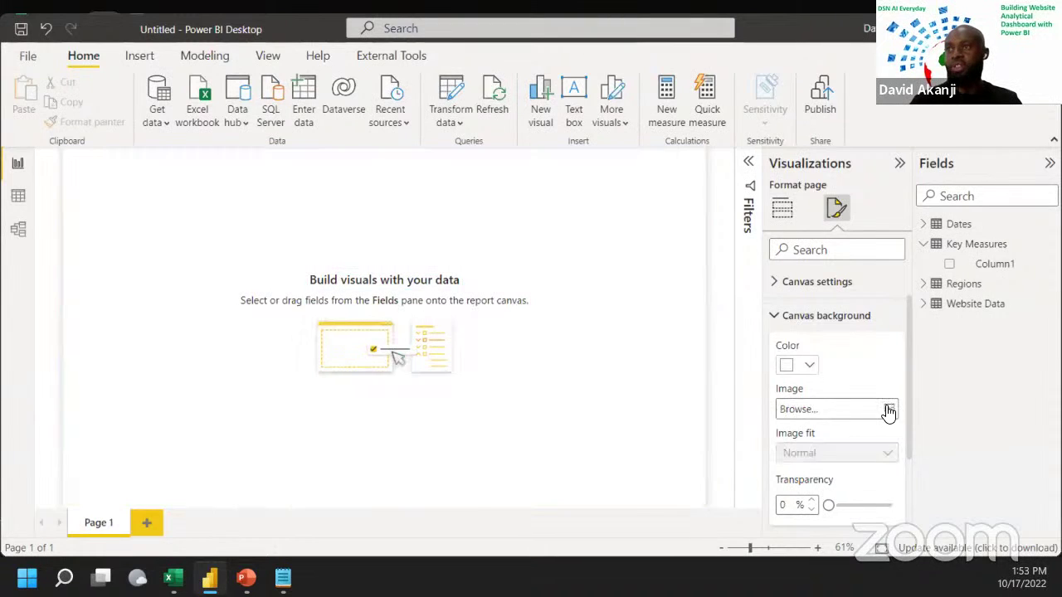
pyautogui.click(828, 413)
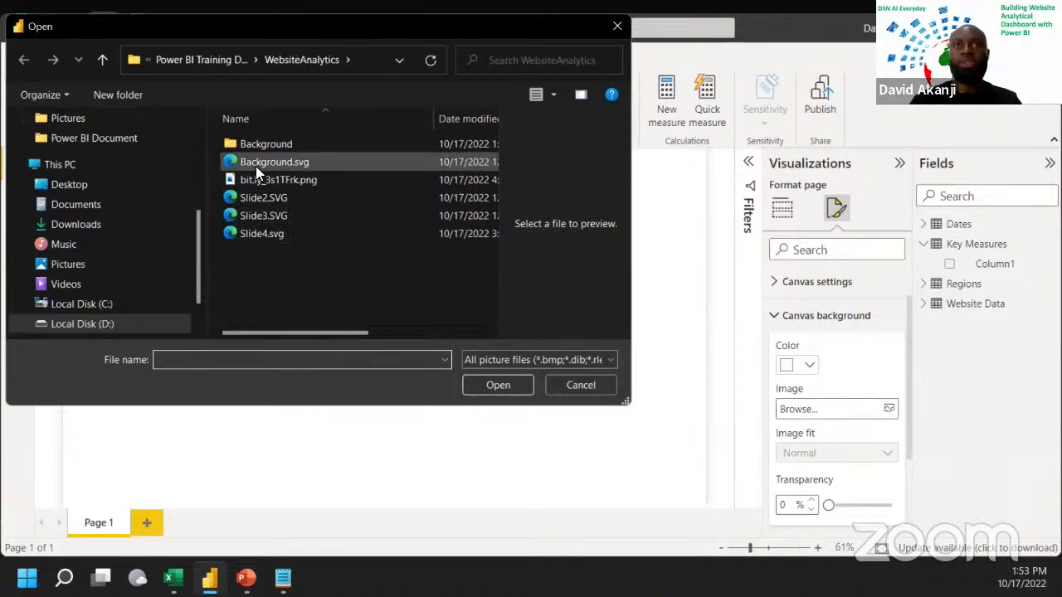
pyautogui.click(255, 166)
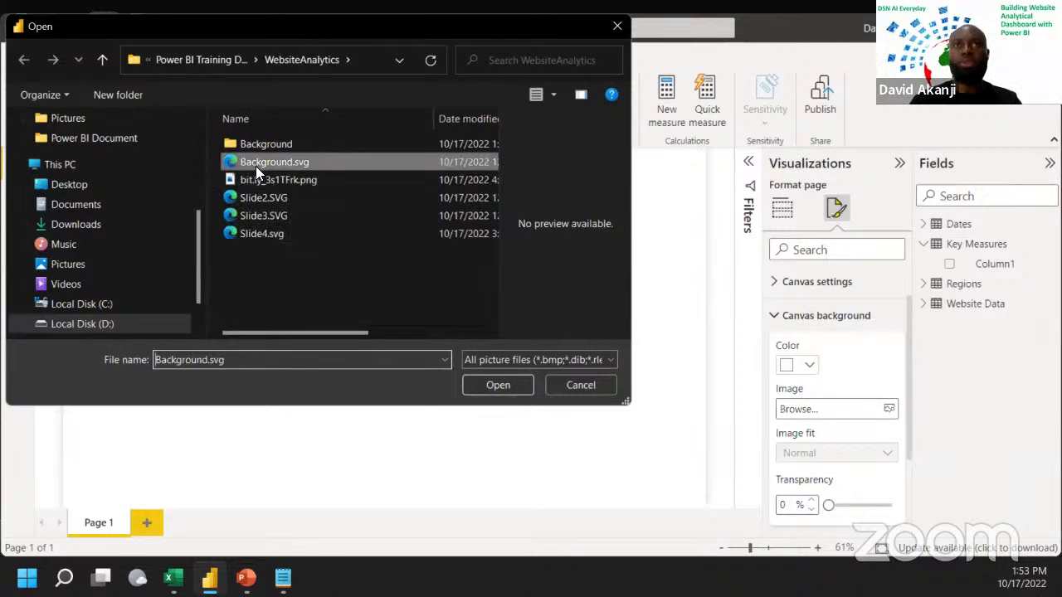
pyautogui.click(259, 215)
pyautogui.click(496, 387)
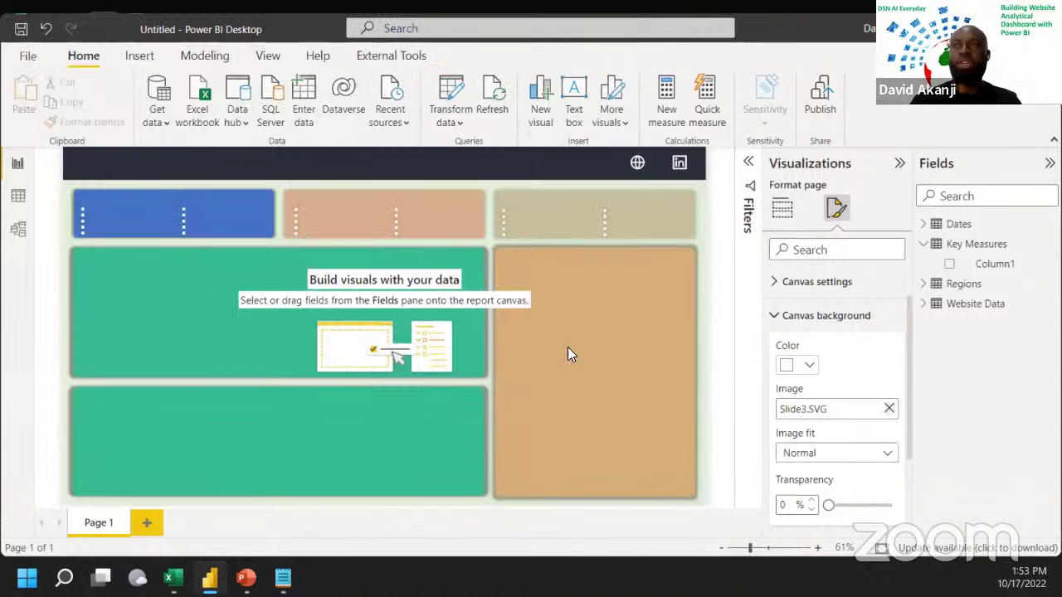
# Step: Set the image fit of the canvas background to Fit
pyautogui.click(892, 454)
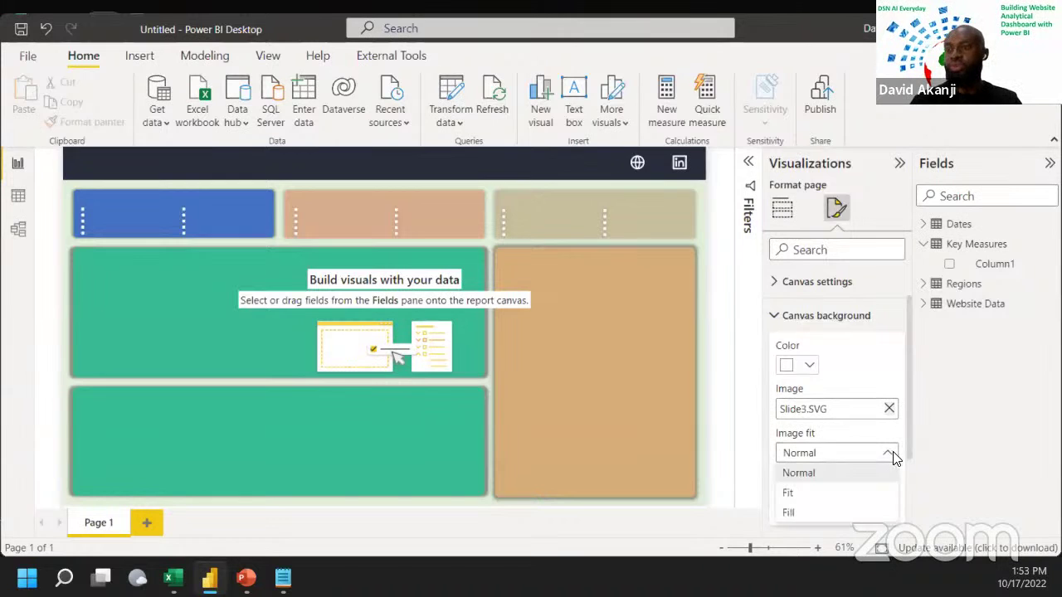
pyautogui.click(893, 454)
pyautogui.click(867, 457)
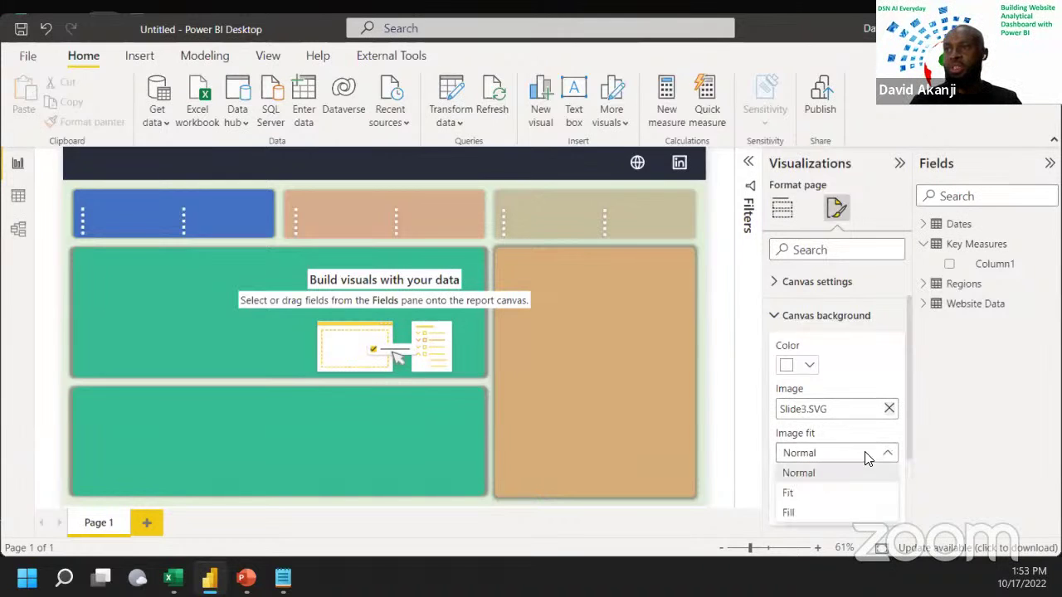
pyautogui.click(793, 496)
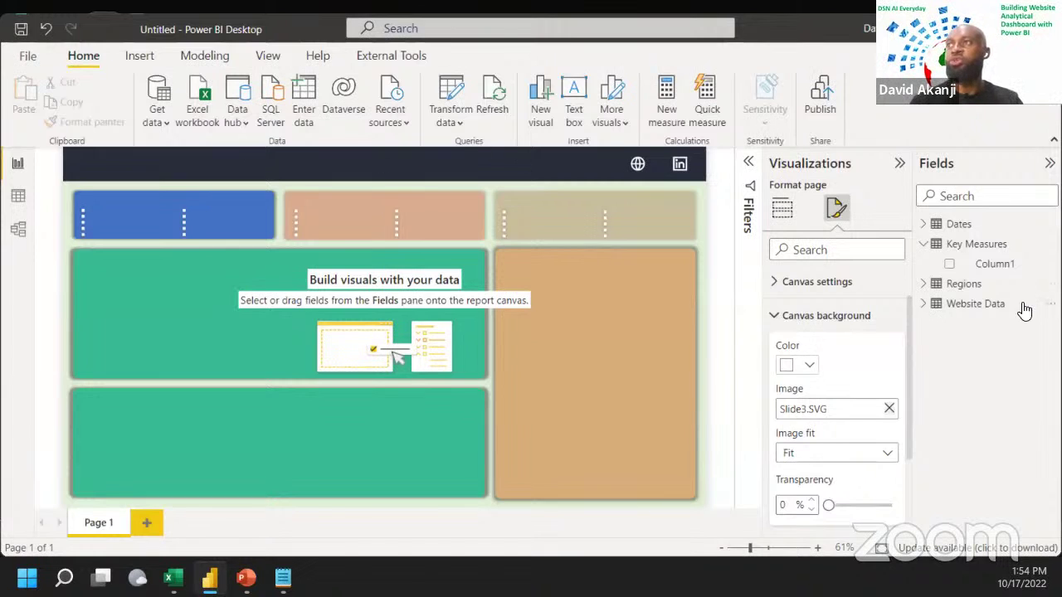
# Step: Create a measure in the Key Measures table with the formula Total Visits = COUNTROWS( 'Website Data' )
pyautogui.click(1049, 264)
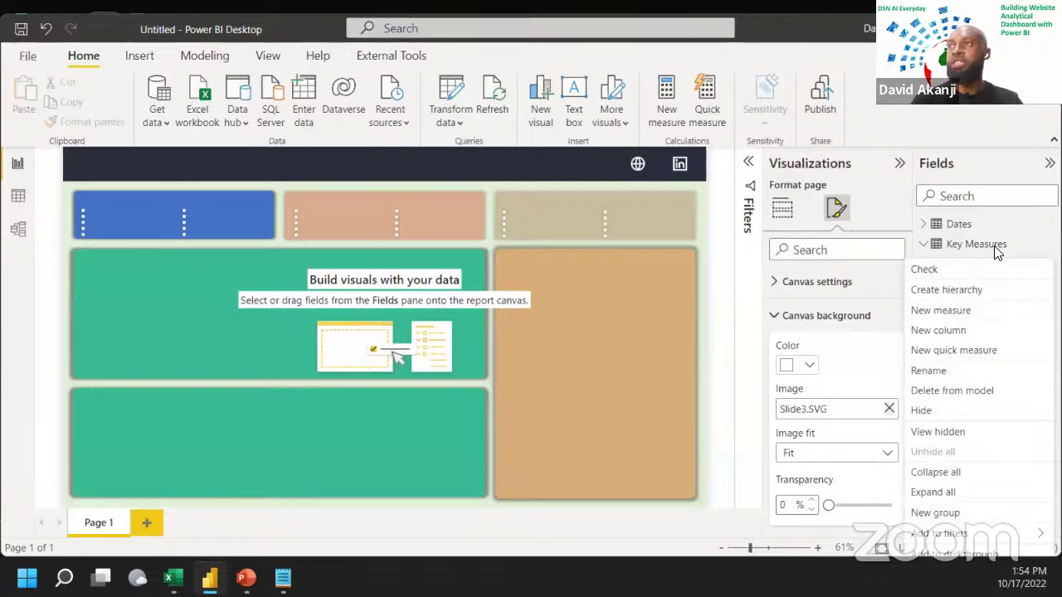
pyautogui.click(936, 312)
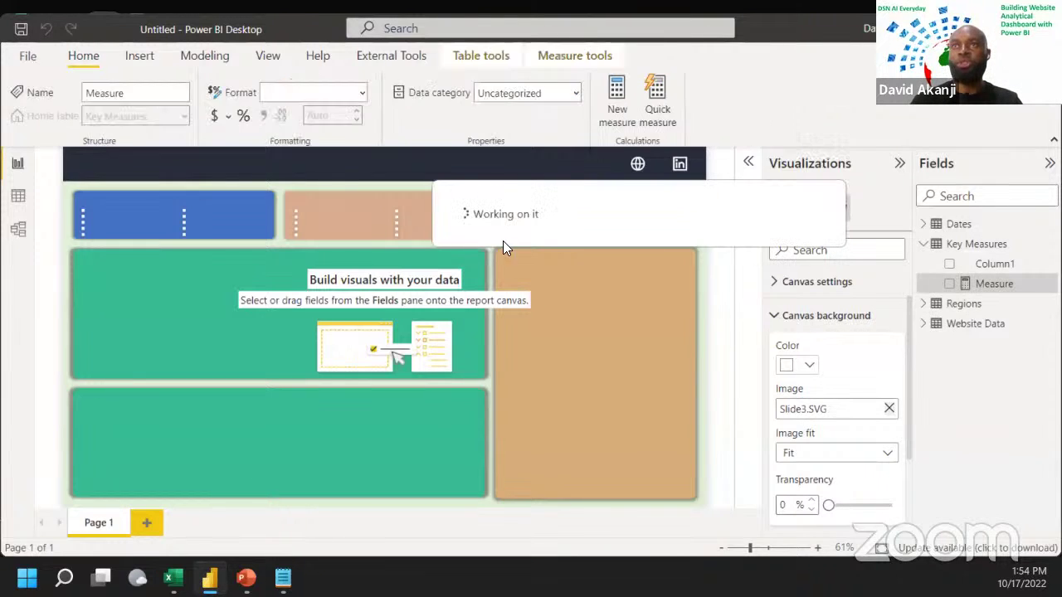
pyautogui.write("Total Visits = COUNTROWS( 'Website Data' )")
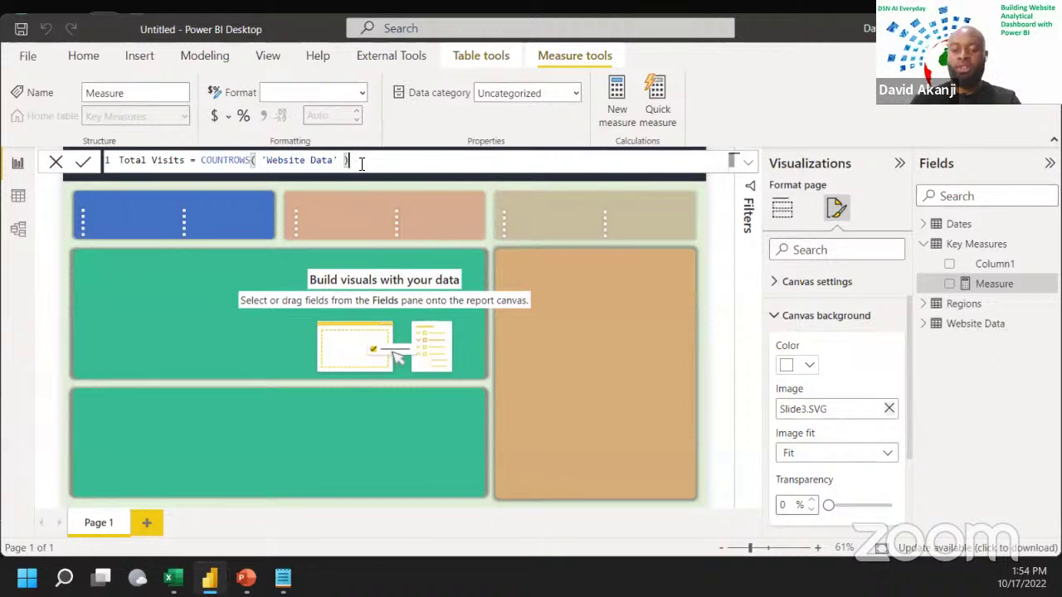
pyautogui.press('Return')
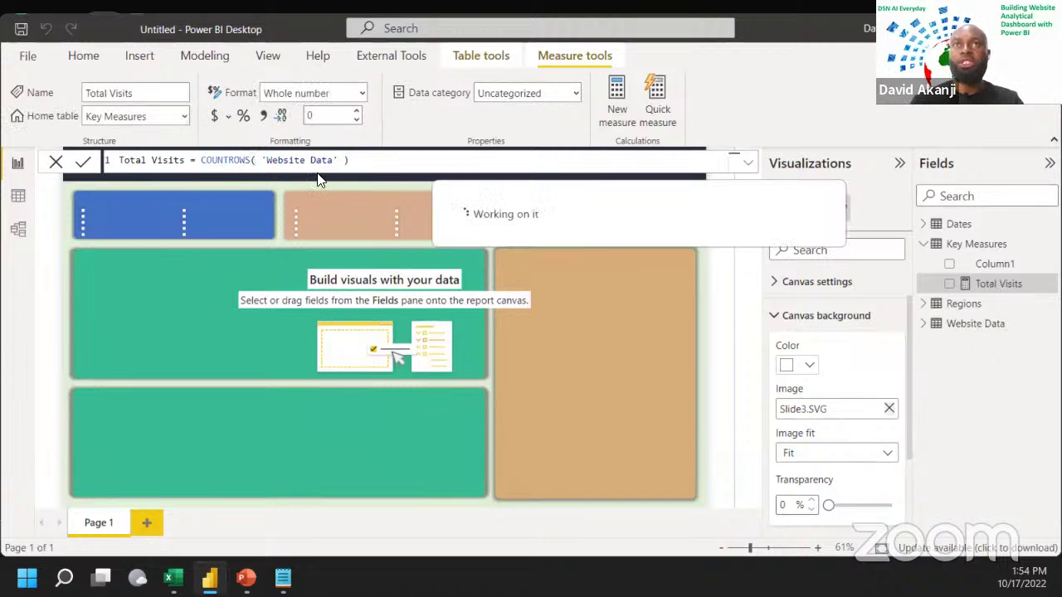
# Step: Examine the Website Data table's row count and its Gender column in the data view
pyautogui.click(18, 197)
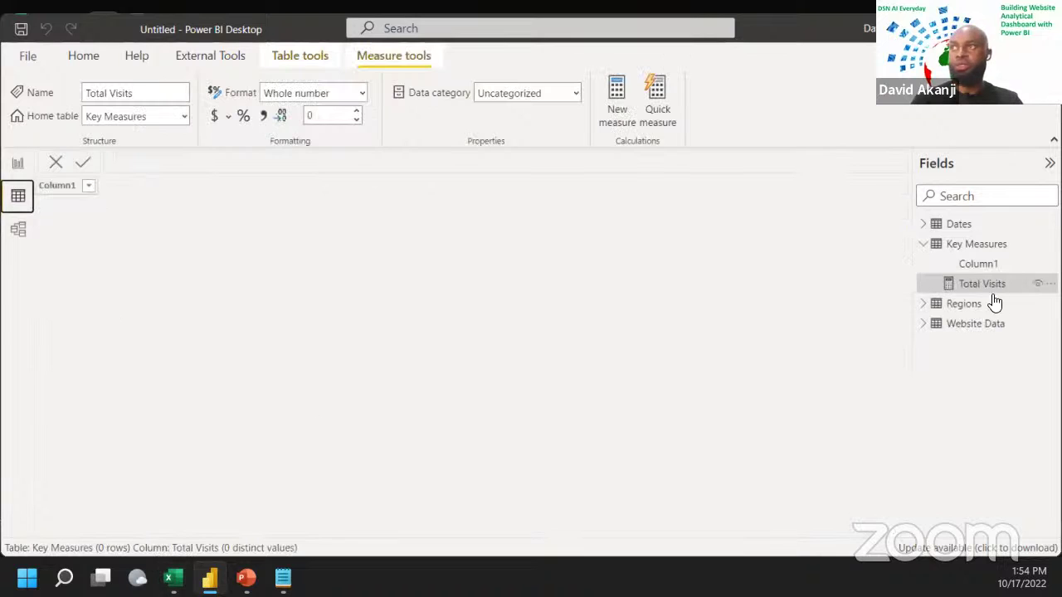
pyautogui.click(975, 330)
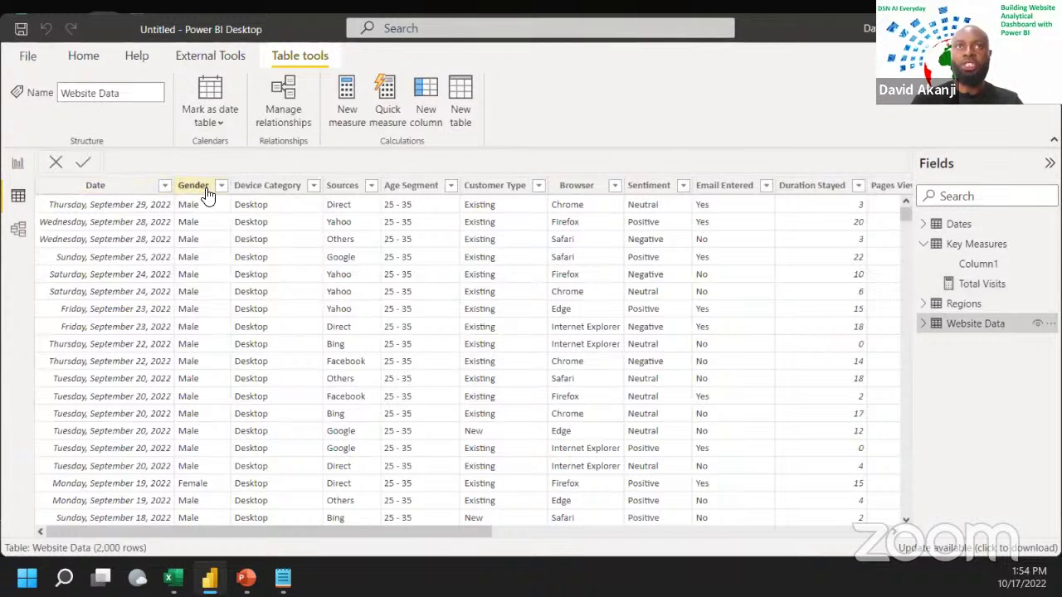
pyautogui.click(199, 191)
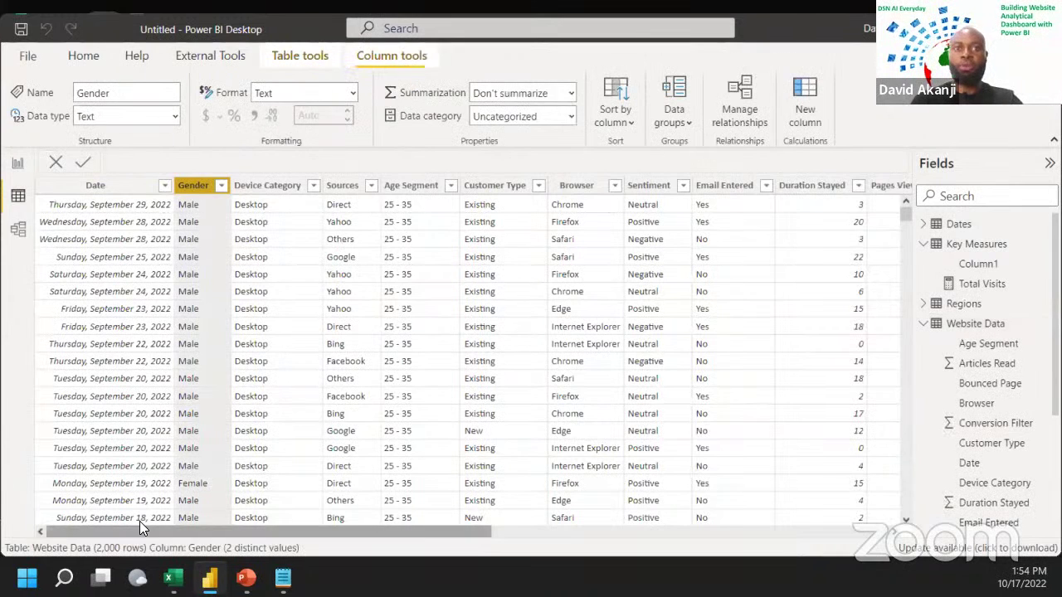
# Step: Add a card visual showing Total Visits over the left half of the blue box, tall enough to show its category label
pyautogui.click(18, 164)
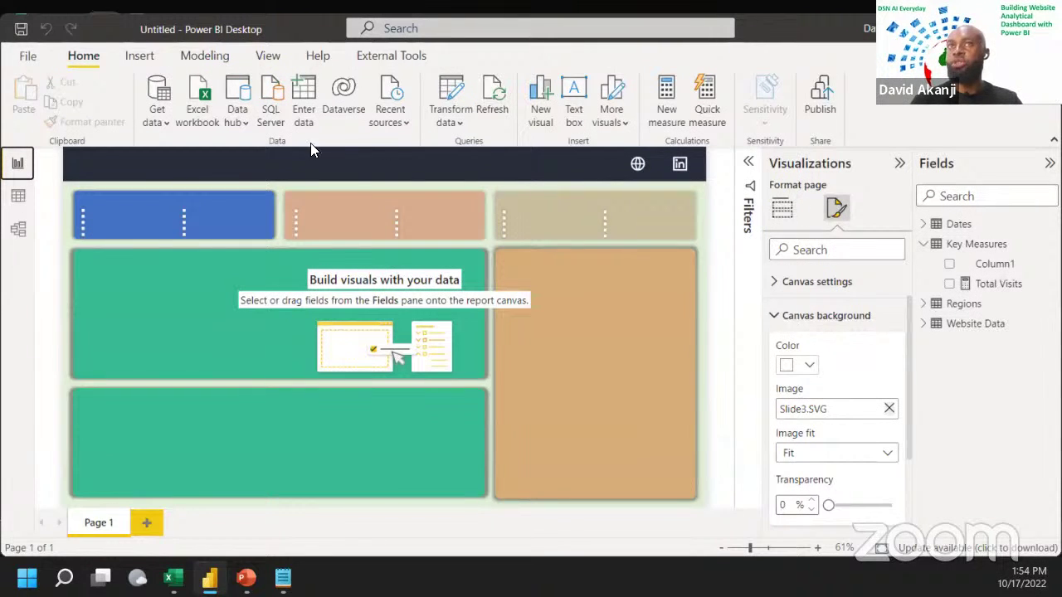
pyautogui.click(776, 210)
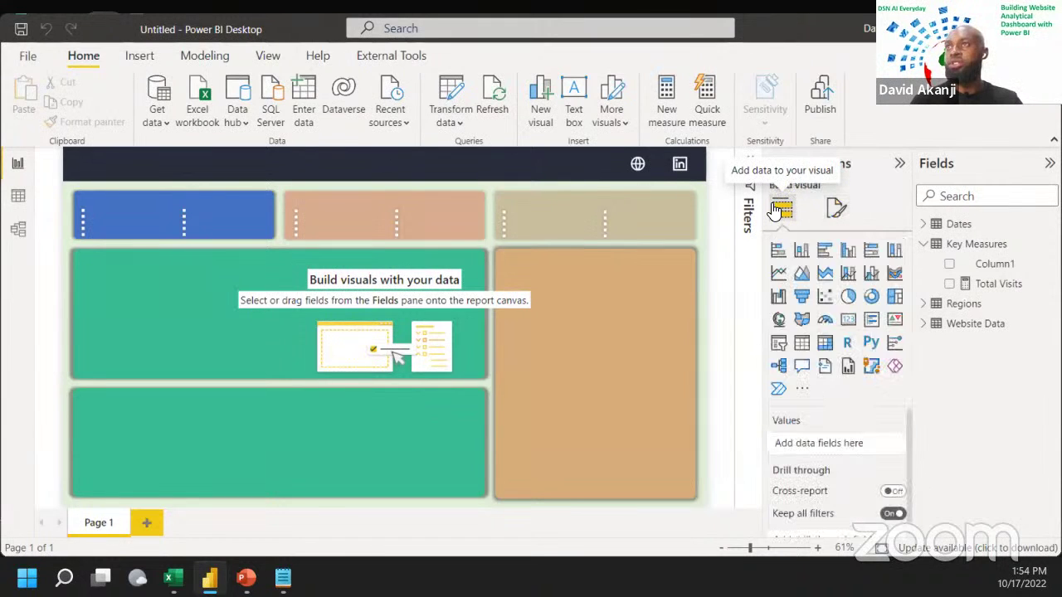
pyautogui.click(851, 322)
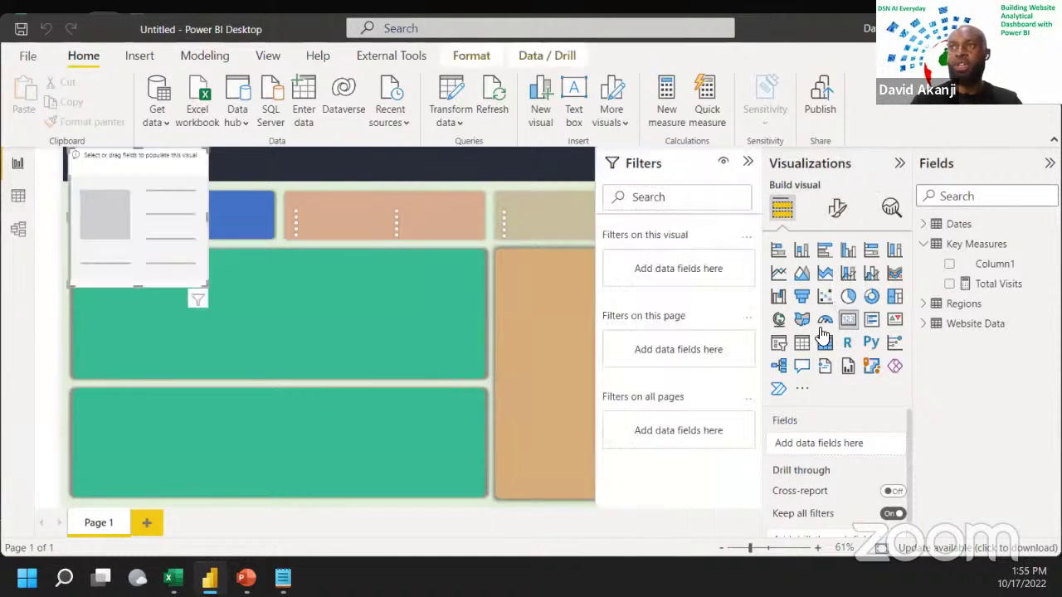
pyautogui.moveTo(153, 267); pyautogui.dragTo(103, 212)
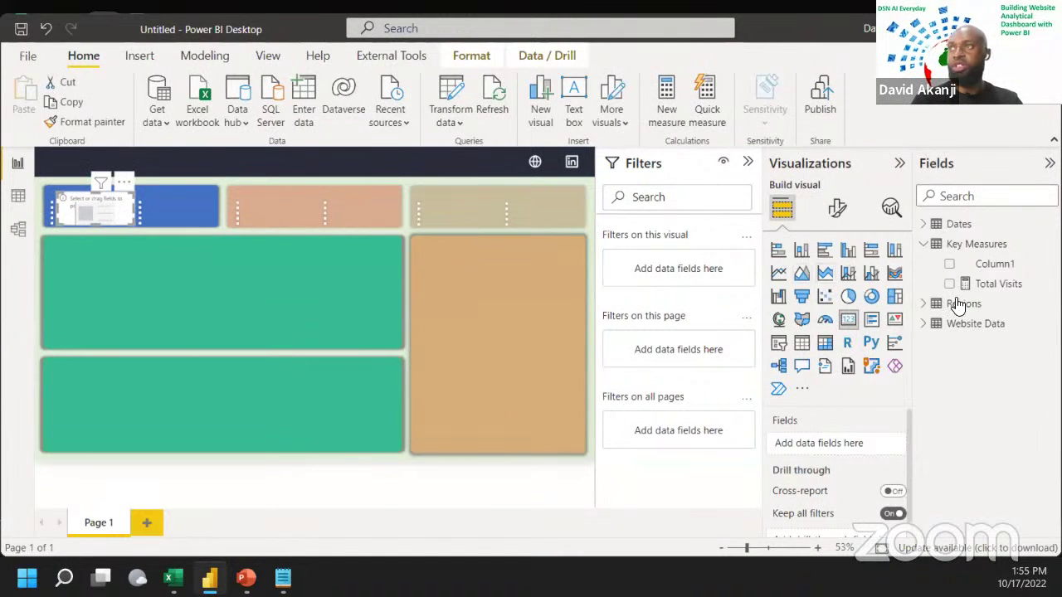
pyautogui.moveTo(996, 290); pyautogui.dragTo(827, 456)
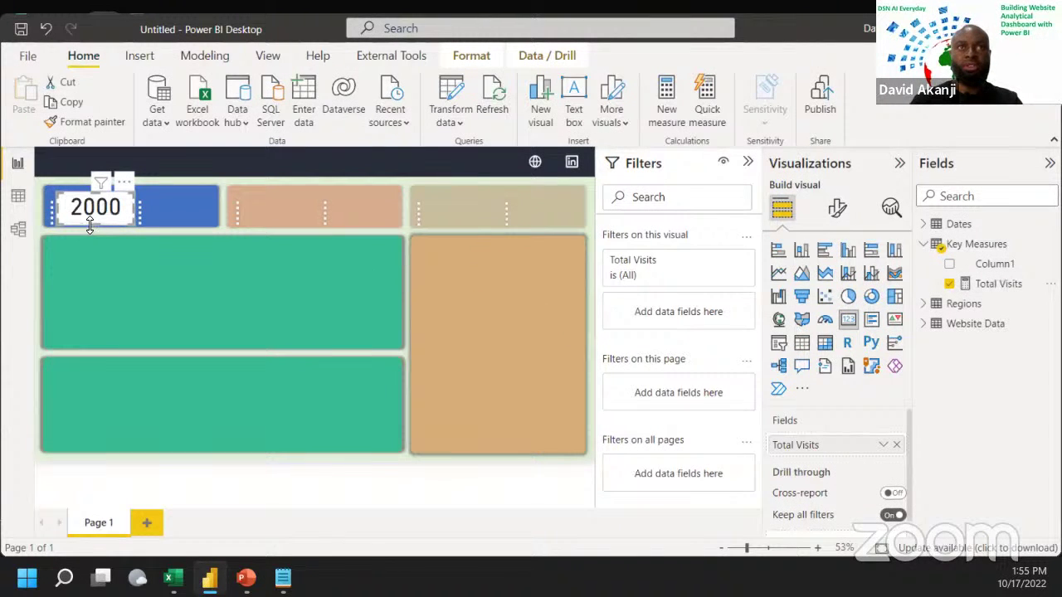
pyautogui.moveTo(90, 225); pyautogui.dragTo(90, 250)
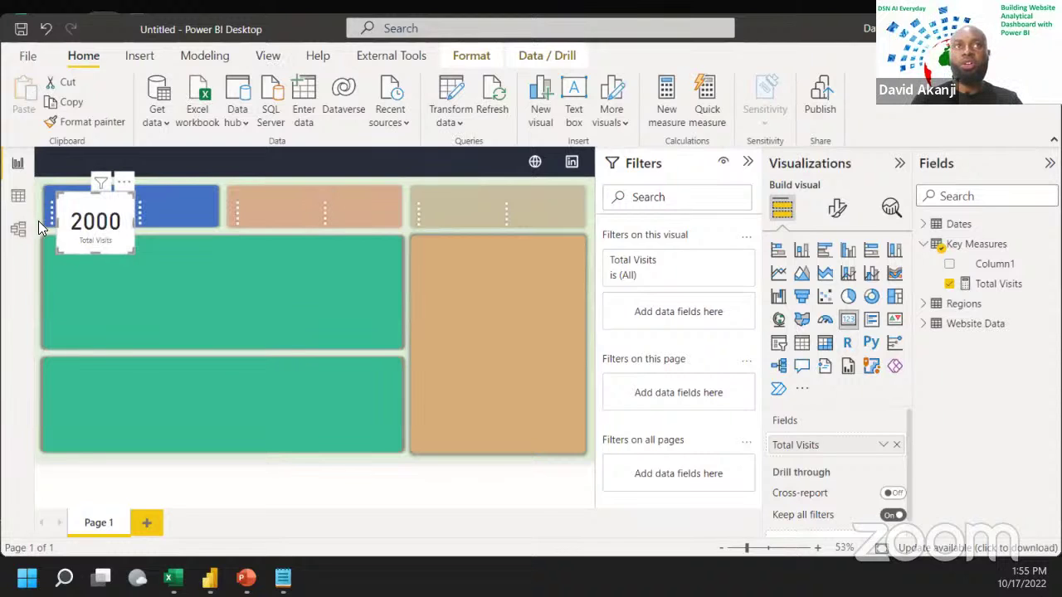
# Step: Set the Total Visits card's category label to font size 10 and white
pyautogui.click(839, 209)
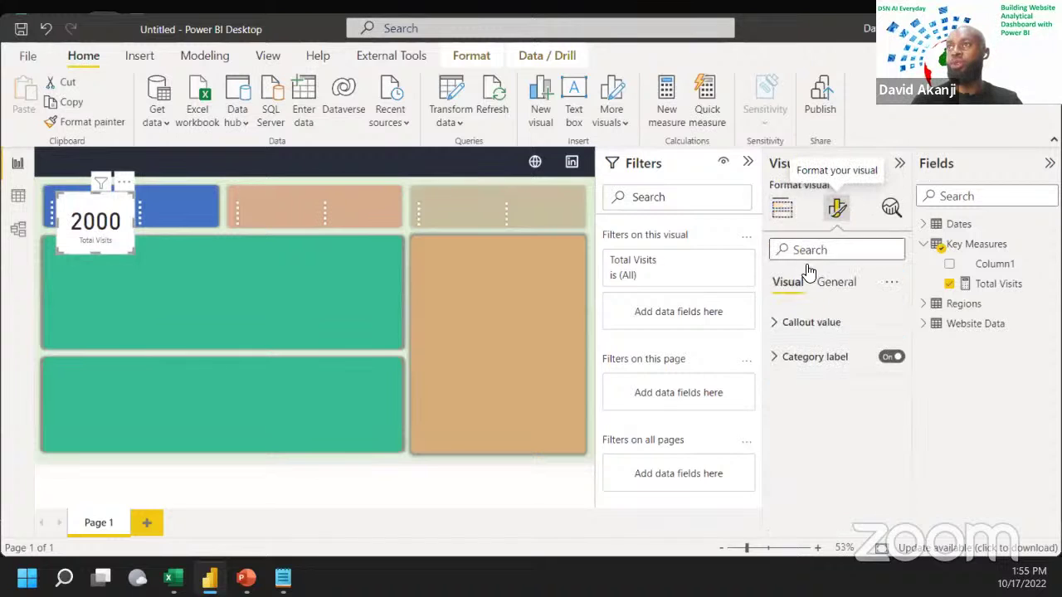
pyautogui.click(778, 358)
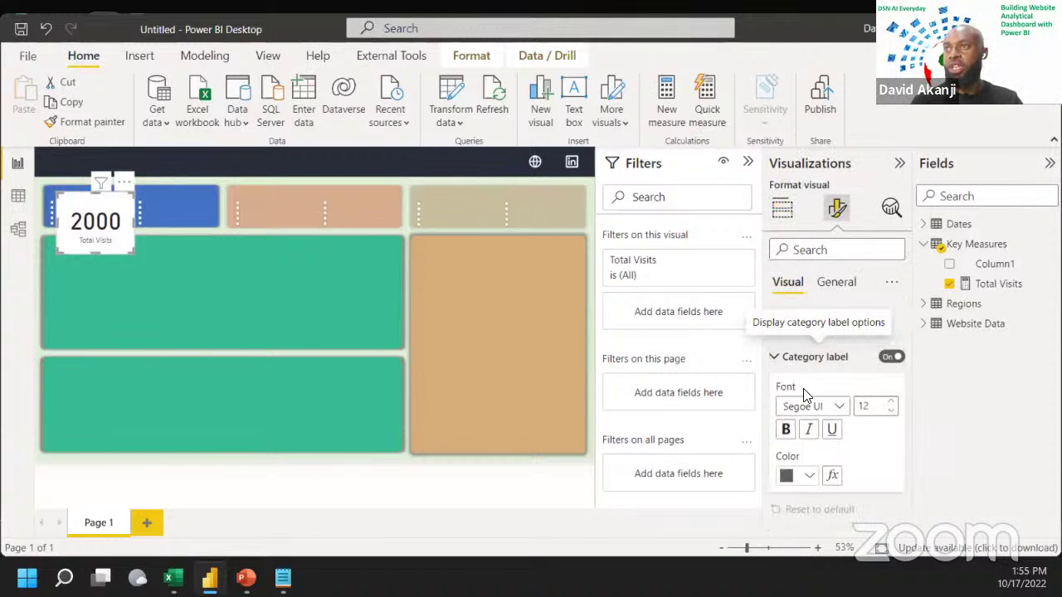
pyautogui.click(892, 411)
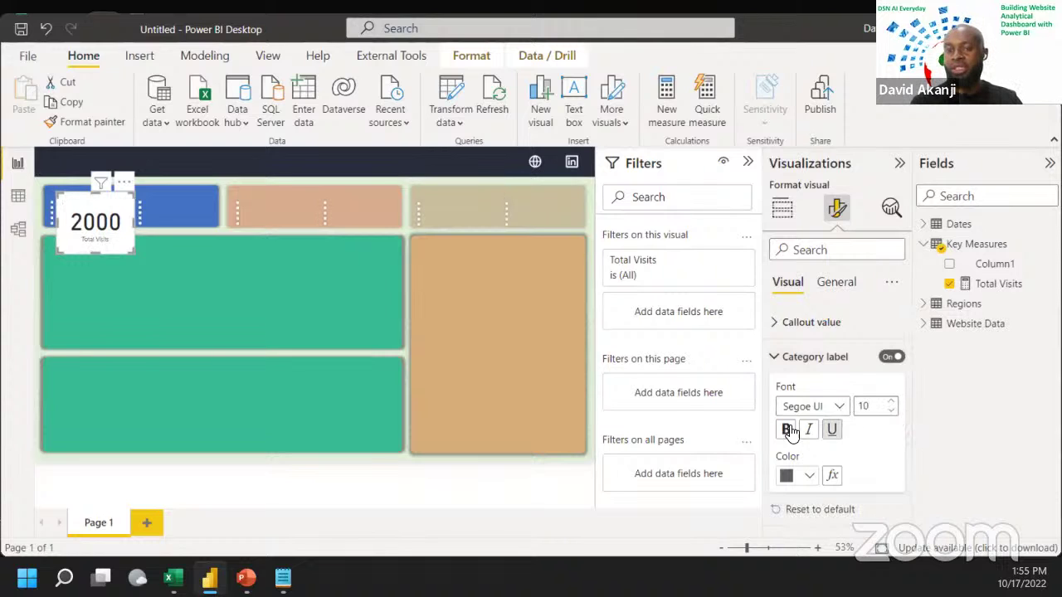
pyautogui.click(774, 355)
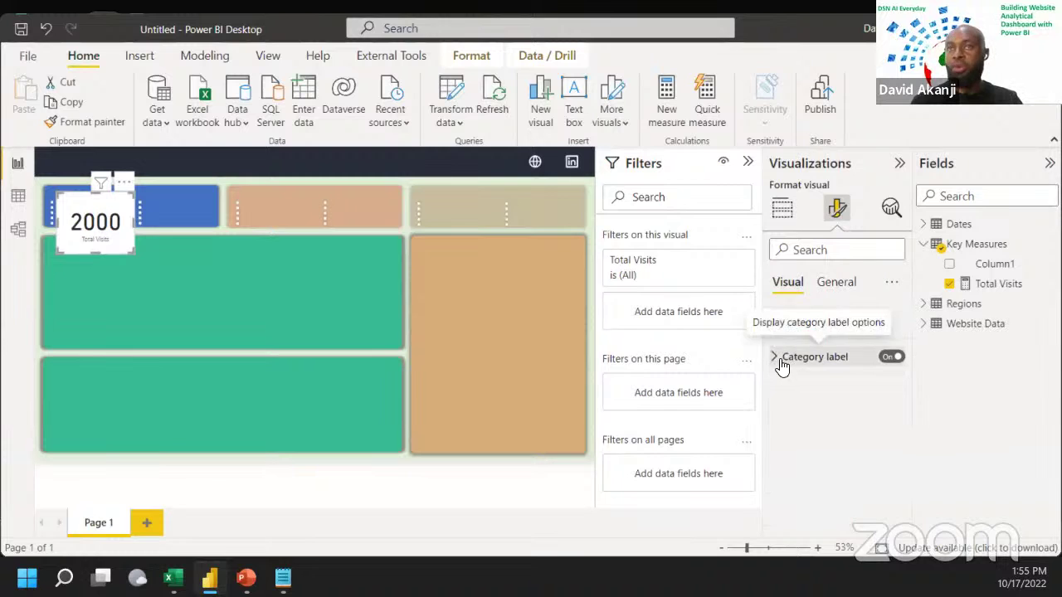
pyautogui.click(782, 359)
pyautogui.click(807, 476)
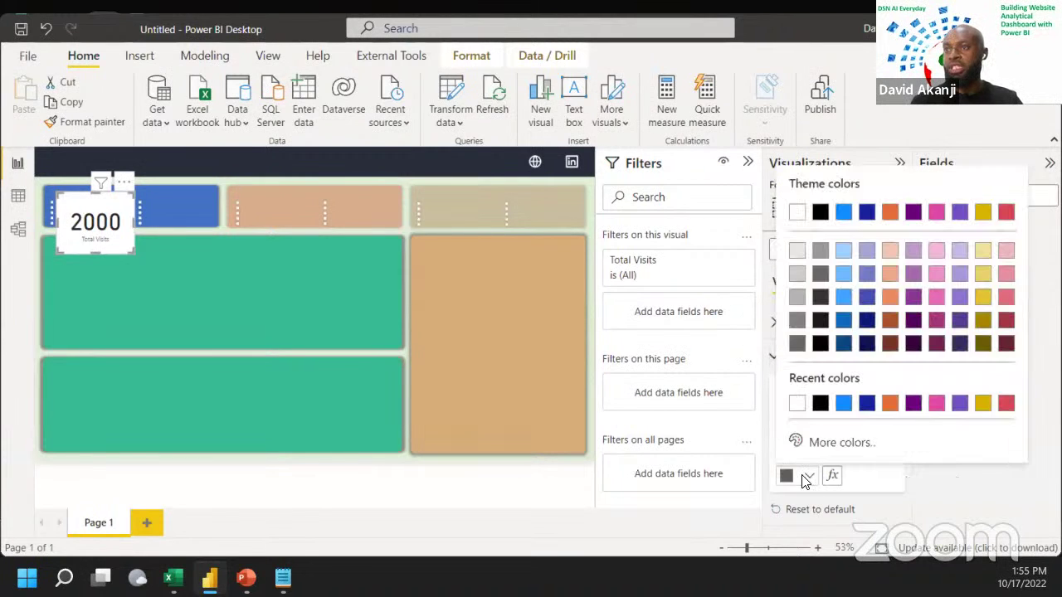
pyautogui.click(798, 406)
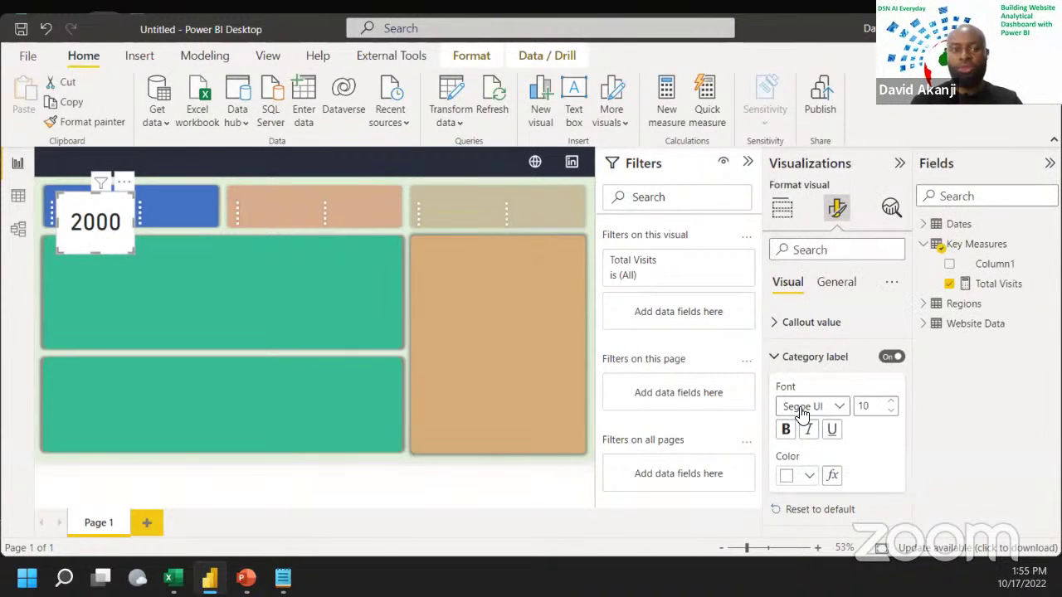
# Step: Set the card's callout value font size to 36
pyautogui.click(776, 324)
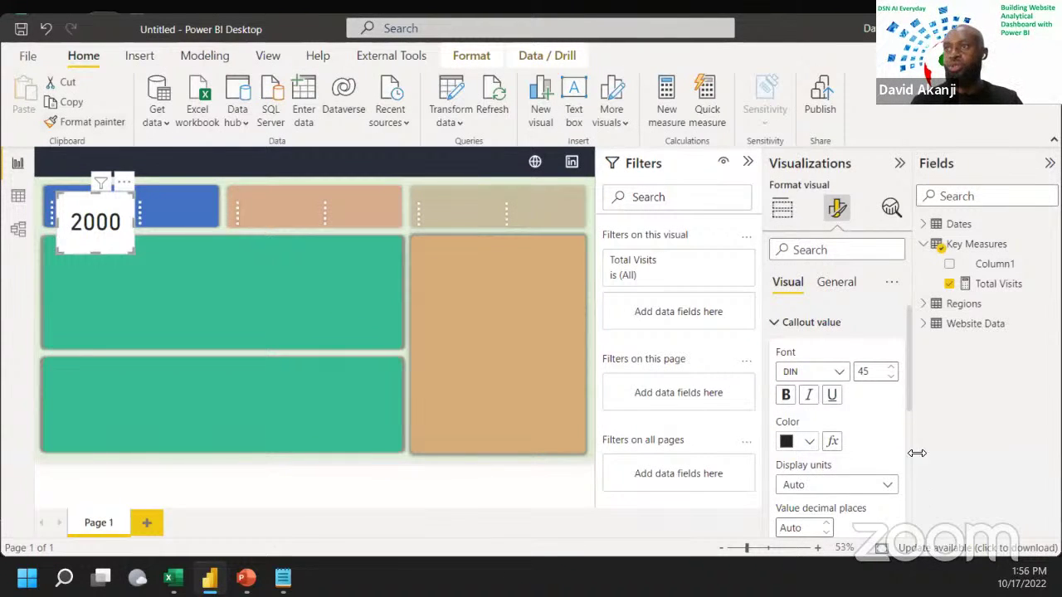
pyautogui.doubleClick(861, 372)
pyautogui.write('36')
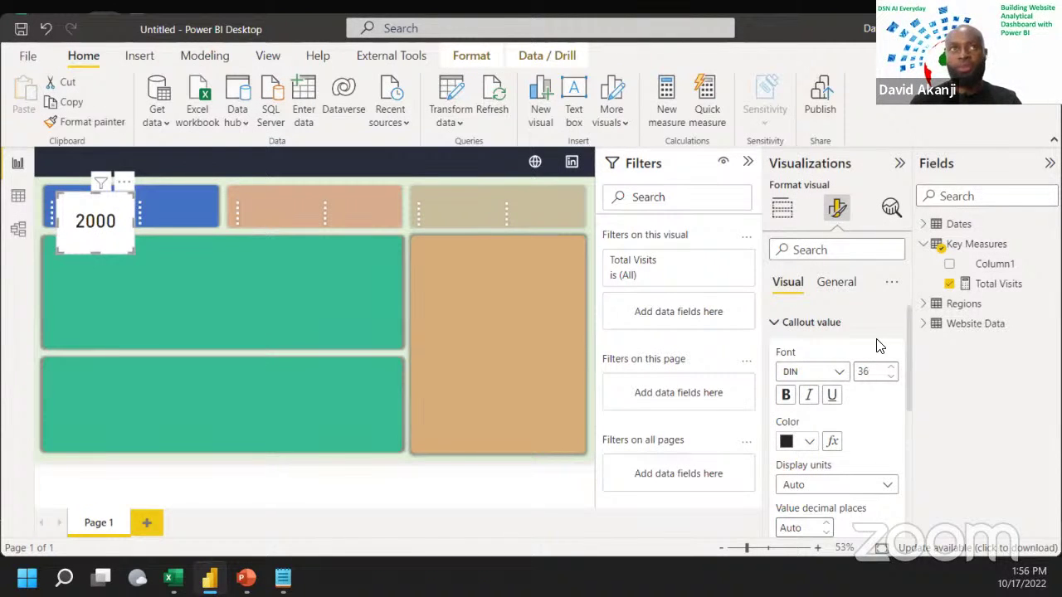
# Step: Turn off the card's background and move the card up so its text sits inside the blue box
pyautogui.click(833, 284)
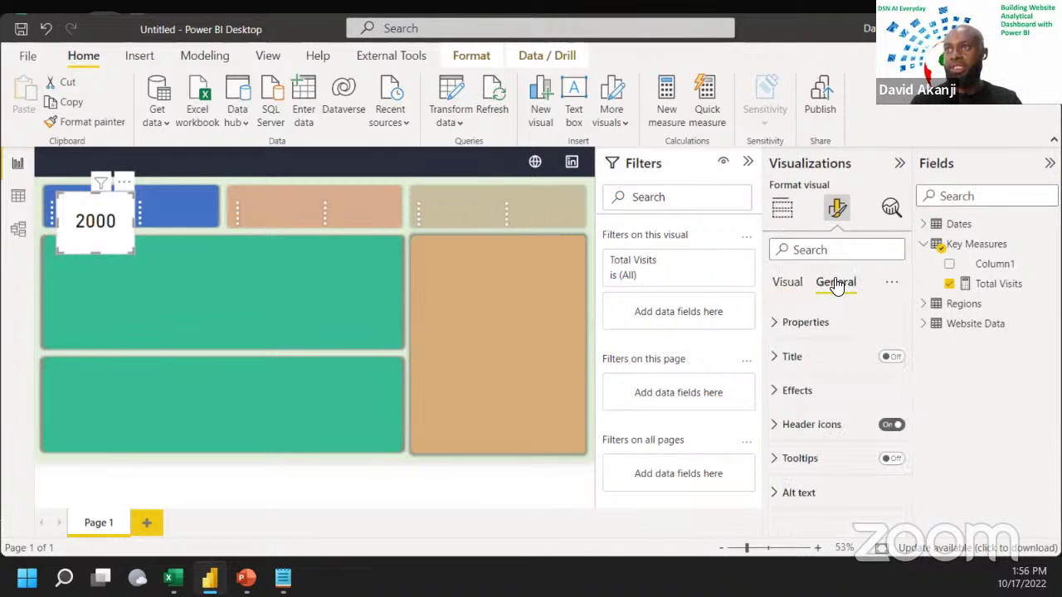
pyautogui.click(777, 392)
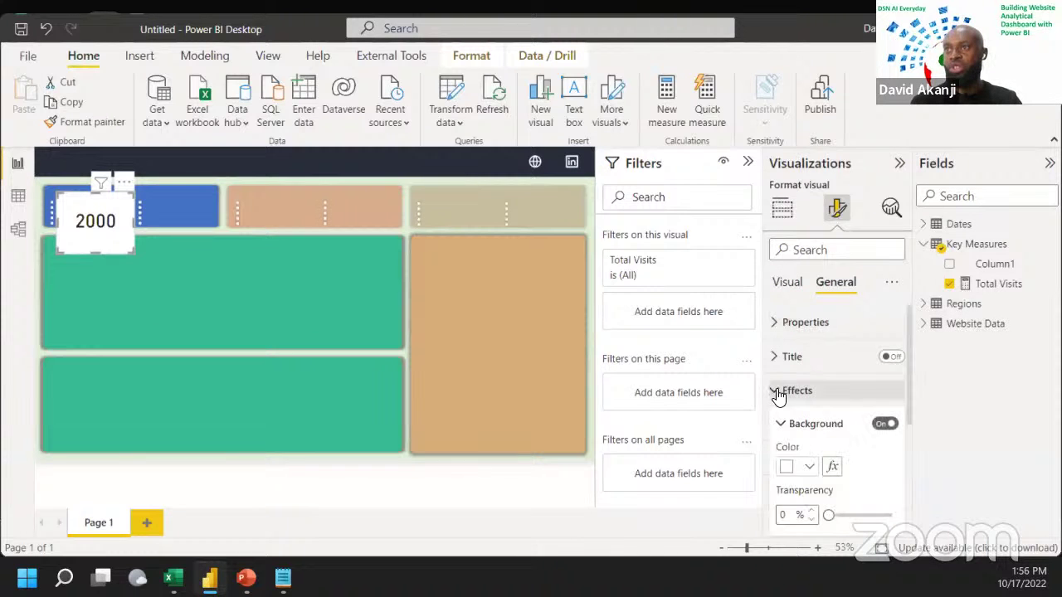
pyautogui.click(886, 424)
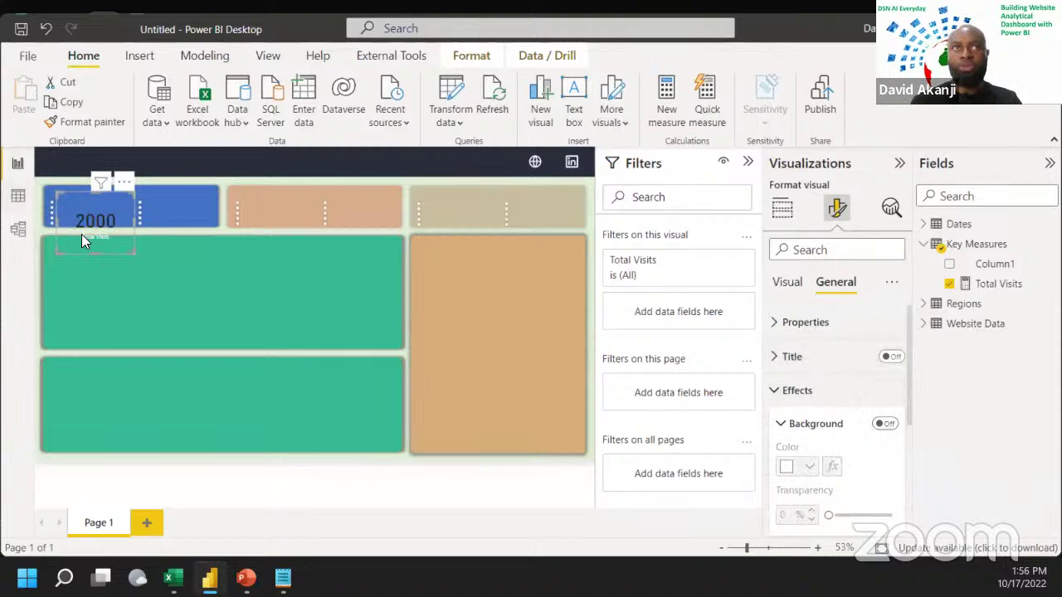
pyautogui.moveTo(96, 219); pyautogui.dragTo(97, 205)
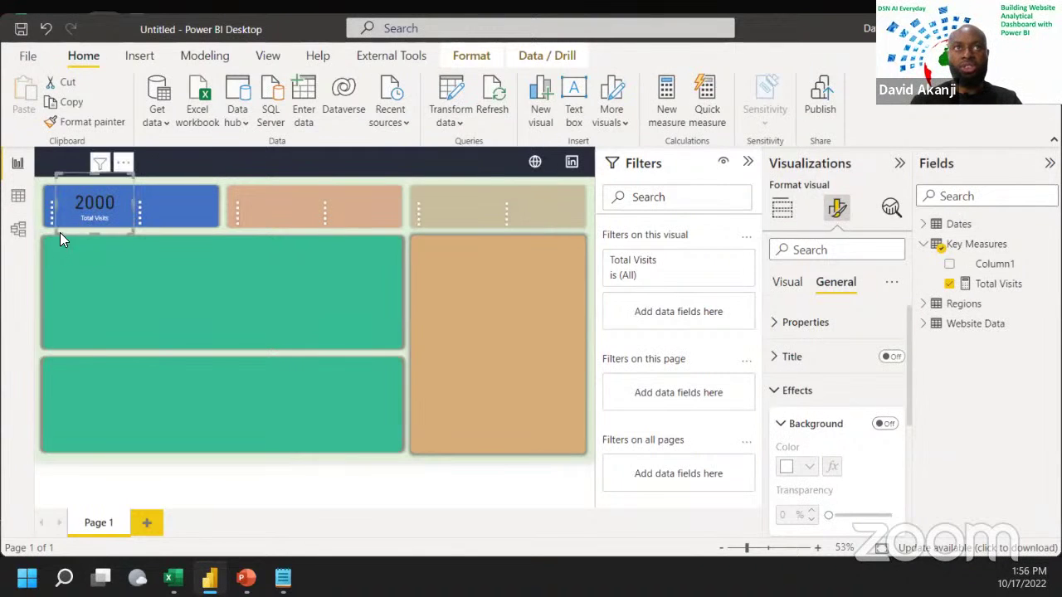
# Step: Change the card's callout value color to white
pyautogui.click(788, 284)
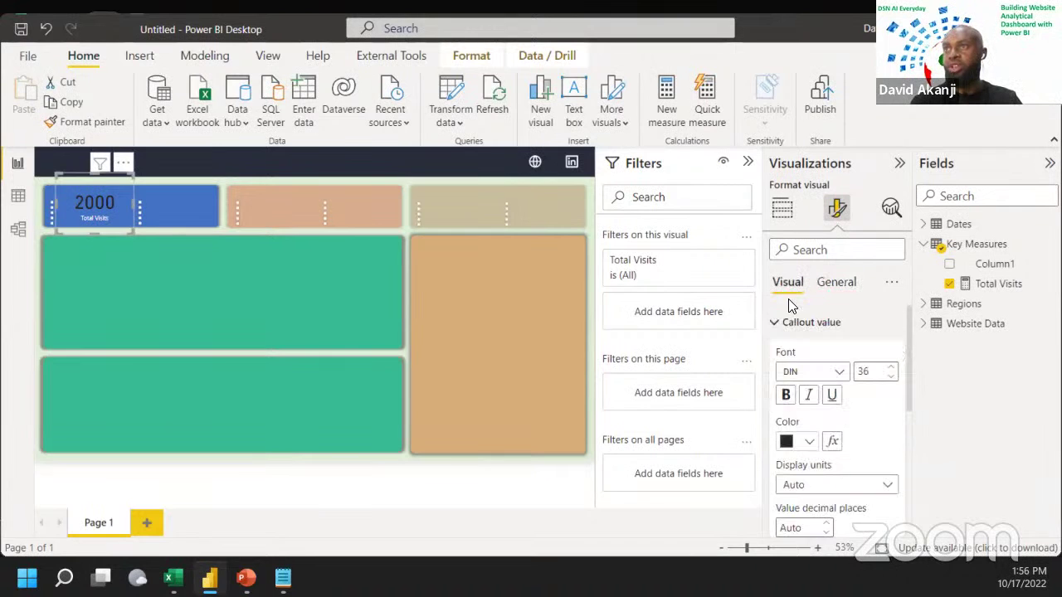
pyautogui.click(808, 443)
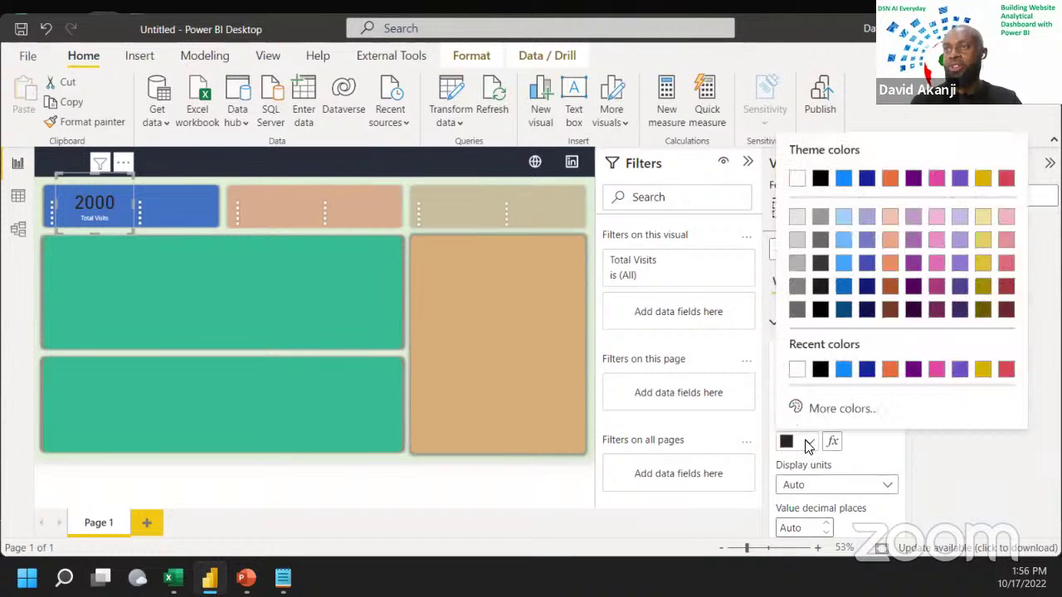
pyautogui.click(797, 370)
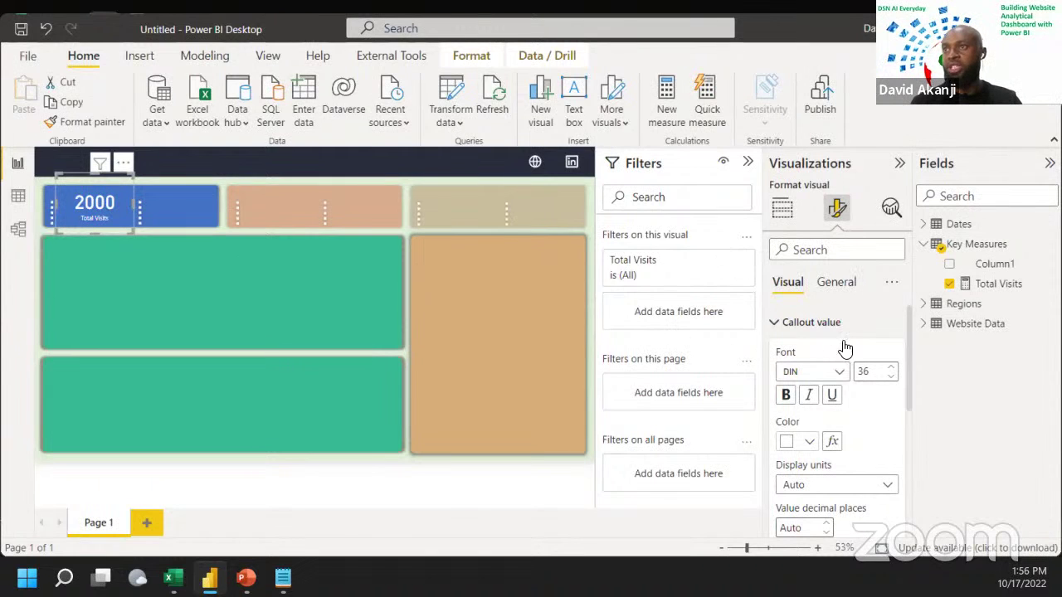
# Step: Set the card's height to 116 and width to 129, and center it between the dotted lines of the blue box
pyautogui.click(843, 285)
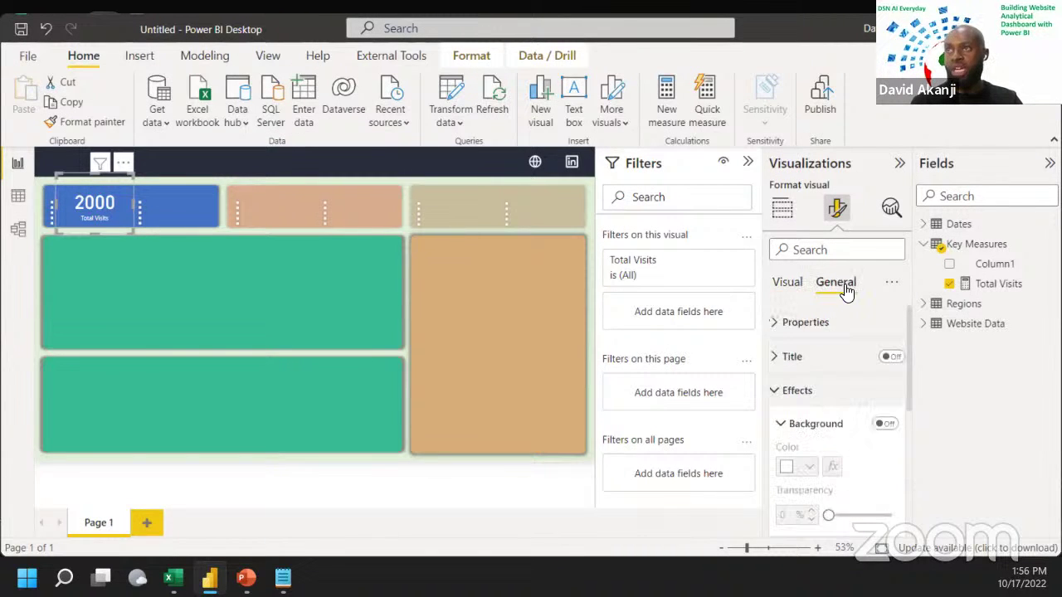
pyautogui.click(789, 325)
pyautogui.doubleClick(793, 401)
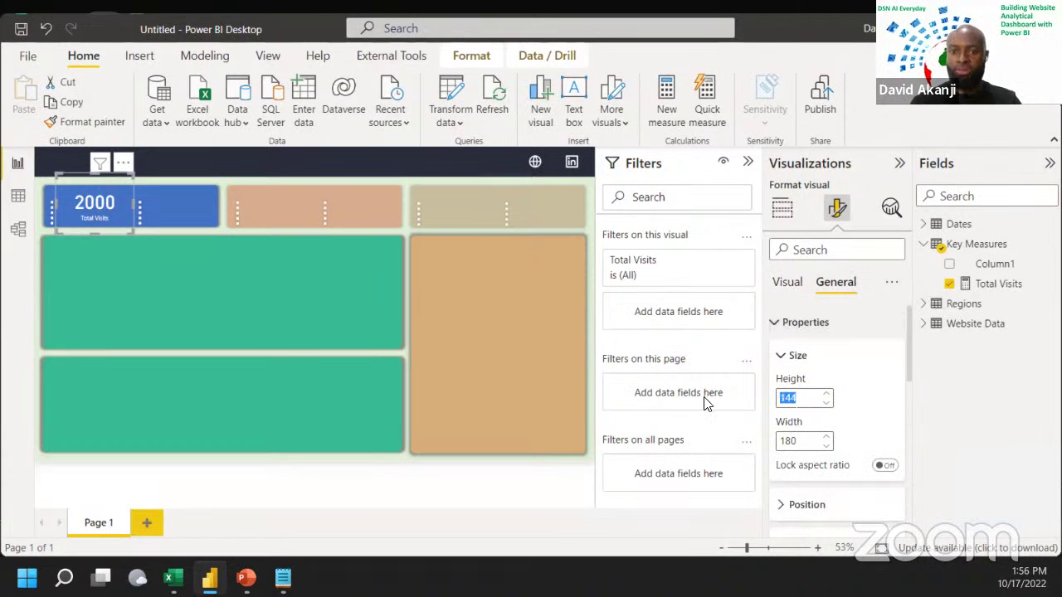
pyautogui.write('116')
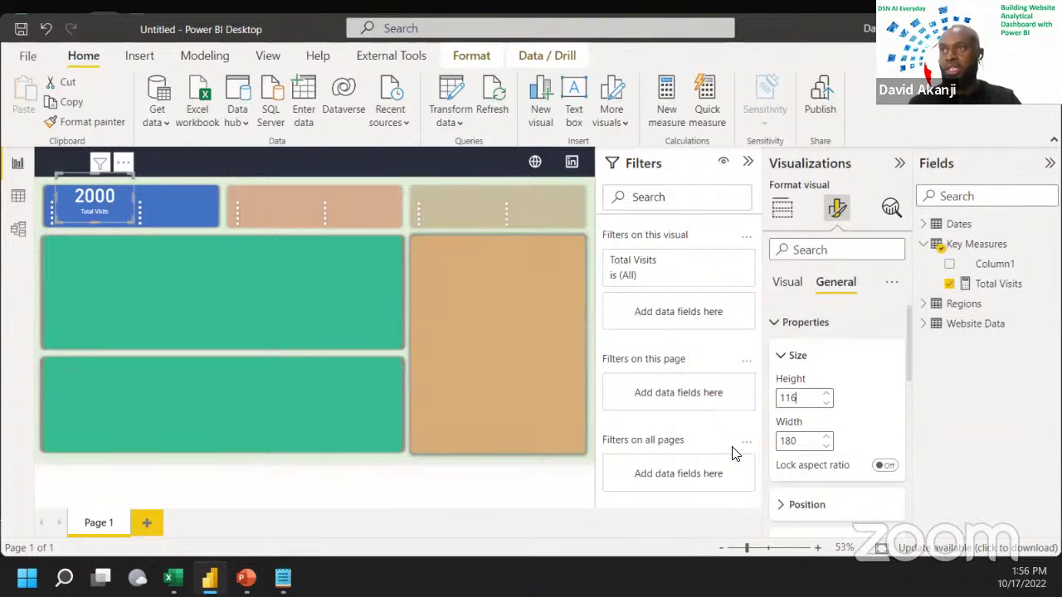
pyautogui.doubleClick(798, 441)
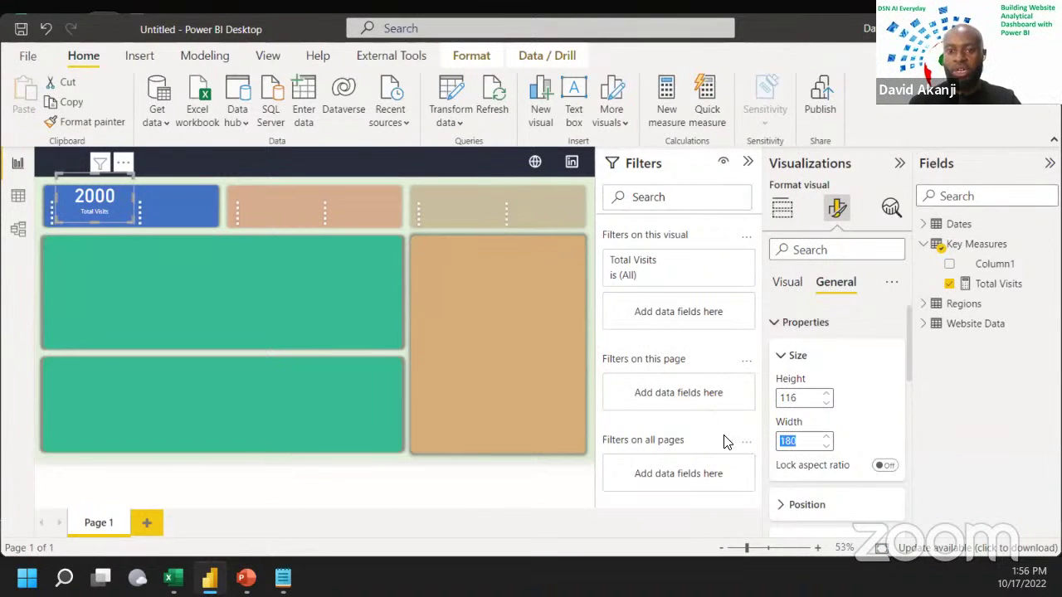
pyautogui.write('129')
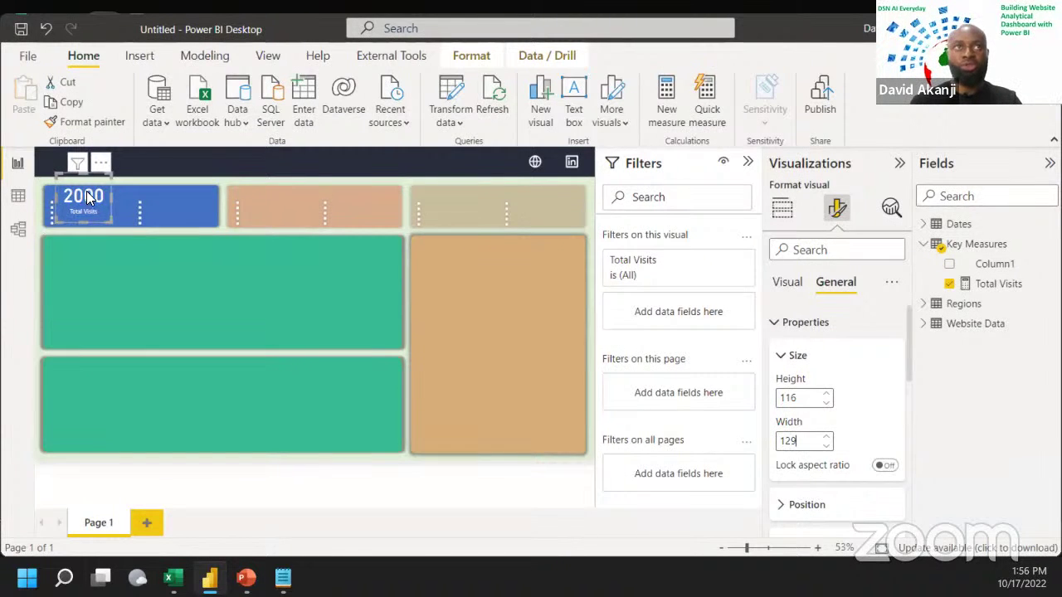
pyautogui.moveTo(87, 196)
pyautogui.mouseDown()
pyautogui.moveTo(75, 204)
pyautogui.moveTo(94, 206)
pyautogui.mouseUp()
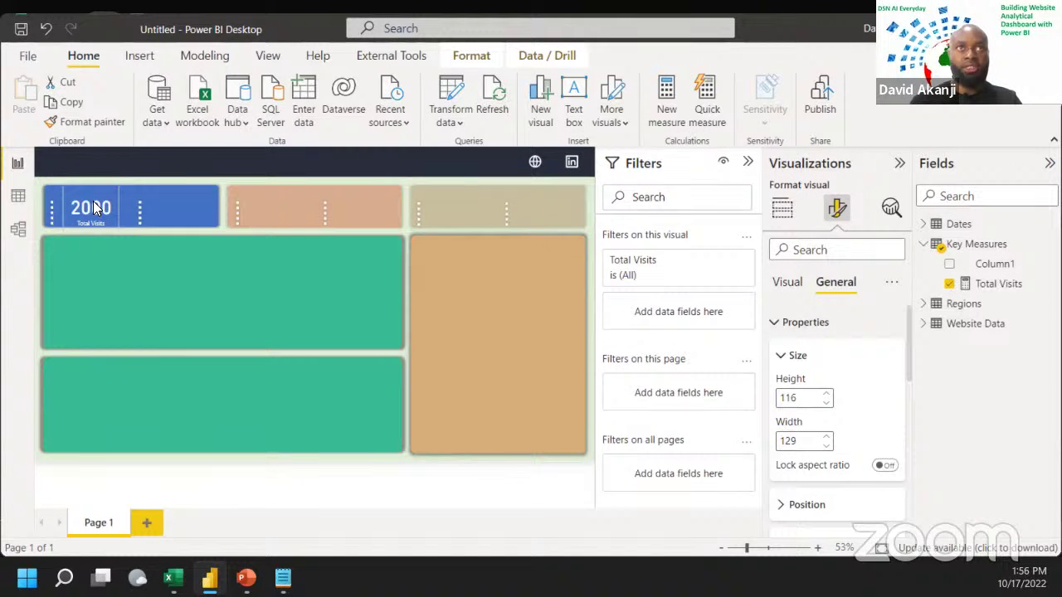
pyautogui.press('Up')
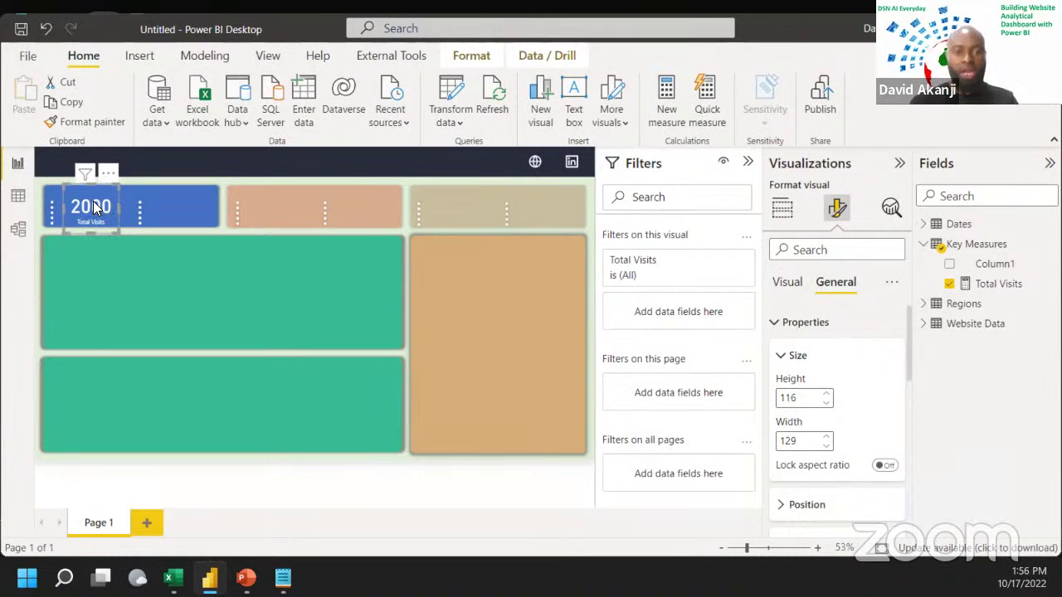
# Step: Duplicate the Total Visits card and place copies in the other five slots of the blue, pink and beige boxes
pyautogui.hotkey('ctrl', 'c')
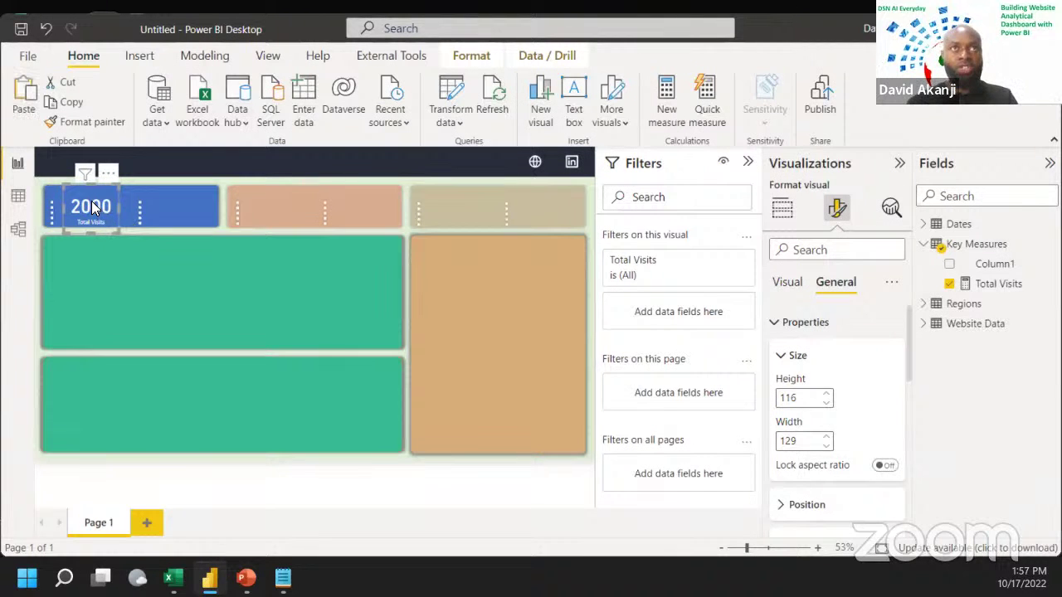
pyautogui.hotkey('ctrl', 'v')
pyautogui.moveTo(108, 217); pyautogui.dragTo(181, 221)
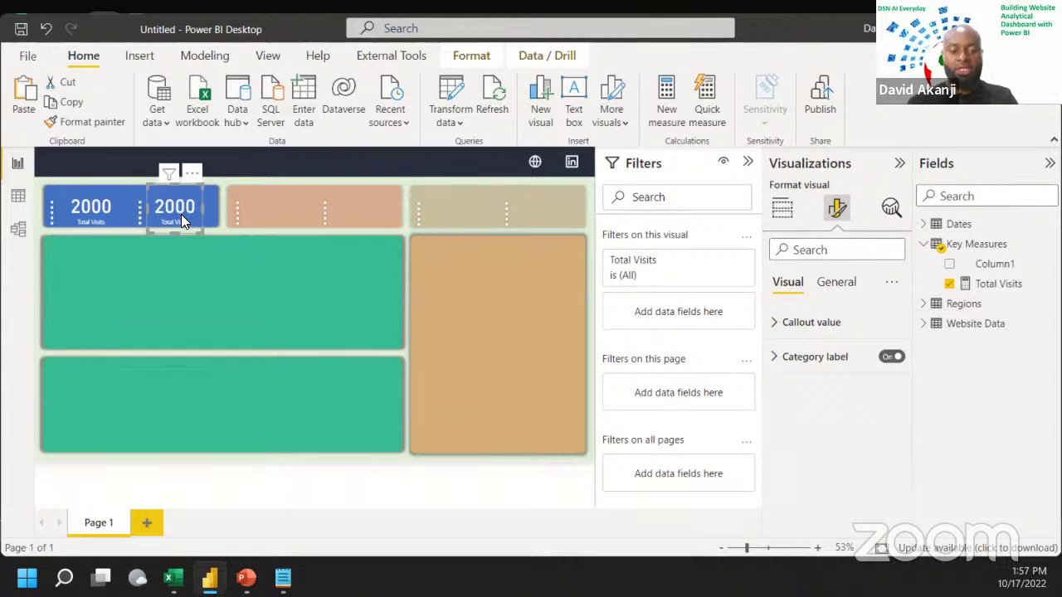
pyautogui.hotkey('ctrl', 'v')
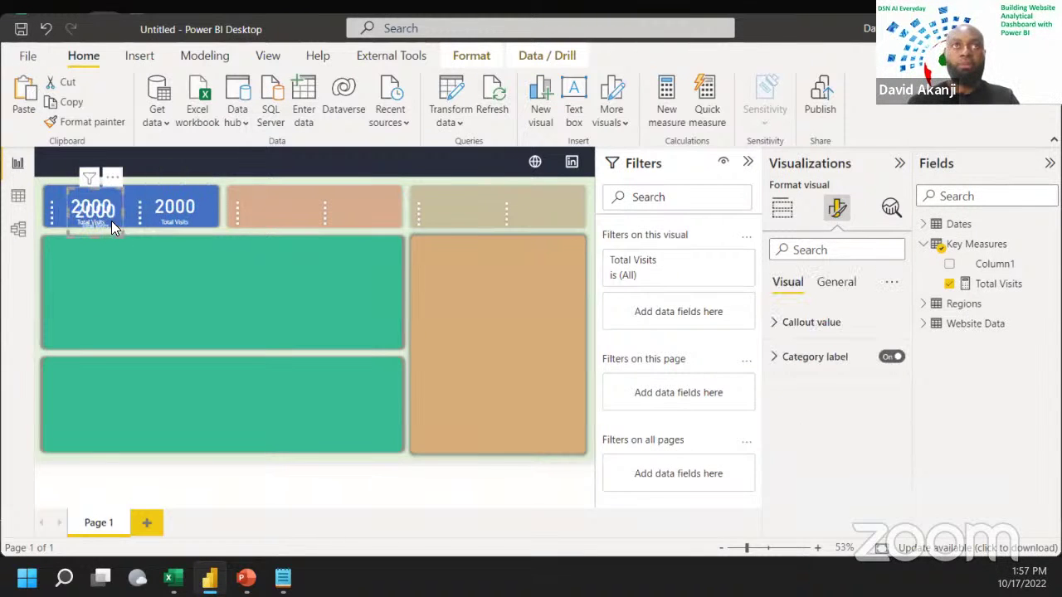
pyautogui.moveTo(110, 217); pyautogui.dragTo(529, 204)
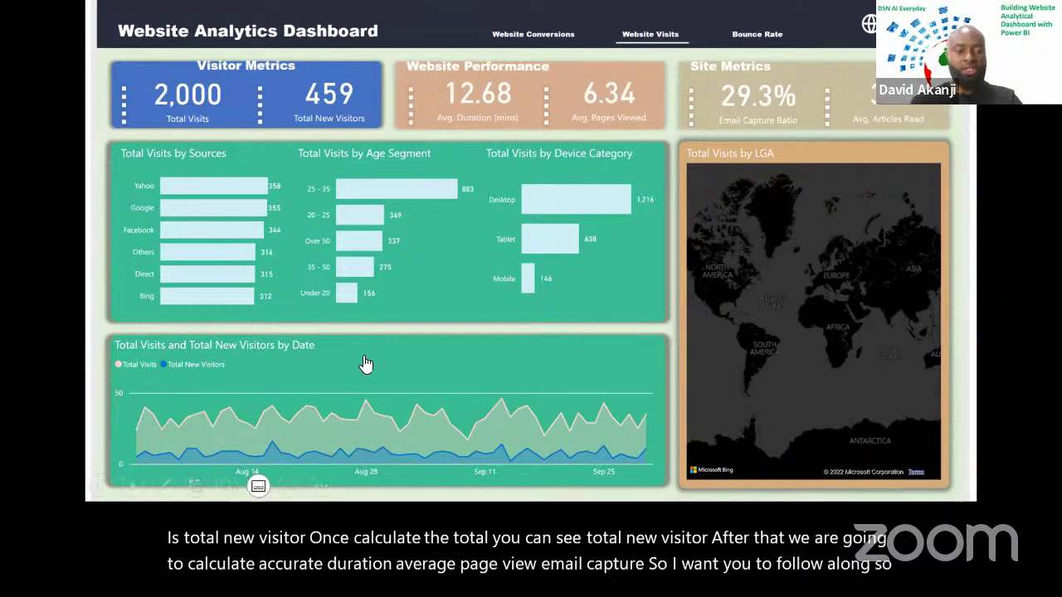
# Step: Switch back to Power BI, add a text box reading "Visitor Metrics" in Arial Black, and turn off its background
pyautogui.hotkey('alt', 'Tab')
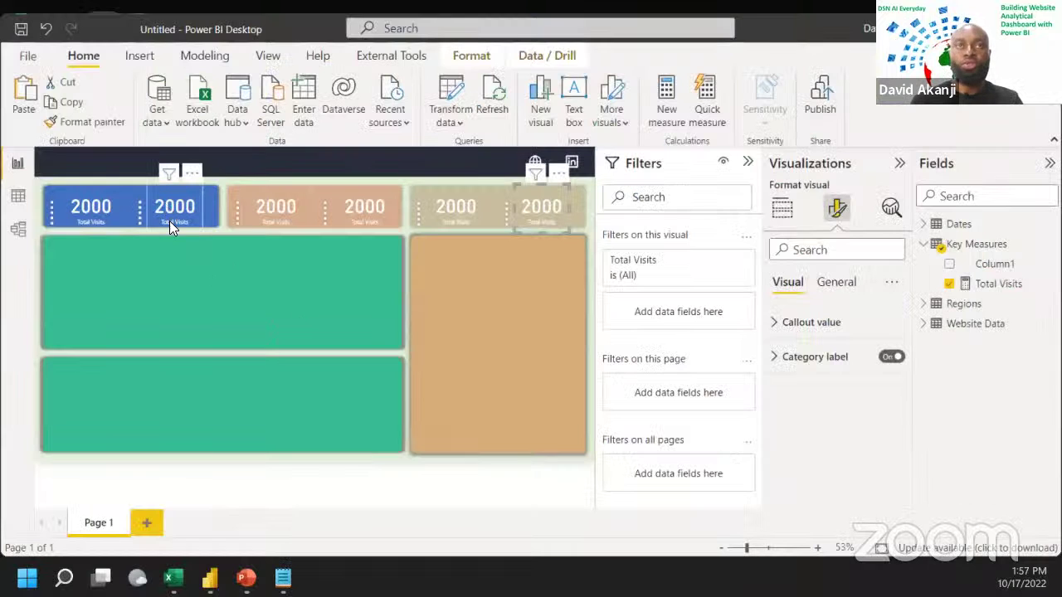
pyautogui.click(169, 221)
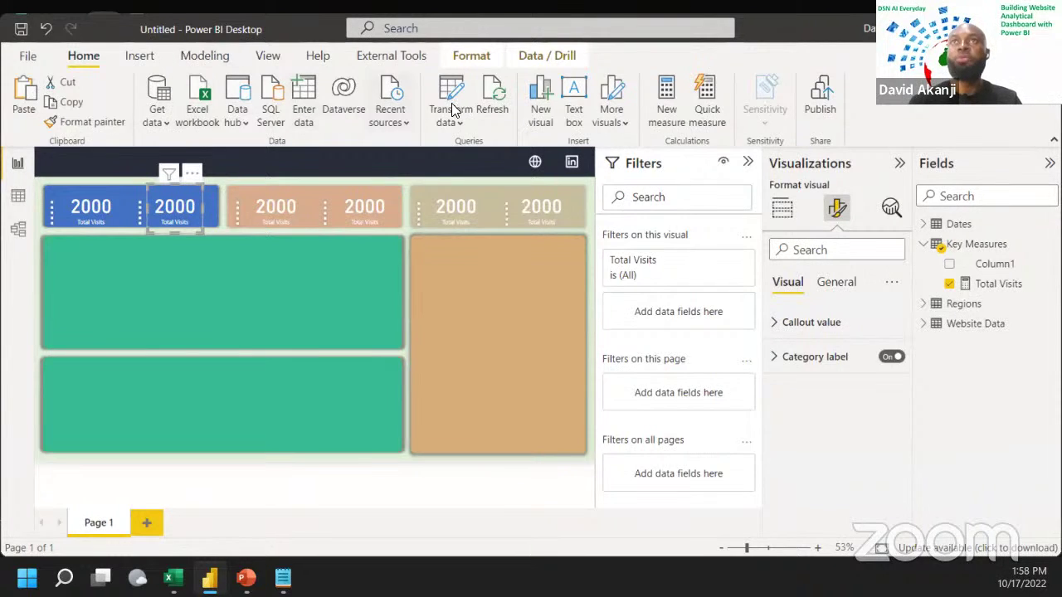
pyautogui.click(574, 98)
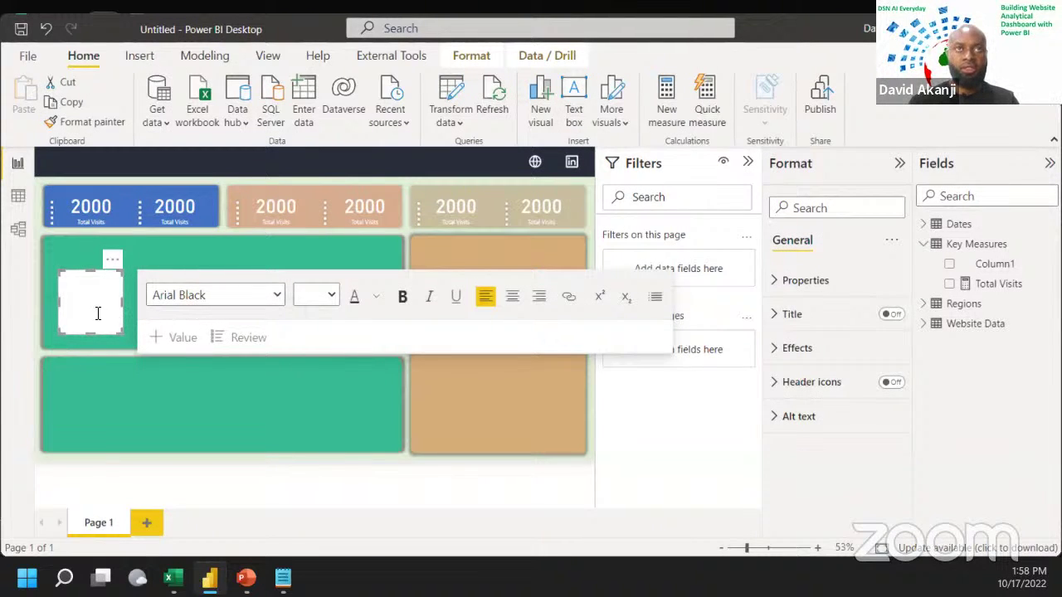
pyautogui.click(794, 348)
pyautogui.click(885, 381)
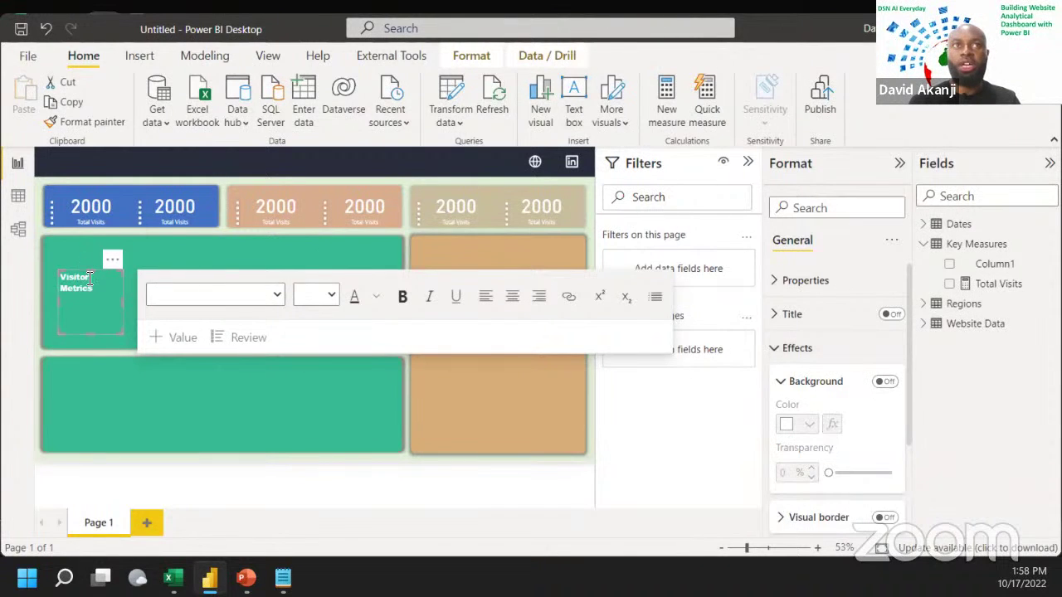
# Step: Move the Visitor Metrics text box up onto the blue box and set its font size to 13.5
pyautogui.moveTo(111, 254); pyautogui.dragTo(117, 173)
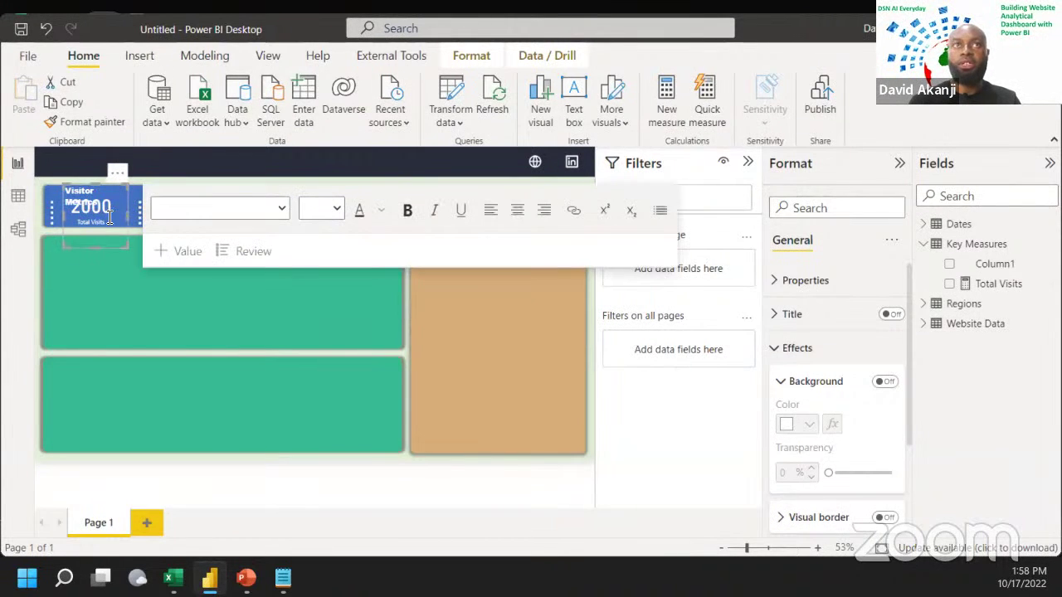
pyautogui.click(100, 209)
pyautogui.hotkey('ctrl', 'a')
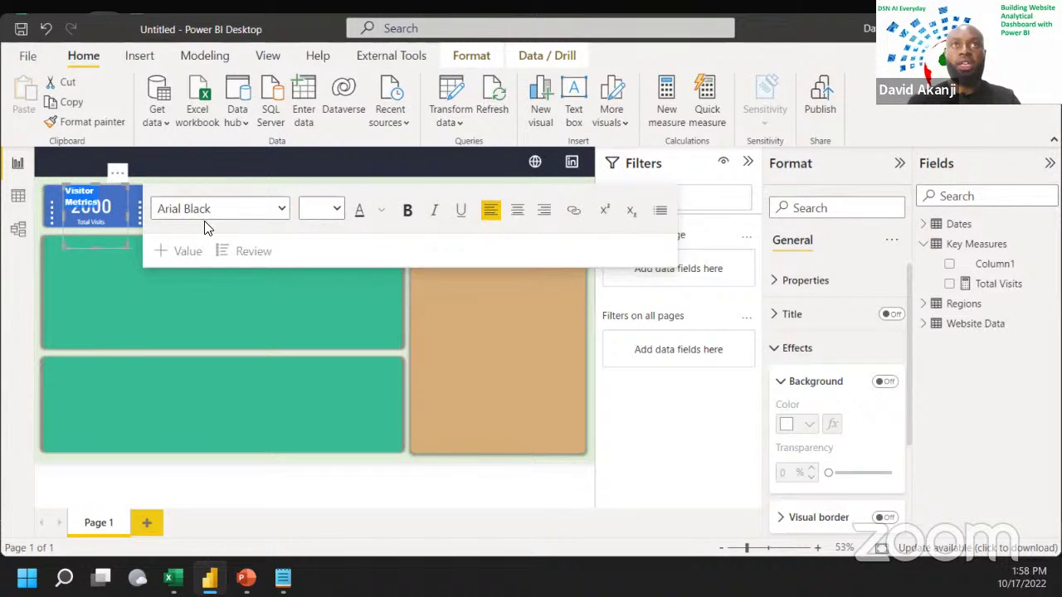
pyautogui.click(338, 209)
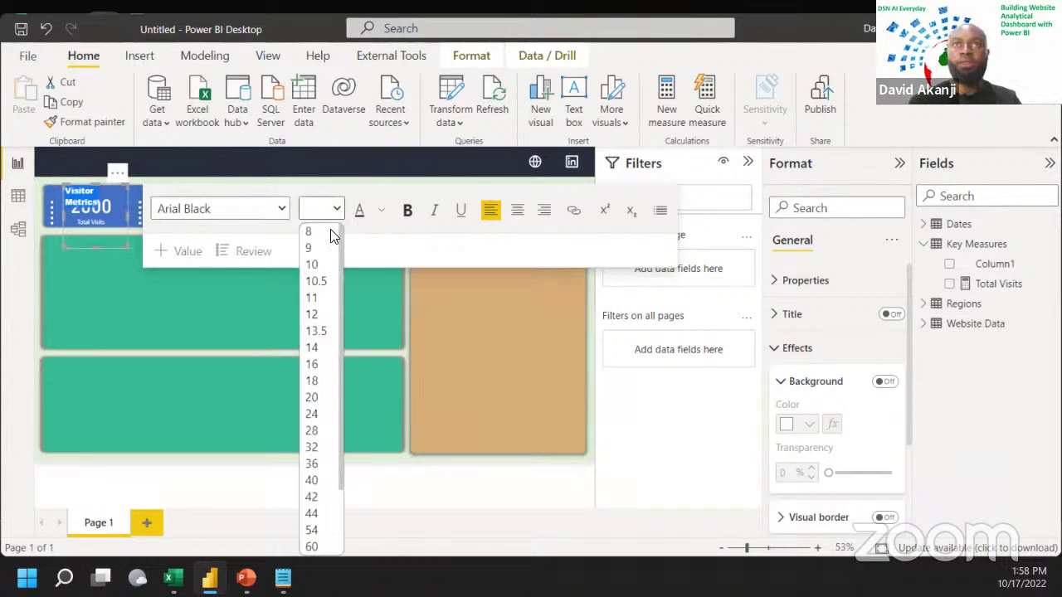
pyautogui.click(315, 331)
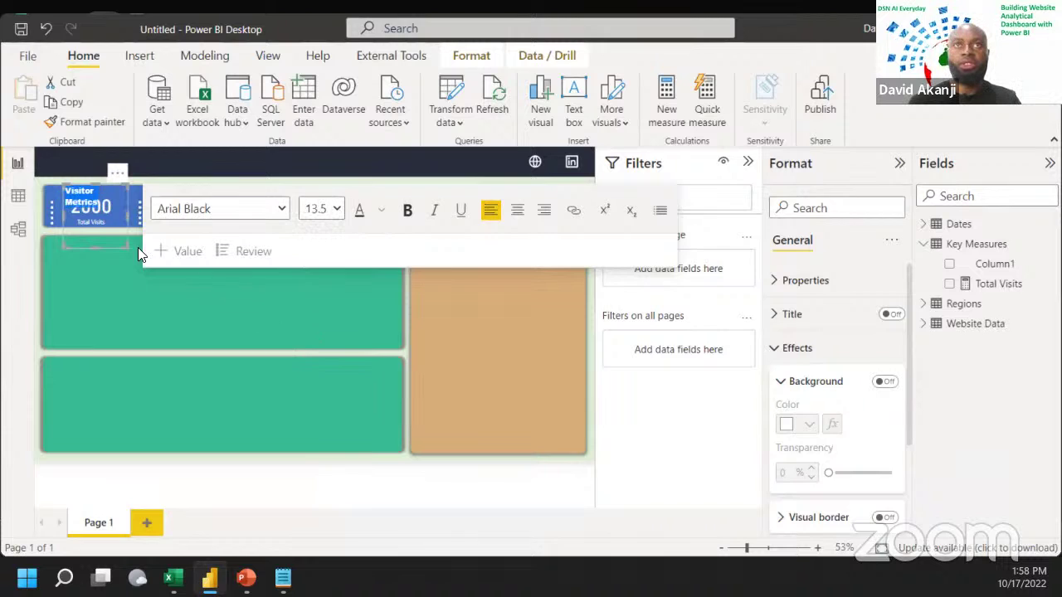
# Step: Resize the Visitor Metrics text box to fit one line and center it between the two cards at the blue box's upper edge
pyautogui.moveTo(126, 247); pyautogui.dragTo(141, 208)
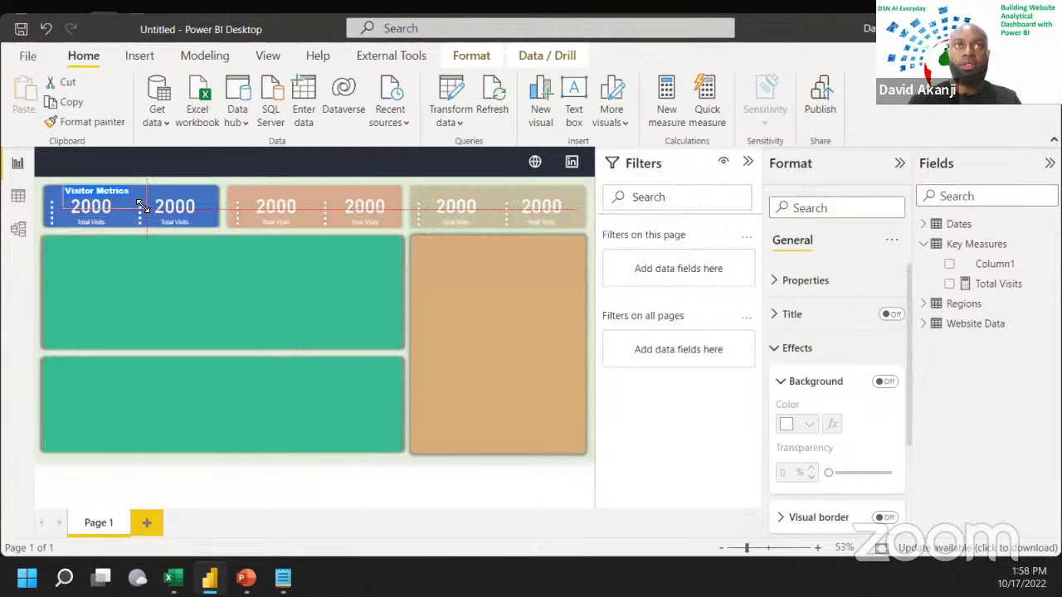
pyautogui.click(122, 211)
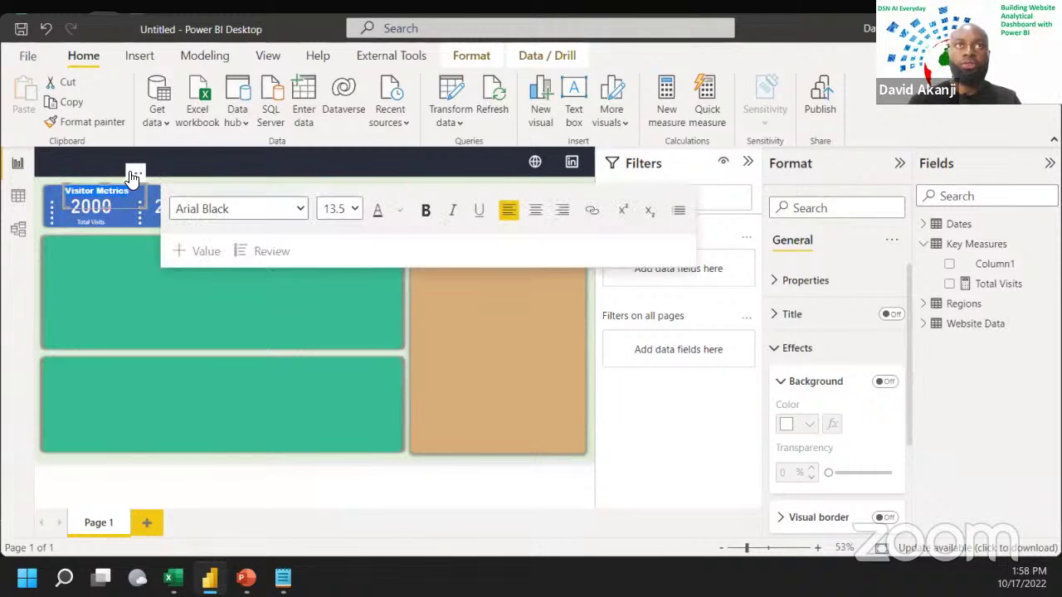
pyautogui.moveTo(135, 178); pyautogui.dragTo(170, 172)
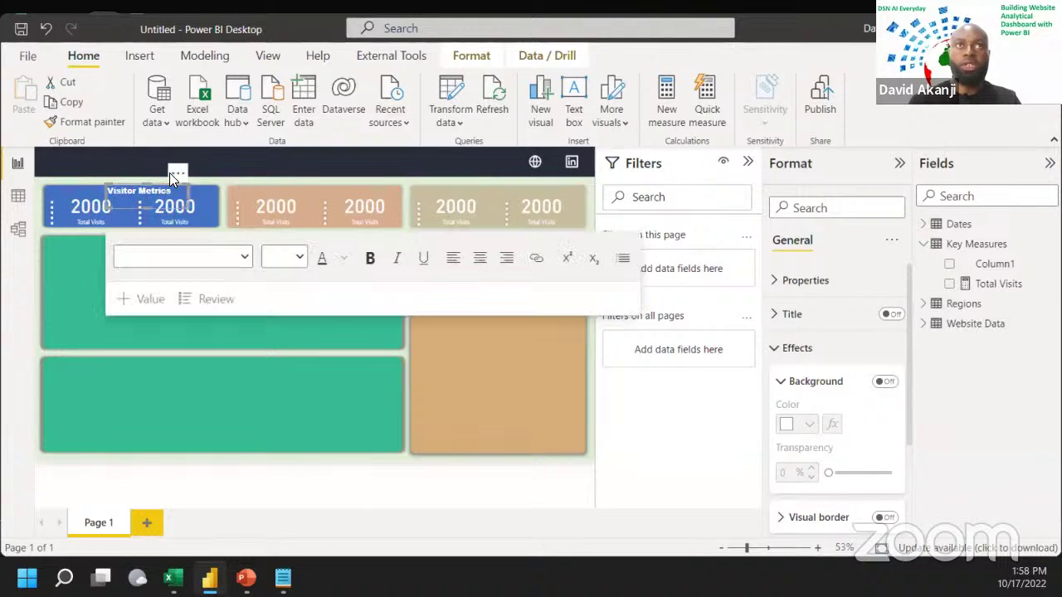
pyautogui.click(172, 377)
# Step: Examine the distinct values of the Customer Type column in the Website Data table
pyautogui.click(170, 219)
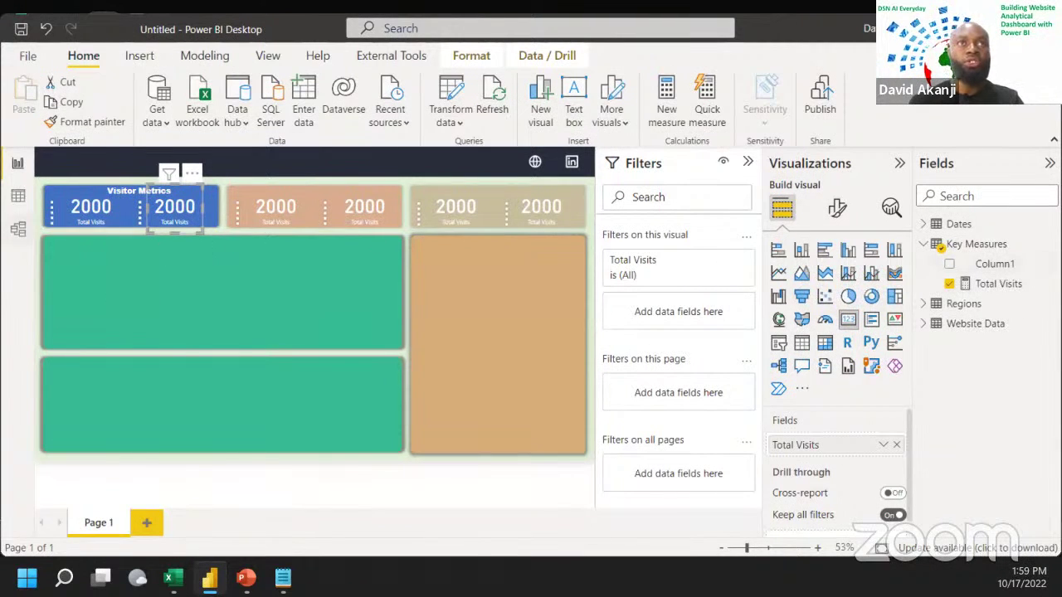
pyautogui.click(18, 197)
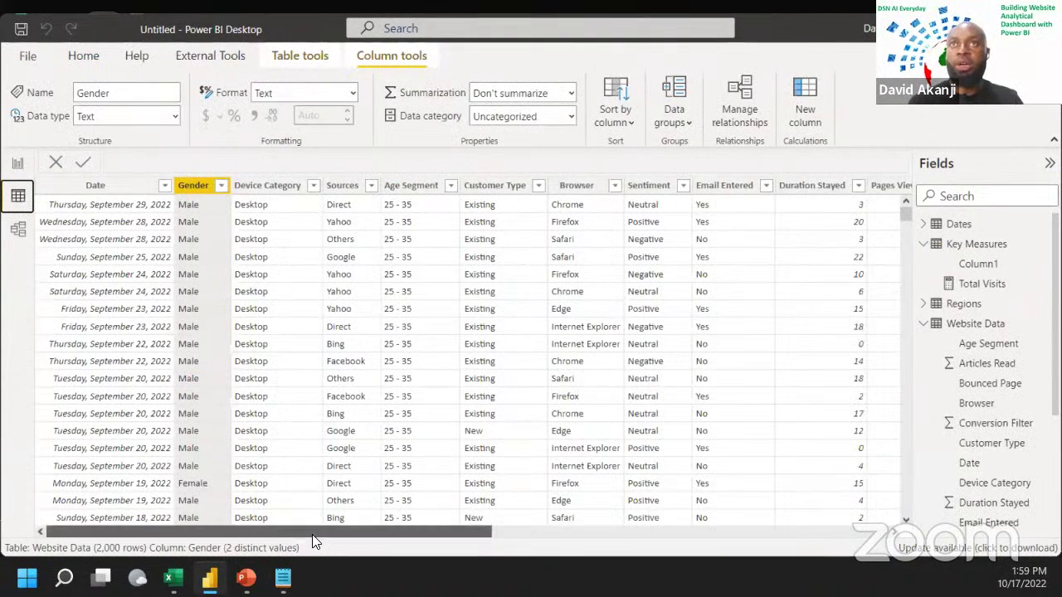
pyautogui.moveTo(314, 541); pyautogui.dragTo(392, 531)
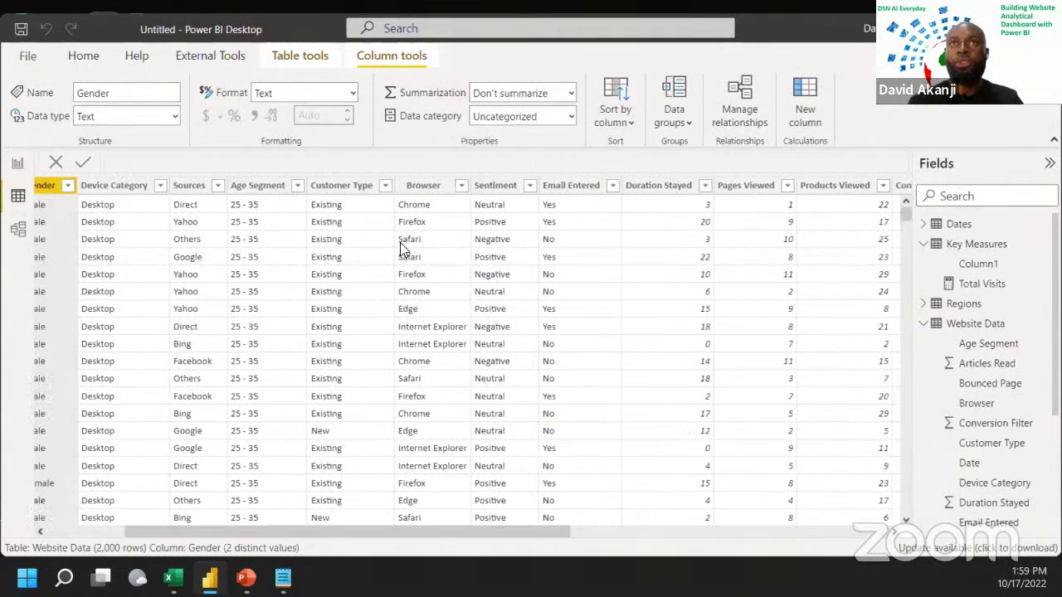
pyautogui.click(385, 187)
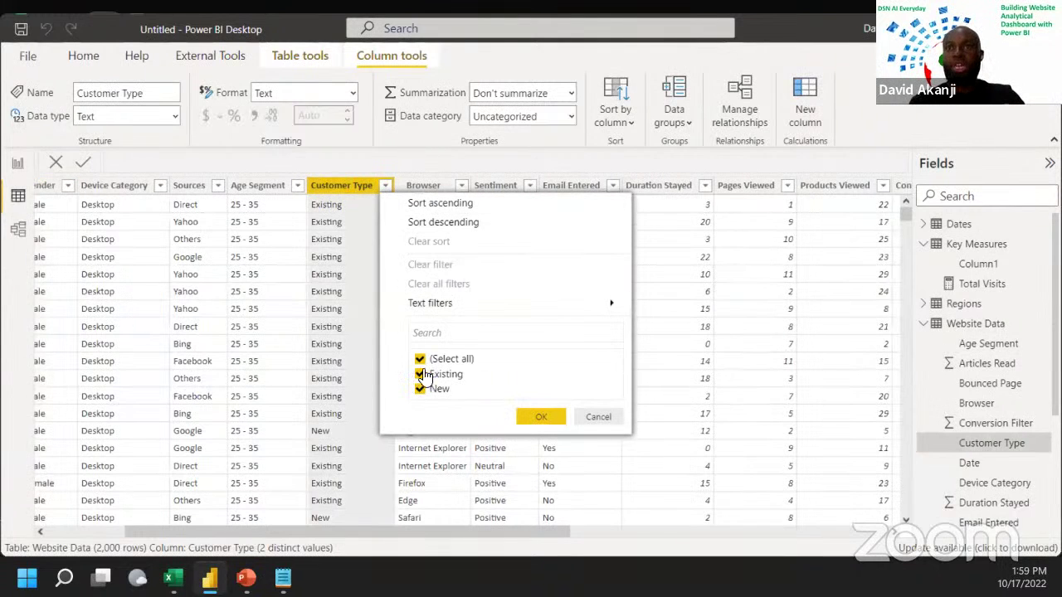
pyautogui.click(596, 418)
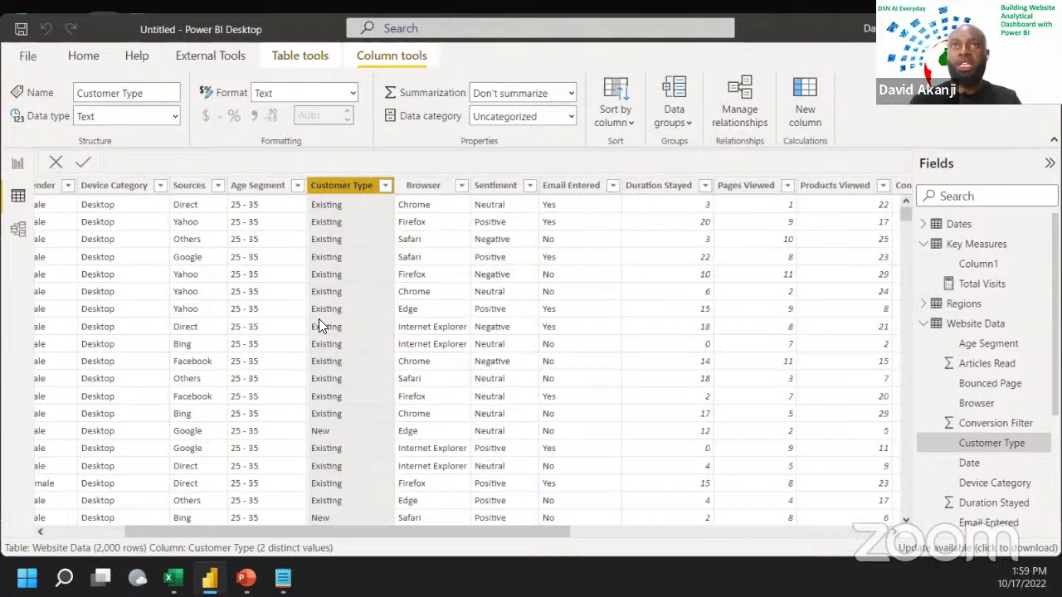
pyautogui.click(386, 187)
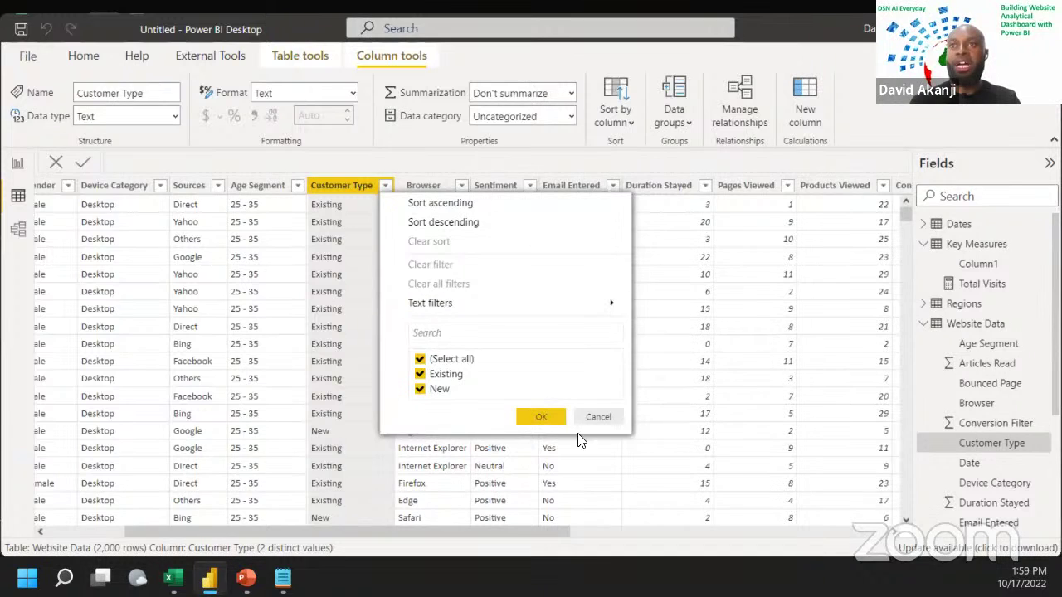
pyautogui.click(601, 418)
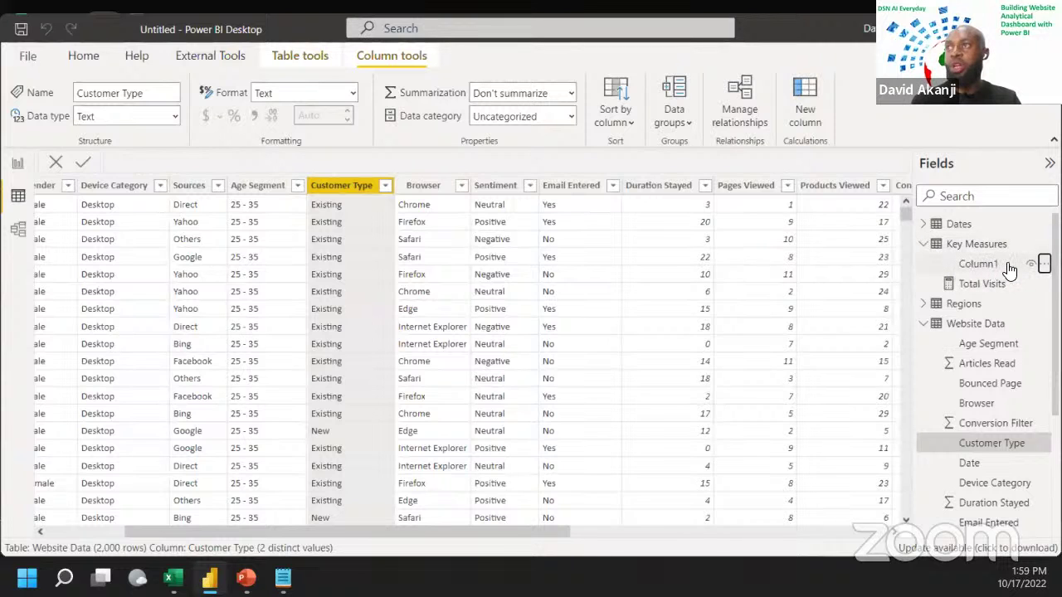
# Step: Hide Column1 in Key Measures and add the measure Total New Visitors = CALCULATE([Total Visits], 'Website Data'[Customer Type] = "New")
pyautogui.click(1032, 267)
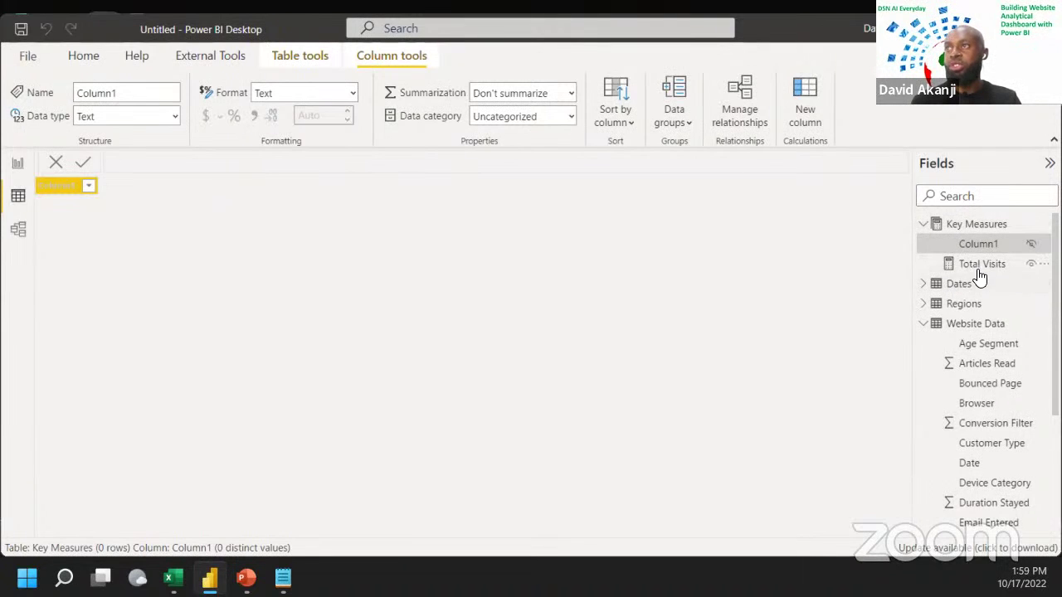
pyautogui.click(967, 325)
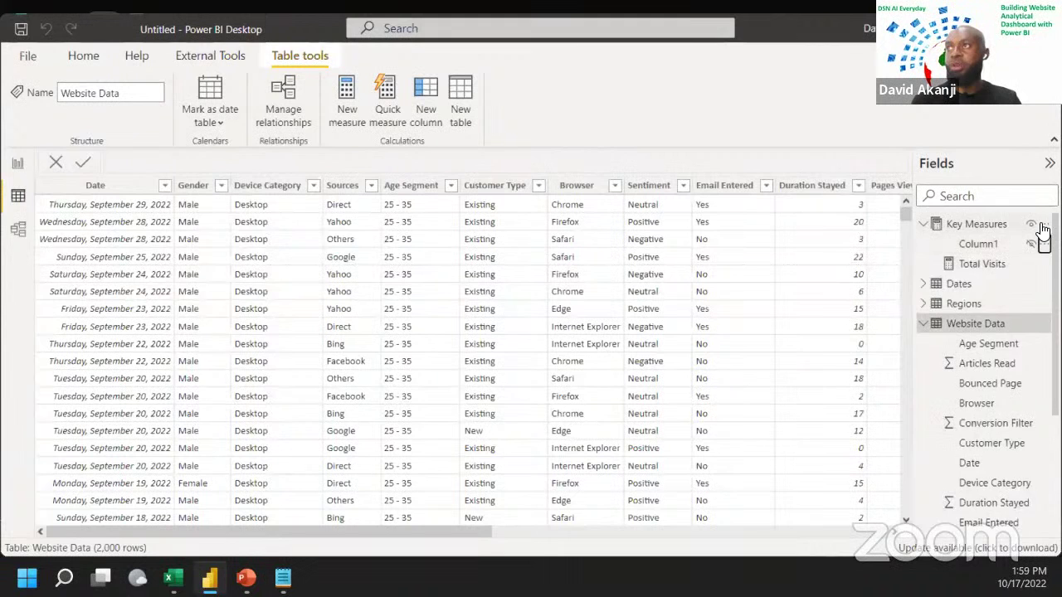
pyautogui.click(1043, 225)
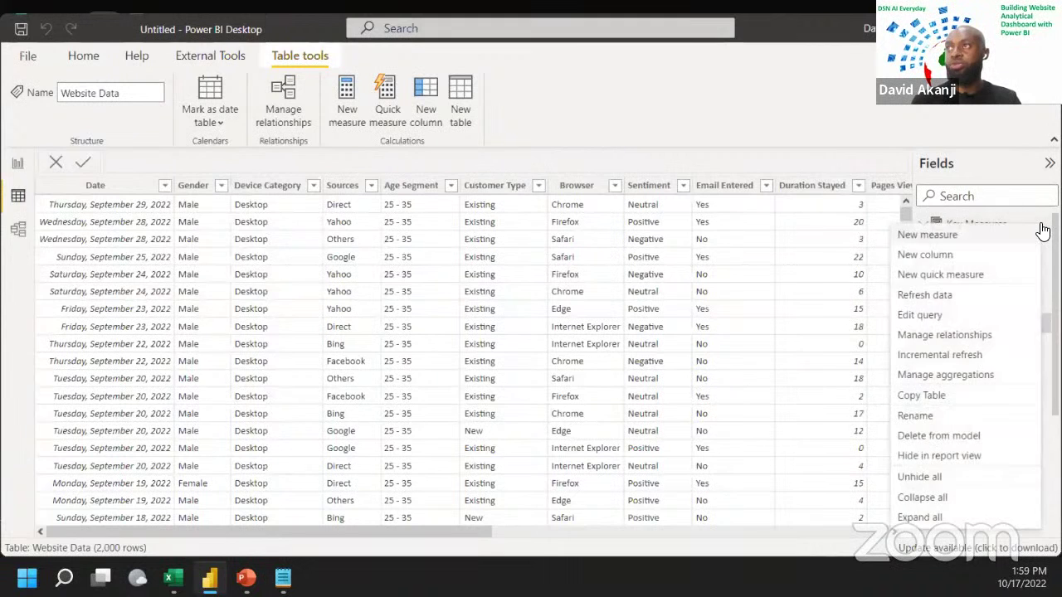
pyautogui.click(922, 238)
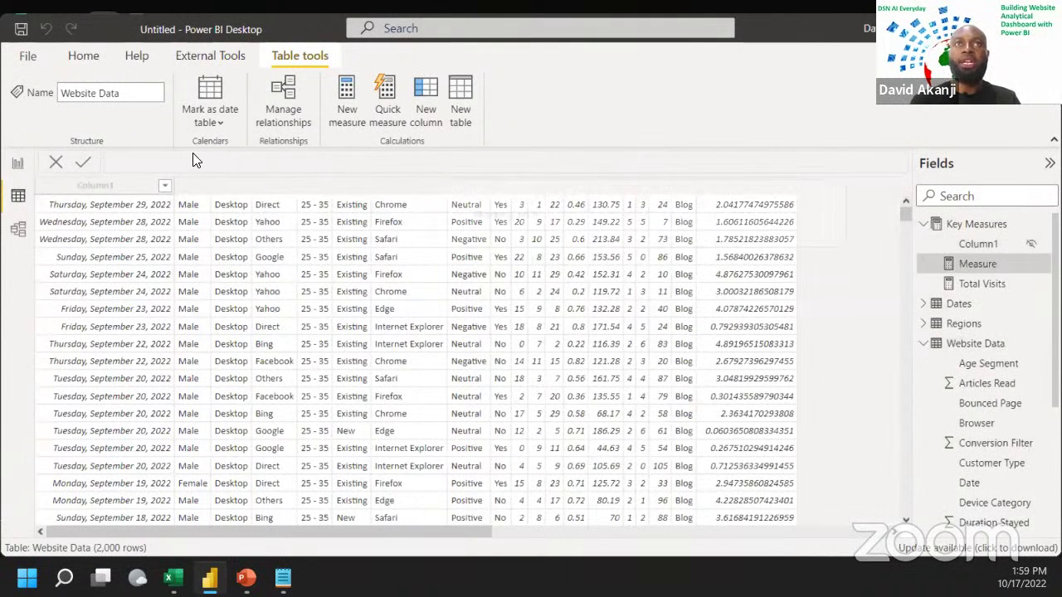
pyautogui.write('Total New Visitors = CALCULATE(     [Total Visits] ,         \'Website Data\'[Customer Type] = "New" )')
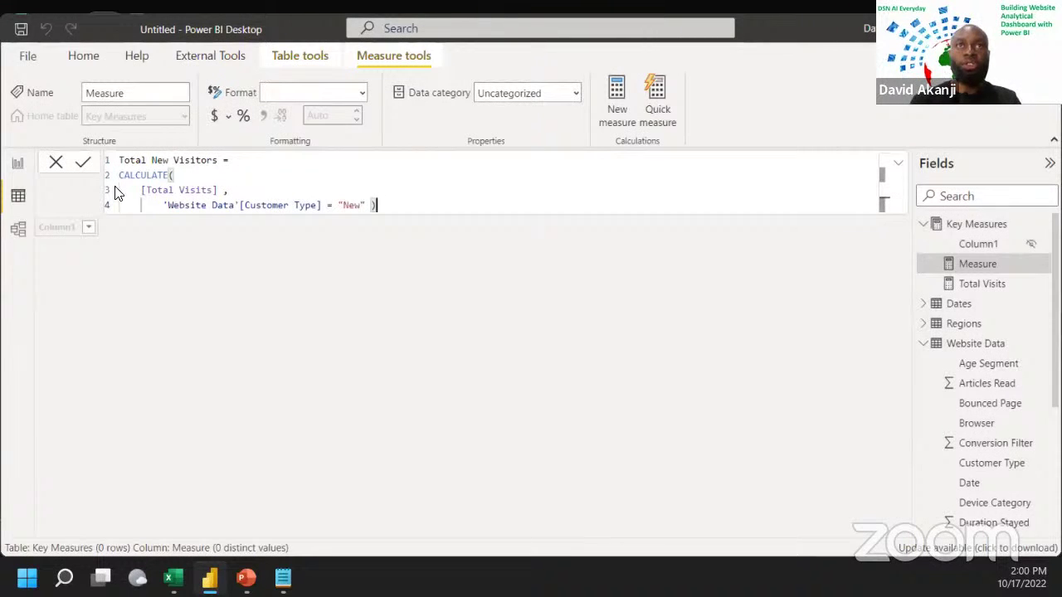
pyautogui.click(214, 195)
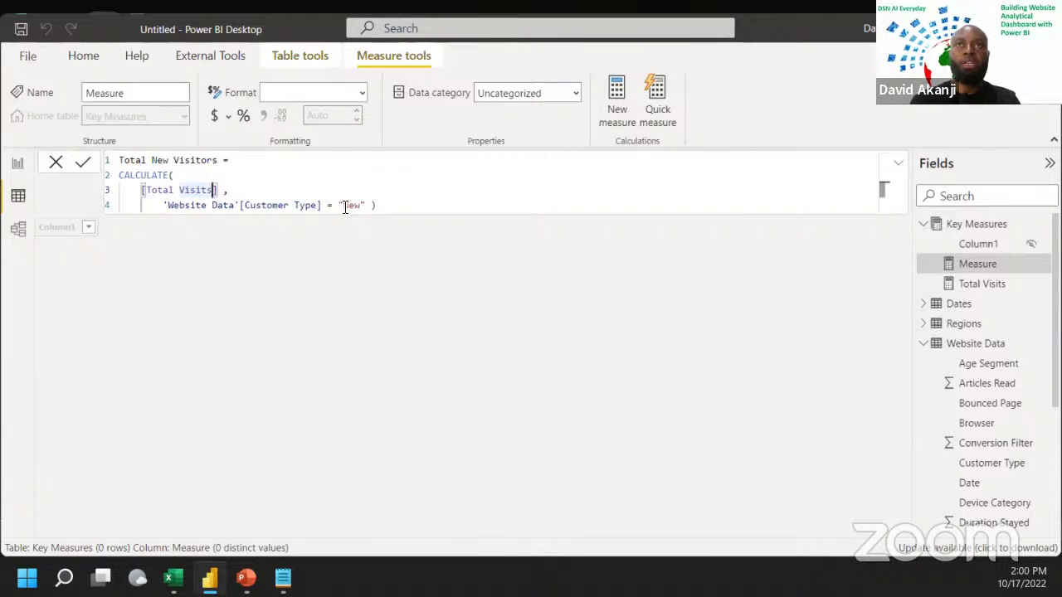
pyautogui.click(375, 207)
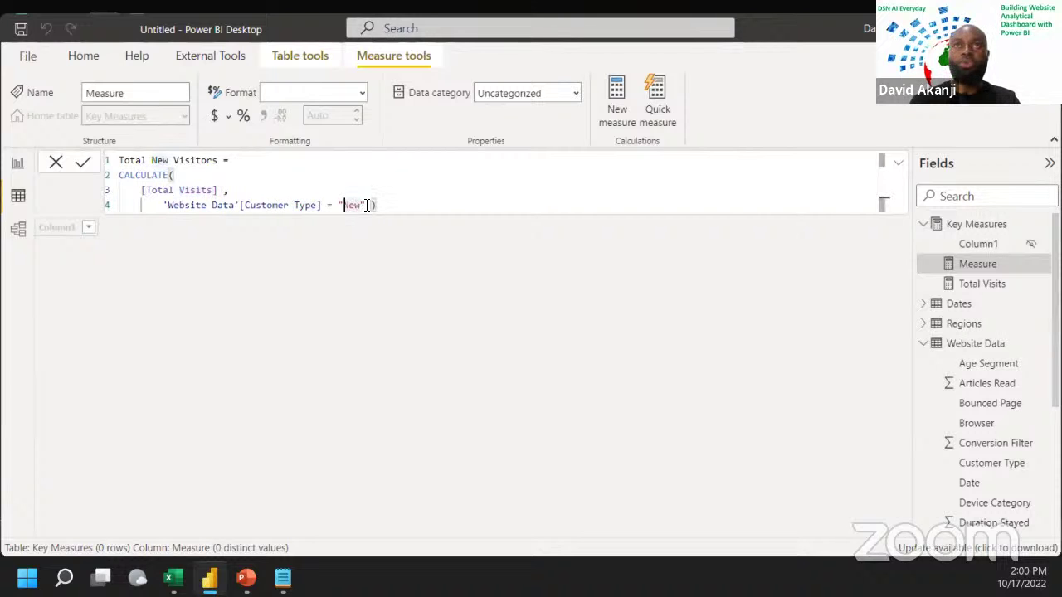
pyautogui.click(362, 207)
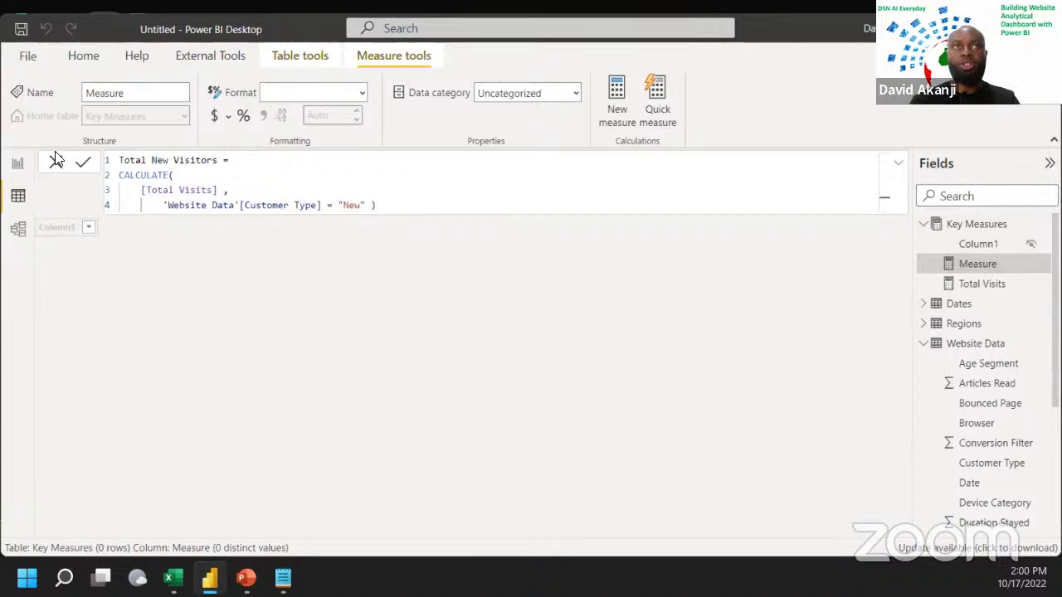
pyautogui.click(82, 166)
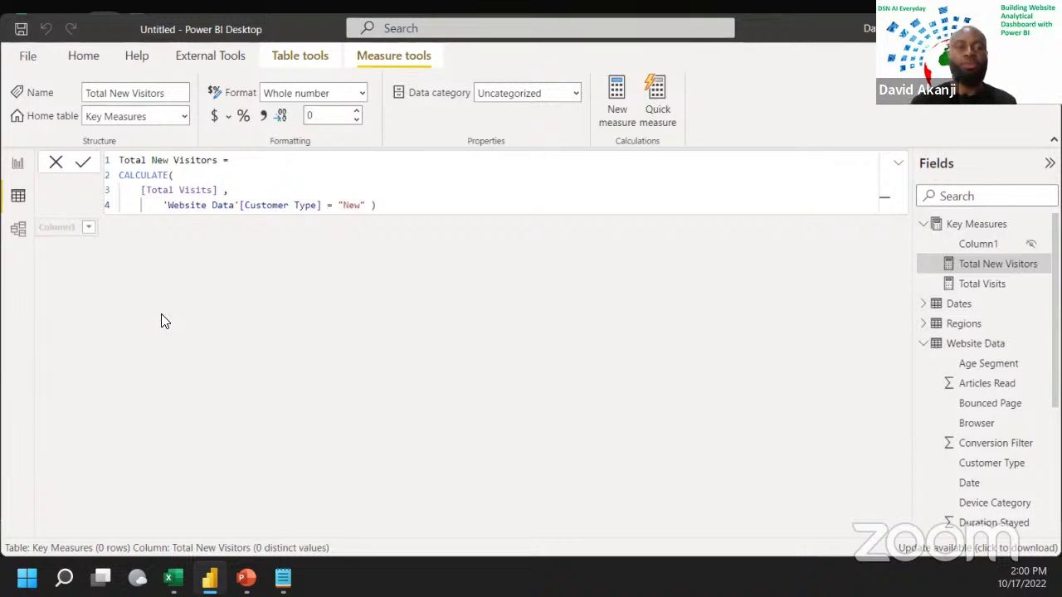
# Step: Replace Total Visits with the Total New Visitors measure in the second card of the report's blue box
pyautogui.click(18, 164)
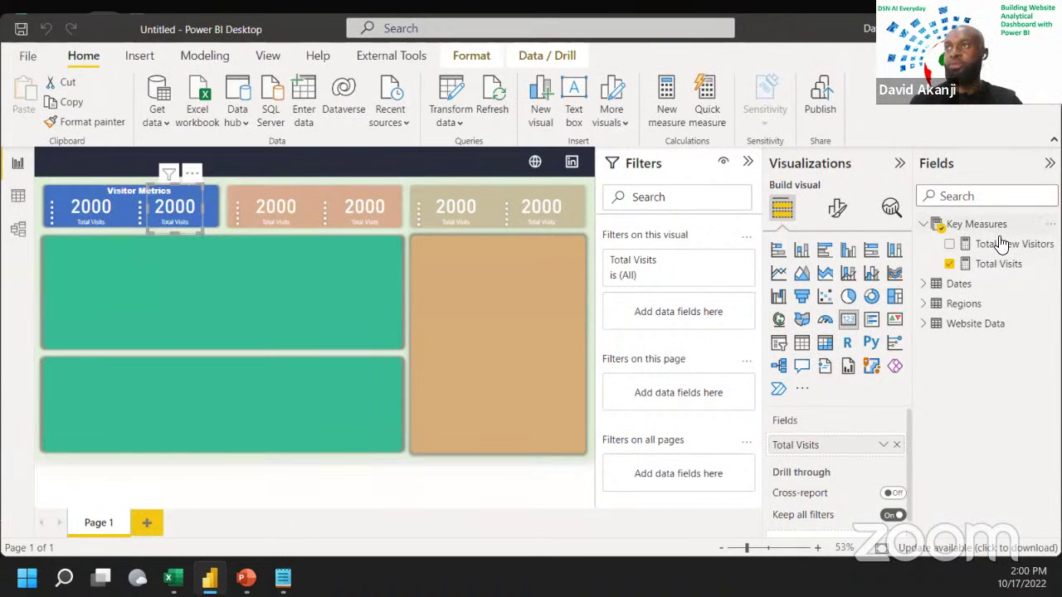
pyautogui.moveTo(998, 244); pyautogui.dragTo(840, 444)
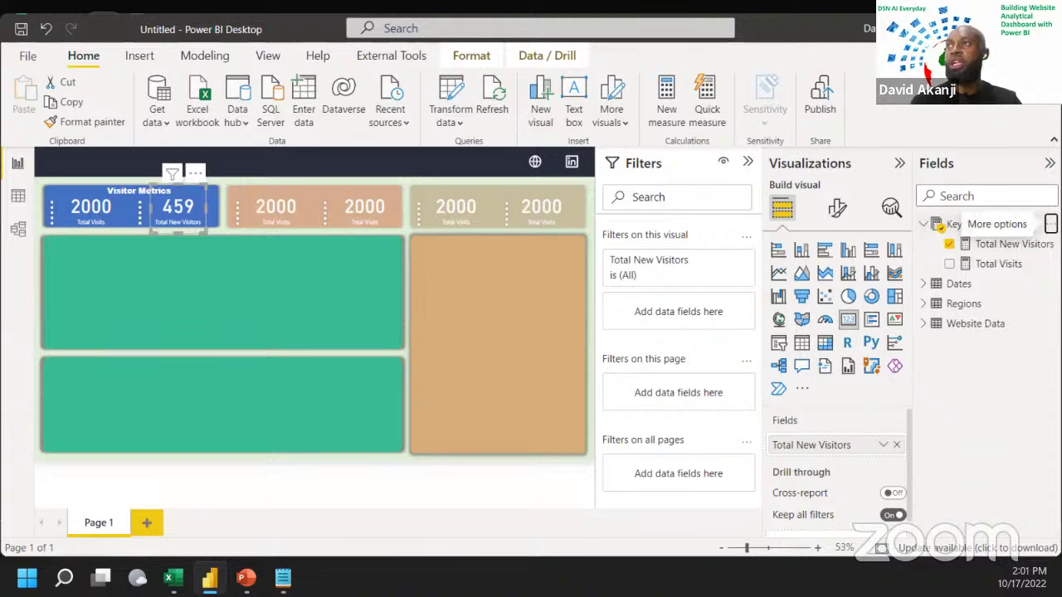
# Step: Start a quick measure in Key Measures with the Filtered value calculation and Total Visits as its base value
pyautogui.click(1050, 243)
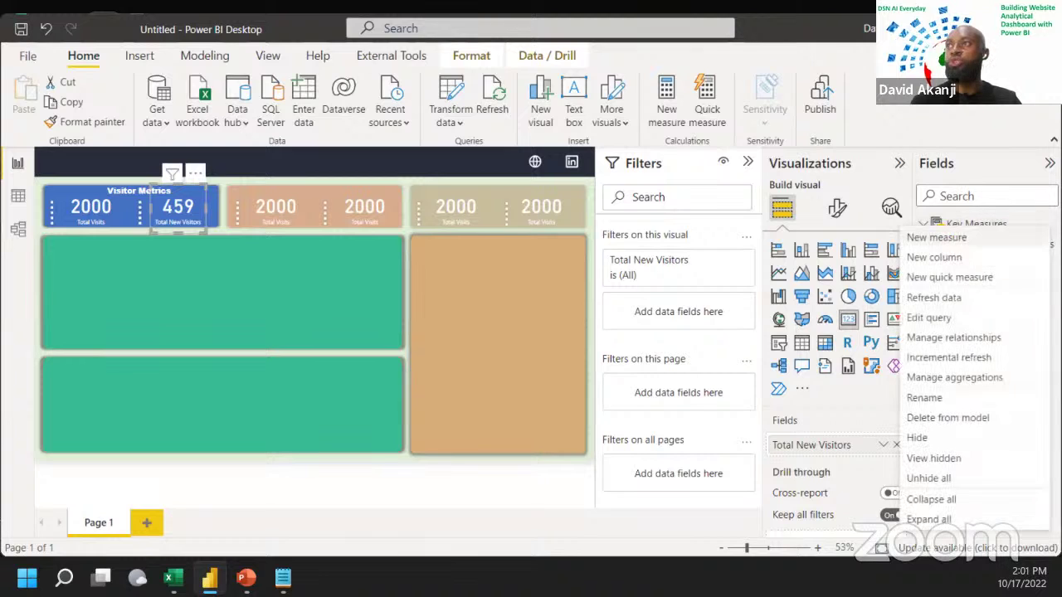
pyautogui.click(948, 279)
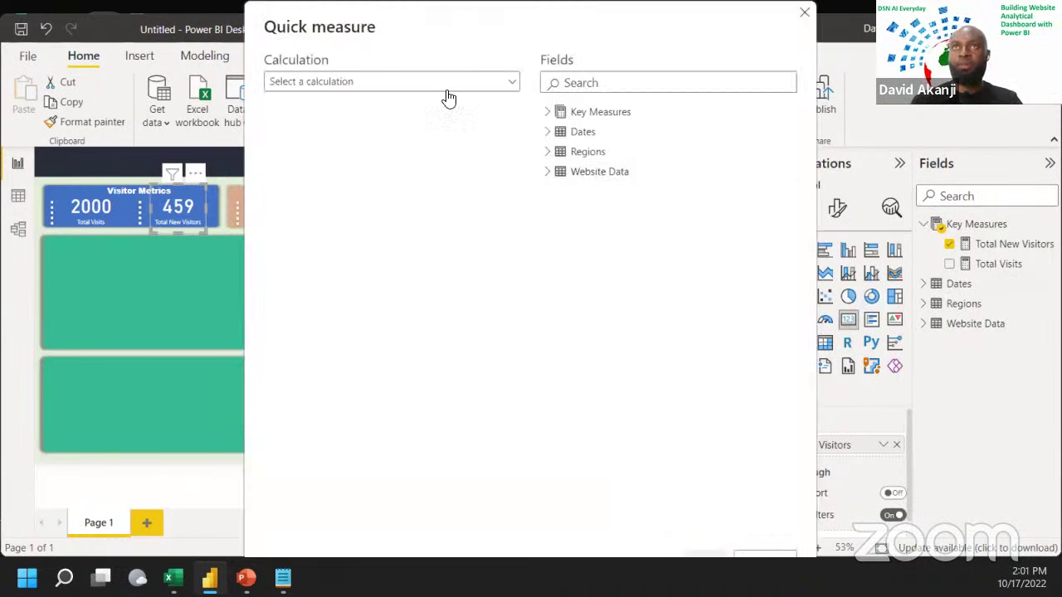
pyautogui.click(516, 83)
pyautogui.scroll(-1, 436, 218)
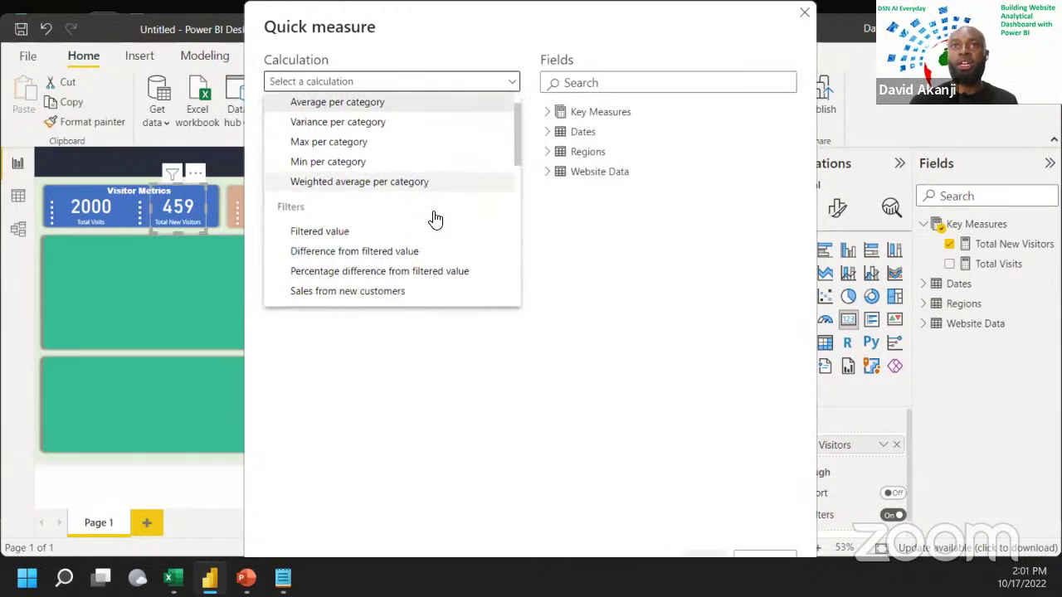
pyautogui.scroll(-1, 432, 222)
pyautogui.click(313, 200)
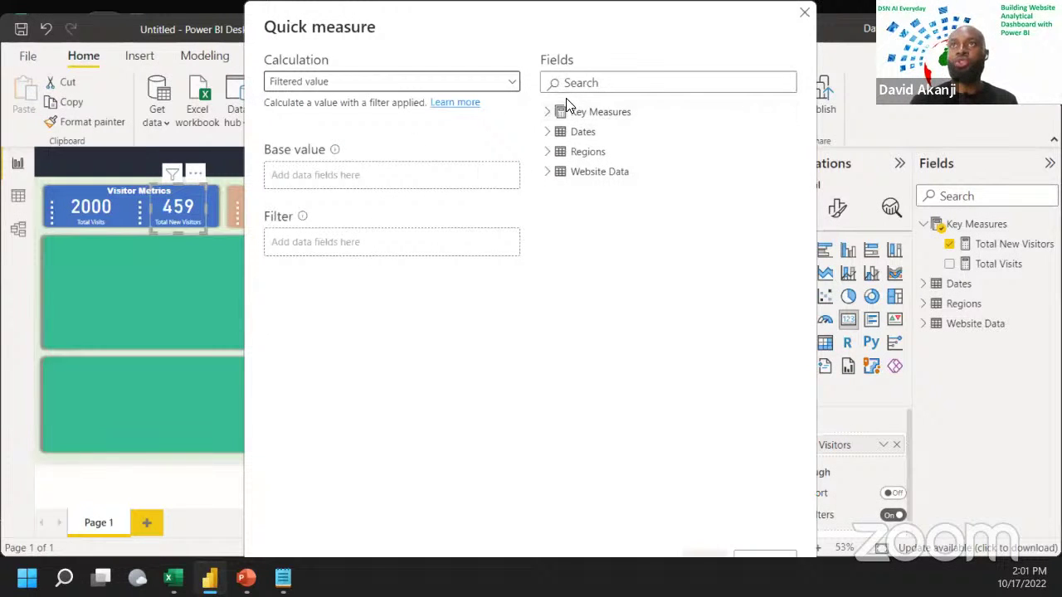
pyautogui.click(548, 113)
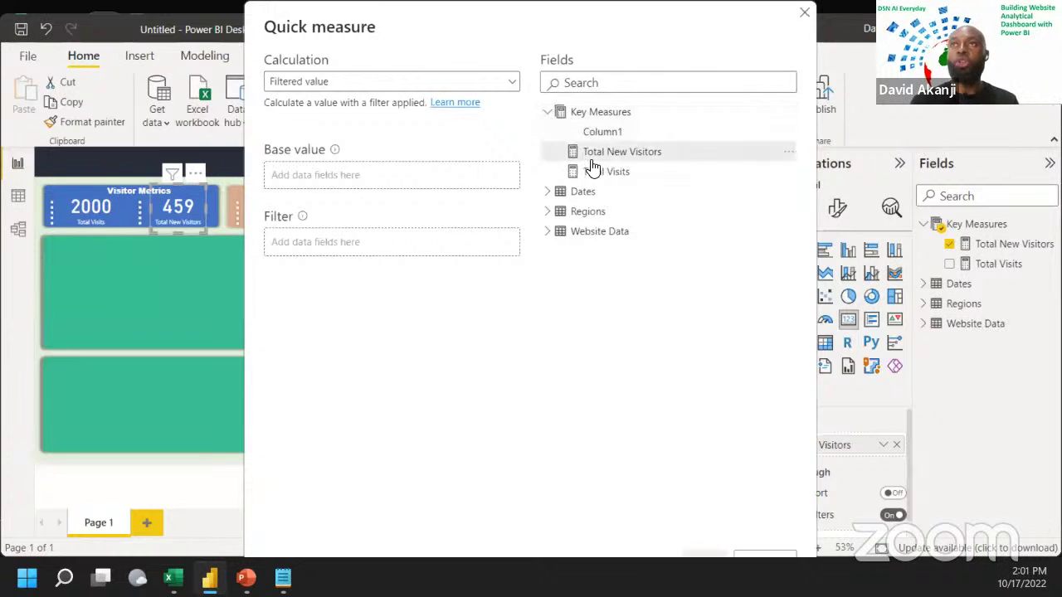
pyautogui.moveTo(617, 181); pyautogui.dragTo(376, 180)
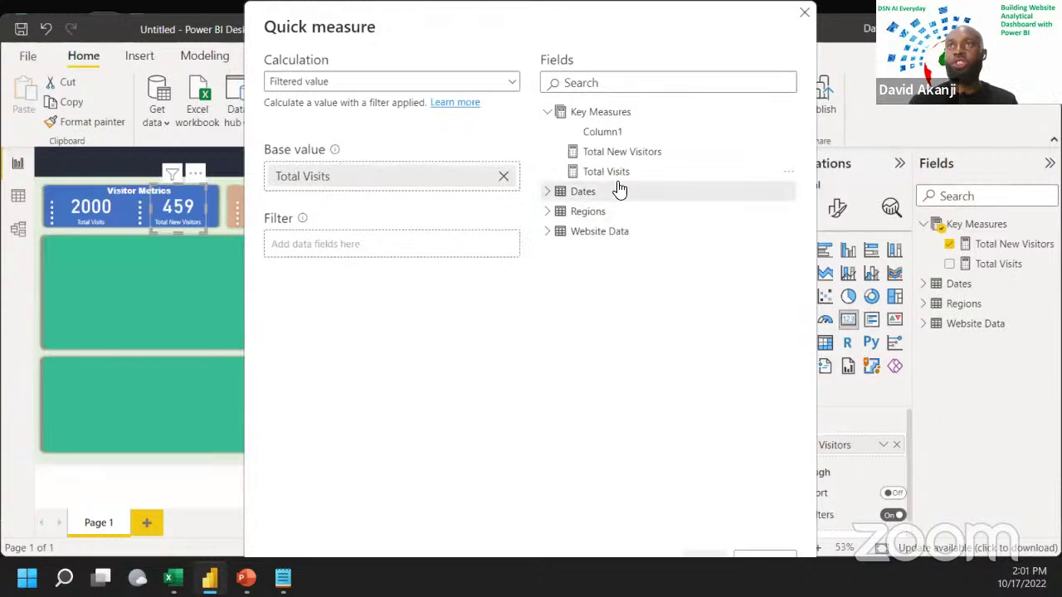
# Step: Filter the quick measure by Customer Type from Website Data with the value New, and create it
pyautogui.click(557, 236)
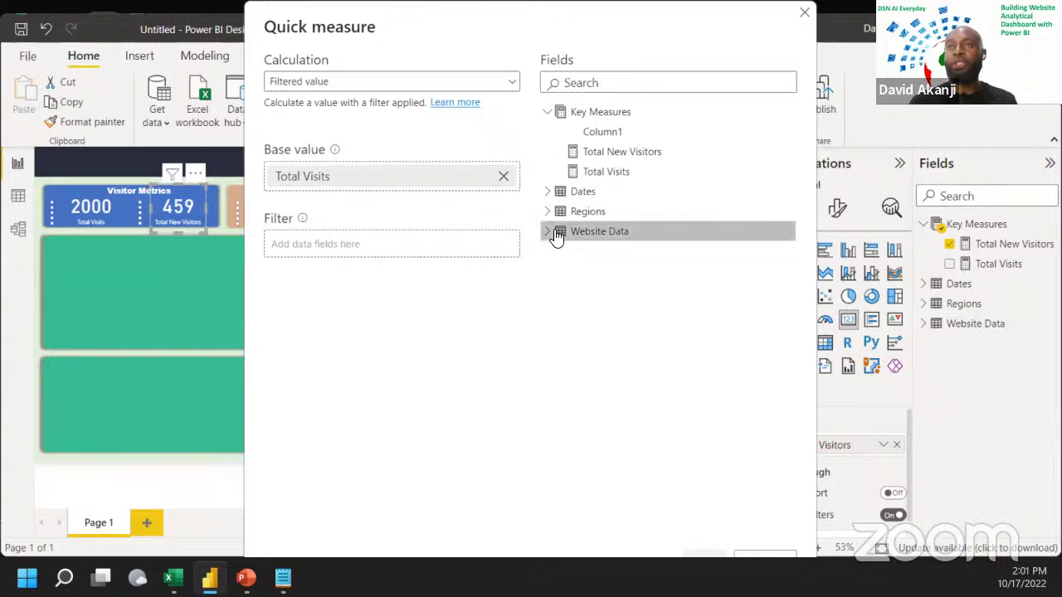
pyautogui.click(544, 235)
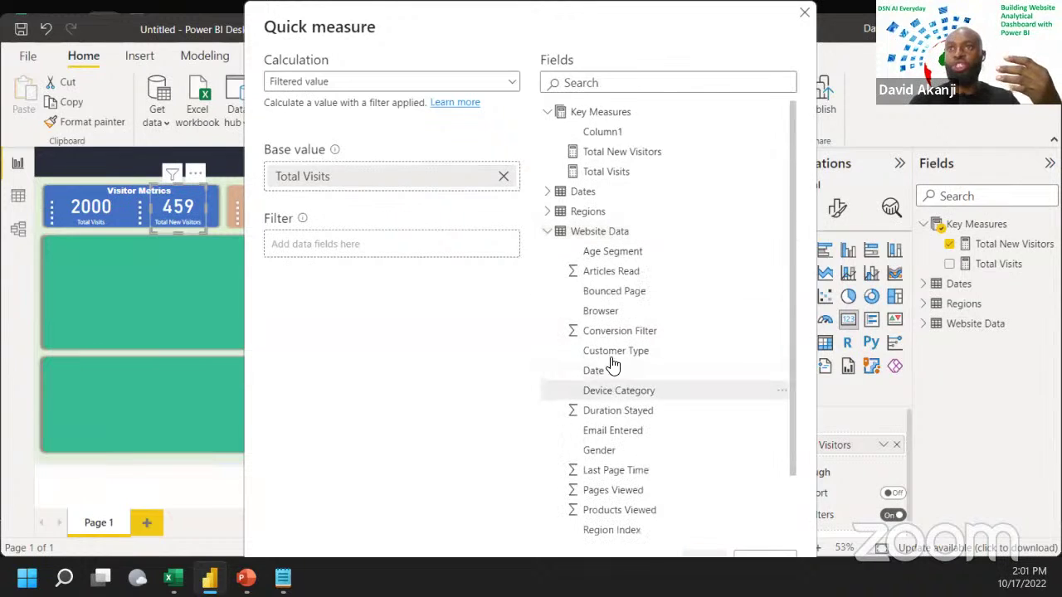
pyautogui.moveTo(611, 355); pyautogui.dragTo(336, 249)
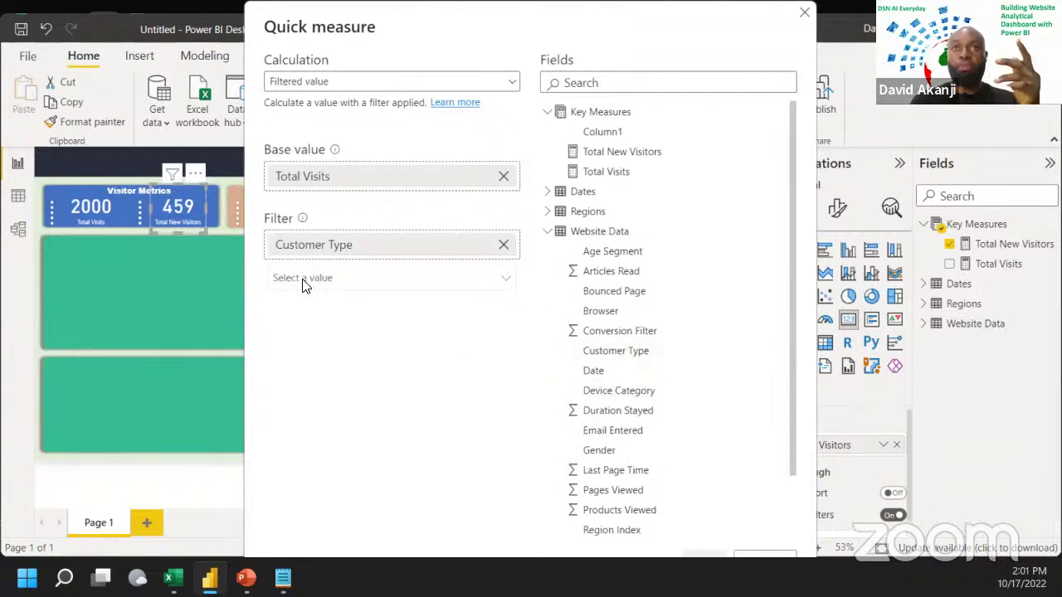
pyautogui.click(303, 280)
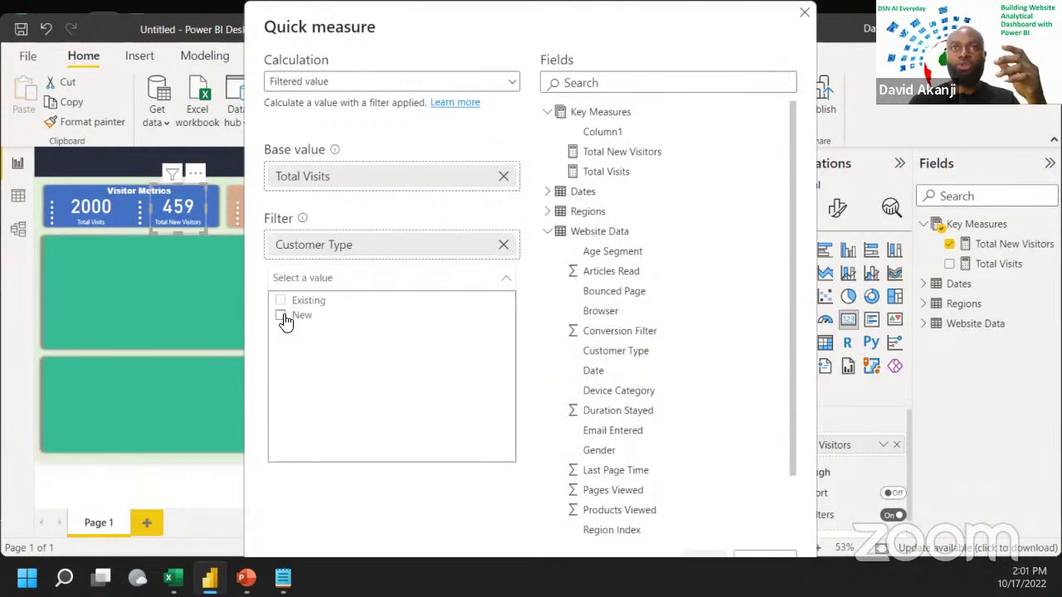
pyautogui.click(283, 318)
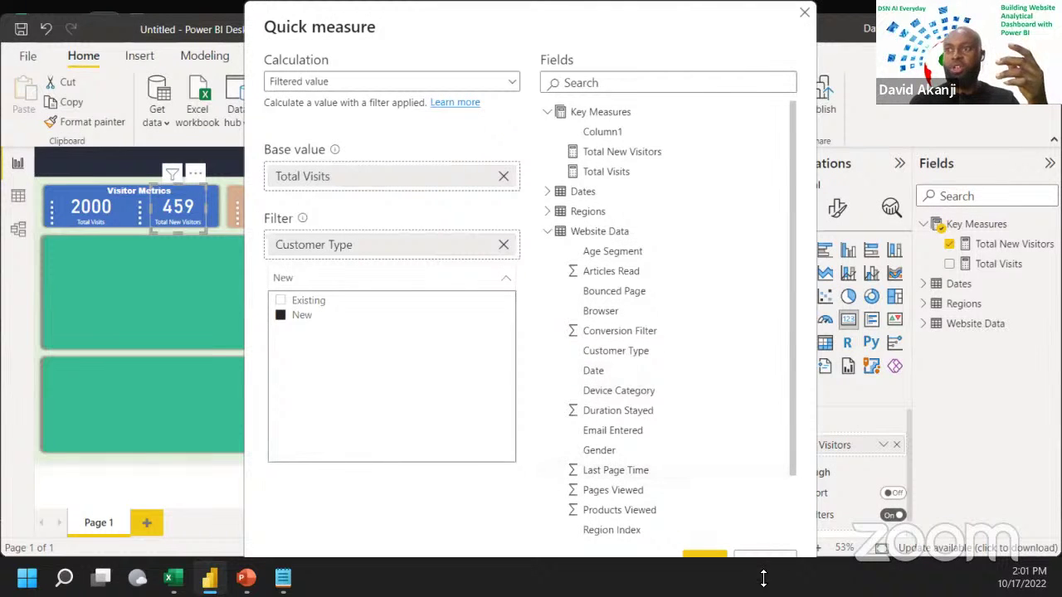
pyautogui.click(650, 16)
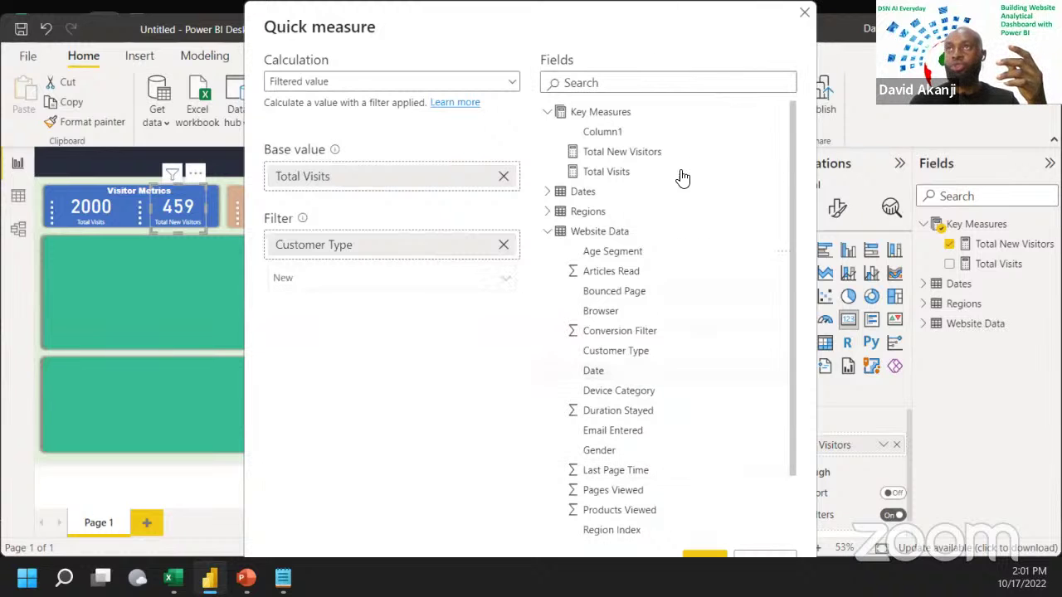
pyautogui.moveTo(604, 12); pyautogui.dragTo(605, 11)
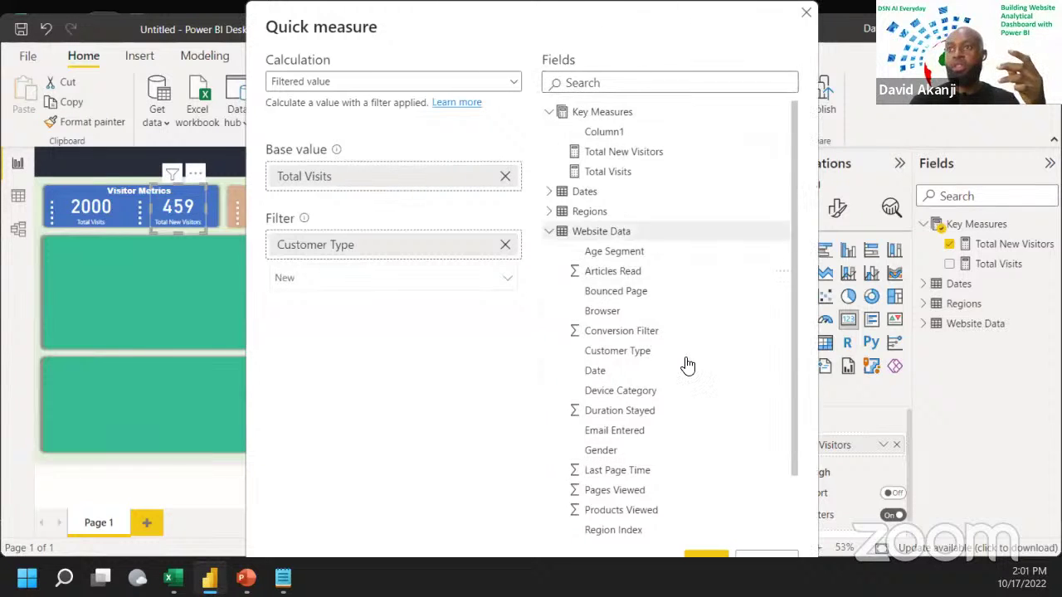
pyautogui.click(706, 556)
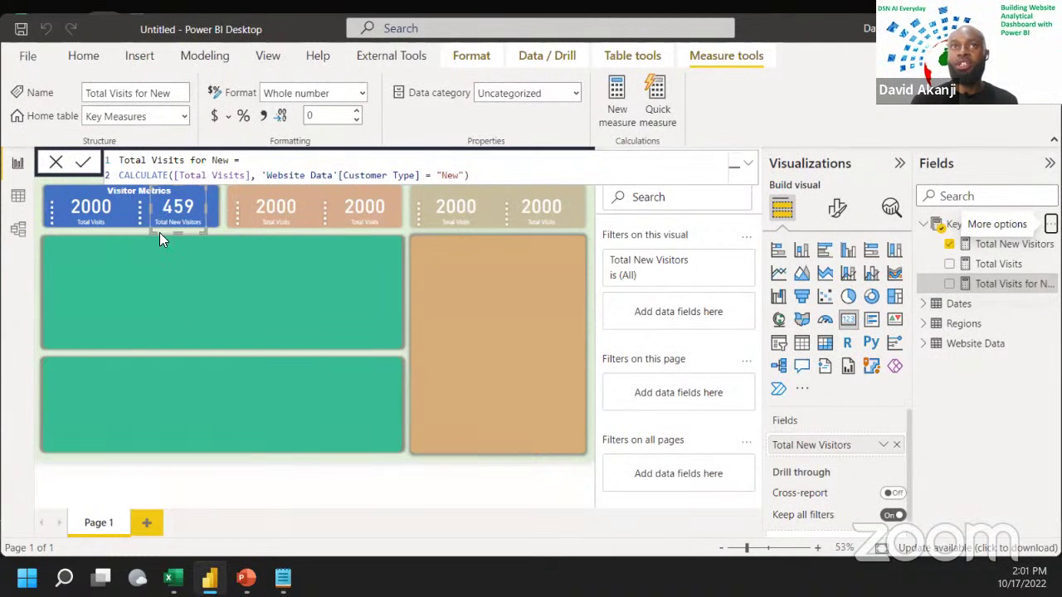
# Step: Widen the fields list, collapse the filters, and replace Total Visits with Total Visits for New in the middle box's first card
pyautogui.click(274, 206)
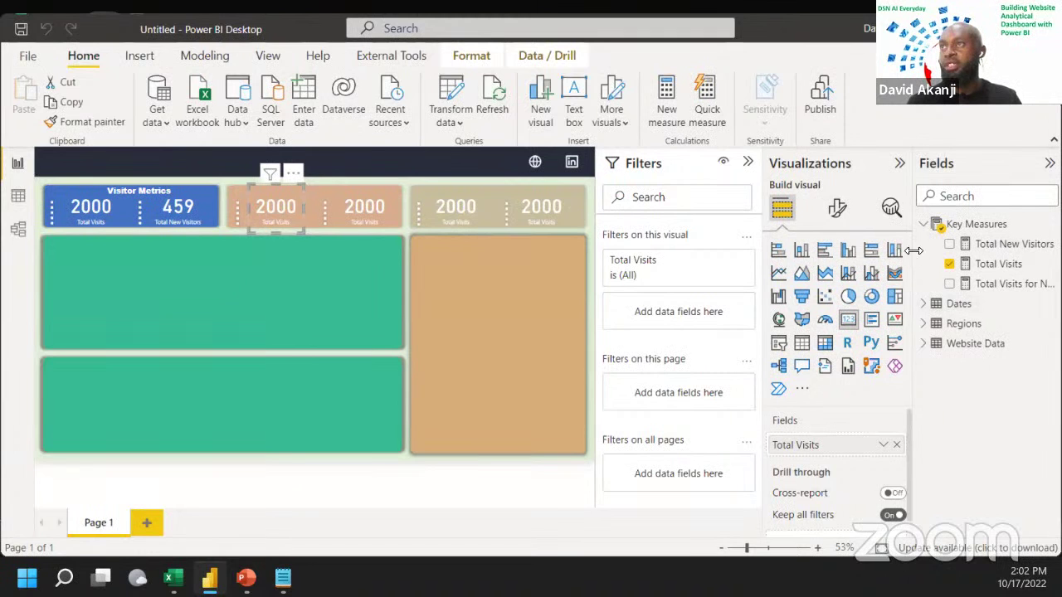
pyautogui.moveTo(914, 251); pyautogui.dragTo(872, 251)
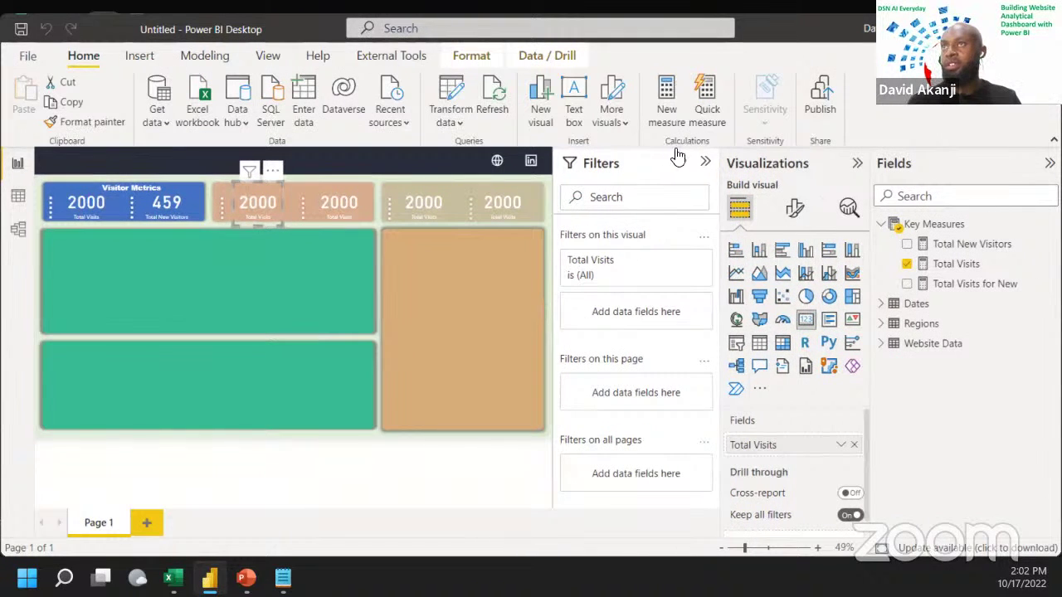
pyautogui.click(705, 162)
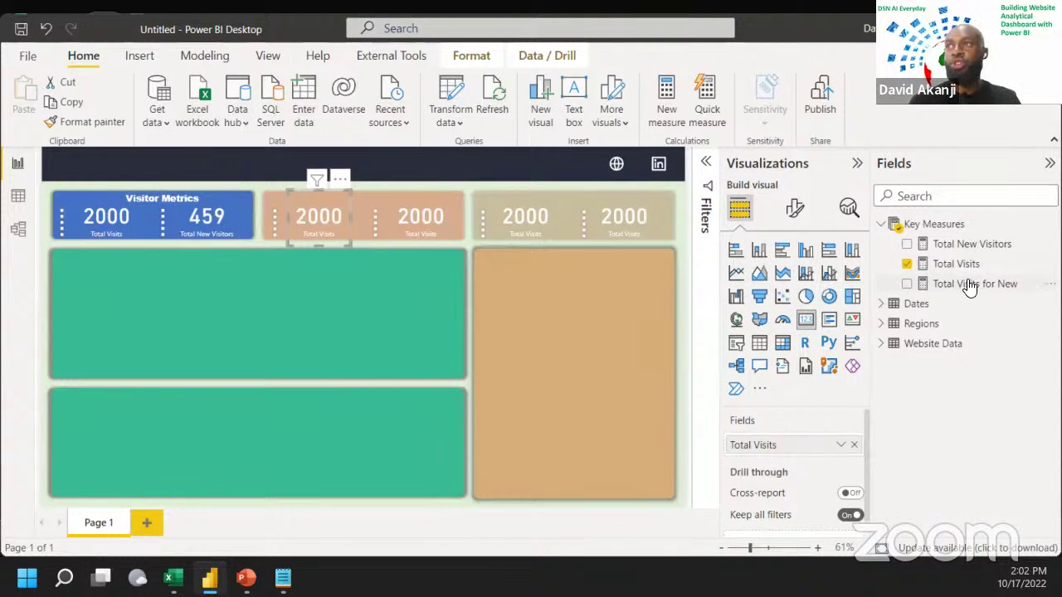
pyautogui.moveTo(971, 288); pyautogui.dragTo(776, 448)
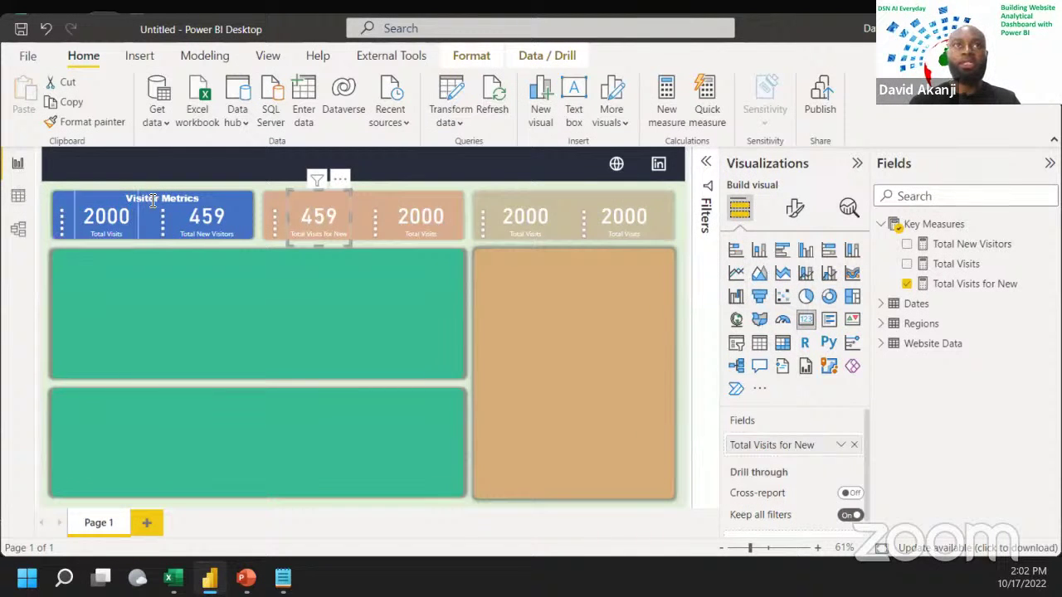
# Step: Duplicate the Visitor Metrics text box twice and place the copies centered at the upper edge of the second and third metric boxes
pyautogui.click(202, 199)
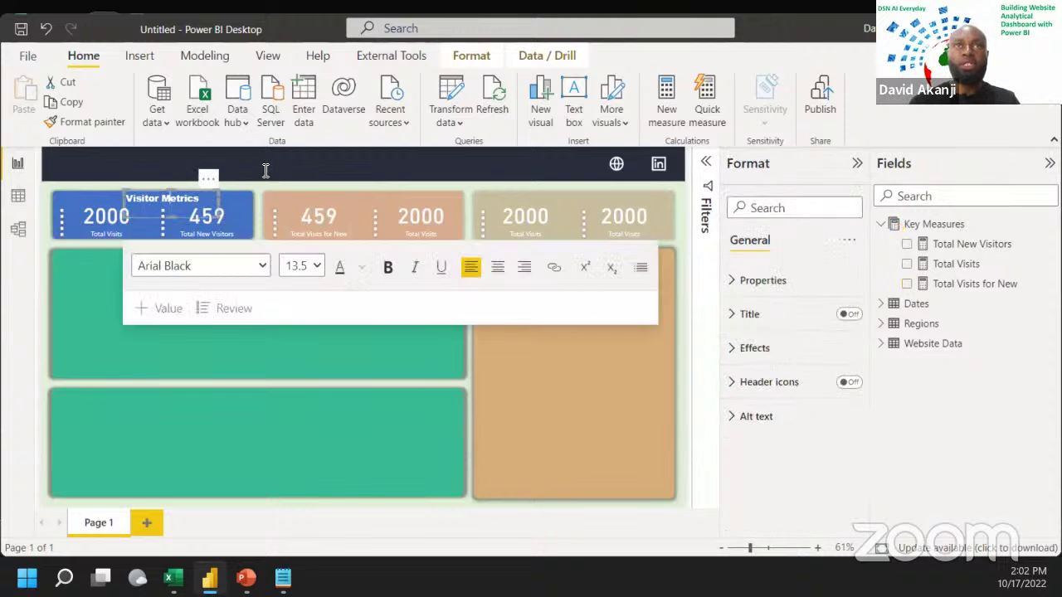
pyautogui.click(205, 189)
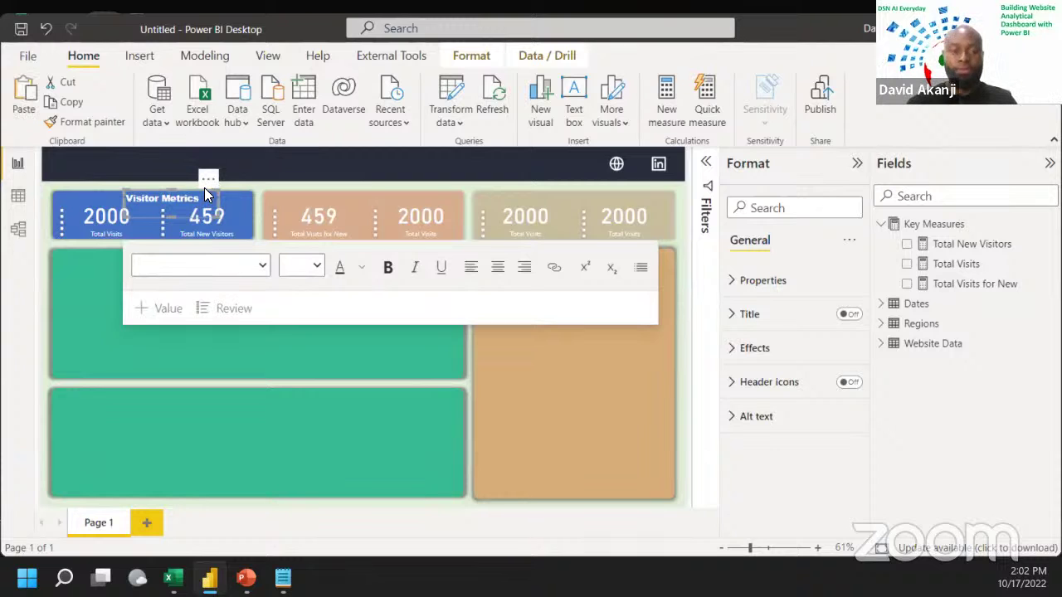
pyautogui.moveTo(205, 190); pyautogui.dragTo(406, 196)
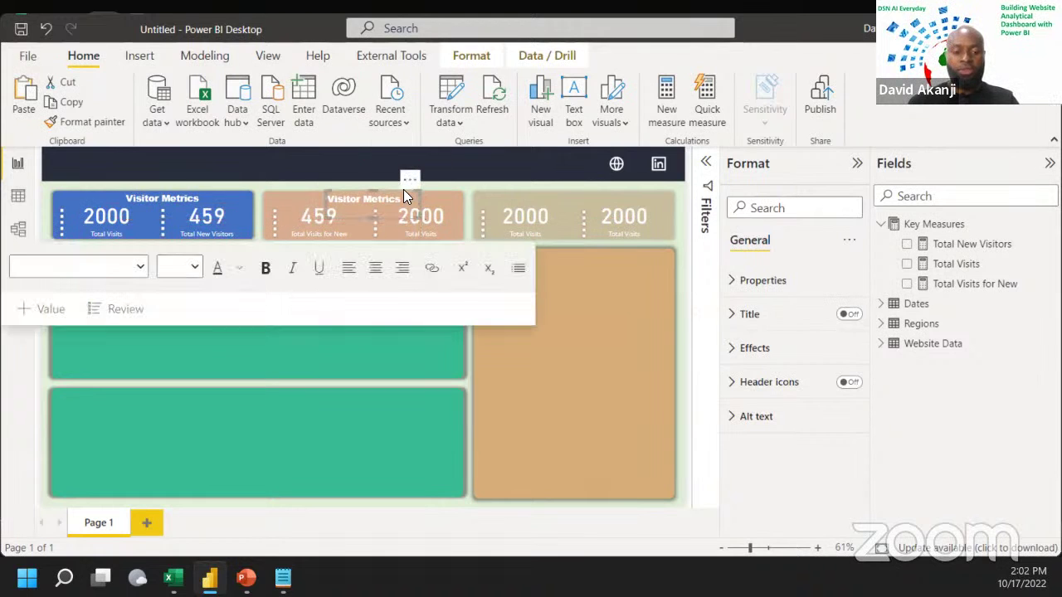
pyautogui.hotkey('ctrl', 'c')
pyautogui.hotkey('ctrl', 'v')
pyautogui.moveTo(419, 196); pyautogui.dragTo(617, 186)
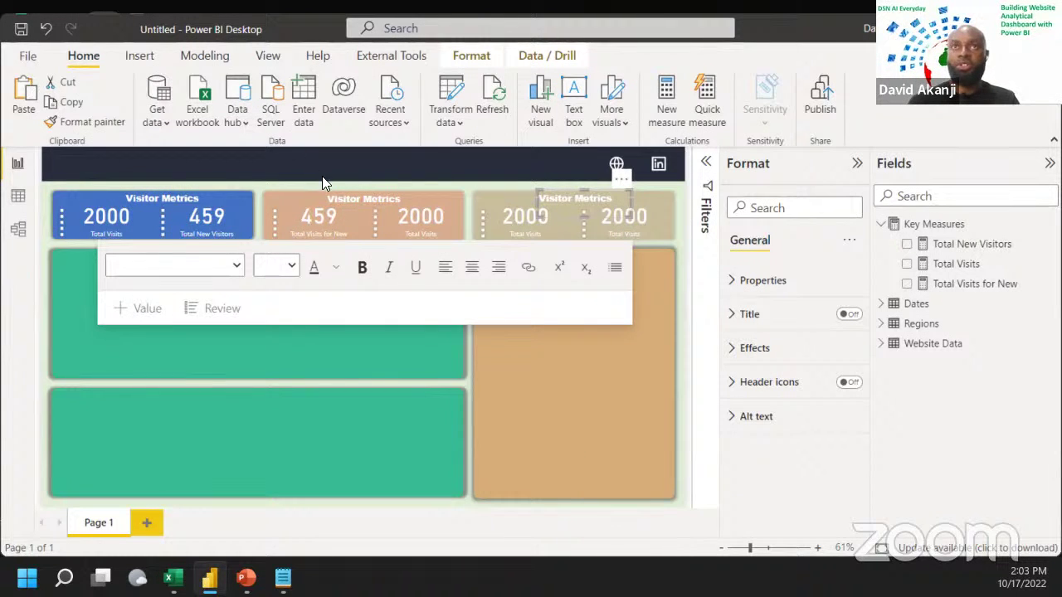
# Step: Change the middle box's heading to Website Performance and widen its text box to fit one line
pyautogui.click(357, 209)
pyautogui.hotkey('ctrl', 'a')
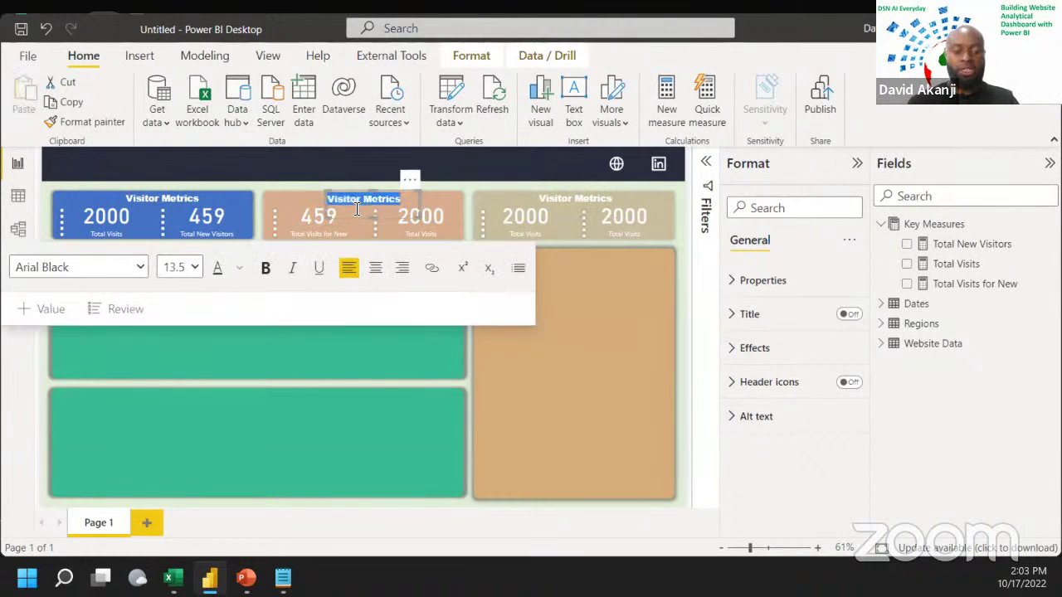
pyautogui.write('Website Performance')
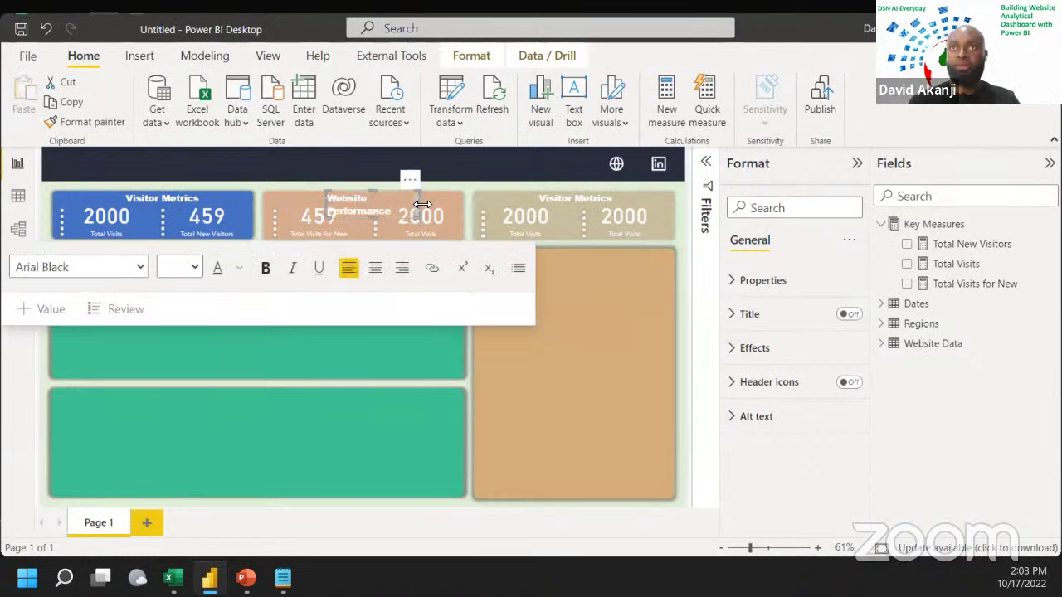
pyautogui.moveTo(423, 204); pyautogui.dragTo(447, 197)
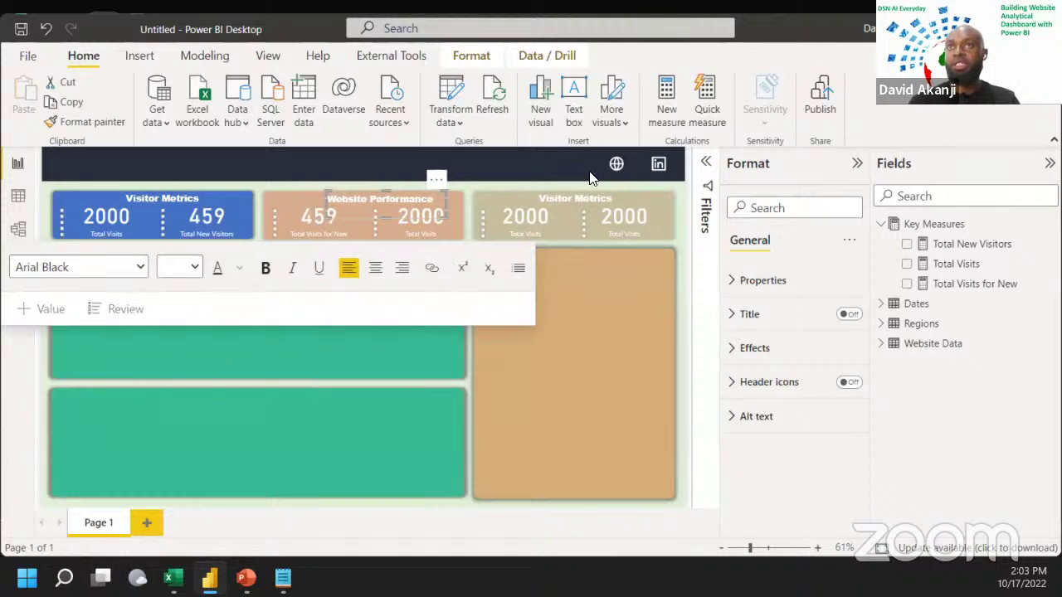
# Step: Change the third metric box's heading to Site Metrics
pyautogui.click(581, 199)
pyautogui.tripleClick(581, 199)
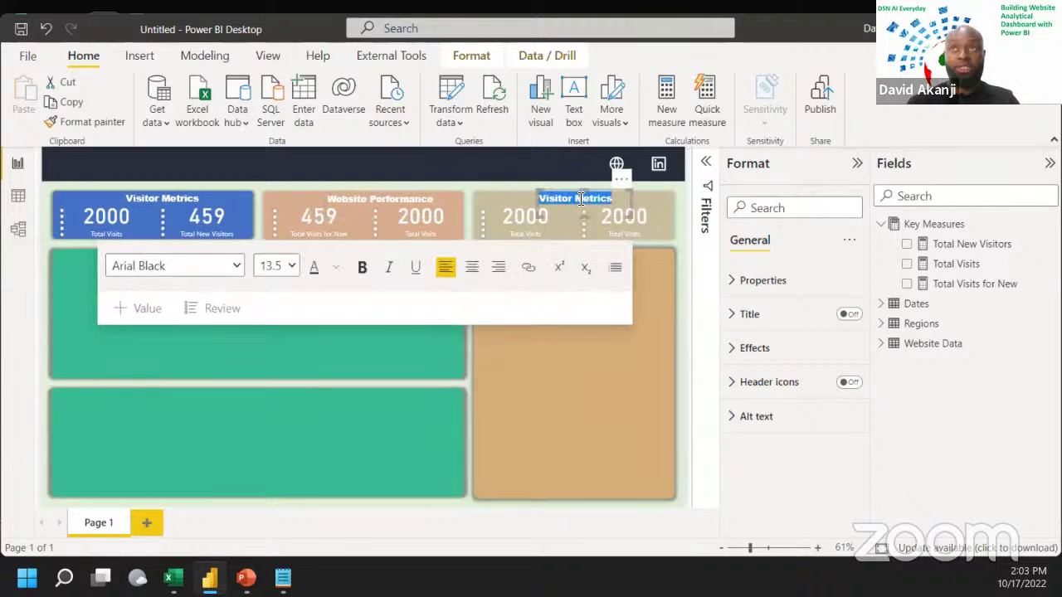
pyautogui.write('Site Metrics')
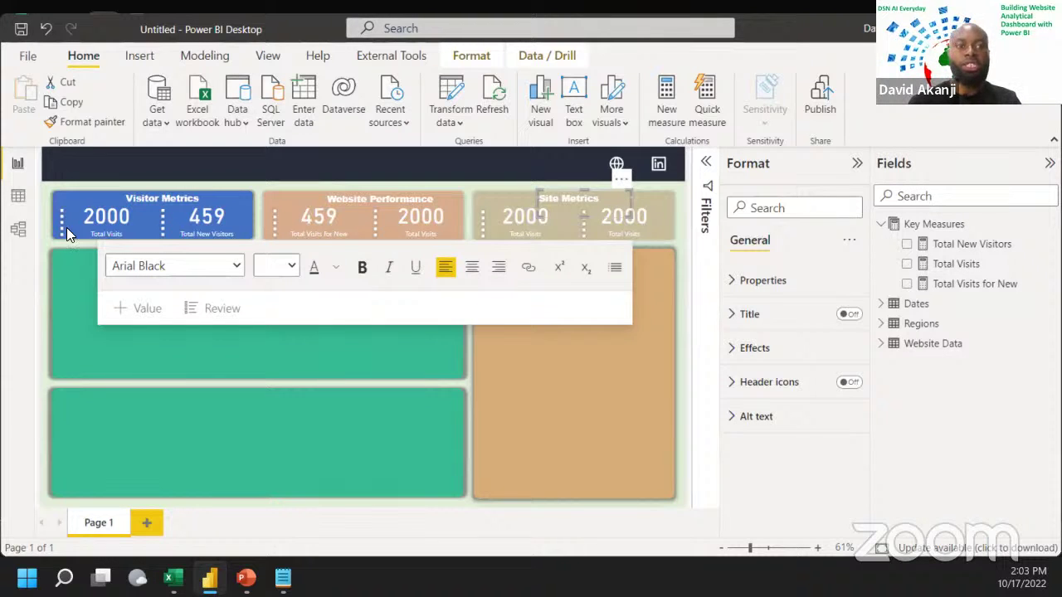
# Step: Check the Duration Stayed column in Website Data and add Avg. Duration (mins) = AVERAGEX( 'Website Data' , 'Website Data'[Duration Stayed] ) to Key Measures
pyautogui.click(17, 196)
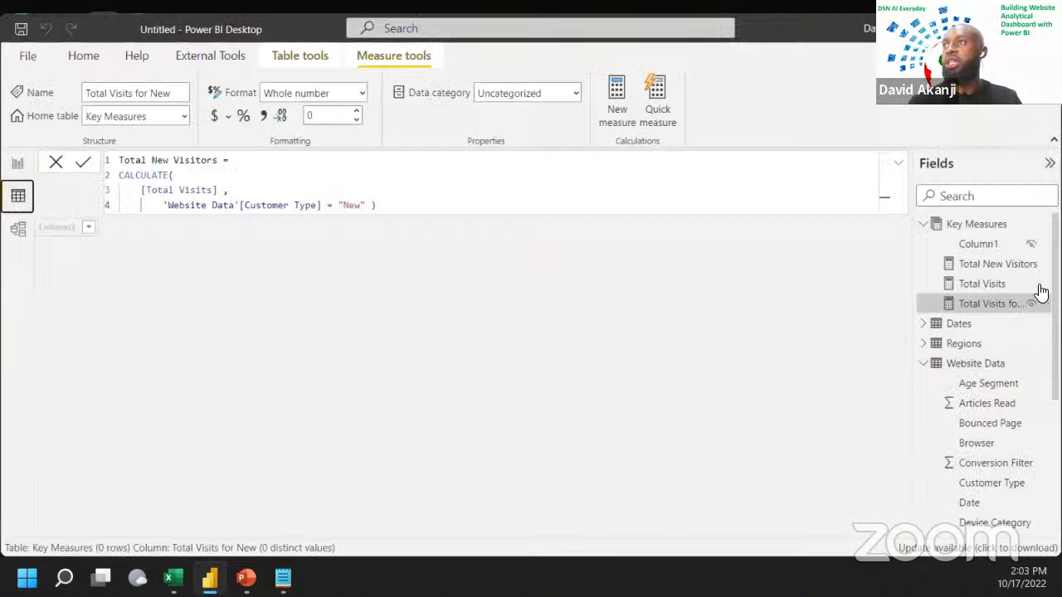
pyautogui.click(987, 373)
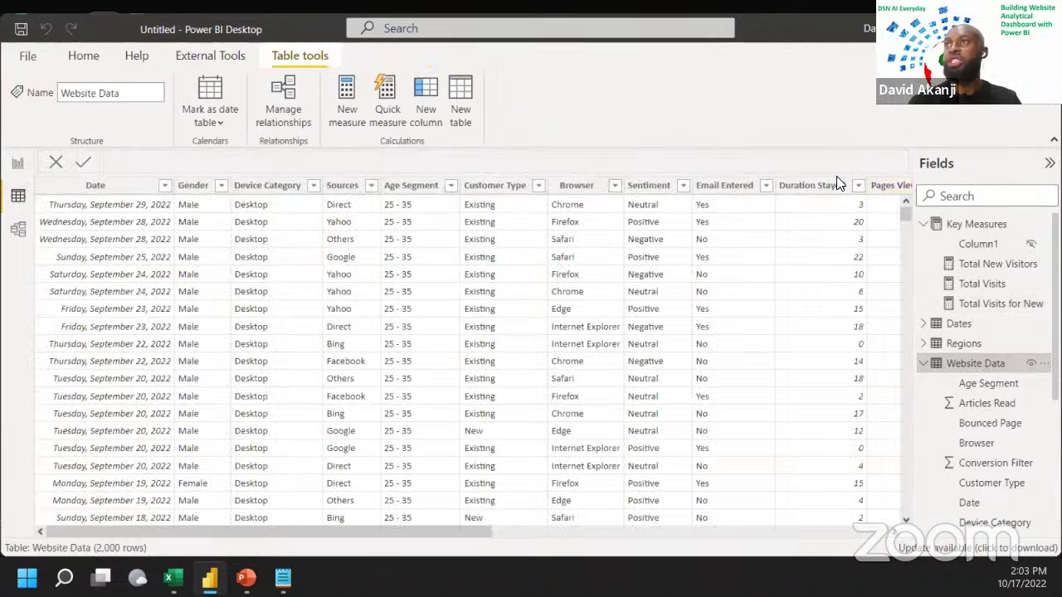
pyautogui.click(811, 185)
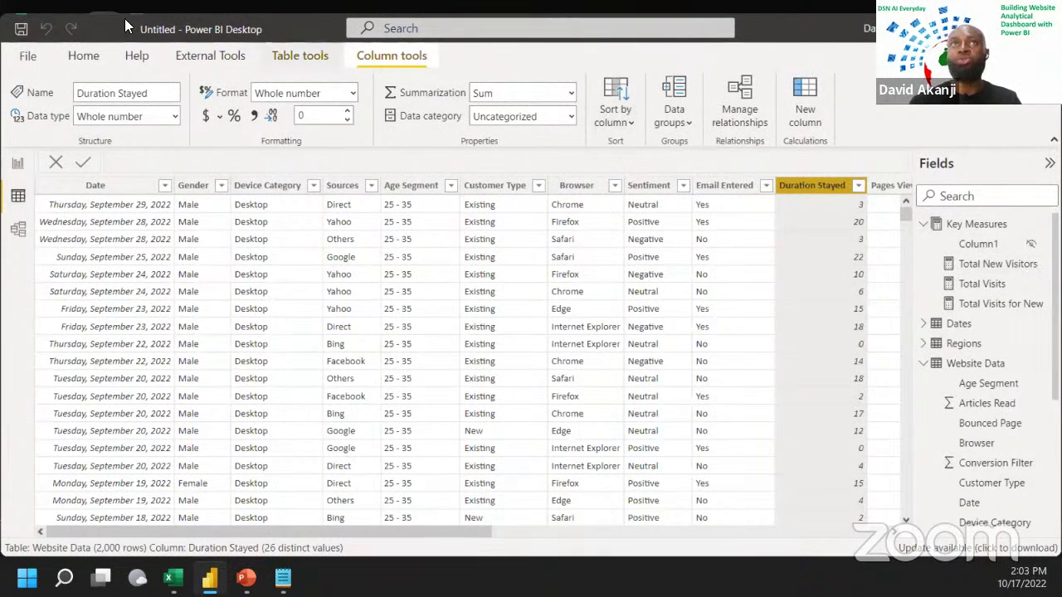
pyautogui.click(83, 53)
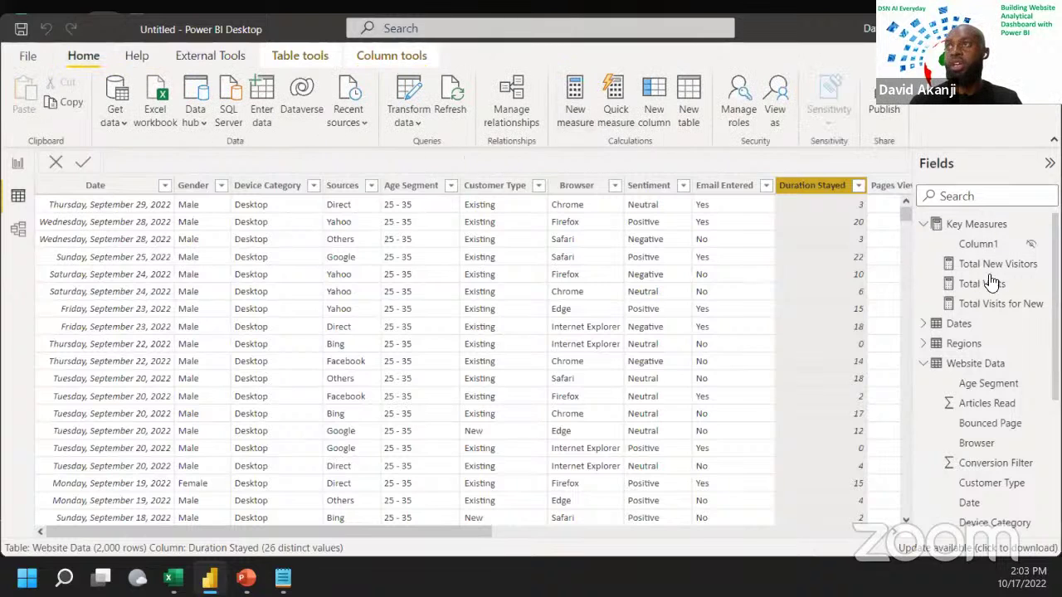
pyautogui.click(962, 226)
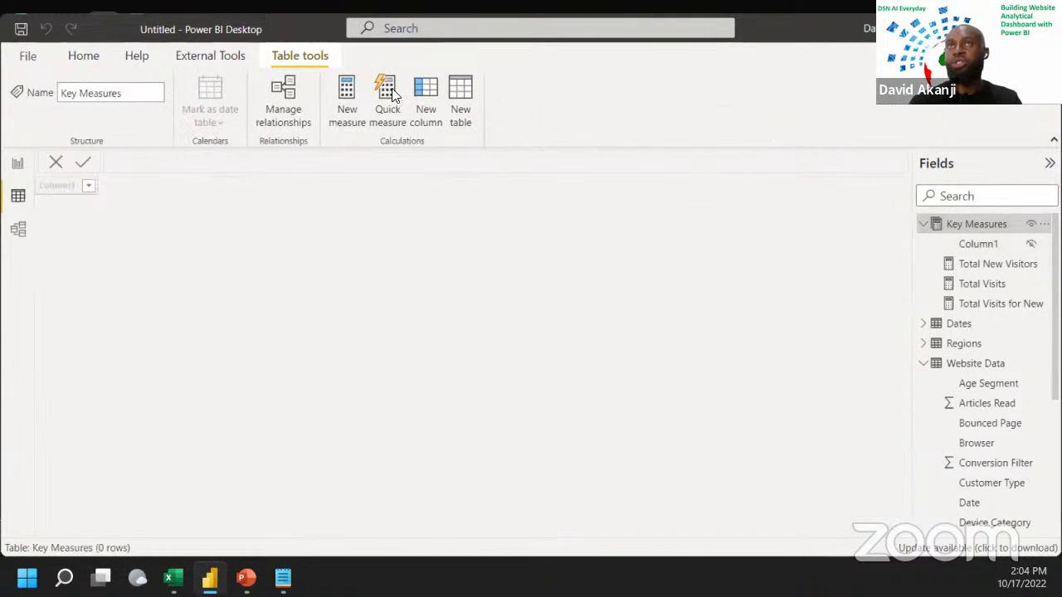
pyautogui.click(343, 100)
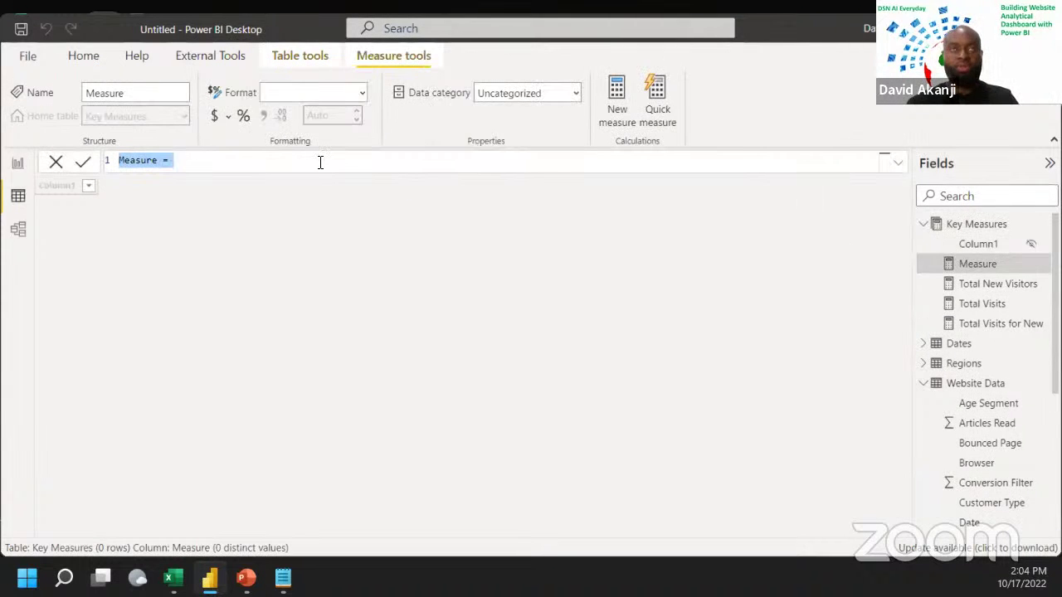
pyautogui.hotkey('ctrl', 'v')
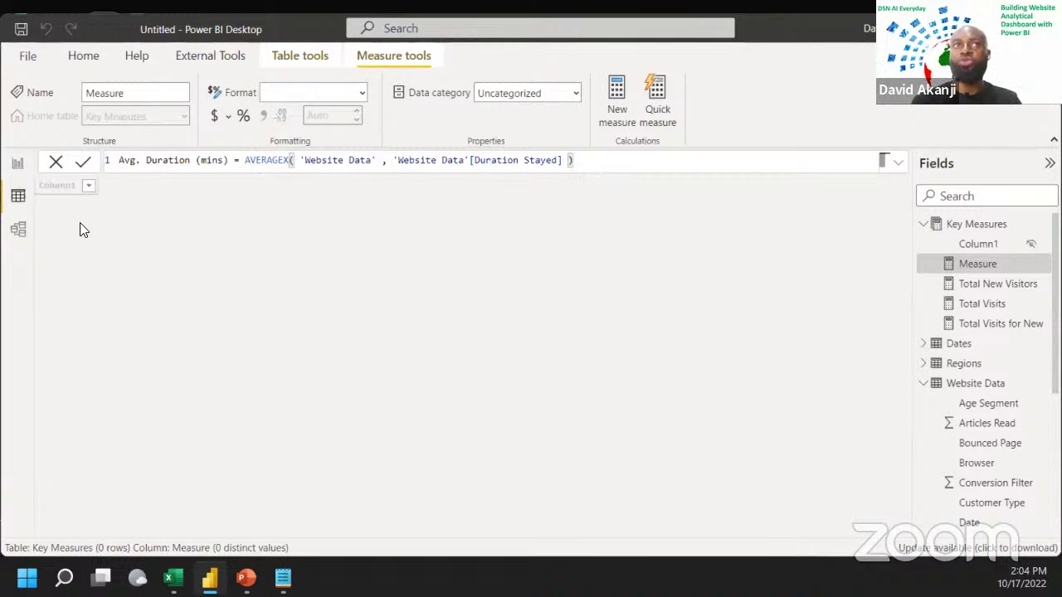
pyautogui.click(87, 171)
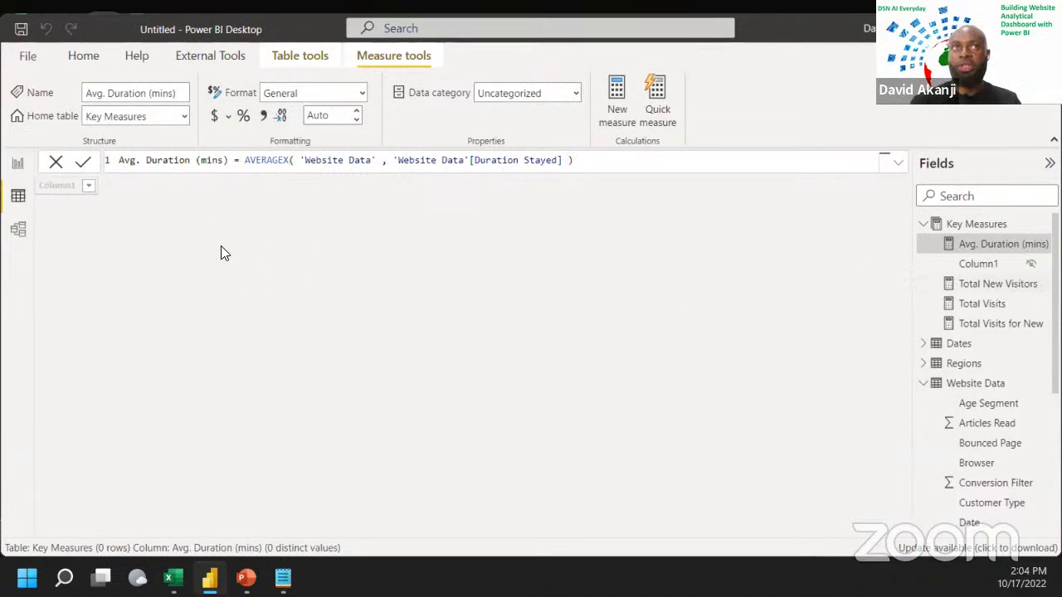
# Step: Show Avg. Duration (mins) in the first Website Performance card of the report and widen the card to fit its label
pyautogui.click(23, 167)
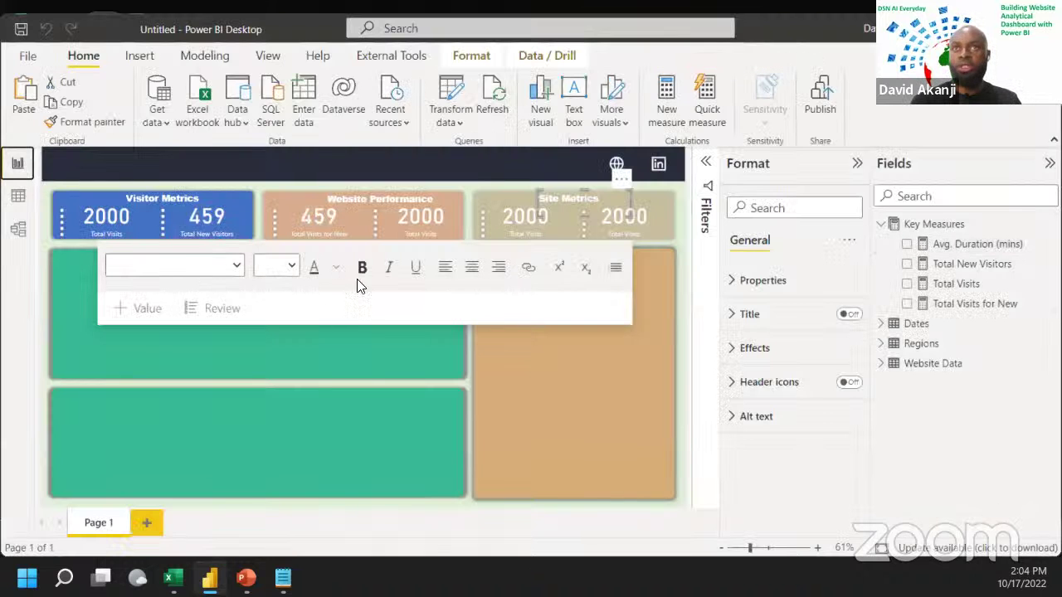
pyautogui.click(317, 231)
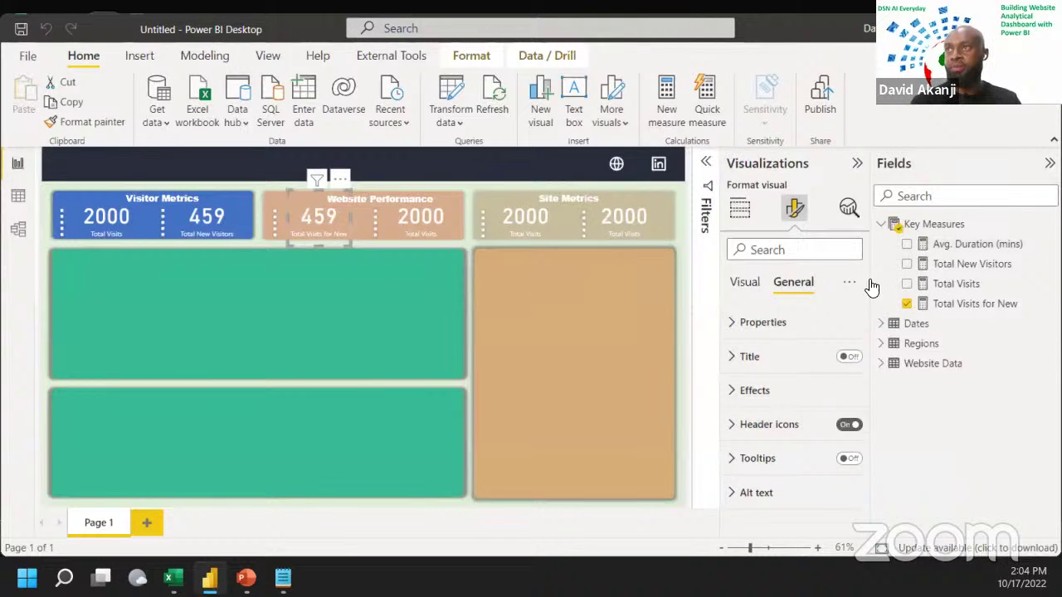
pyautogui.moveTo(969, 249); pyautogui.dragTo(809, 460)
pyautogui.click(734, 209)
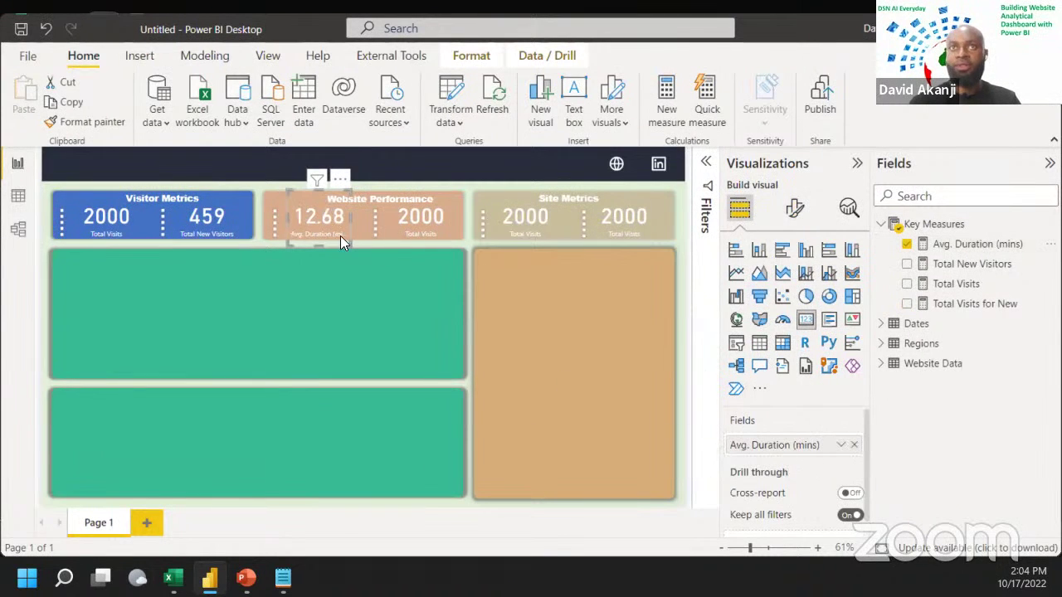
pyautogui.moveTo(317, 179)
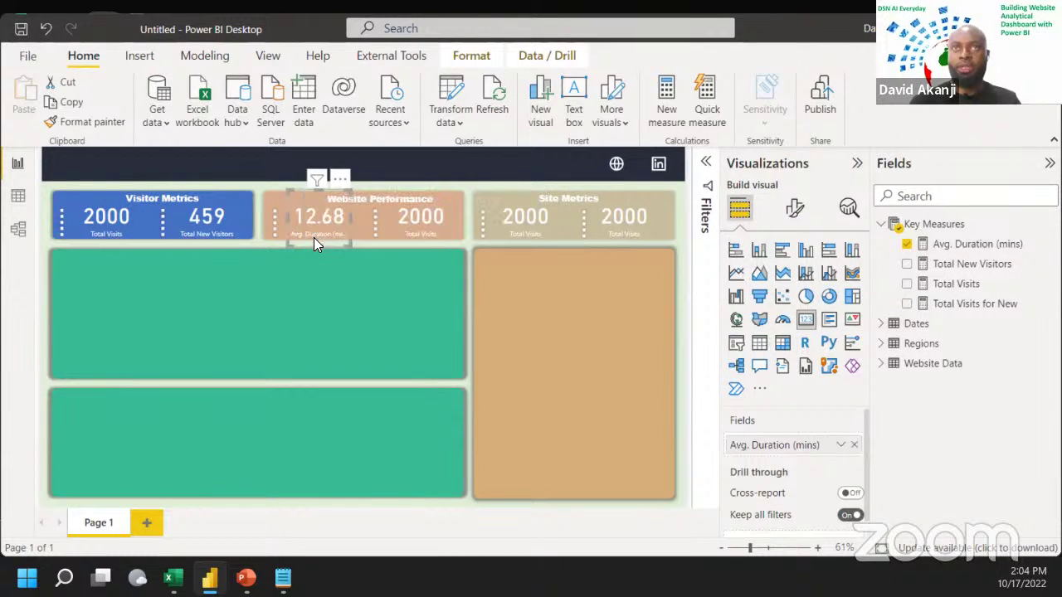
pyautogui.moveTo(360, 214); pyautogui.dragTo(368, 213)
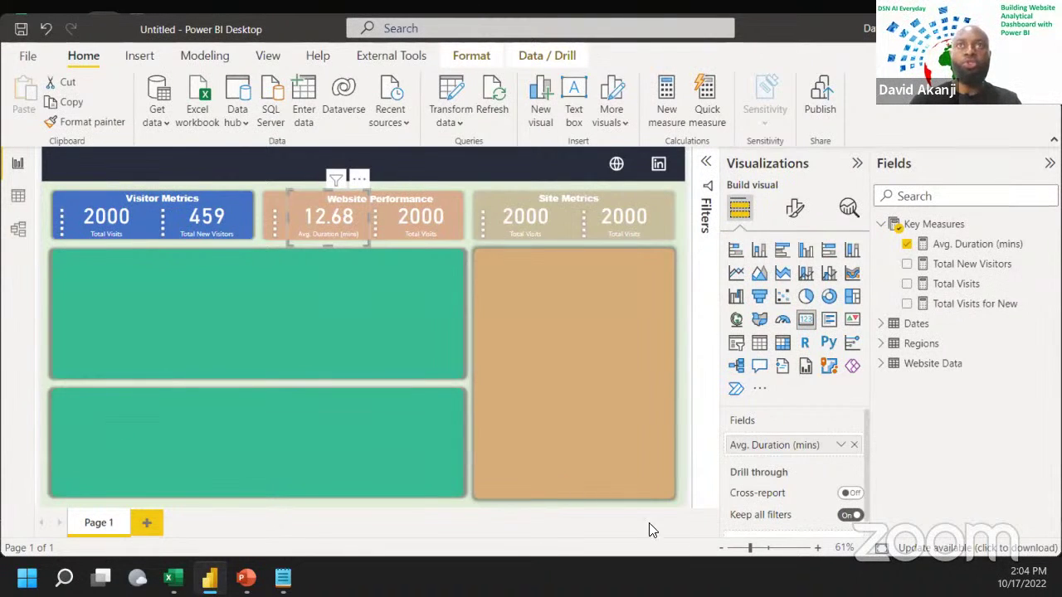
# Step: Check the Pages Viewed column in Website Data and create a new measure named Avg. Pages Viewed
pyautogui.click(18, 197)
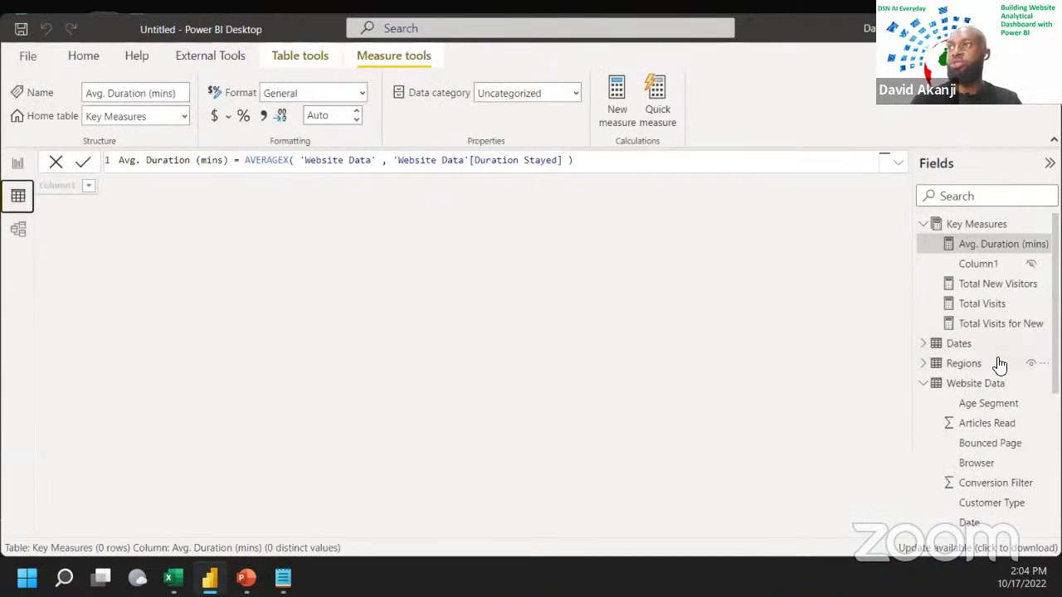
pyautogui.click(966, 383)
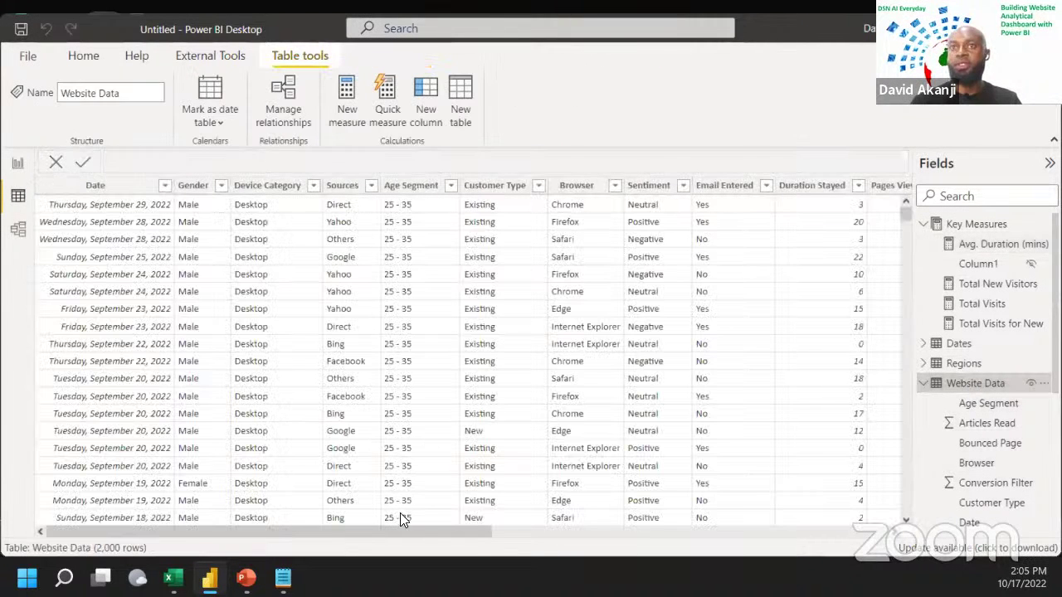
pyautogui.click(416, 523)
pyautogui.moveTo(425, 532); pyautogui.dragTo(583, 549)
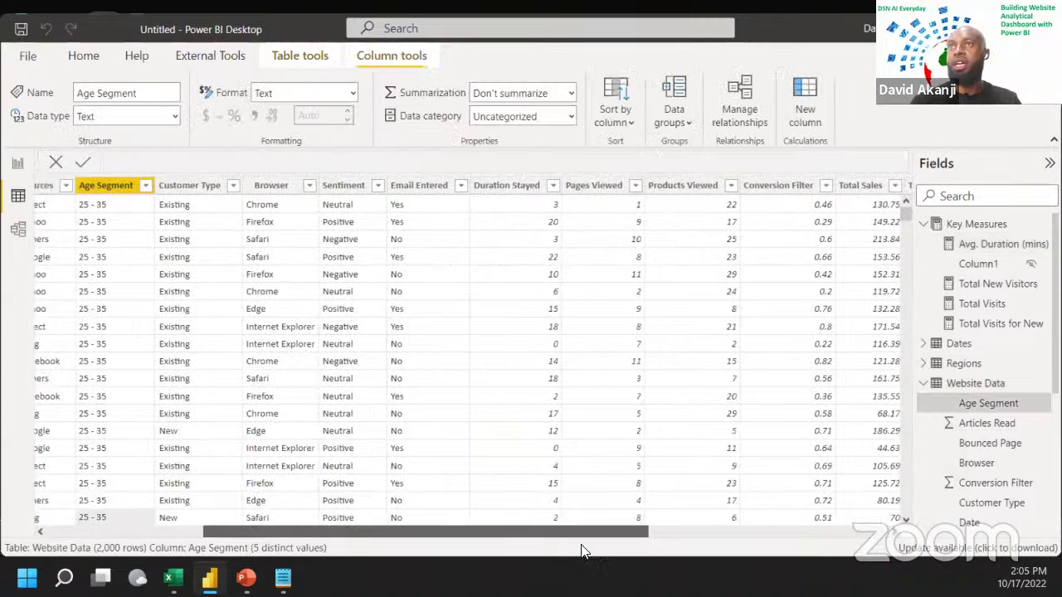
pyautogui.click(598, 186)
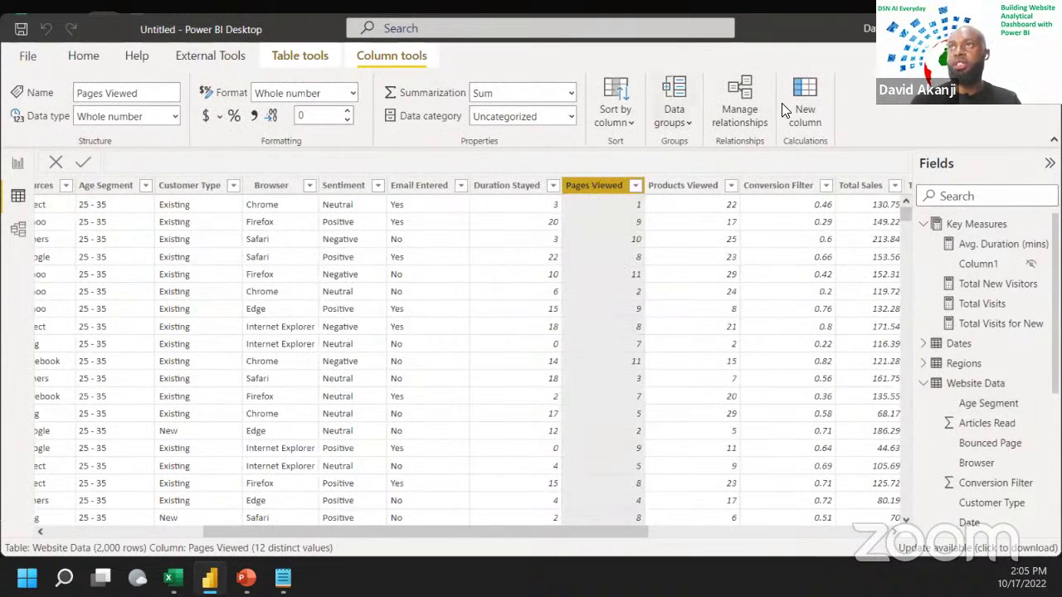
pyautogui.click(85, 55)
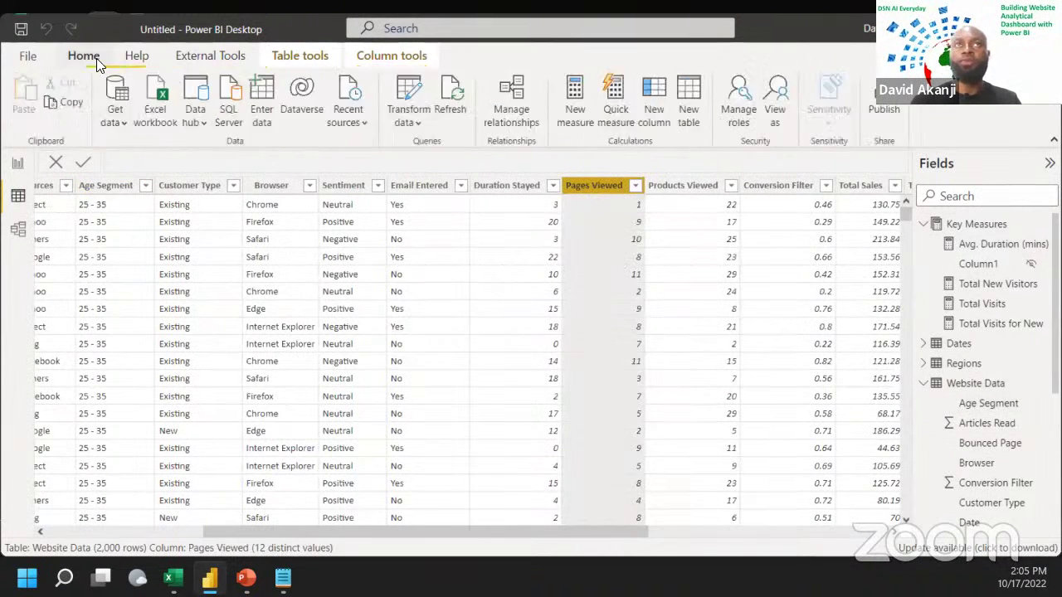
pyautogui.click(575, 105)
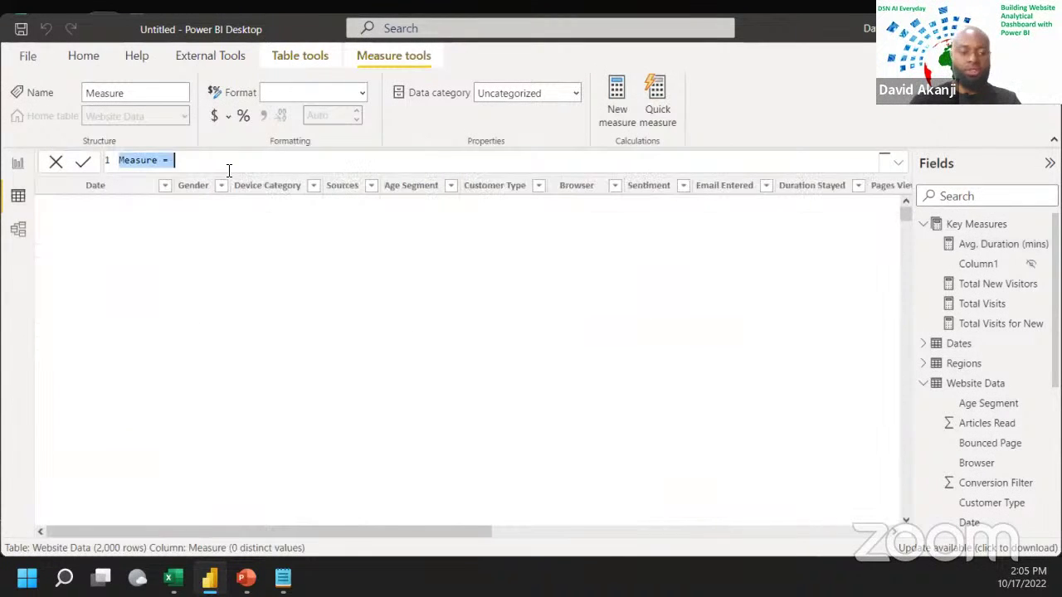
pyautogui.write('Avg')
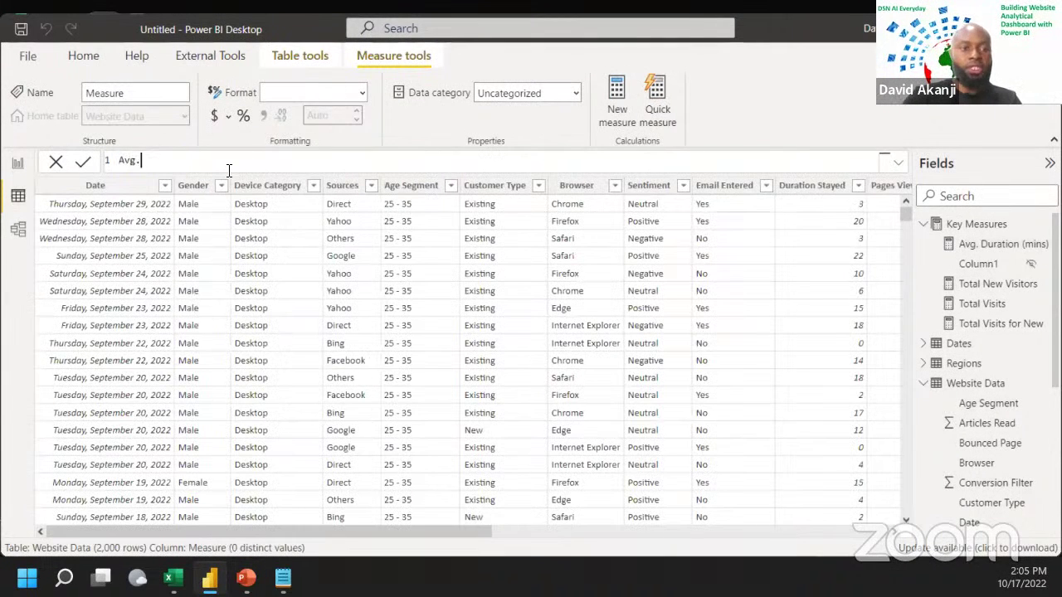
pyautogui.write('. P')
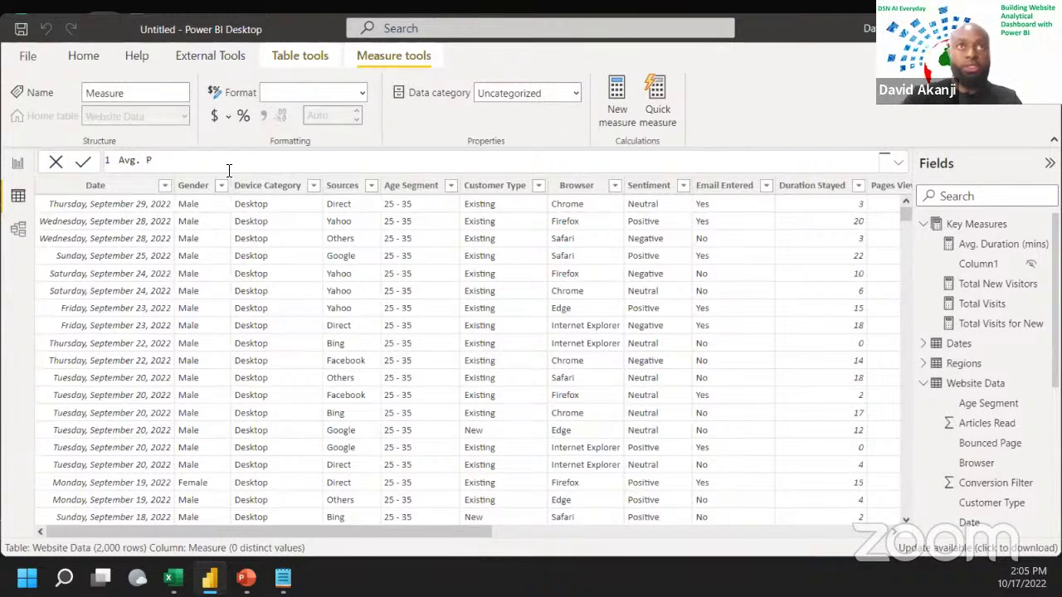
pyautogui.write('ages')
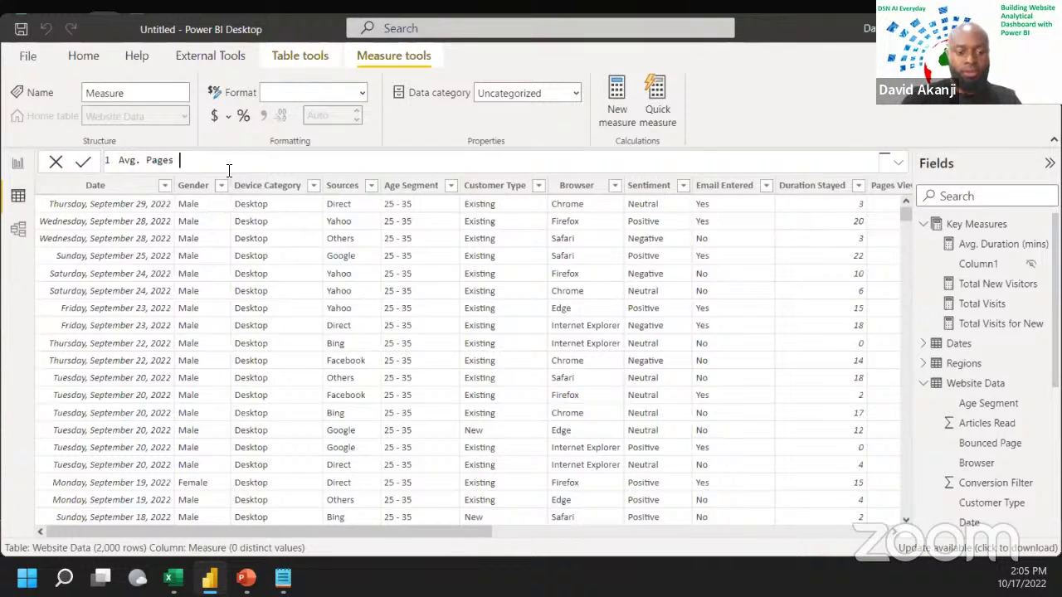
pyautogui.write(' Viewed')
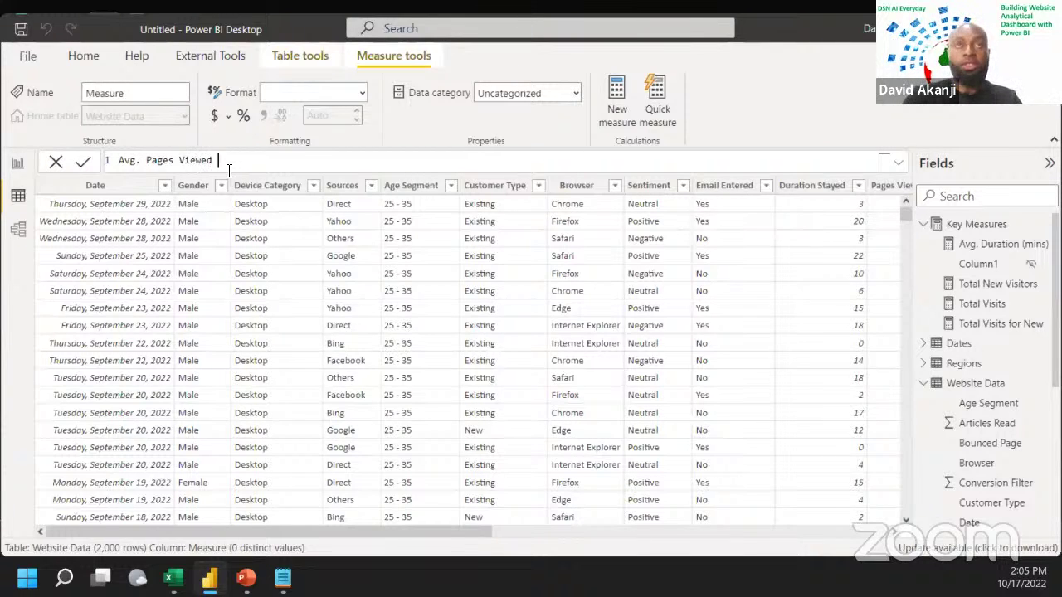
pyautogui.write(' = ')
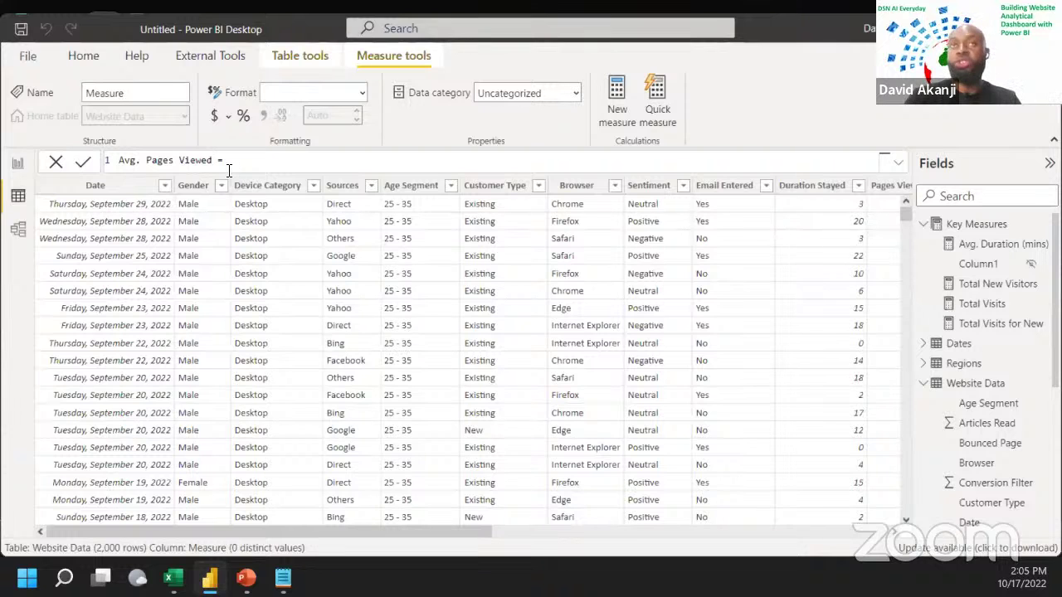
# Step: Define the measure as AVERAGEX('Website Data','Website Data'[Pages Viewed]) and commit it
pyautogui.write('Avera')
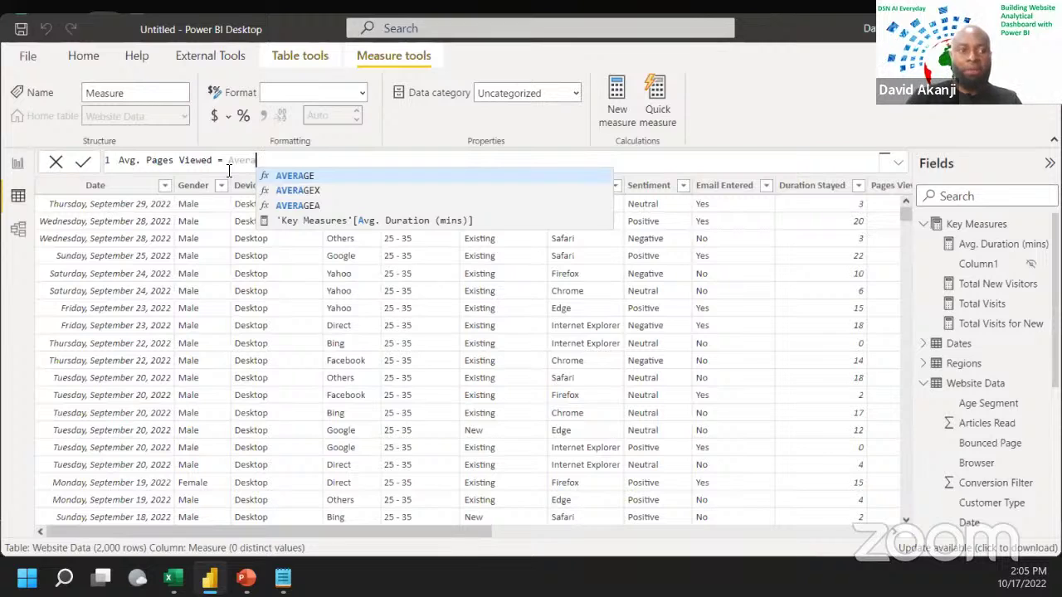
pyautogui.press('Down')
pyautogui.press('Tab')
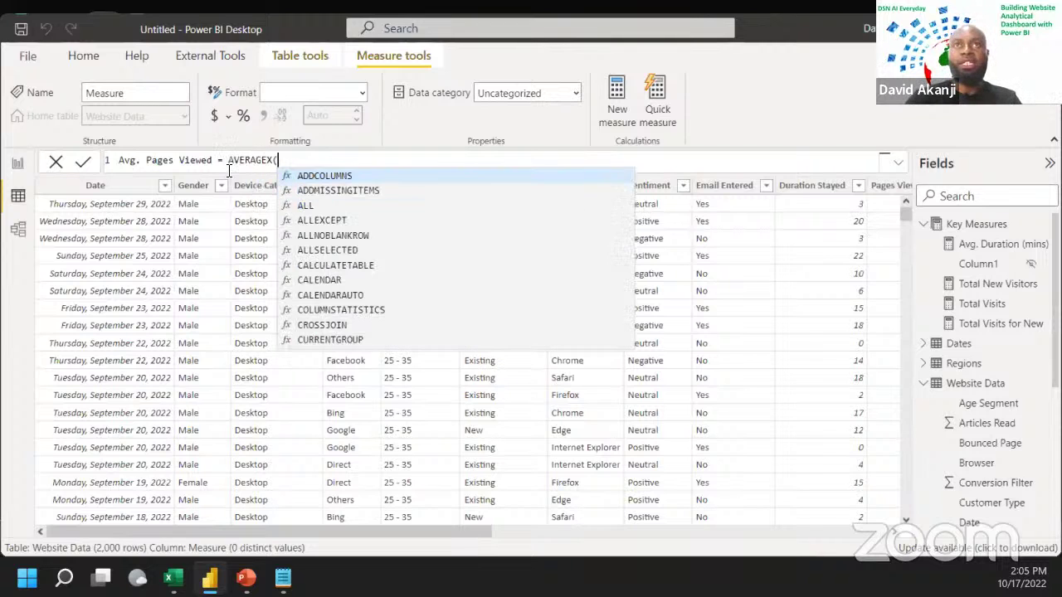
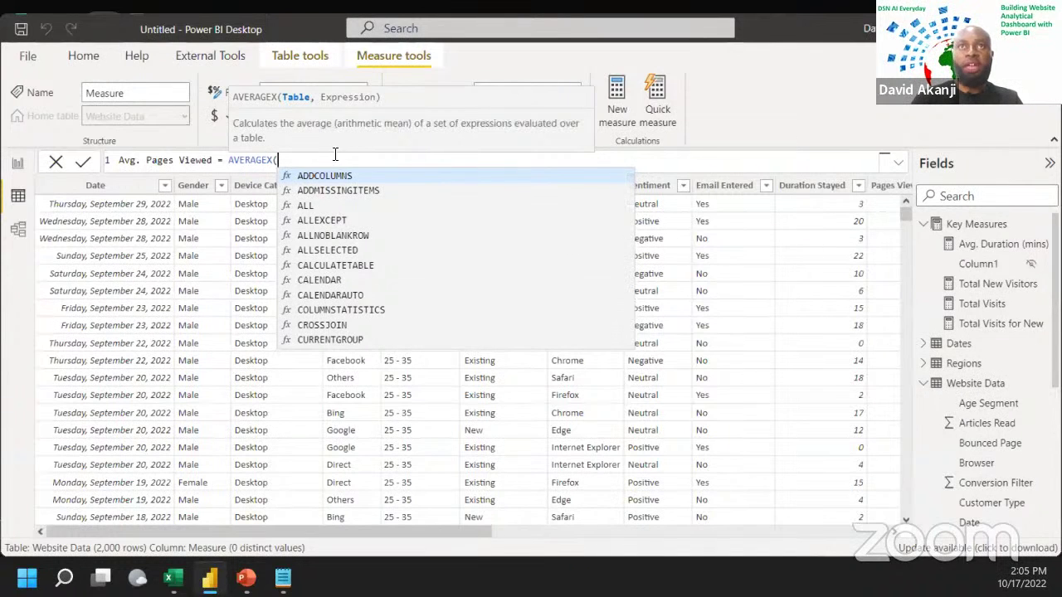
pyautogui.write('web')
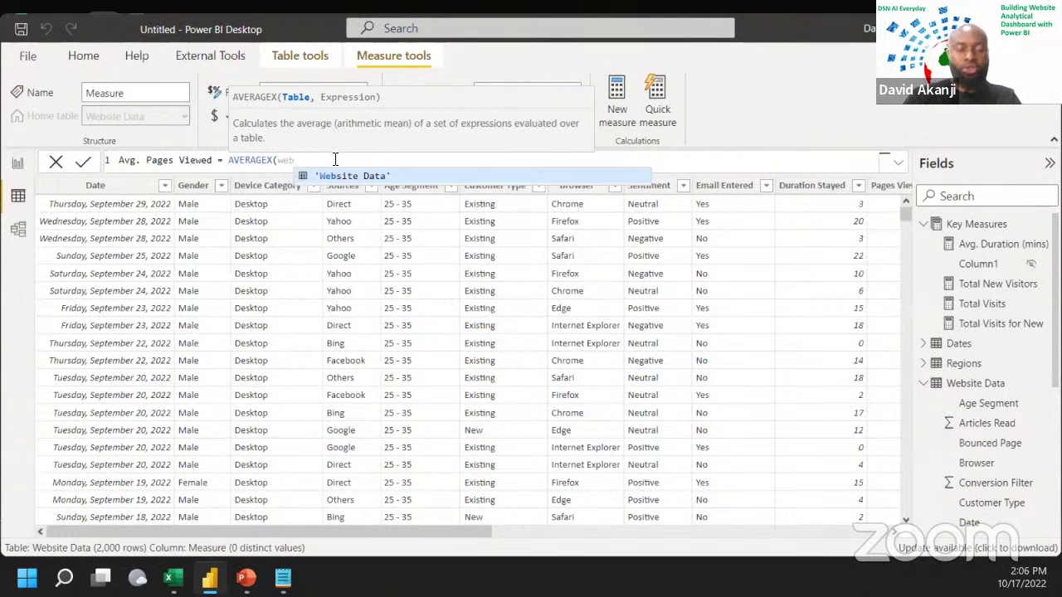
pyautogui.press('Tab')
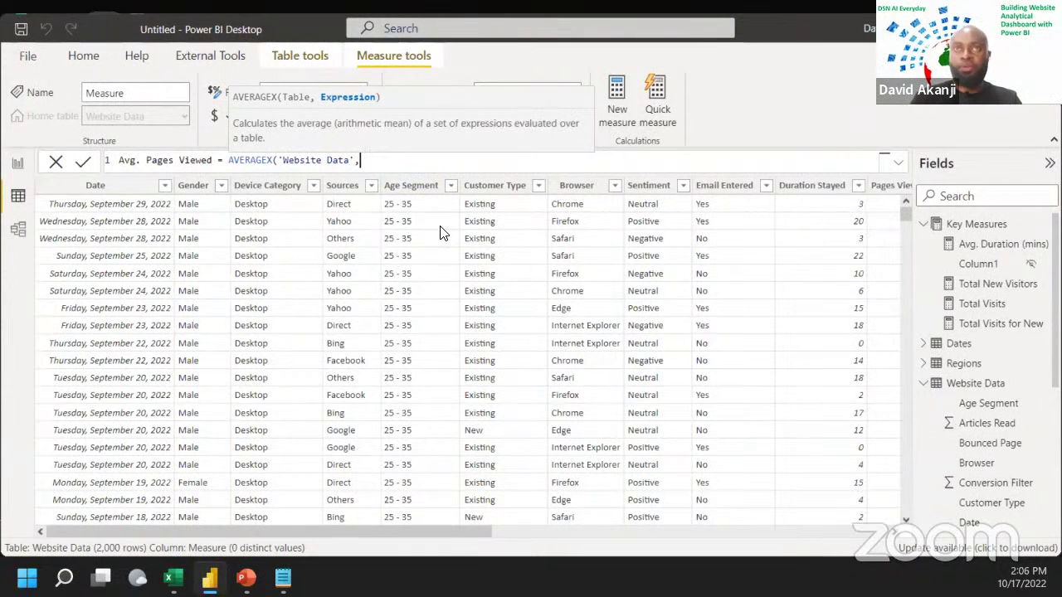
pyautogui.write('page')
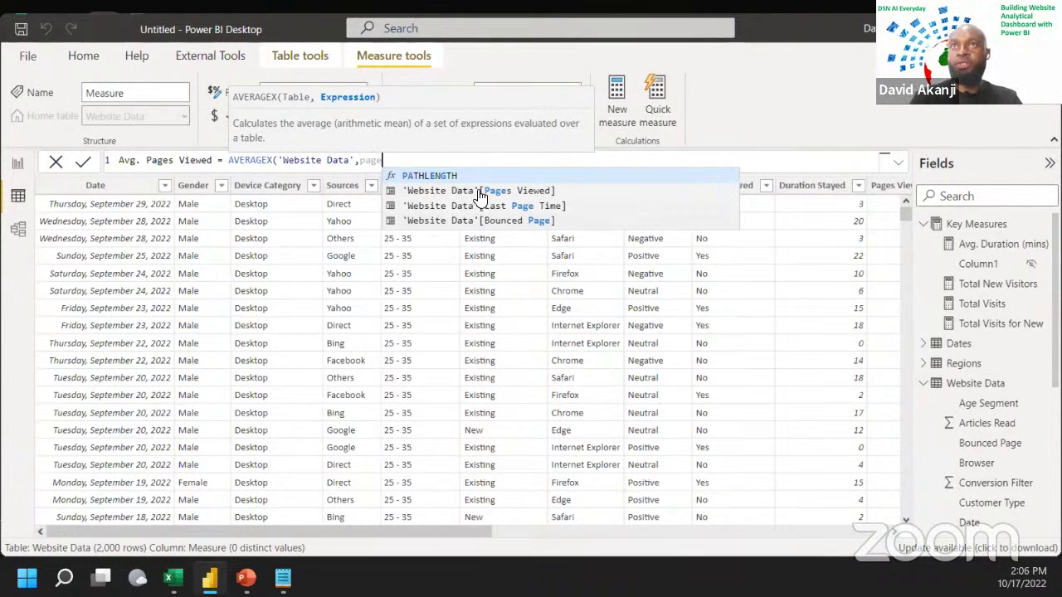
pyautogui.click(479, 196)
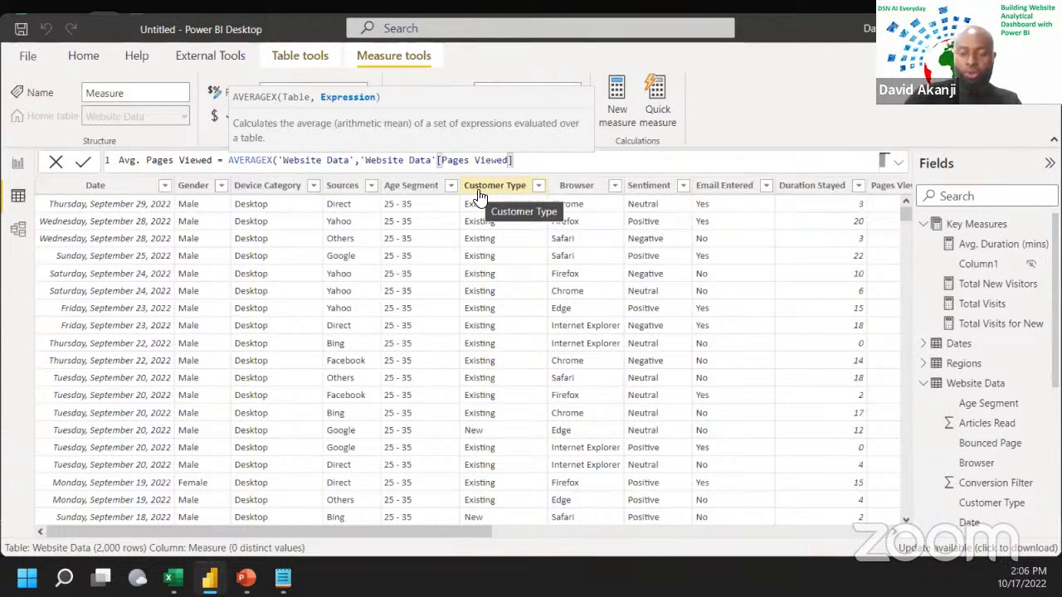
pyautogui.write(')')
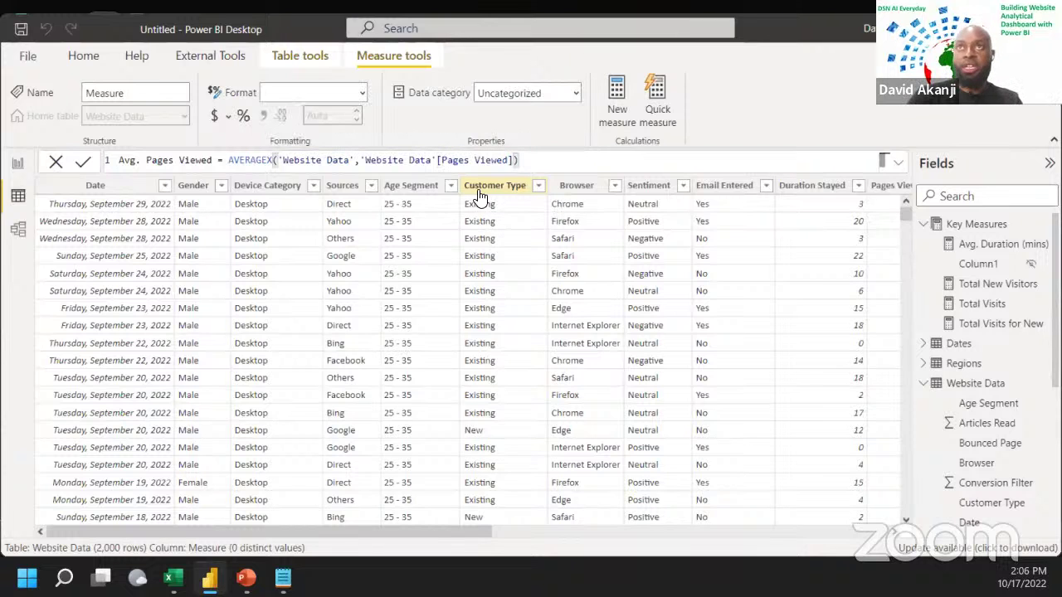
pyautogui.press('Return')
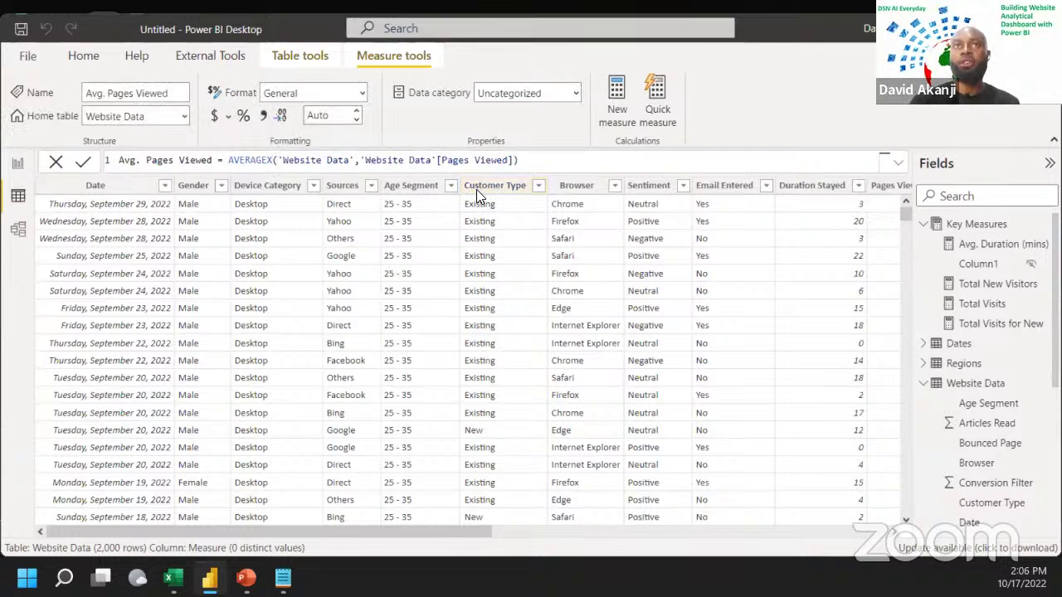
# Step: Change the home table of Avg. Pages Viewed to Key Measures and show the measure in the second Website Performance card
pyautogui.click(17, 162)
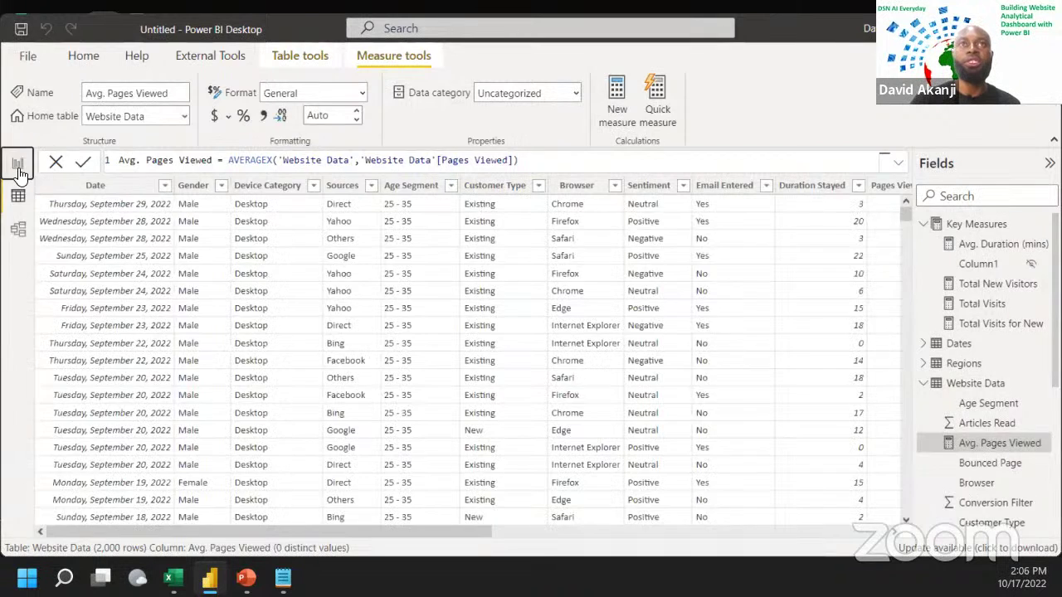
pyautogui.click(279, 216)
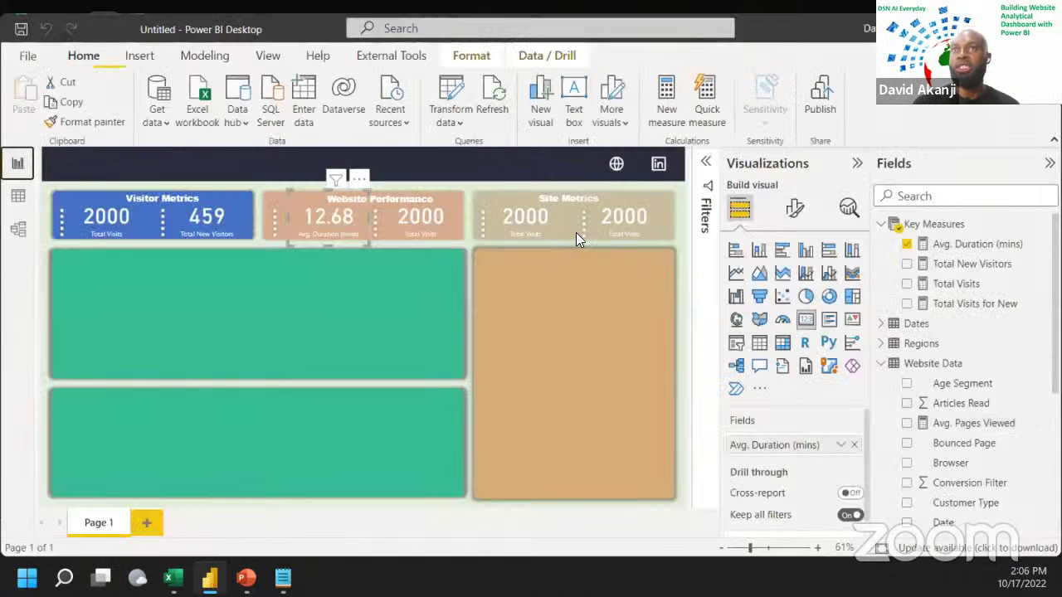
pyautogui.click(399, 221)
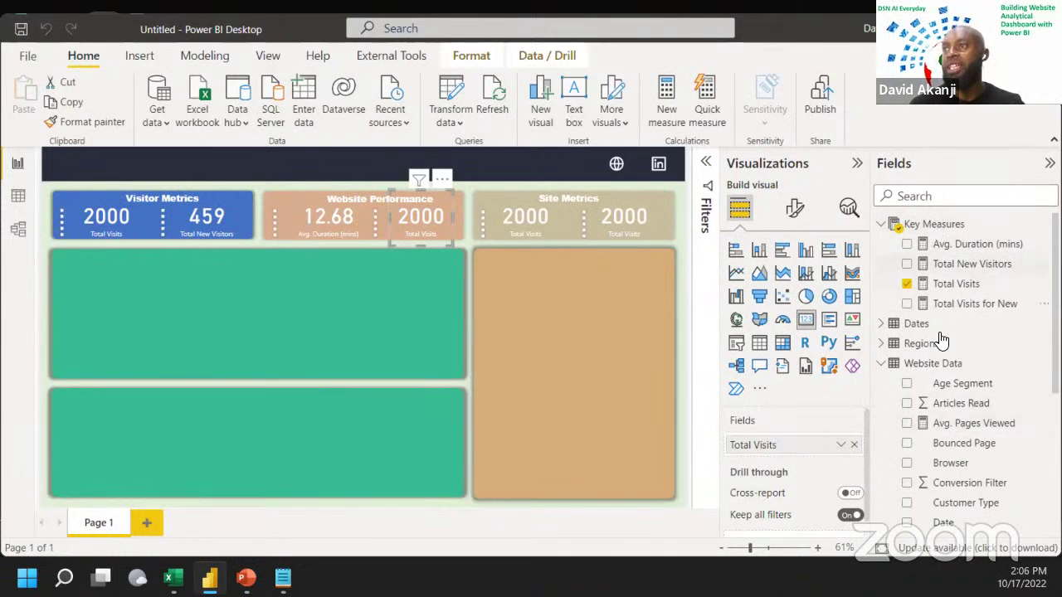
pyautogui.click(946, 229)
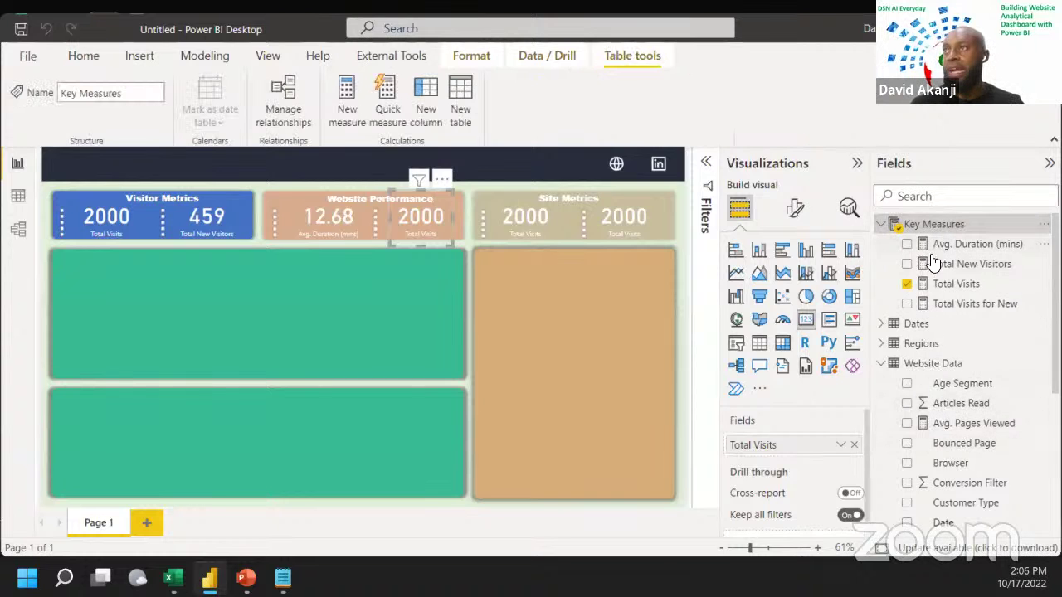
pyautogui.click(939, 425)
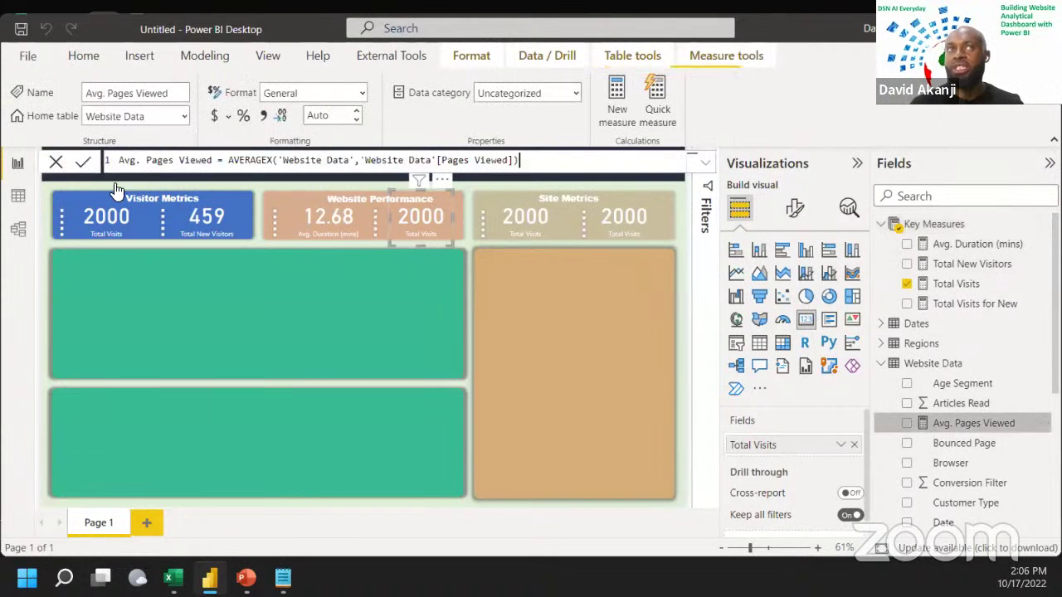
pyautogui.click(166, 93)
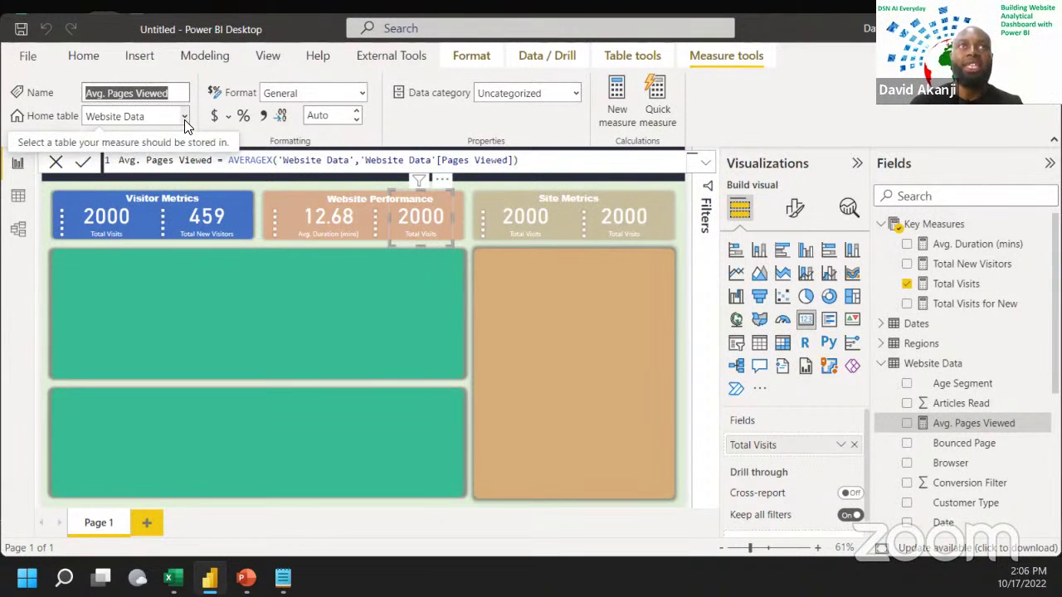
pyautogui.click(184, 121)
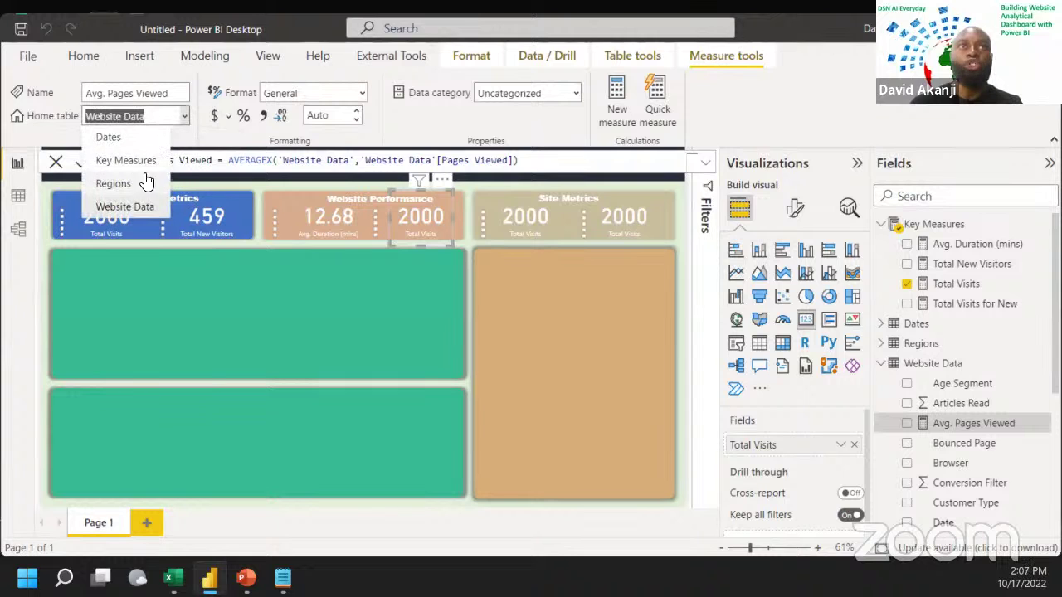
pyautogui.click(122, 164)
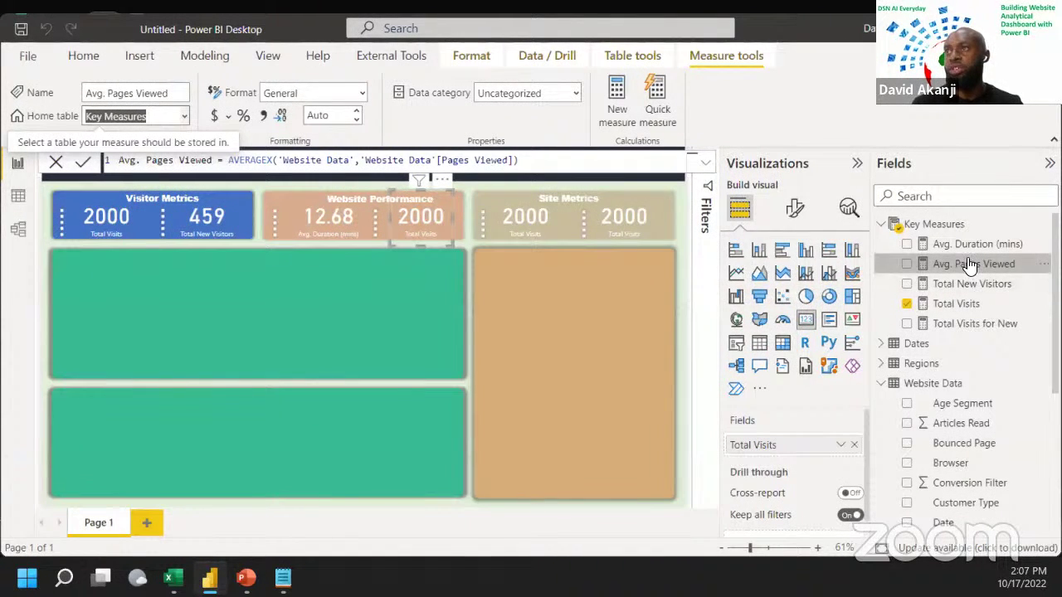
pyautogui.moveTo(969, 263); pyautogui.dragTo(799, 449)
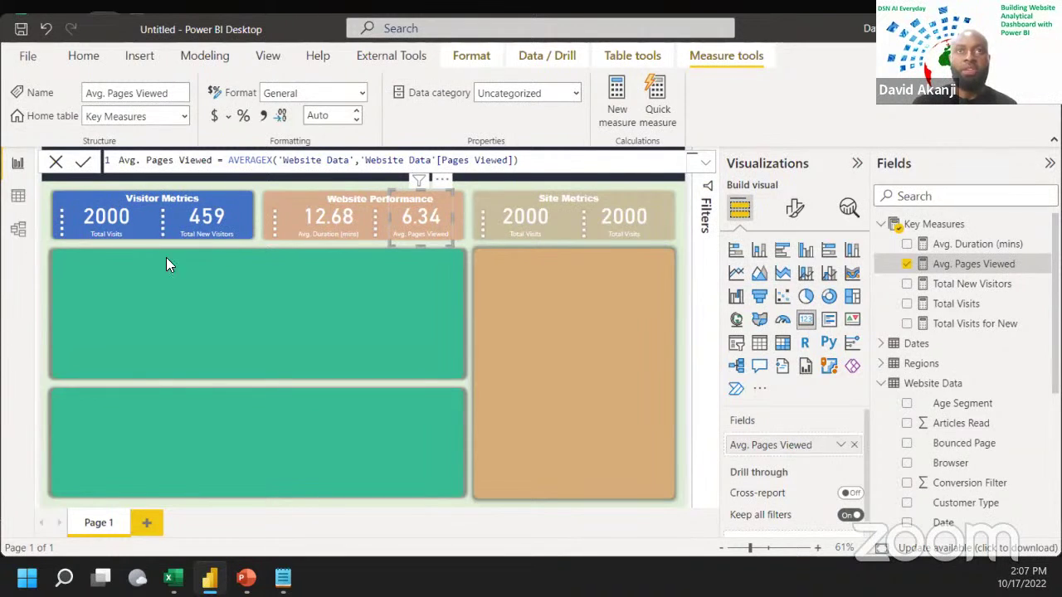
# Step: Examine the distinct values of the Email Entered column in the Website Data table and return to the report page
pyautogui.click(19, 196)
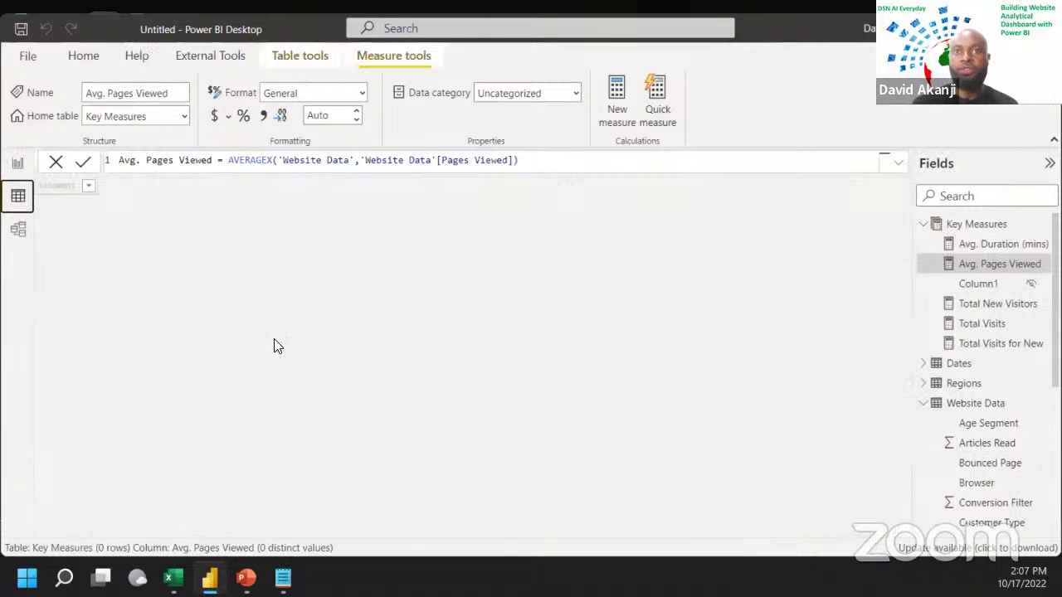
pyautogui.click(974, 405)
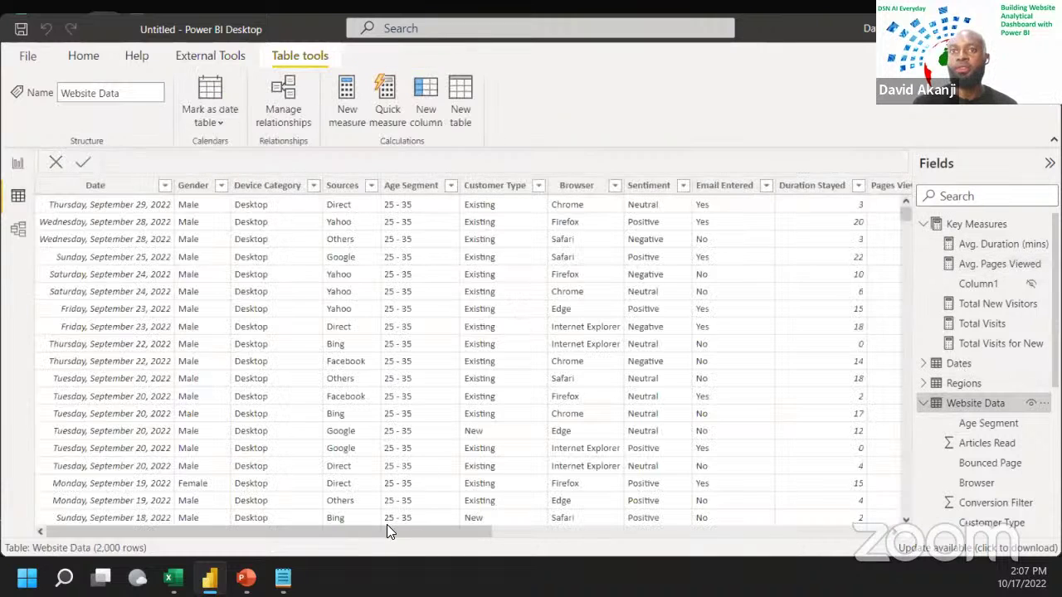
pyautogui.moveTo(387, 529); pyautogui.dragTo(503, 557)
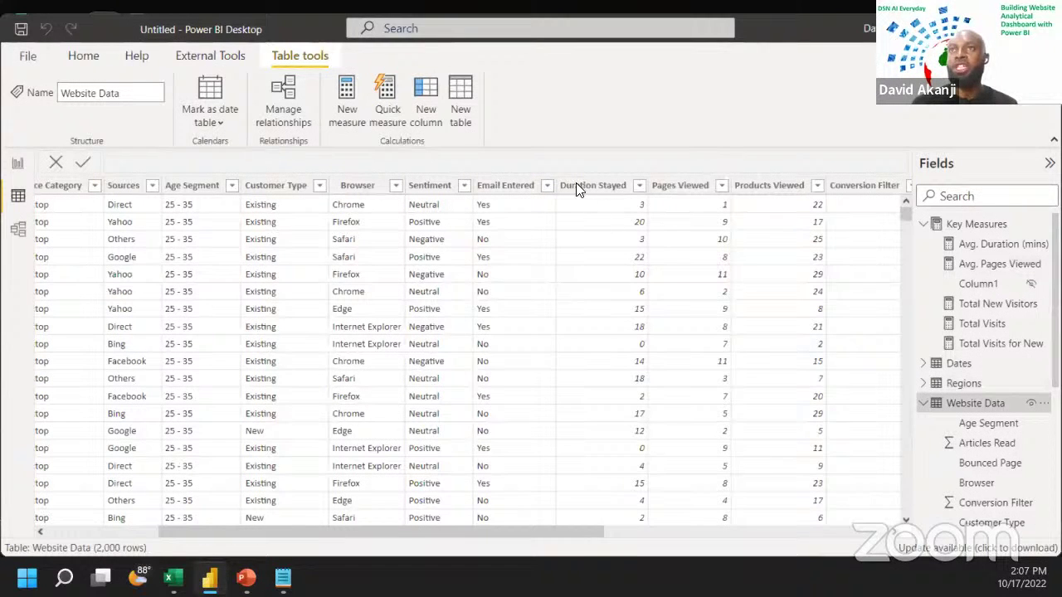
pyautogui.moveTo(554, 185); pyautogui.dragTo(549, 187)
pyautogui.click(548, 186)
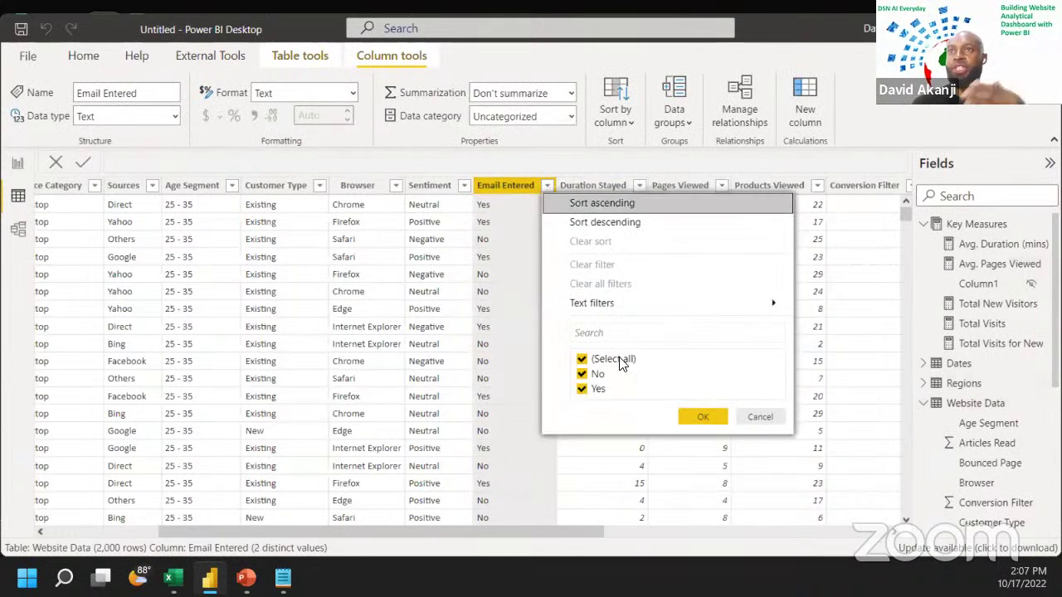
pyautogui.click(757, 417)
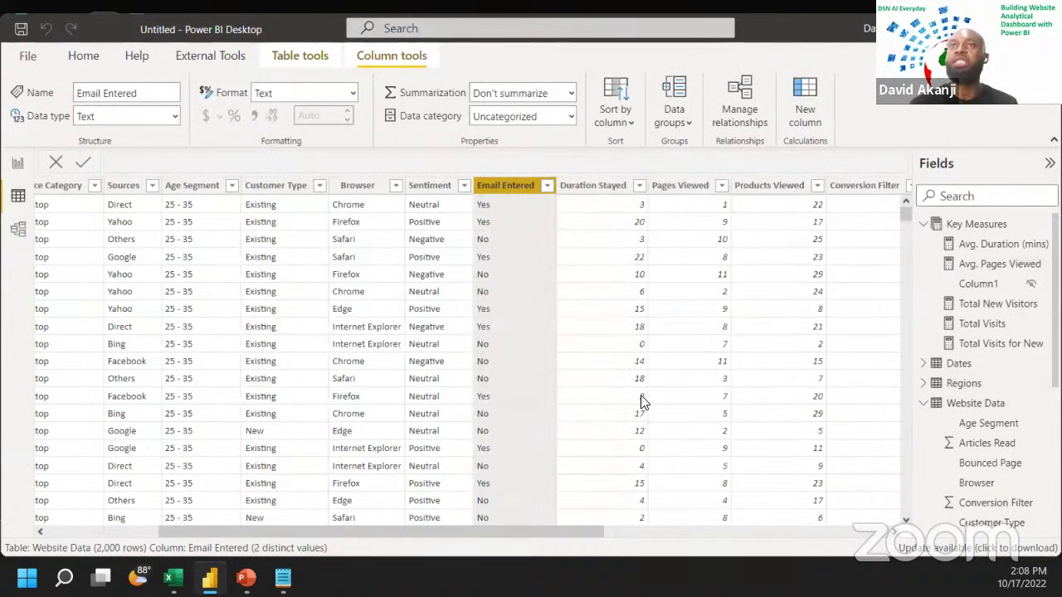
pyautogui.click(15, 166)
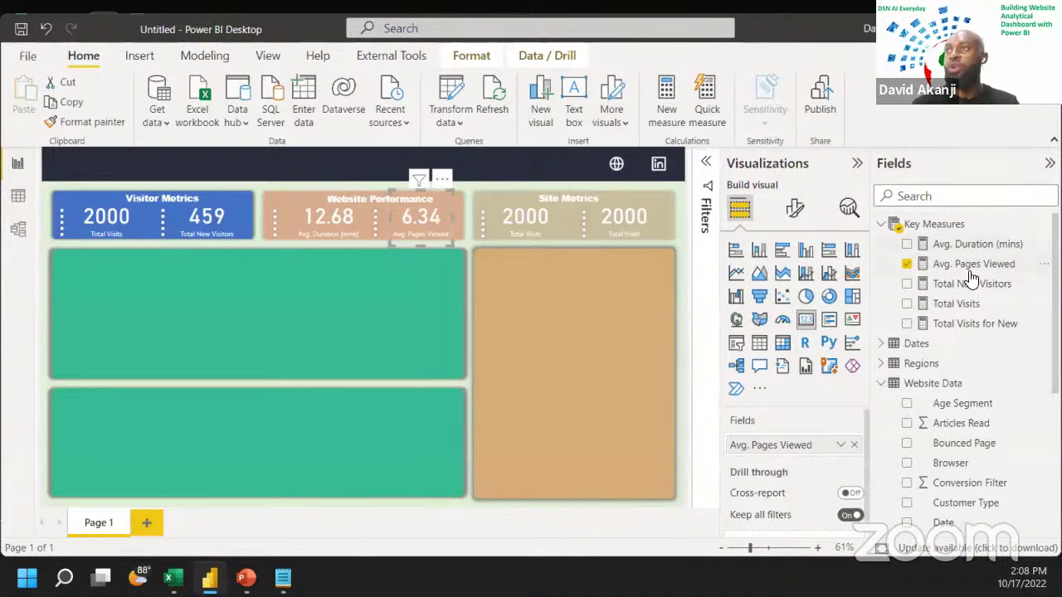
# Step: Create an Emails Captured measure in Key Measures as COUNTROWS(FILTER('Website Data','Website Data'[Email Entered] = "Yes"))
pyautogui.click(959, 330)
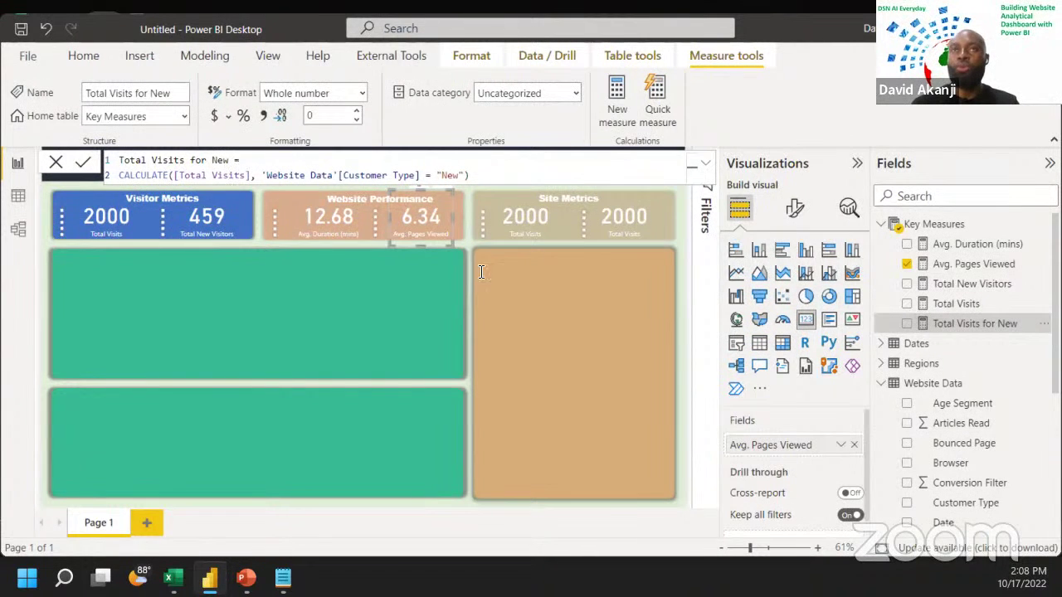
pyautogui.click(985, 285)
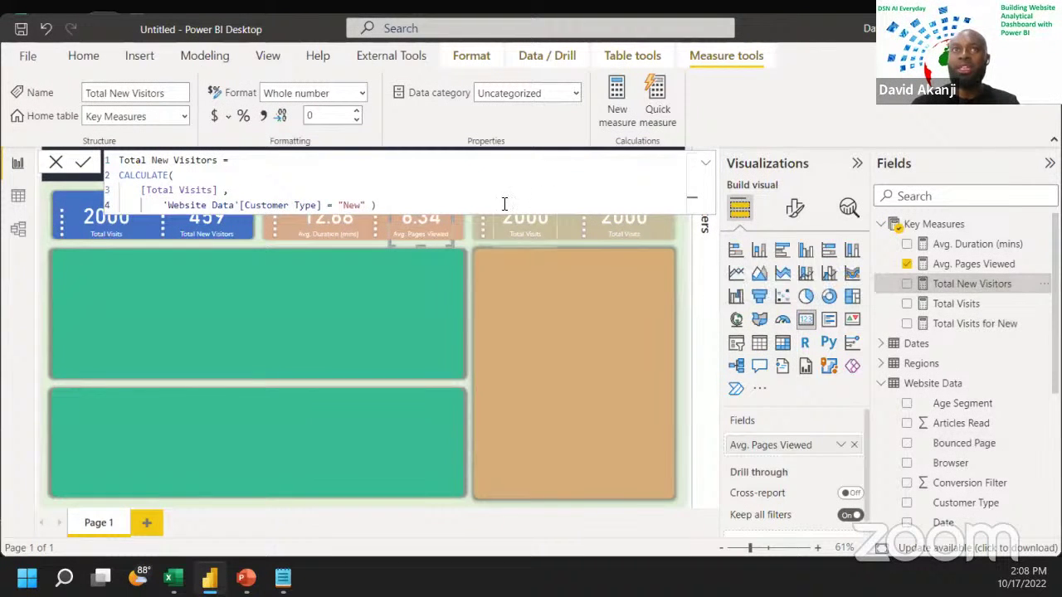
pyautogui.click(683, 274)
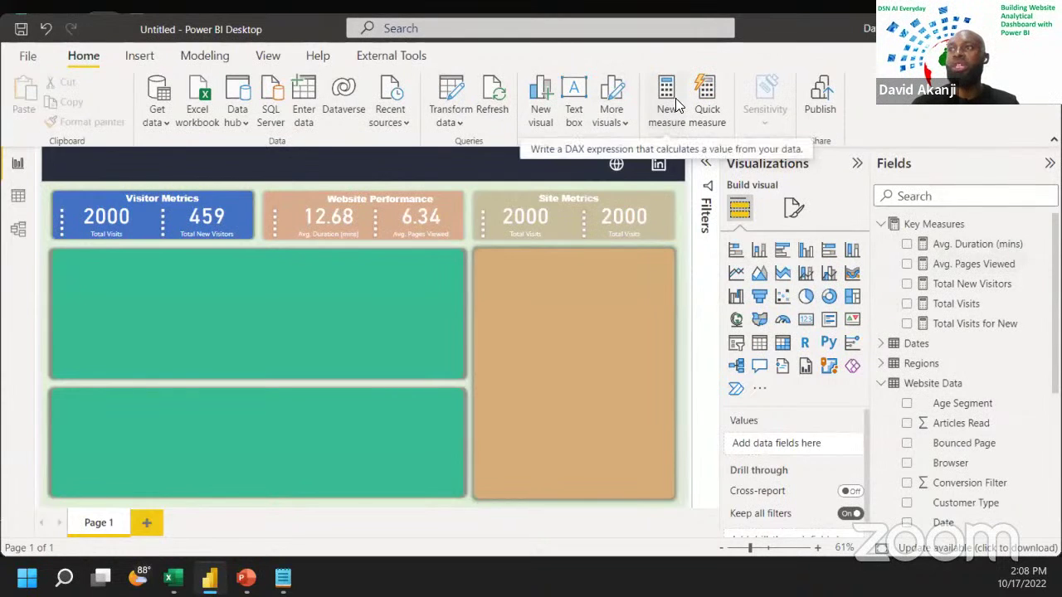
pyautogui.click(897, 224)
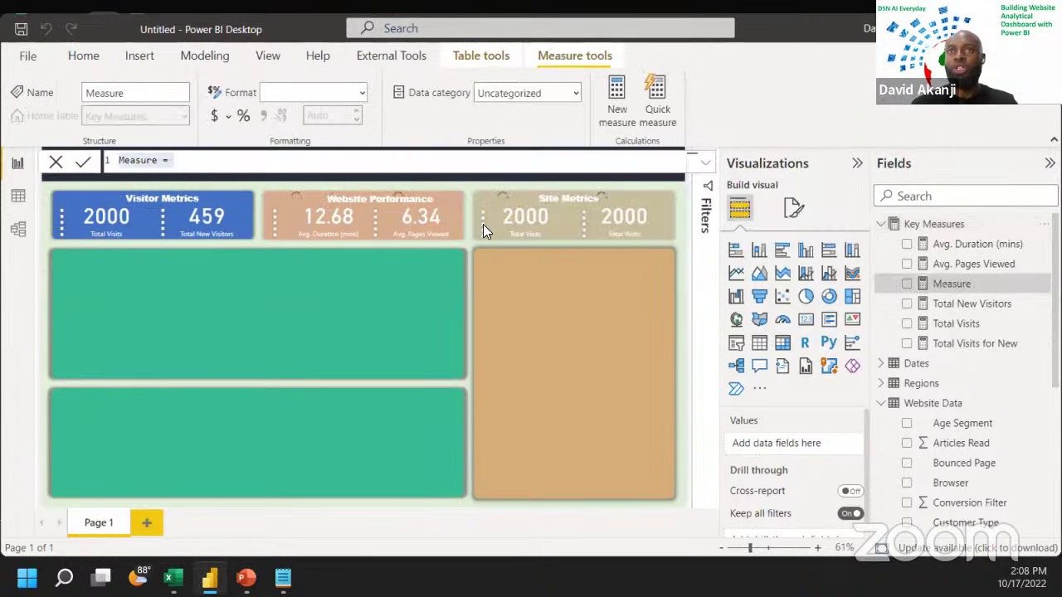
pyautogui.write('Emails Captured = COUNTROWS(     FILTER(         \'Website Data\' ,             \'Website Data\'[Email Entered] = "Yes" ))')
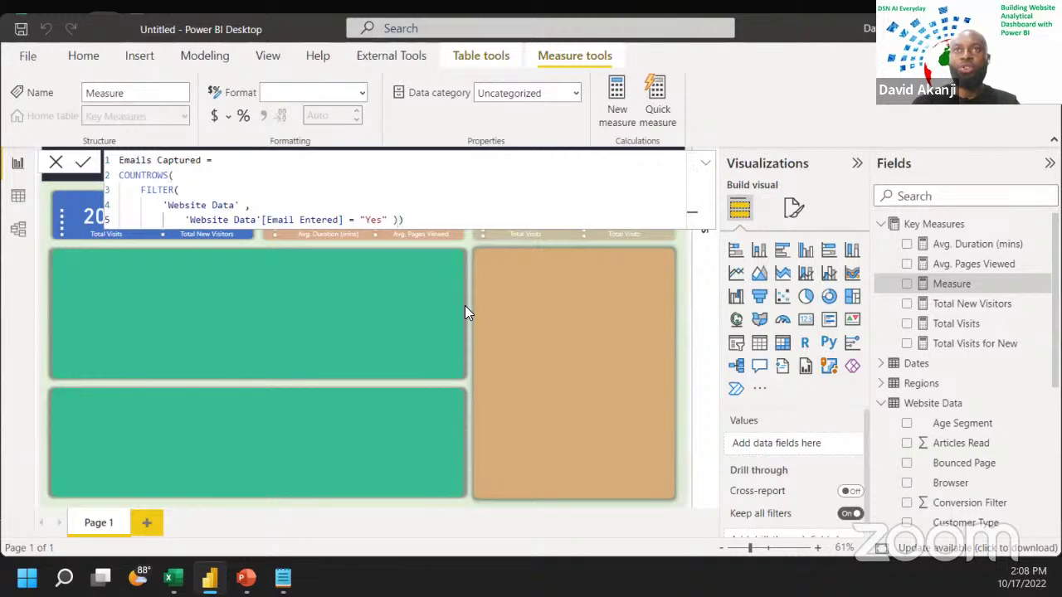
pyautogui.press('Return')
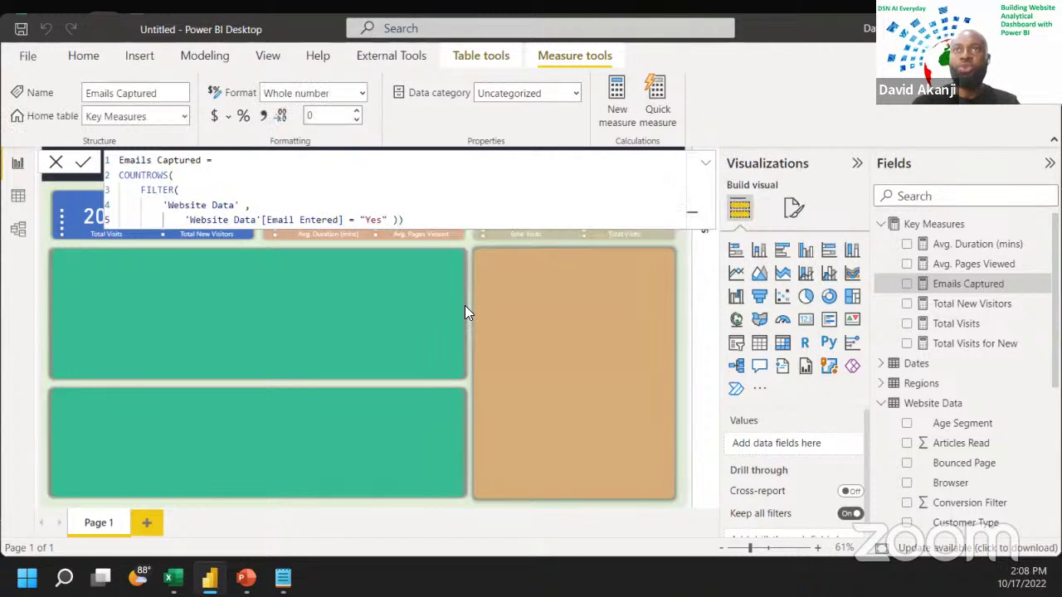
pyautogui.click(468, 246)
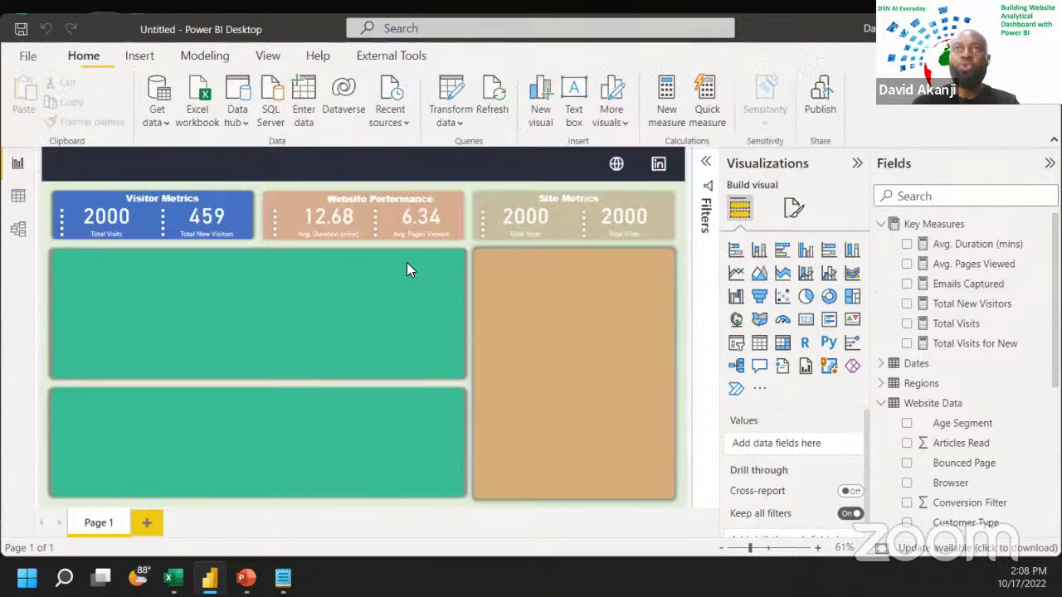
# Step: Duplicate the Avg. Pages Viewed card onto the orange panel and make the copy show Emails Captured instead
pyautogui.click(420, 230)
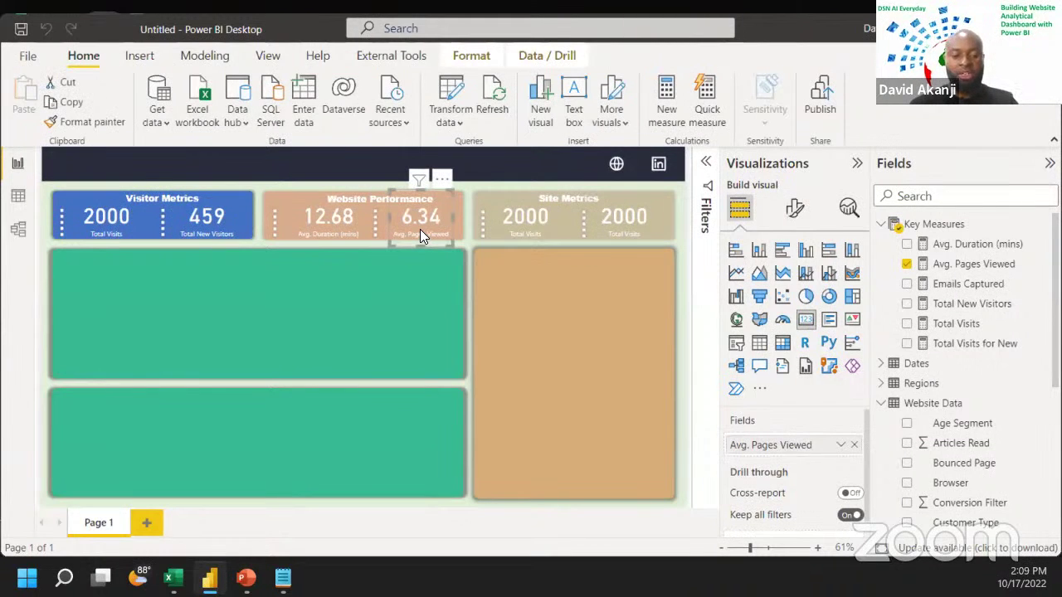
pyautogui.moveTo(420, 229); pyautogui.dragTo(581, 328)
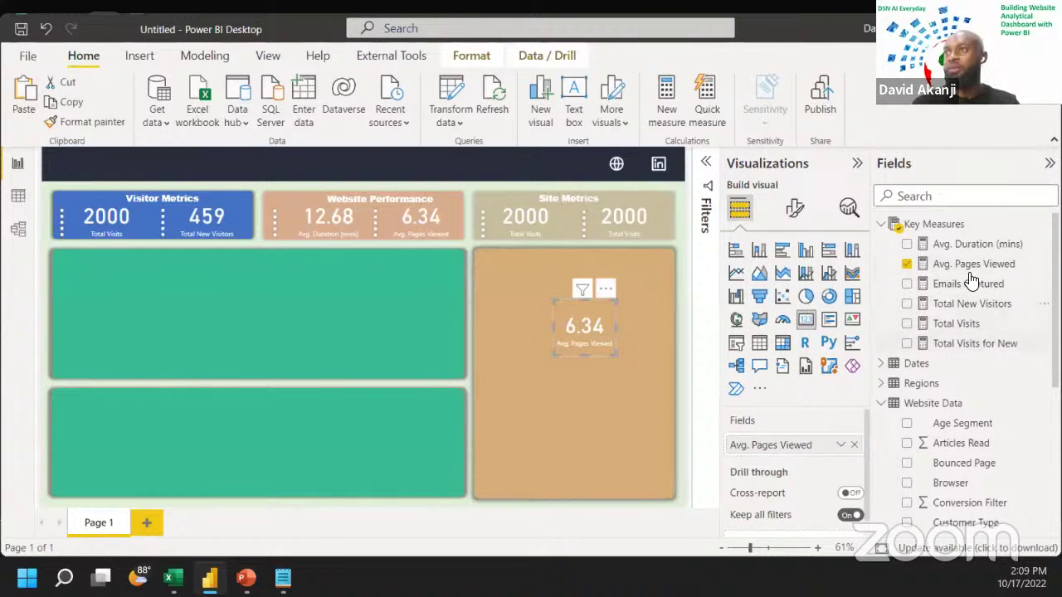
pyautogui.moveTo(955, 290); pyautogui.dragTo(803, 447)
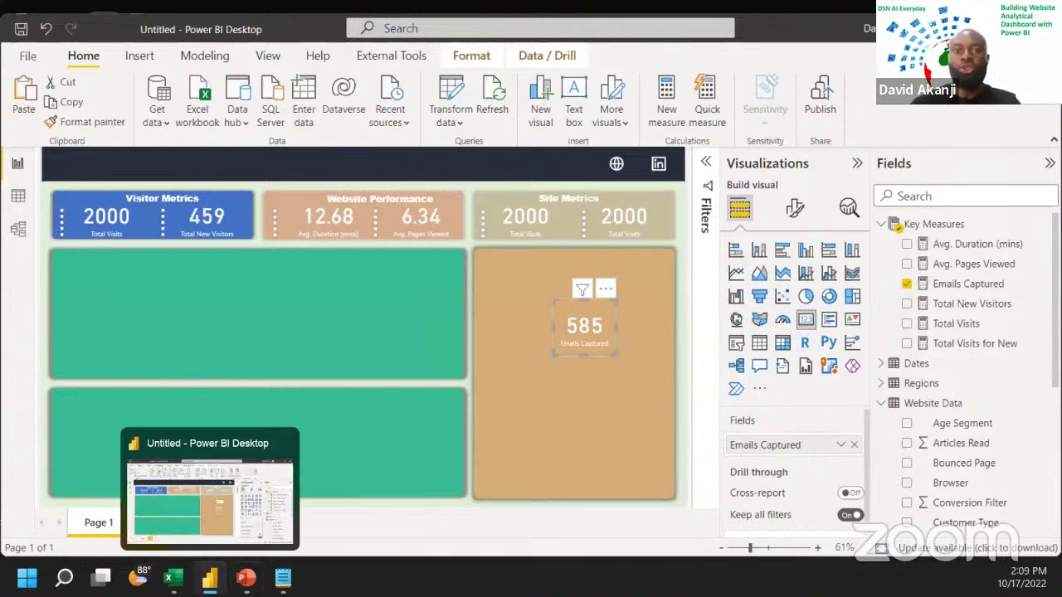
# Step: Check the Email Capture Ratio expression on the PowerPoint slide and create that measure in Key Measures as DIVIDE([Emails Captured], [Total Visits], 0)
pyautogui.moveTo(246, 578)
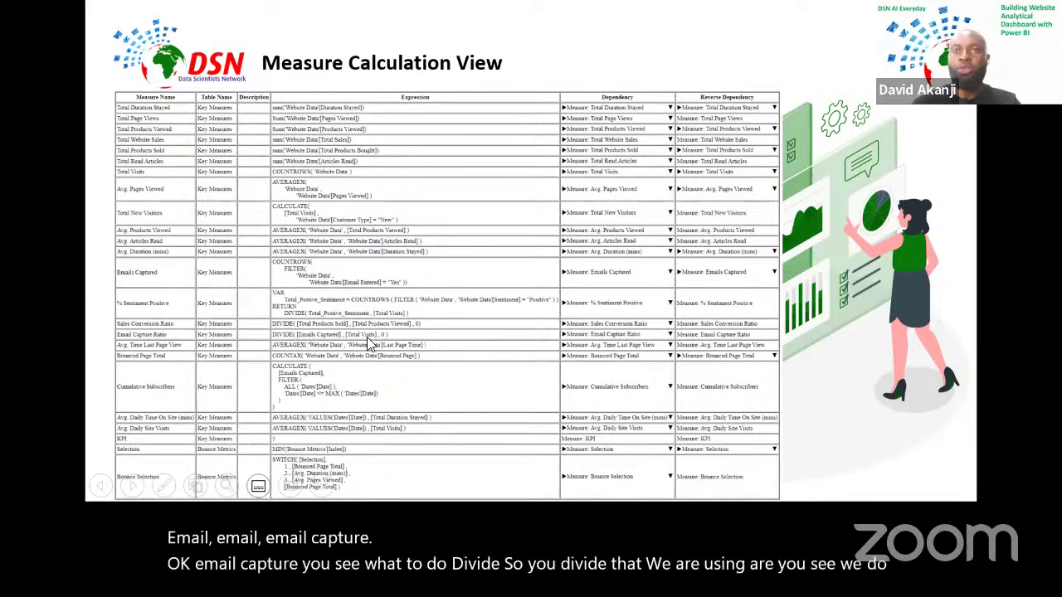
pyautogui.hotkey('alt', 'Tab')
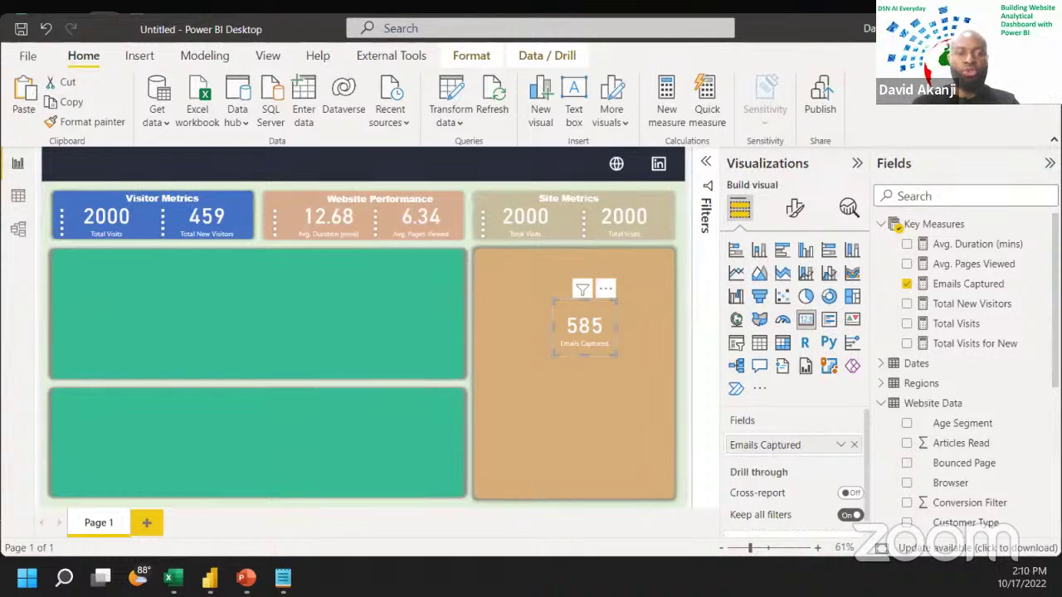
pyautogui.click(963, 284)
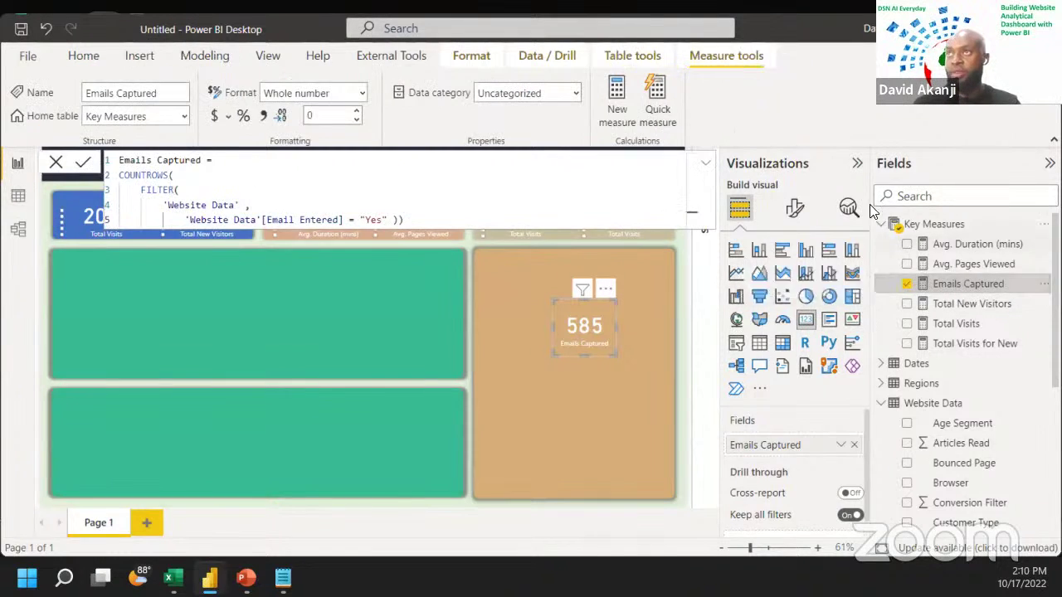
pyautogui.click(617, 101)
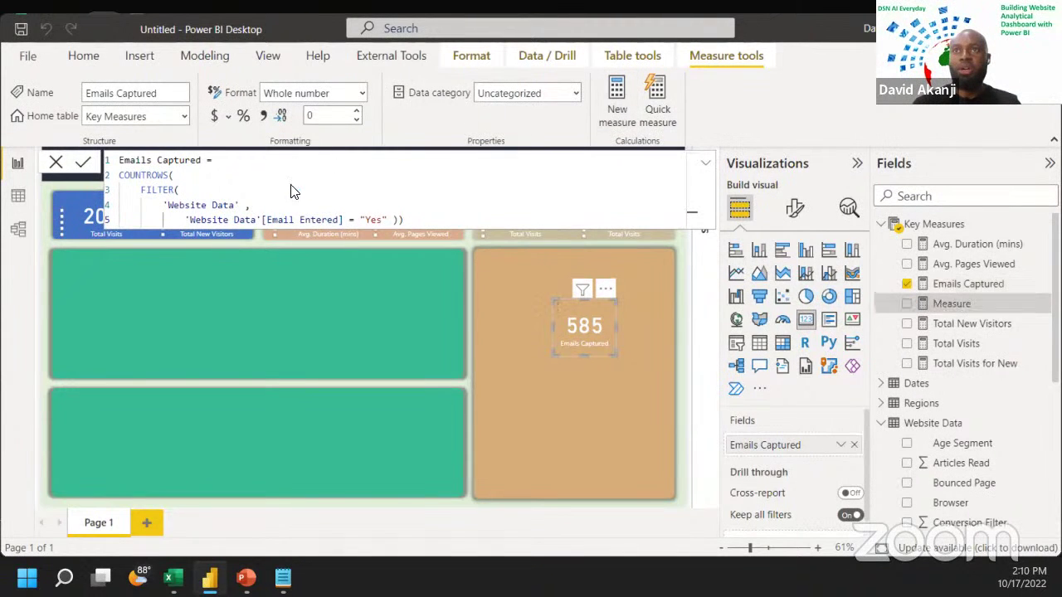
pyautogui.hotkey('ctrl', 'a')
pyautogui.write('Email Capture Ratio = DIVIDE( [Emails Captured] , [Total Visits] , 0 )')
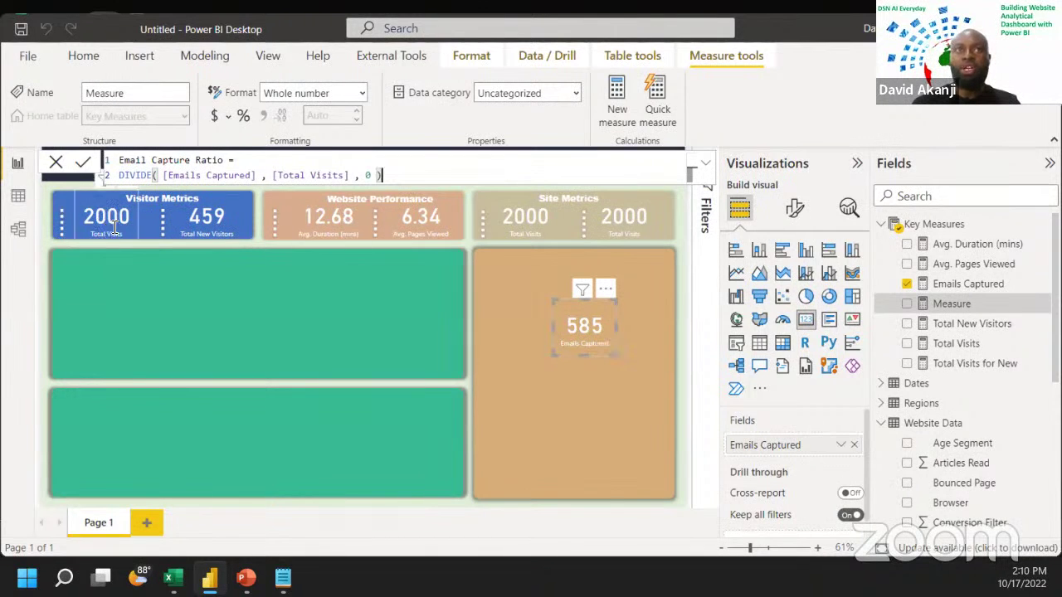
pyautogui.click(338, 274)
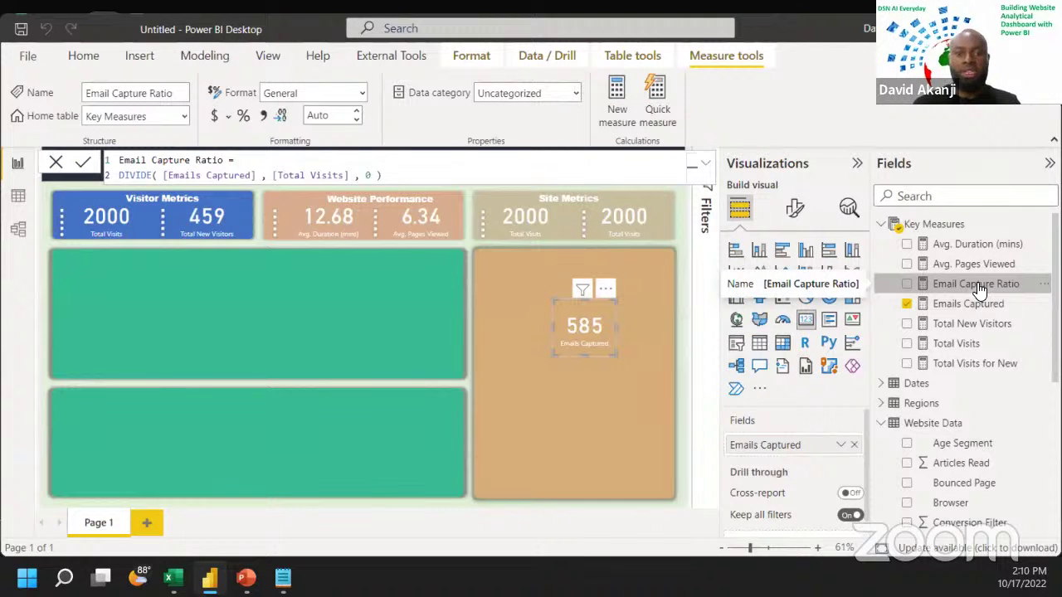
# Step: Replace Total Visits with Email Capture Ratio in the first Site Metrics card
pyautogui.moveTo(981, 290)
pyautogui.mouseDown()
pyautogui.moveTo(796, 271)
pyautogui.moveTo(682, 276)
pyautogui.moveTo(526, 218)
pyautogui.moveTo(764, 323)
pyautogui.moveTo(916, 277)
pyautogui.moveTo(1019, 292)
pyautogui.moveTo(996, 289)
pyautogui.mouseUp()
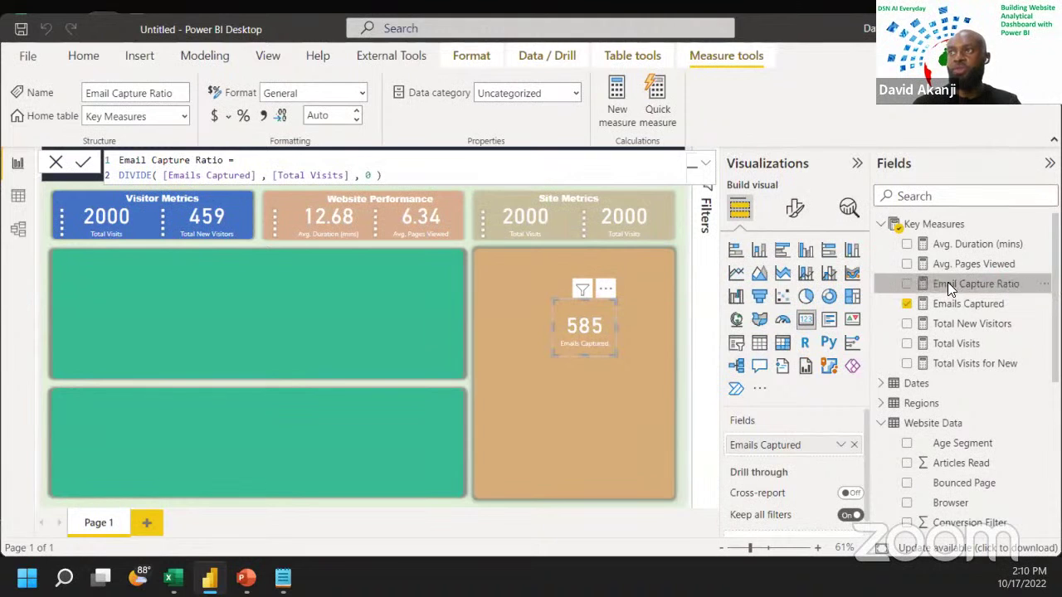
pyautogui.click(526, 212)
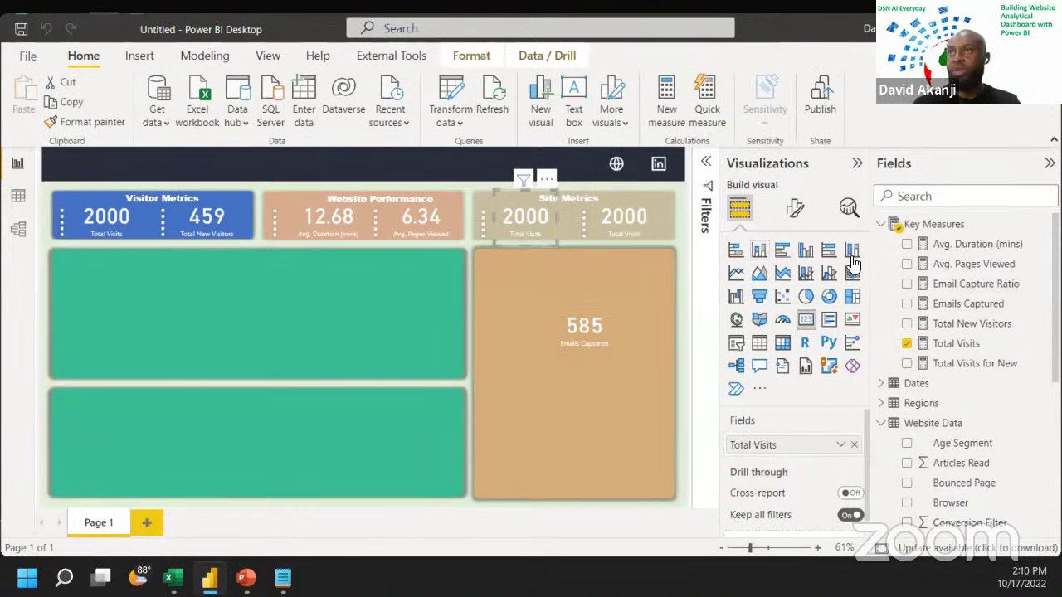
pyautogui.moveTo(991, 286); pyautogui.dragTo(810, 453)
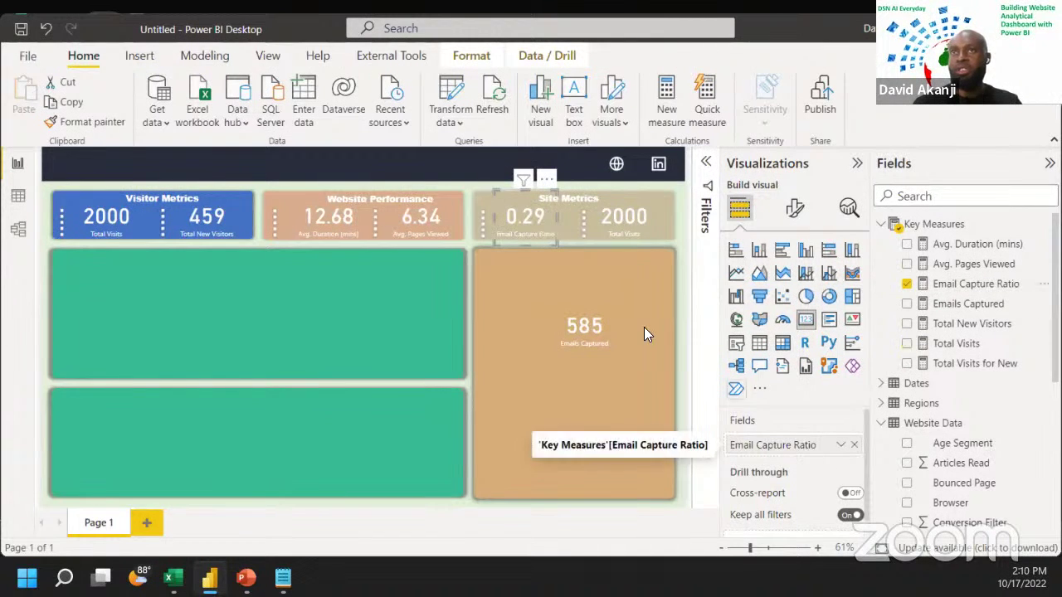
# Step: Format the Email Capture Ratio measure as a percentage with 1 decimal place
pyautogui.click(961, 284)
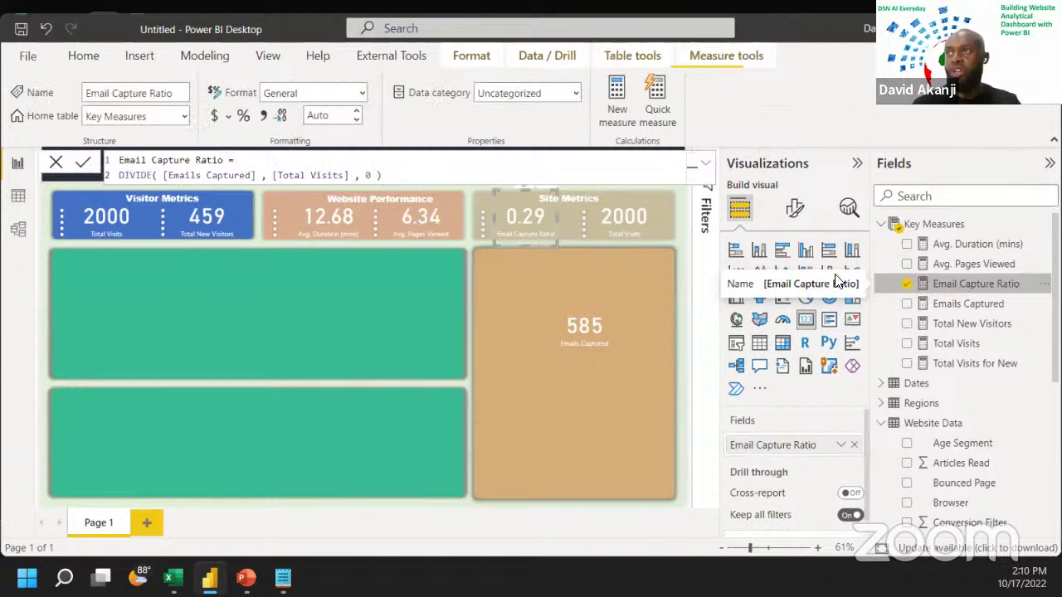
pyautogui.click(243, 116)
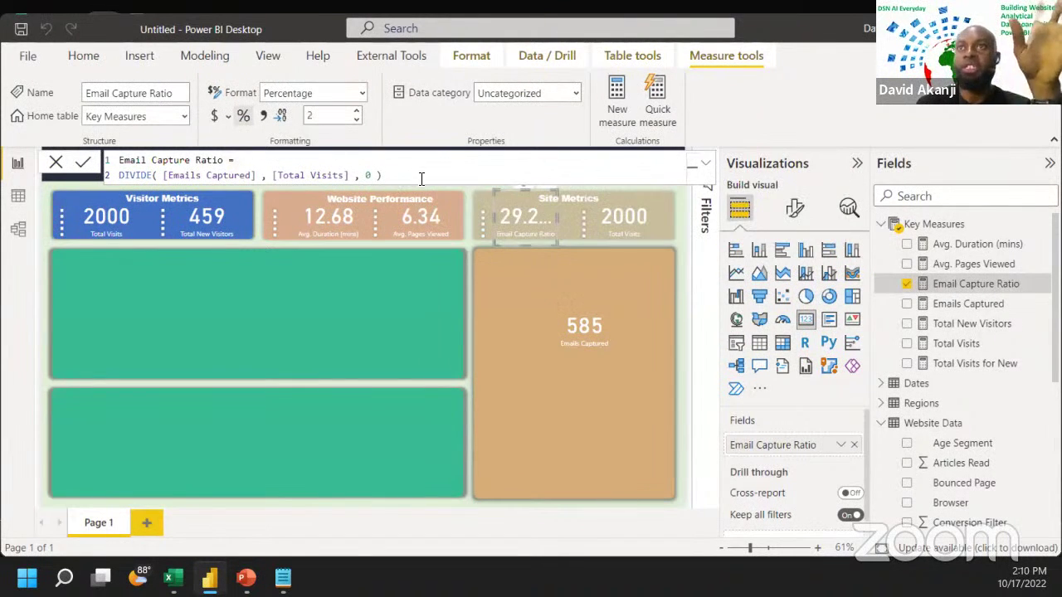
pyautogui.click(357, 122)
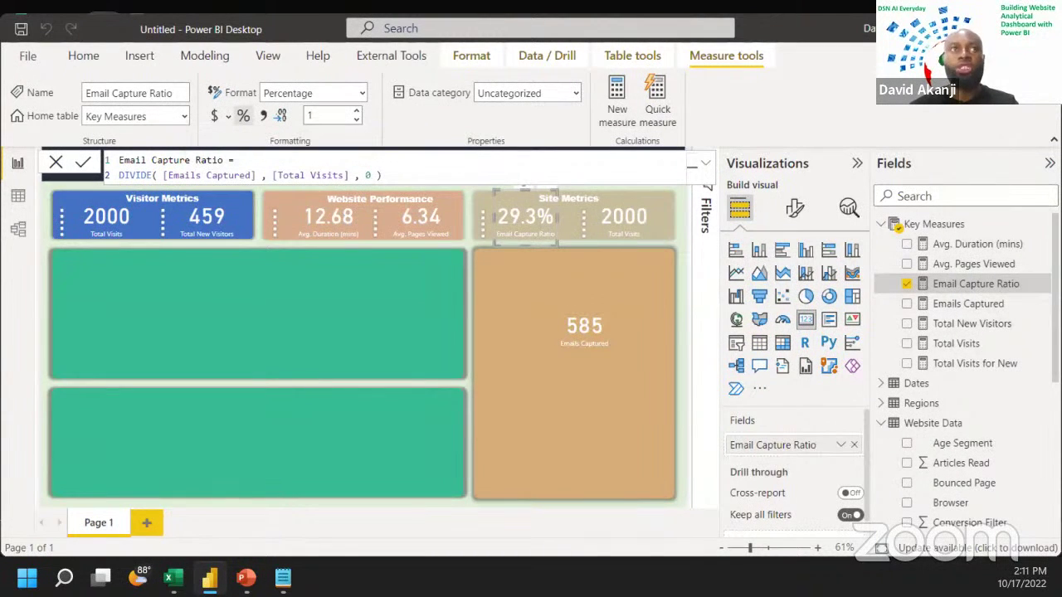
# Step: Review the Website Data columns and create an Avg. Articles Read measure in Key Measures as AVERAGEX('Website Data','Website Data'[Articles Read])
pyautogui.click(18, 197)
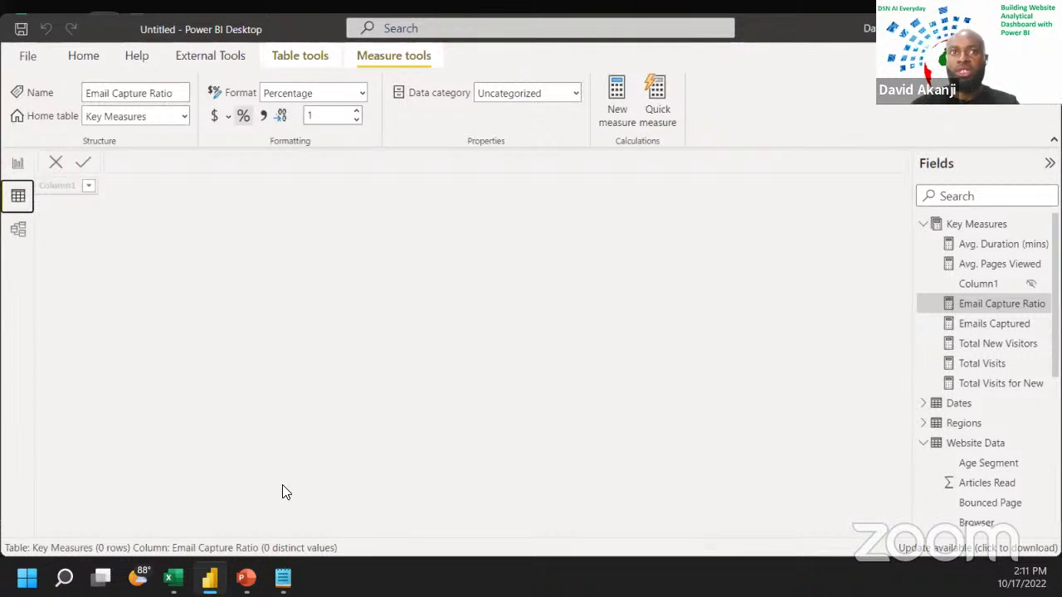
pyautogui.click(965, 446)
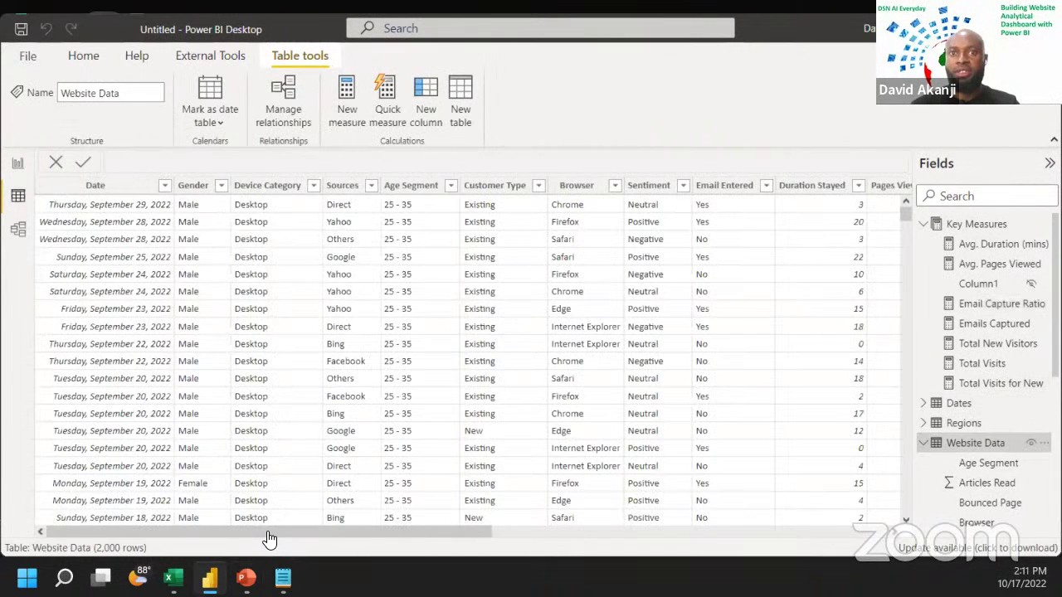
pyautogui.moveTo(268, 534); pyautogui.dragTo(670, 534)
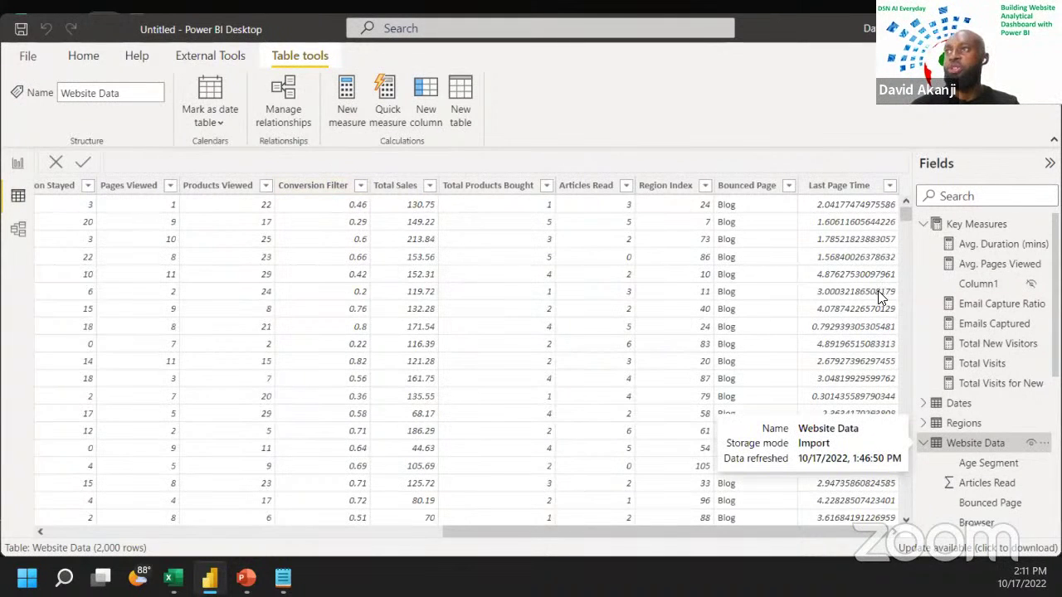
pyautogui.click(961, 225)
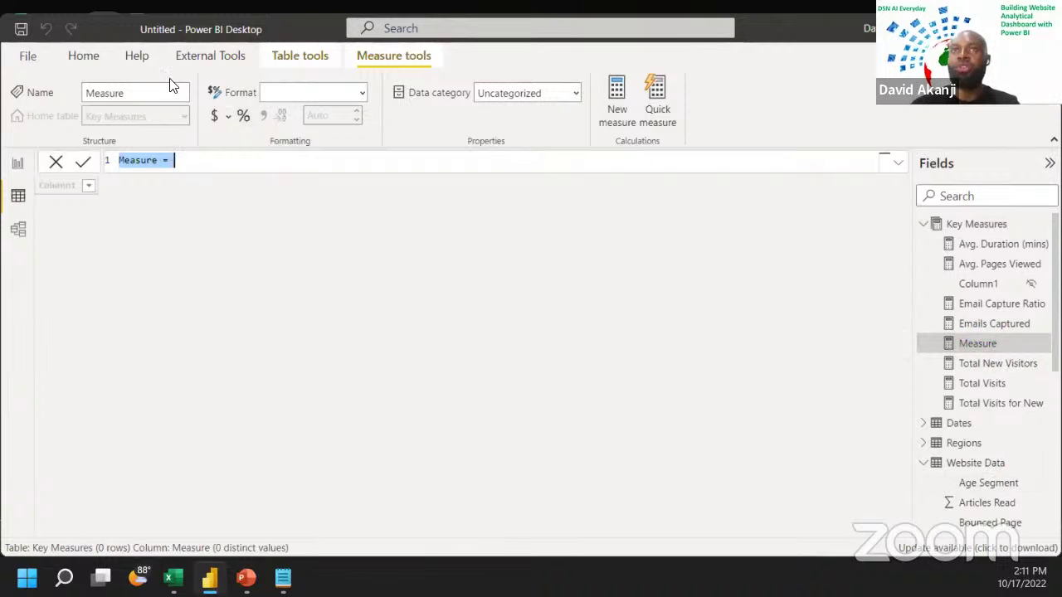
pyautogui.write("Avg. Articles Read = AVERAGEX( 'Website Data' , 'Website Data'[Articles Read] )")
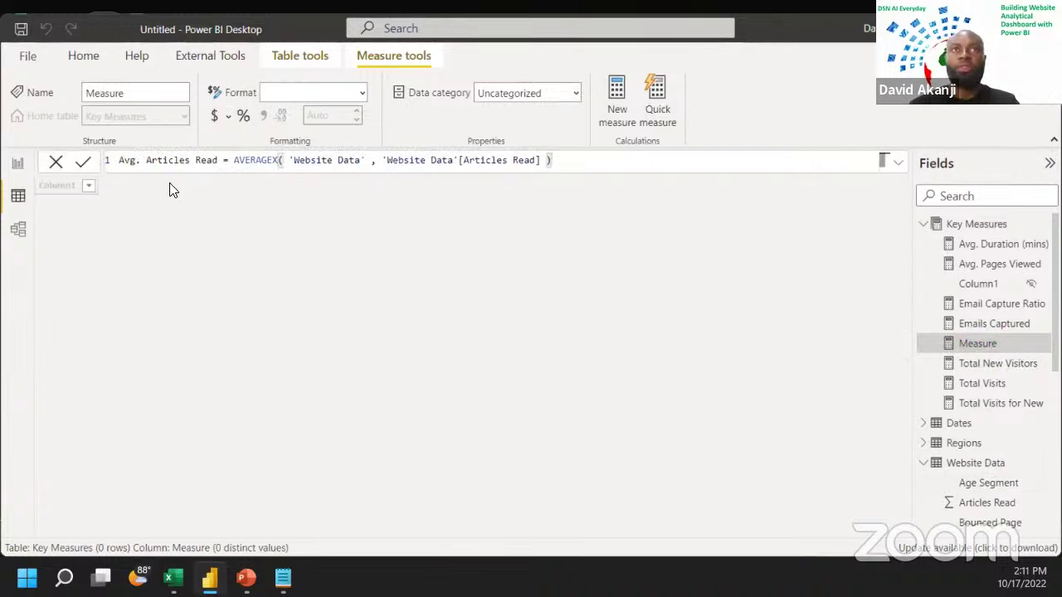
pyautogui.click(84, 163)
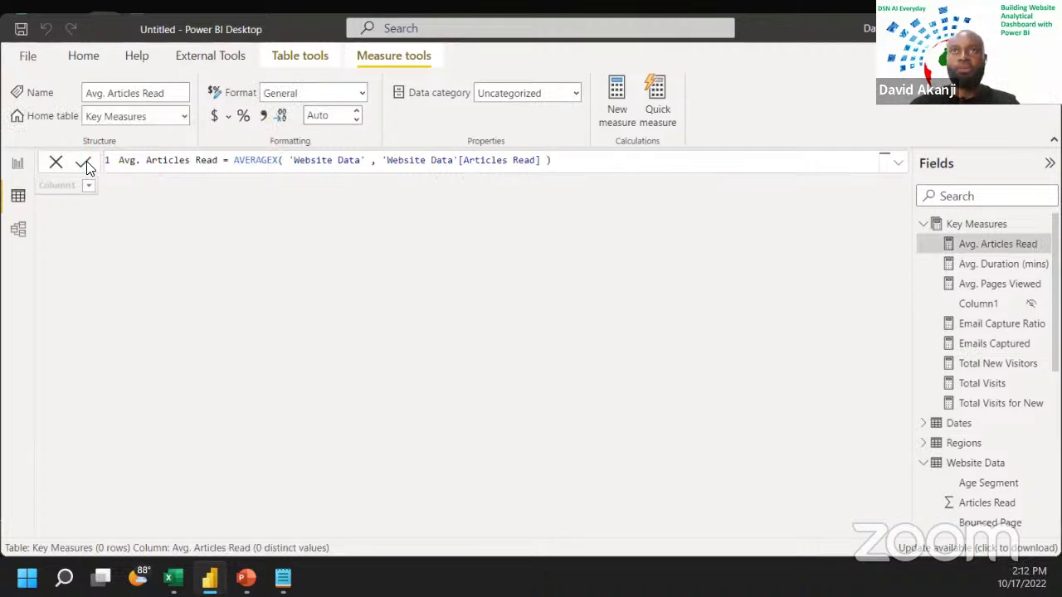
# Step: Return to the report page and select the second Site Metrics card
pyautogui.click(17, 164)
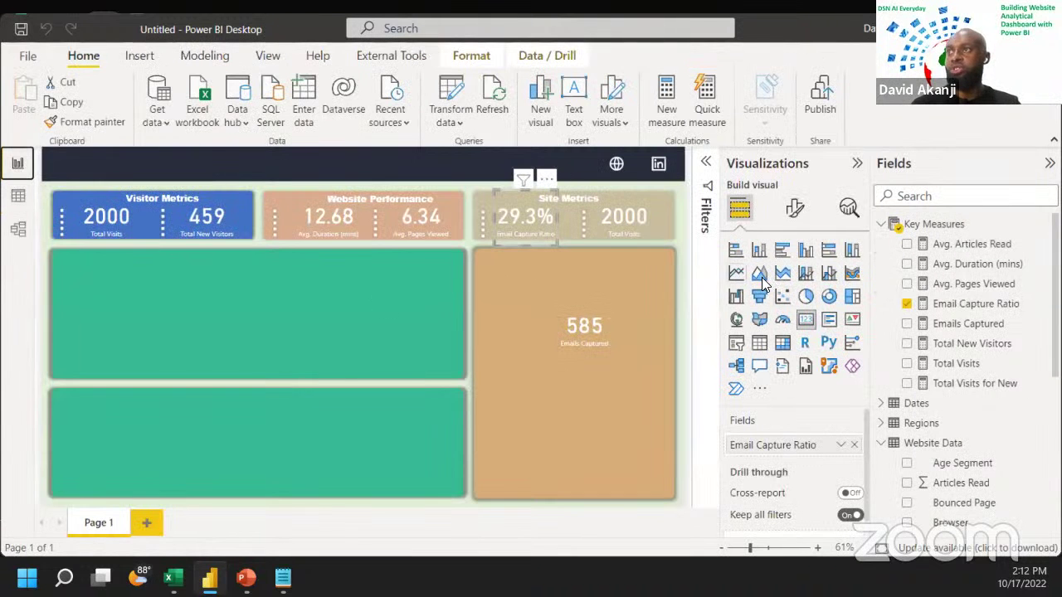
pyautogui.click(644, 226)
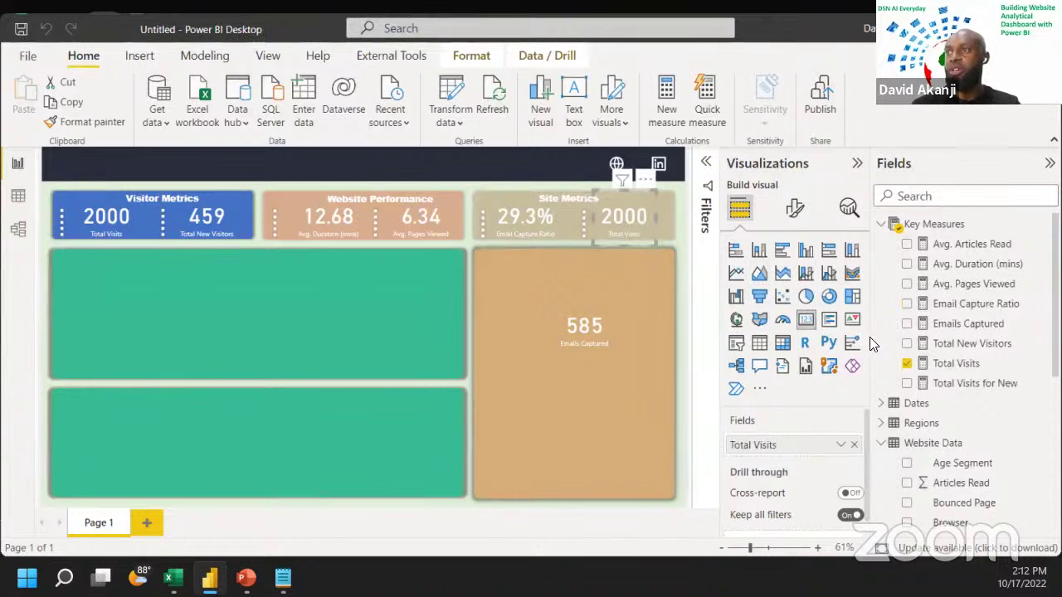
# Step: Replace Total Visits with Avg. Articles Read in the second Site Metrics card and delete the Emails Captured card
pyautogui.moveTo(962, 244); pyautogui.dragTo(814, 448)
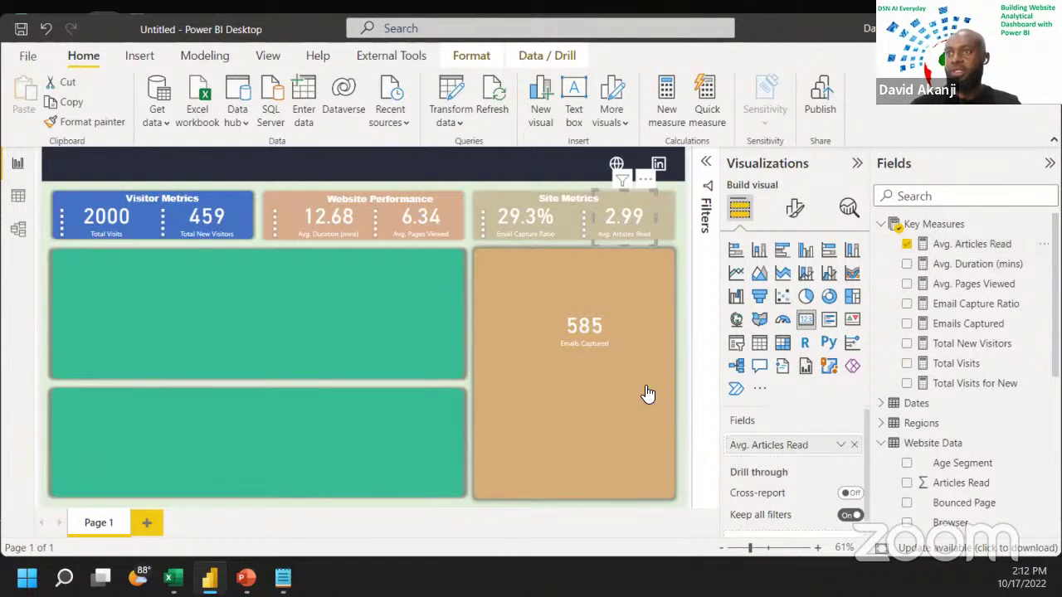
pyautogui.click(585, 325)
pyautogui.press('Delete')
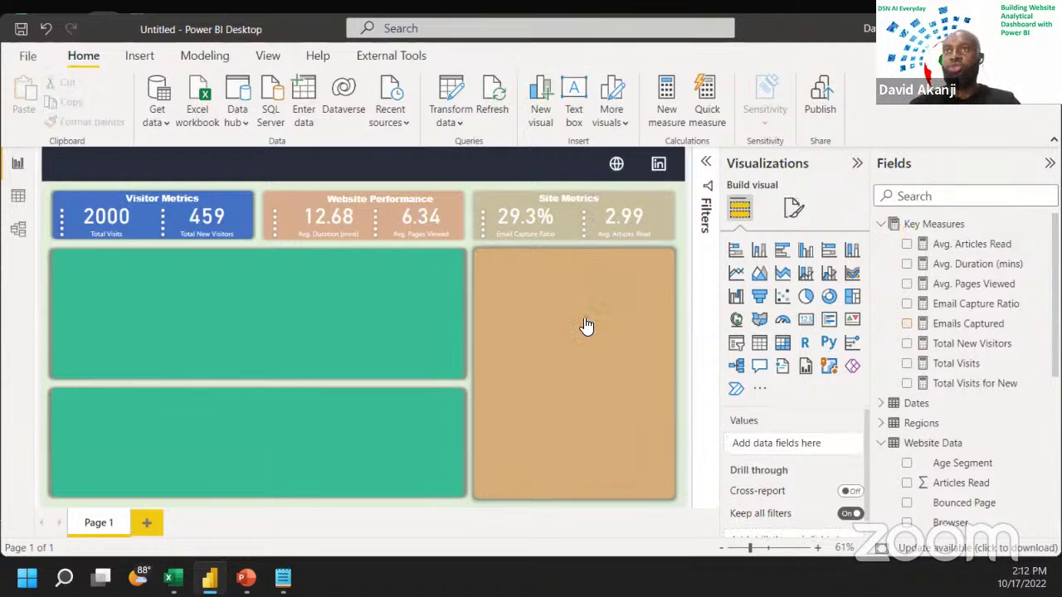
# Step: Format the Avg. Articles Read measure to show 0 decimal places
pyautogui.click(640, 231)
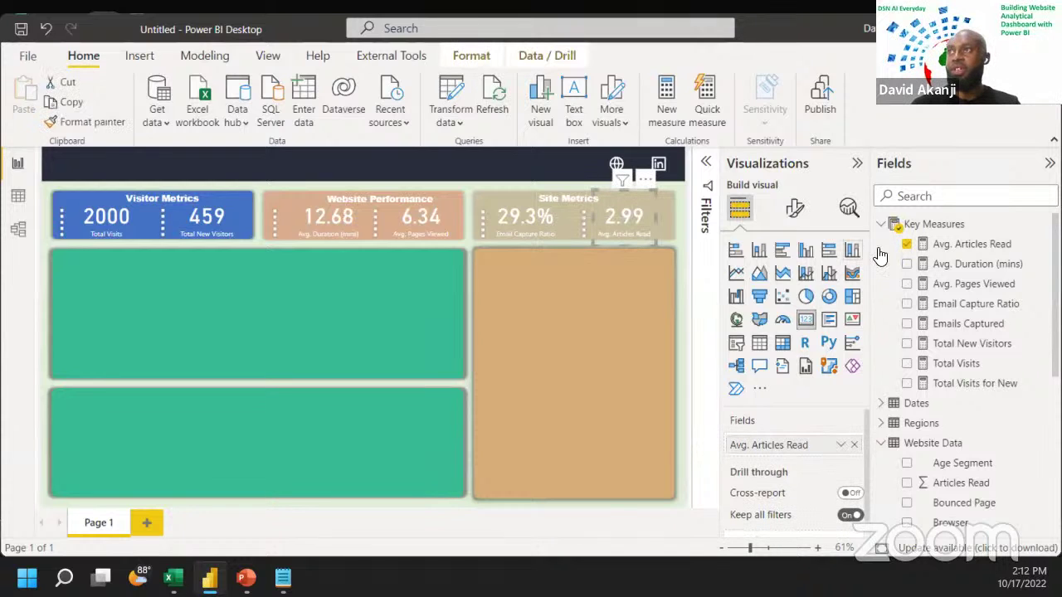
pyautogui.click(944, 246)
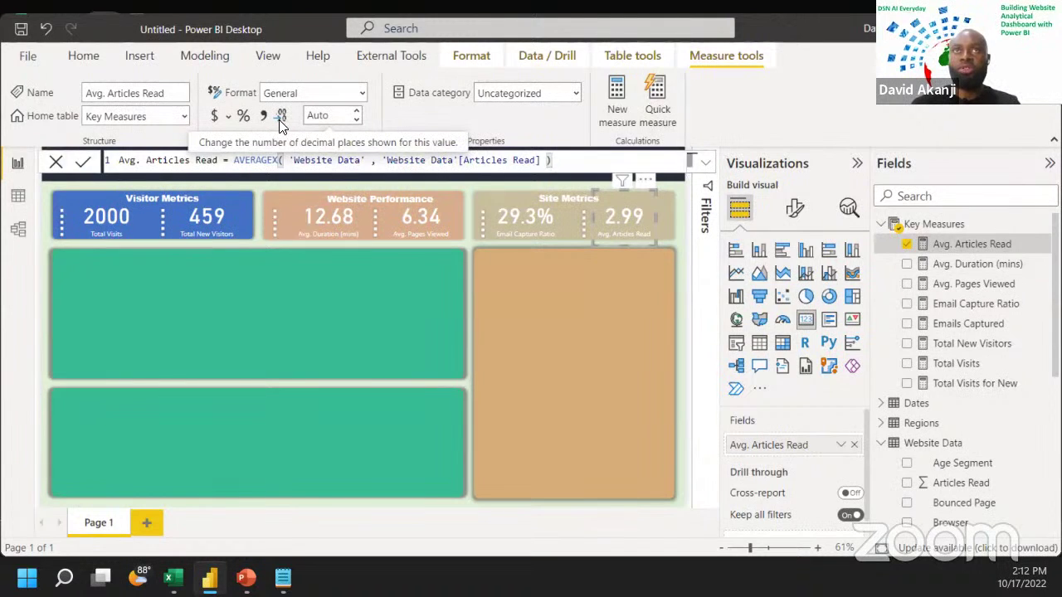
pyautogui.click(355, 113)
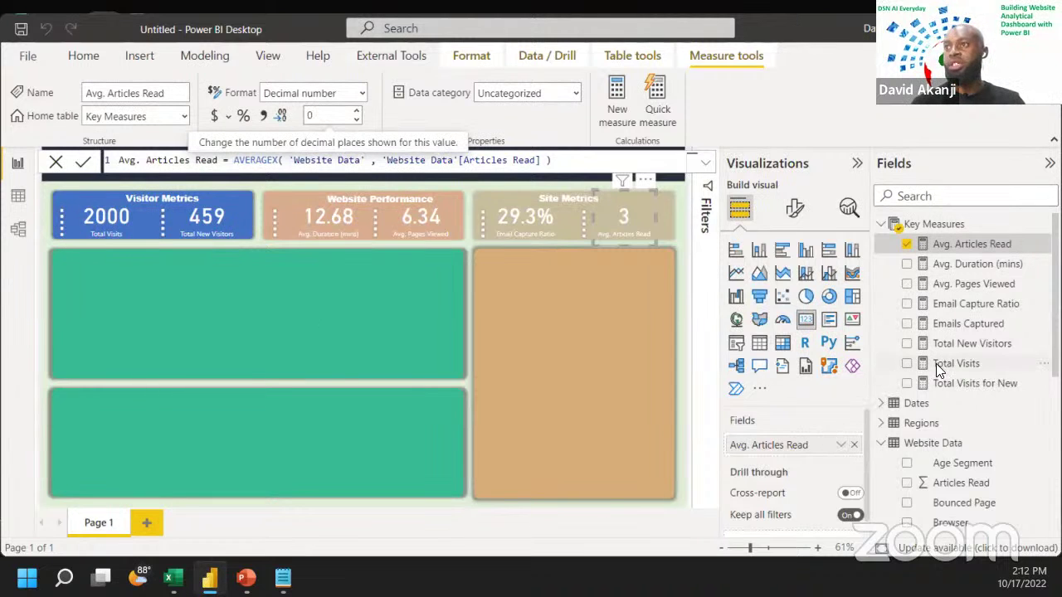
# Step: Create a table in the upper green panel listing Sources from Website Data with the Total Visits measure
pyautogui.scroll(-5, 930, 415)
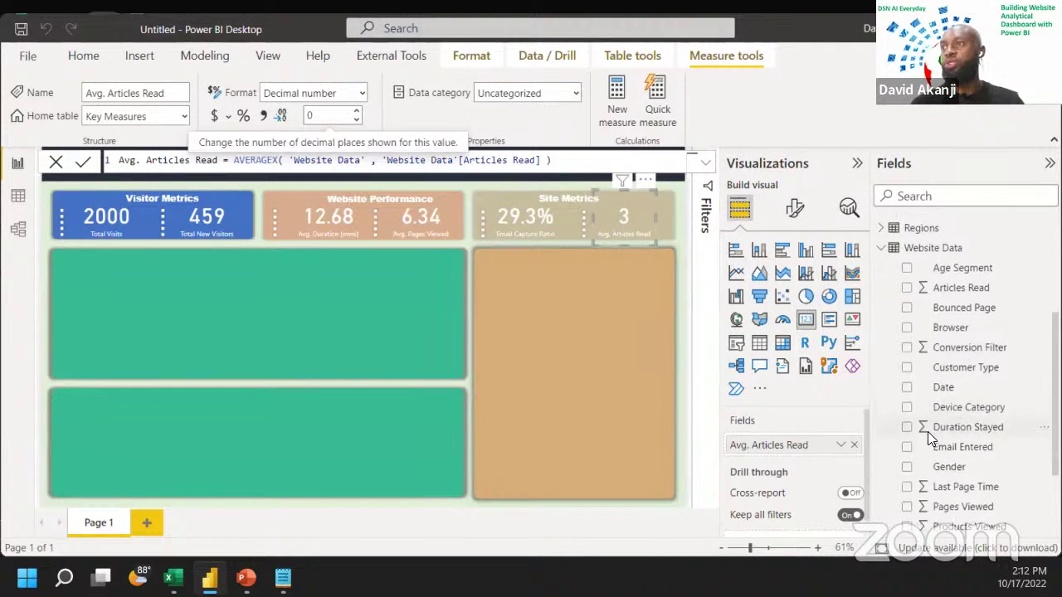
pyautogui.scroll(-3, 928, 431)
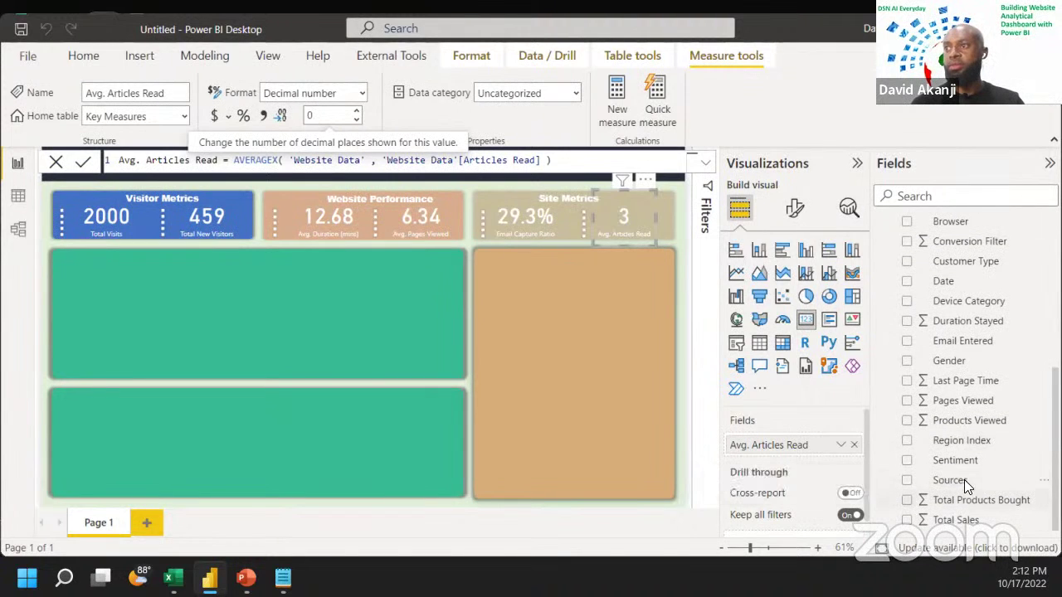
pyautogui.moveTo(964, 480); pyautogui.dragTo(166, 310)
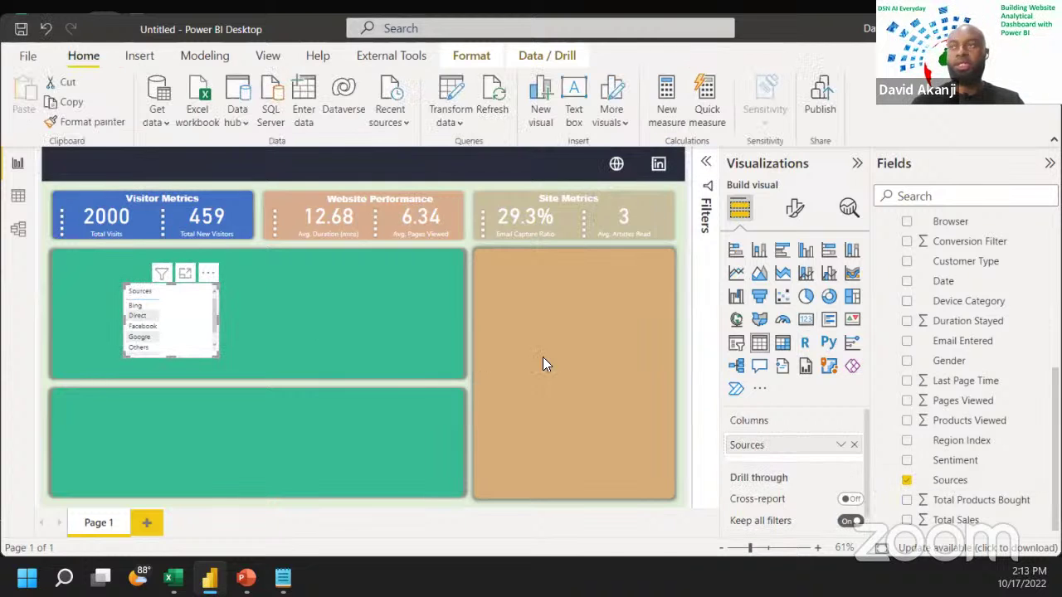
pyautogui.scroll(5, 909, 344)
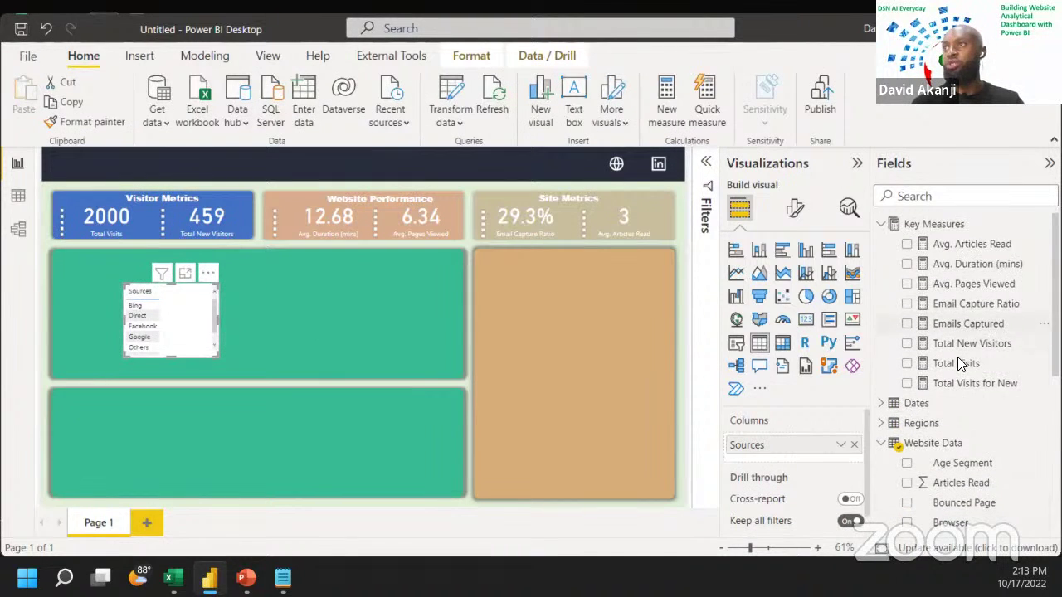
pyautogui.moveTo(958, 362); pyautogui.dragTo(805, 454)
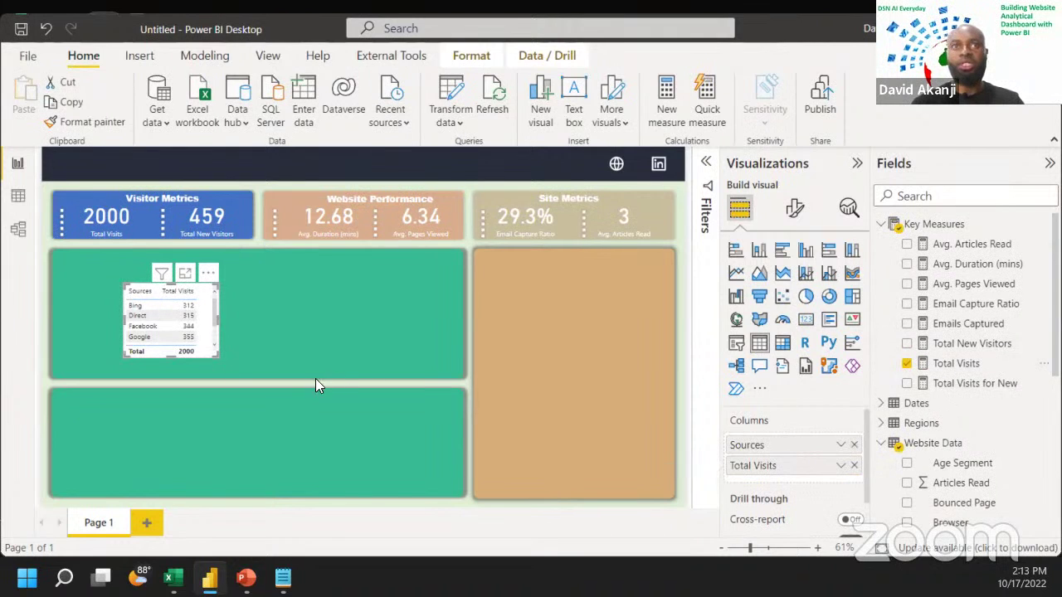
# Step: Turn the Sources table into a larger clustered bar chart placed in the upper-left corner of the upper green panel
pyautogui.moveTo(217, 357); pyautogui.dragTo(241, 395)
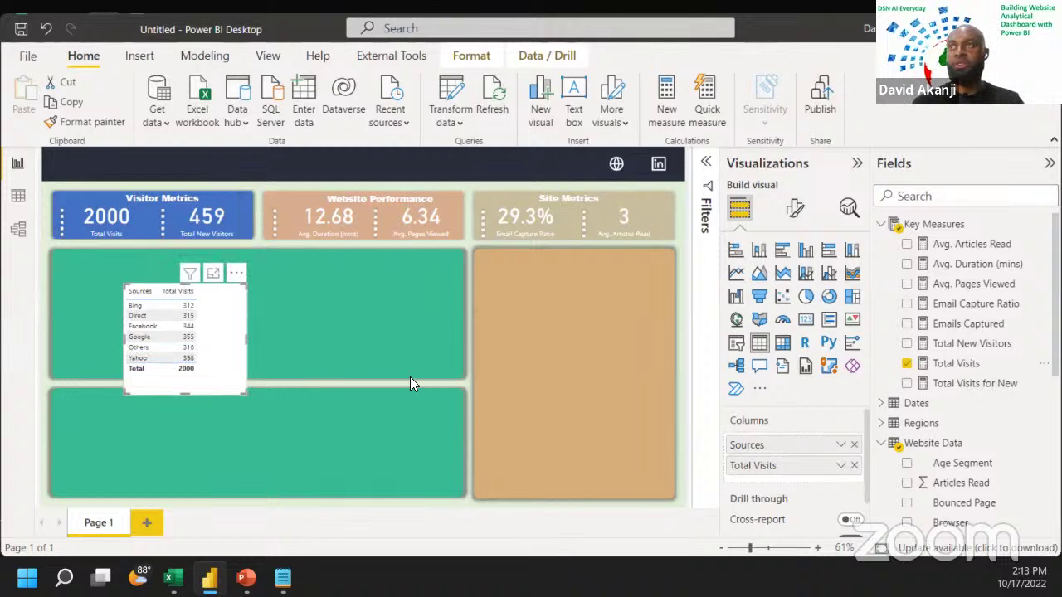
pyautogui.click(782, 250)
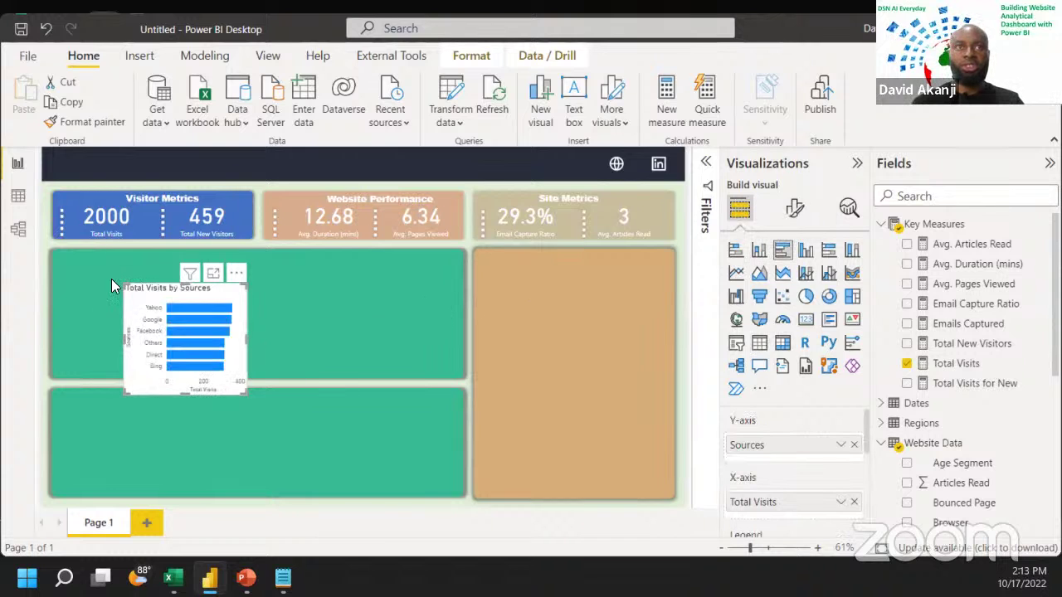
pyautogui.moveTo(133, 288); pyautogui.dragTo(70, 262)
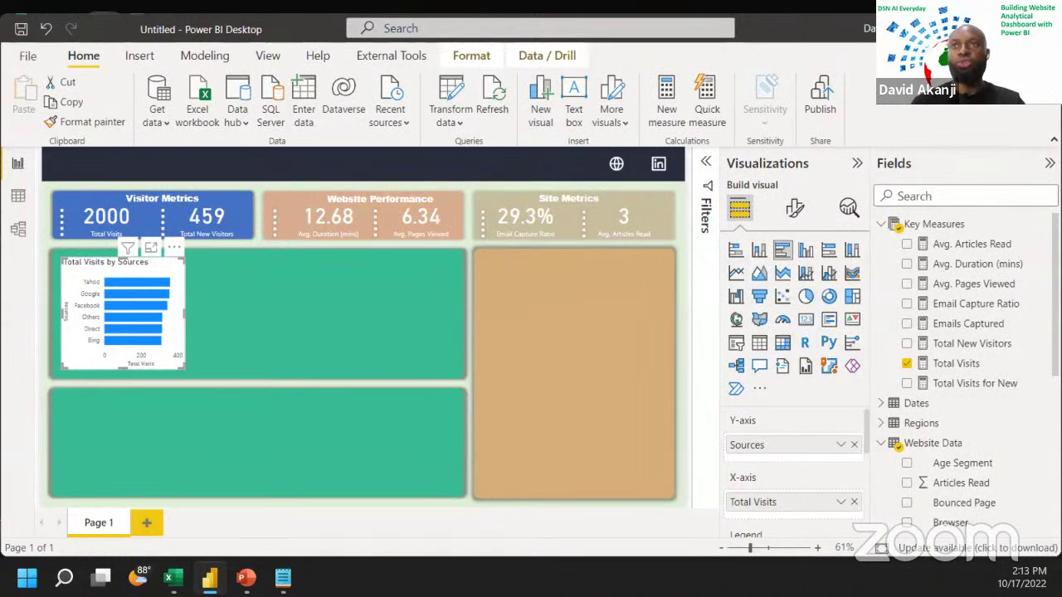
# Step: Turn off the Y-axis title of the Total Visits by Sources bar chart
pyautogui.click(795, 211)
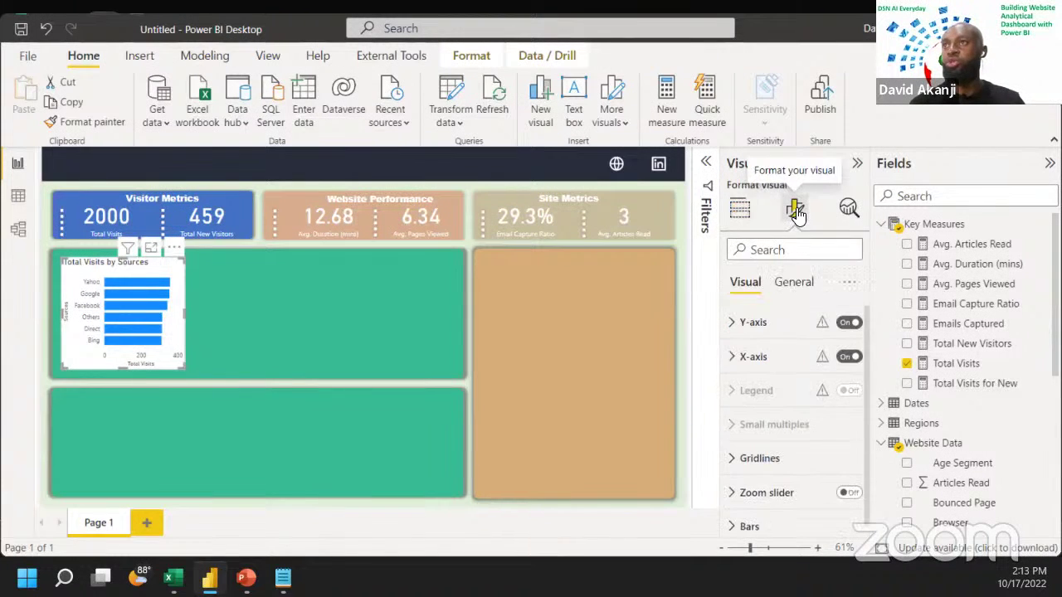
pyautogui.click(735, 326)
pyautogui.scroll(-3, 747, 382)
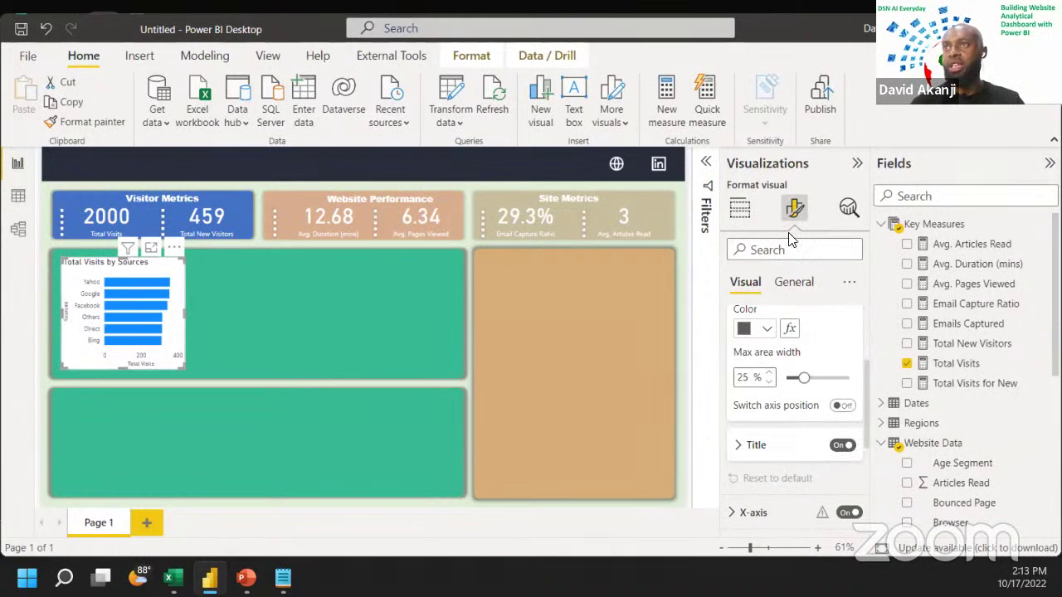
pyautogui.scroll(-5, 795, 469)
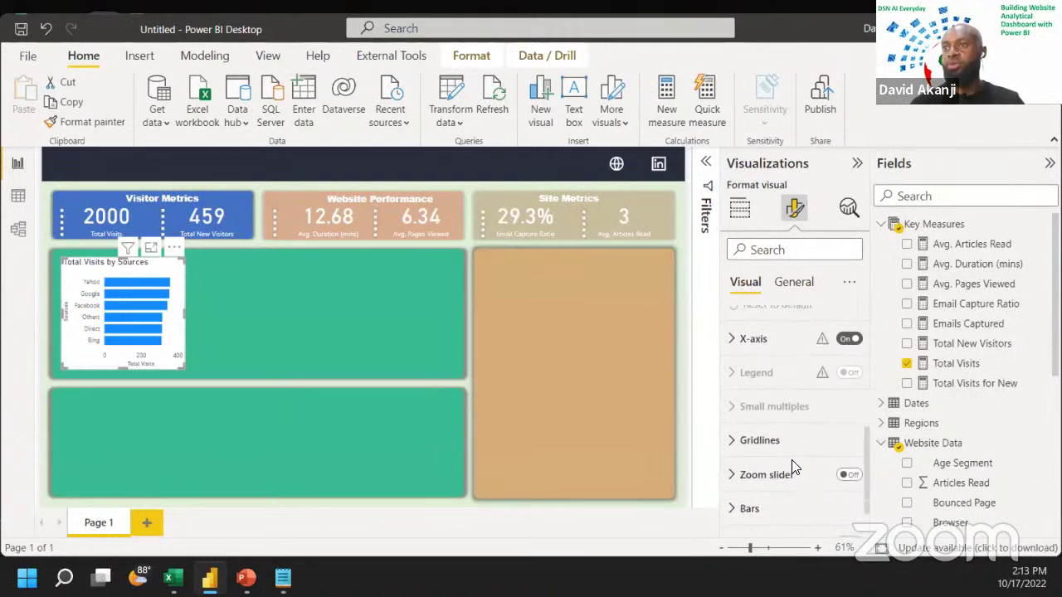
pyautogui.scroll(4, 792, 465)
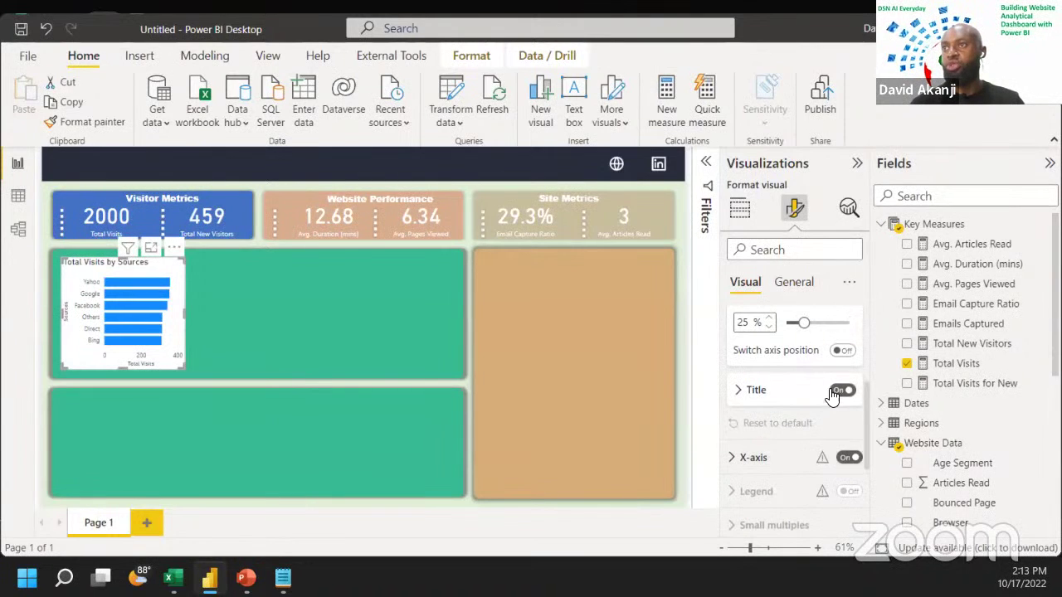
pyautogui.click(841, 392)
pyautogui.click(840, 393)
# Step: Set the bar chart's Y-axis values to white
pyautogui.scroll(3, 836, 398)
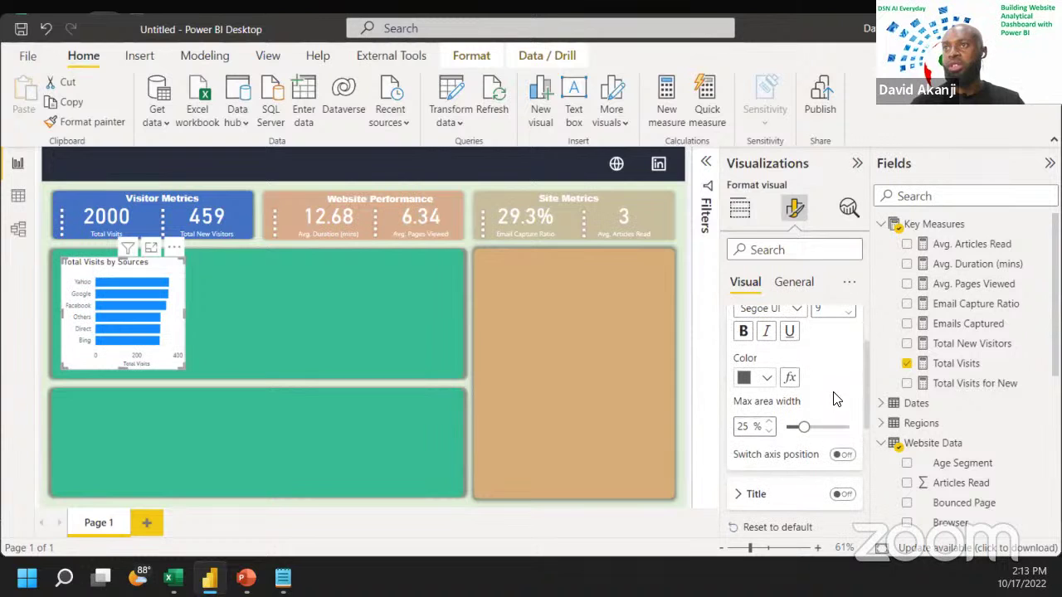
pyautogui.click(762, 381)
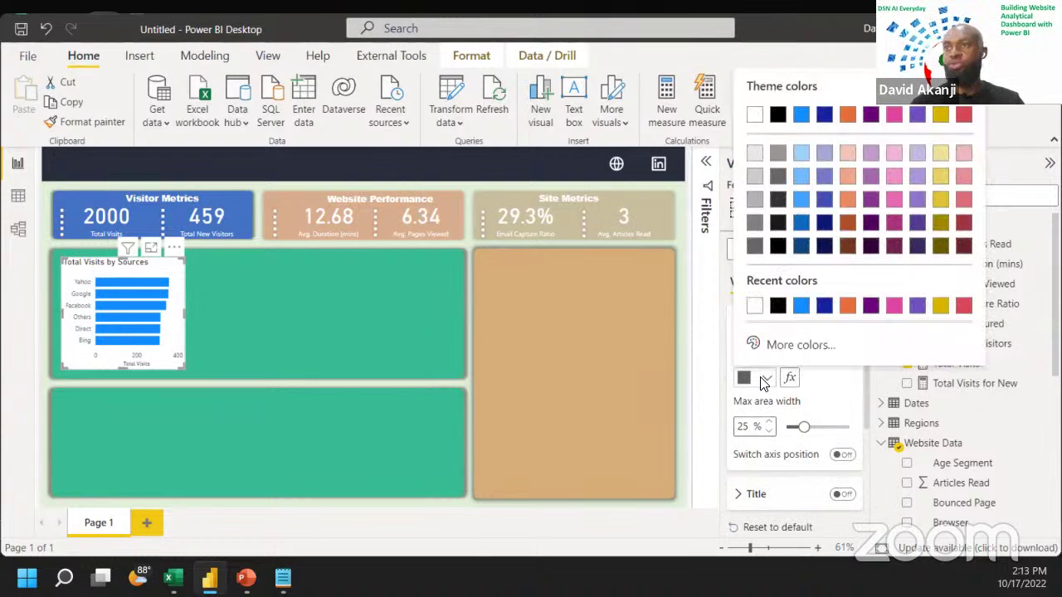
pyautogui.click(755, 305)
pyautogui.scroll(2, 751, 378)
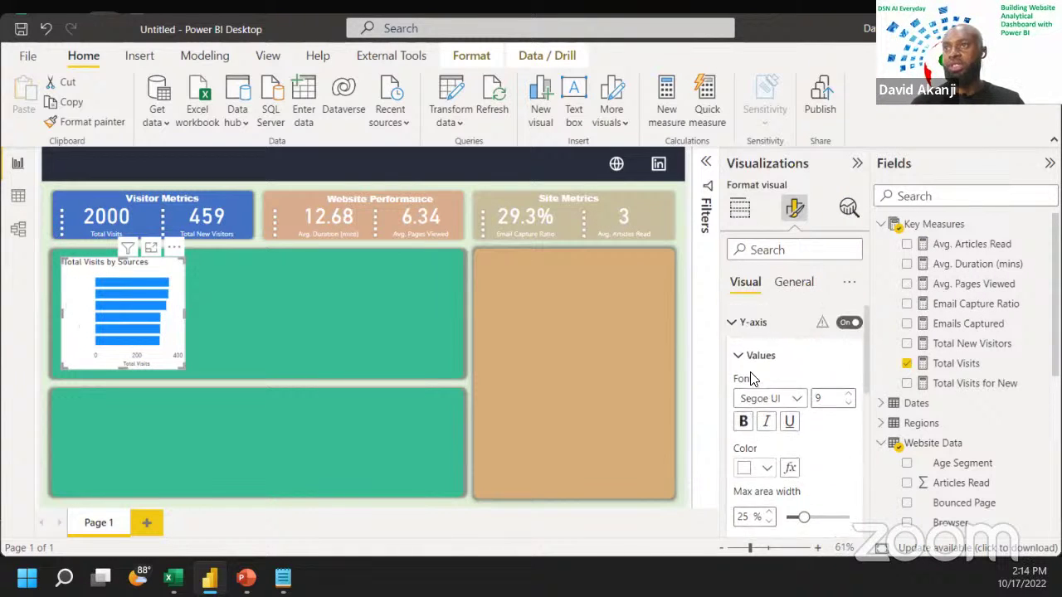
pyautogui.click(738, 356)
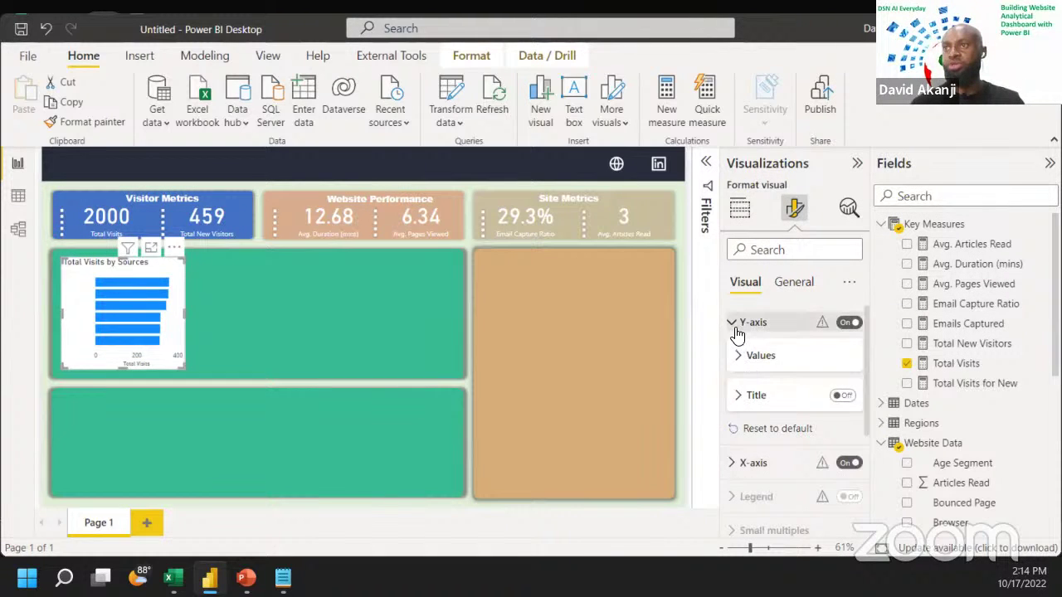
# Step: Turn off the X-axis title of the Total Visits by Sources bar chart
pyautogui.click(732, 463)
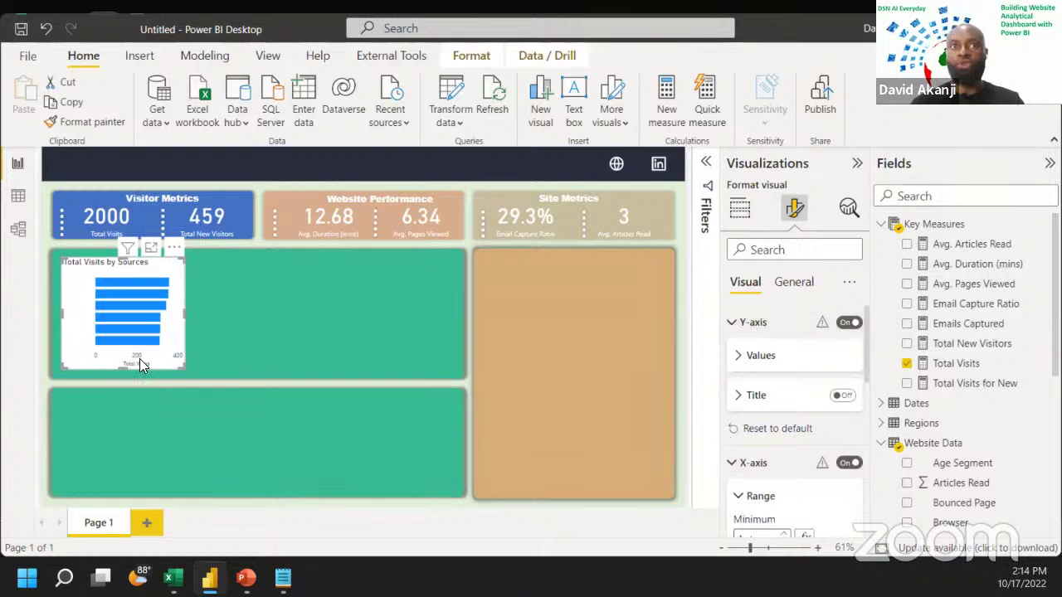
pyautogui.scroll(-5, 784, 461)
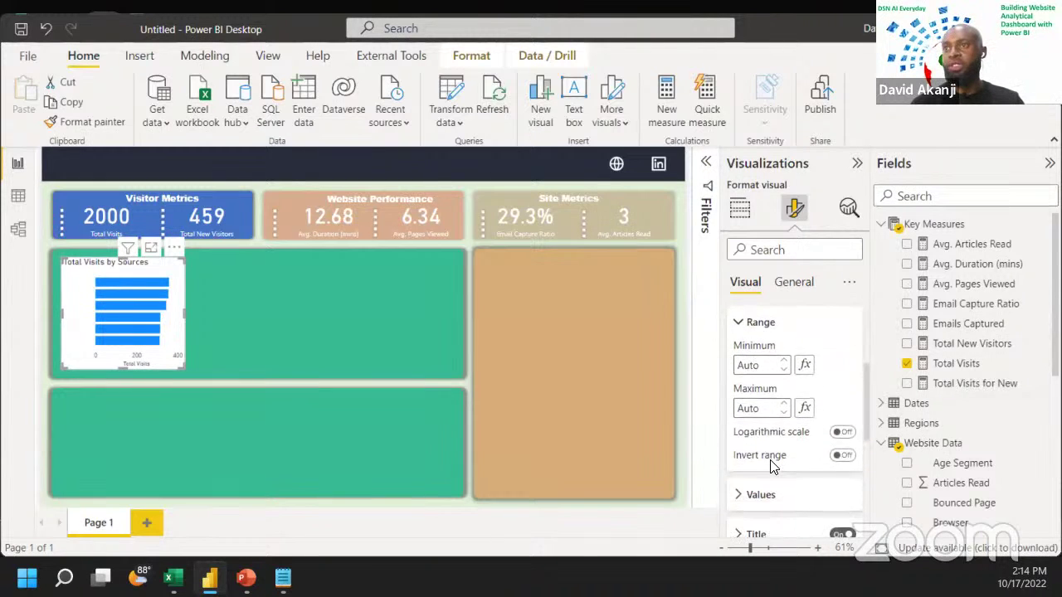
pyautogui.scroll(3, 772, 467)
pyautogui.scroll(-5, 772, 467)
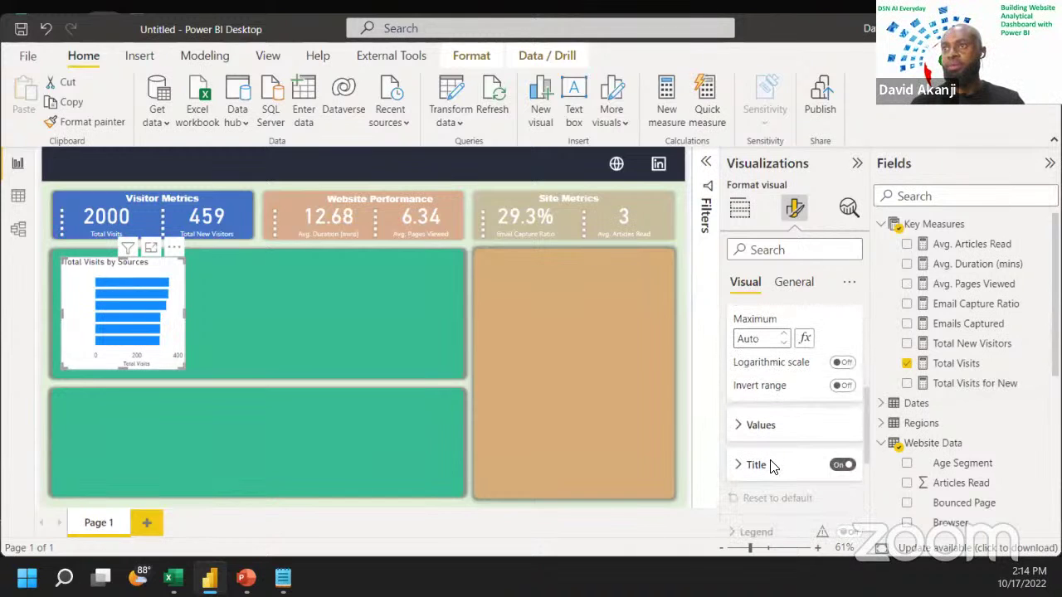
pyautogui.click(838, 466)
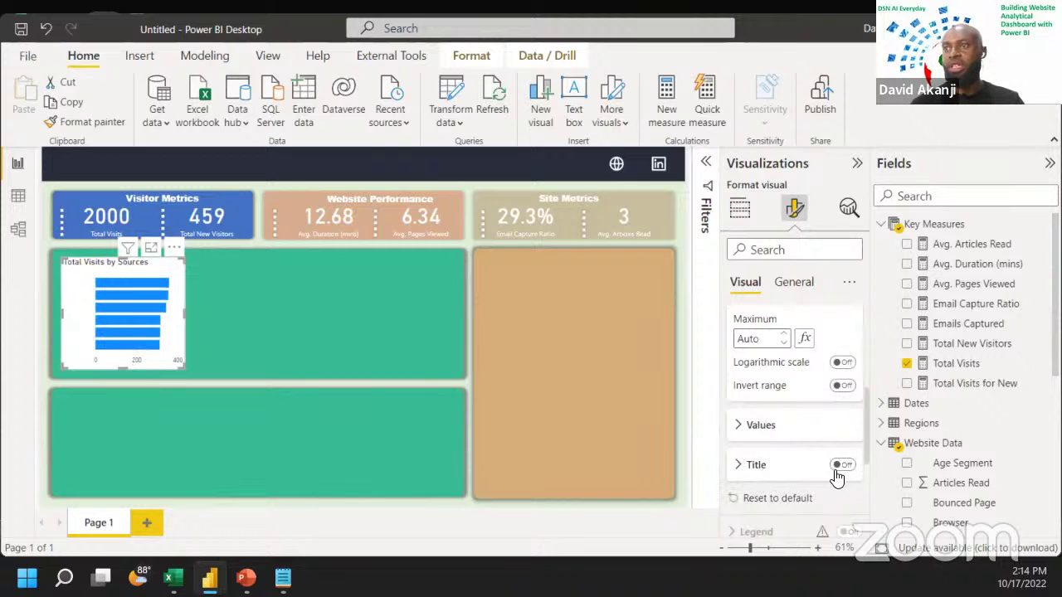
# Step: Switch off the bar chart's entire X-axis
pyautogui.scroll(3, 795, 446)
pyautogui.scroll(2, 802, 445)
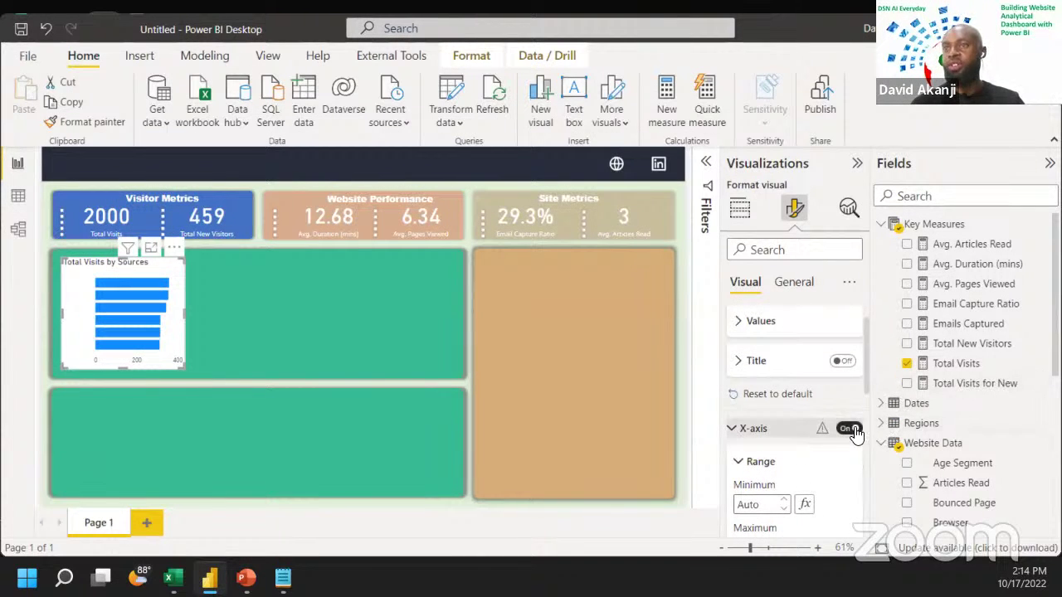
pyautogui.click(852, 429)
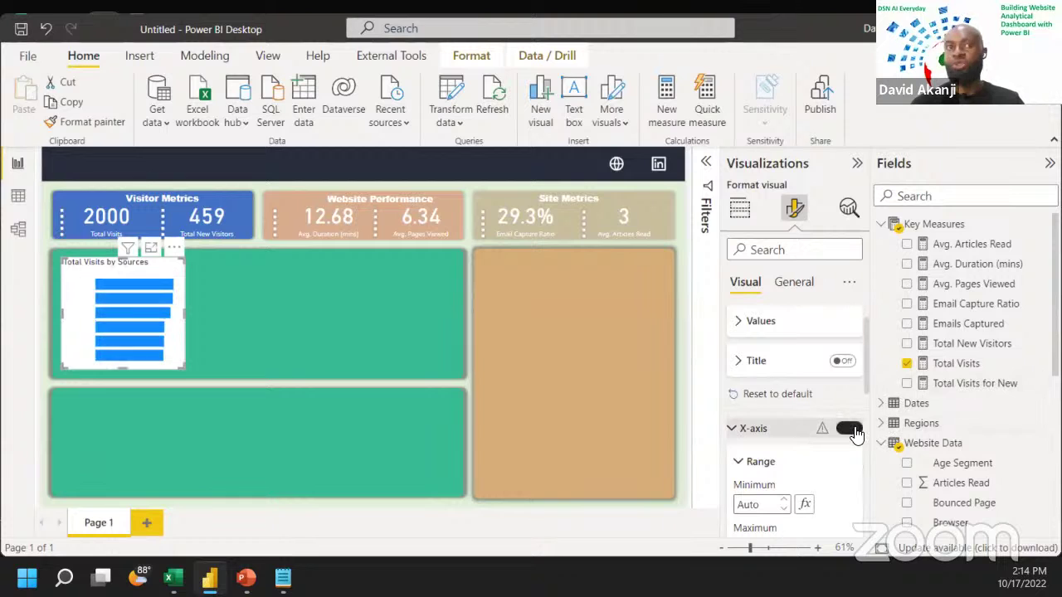
pyautogui.click(738, 428)
# Step: Set the default bar color of the Total Visits by Sources chart to hex #D0EEF7
pyautogui.scroll(-4, 739, 431)
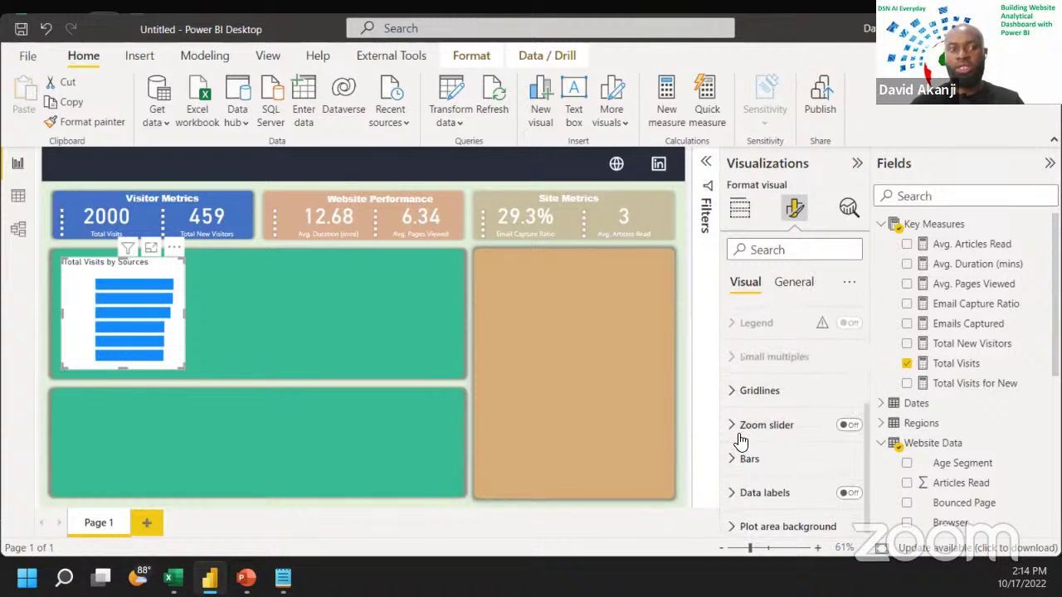
pyautogui.scroll(-1, 741, 448)
pyautogui.click(743, 453)
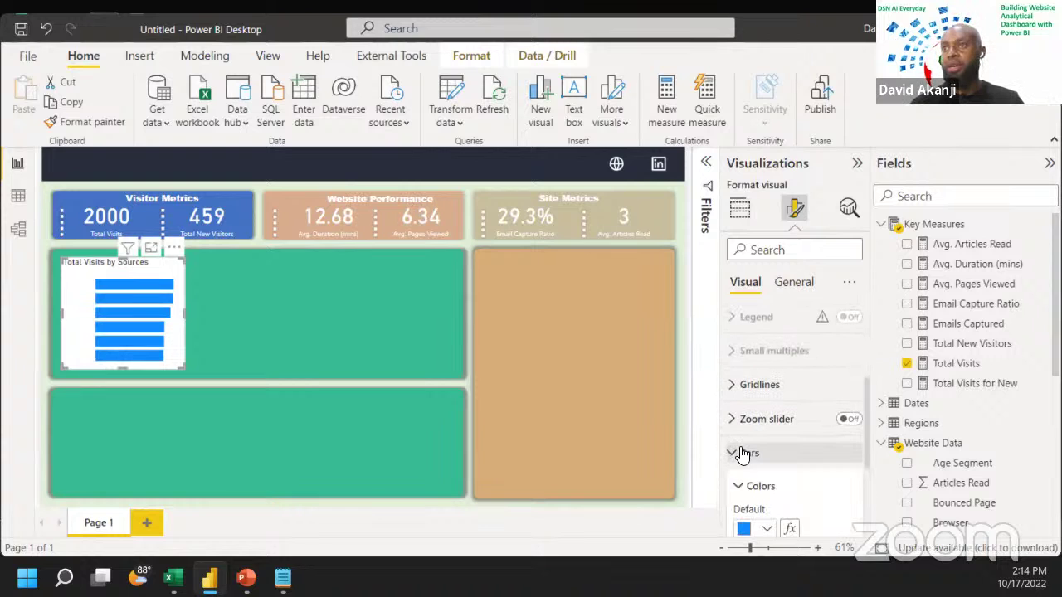
pyautogui.scroll(-2, 743, 453)
pyautogui.click(766, 461)
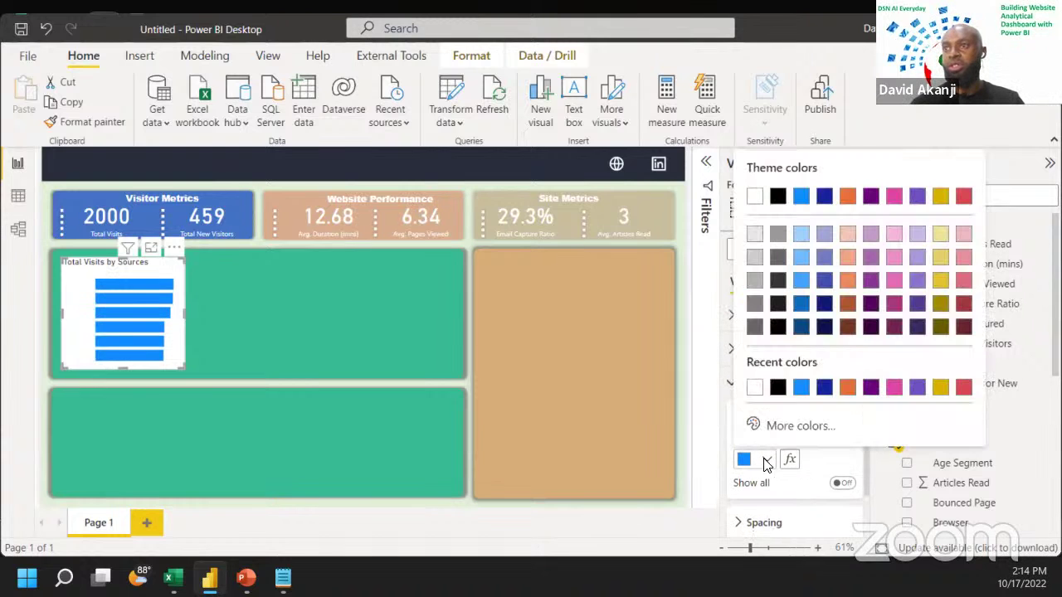
pyautogui.click(788, 427)
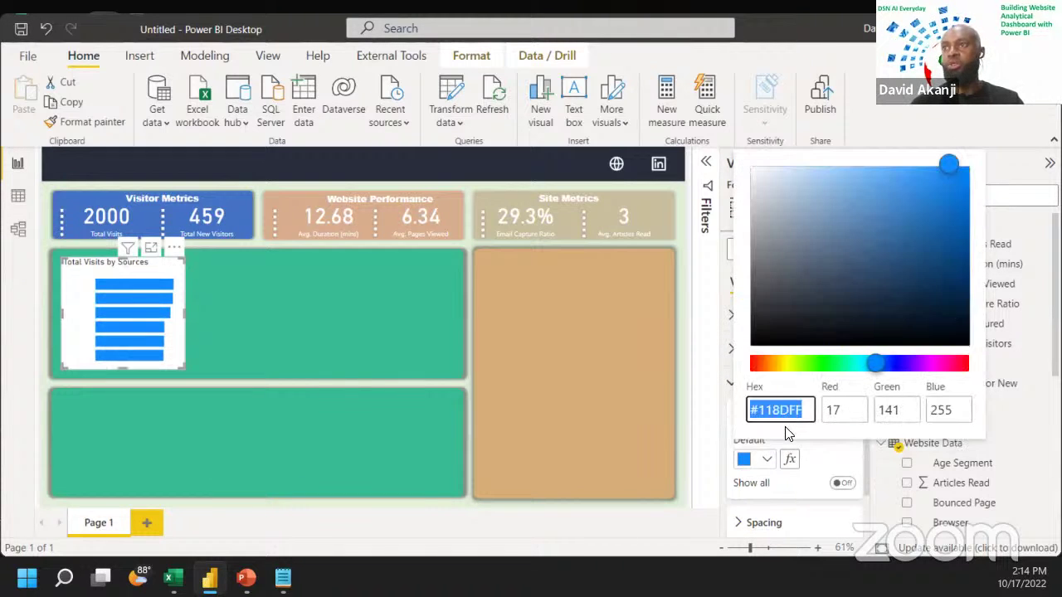
pyautogui.write('#D0EEF7')
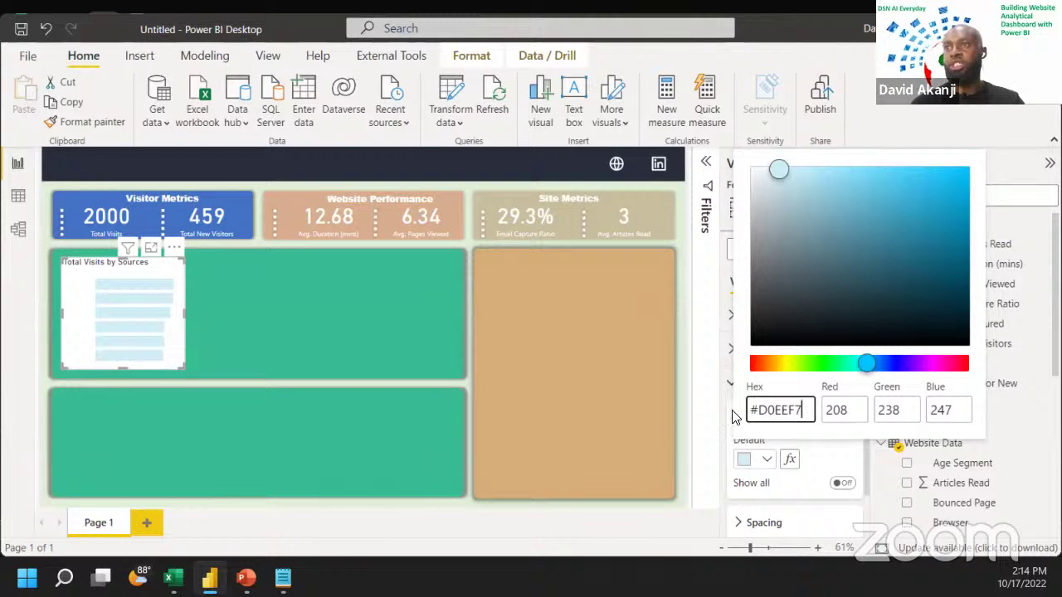
pyautogui.click(693, 401)
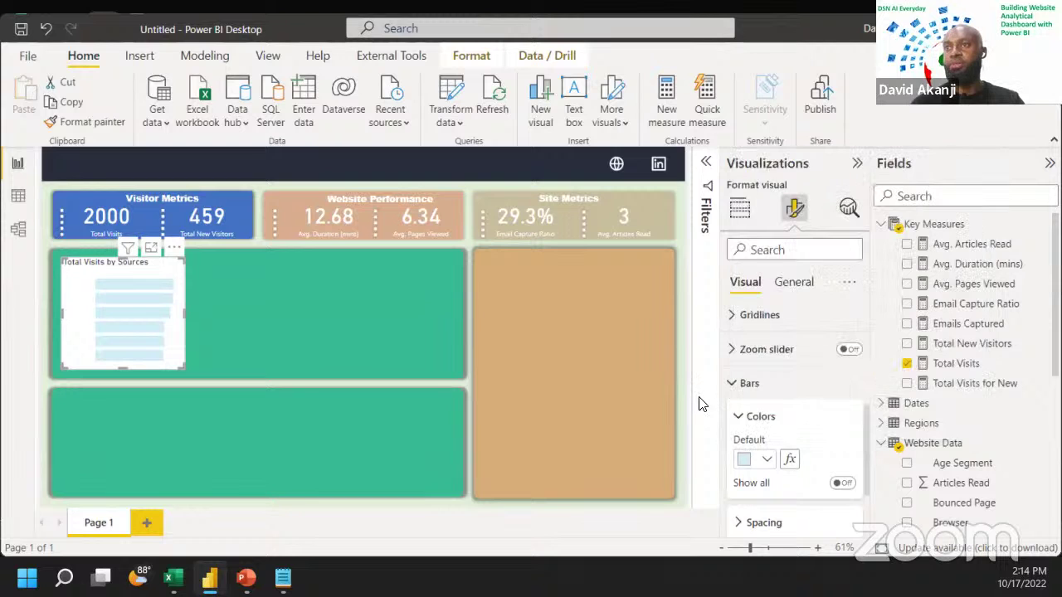
pyautogui.click(741, 421)
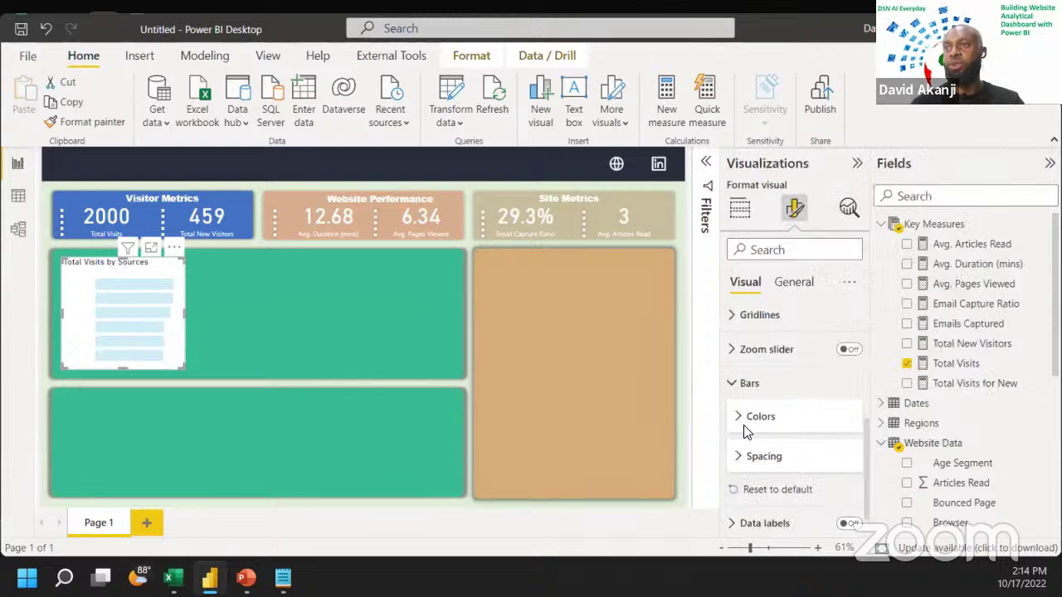
pyautogui.scroll(-1, 742, 427)
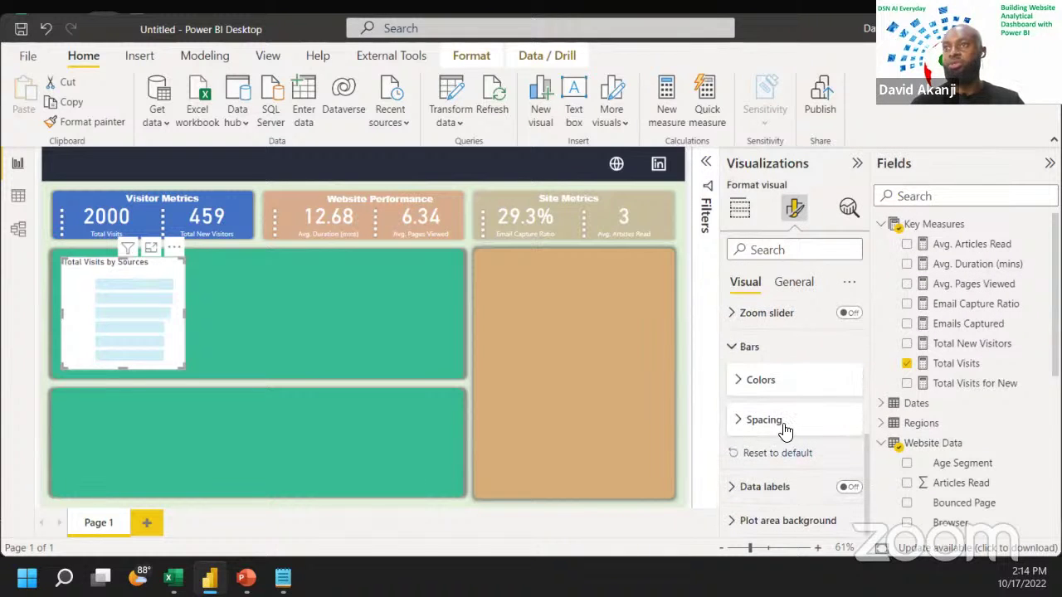
# Step: Turn off the background of the Total Visits by Sources bar chart
pyautogui.click(792, 284)
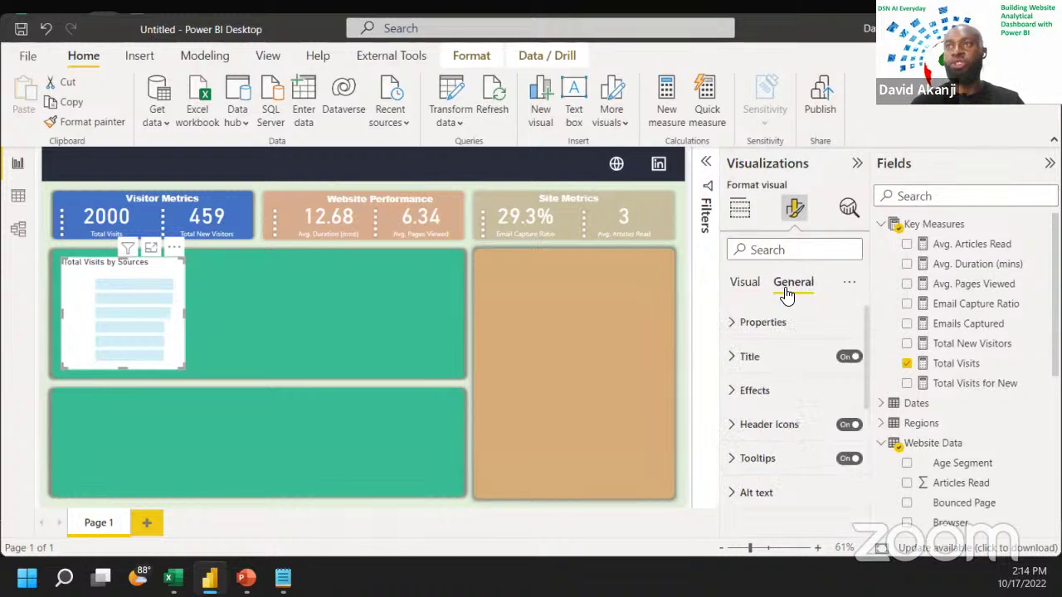
pyautogui.click(732, 392)
pyautogui.click(842, 424)
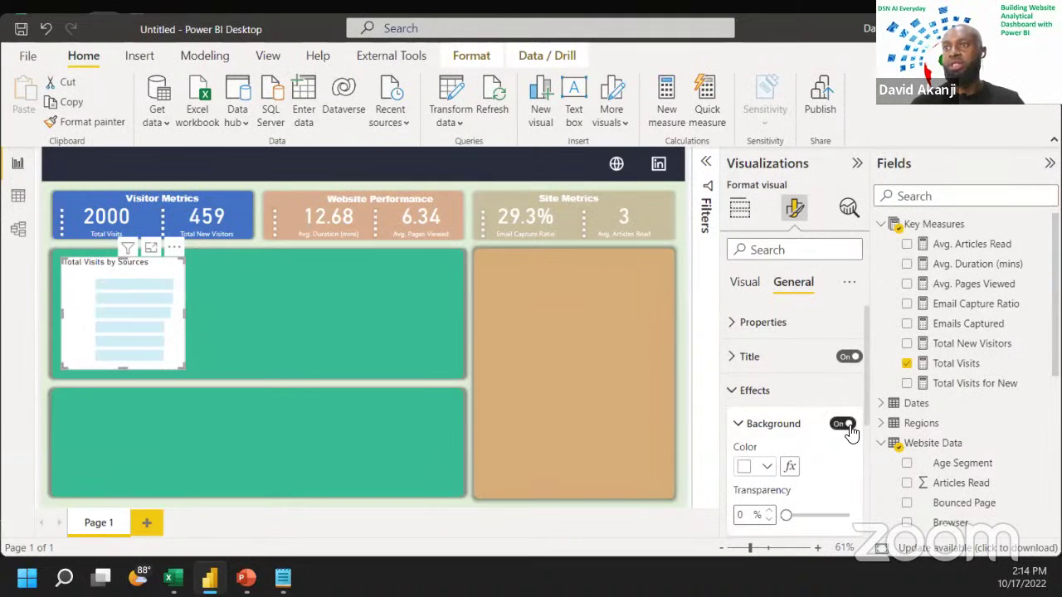
pyautogui.click(846, 425)
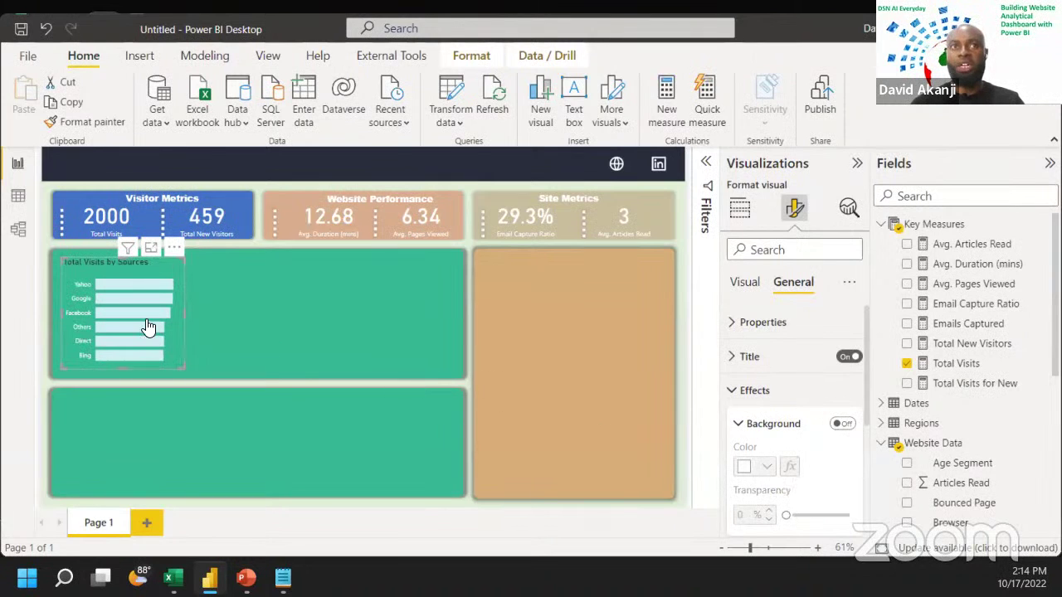
# Step: Set the title text color of the Total Visits by Sources chart to white
pyautogui.click(744, 358)
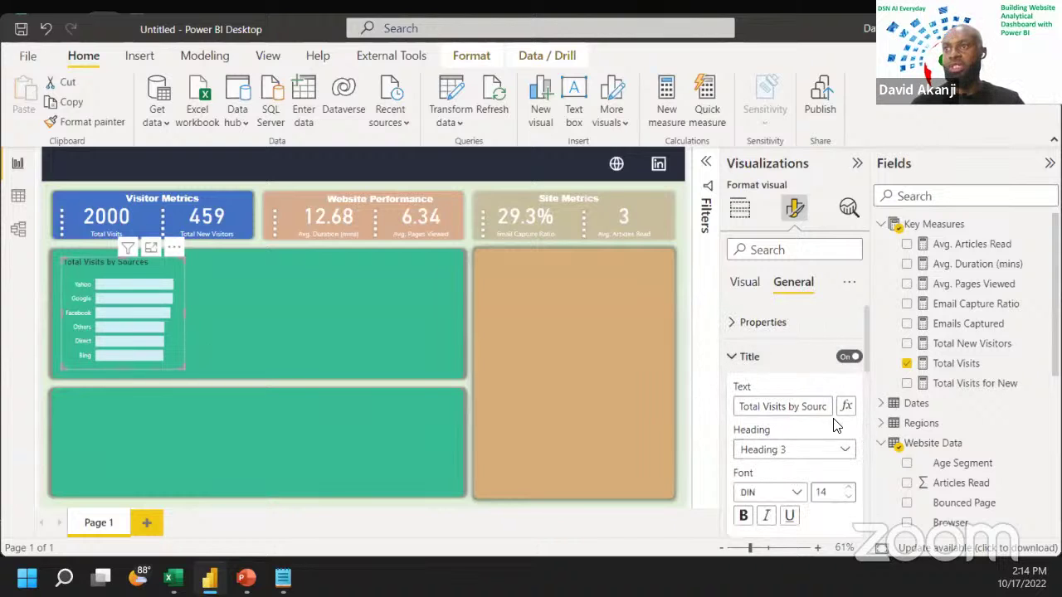
pyautogui.scroll(-2, 794, 458)
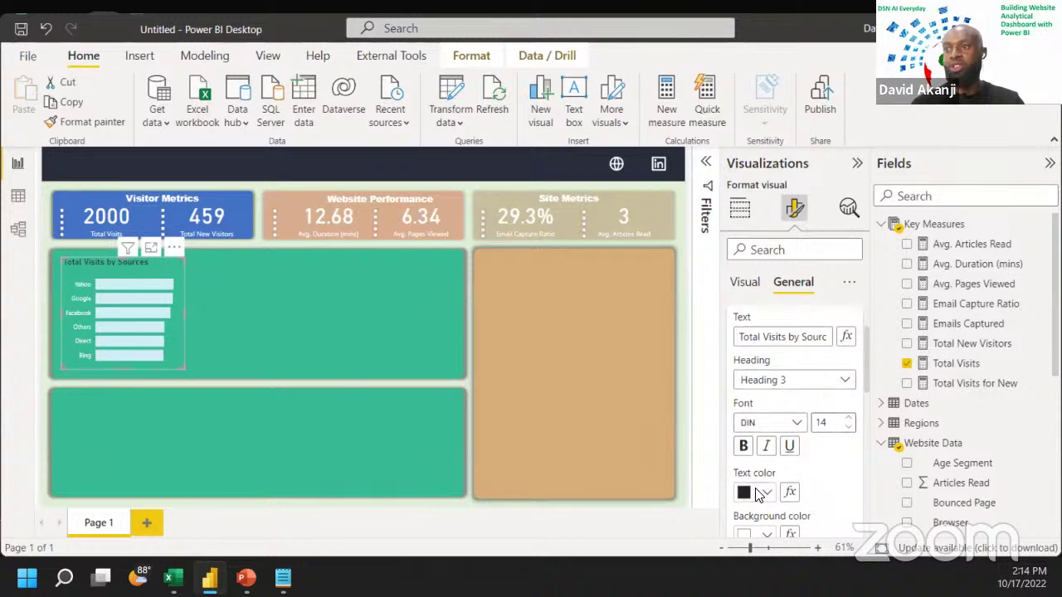
pyautogui.click(758, 493)
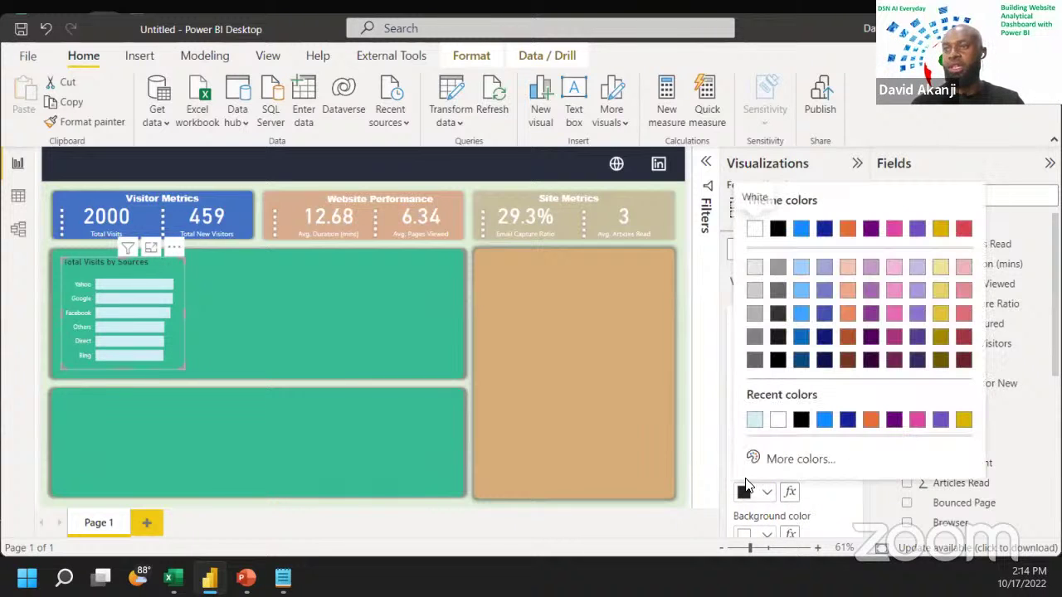
pyautogui.click(778, 420)
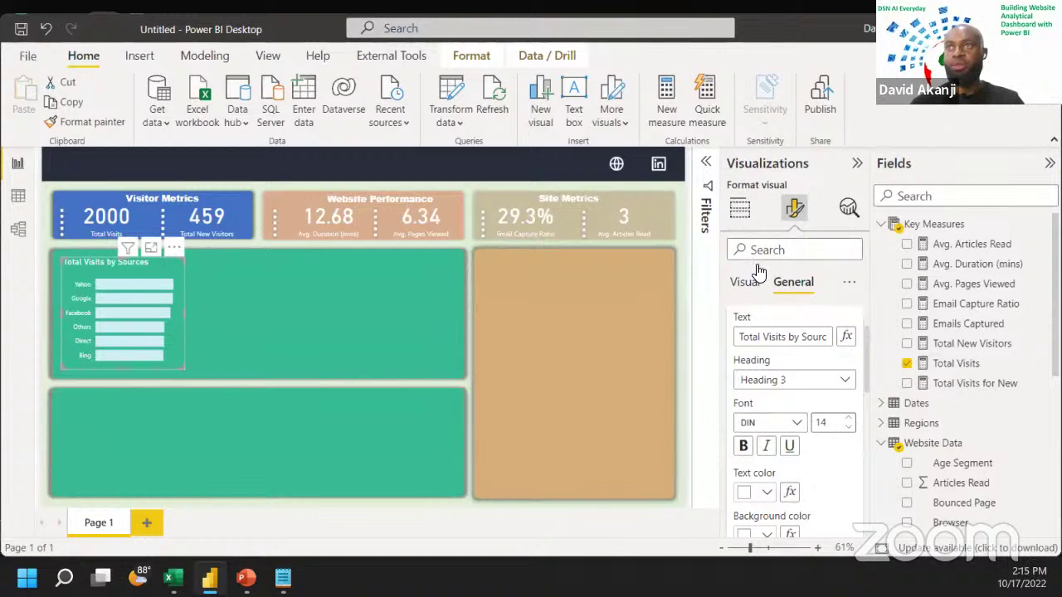
# Step: Turn on data labels for the bars of the Total Visits by Sources chart
pyautogui.click(743, 282)
pyautogui.scroll(-2, 739, 432)
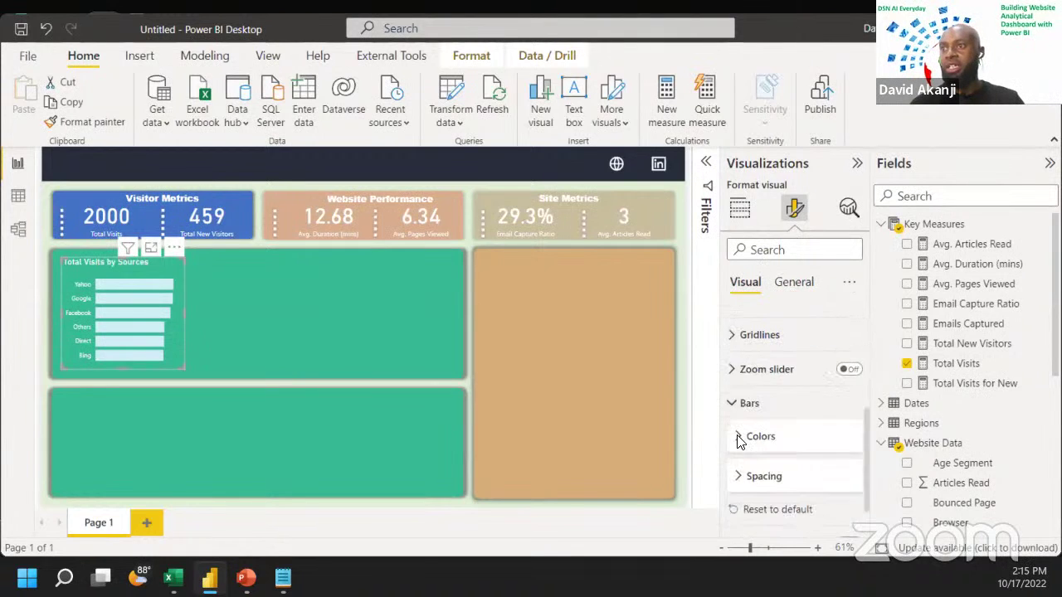
pyautogui.scroll(-2, 739, 443)
pyautogui.scroll(1, 739, 477)
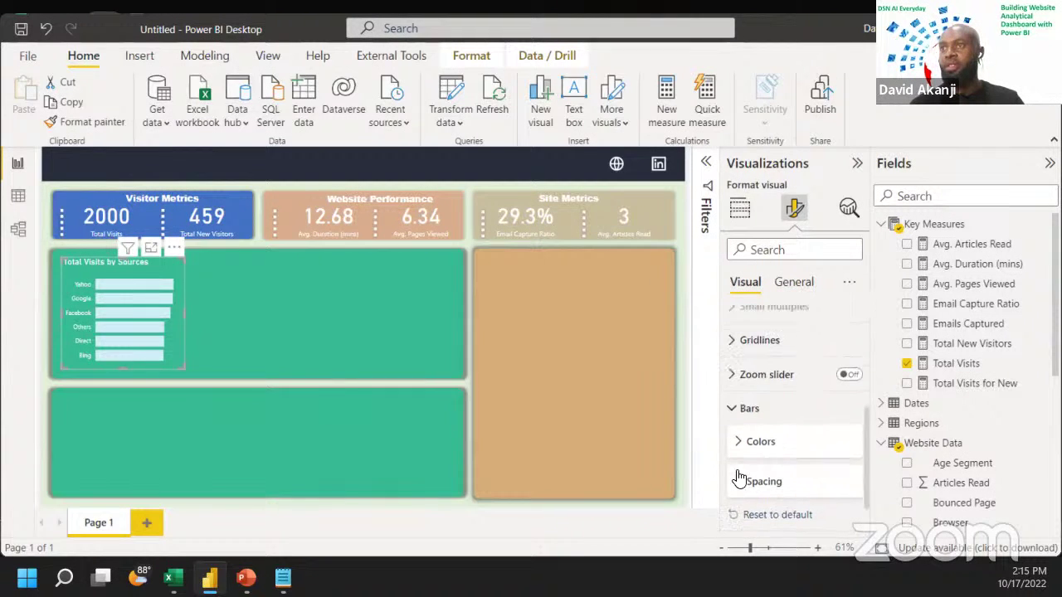
pyautogui.scroll(-1, 737, 448)
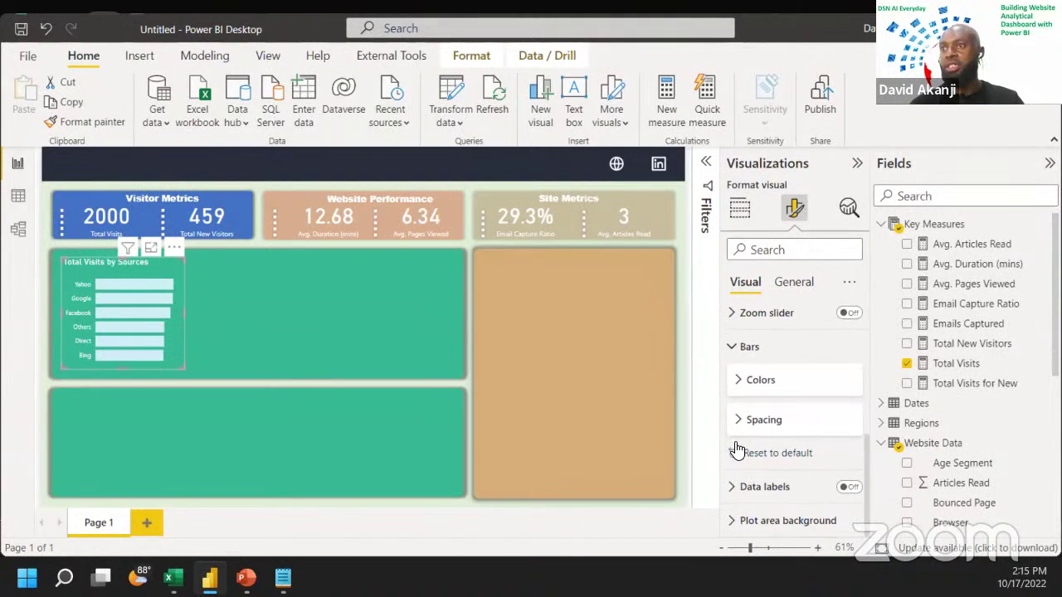
pyautogui.click(851, 488)
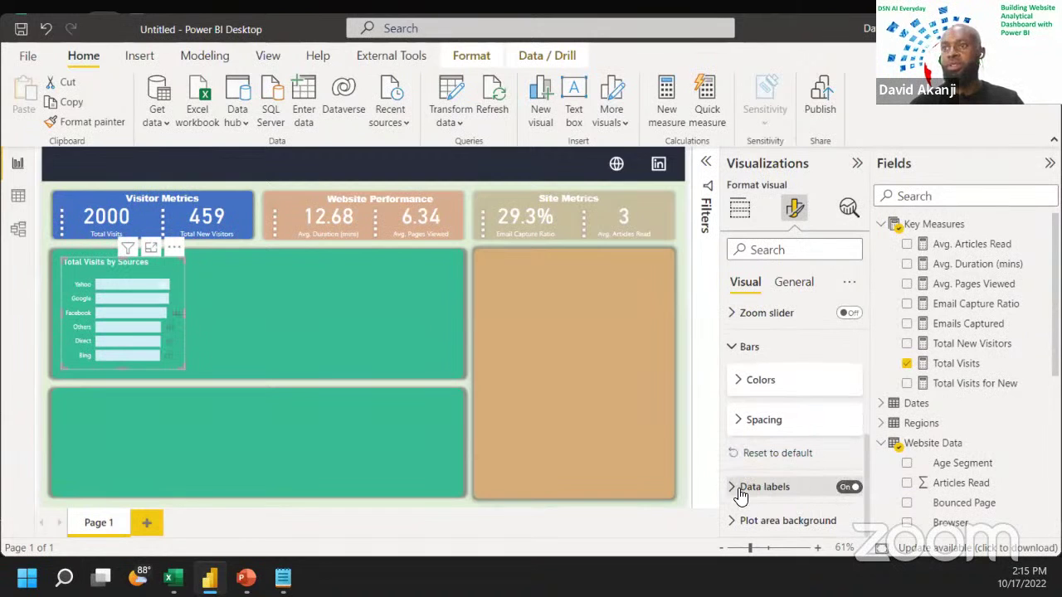
# Step: Set the data label position of the Total Visits by Sources chart to Outside end, after trying Inside end
pyautogui.click(738, 488)
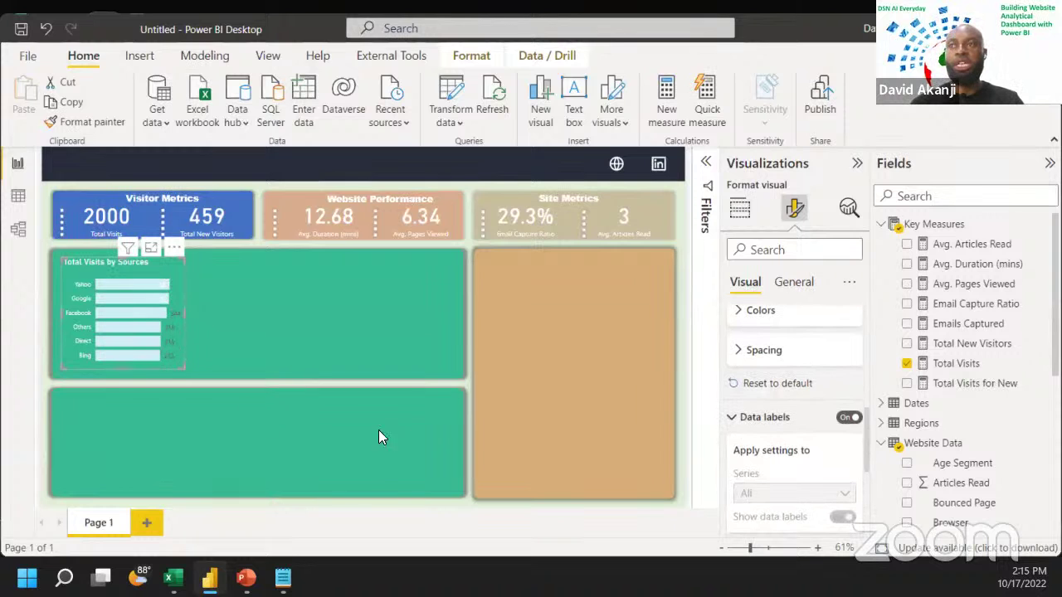
pyautogui.scroll(-2, 758, 423)
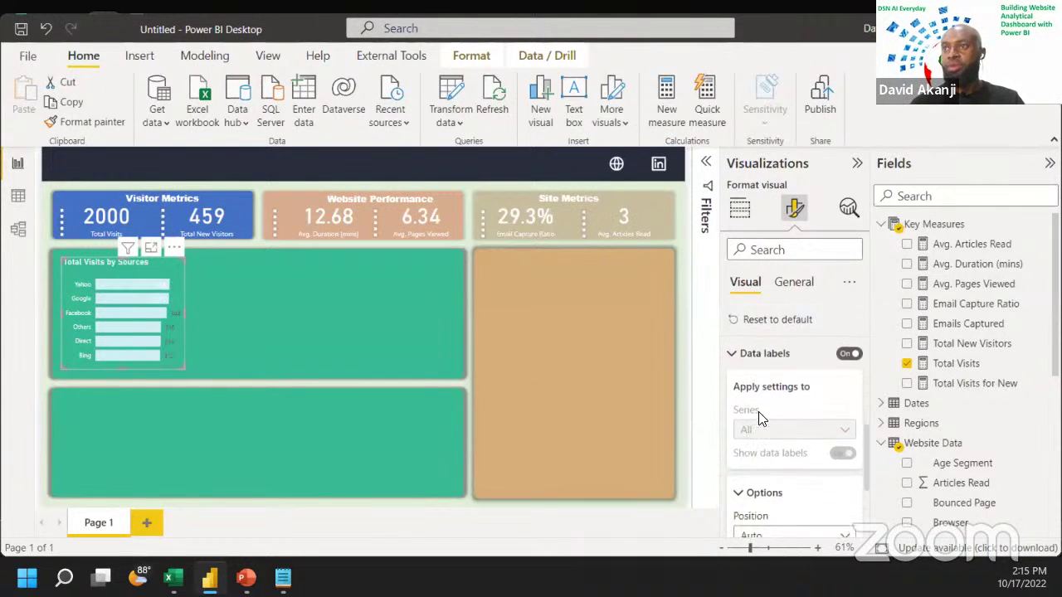
pyautogui.scroll(-1, 759, 423)
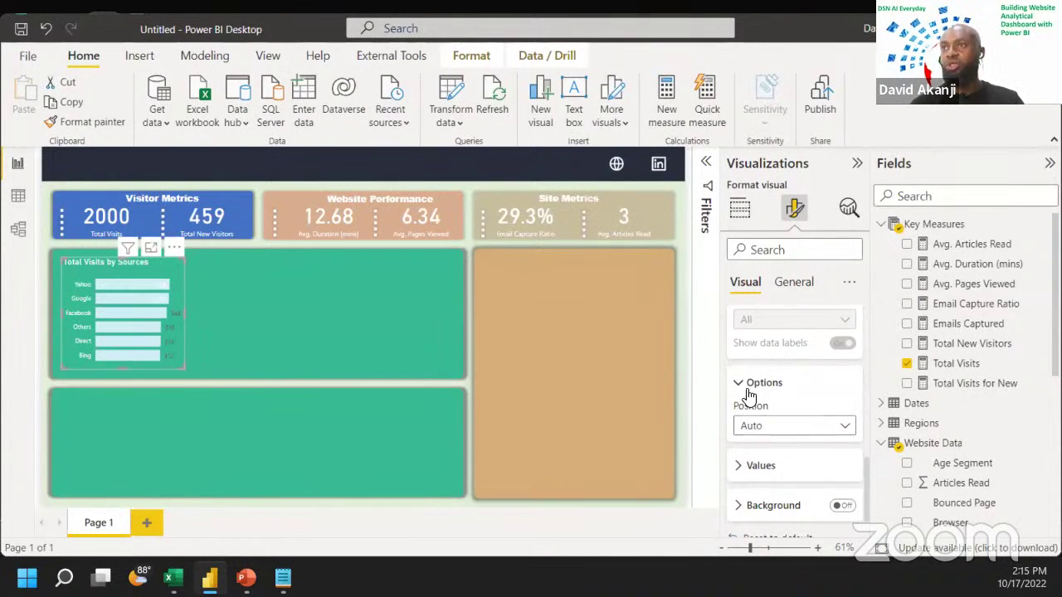
pyautogui.click(750, 430)
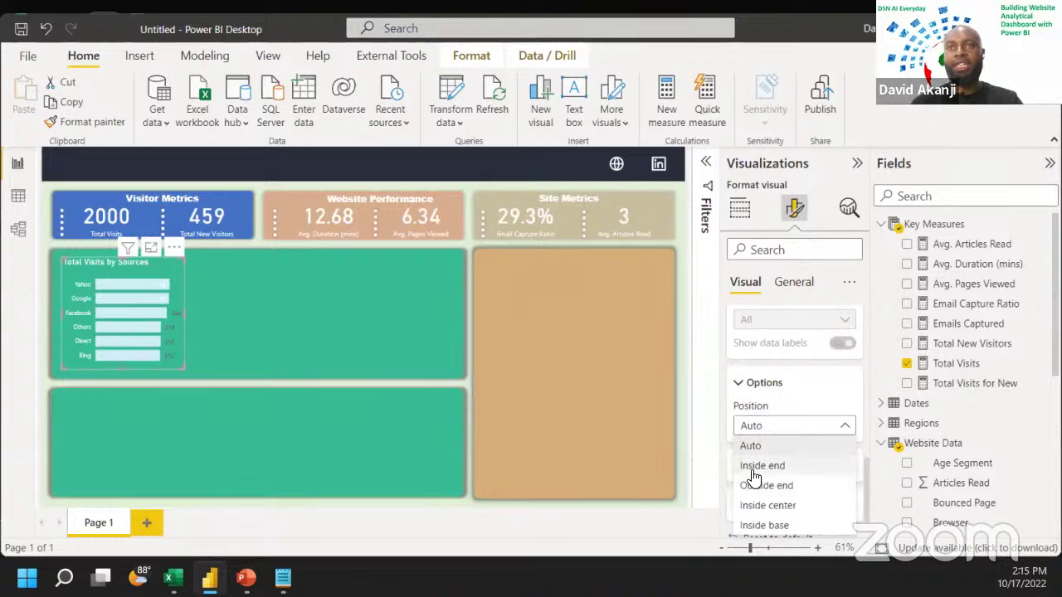
pyautogui.click(756, 467)
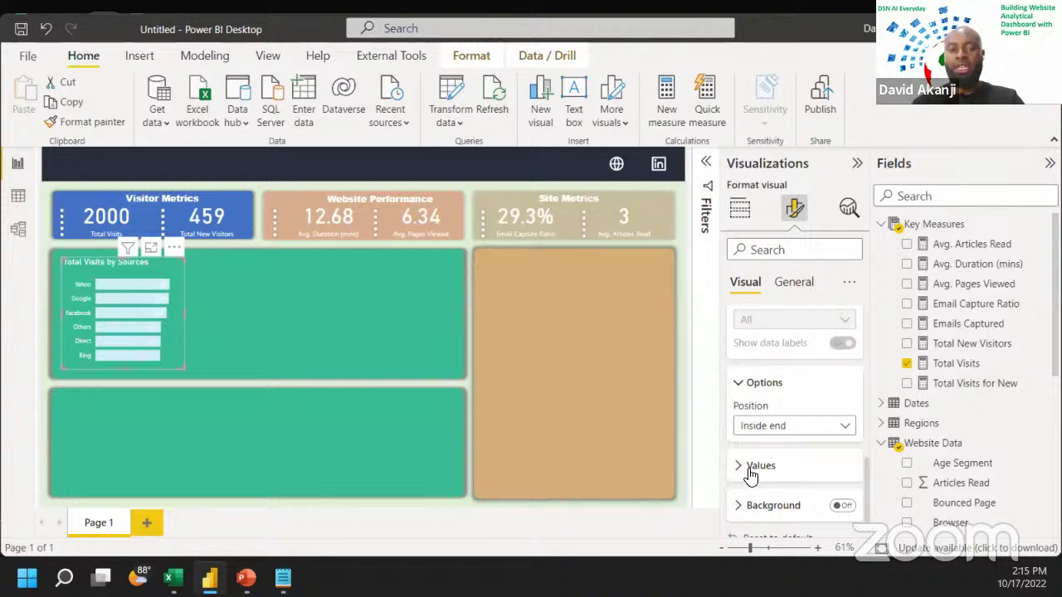
pyautogui.click(755, 428)
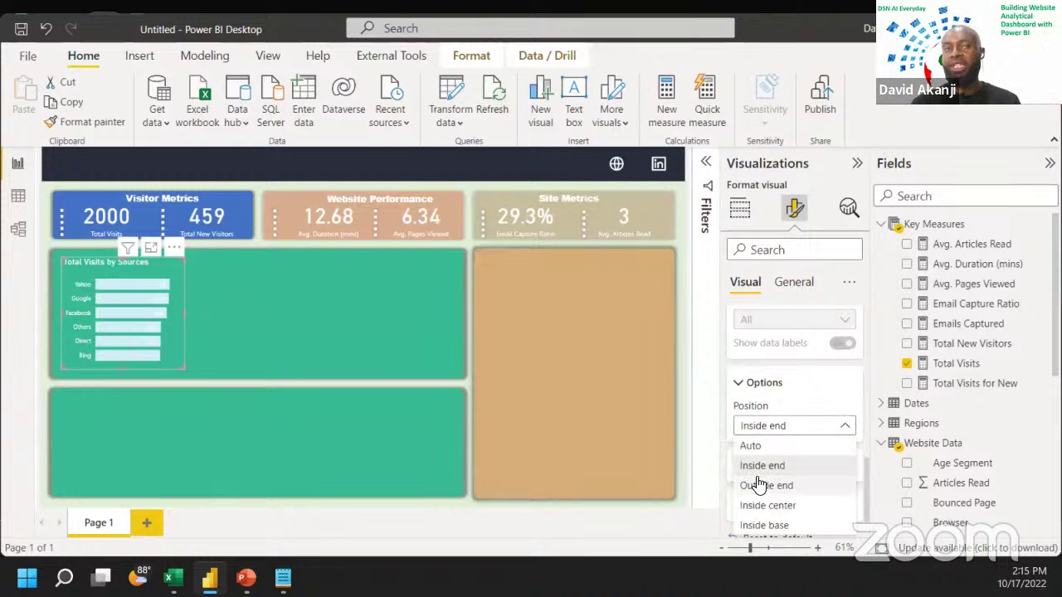
pyautogui.click(758, 484)
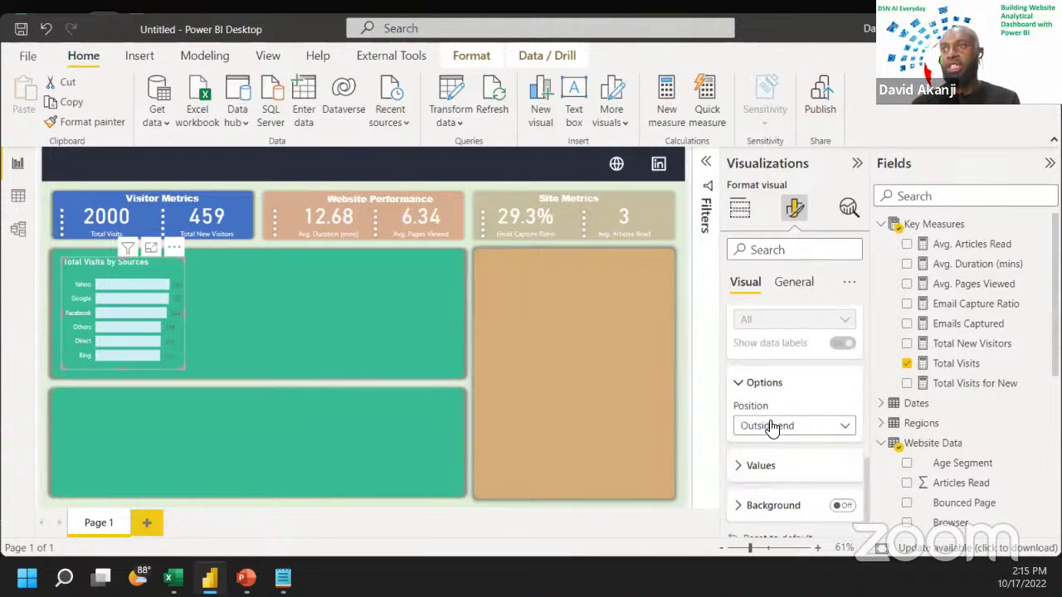
# Step: Set the color of the bar chart's data label values to white
pyautogui.scroll(-1, 780, 465)
pyautogui.click(741, 432)
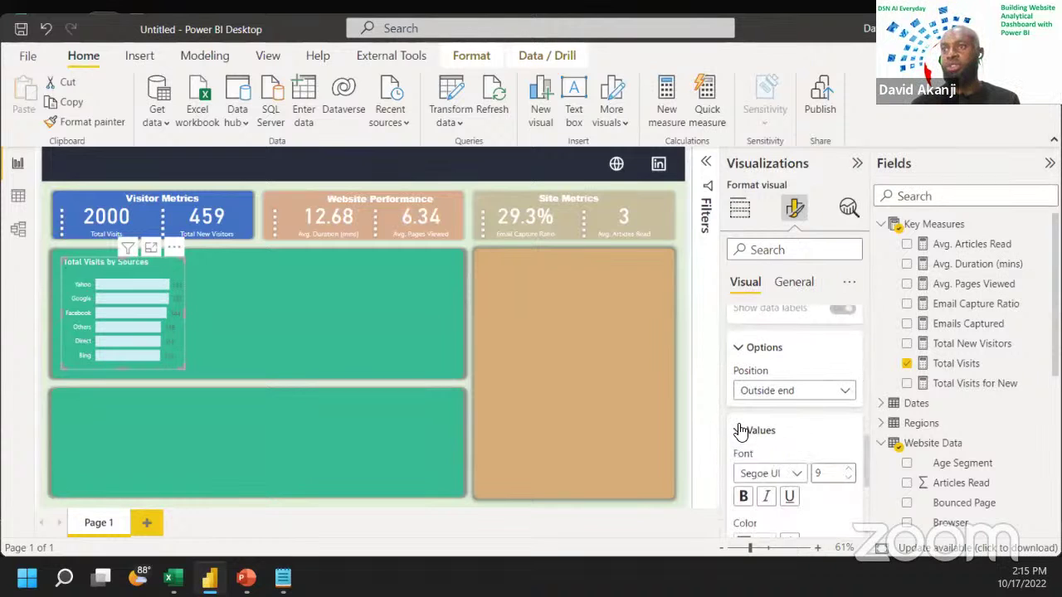
pyautogui.scroll(-2, 742, 450)
pyautogui.click(767, 440)
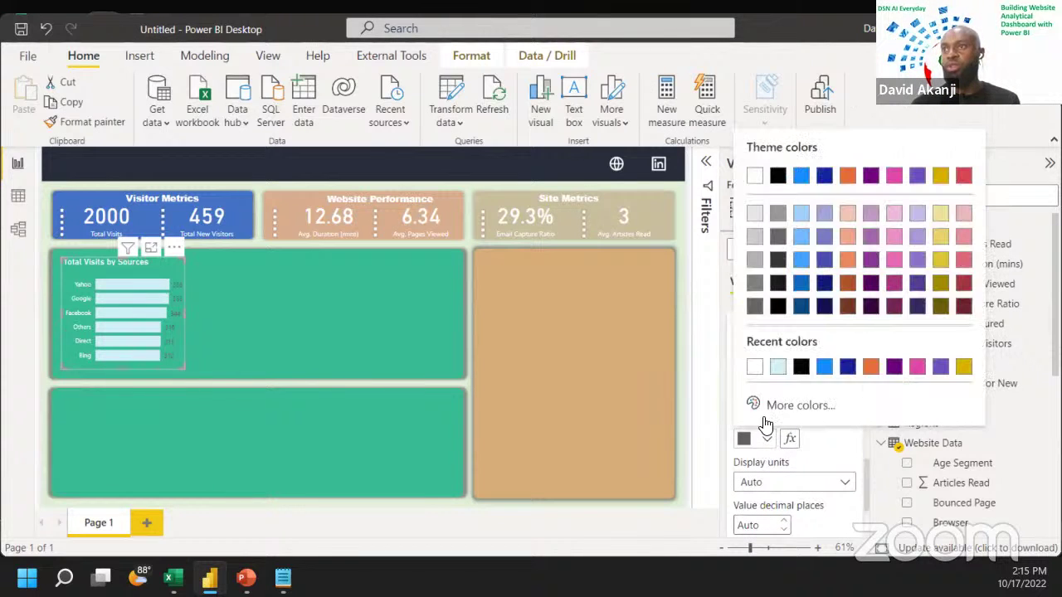
pyautogui.click(753, 369)
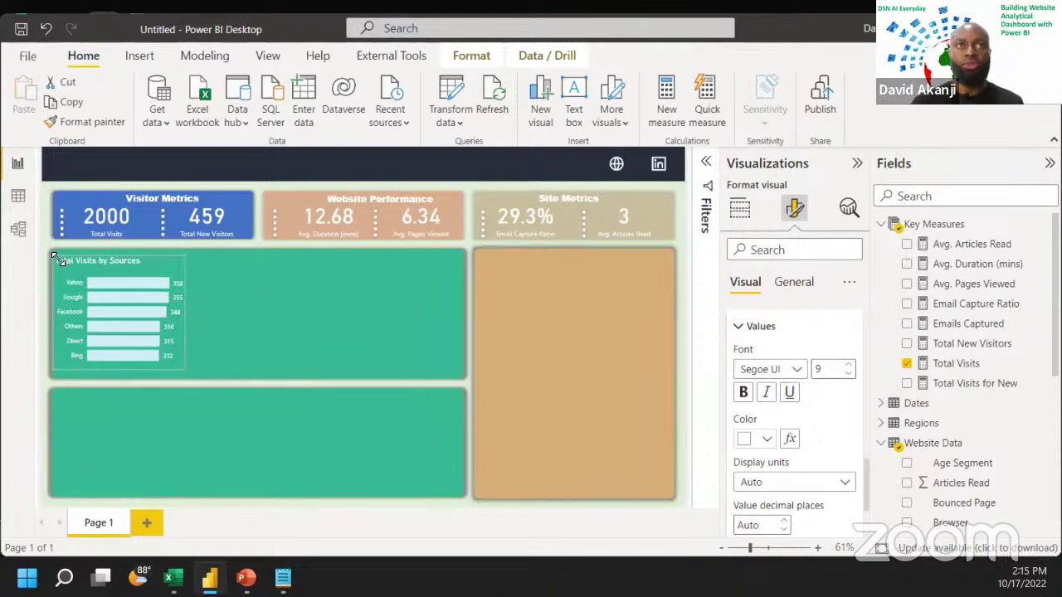
# Step: Enlarge the Total Visits by Sources chart slightly and place two copies beside it in the upper green container
pyautogui.moveTo(60, 257); pyautogui.dragTo(57, 254)
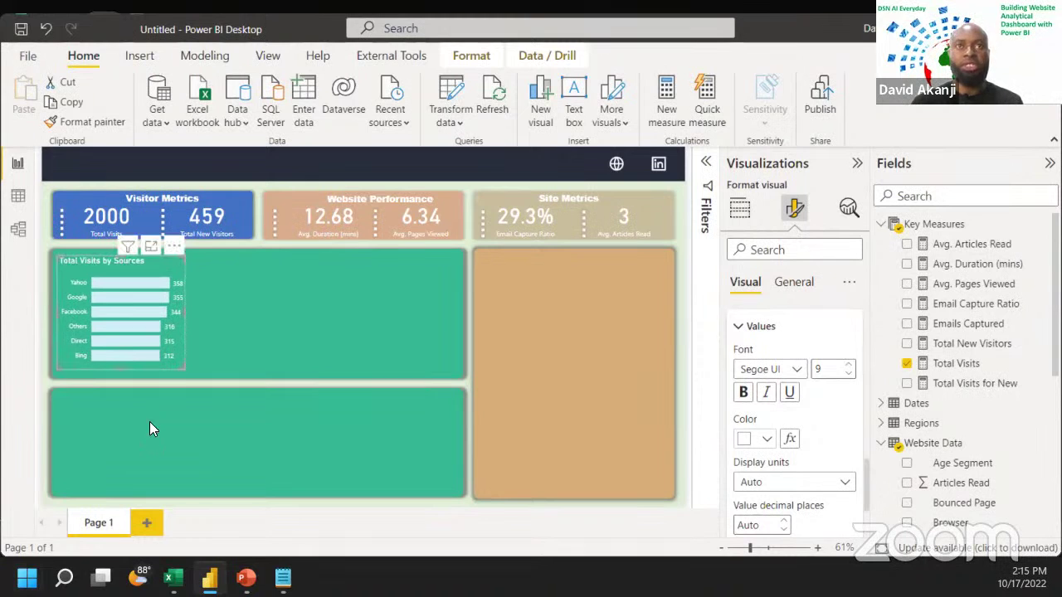
pyautogui.moveTo(183, 365); pyautogui.dragTo(180, 370)
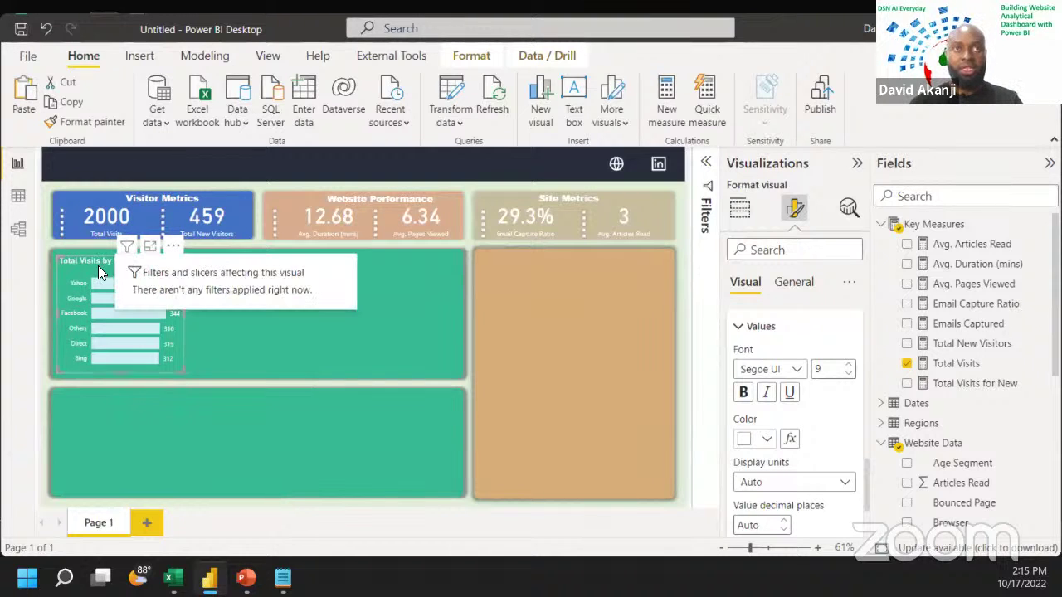
pyautogui.moveTo(98, 263); pyautogui.dragTo(240, 259)
pyautogui.hotkey('ctrl', 'v')
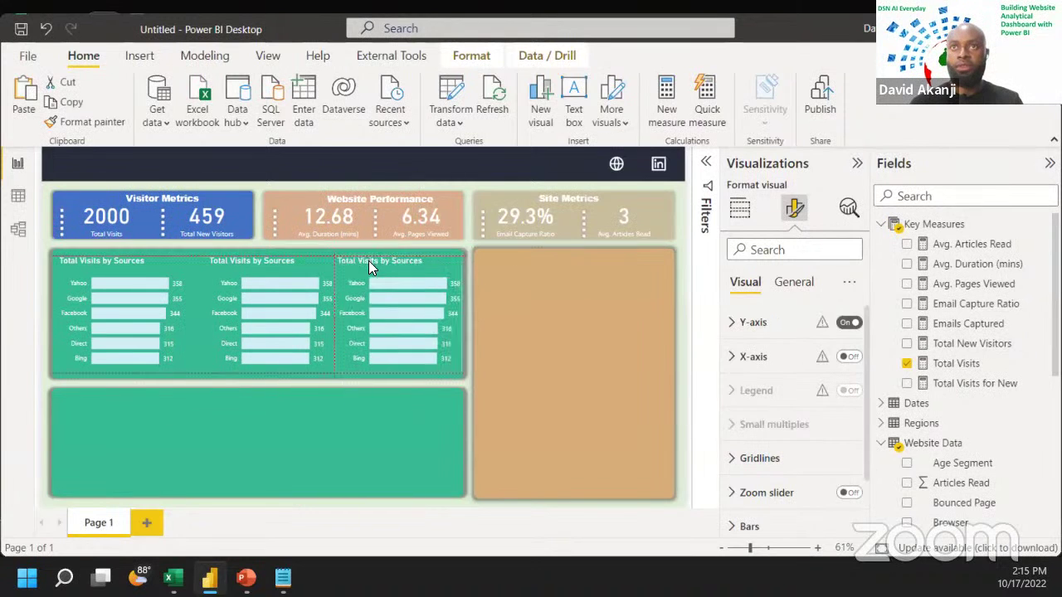
# Step: Nudge the middle copy of the bar chart left, closer to the first chart
pyautogui.click(241, 262)
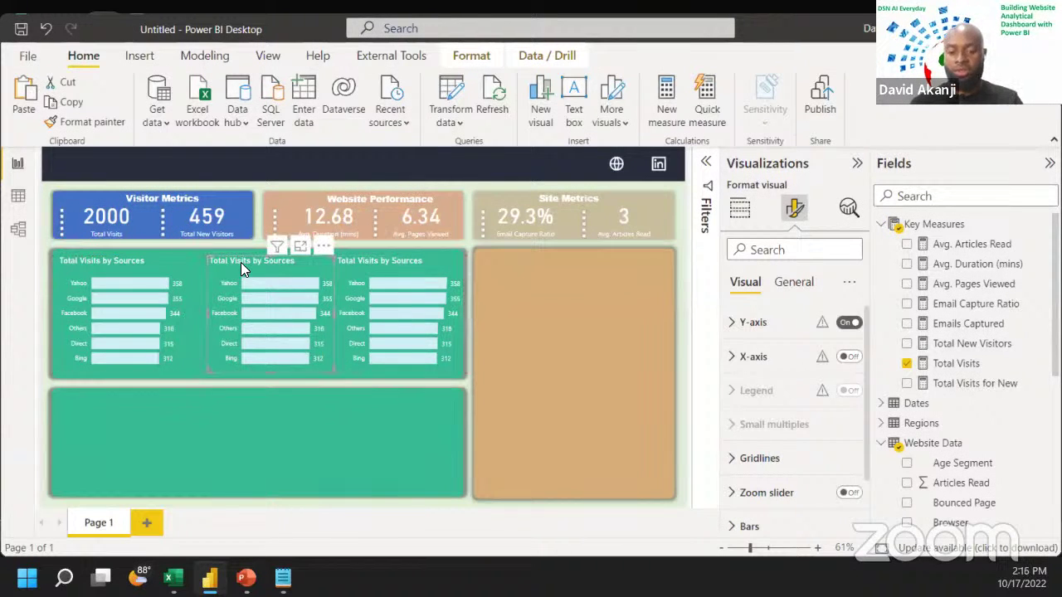
pyautogui.press('Left')
pyautogui.press('Left')
pyautogui.press('Left')
pyautogui.press('Left')
pyautogui.press('Left')
pyautogui.press('Left')
pyautogui.press('Left')
pyautogui.press('Left')
pyautogui.press('Left')
pyautogui.press('Left')
pyautogui.press('Left')
pyautogui.press('Left')
pyautogui.press('Left')
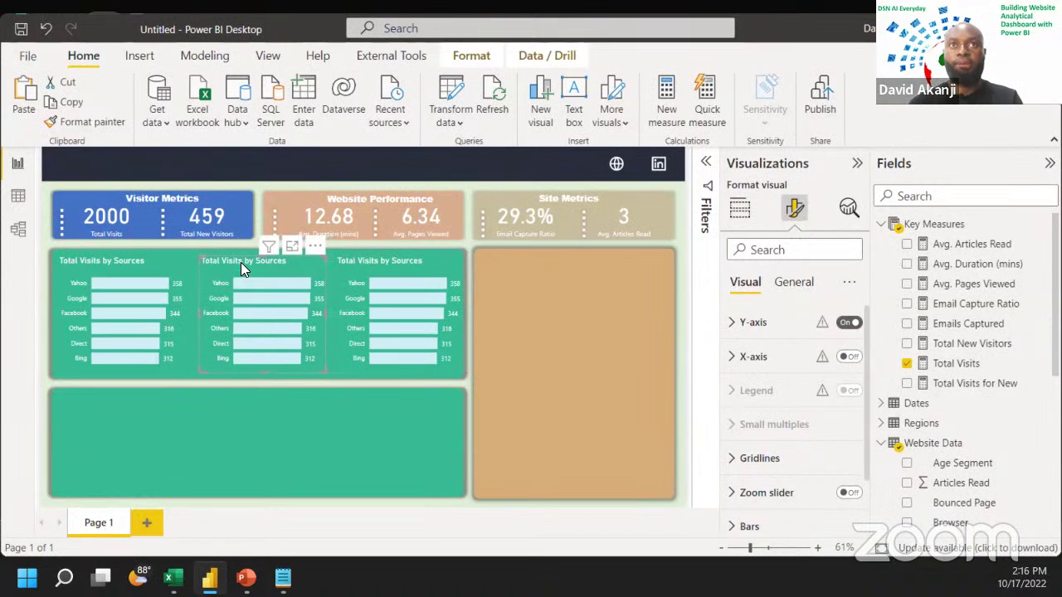
pyautogui.press('Left')
pyautogui.press('Left')
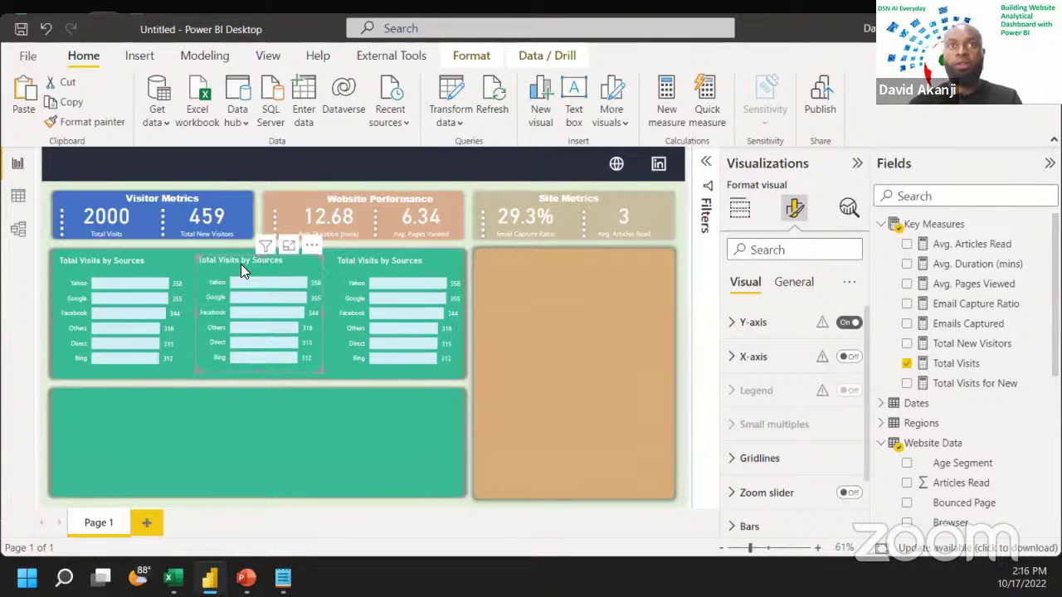
# Step: Nudge the third bar chart slightly left so it sits inside the green container's edge
pyautogui.click(374, 260)
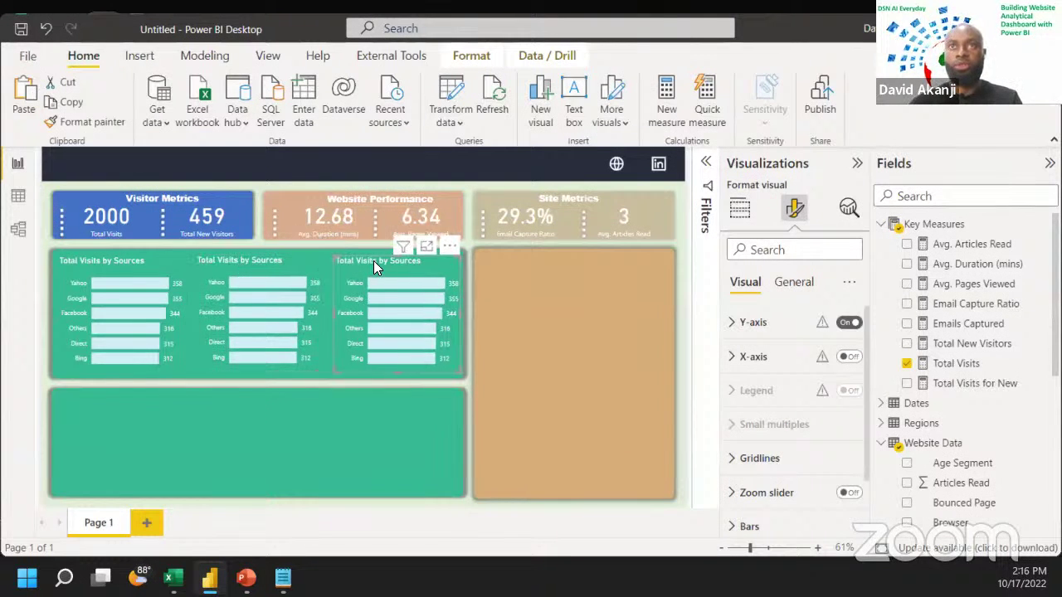
pyautogui.press('Left')
pyautogui.press('Left')
pyautogui.press('Left')
pyautogui.press('Left')
pyautogui.press('Left')
pyautogui.press('Left')
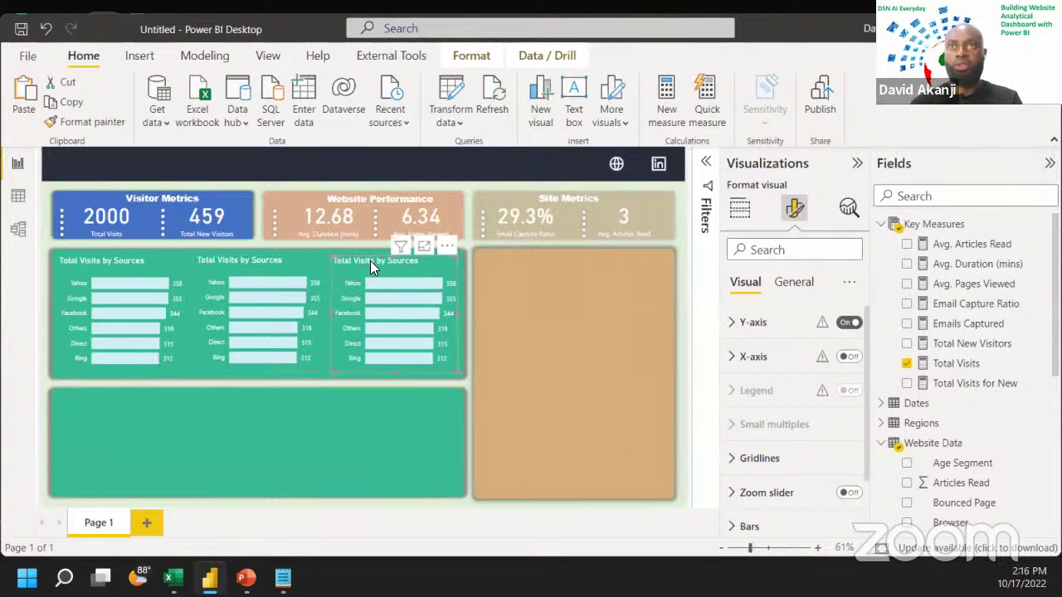
# Step: Replace Sources with Age Segment as the Y-axis field of the middle bar chart
pyautogui.click(217, 264)
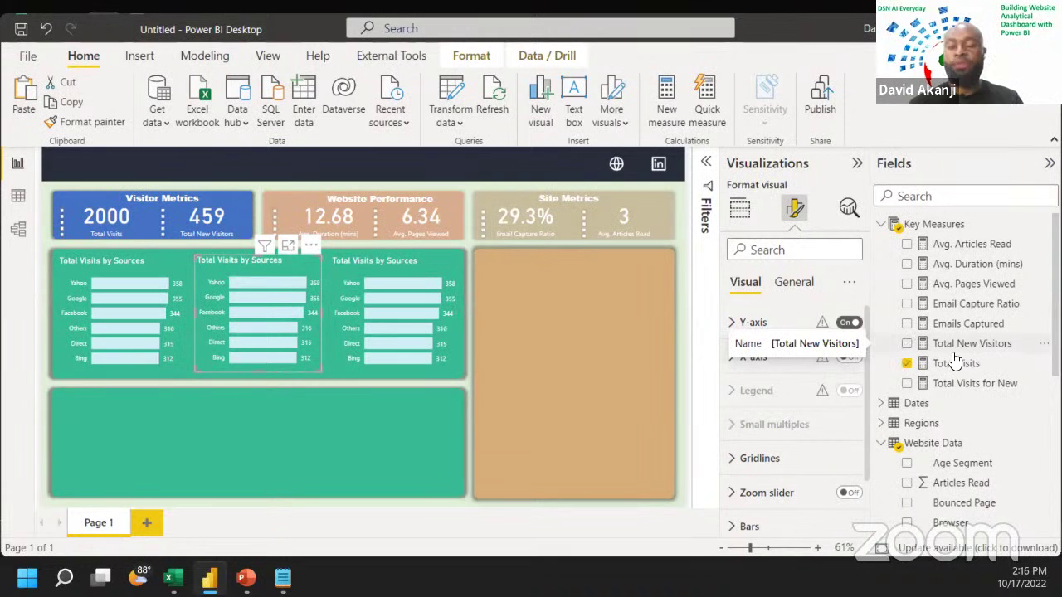
pyautogui.scroll(-1, 954, 415)
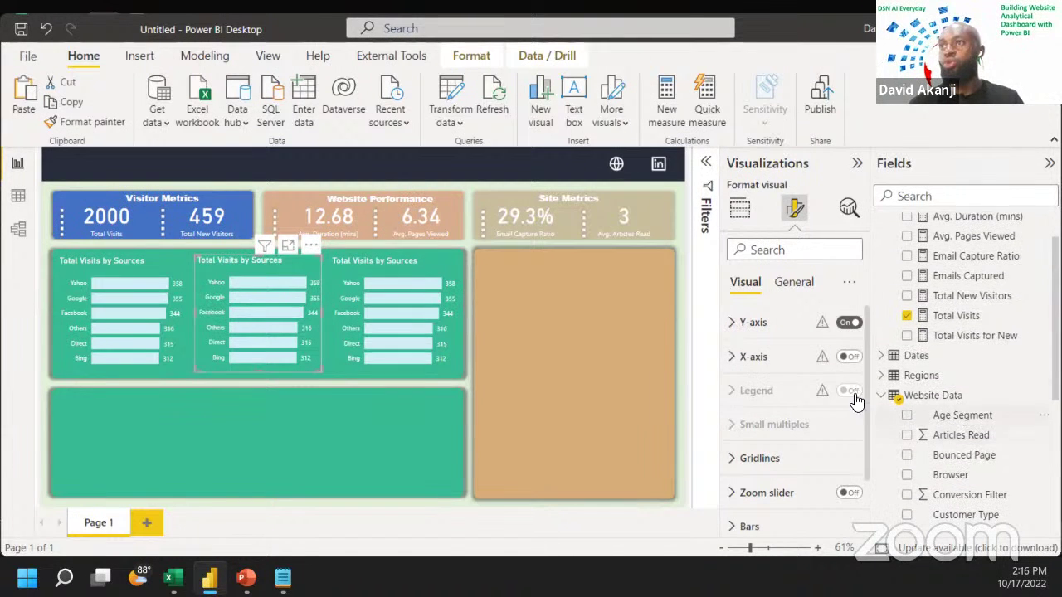
pyautogui.click(740, 208)
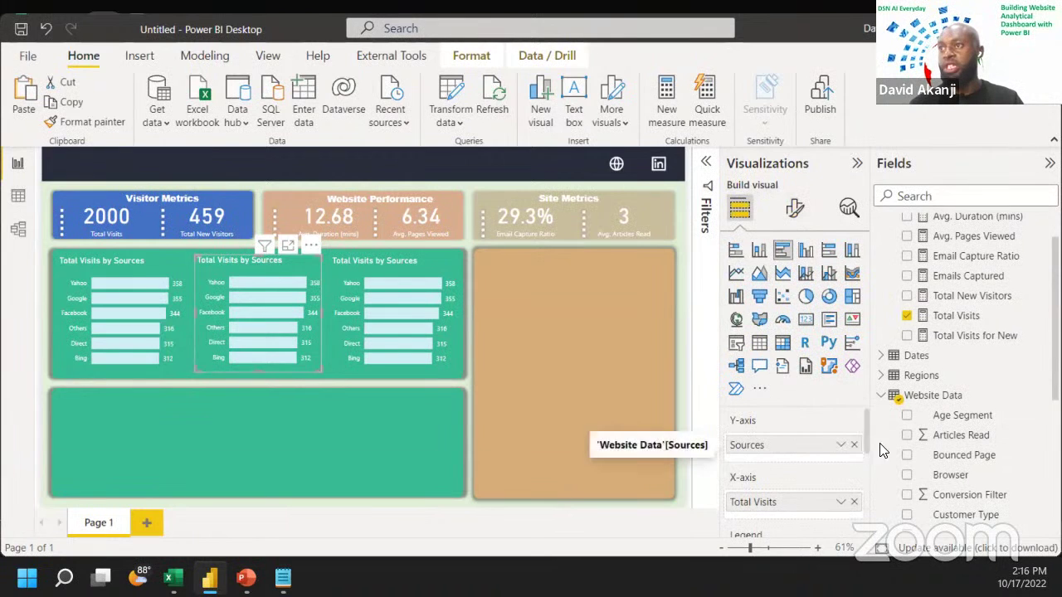
pyautogui.click(854, 445)
pyautogui.moveTo(887, 427); pyautogui.dragTo(782, 448)
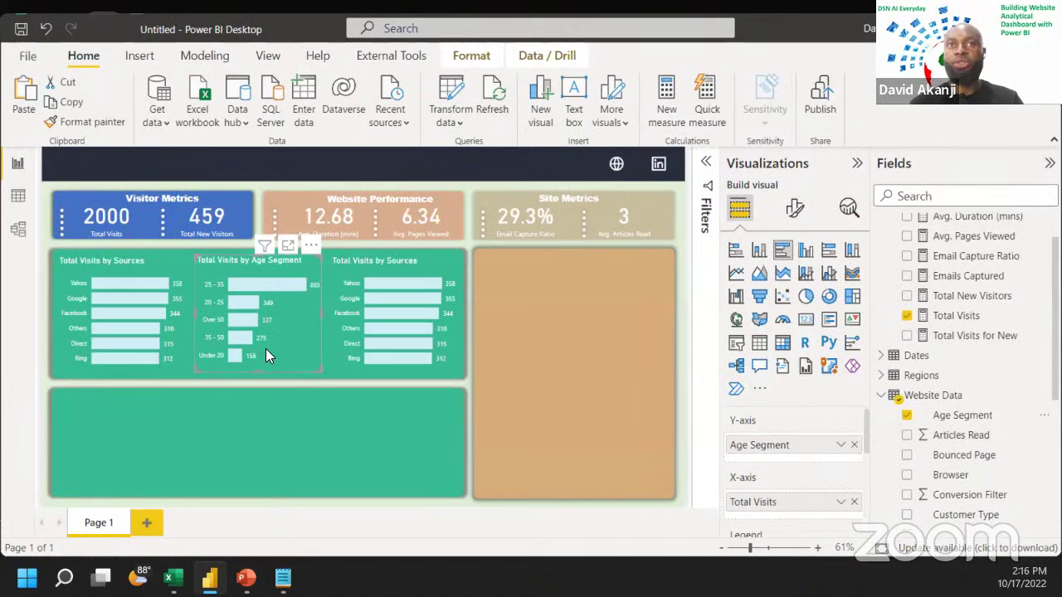
# Step: Replace Sources with Device Category as the Y-axis field of the third bar chart
pyautogui.click(359, 274)
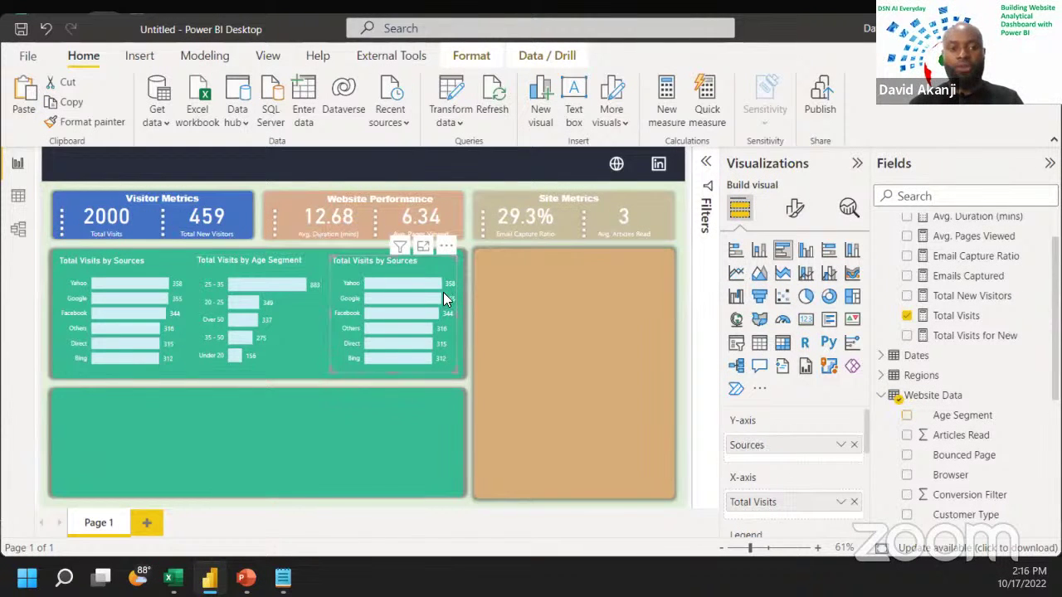
pyautogui.scroll(-5, 909, 419)
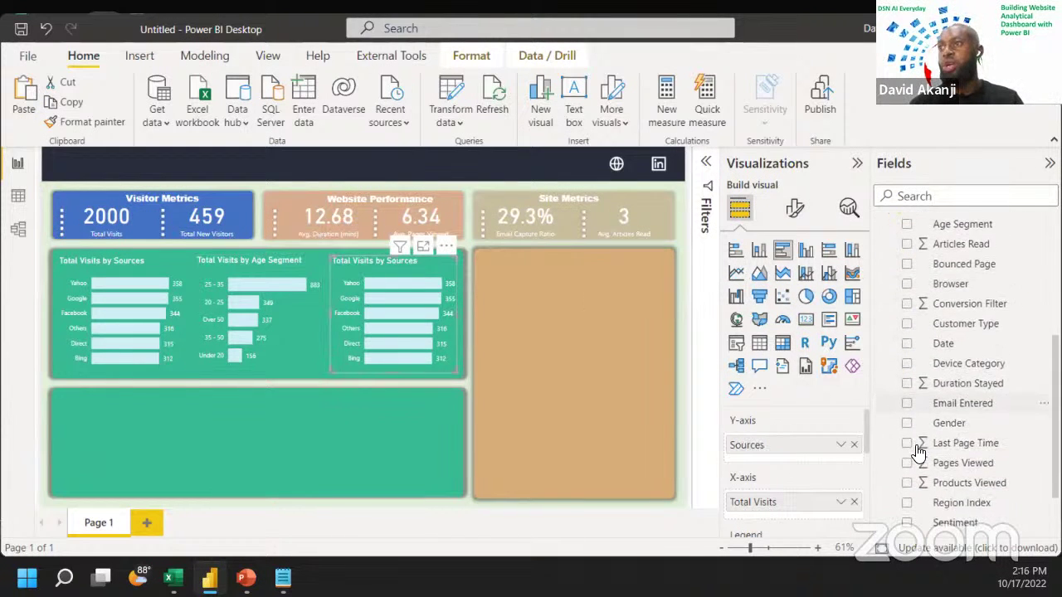
pyautogui.moveTo(978, 369); pyautogui.dragTo(792, 445)
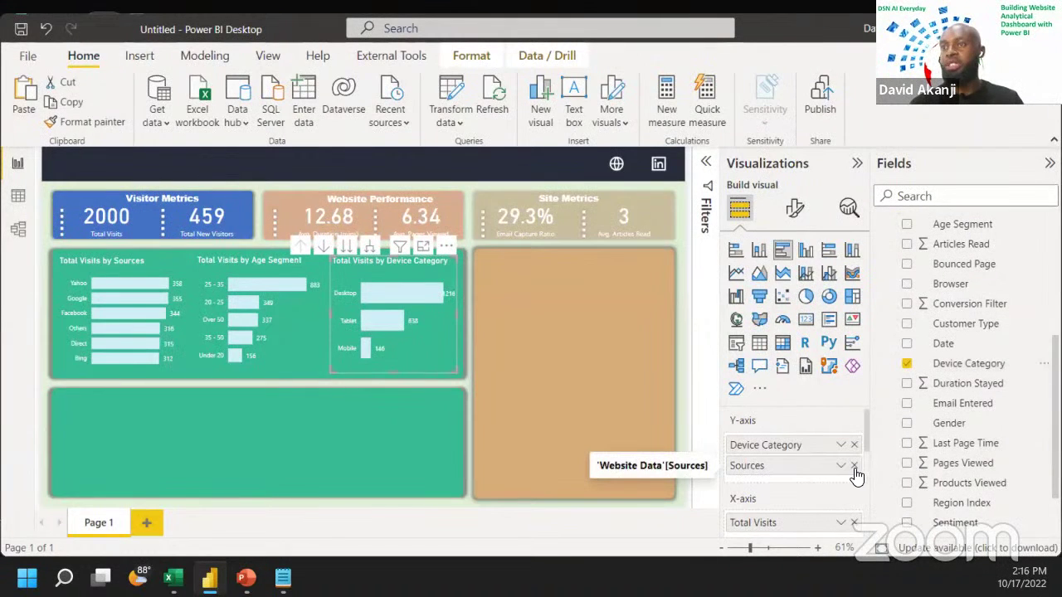
pyautogui.click(854, 466)
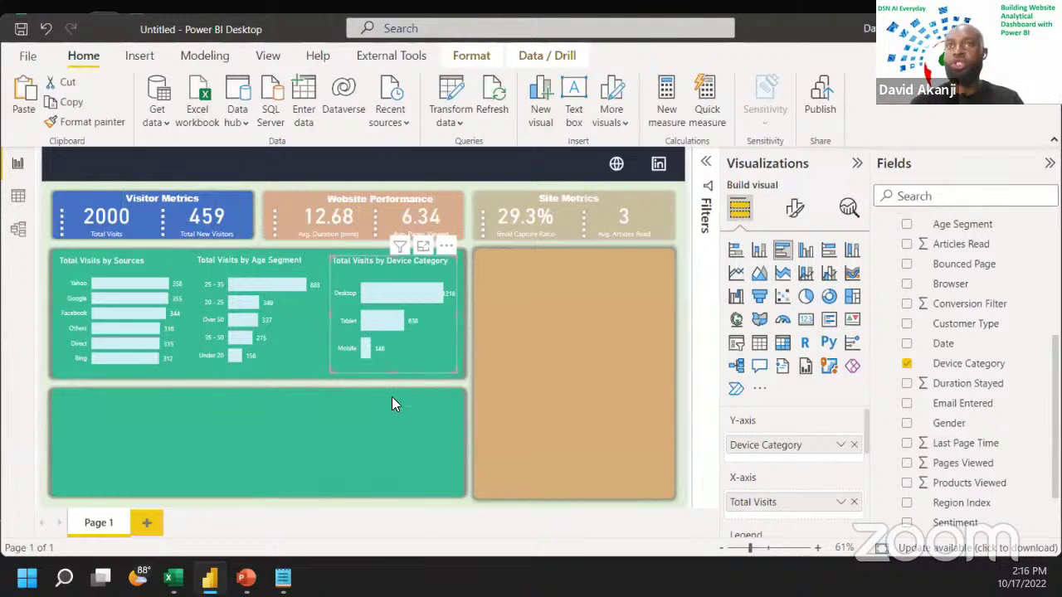
# Step: Add an empty line chart and fit it across the lower green container, with a thin green margin around it
pyautogui.click(376, 431)
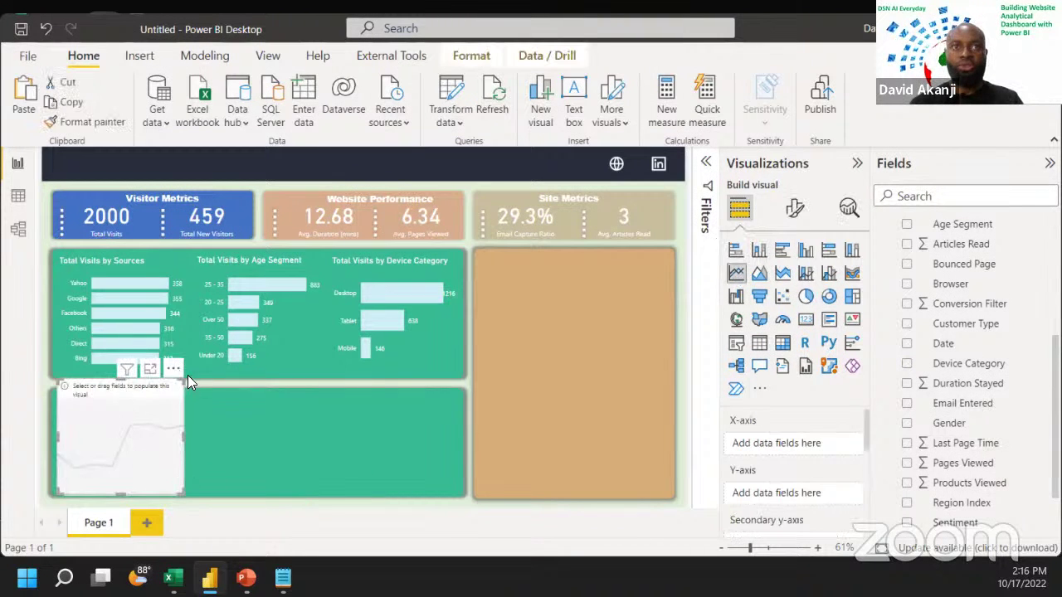
pyautogui.moveTo(182, 384); pyautogui.dragTo(458, 401)
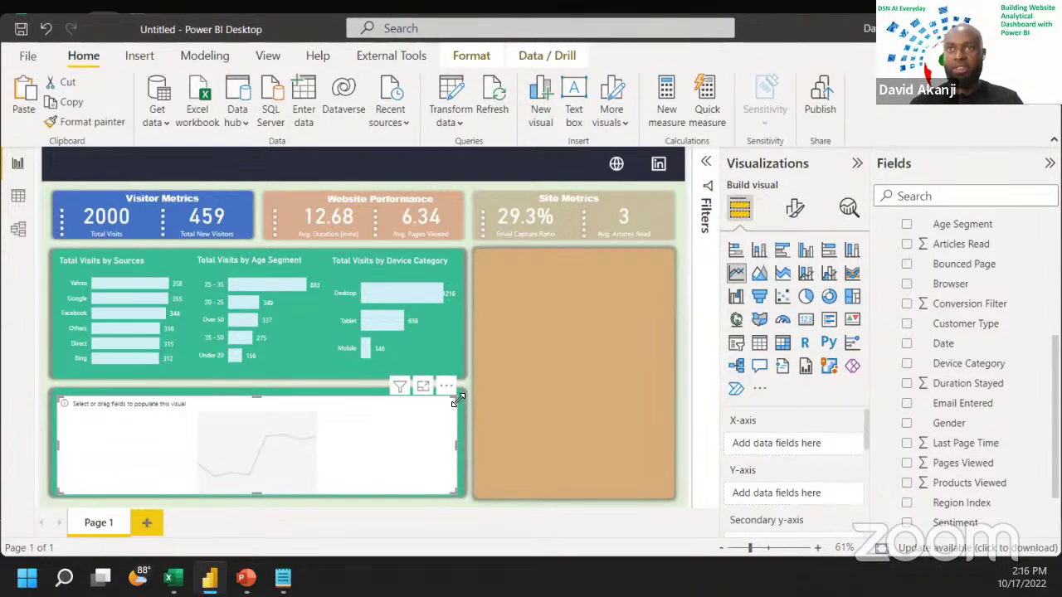
pyautogui.press('Up')
pyautogui.press('Up')
pyautogui.press('Up')
pyautogui.press('Up')
pyautogui.press('Up')
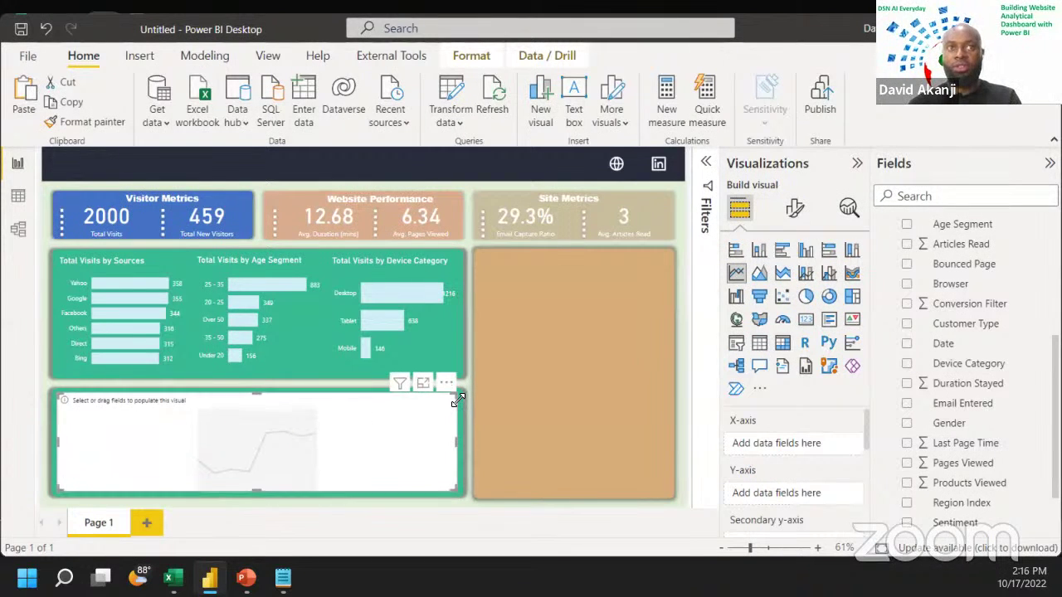
pyautogui.press('Left')
pyautogui.press('Left')
pyautogui.press('Left')
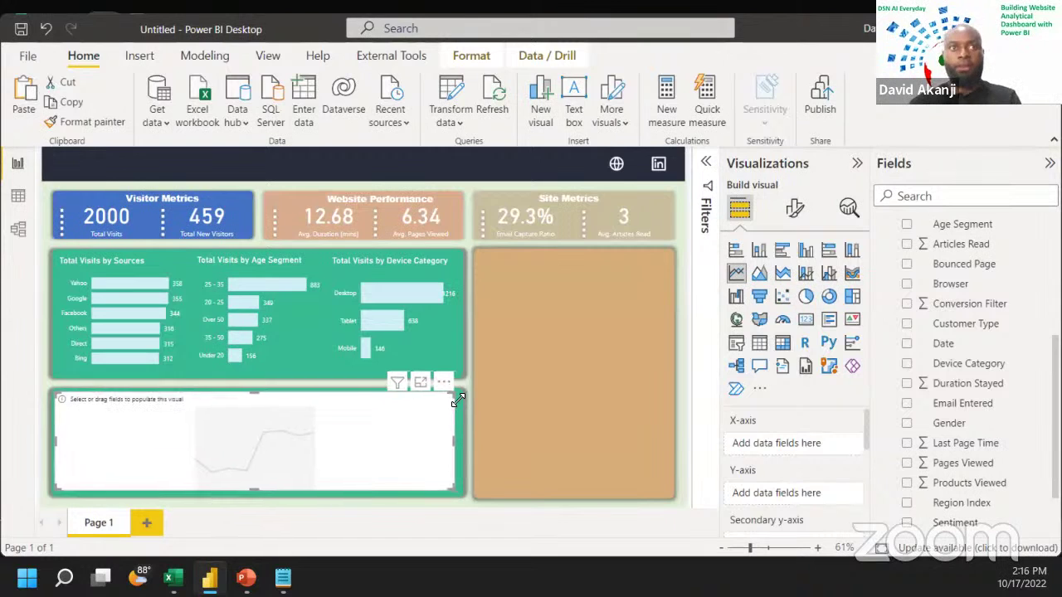
pyautogui.press('Up')
pyautogui.press('Up')
pyautogui.press('Left')
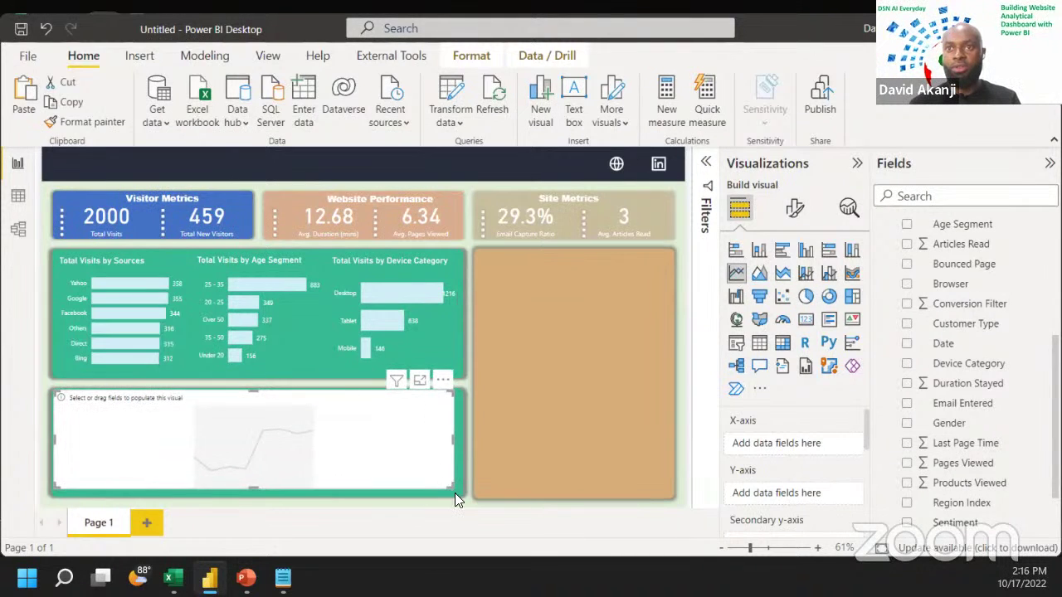
pyautogui.moveTo(455, 494); pyautogui.dragTo(458, 493)
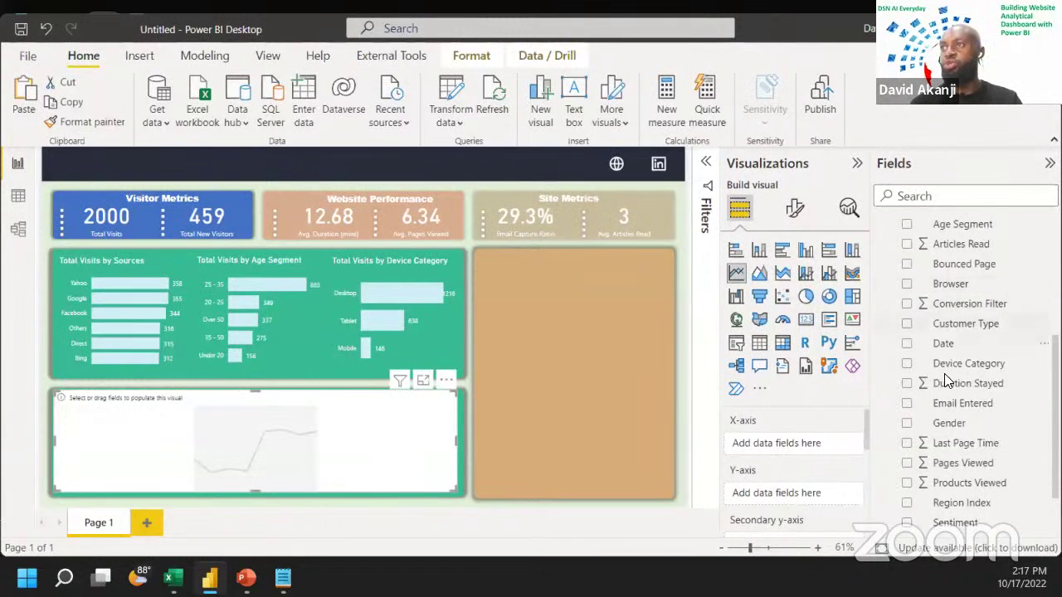
pyautogui.scroll(6, 951, 373)
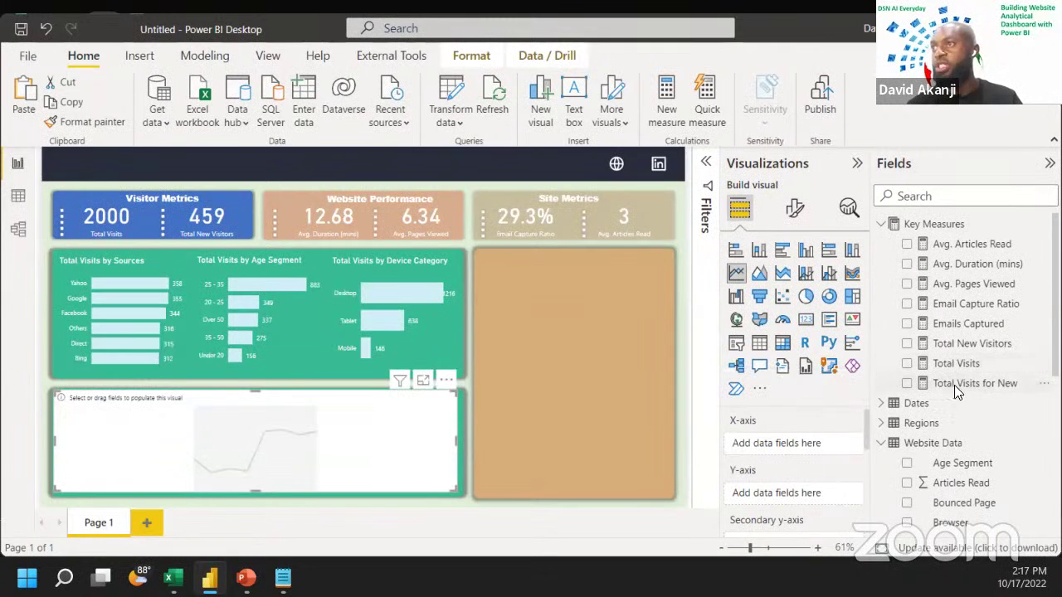
pyautogui.moveTo(956, 367); pyautogui.dragTo(796, 490)
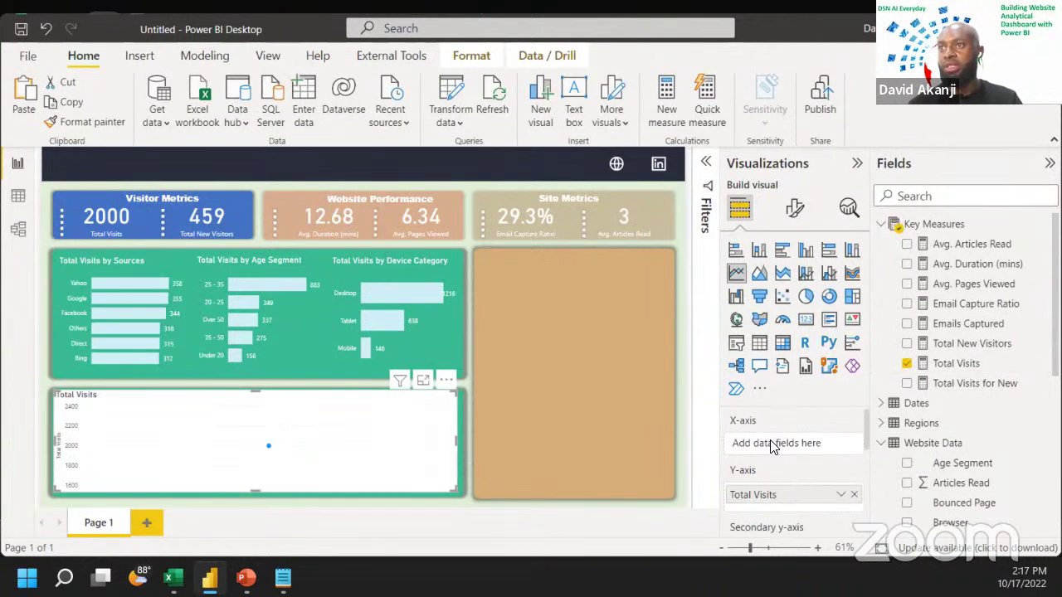
pyautogui.click(855, 495)
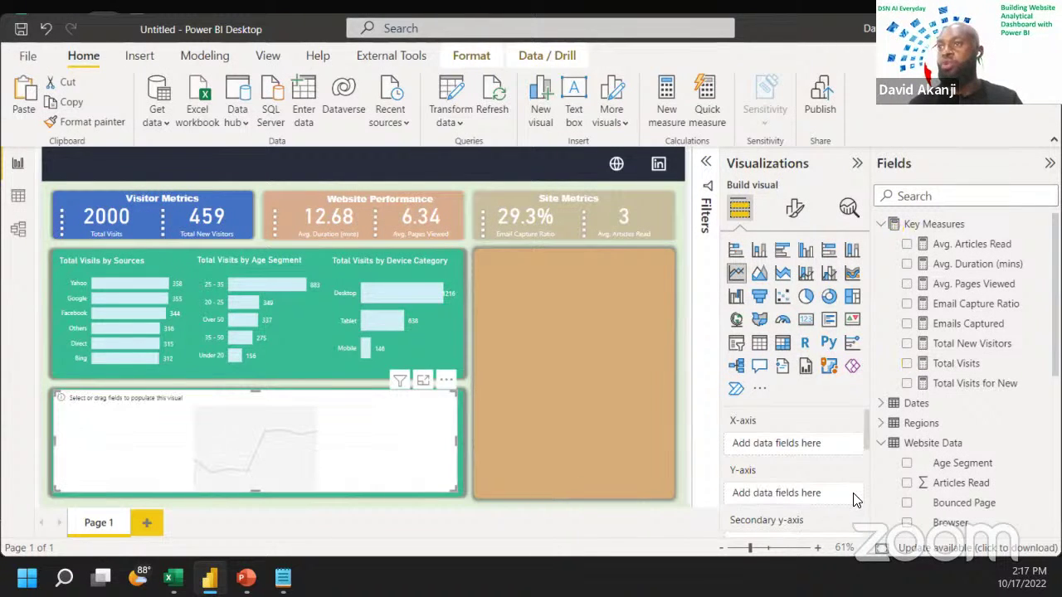
# Step: Put Date from the Dates table on the line chart's X-axis as plain Date instead of Date Hierarchy
pyautogui.click(883, 405)
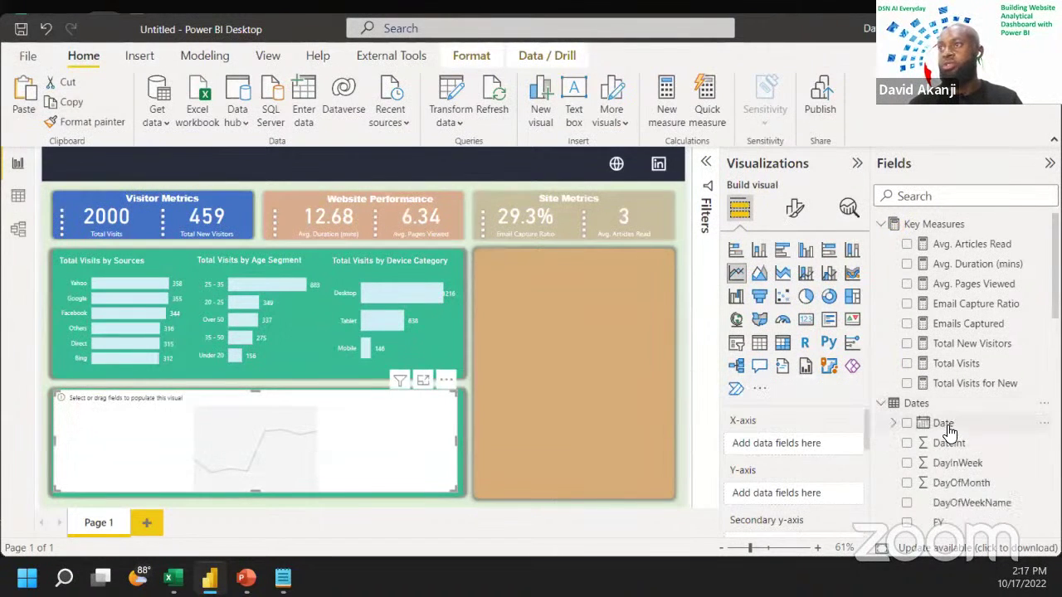
pyautogui.moveTo(944, 424); pyautogui.dragTo(801, 443)
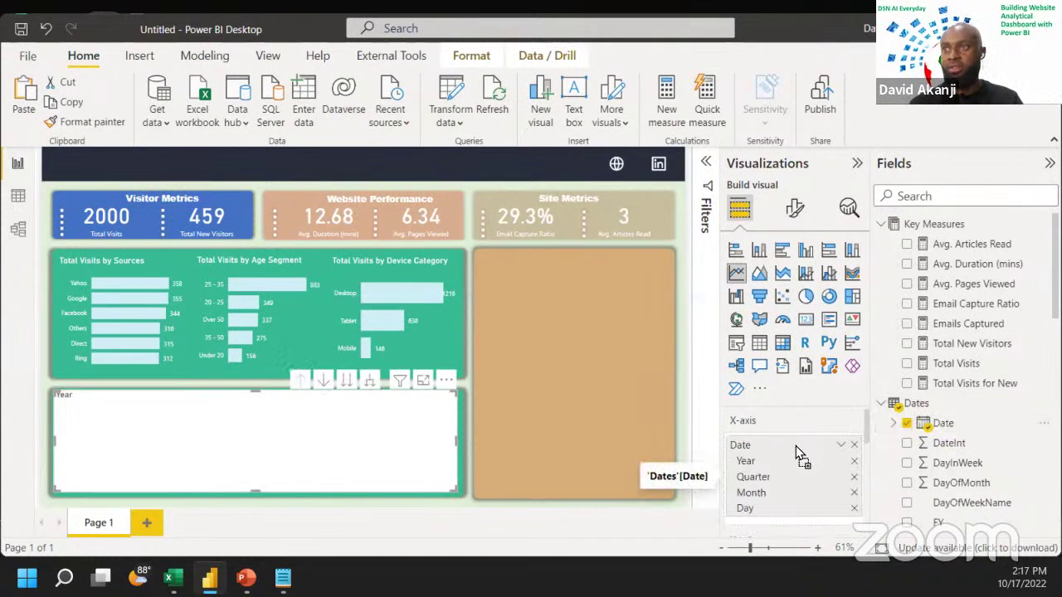
pyautogui.click(842, 447)
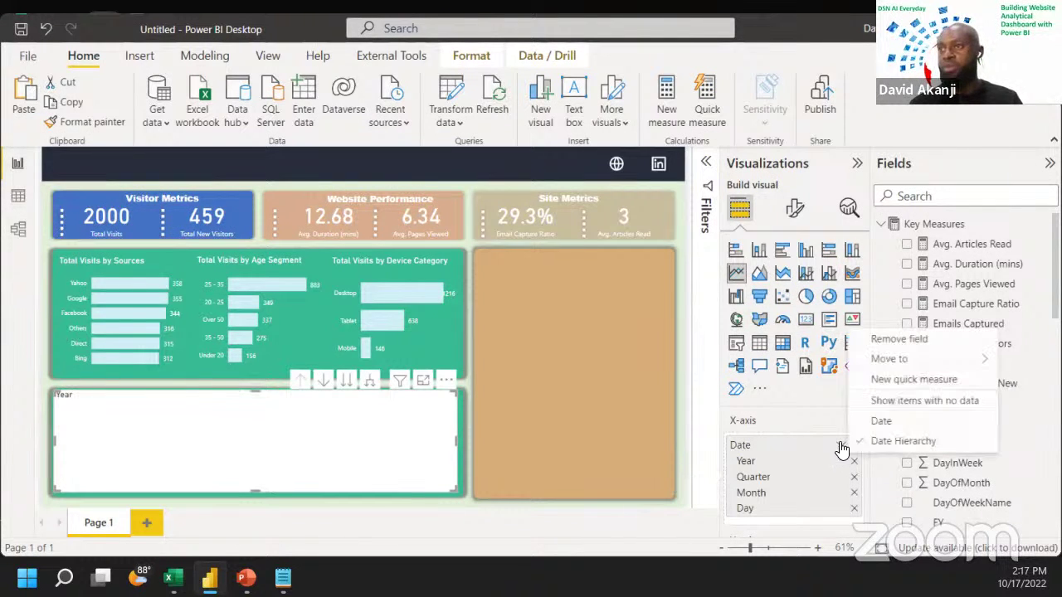
pyautogui.click(881, 422)
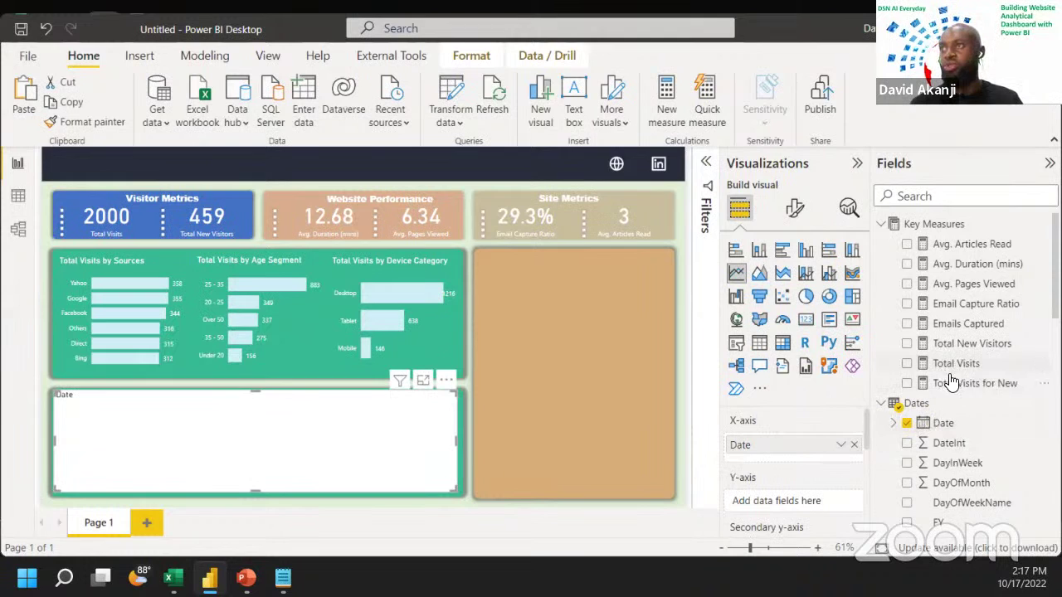
# Step: Add the Total Visits and Total New Visitors measures to the line chart's Y-axis
pyautogui.moveTo(956, 363); pyautogui.dragTo(809, 505)
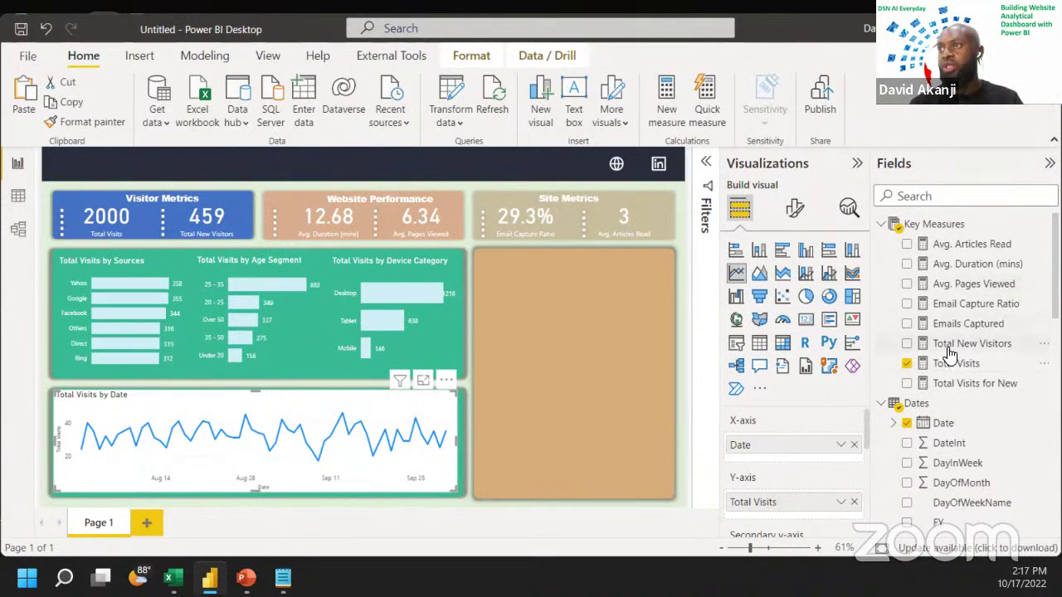
pyautogui.moveTo(948, 351); pyautogui.dragTo(791, 516)
pyautogui.moveTo(790, 516); pyautogui.dragTo(782, 508)
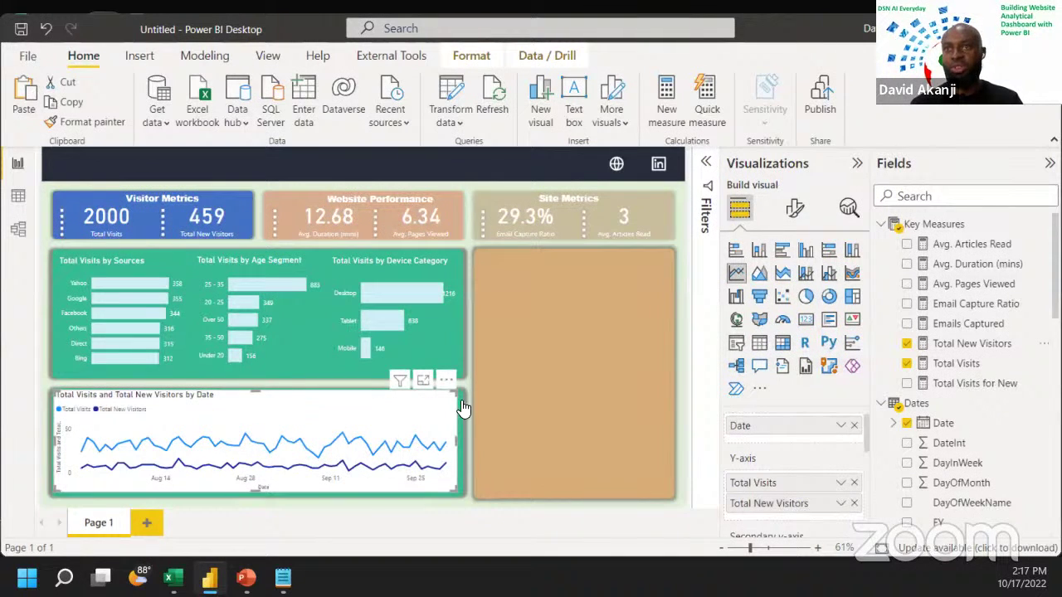
# Step: Lower the top edge of the line chart slightly and convert it to an area chart
pyautogui.moveTo(457, 391); pyautogui.dragTo(461, 401)
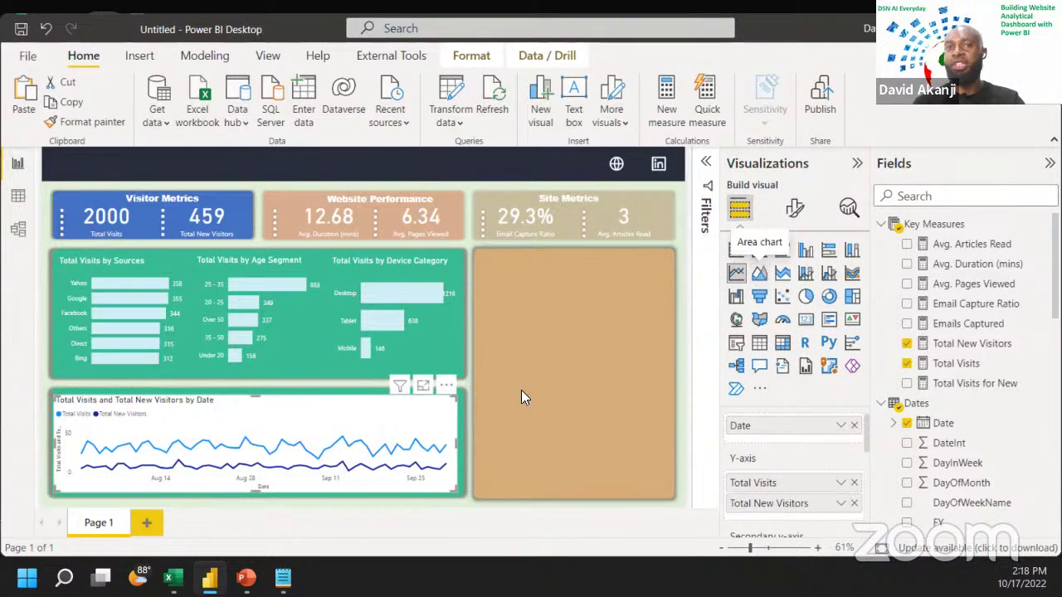
pyautogui.click(761, 277)
pyautogui.moveTo(282, 437)
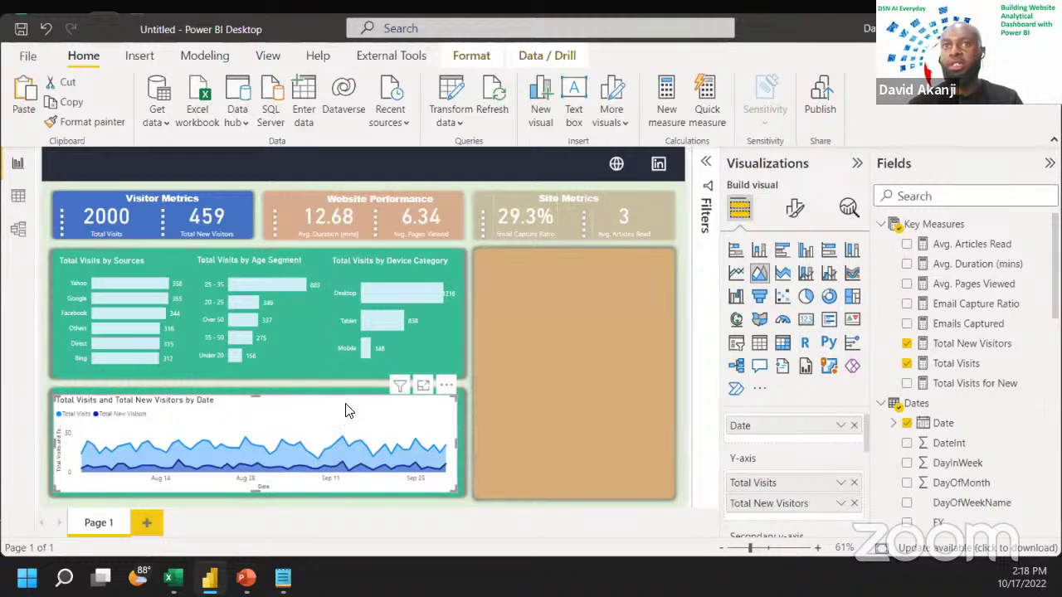
# Step: Search the area chart's format settings for "colo" and find the line colors
pyautogui.click(795, 208)
pyautogui.scroll(-5, 755, 417)
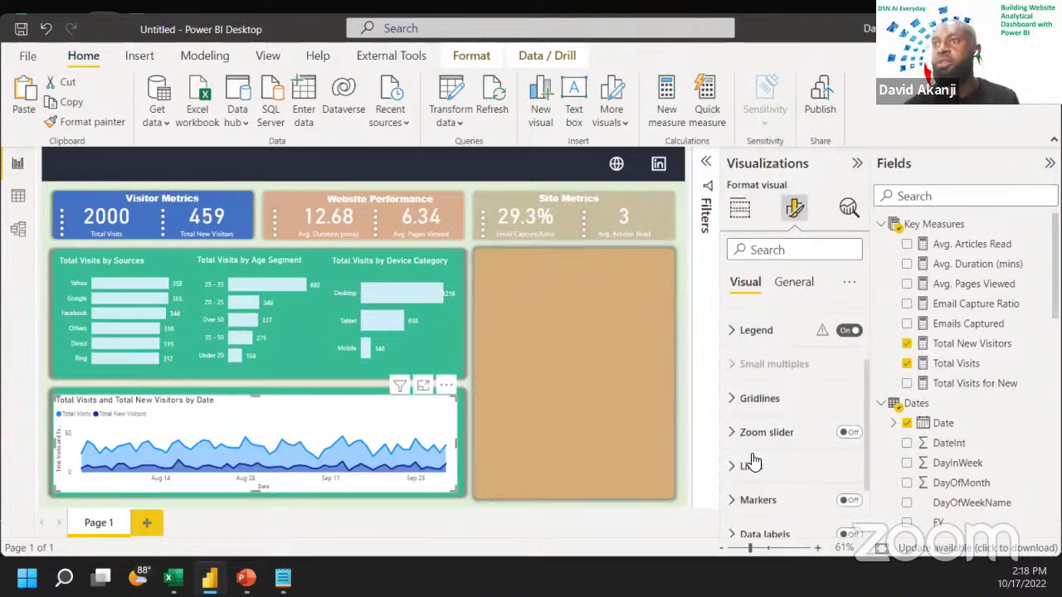
pyautogui.click(782, 251)
pyautogui.write('c')
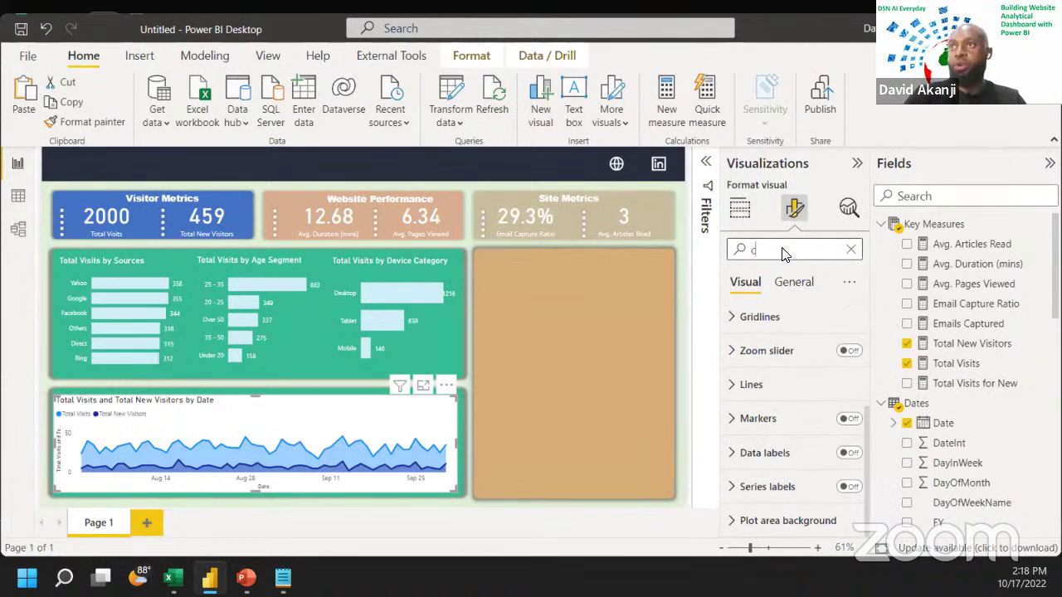
pyautogui.write('olo')
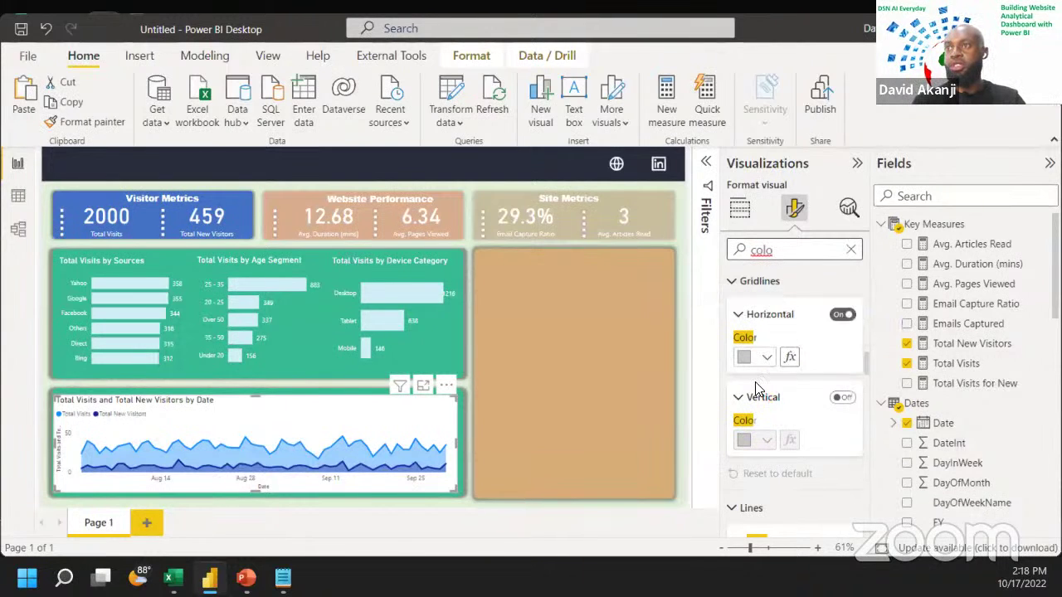
pyautogui.scroll(-4, 753, 406)
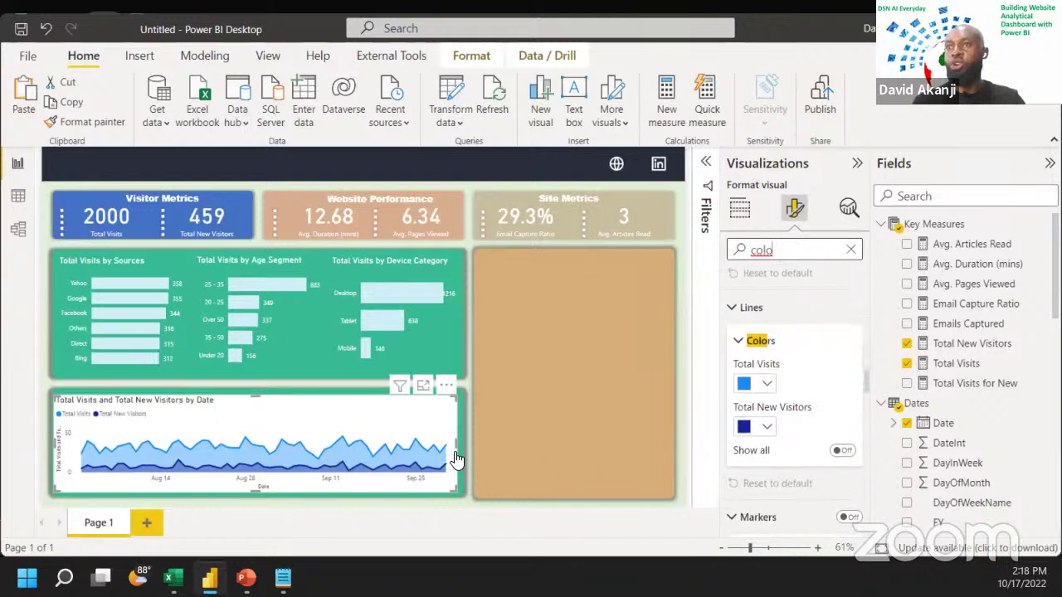
pyautogui.click(767, 384)
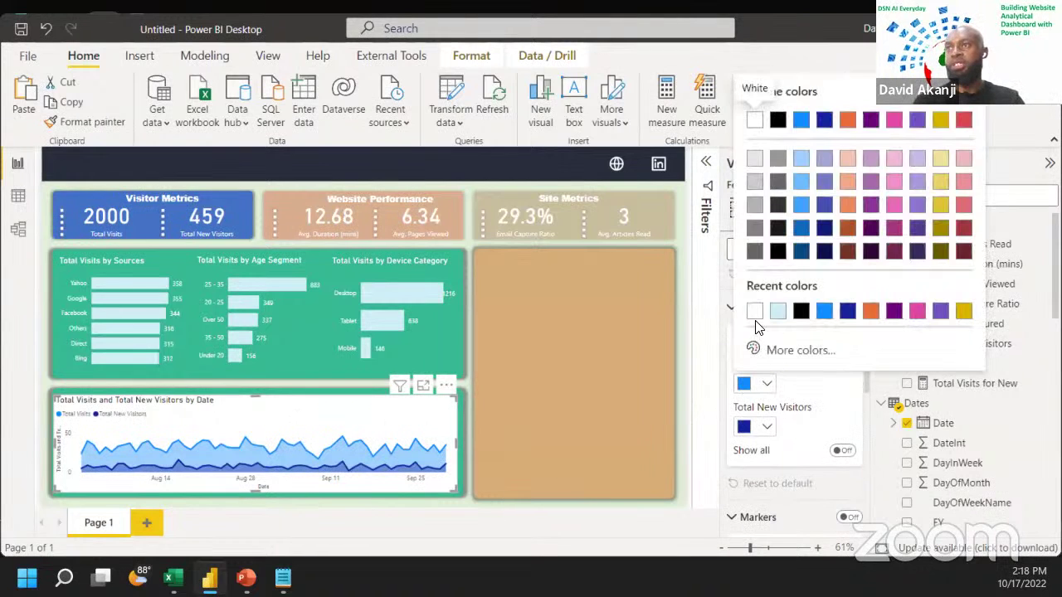
pyautogui.click(769, 349)
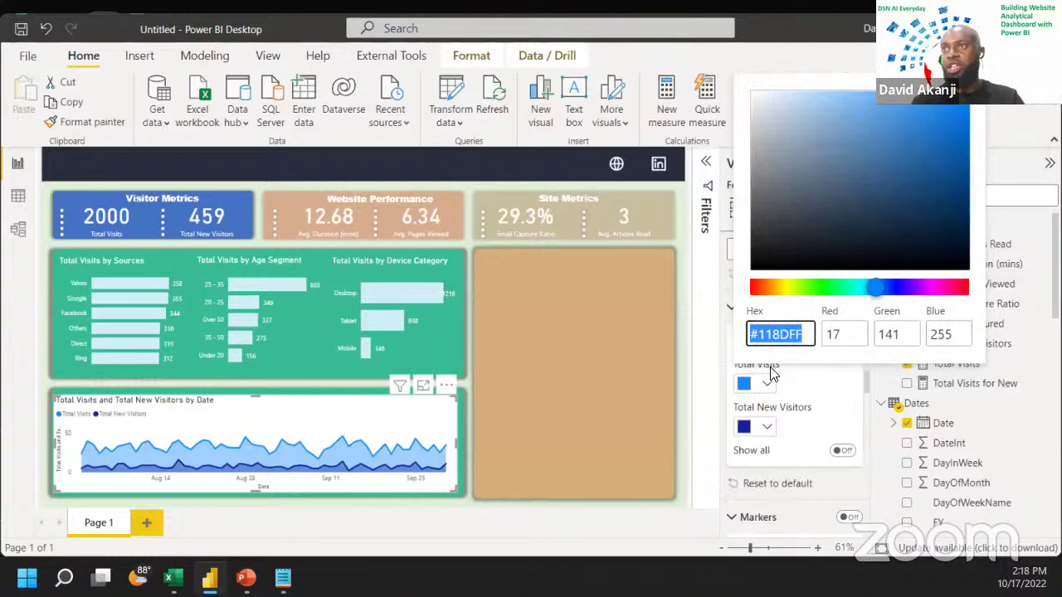
pyautogui.click(804, 394)
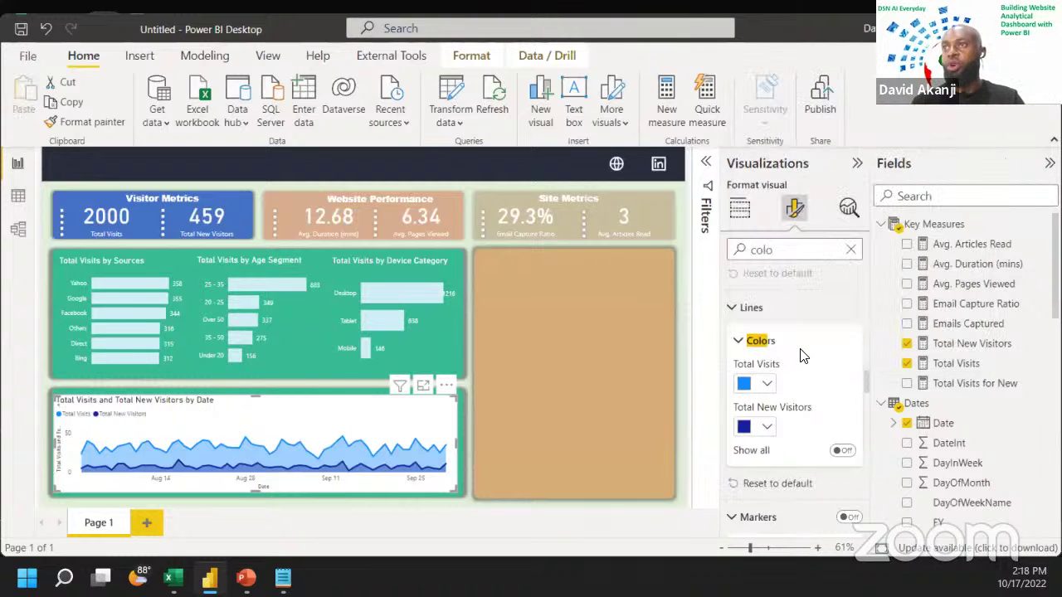
# Step: Set the line color of the Total Visits series to #FFD5C2
pyautogui.click(765, 385)
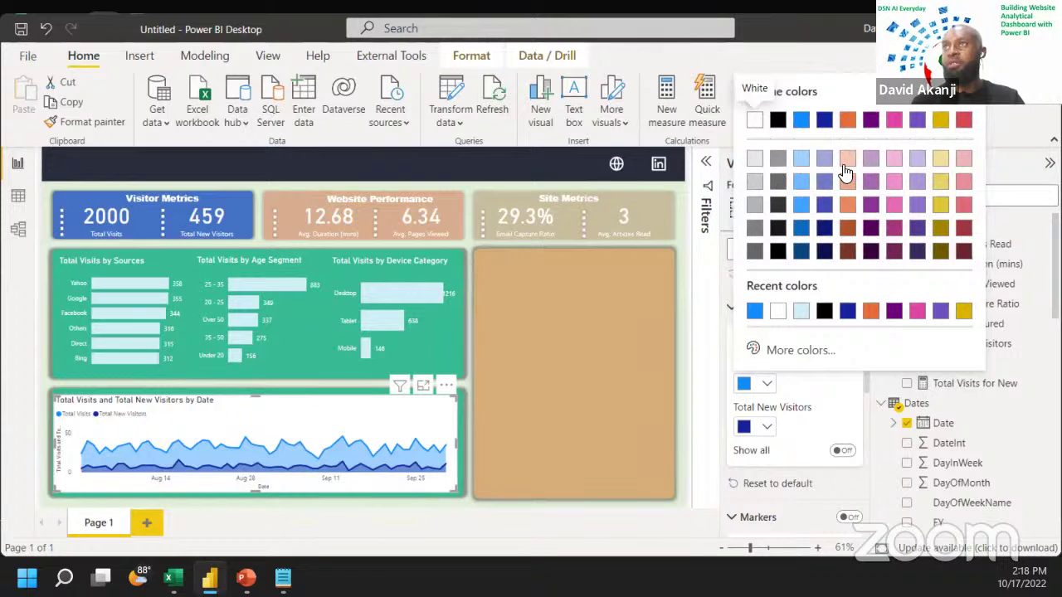
pyautogui.click(791, 351)
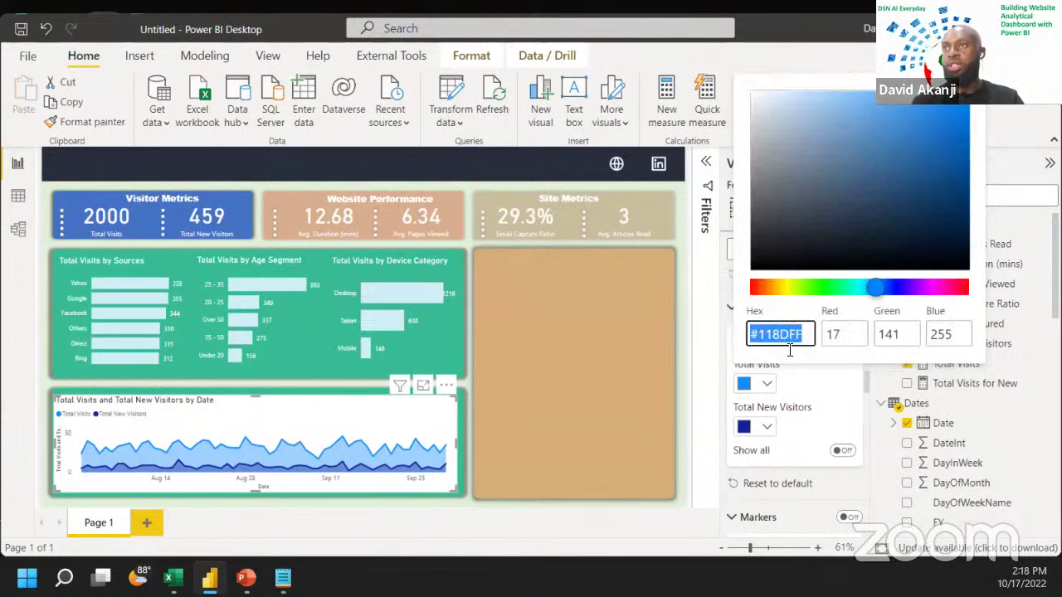
pyautogui.write('#FFD5C2')
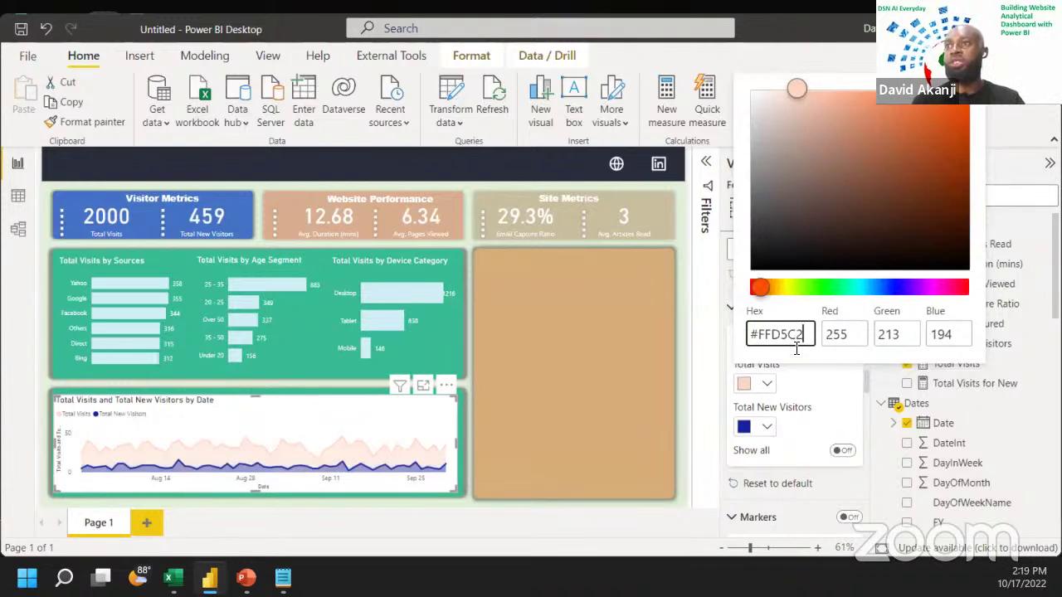
pyautogui.press('Return')
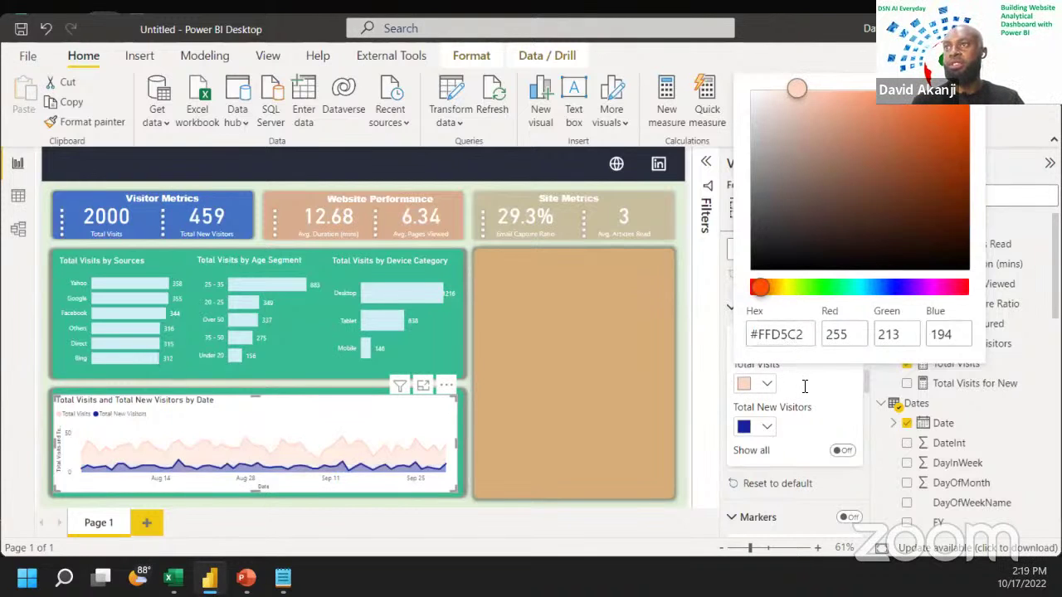
pyautogui.click(805, 386)
# Step: Set the line color of the Total New Visitors series to #0378CB
pyautogui.click(762, 428)
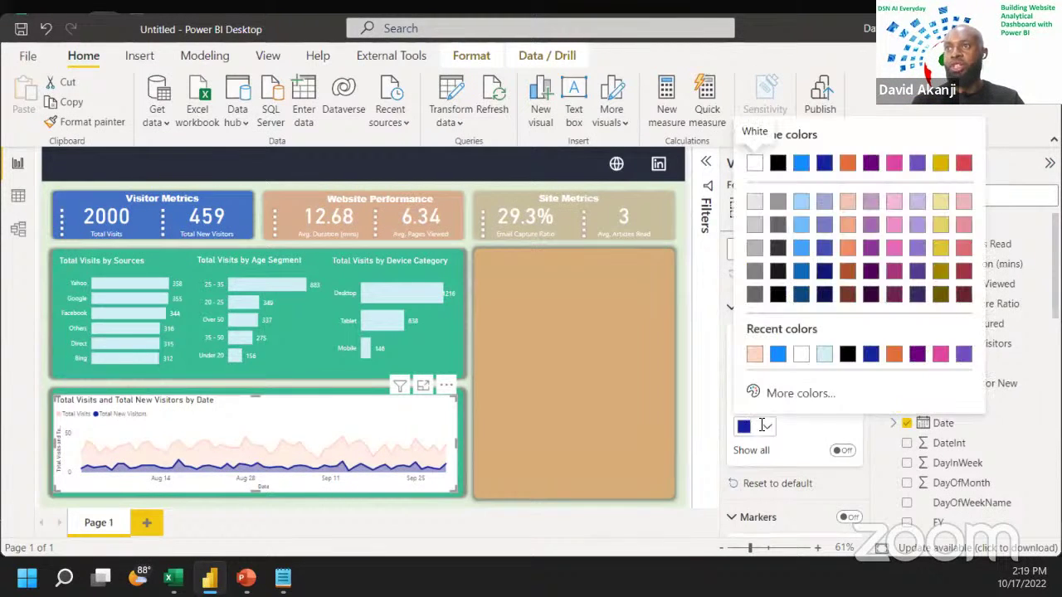
pyautogui.click(790, 393)
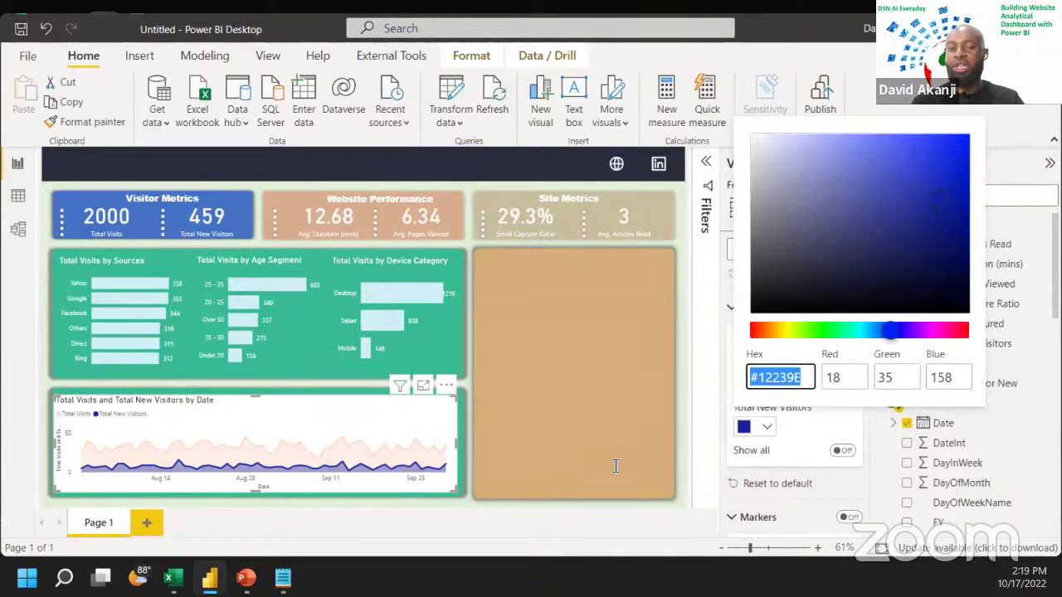
pyautogui.hotkey('alt', 'Tab')
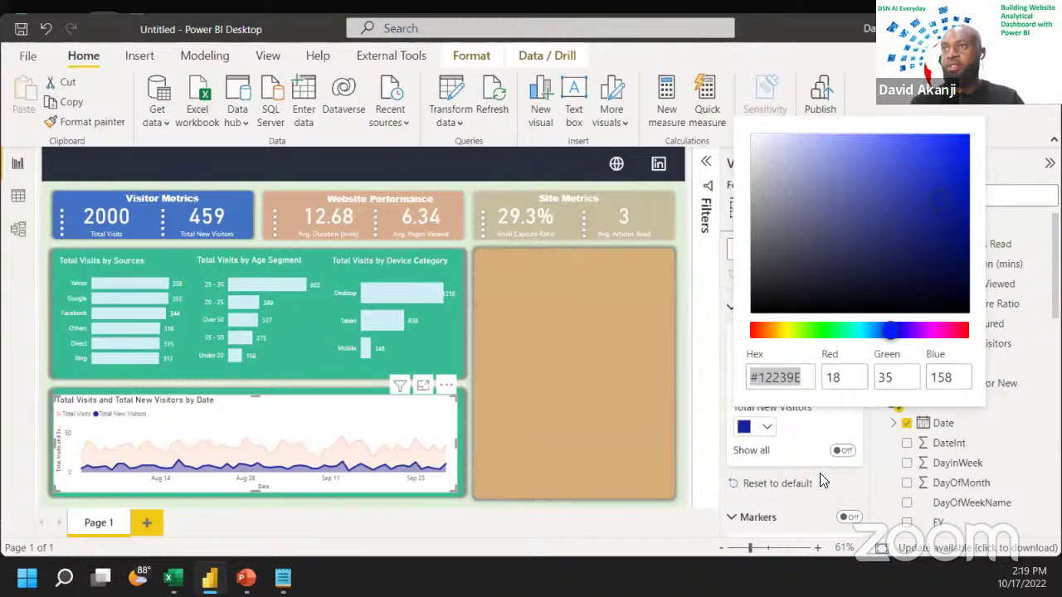
pyautogui.click(806, 378)
pyautogui.hotkey('ctrl', 'a')
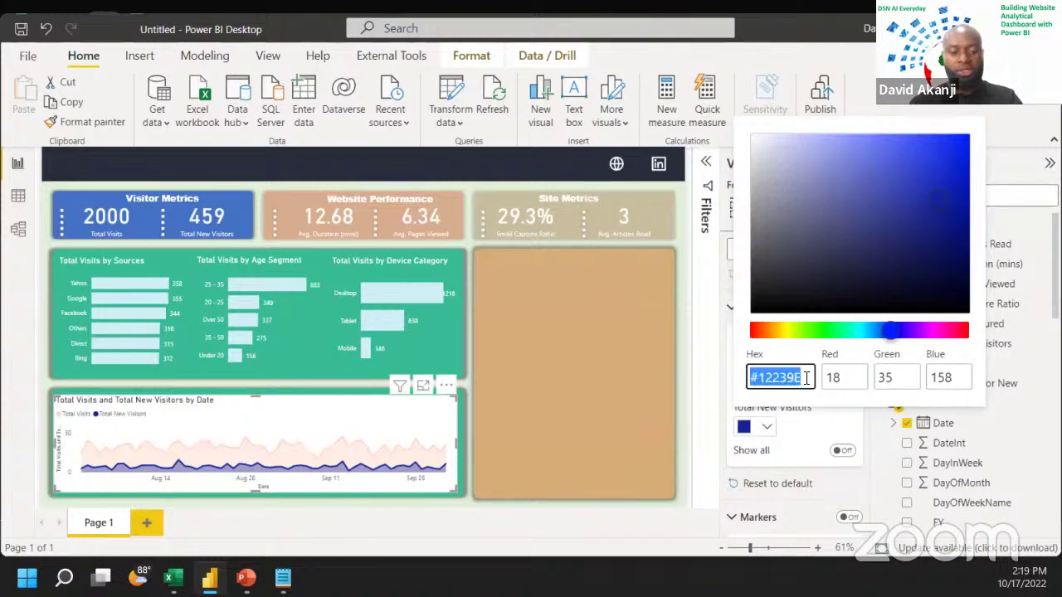
pyautogui.write('#0378CB')
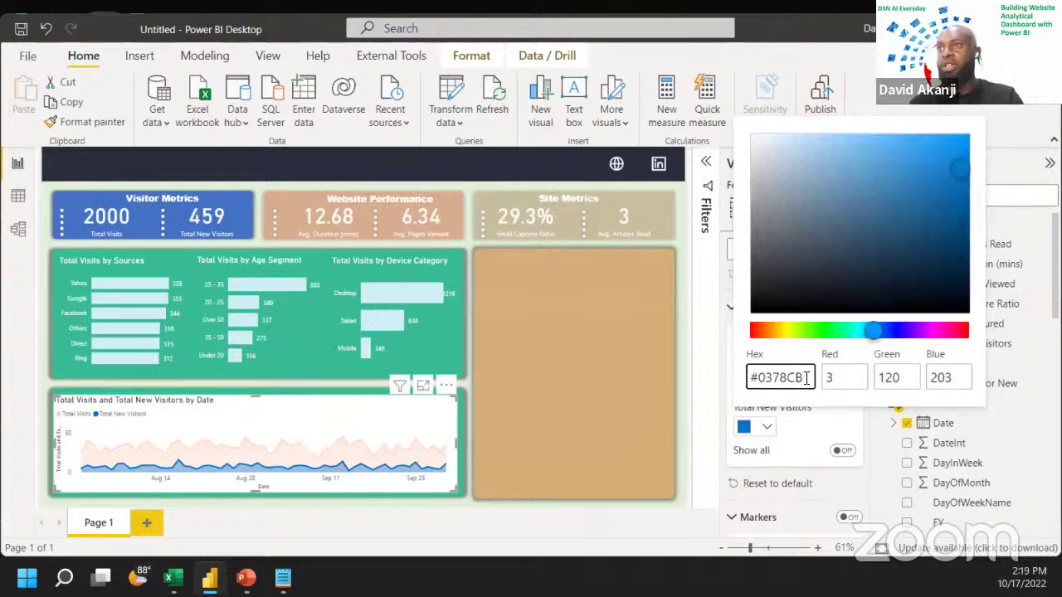
pyautogui.click(811, 424)
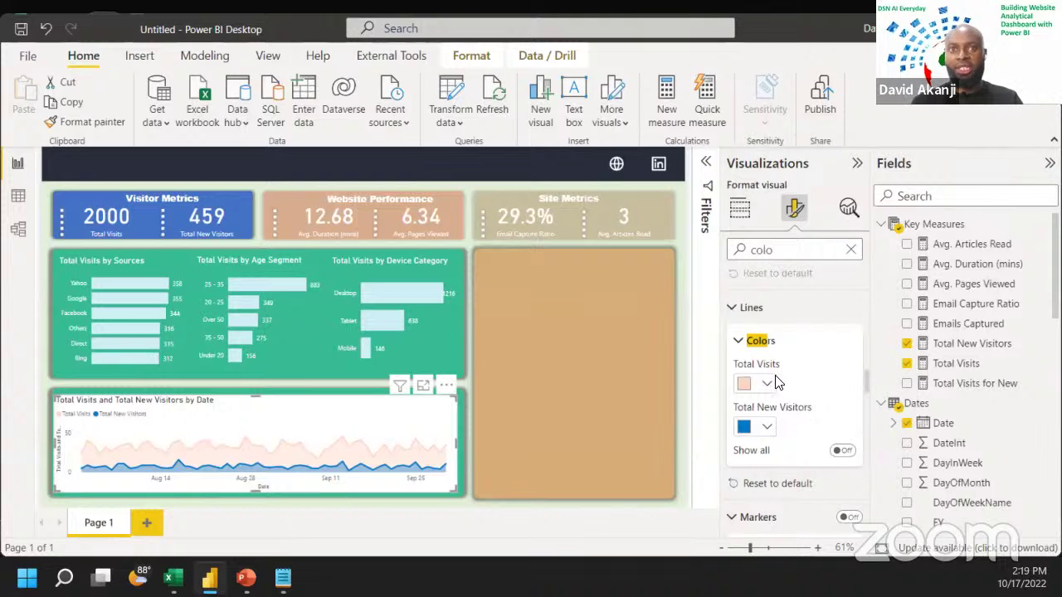
# Step: Clear the format settings search and turn off the area chart's X-axis title
pyautogui.scroll(6, 776, 382)
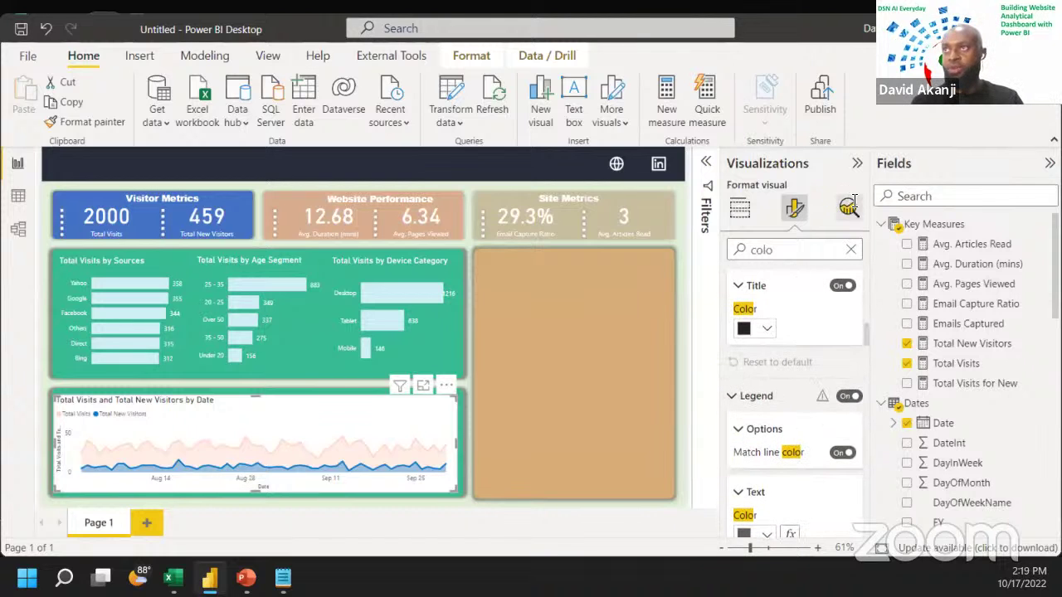
pyautogui.click(850, 250)
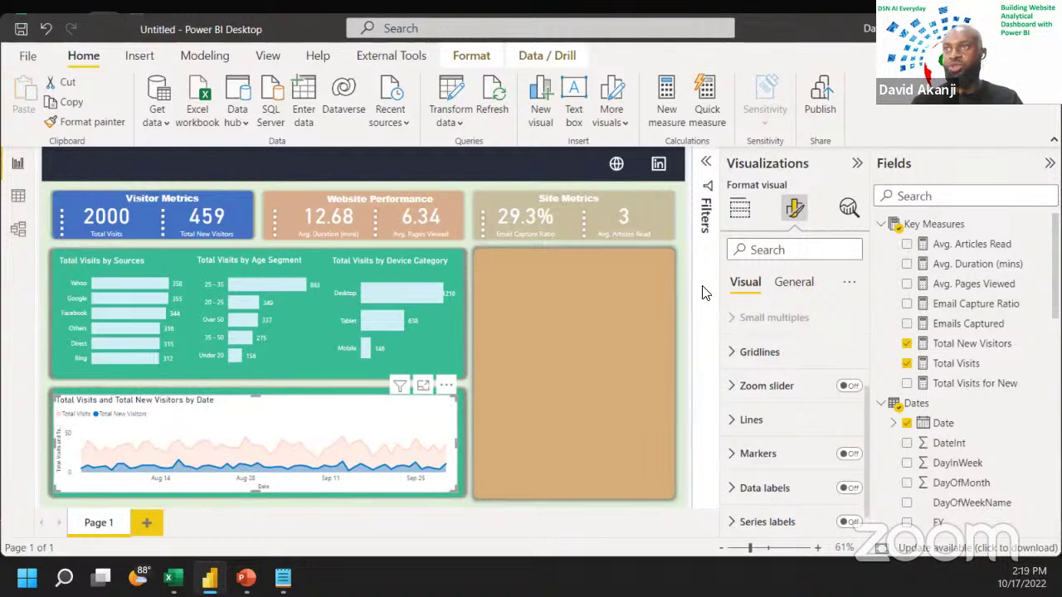
pyautogui.scroll(5, 735, 332)
pyautogui.click(735, 322)
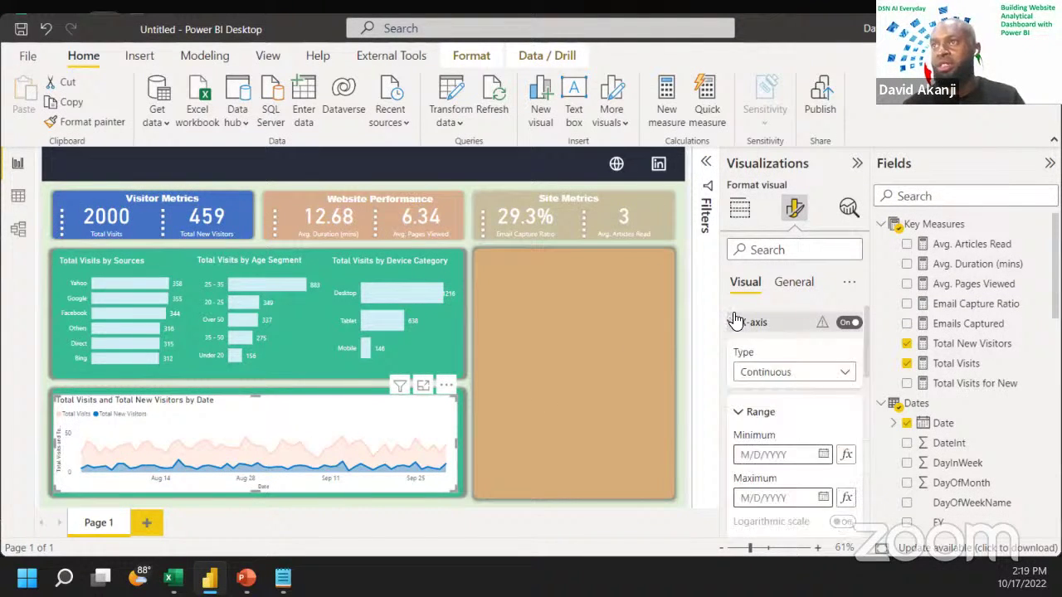
pyautogui.scroll(-5, 776, 411)
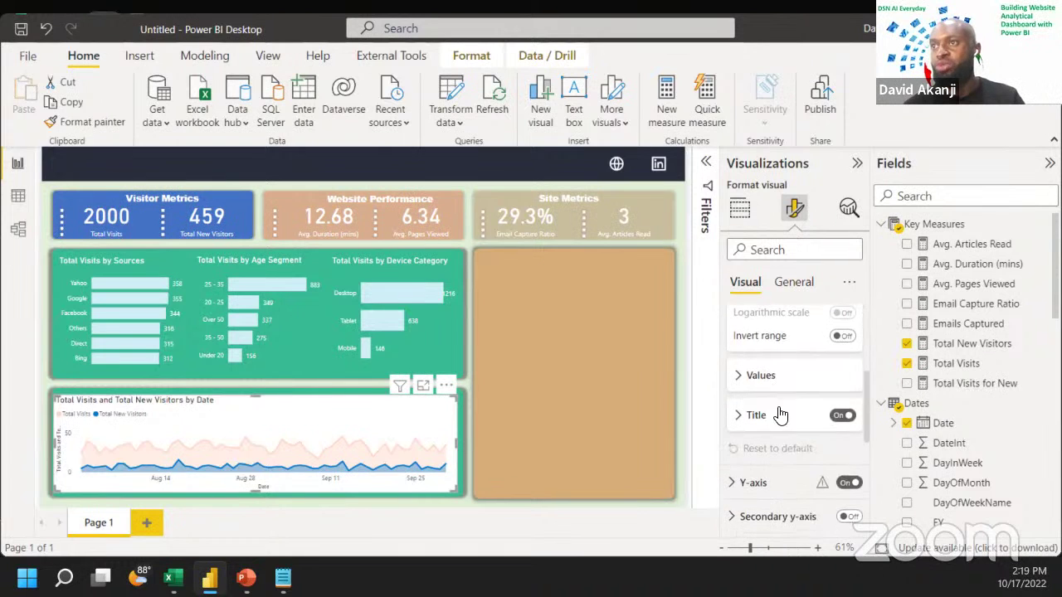
pyautogui.click(842, 415)
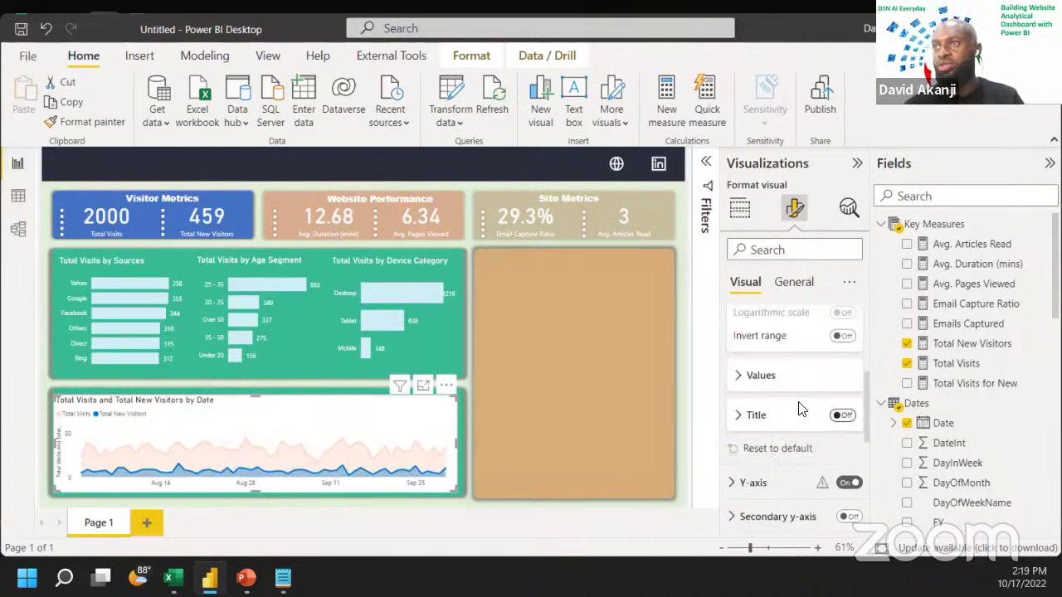
pyautogui.scroll(3, 770, 402)
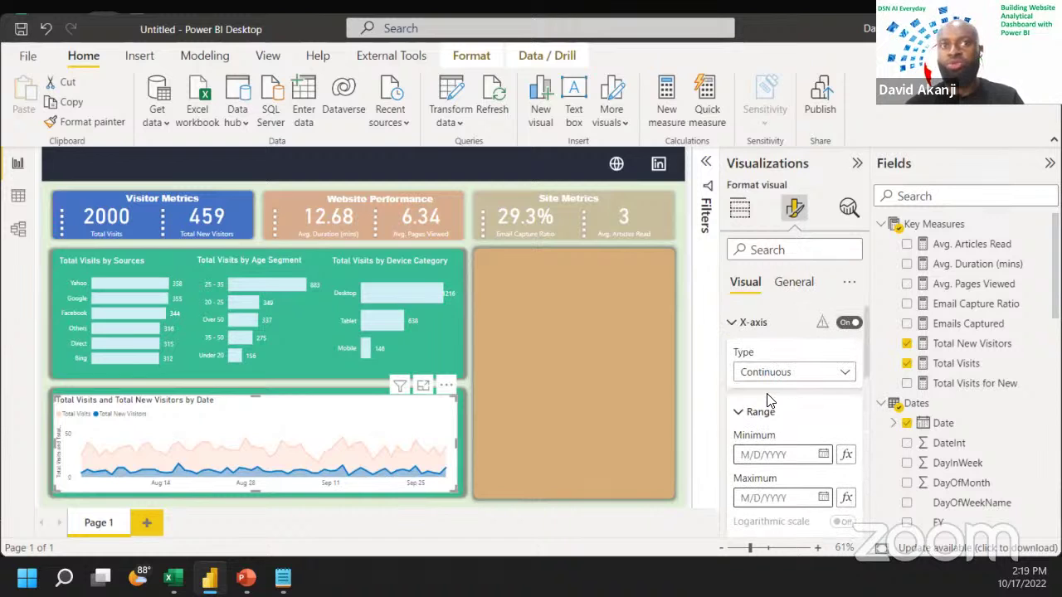
pyautogui.click(747, 325)
# Step: Turn off the area chart's Y-axis title
pyautogui.click(735, 362)
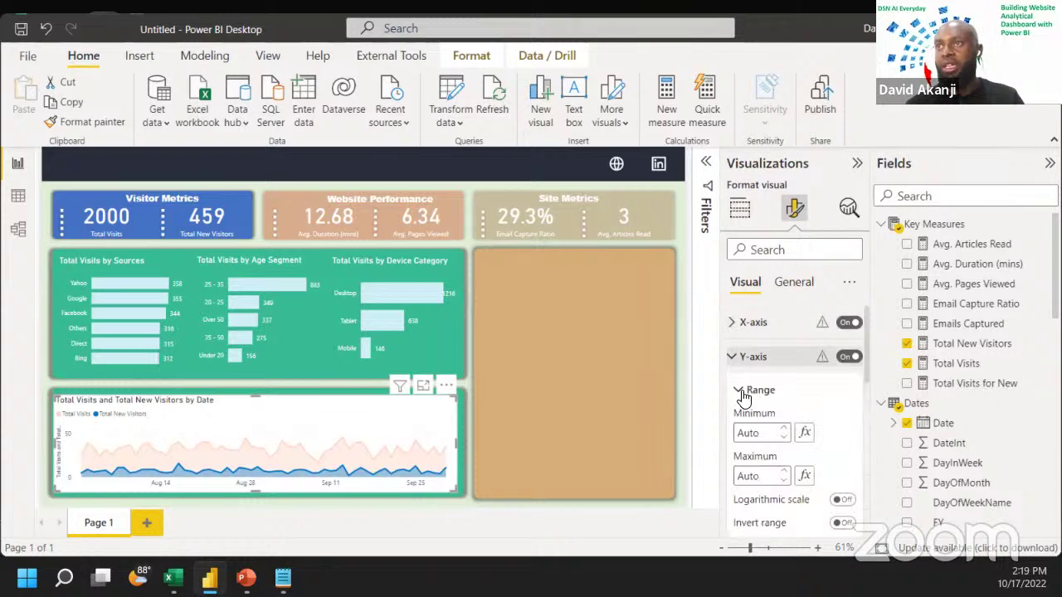
pyautogui.scroll(-3, 747, 398)
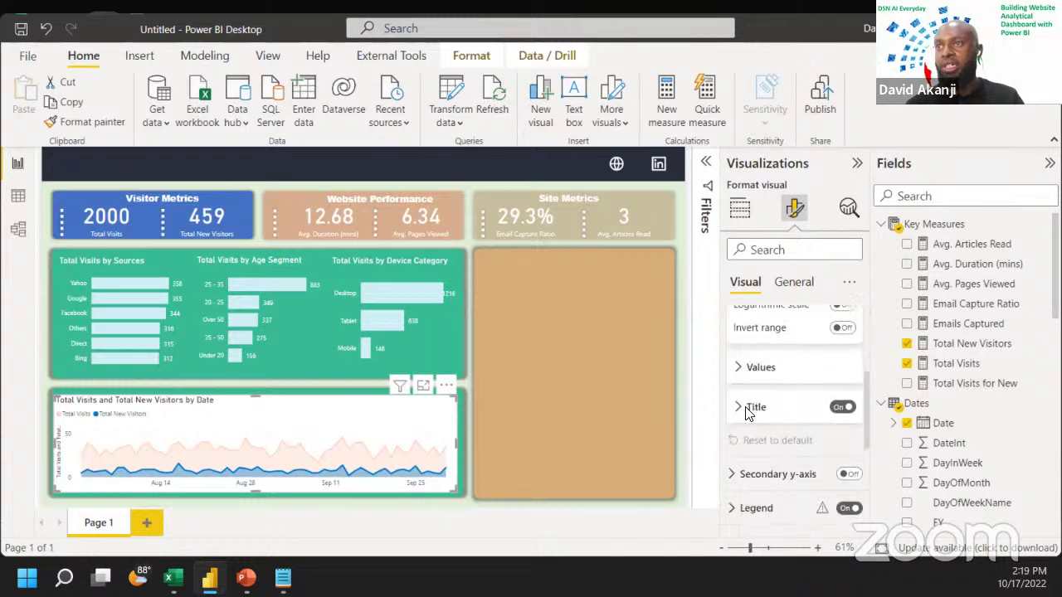
pyautogui.click(842, 393)
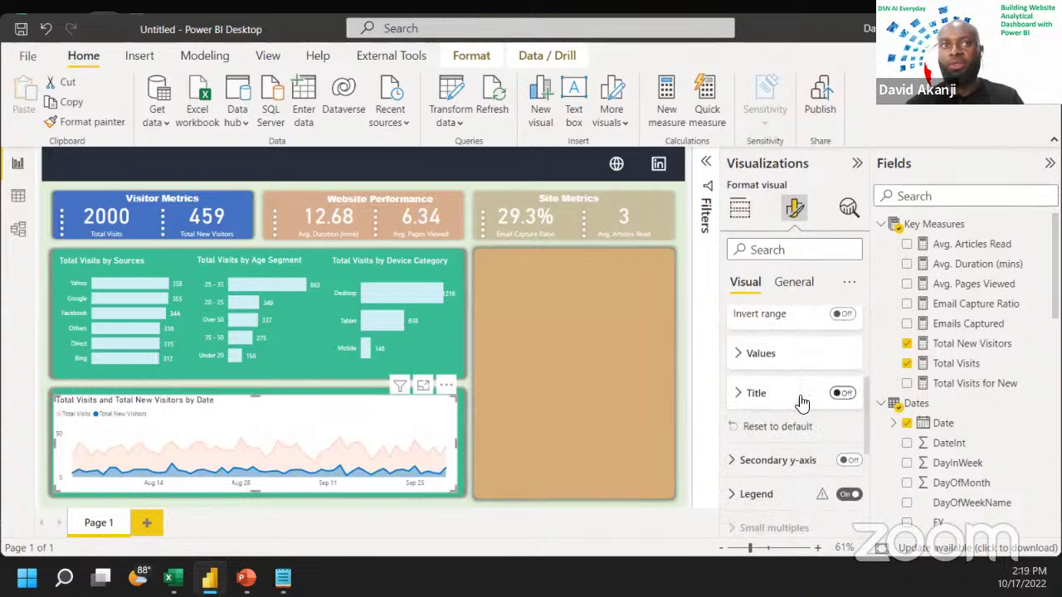
# Step: Turn off the background of the area chart in its general effects settings
pyautogui.click(788, 284)
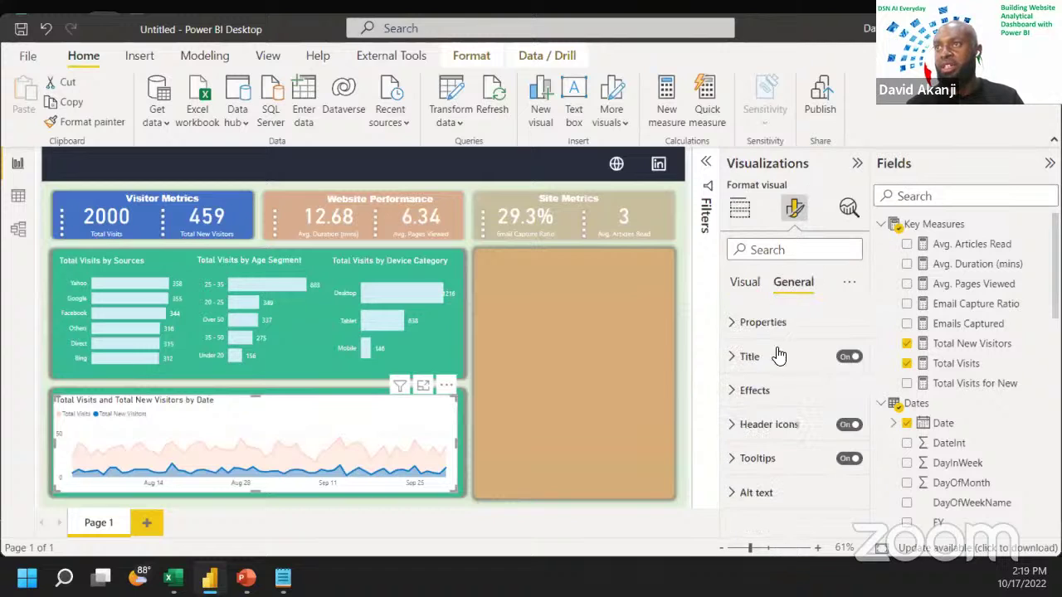
pyautogui.click(749, 392)
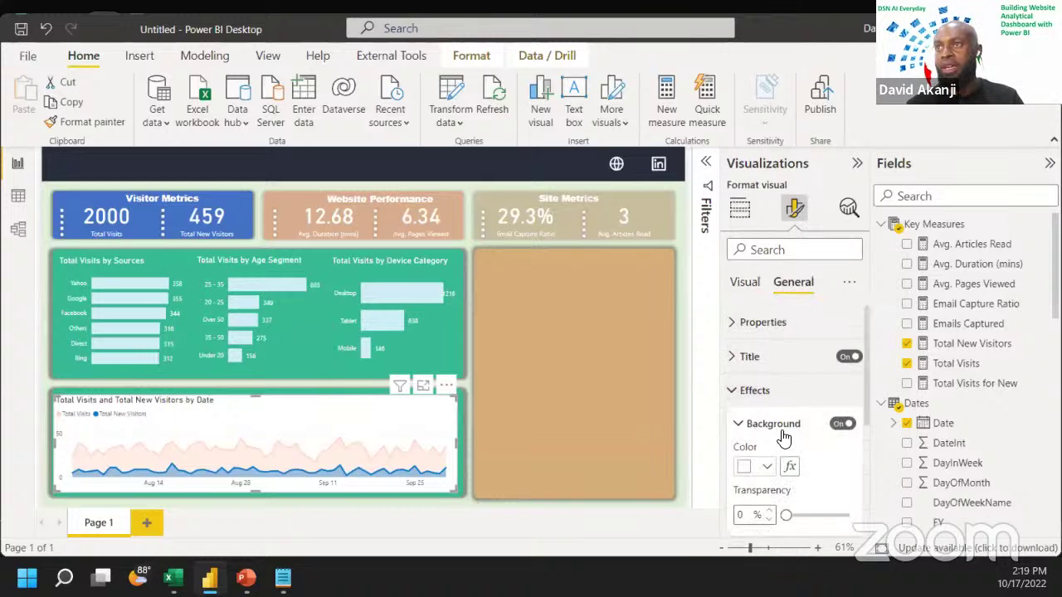
pyautogui.click(843, 425)
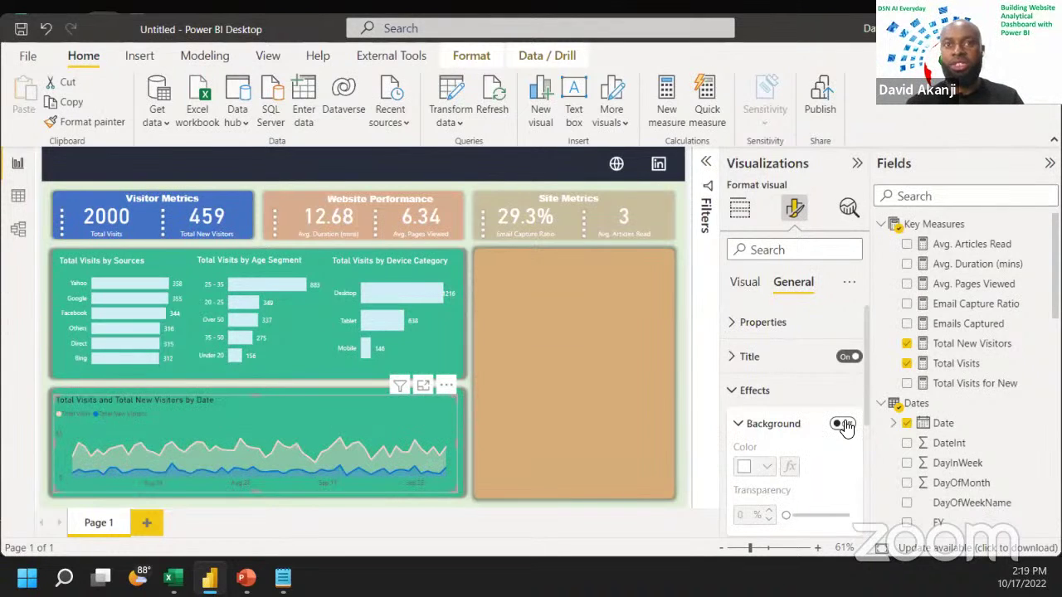
# Step: Set the color of the area chart's X-axis values to white
pyautogui.click(745, 286)
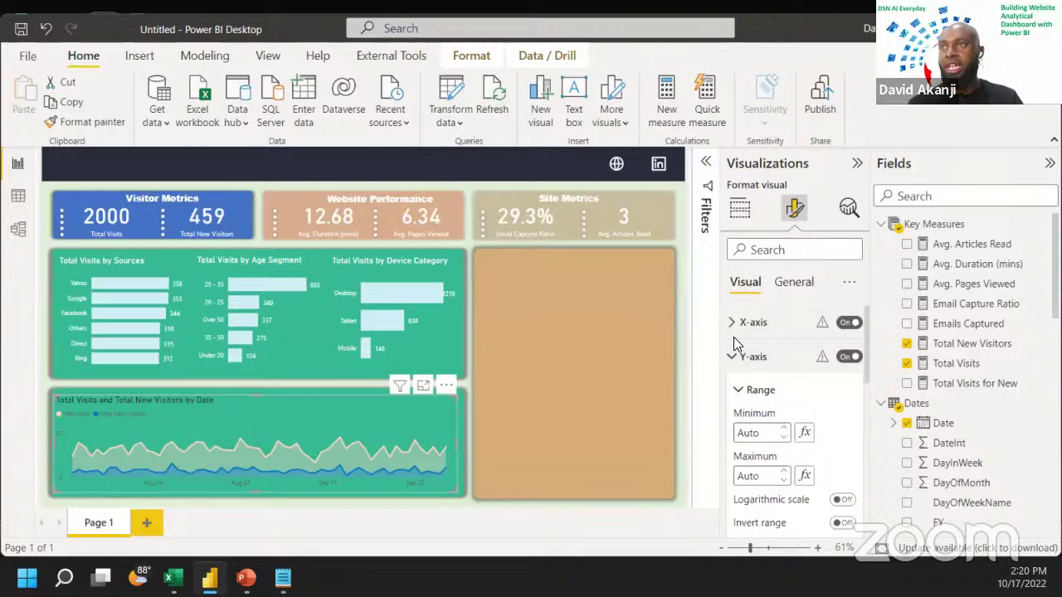
pyautogui.click(732, 325)
pyautogui.scroll(-5, 738, 381)
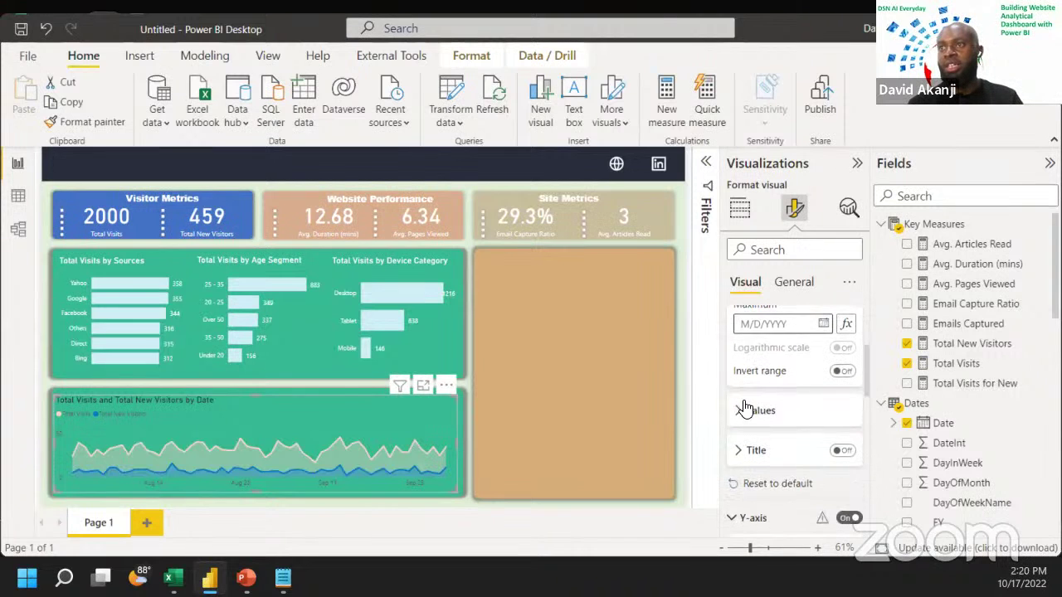
pyautogui.click(745, 419)
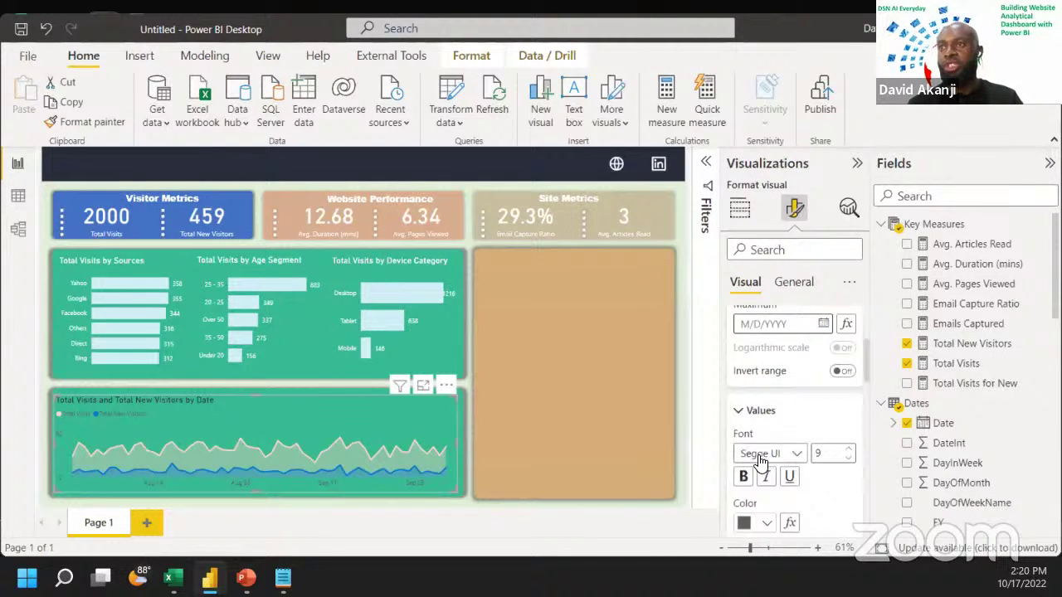
pyautogui.scroll(-1, 768, 479)
pyautogui.click(766, 489)
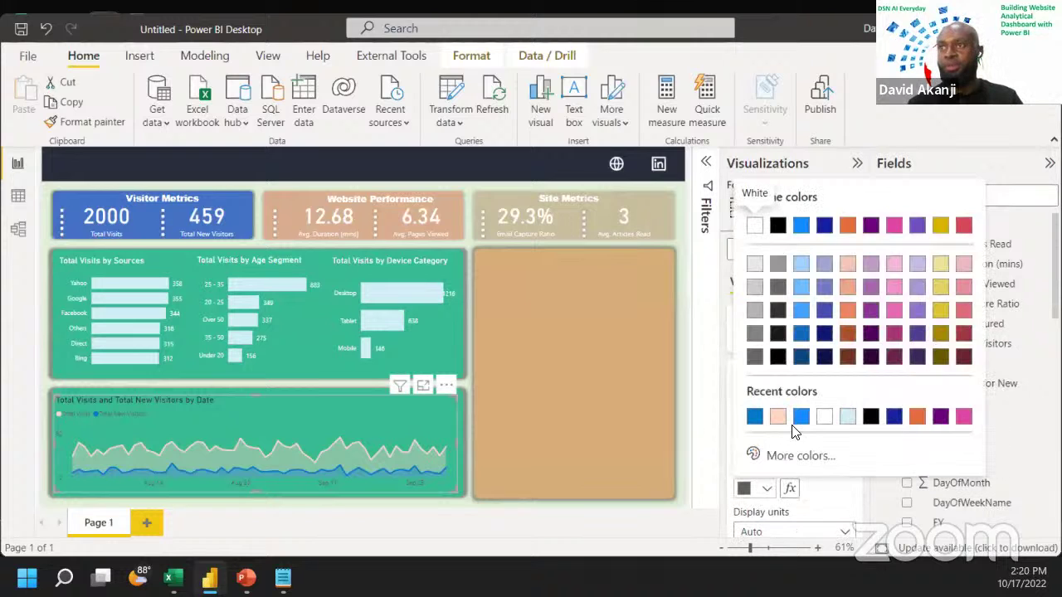
pyautogui.click(823, 416)
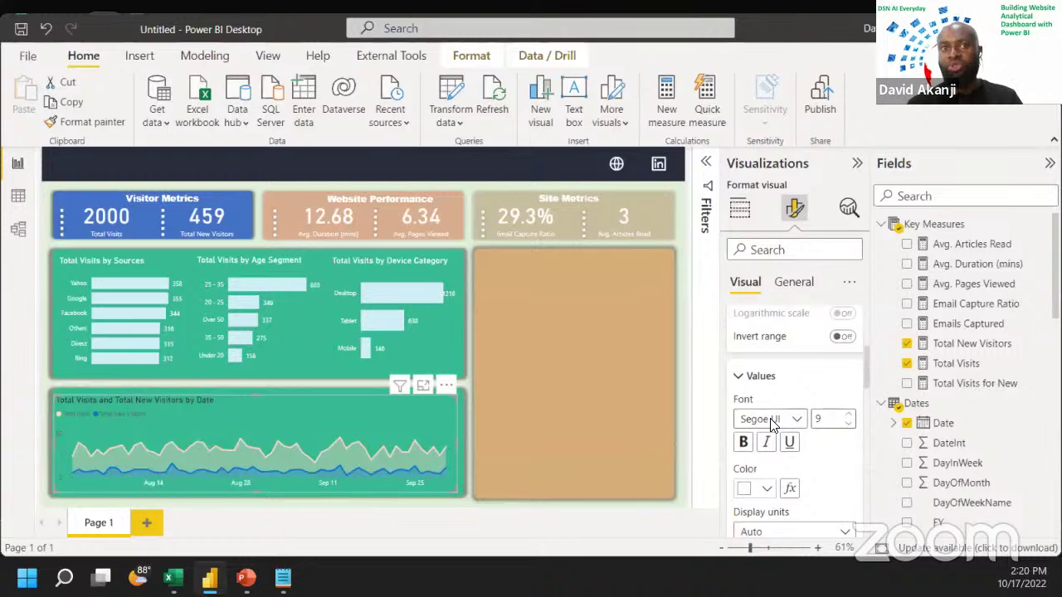
pyautogui.scroll(5, 770, 419)
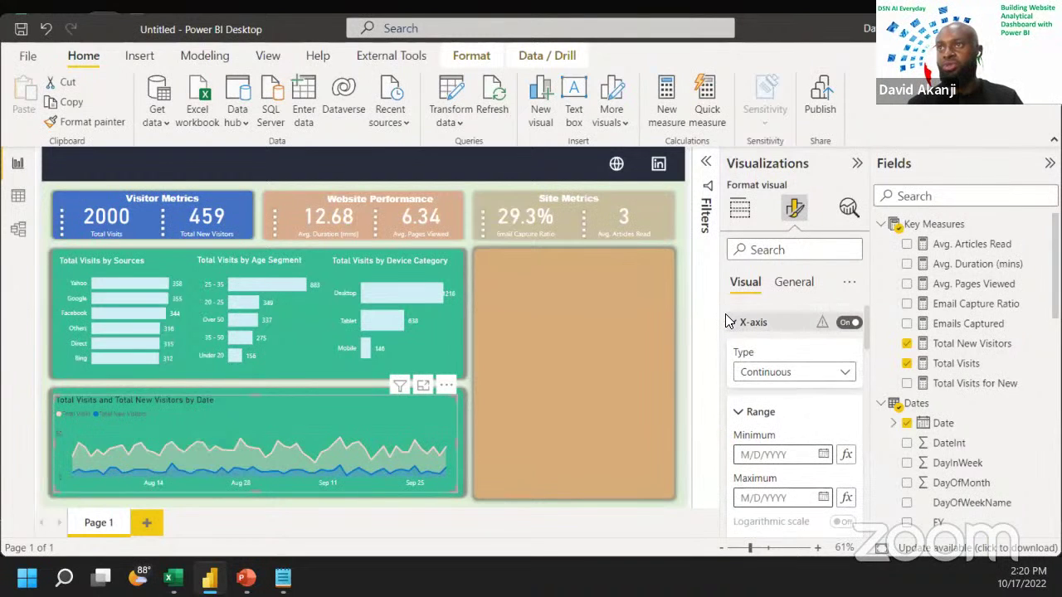
pyautogui.click(729, 322)
# Step: Set the color of the area chart's Y-axis values to white
pyautogui.click(735, 358)
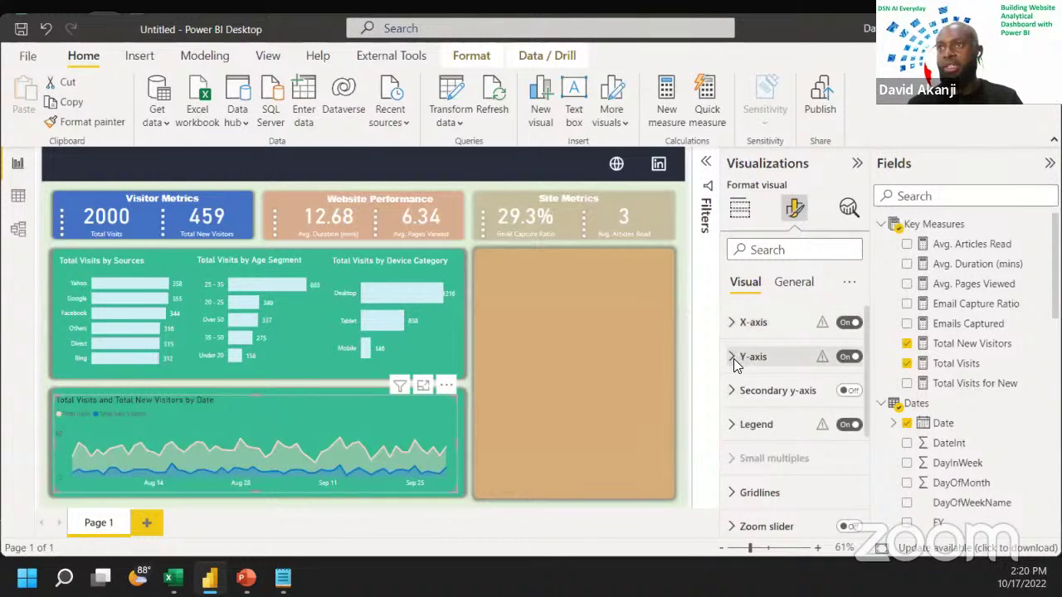
pyautogui.click(734, 360)
pyautogui.scroll(-3, 771, 398)
pyautogui.click(741, 357)
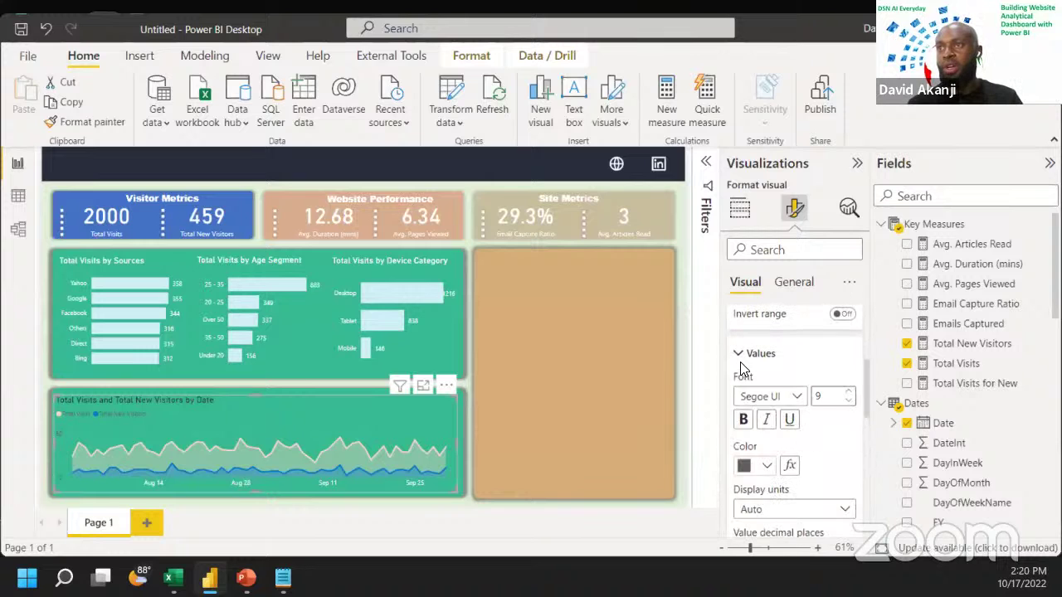
pyautogui.click(766, 465)
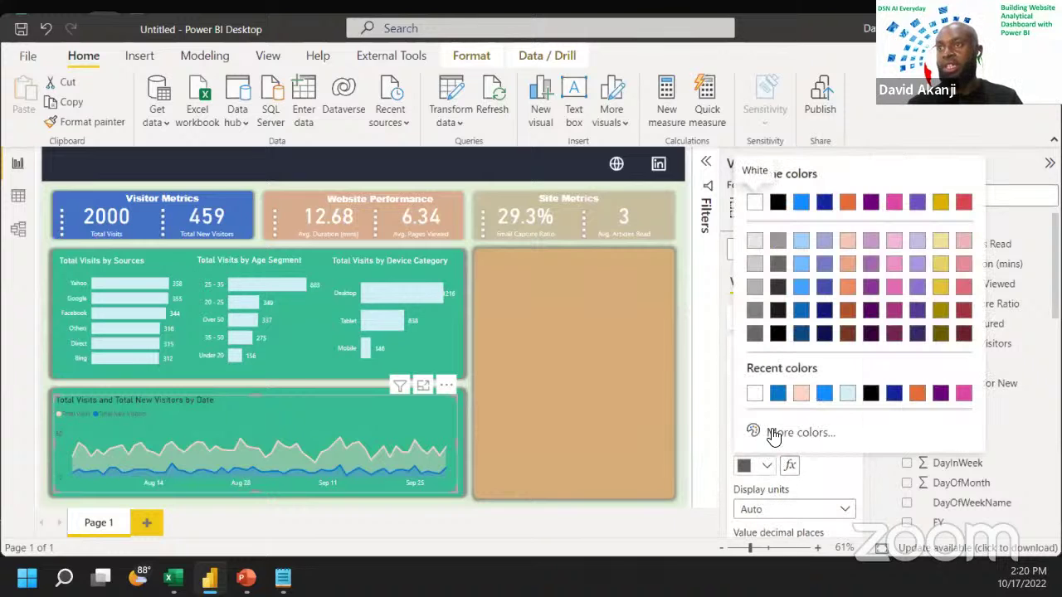
pyautogui.click(755, 395)
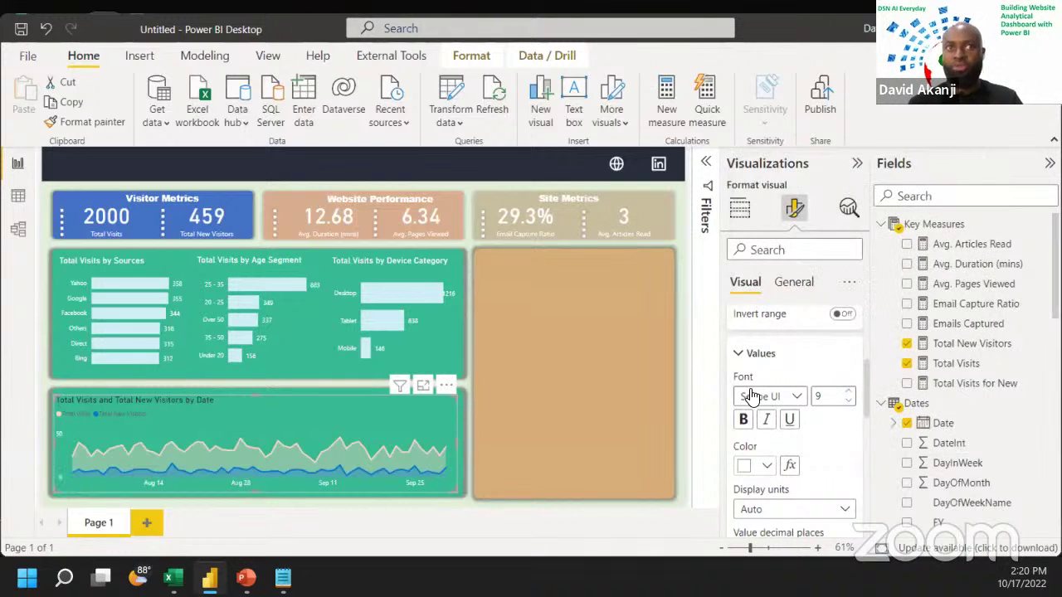
pyautogui.scroll(1, 743, 399)
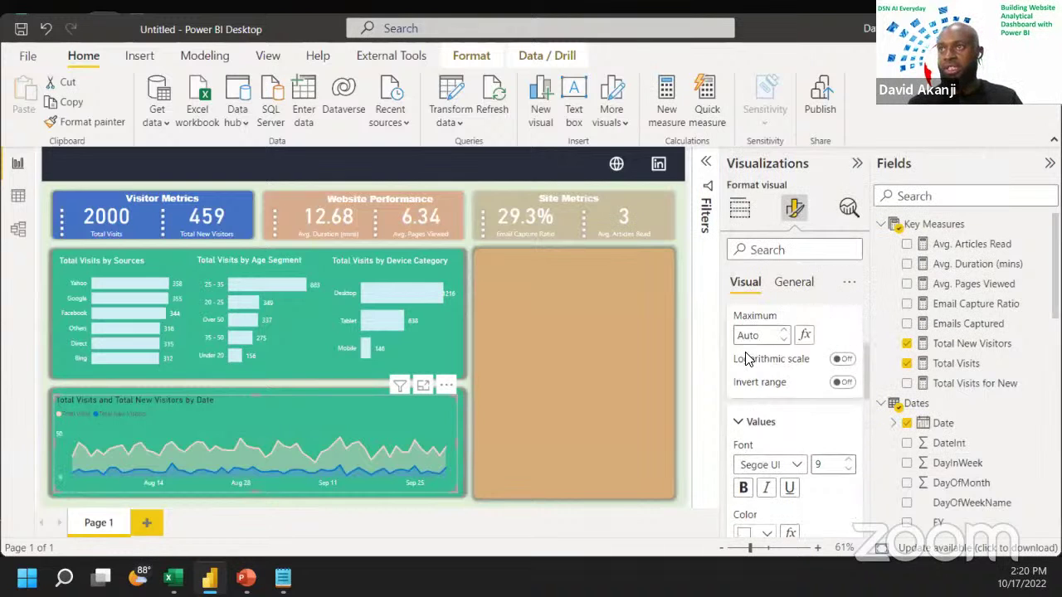
pyautogui.click(738, 425)
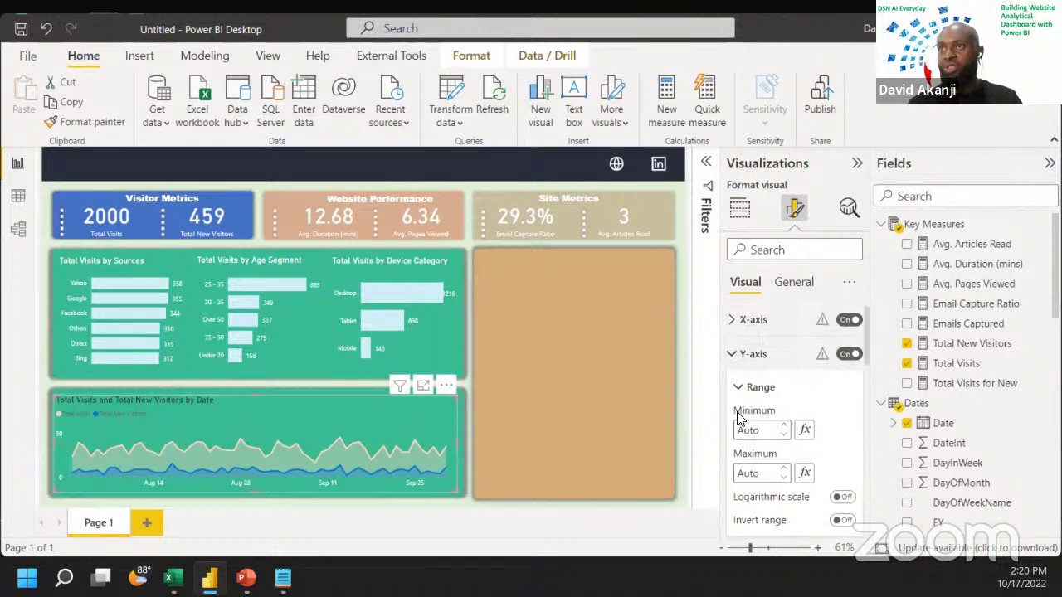
pyautogui.click(734, 357)
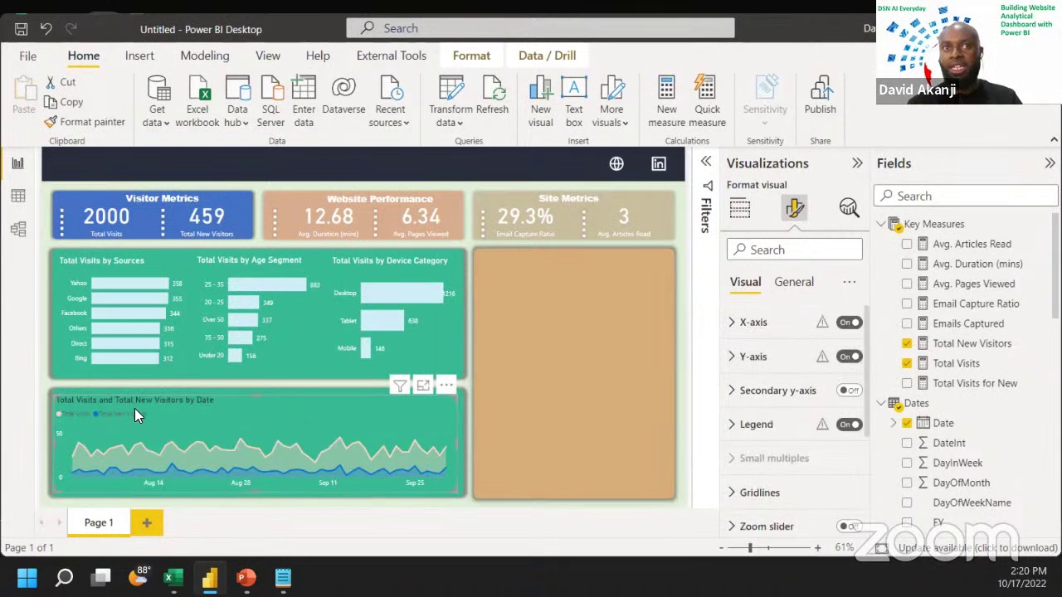
# Step: Set the text color of the area chart's legend to white and expand the legend's title options
pyautogui.click(743, 426)
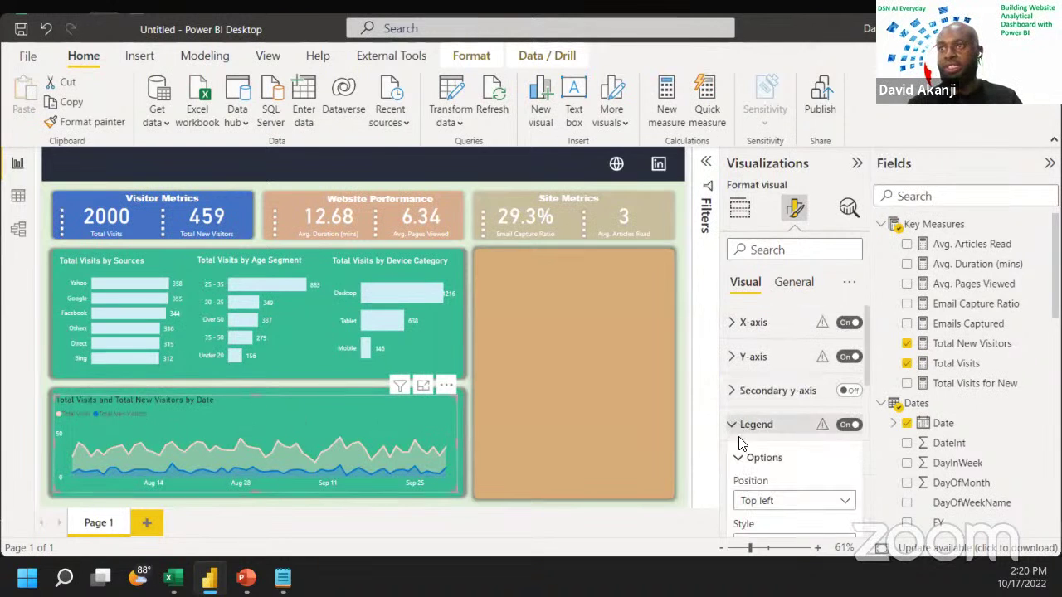
pyautogui.scroll(-1, 744, 466)
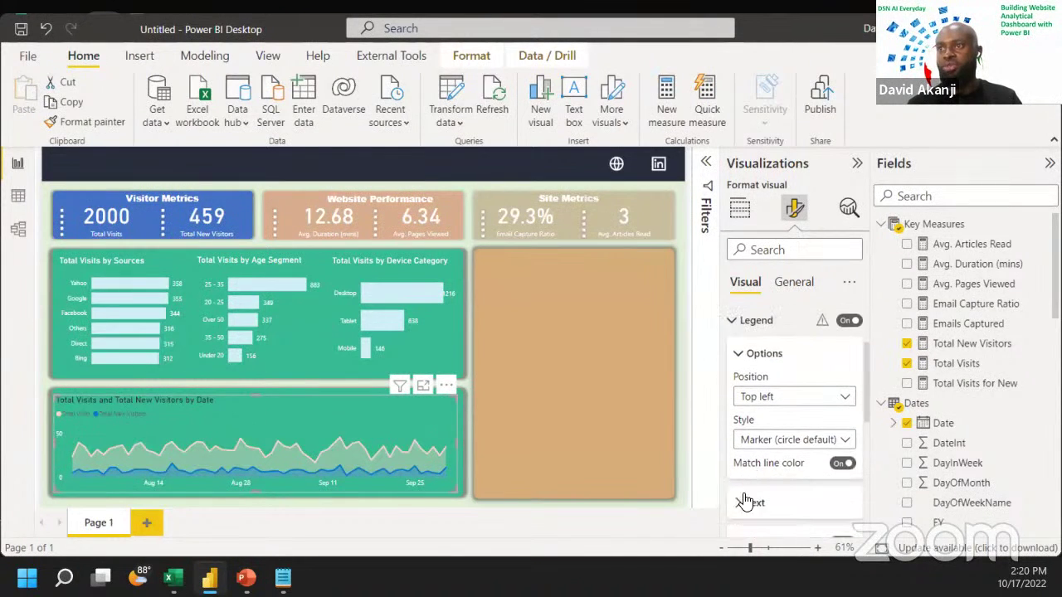
pyautogui.scroll(-1, 739, 495)
pyautogui.click(739, 467)
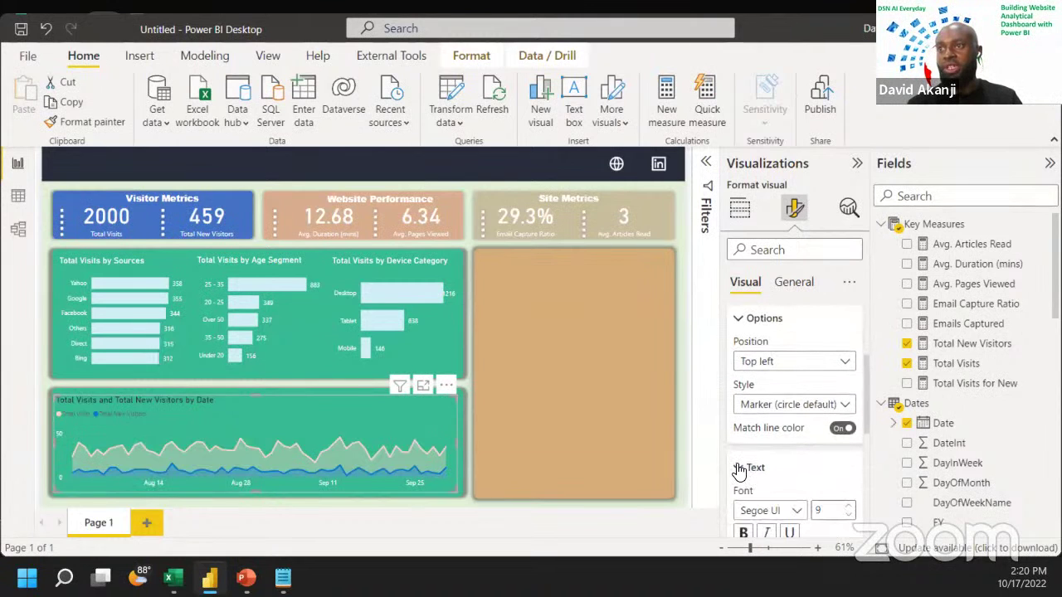
pyautogui.scroll(-1, 744, 496)
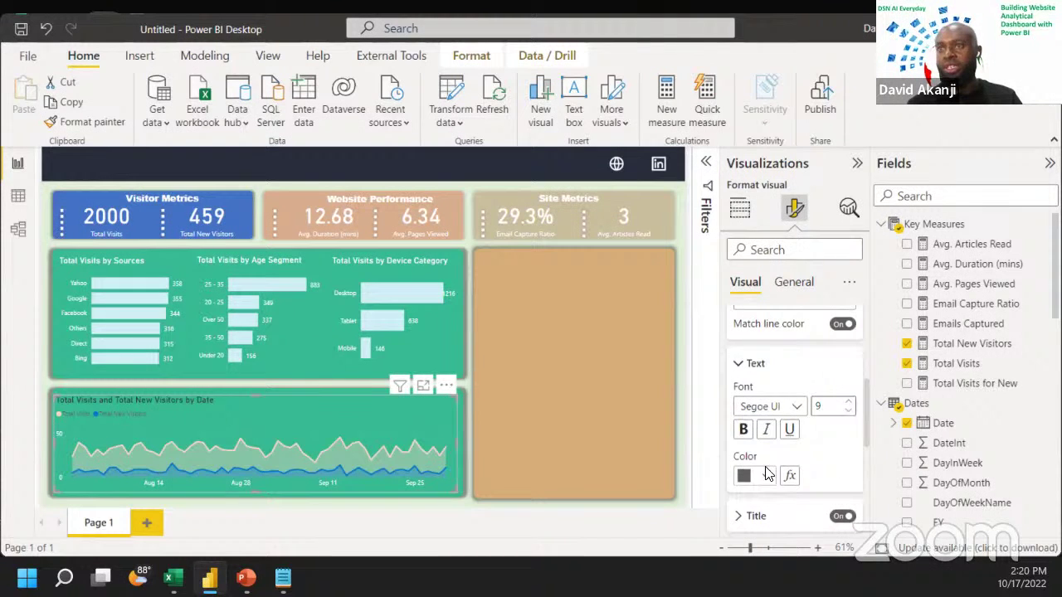
pyautogui.click(767, 473)
pyautogui.click(754, 407)
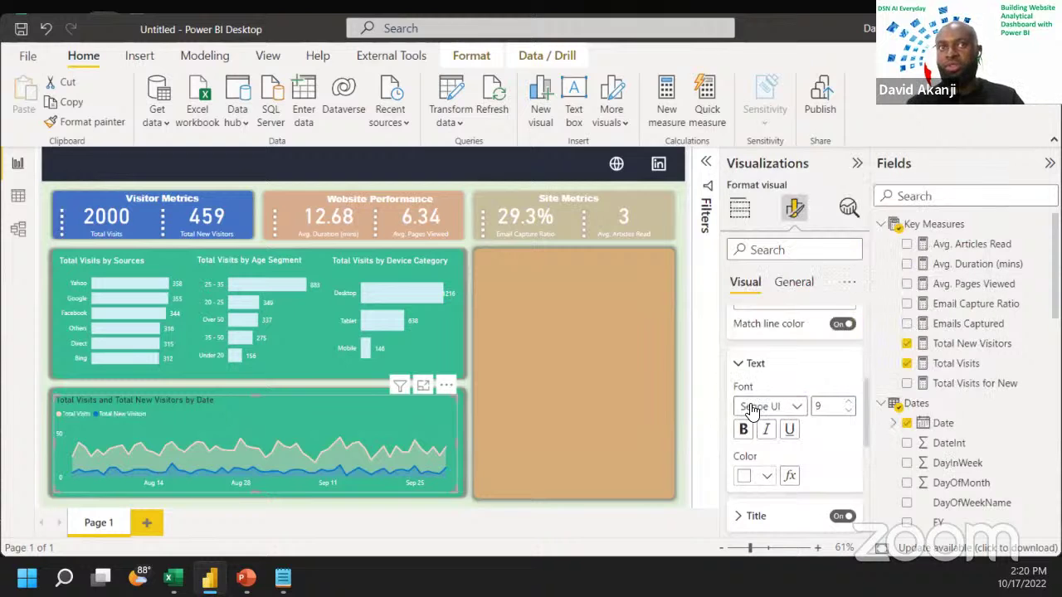
pyautogui.scroll(-1, 758, 448)
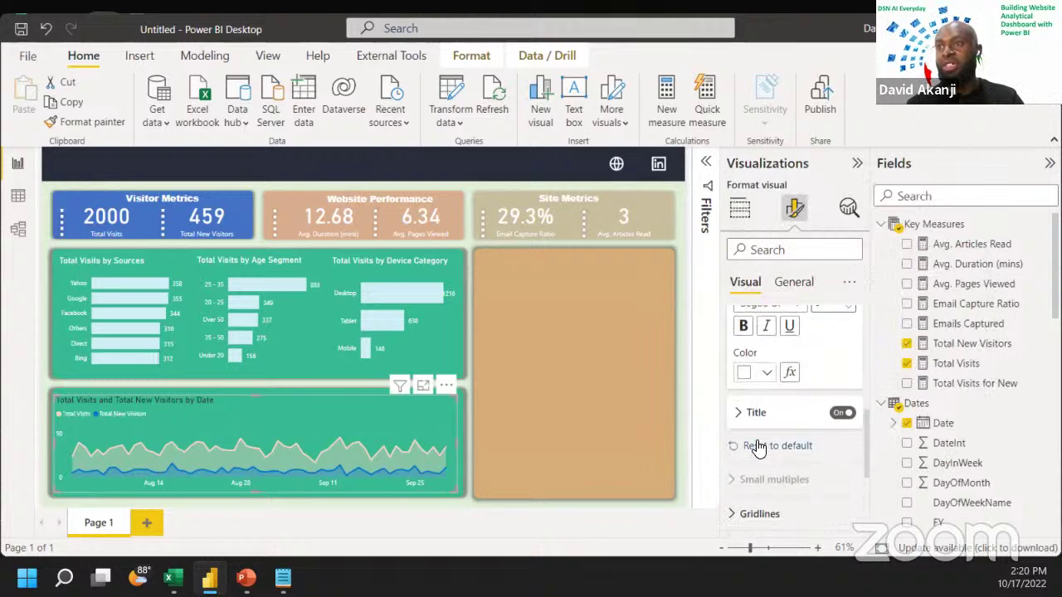
pyautogui.click(752, 414)
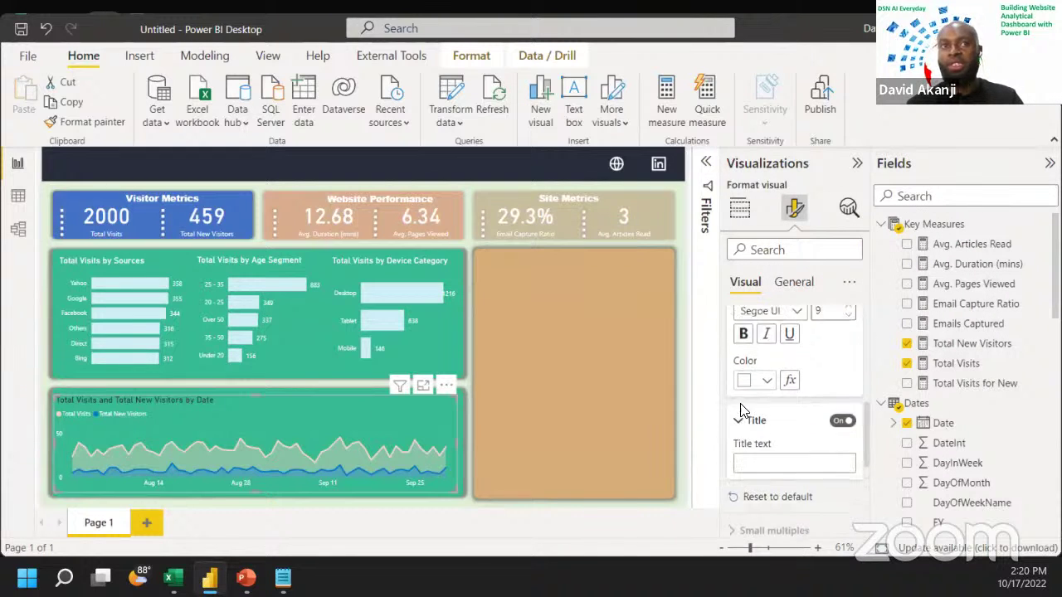
# Step: Set the text color of the area chart's title to white
pyautogui.scroll(6, 741, 411)
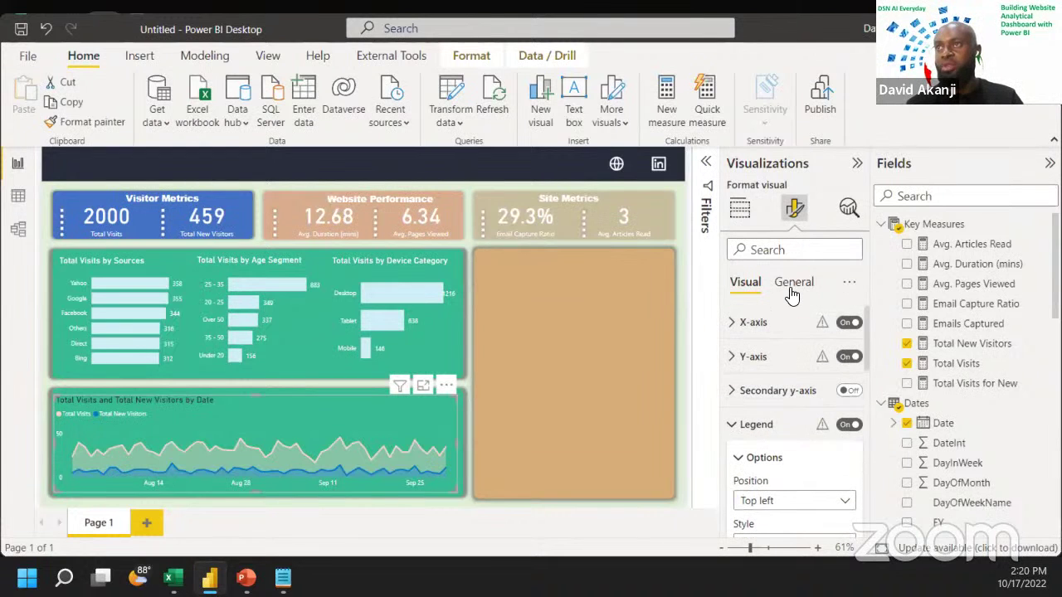
pyautogui.click(790, 289)
pyautogui.click(759, 357)
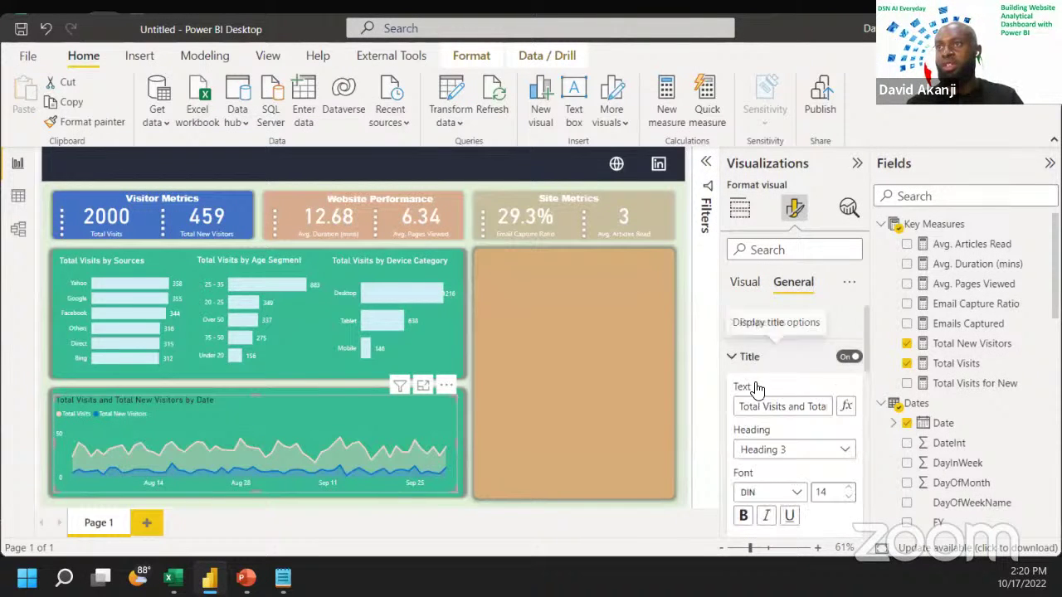
pyautogui.scroll(-5, 753, 444)
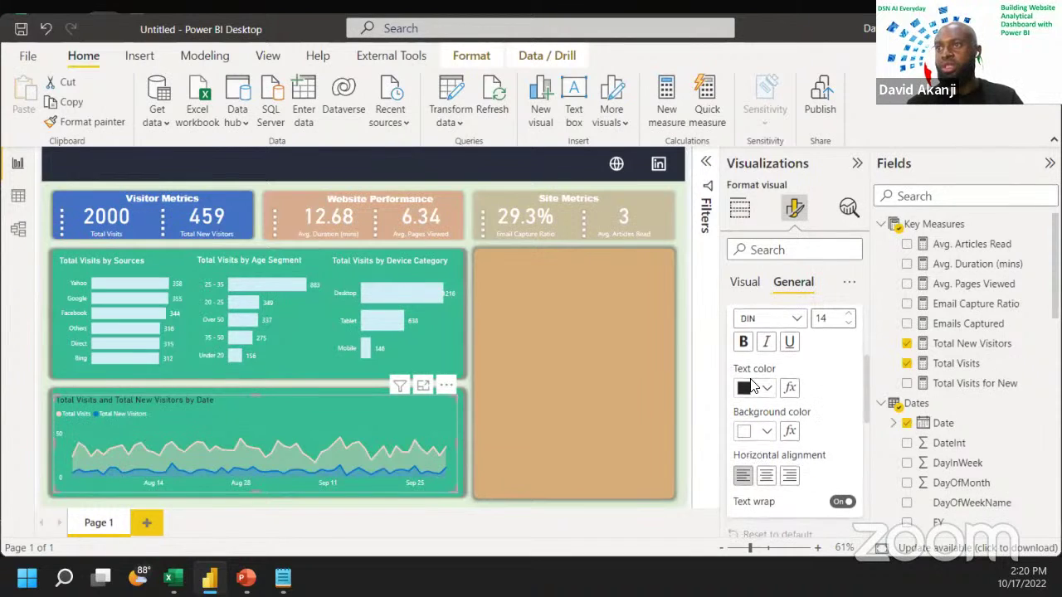
pyautogui.scroll(2, 765, 394)
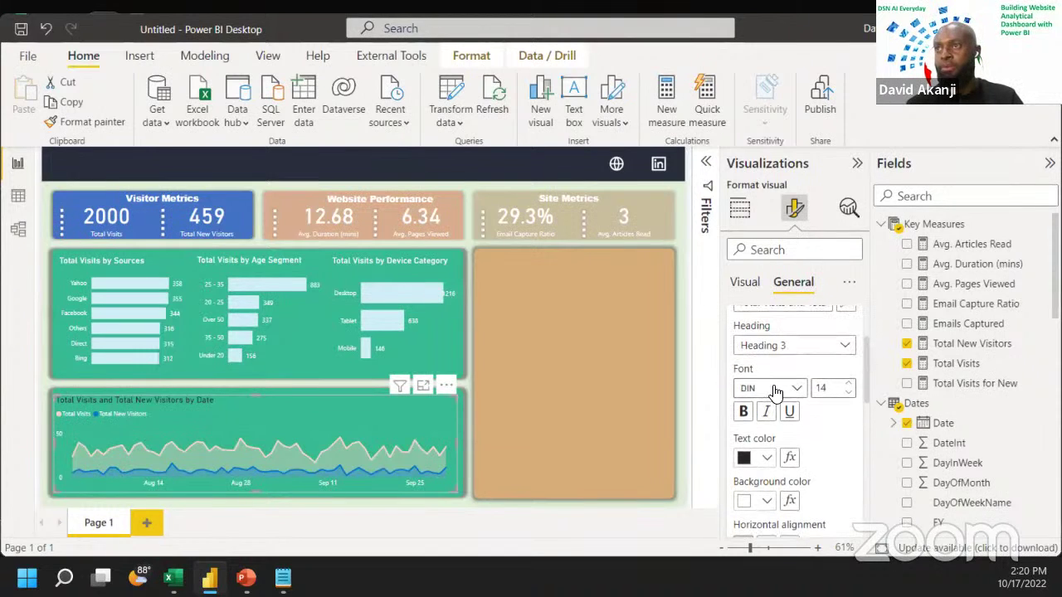
pyautogui.click(764, 460)
pyautogui.click(753, 381)
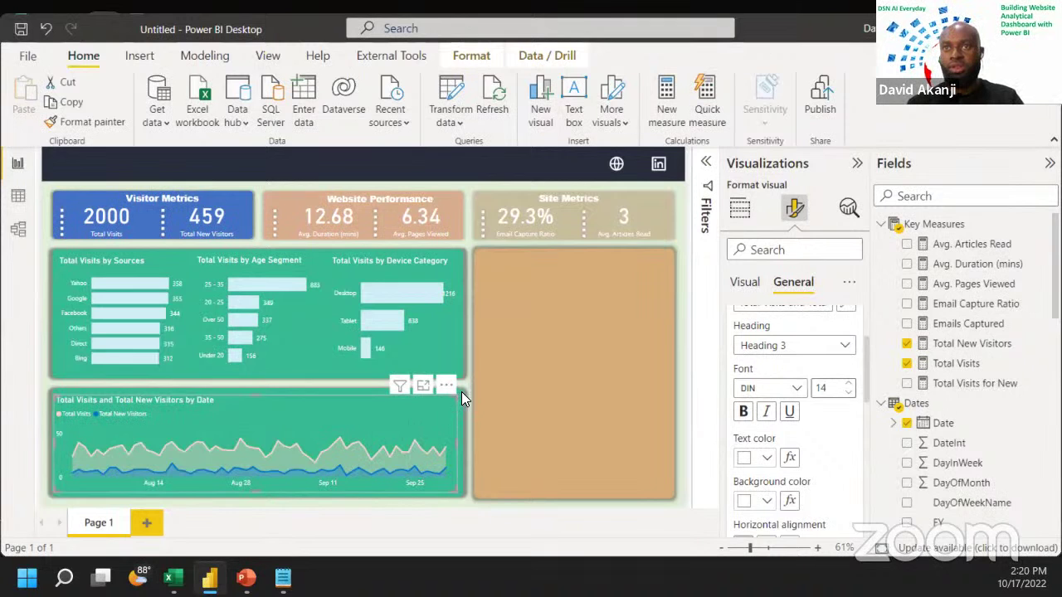
# Step: Slightly increase the height of the area chart within its green panel
pyautogui.moveTo(462, 392); pyautogui.dragTo(457, 390)
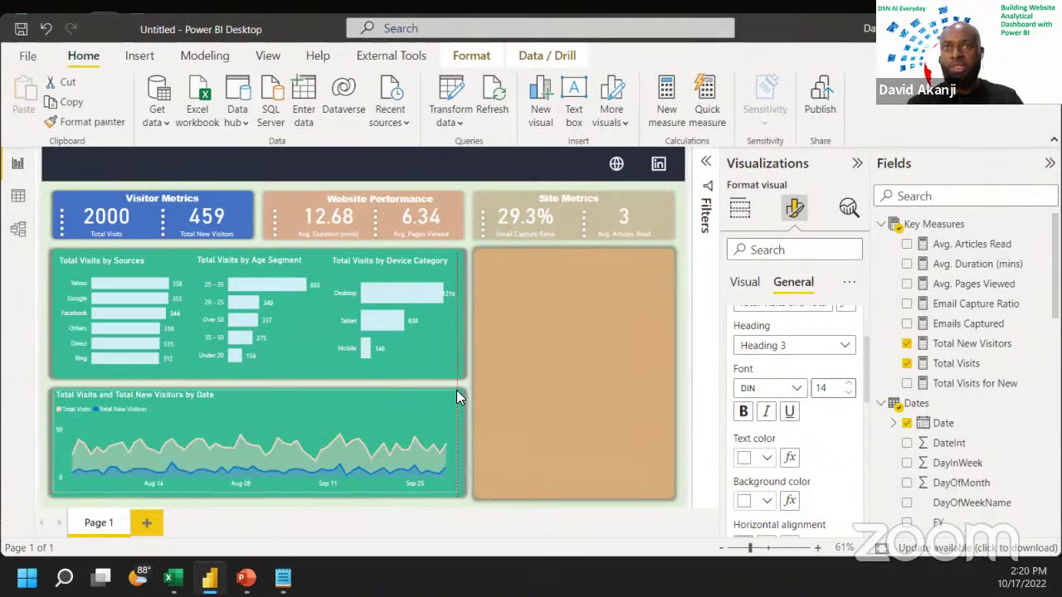
pyautogui.moveTo(458, 398); pyautogui.dragTo(455, 394)
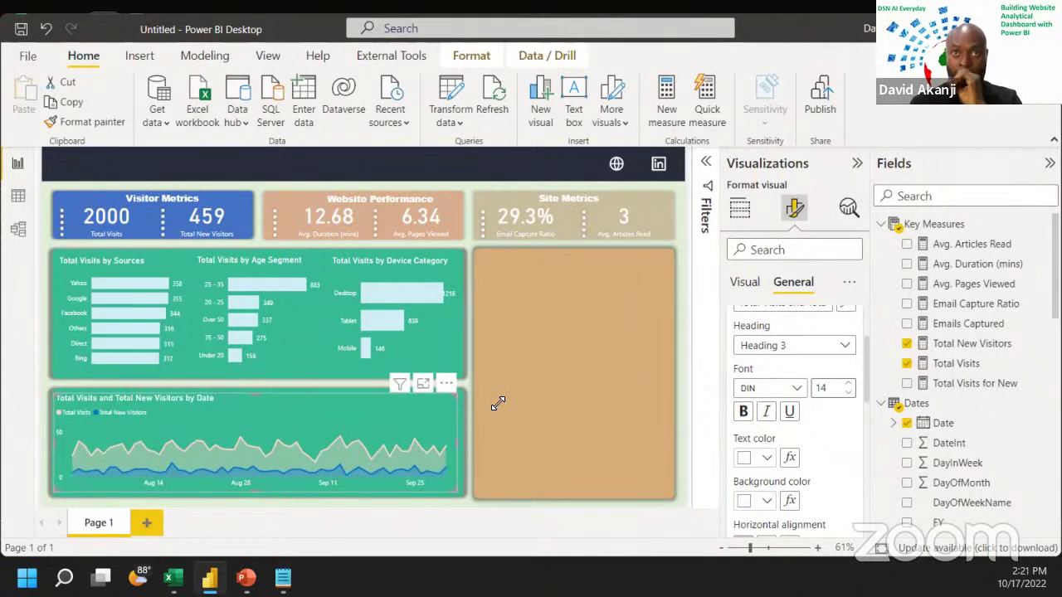
pyautogui.moveTo(457, 442); pyautogui.dragTo(460, 438)
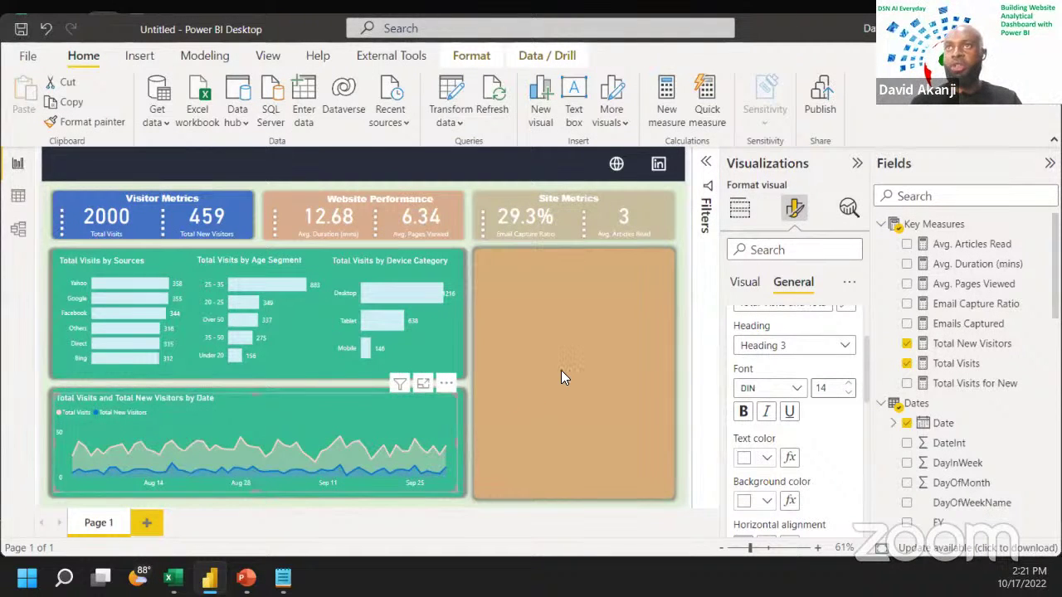
# Step: Collapse the Dates and Key Measures tables in the field list and return to the visual building options
pyautogui.click(882, 405)
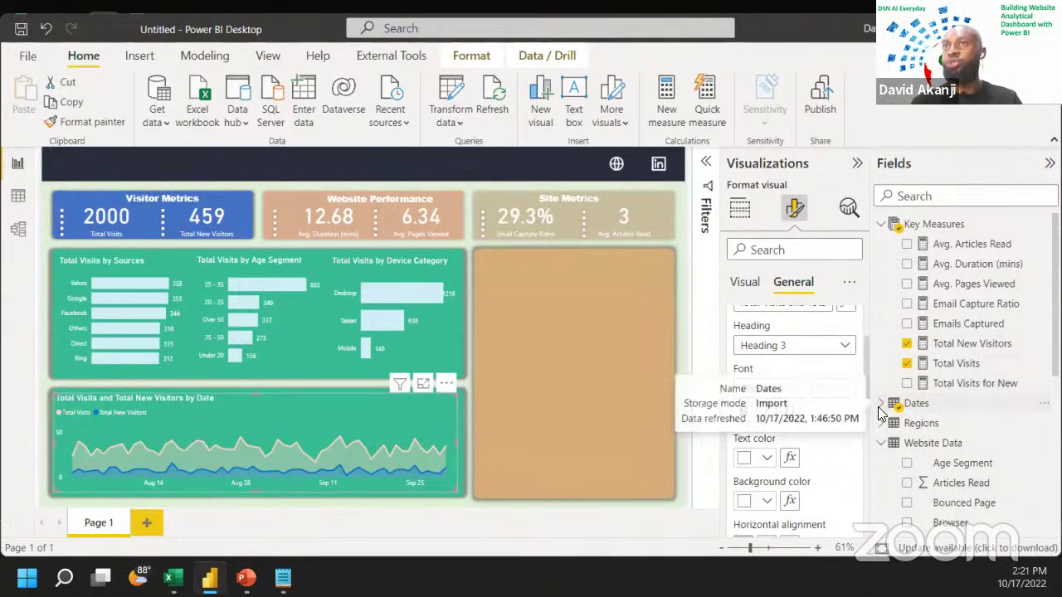
pyautogui.click(880, 225)
pyautogui.click(739, 208)
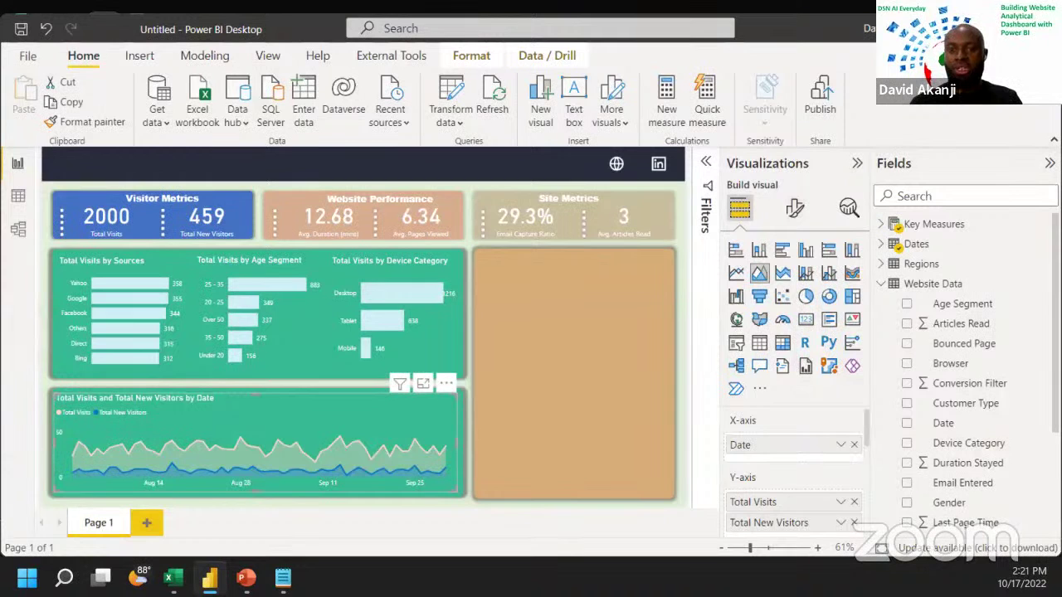
# Step: Try to change the selected area chart into a map visual and undo that change
pyautogui.click(738, 321)
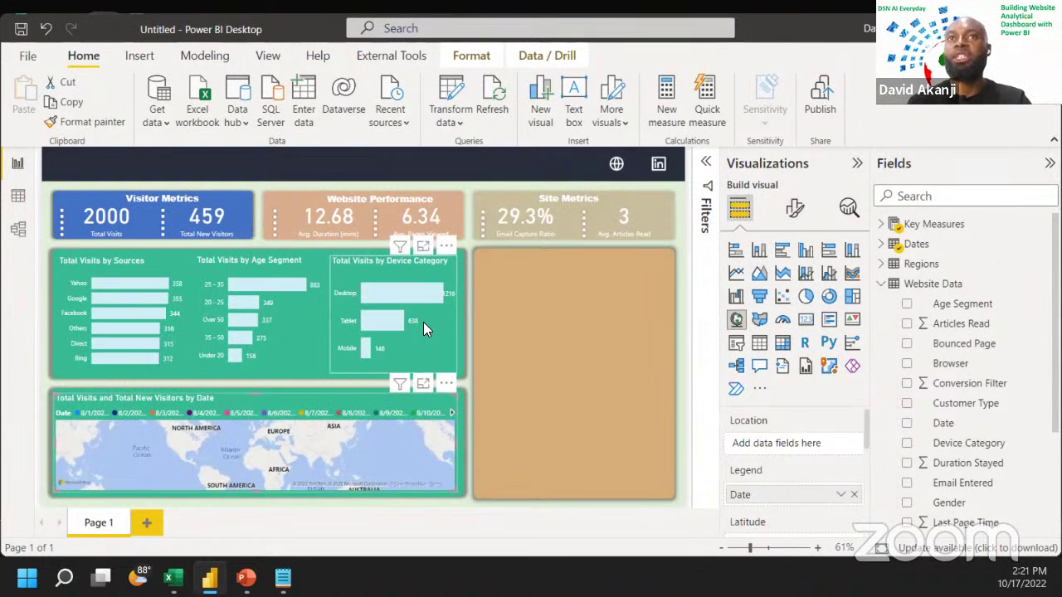
pyautogui.click(44, 30)
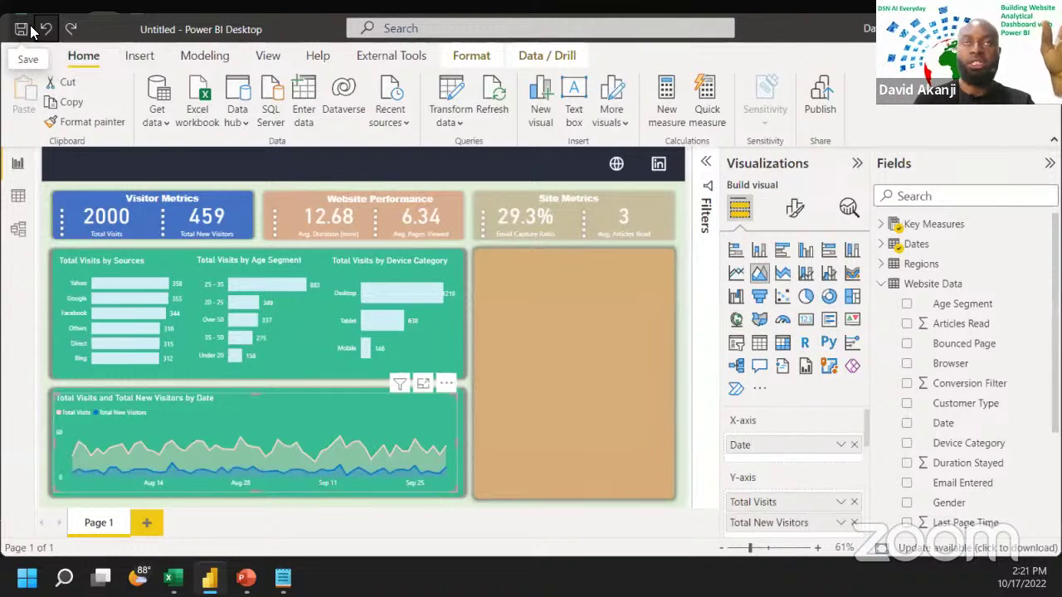
# Step: Add a new map visual on the empty tan panel and resize it to fill most of the panel
pyautogui.click(579, 388)
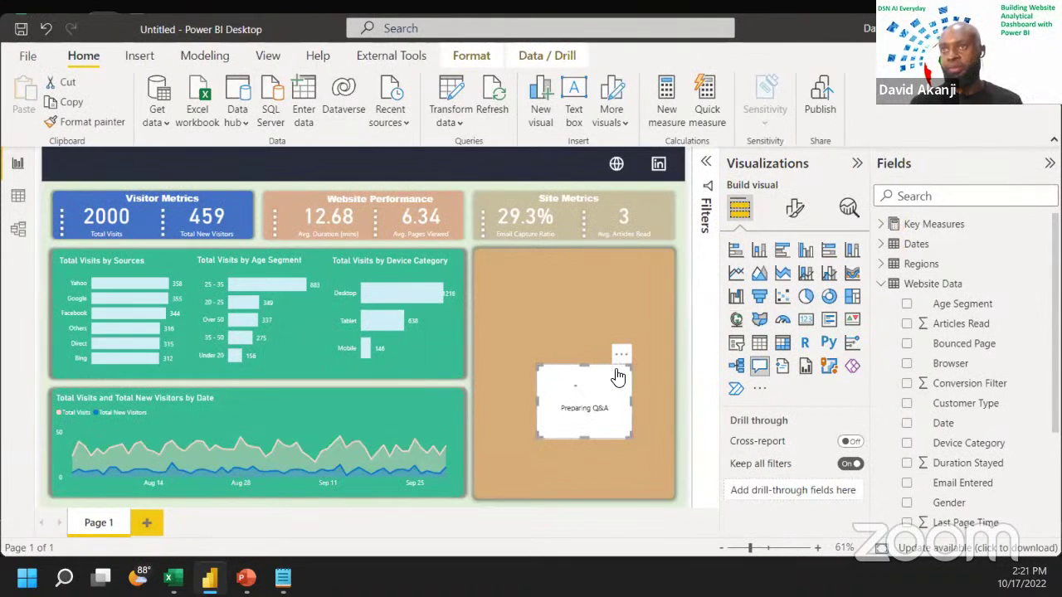
pyautogui.click(733, 320)
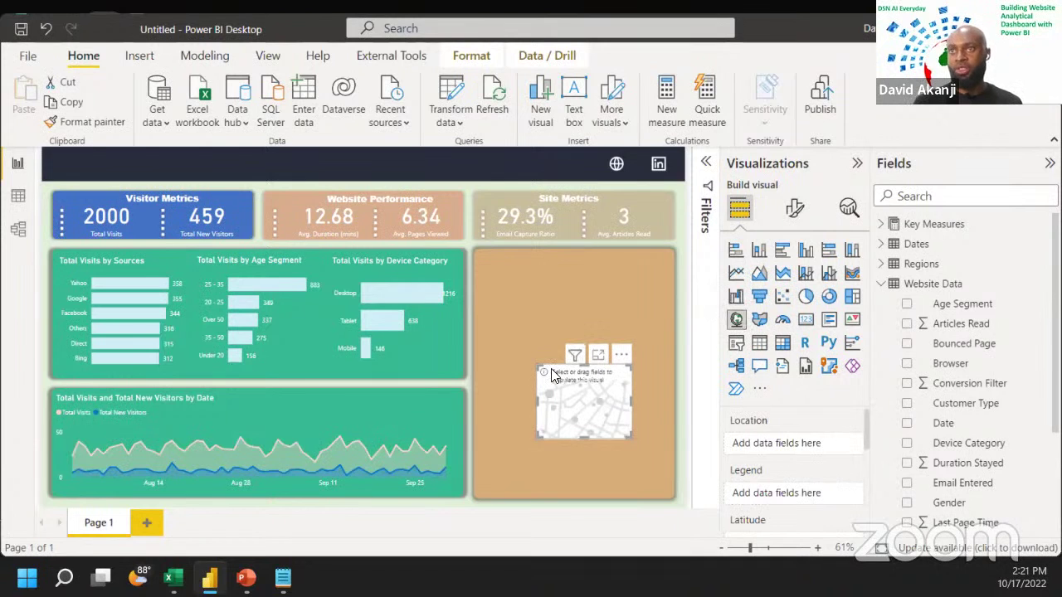
pyautogui.moveTo(539, 368); pyautogui.dragTo(480, 265)
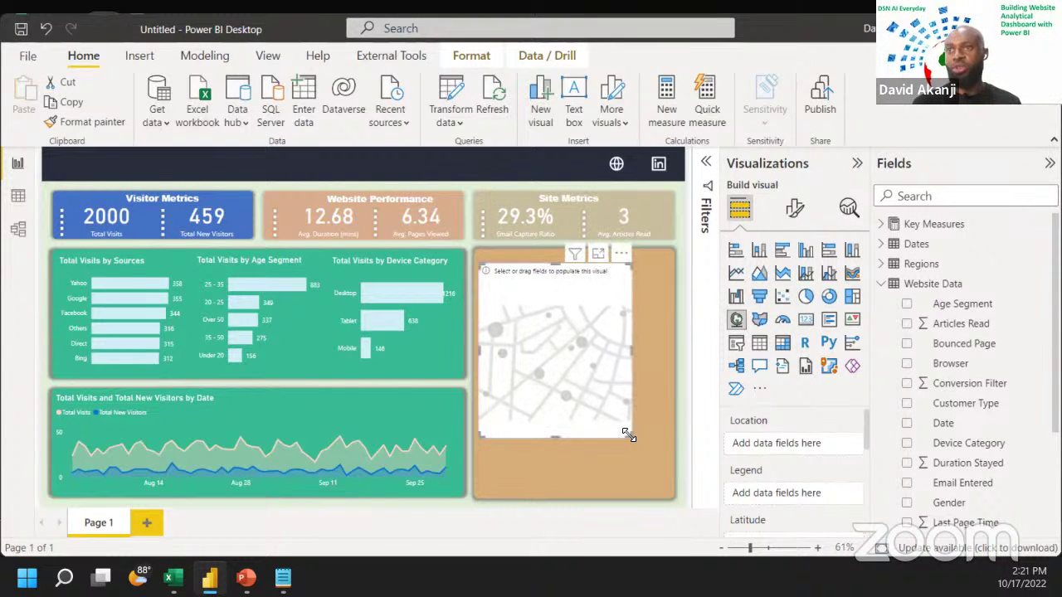
pyautogui.moveTo(628, 435); pyautogui.dragTo(663, 487)
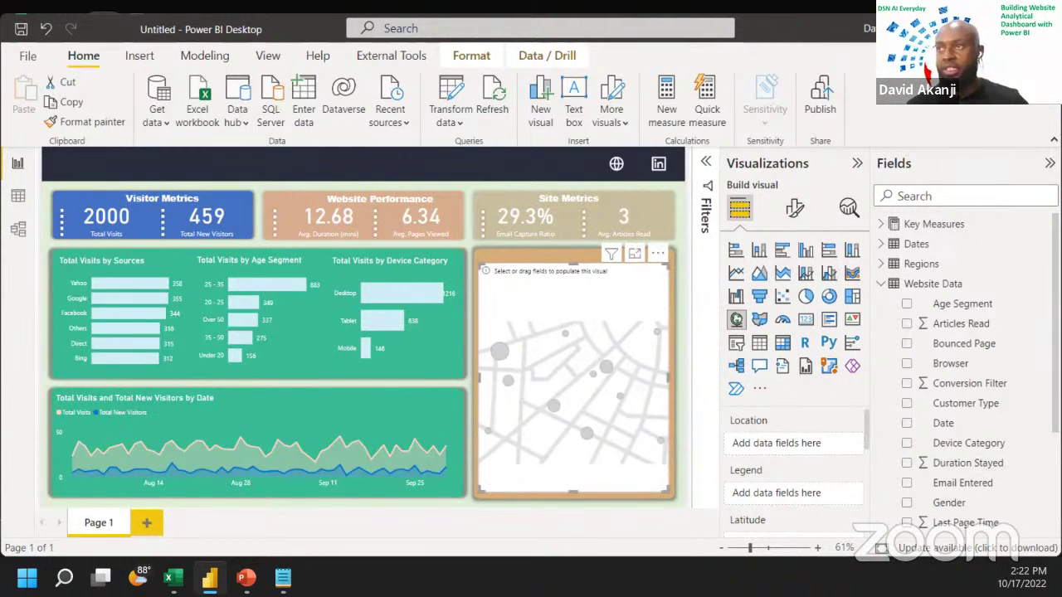
# Step: Set the data category of the City column in the Regions table to Address
pyautogui.click(880, 266)
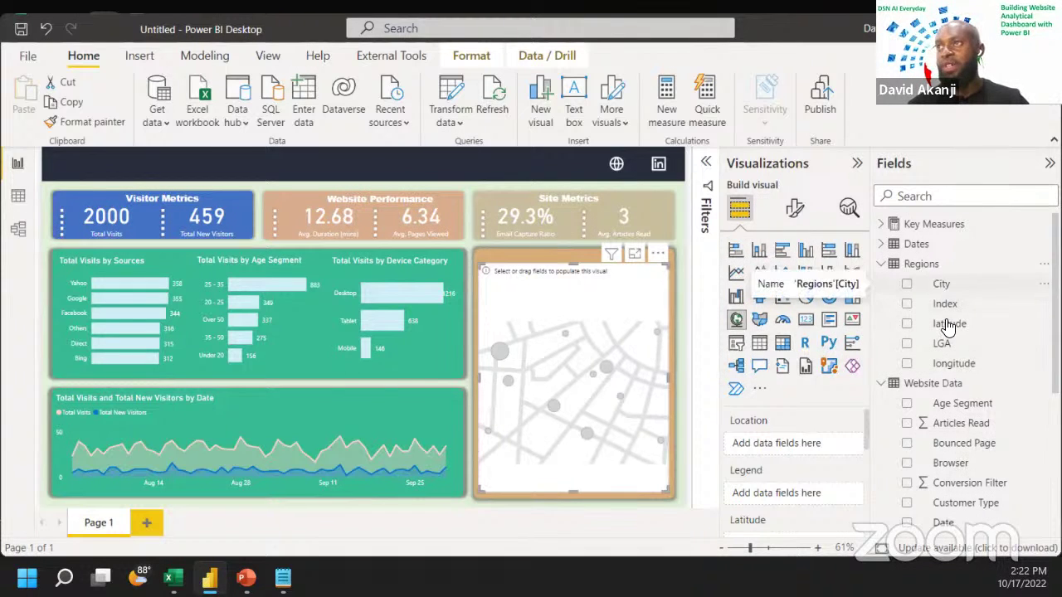
pyautogui.click(946, 286)
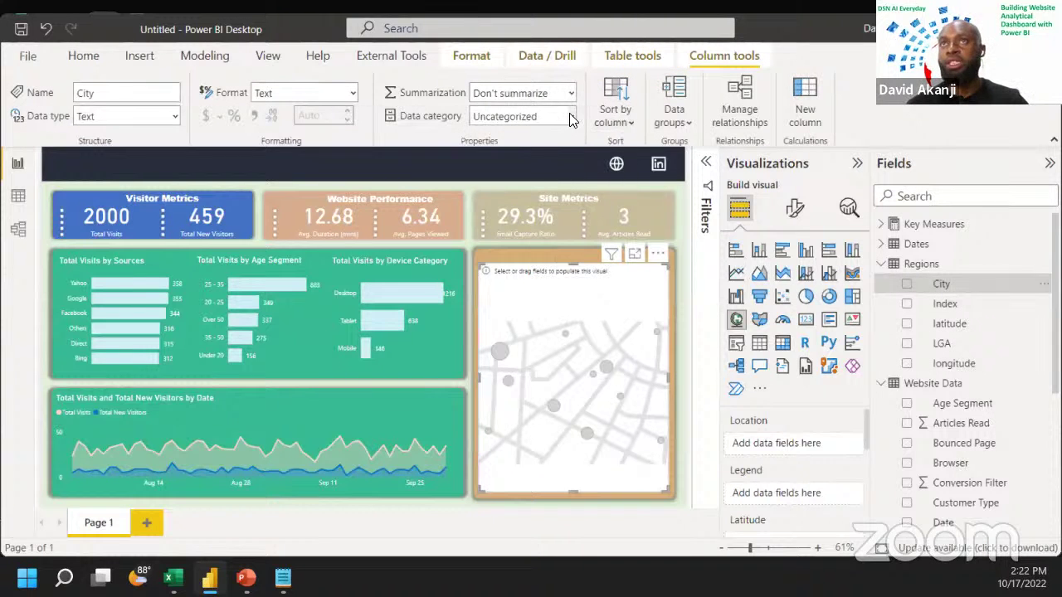
pyautogui.click(571, 117)
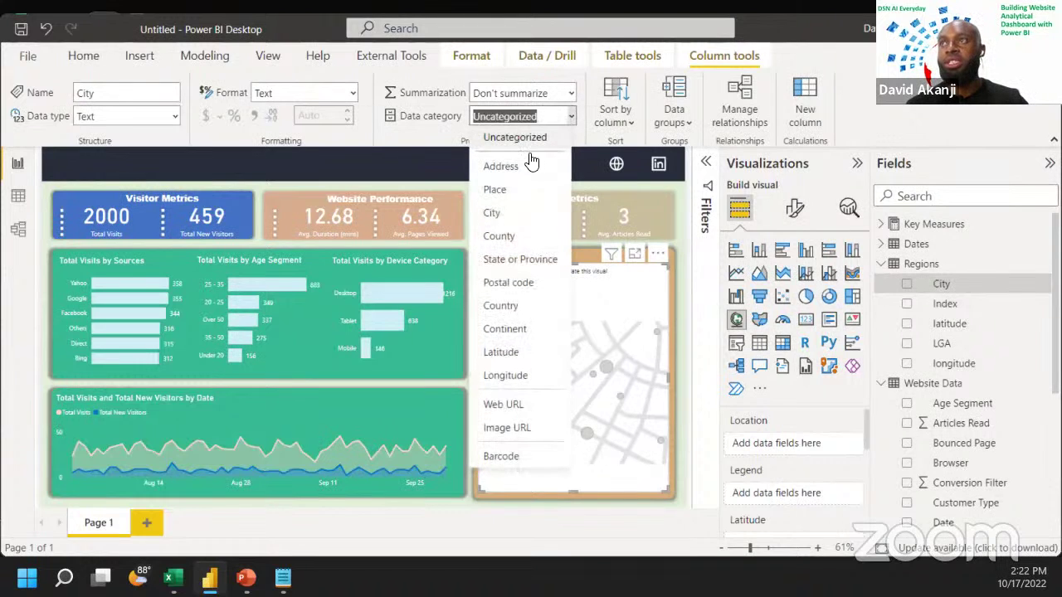
pyautogui.click(502, 167)
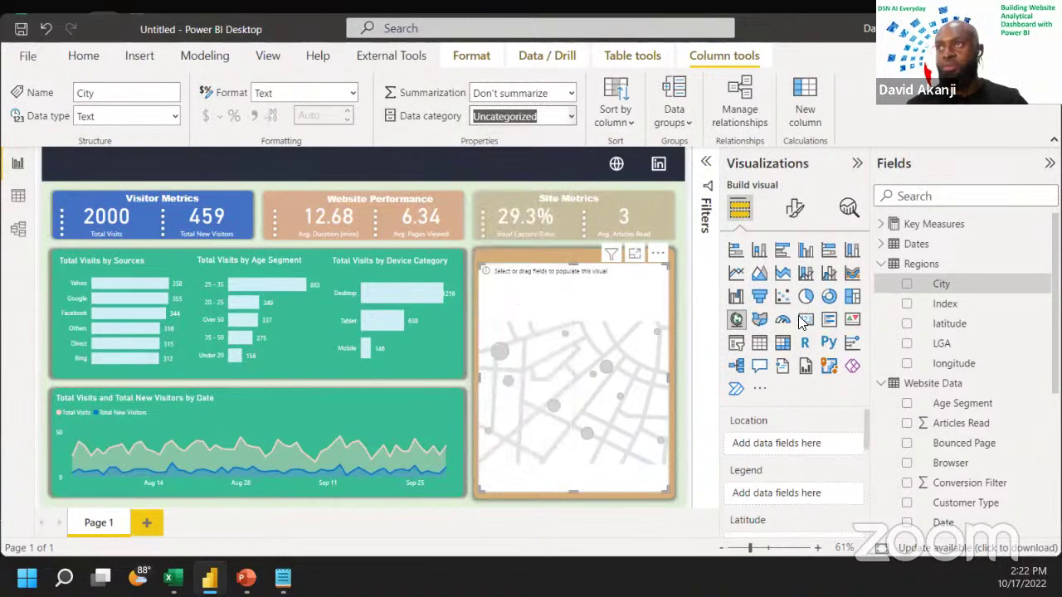
# Step: Show the Regions table in Data view and set its LGA column's data category to City
pyautogui.click(17, 206)
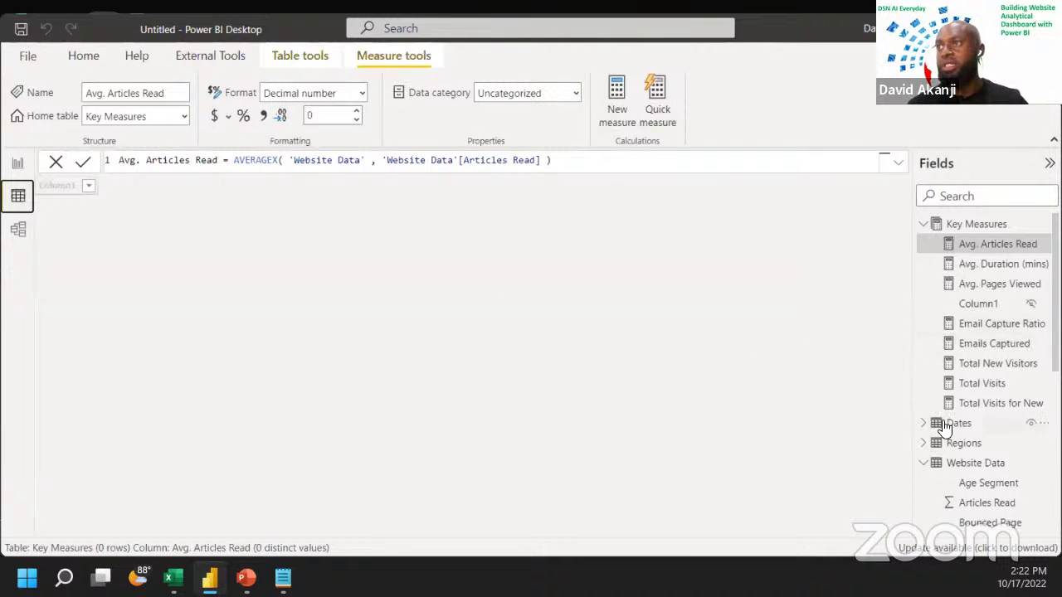
pyautogui.click(961, 443)
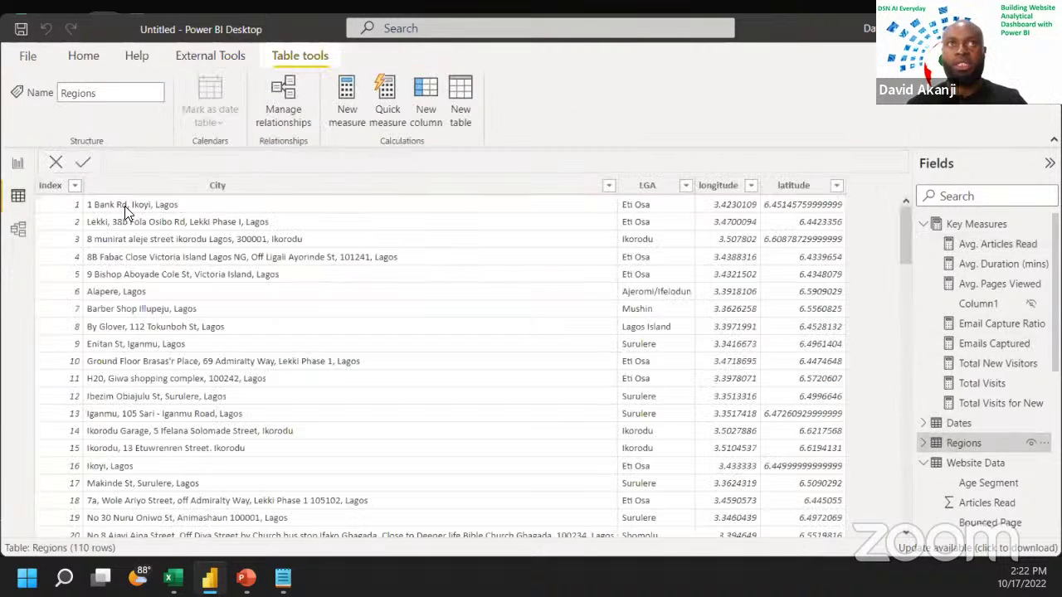
pyautogui.click(927, 446)
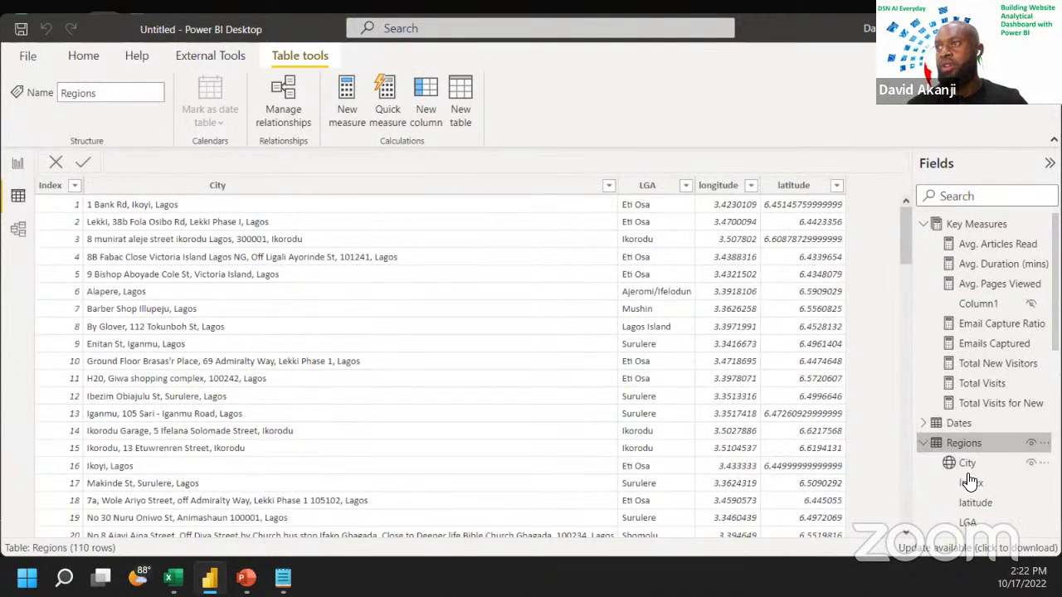
pyautogui.scroll(-2, 975, 399)
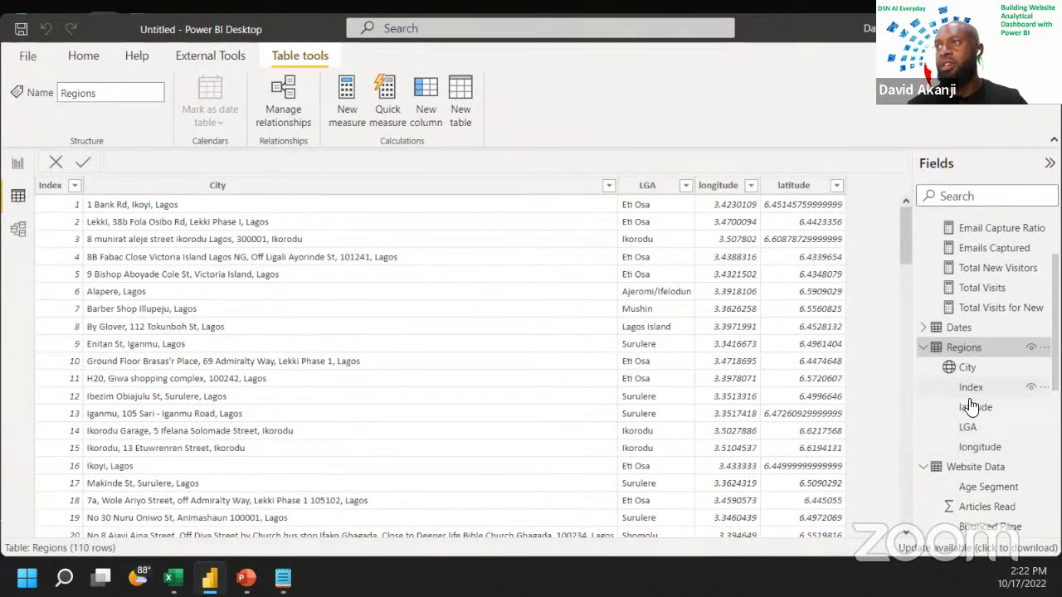
pyautogui.click(963, 428)
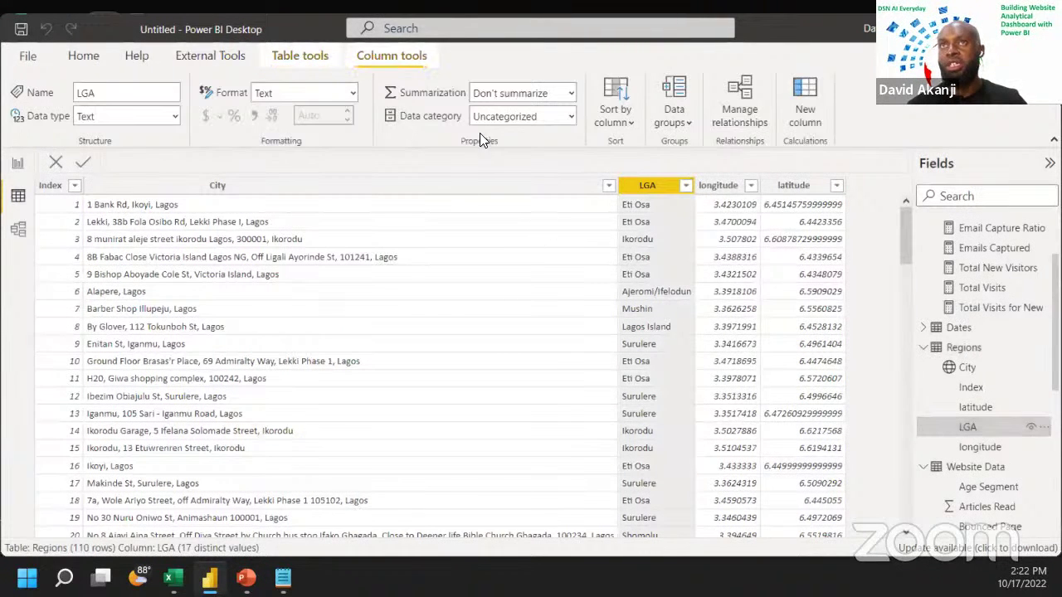
pyautogui.click(569, 118)
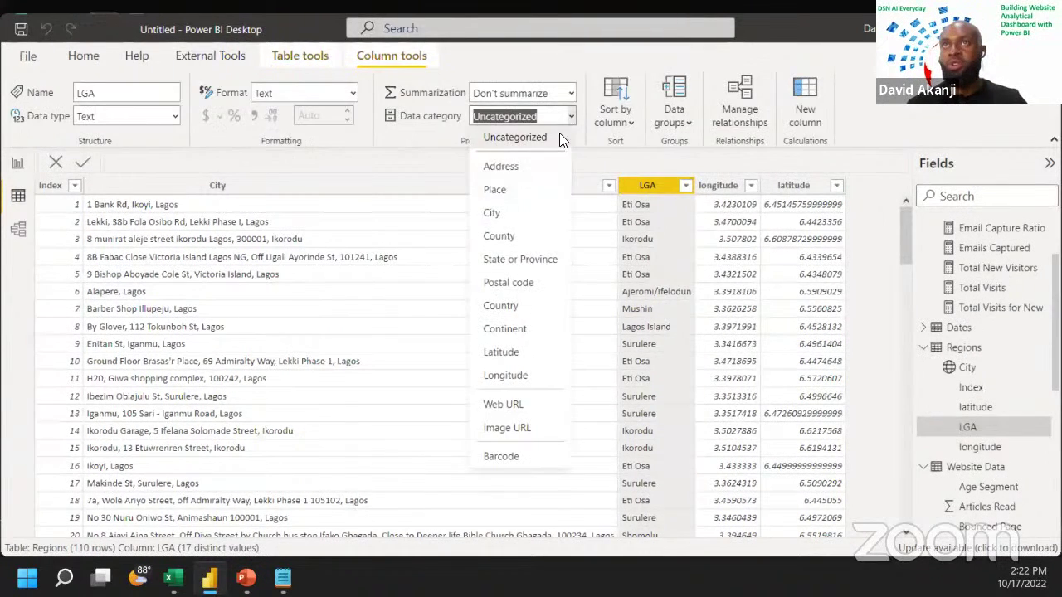
pyautogui.click(504, 218)
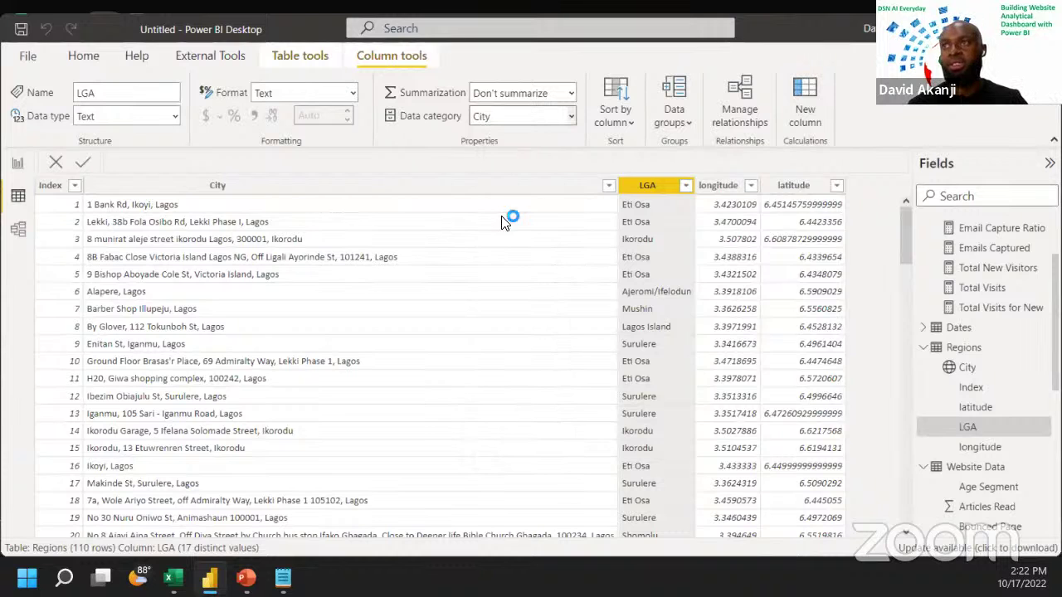
# Step: Set the data category of the latitude column to Latitude and the longitude column to Longitude, and return to the report view
pyautogui.click(976, 407)
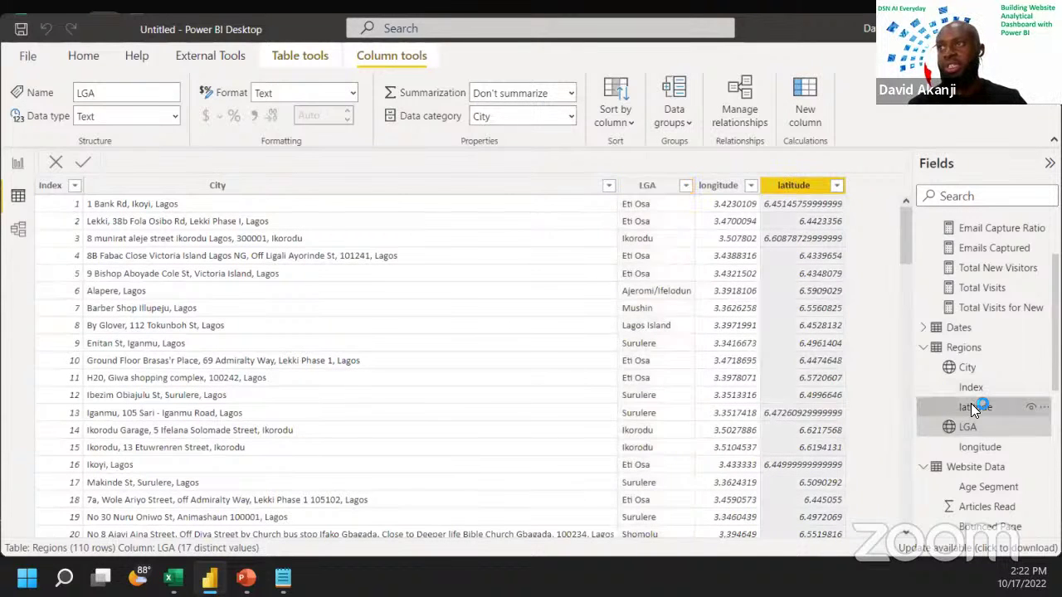
pyautogui.click(569, 116)
pyautogui.click(501, 166)
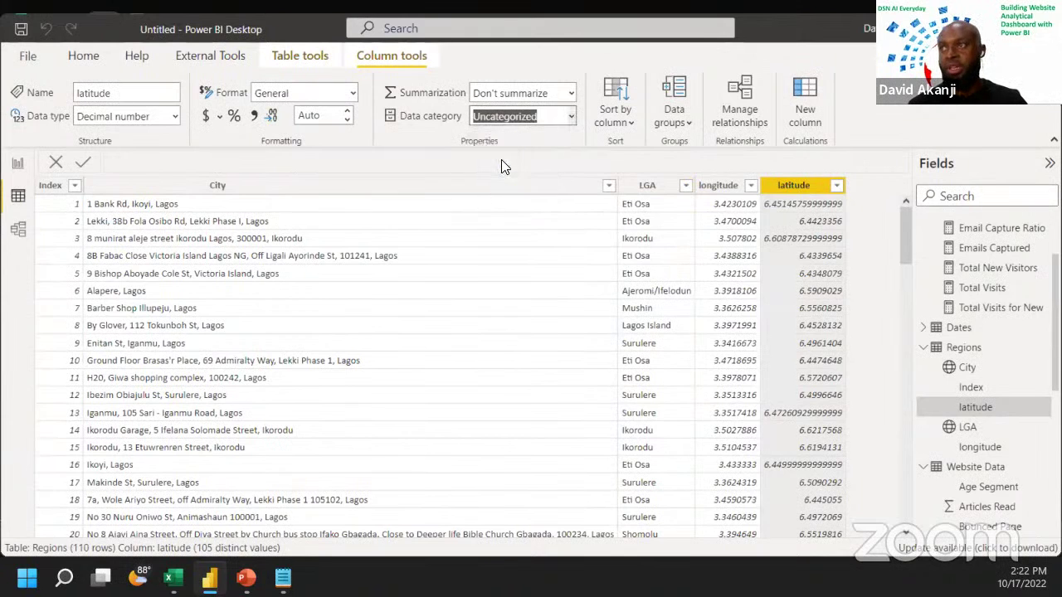
pyautogui.click(976, 446)
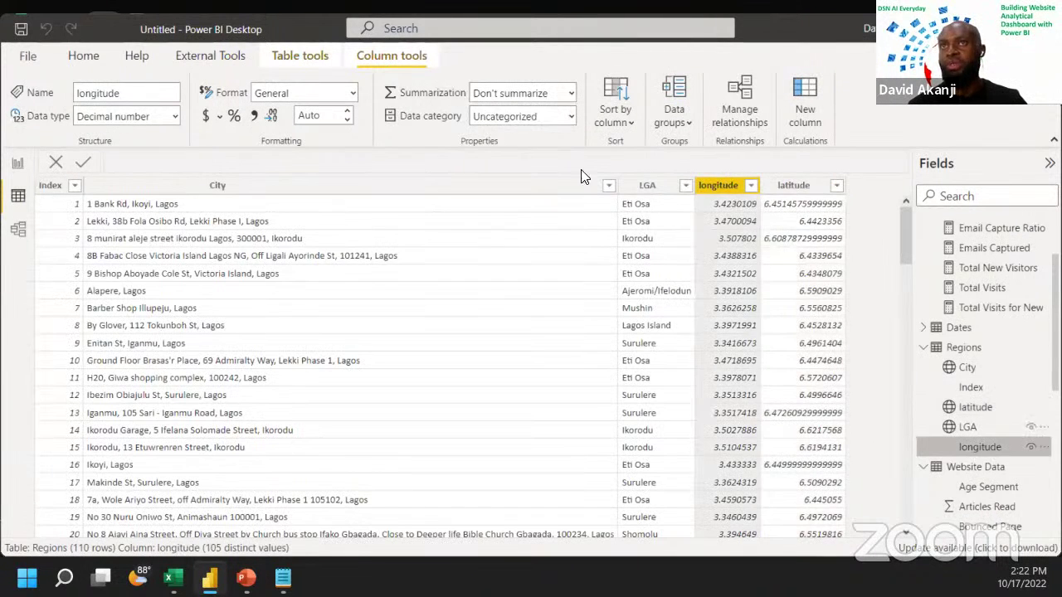
pyautogui.click(570, 119)
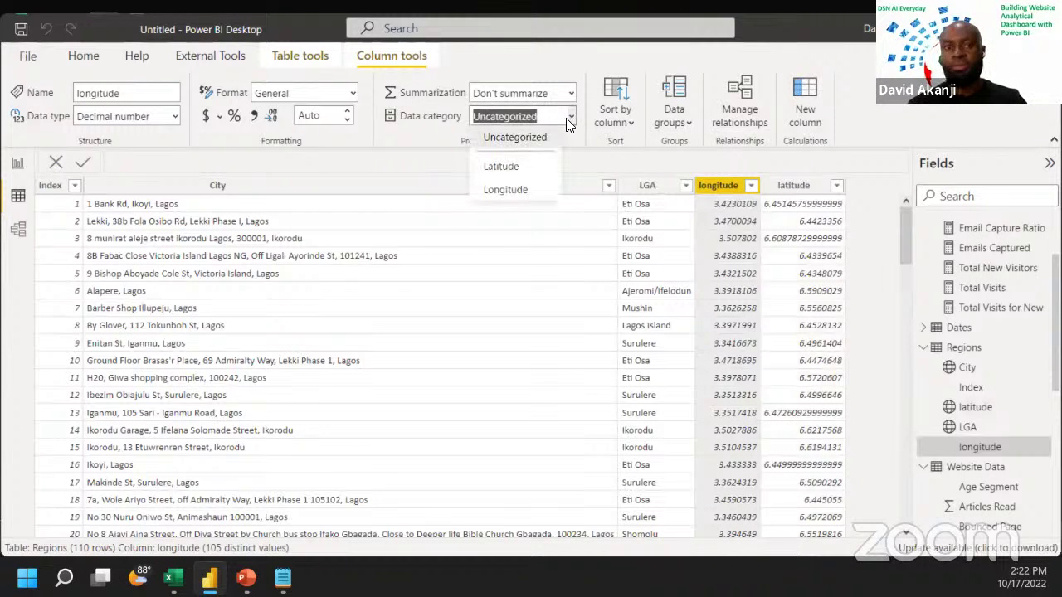
pyautogui.click(505, 189)
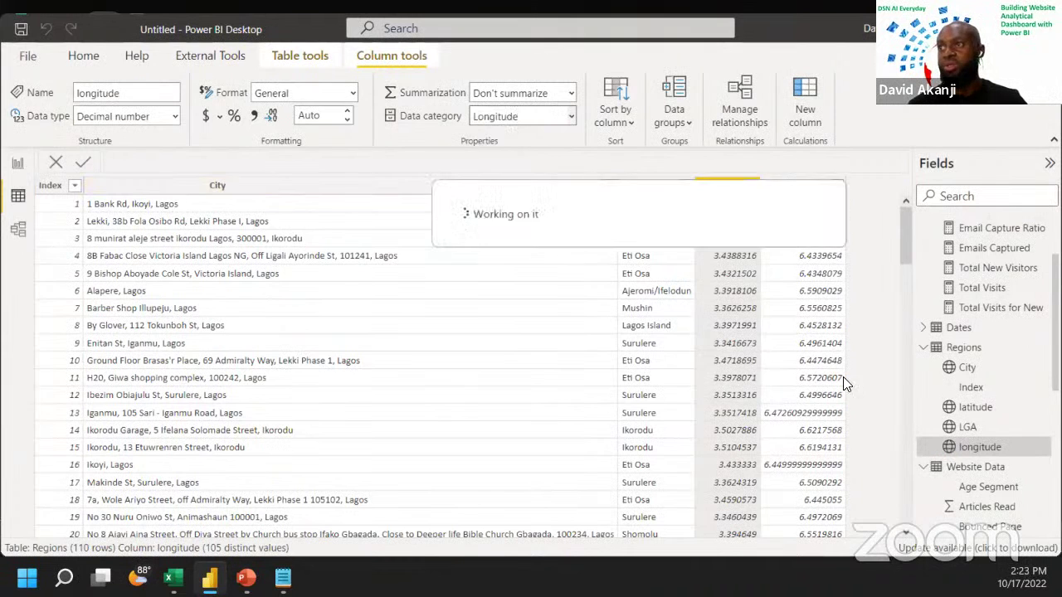
pyautogui.click(18, 166)
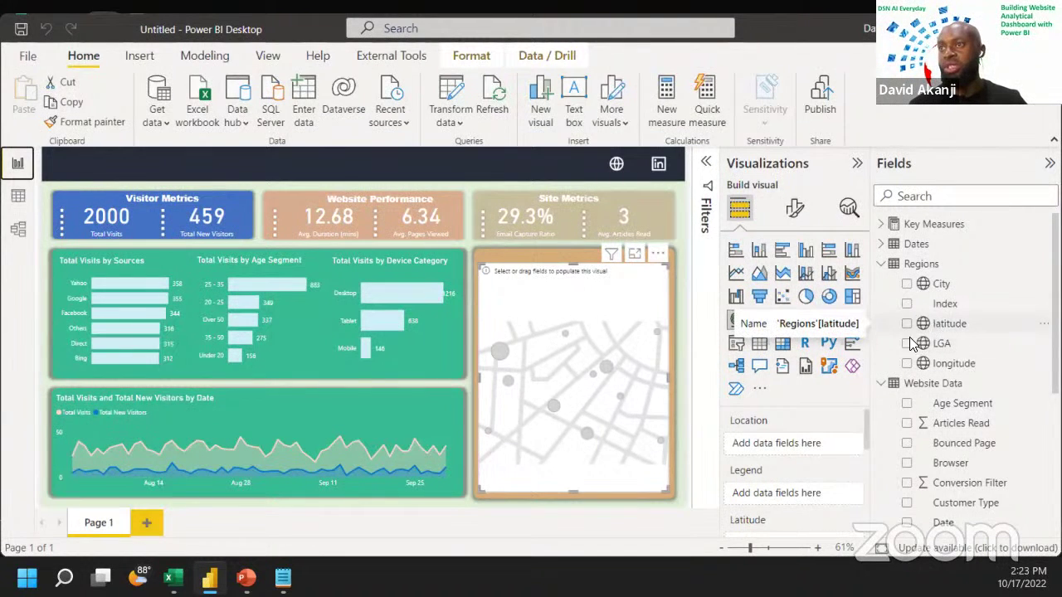
# Step: Assign the Regions table's latitude and longitude fields to the map's Latitude and Longitude, removing the longitude field misplaced in Tooltips
pyautogui.moveTo(936, 325)
pyautogui.mouseDown()
pyautogui.moveTo(901, 371)
pyautogui.moveTo(926, 336)
pyautogui.mouseUp()
pyautogui.scroll(-1, 761, 501)
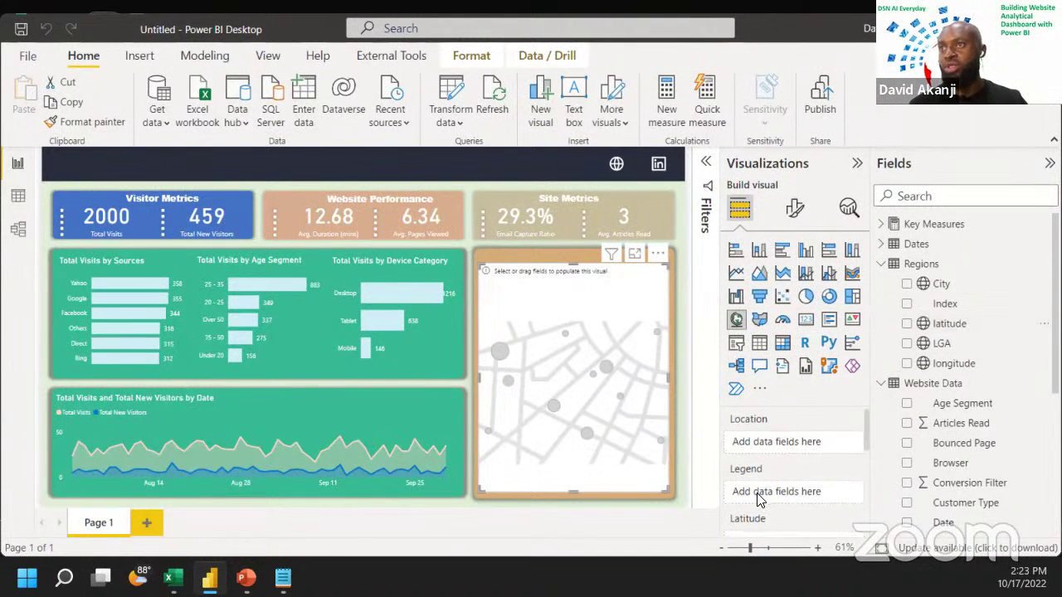
pyautogui.scroll(-1, 757, 498)
pyautogui.scroll(-1, 857, 444)
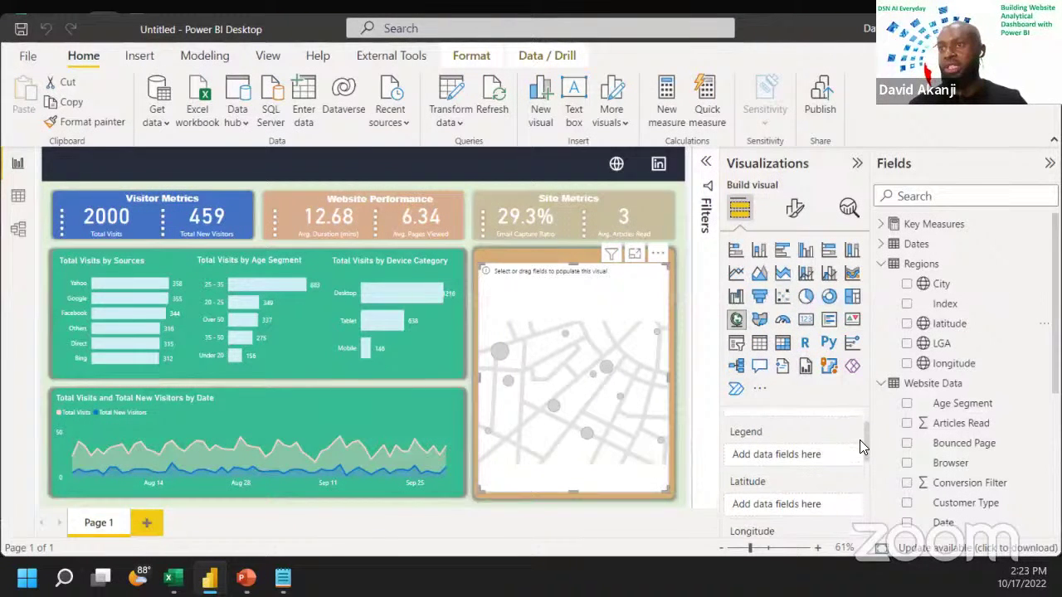
pyautogui.scroll(-2, 860, 439)
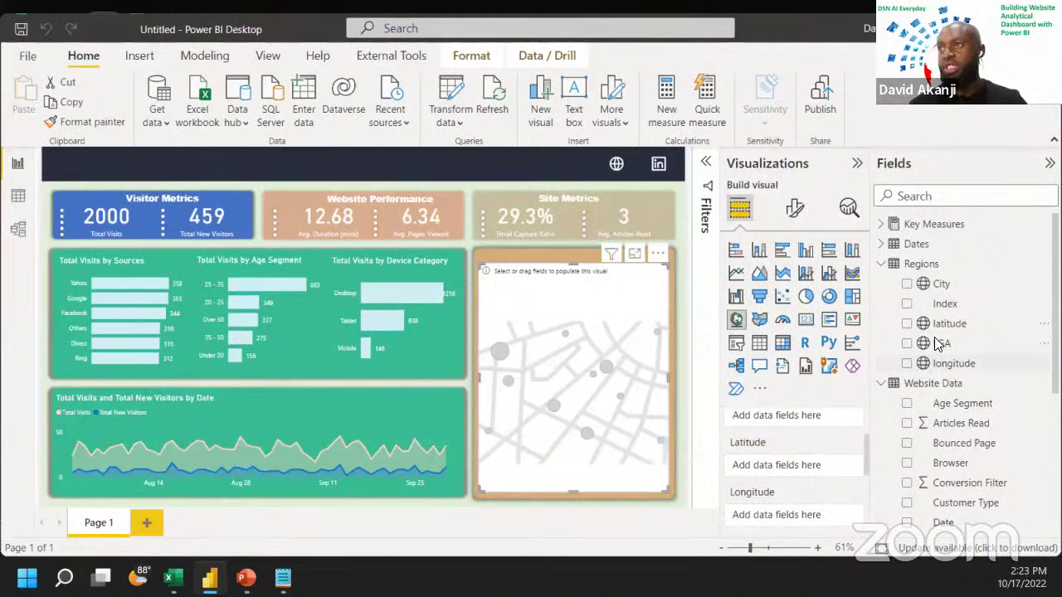
pyautogui.moveTo(946, 323); pyautogui.dragTo(789, 470)
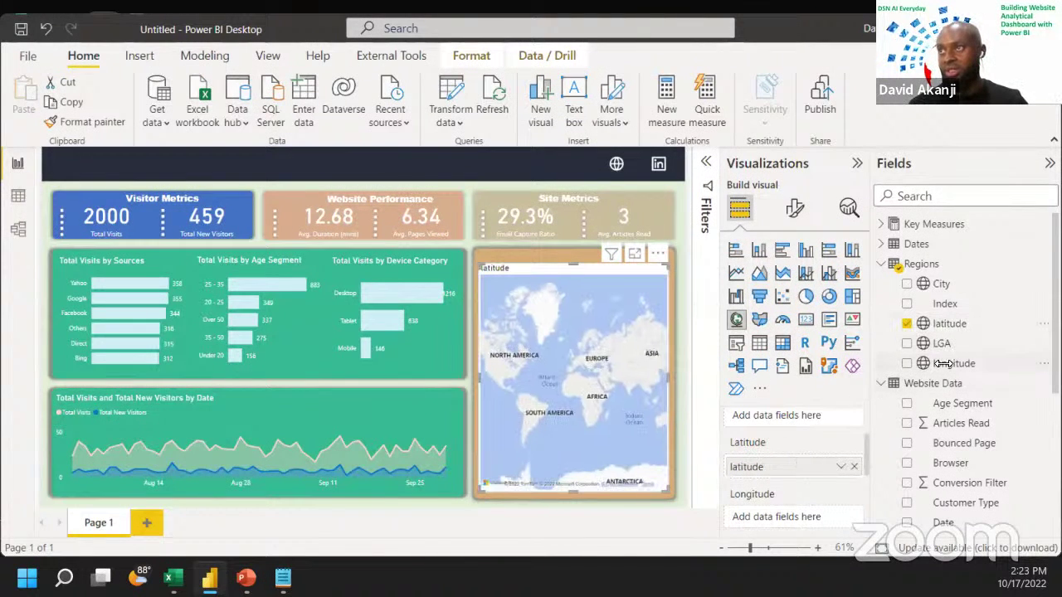
pyautogui.moveTo(940, 363); pyautogui.dragTo(766, 439)
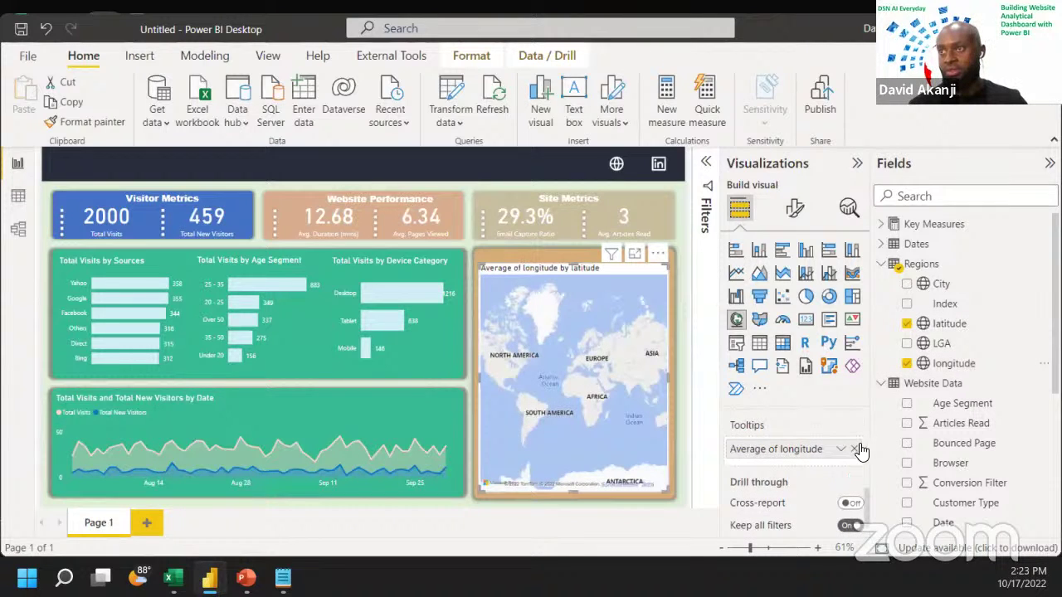
pyautogui.click(854, 448)
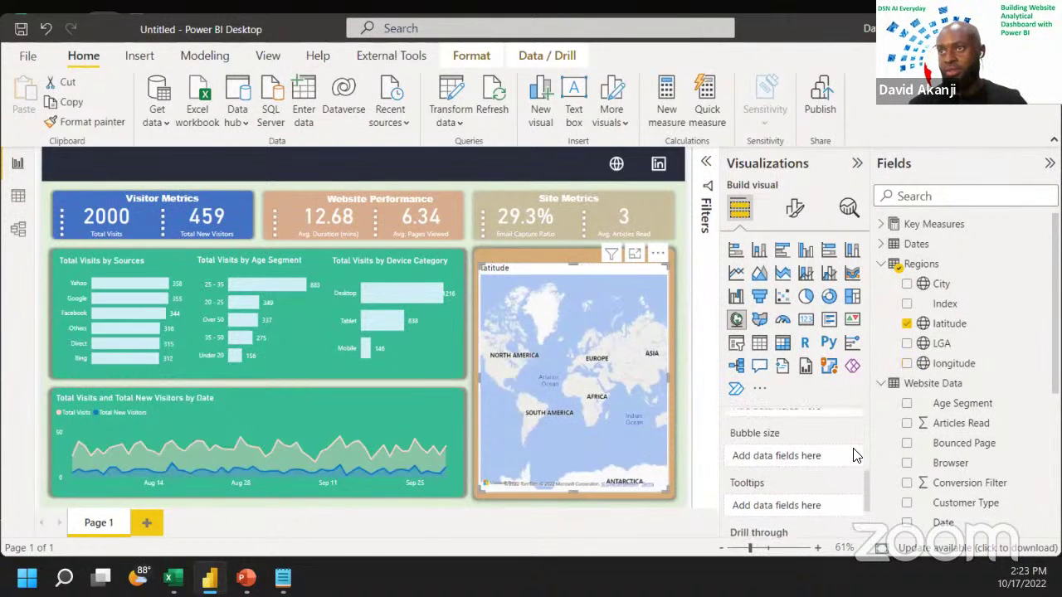
pyautogui.scroll(2, 858, 455)
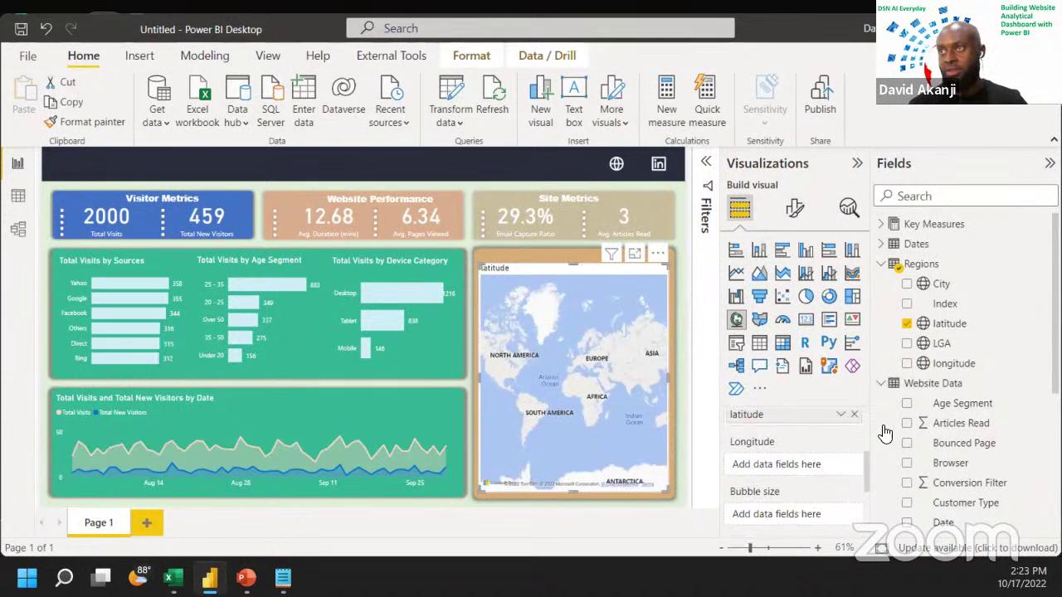
pyautogui.moveTo(936, 371); pyautogui.dragTo(770, 474)
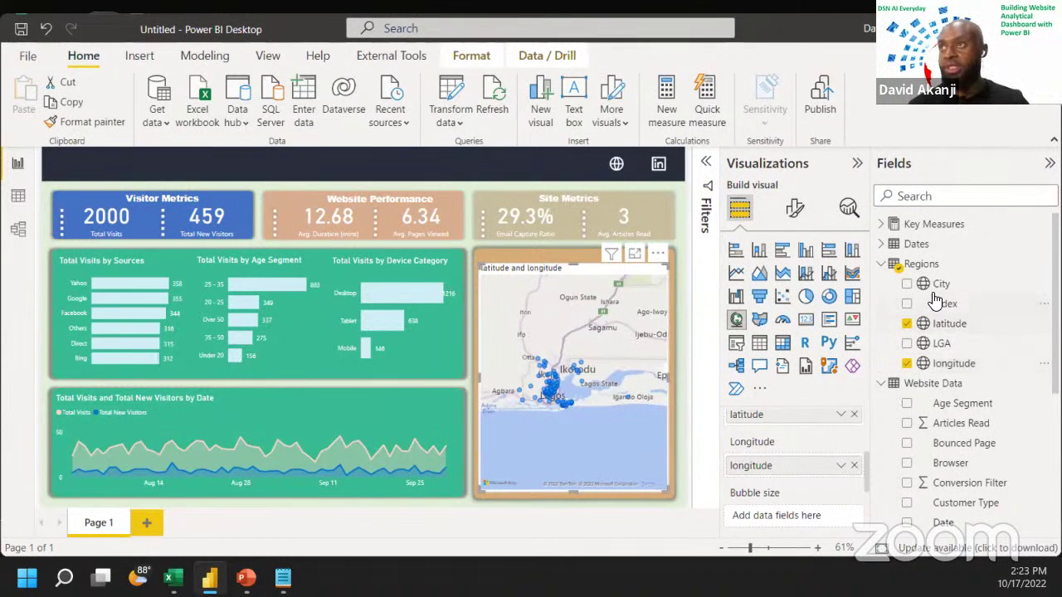
# Step: Use the Total Visits measure from Key Measures as the map's bubble size
pyautogui.click(883, 224)
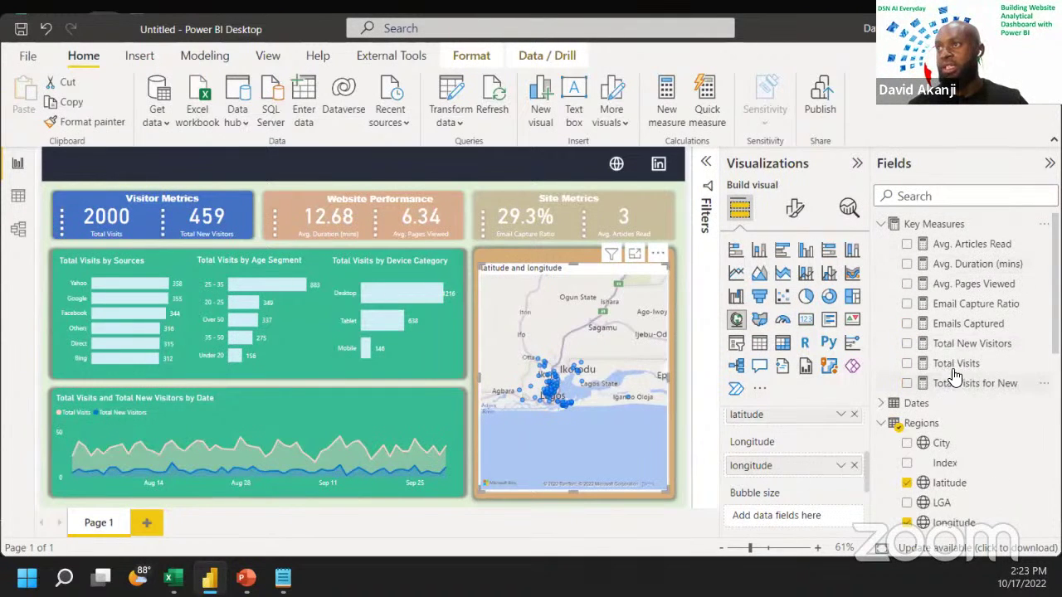
pyautogui.moveTo(955, 375); pyautogui.dragTo(779, 515)
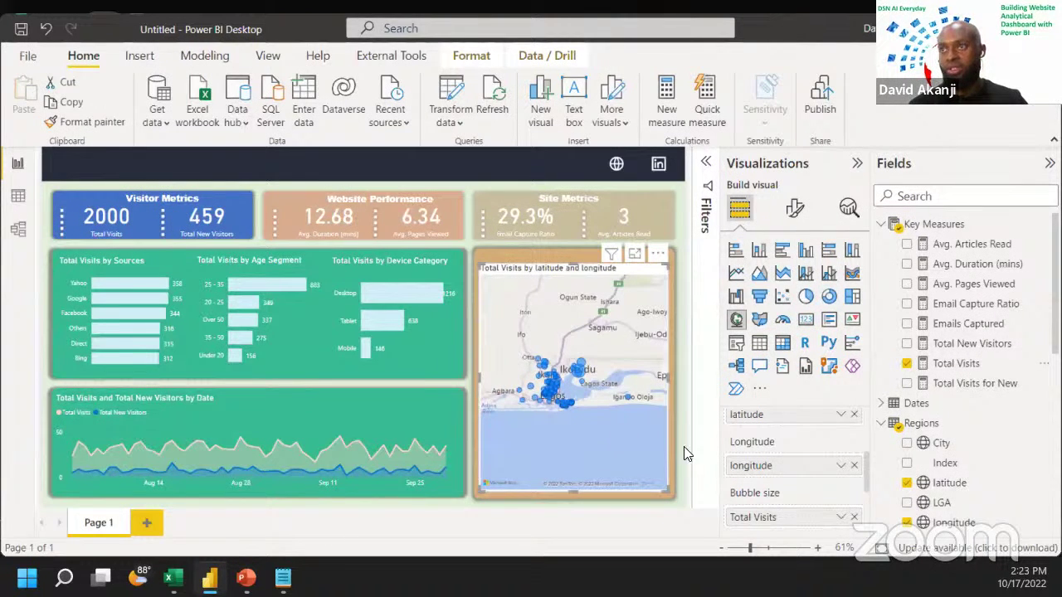
# Step: Replace the latitude and longitude fields on the map with the Regions table's LGA field as its location
pyautogui.scroll(1, 793, 462)
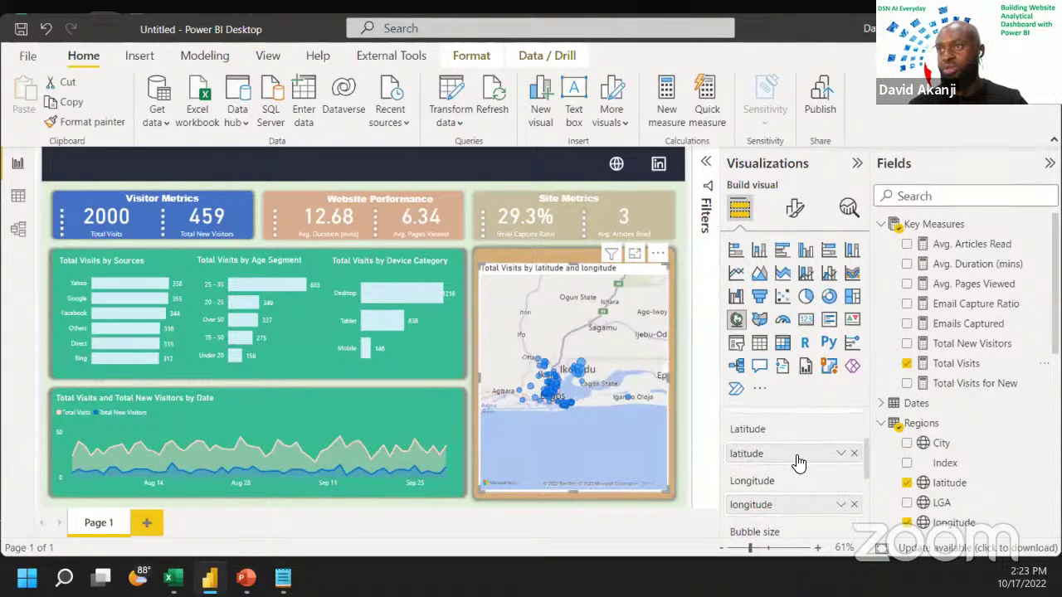
pyautogui.click(855, 454)
pyautogui.click(854, 502)
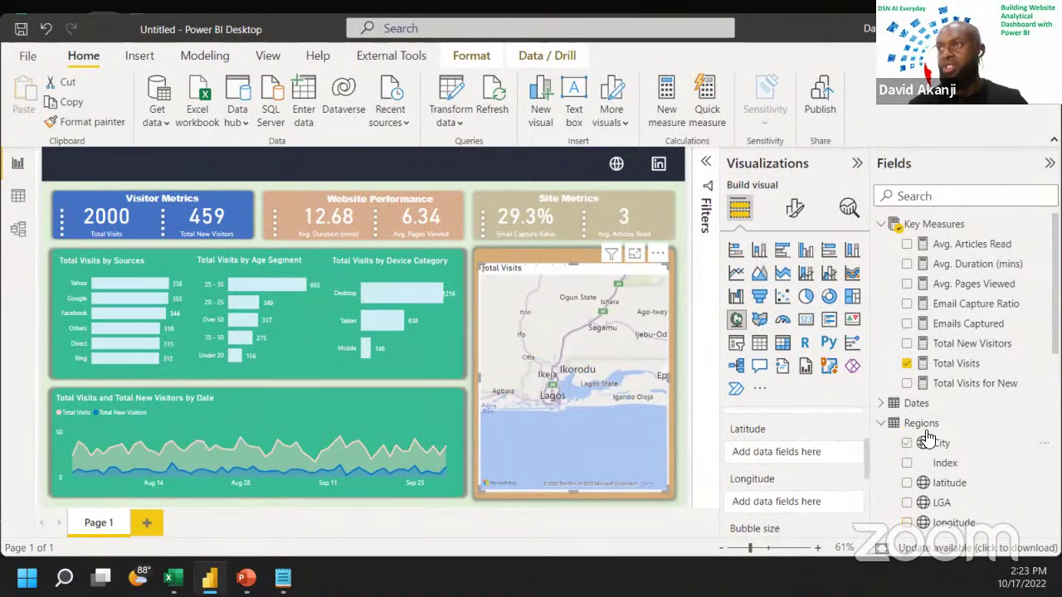
pyautogui.scroll(-1, 936, 436)
pyautogui.scroll(-1, 946, 448)
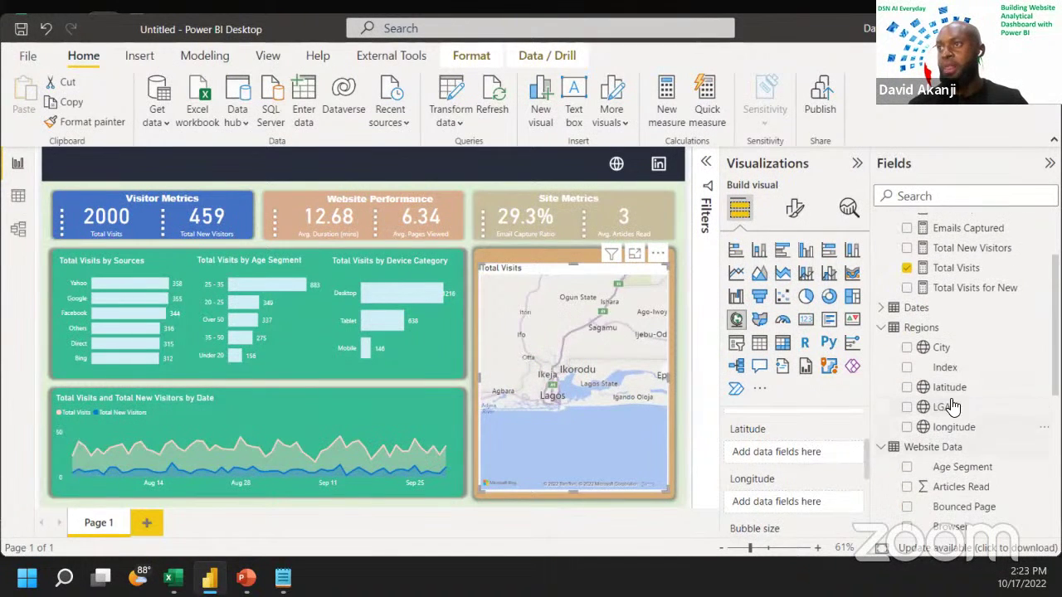
pyautogui.moveTo(945, 408); pyautogui.dragTo(905, 409)
pyautogui.scroll(1, 802, 454)
pyautogui.scroll(2, 800, 455)
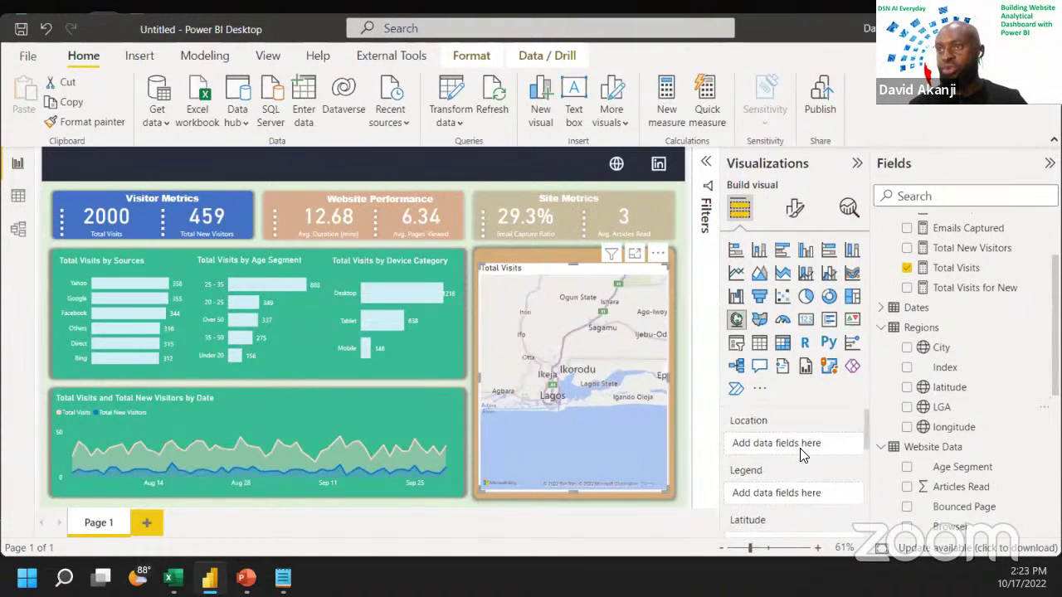
pyautogui.moveTo(945, 408); pyautogui.dragTo(785, 448)
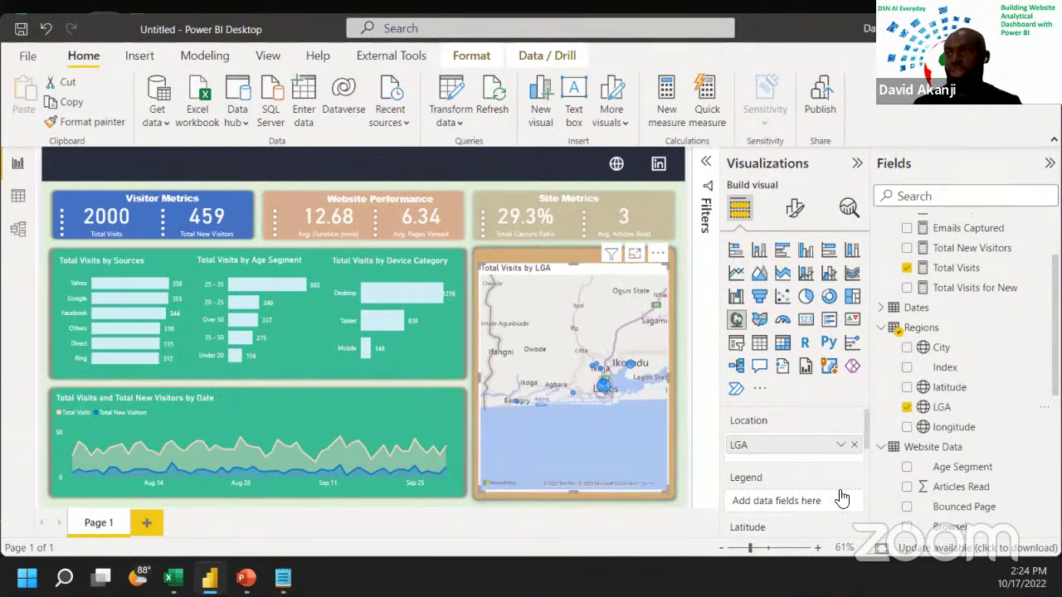
pyautogui.scroll(-3, 835, 501)
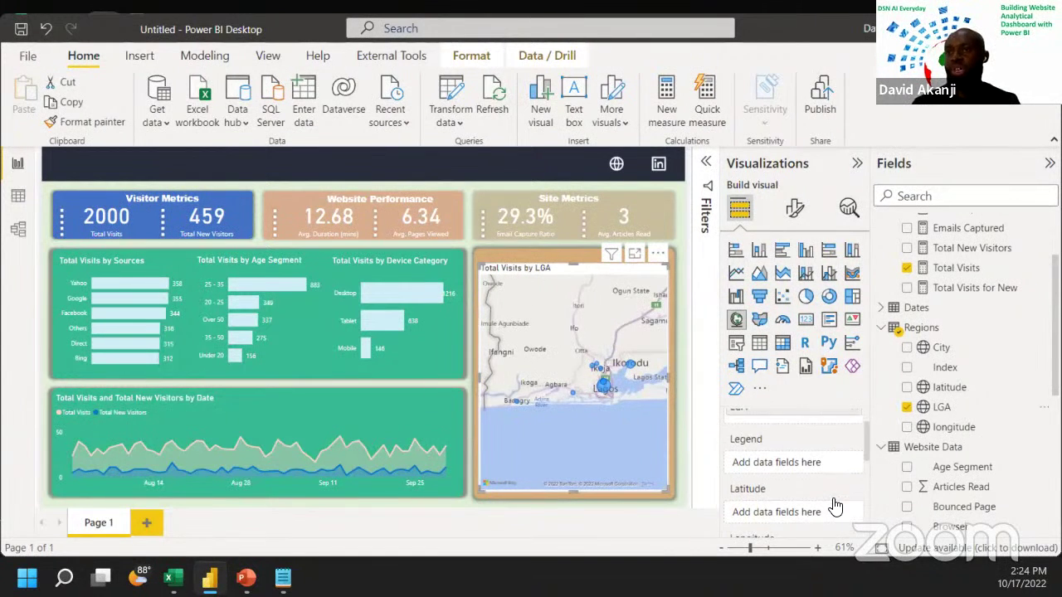
pyautogui.scroll(-3, 830, 510)
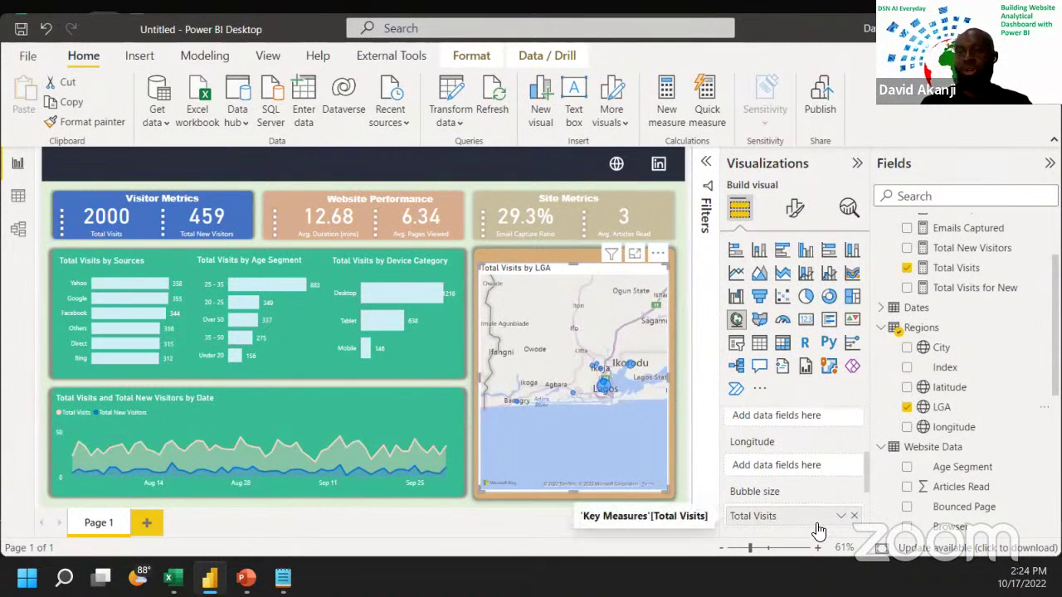
# Step: Format the map's bubbles with a size of 12 px and white as the default color
pyautogui.click(794, 214)
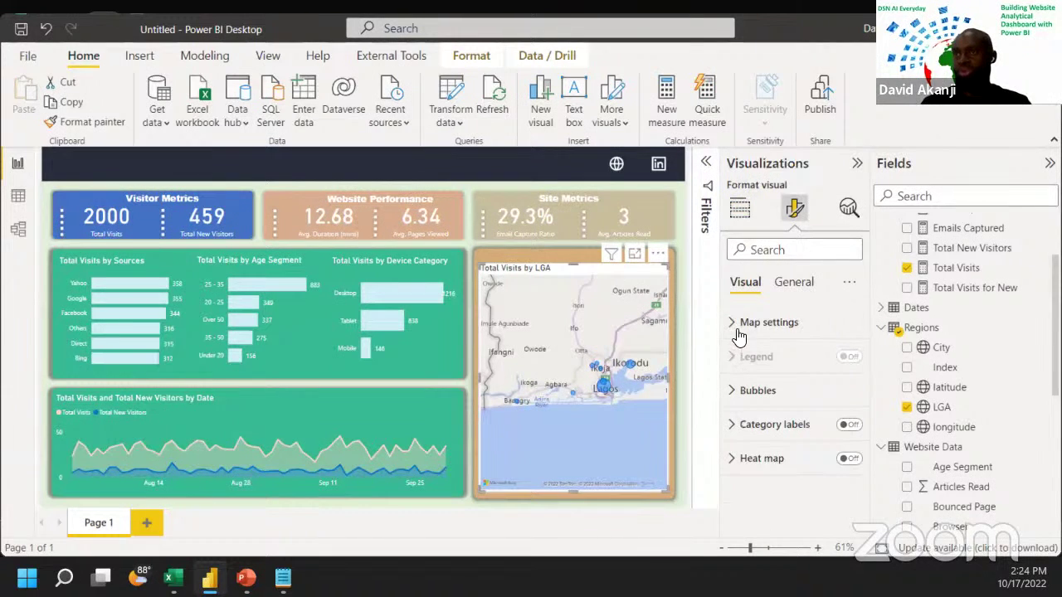
pyautogui.click(734, 392)
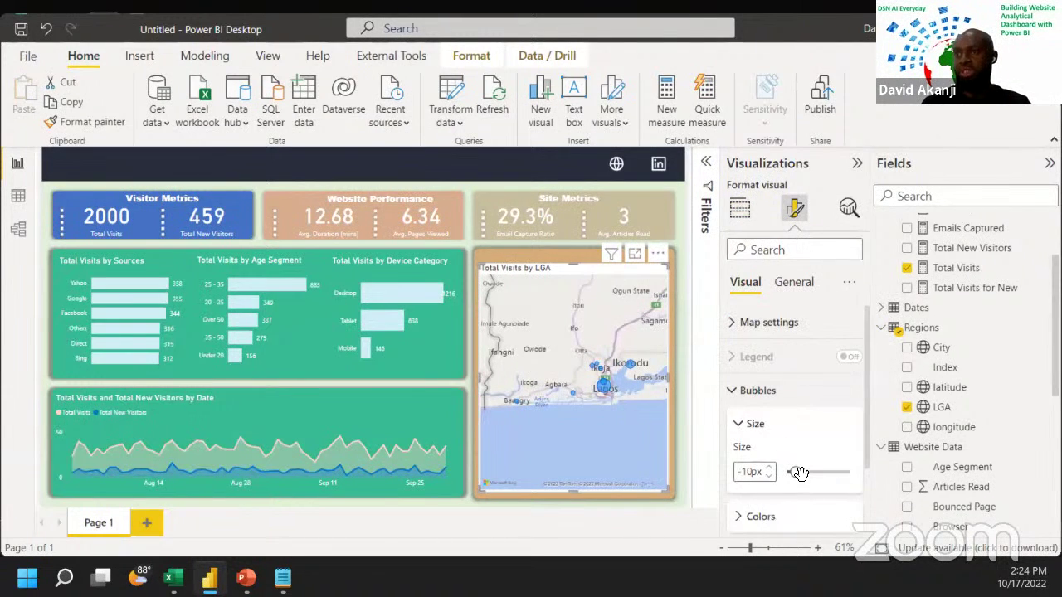
pyautogui.moveTo(800, 473)
pyautogui.mouseDown()
pyautogui.moveTo(818, 472)
pyautogui.moveTo(806, 472)
pyautogui.mouseUp()
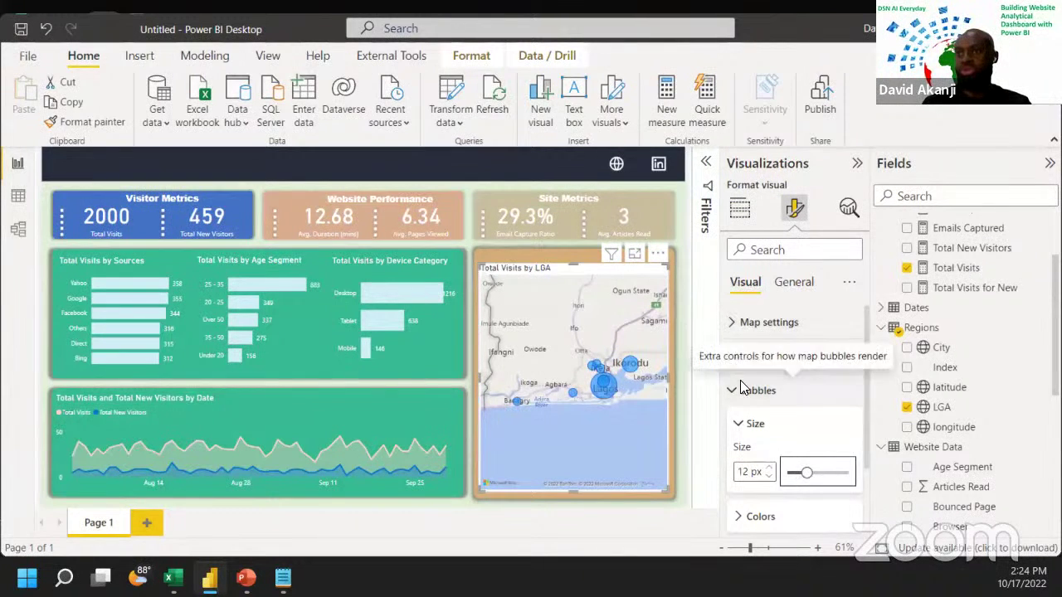
pyautogui.scroll(-2, 751, 414)
pyautogui.click(746, 447)
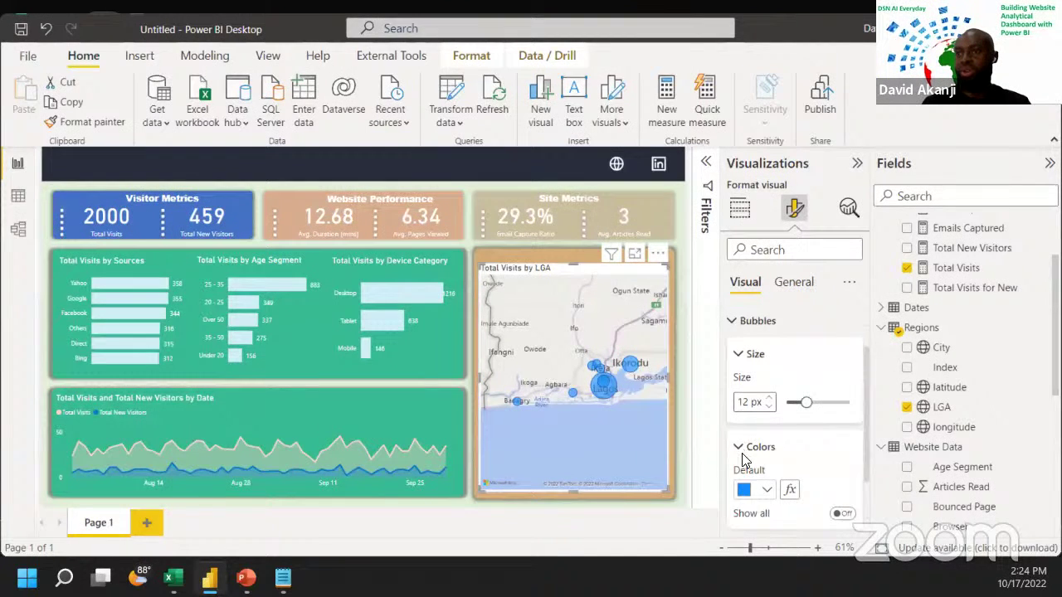
pyautogui.click(766, 491)
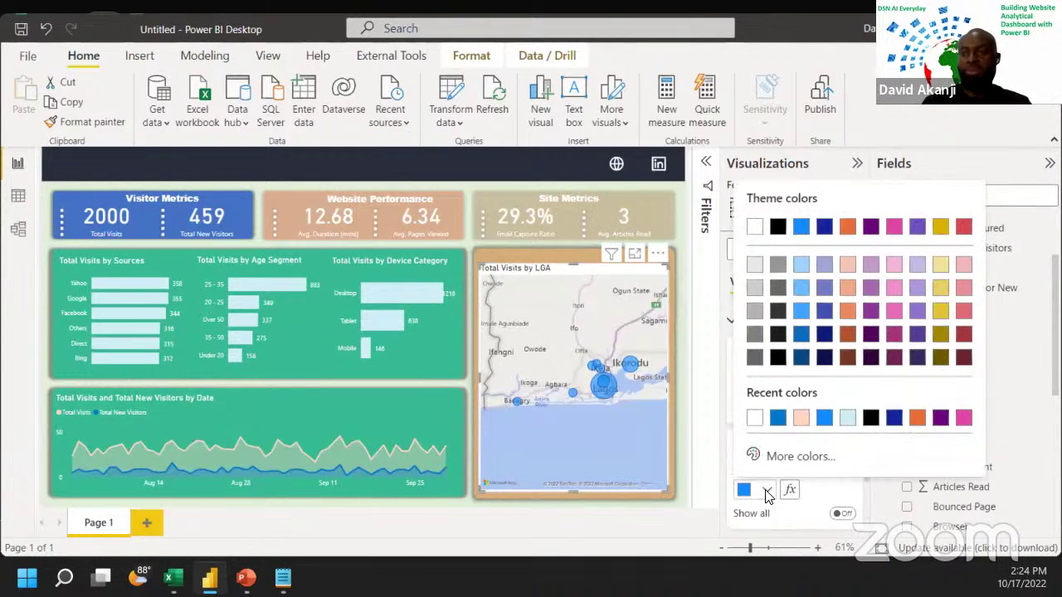
pyautogui.click(755, 417)
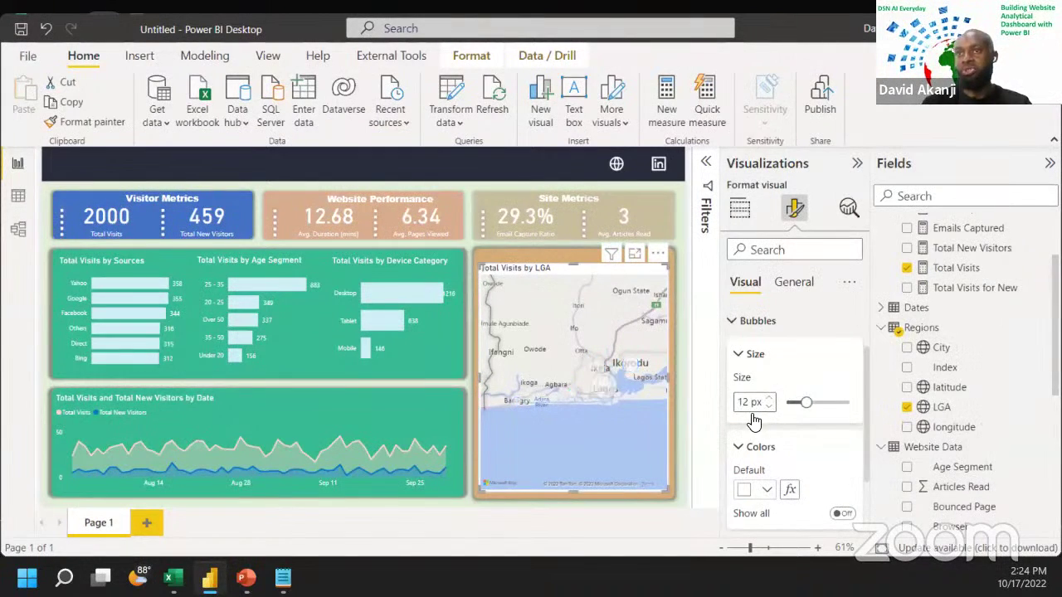
# Step: Change the map style in the map settings to Dark
pyautogui.click(744, 286)
pyautogui.click(744, 325)
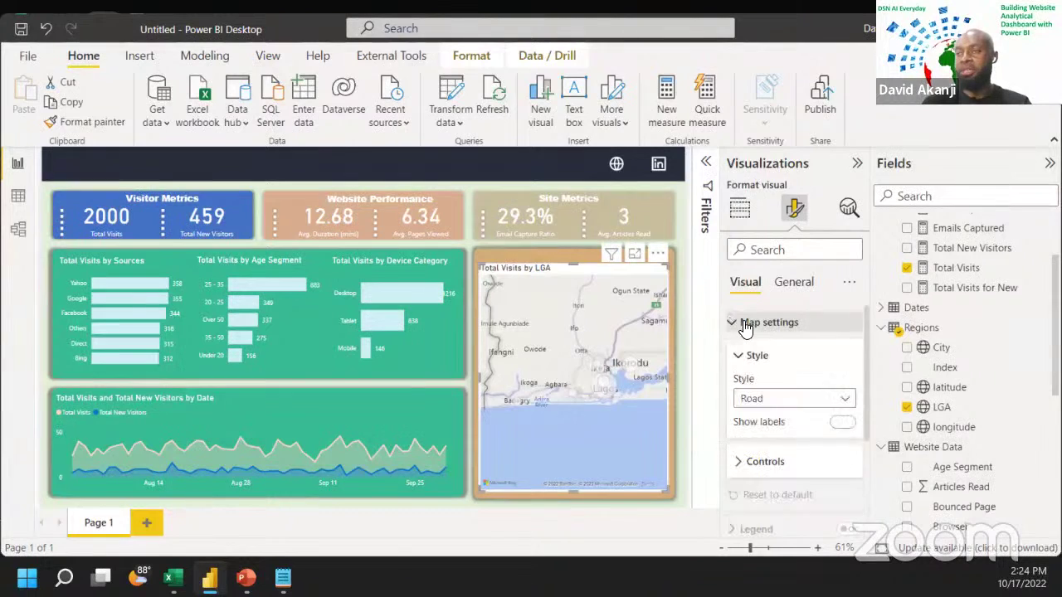
pyautogui.click(745, 399)
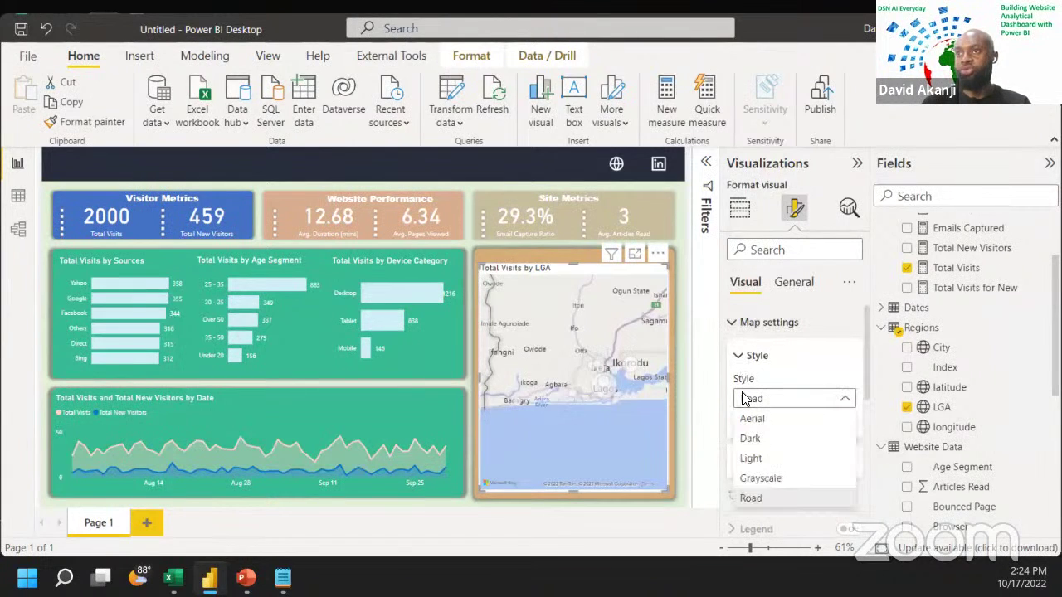
pyautogui.click(750, 440)
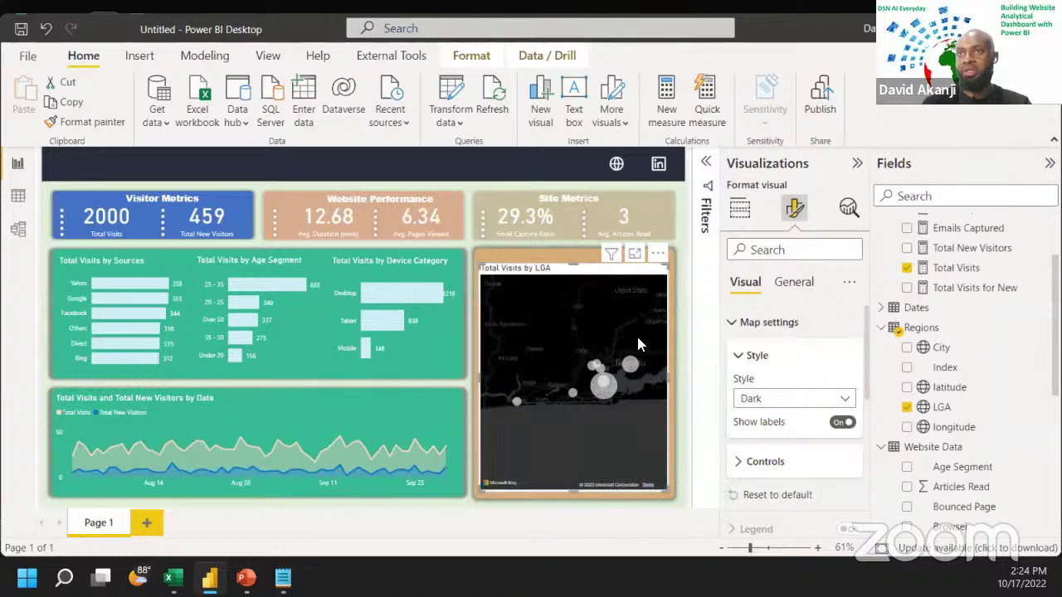
# Step: Enlarge the map visual upward so it fills the tan panel more closely, and deselect it
pyautogui.moveTo(485, 280); pyautogui.dragTo(477, 258)
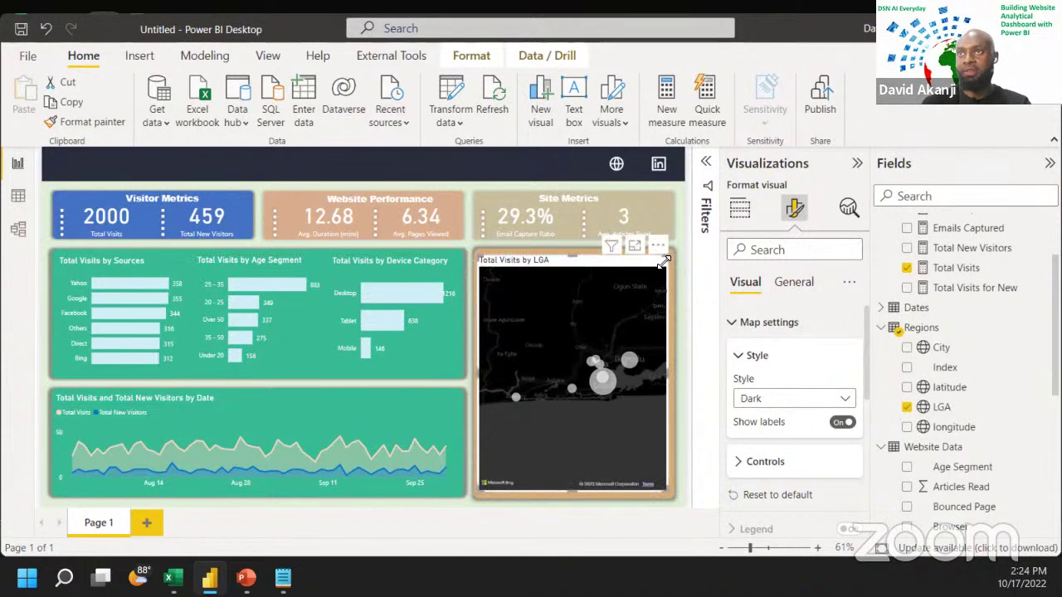
pyautogui.moveTo(667, 254); pyautogui.dragTo(668, 260)
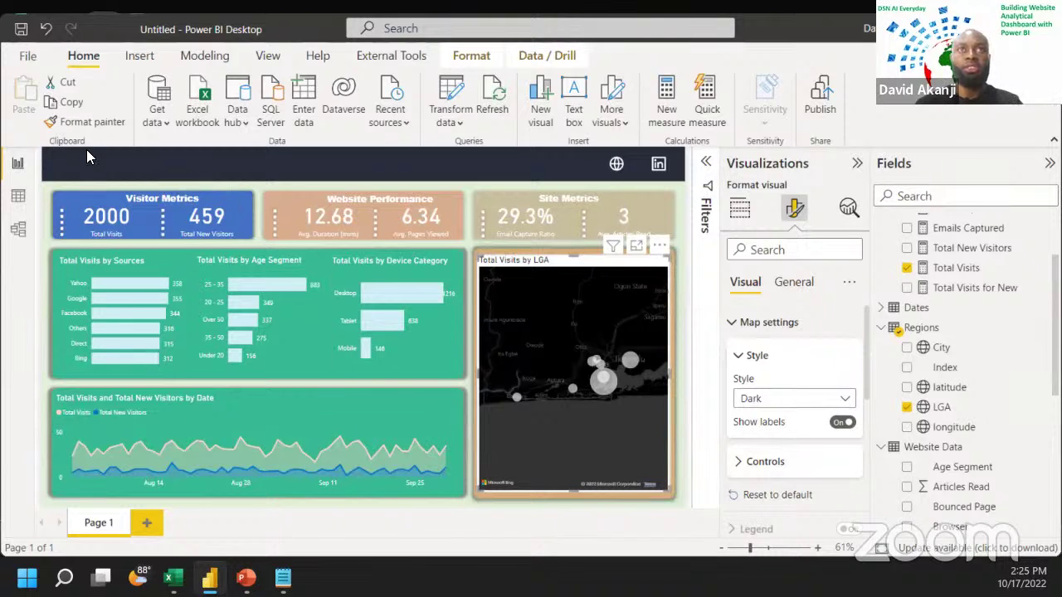
pyautogui.click(78, 177)
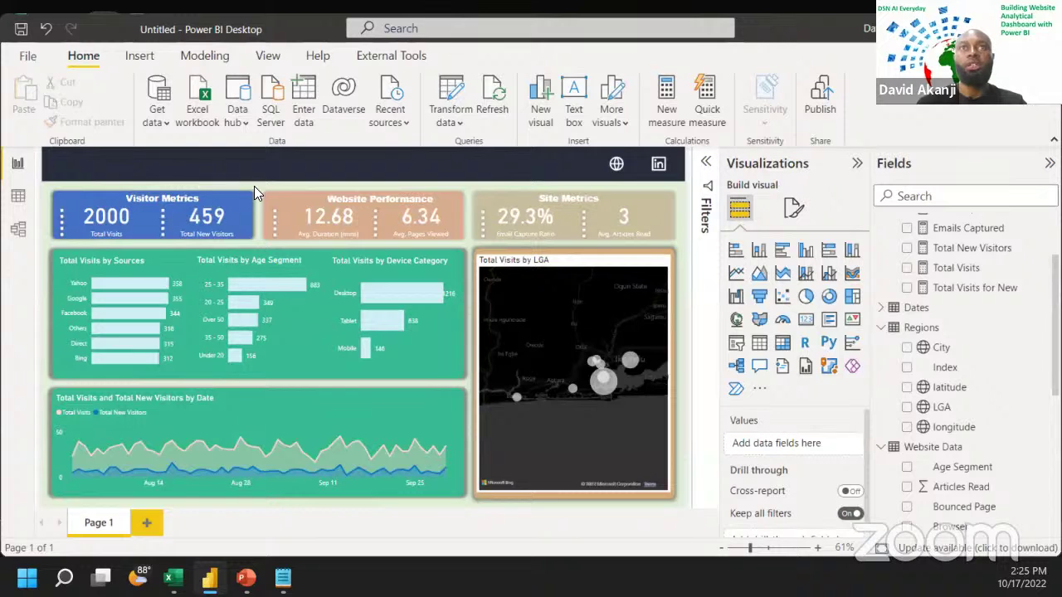
pyautogui.click(572, 98)
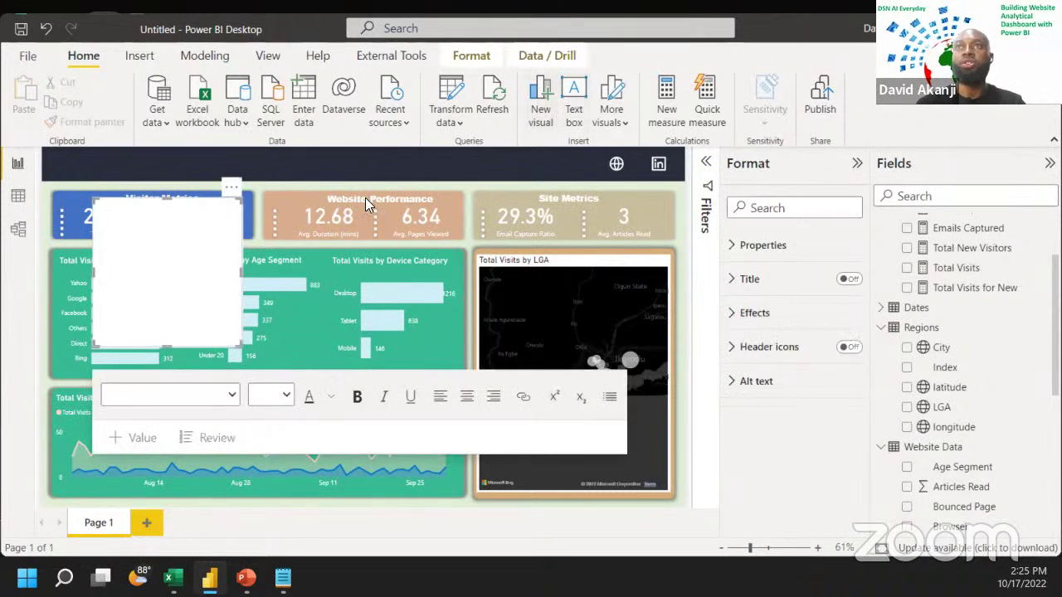
pyautogui.click(230, 187)
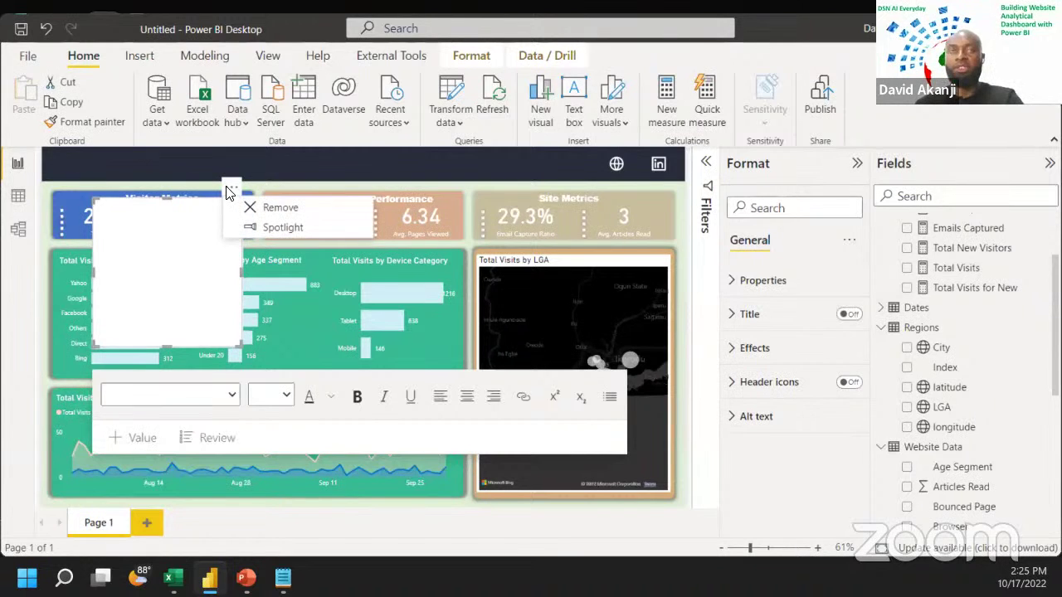
pyautogui.click(249, 208)
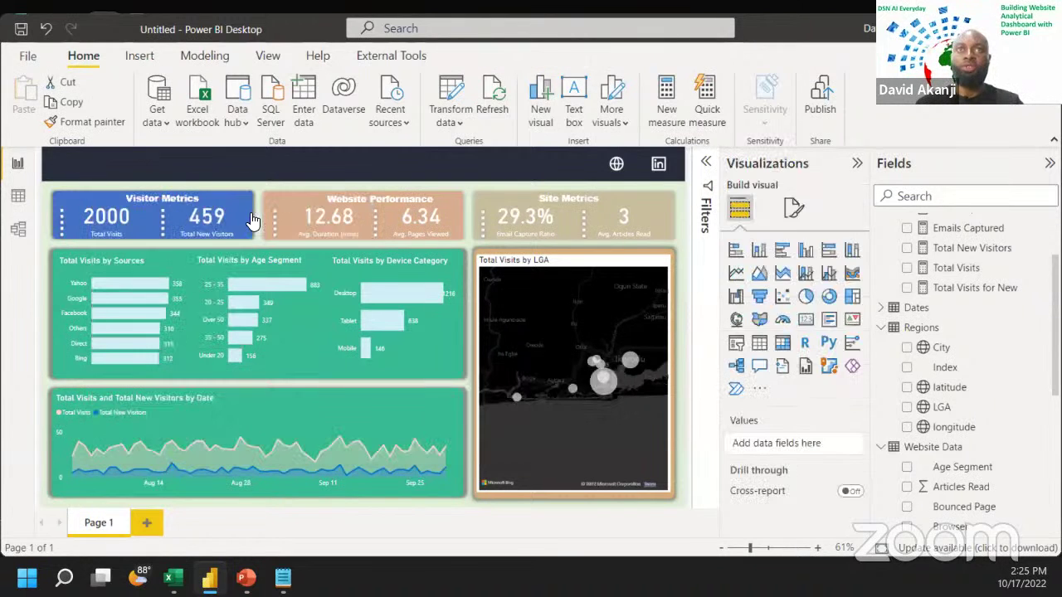
# Step: Duplicate the Visitor Metrics heading text box and place the copy in the dark header banner, near the blue card's left edge
pyautogui.click(182, 189)
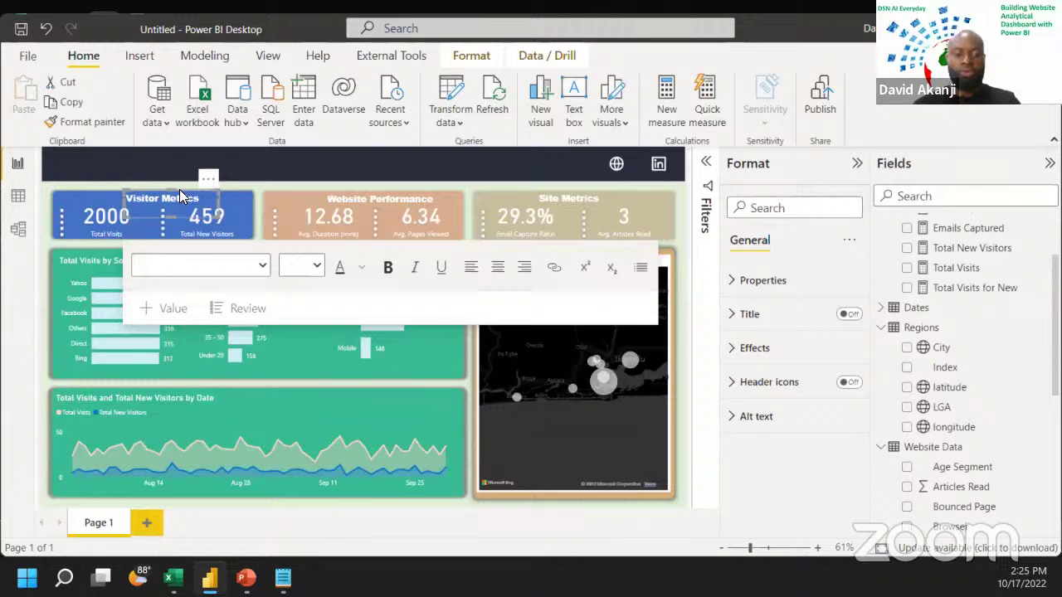
pyautogui.hotkey('ctrl', 'c')
pyautogui.hotkey('ctrl', 'v')
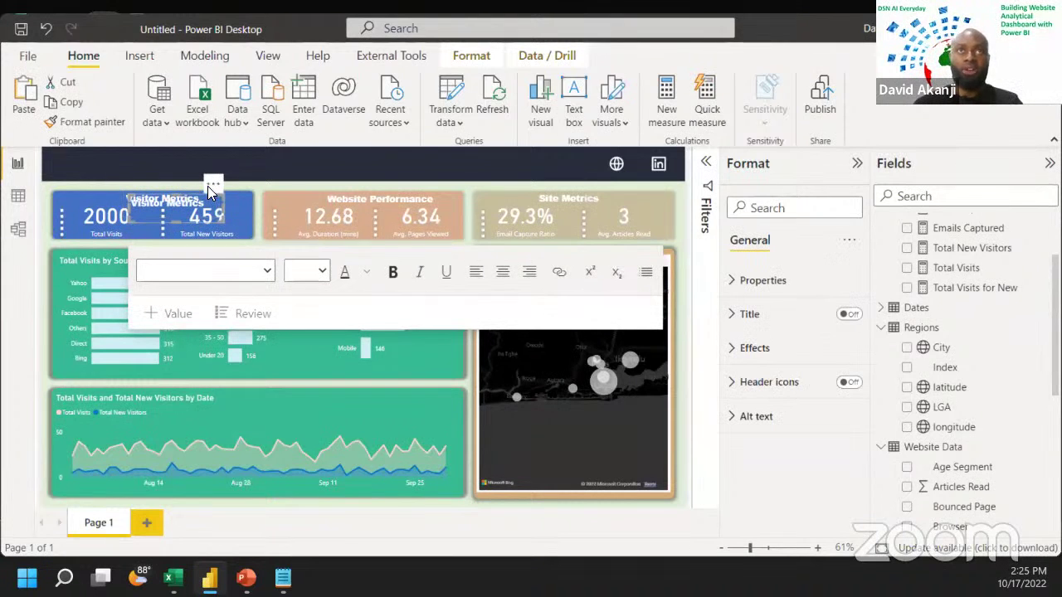
pyautogui.moveTo(209, 193); pyautogui.dragTo(115, 149)
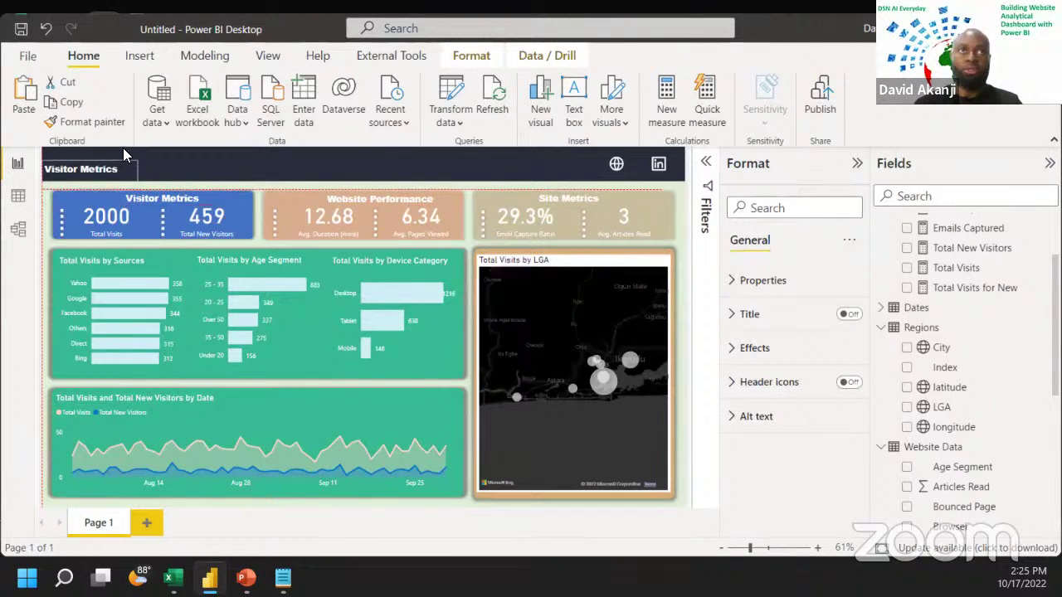
pyautogui.click(106, 161)
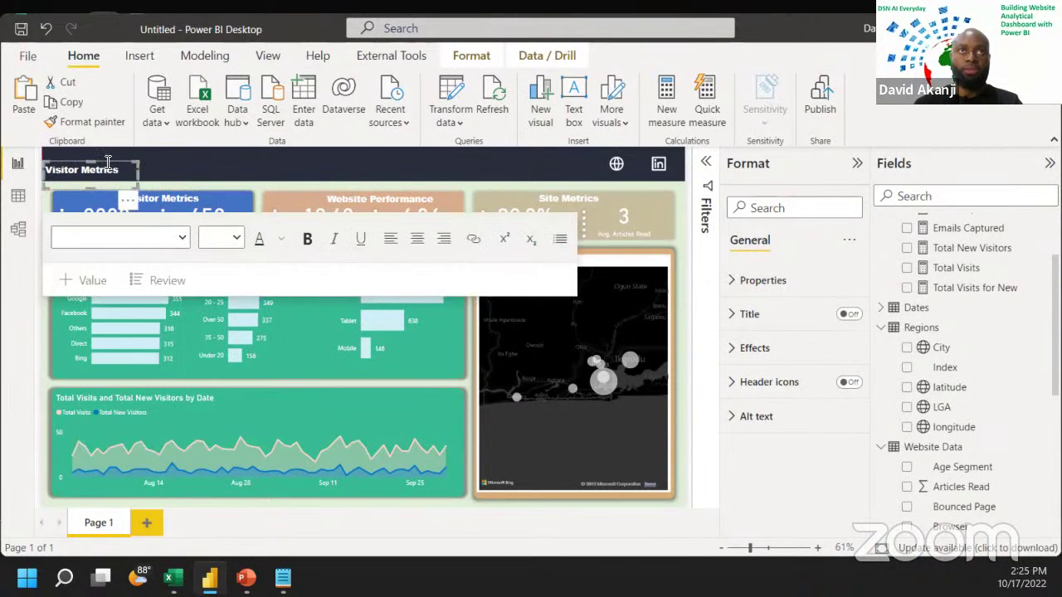
pyautogui.press('Escape')
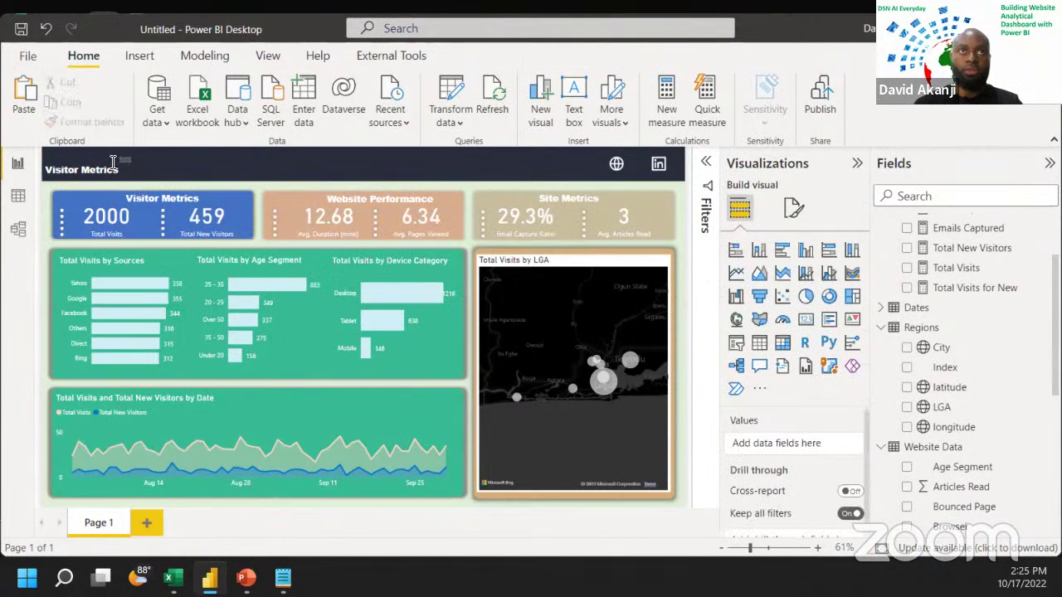
pyautogui.click(114, 163)
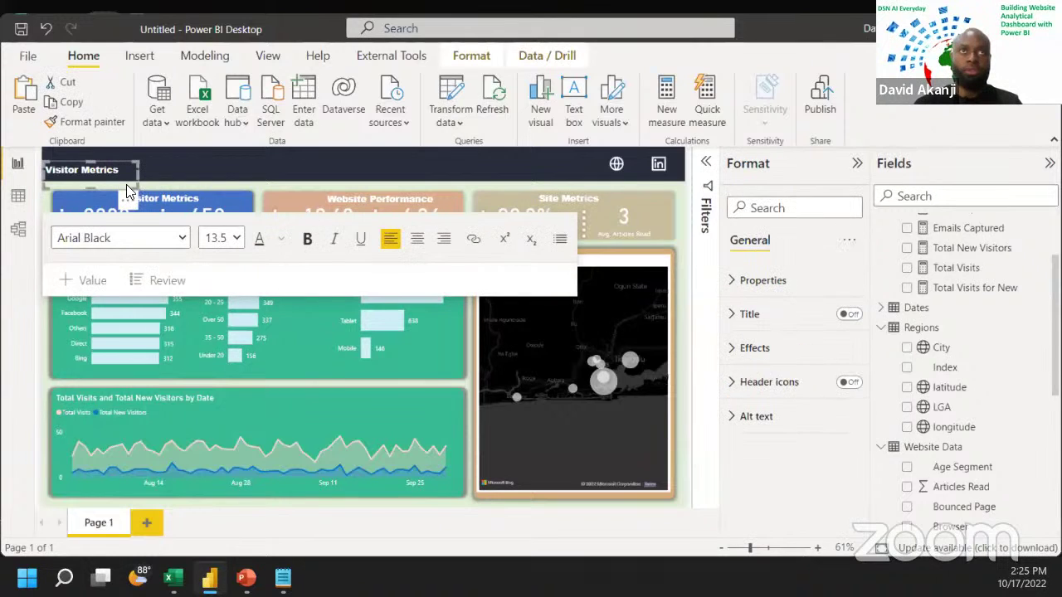
pyautogui.click(136, 188)
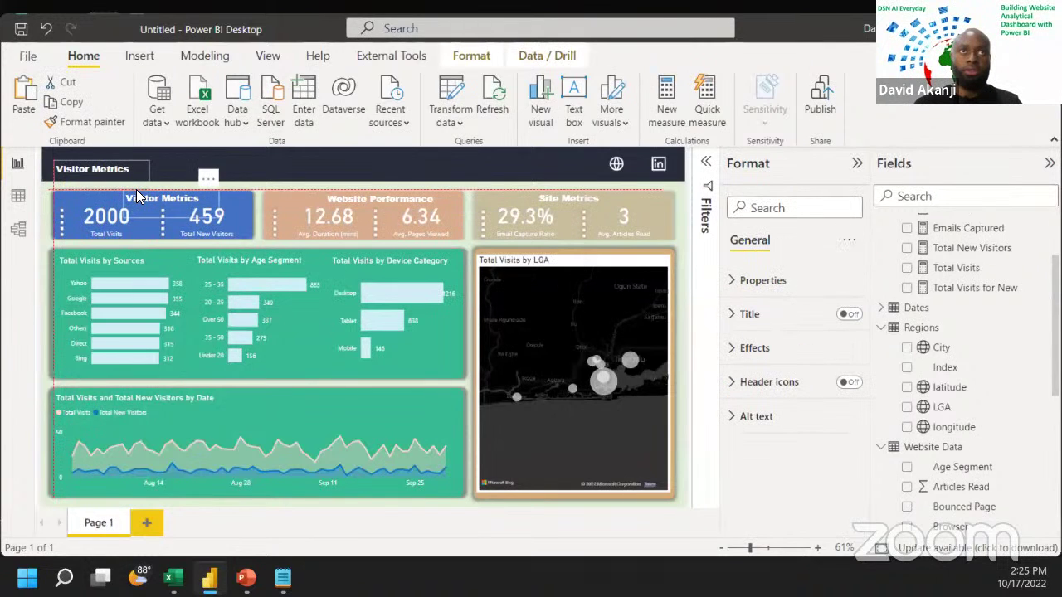
pyautogui.click(136, 190)
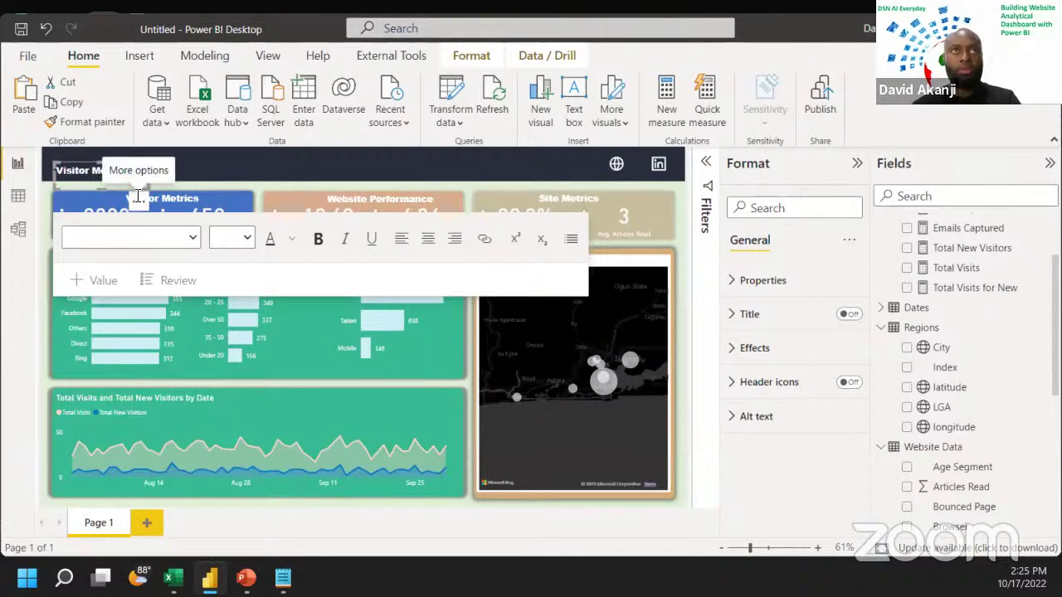
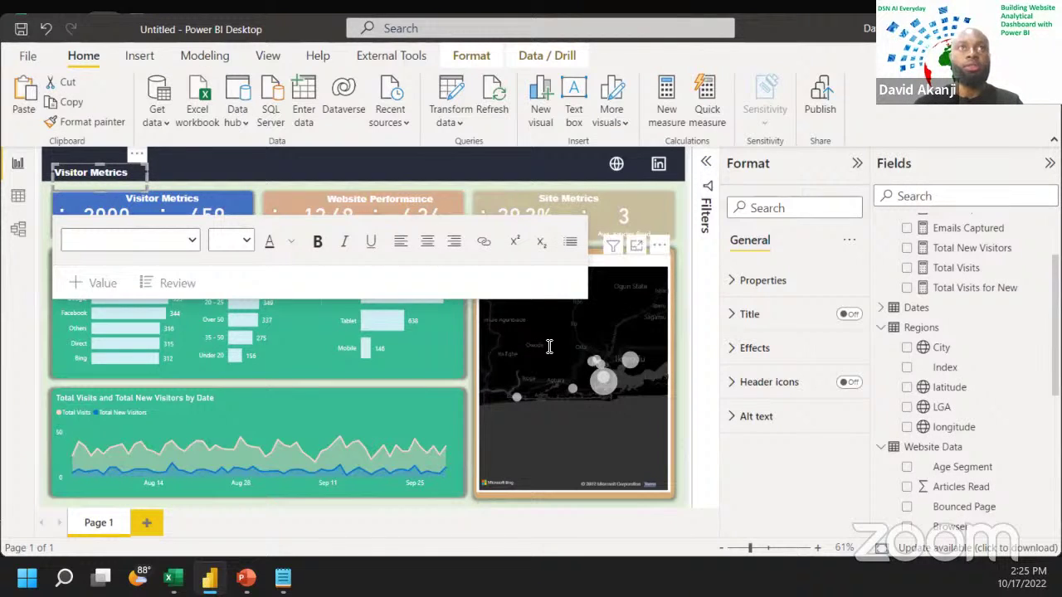
# Step: Replace the copied heading's text with "Website Analytics Dashboard" and widen its text box to fit the title on one line
pyautogui.click(92, 178)
pyautogui.tripleClick(92, 179)
pyautogui.click(91, 178)
pyautogui.write('Analytics')
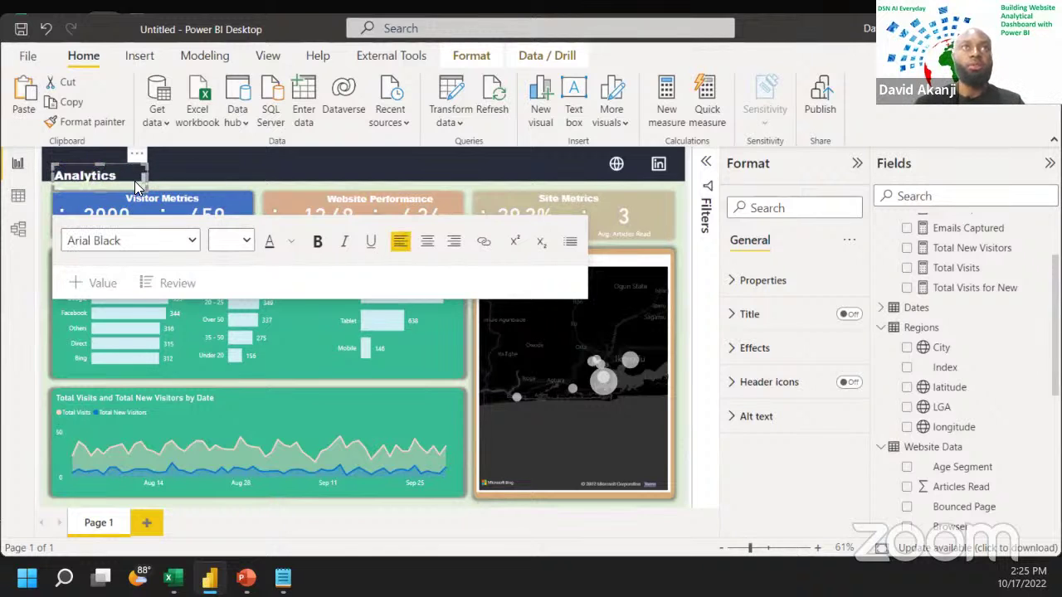
pyautogui.click(186, 174)
pyautogui.moveTo(187, 175); pyautogui.dragTo(290, 173)
pyautogui.click(209, 177)
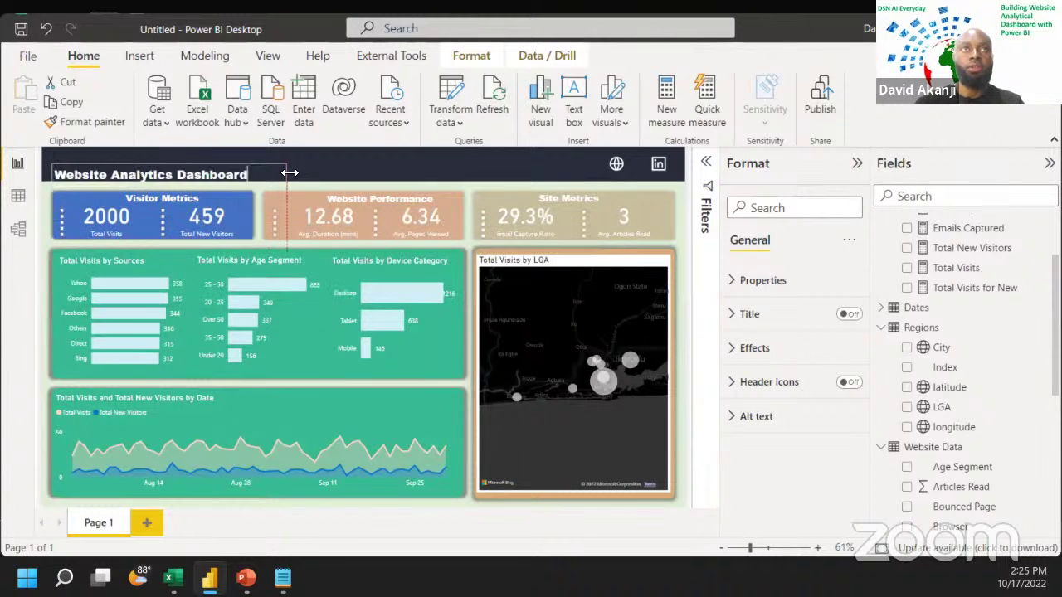
# Step: Nudge the Website Analytics Dashboard title slightly upward within the header banner and deselect it
pyautogui.click(270, 171)
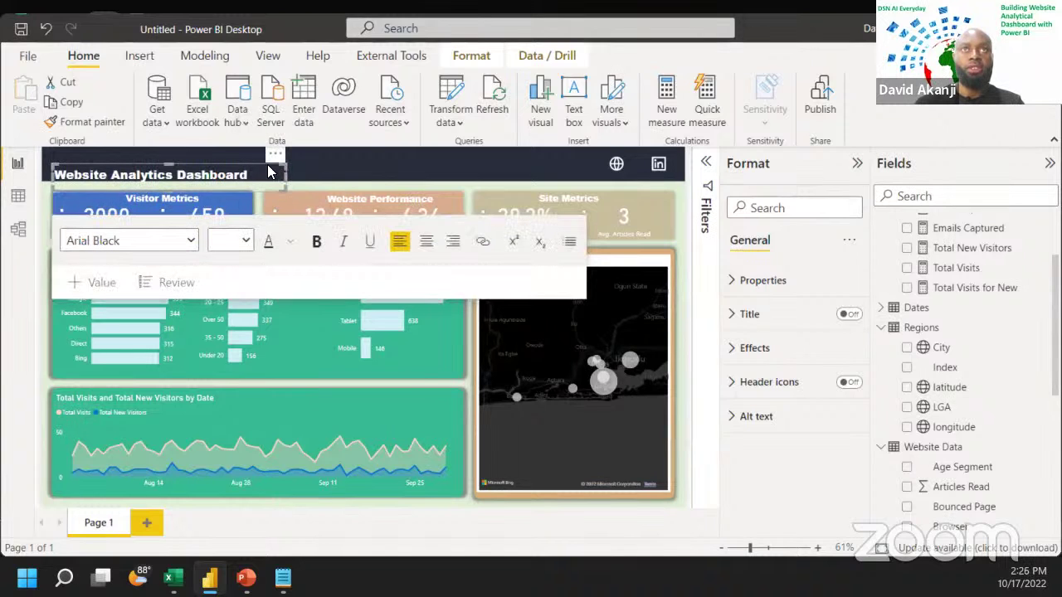
pyautogui.click(269, 163)
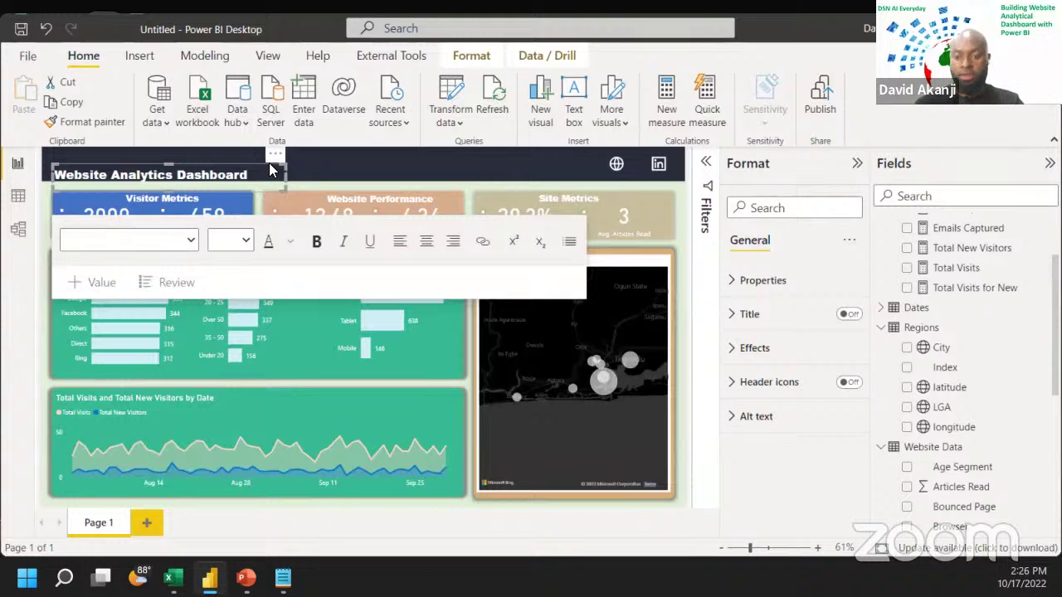
pyautogui.press('Up')
pyautogui.press('Up')
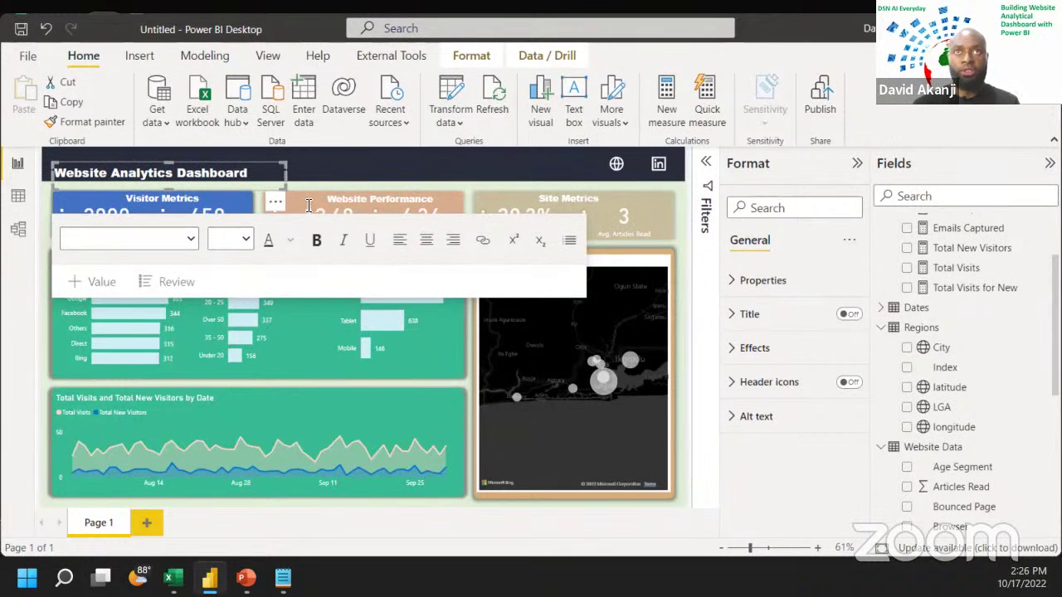
pyautogui.click(338, 172)
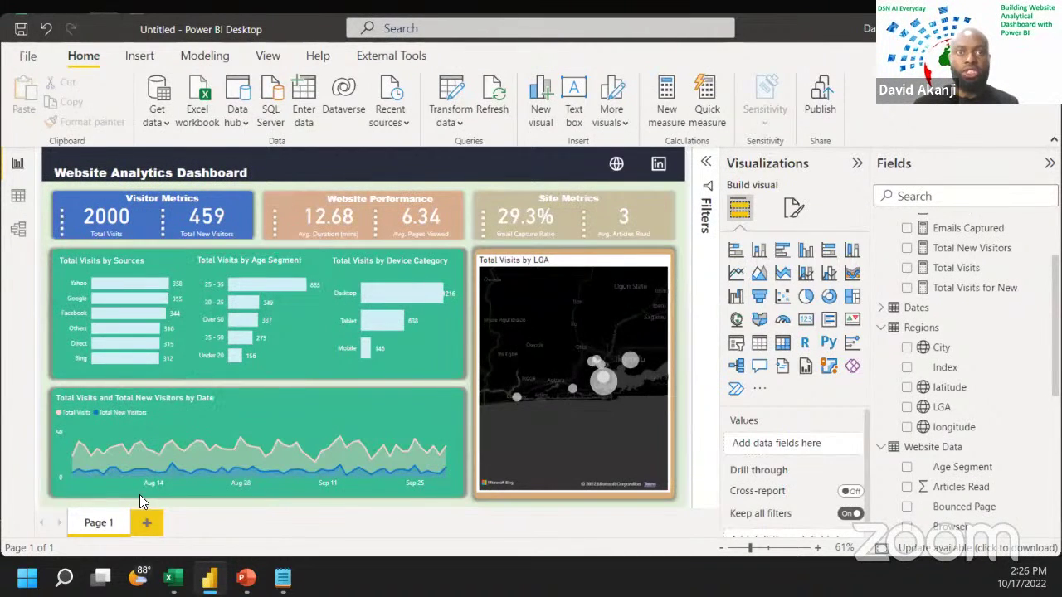
# Step: Rename the report page Page 1 as "Website Visits"
pyautogui.doubleClick(97, 522)
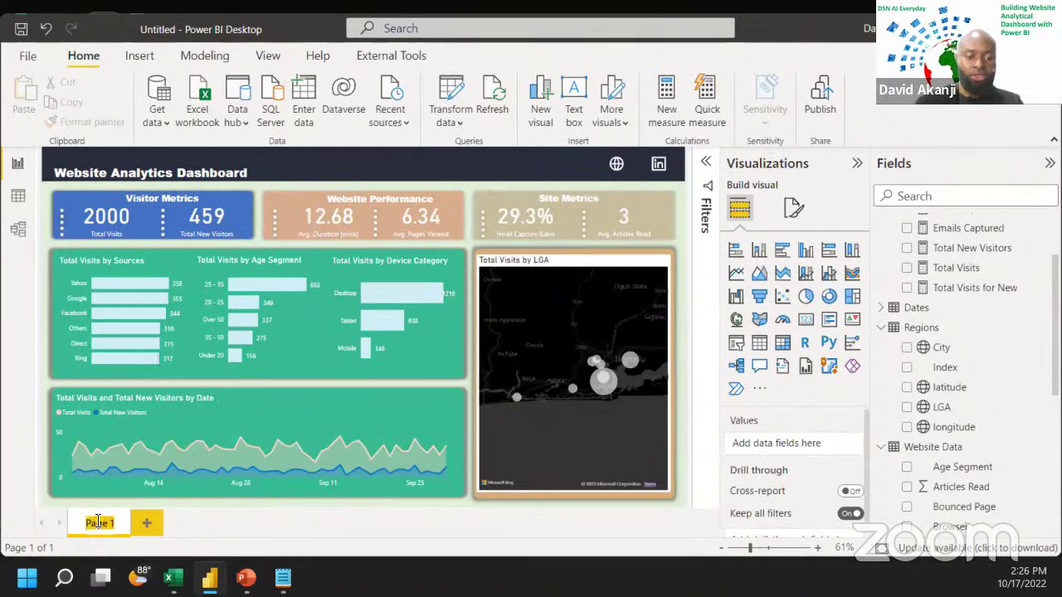
pyautogui.write('Website')
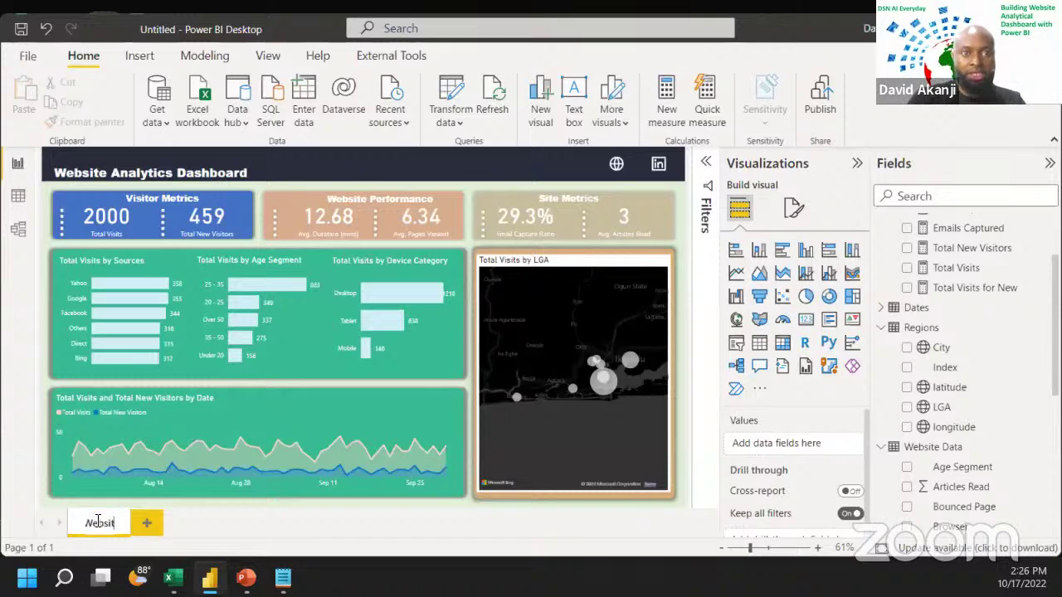
pyautogui.write(' Visit')
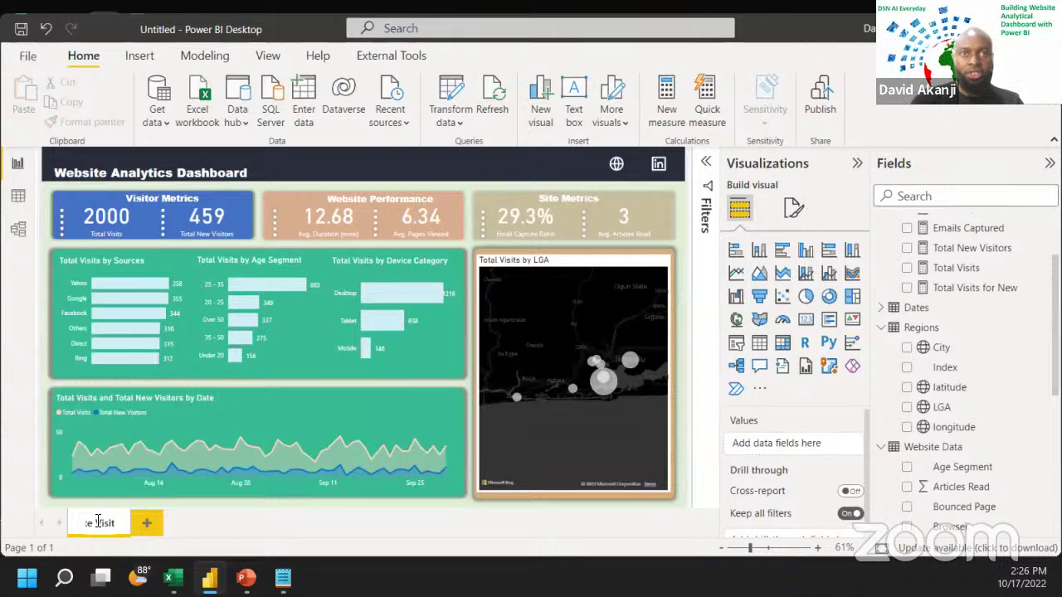
pyautogui.write('s')
pyautogui.press('Return')
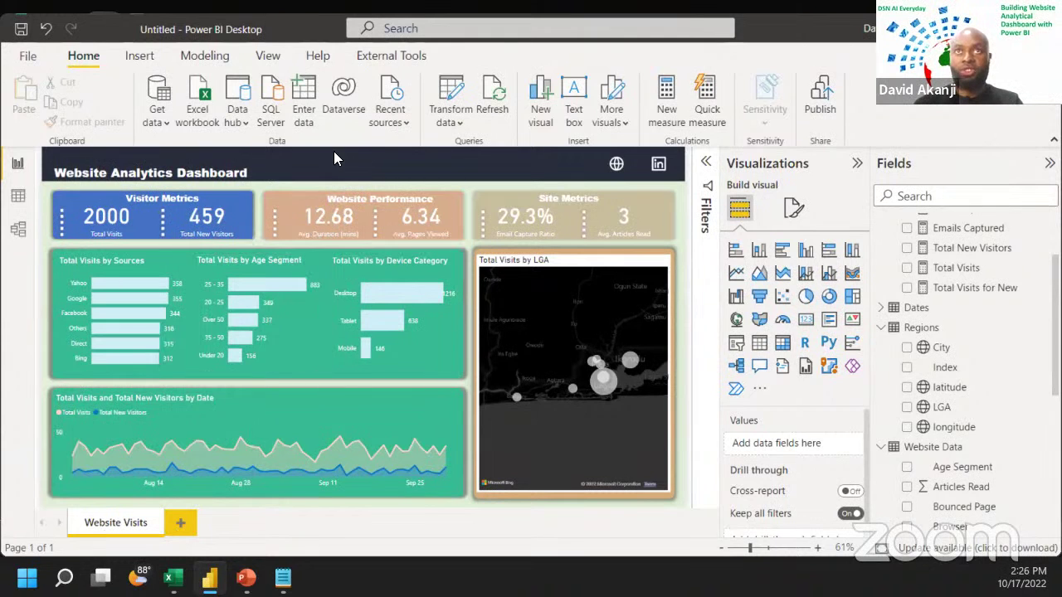
# Step: Add a second report page and name it "Website Conversion", with only the C of Conversion capitalized
pyautogui.click(180, 524)
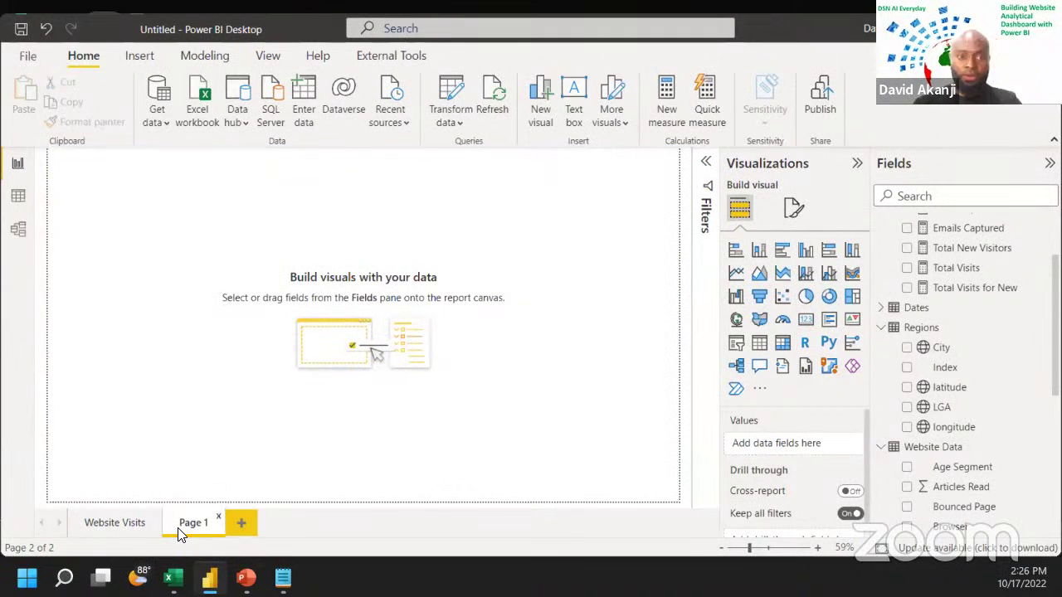
pyautogui.doubleClick(179, 532)
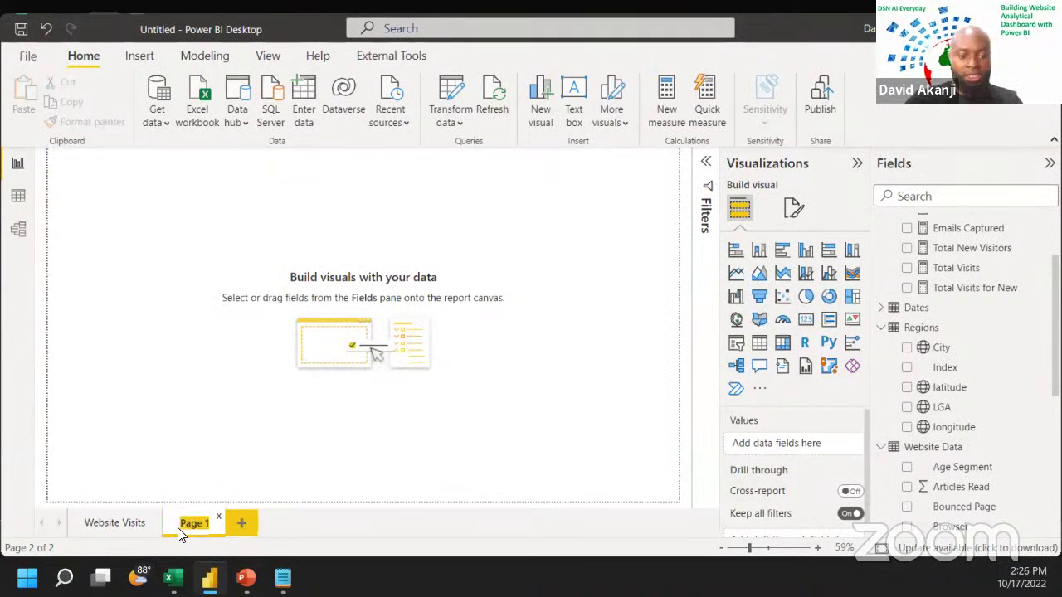
pyautogui.write('Website')
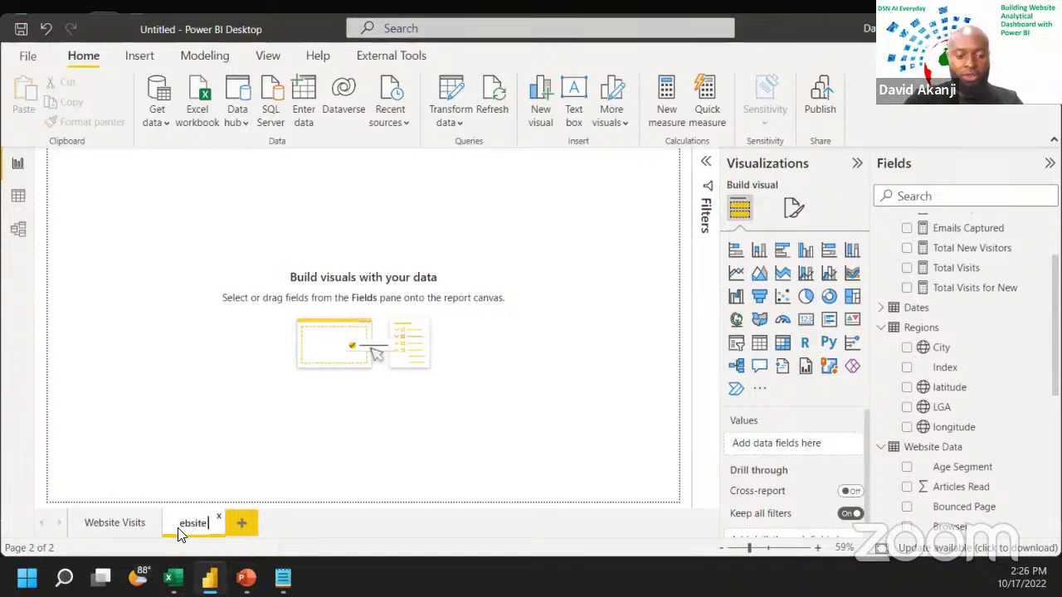
pyautogui.write(' Conversio')
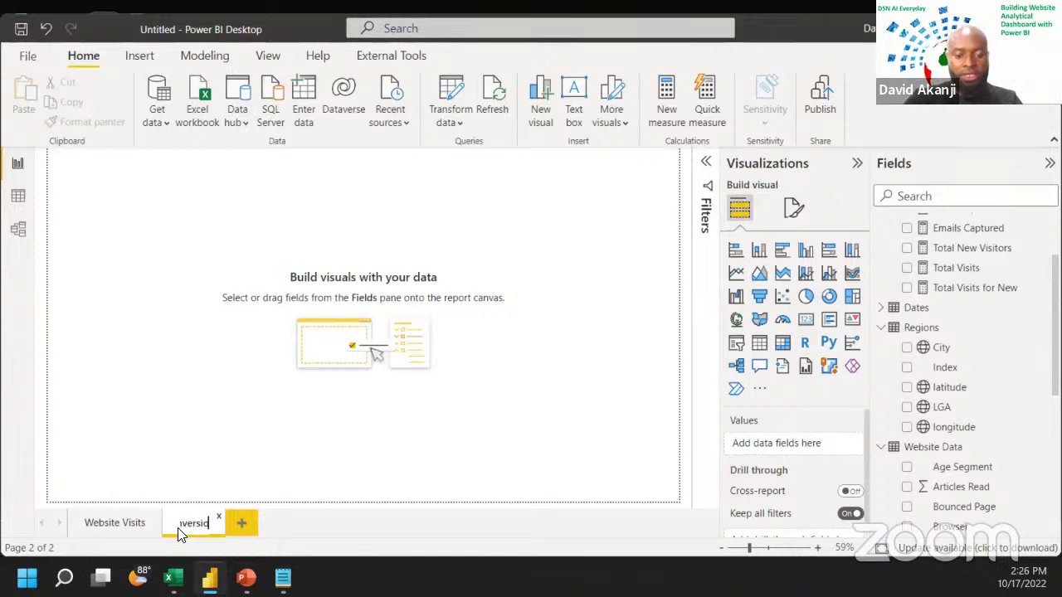
pyautogui.write('n')
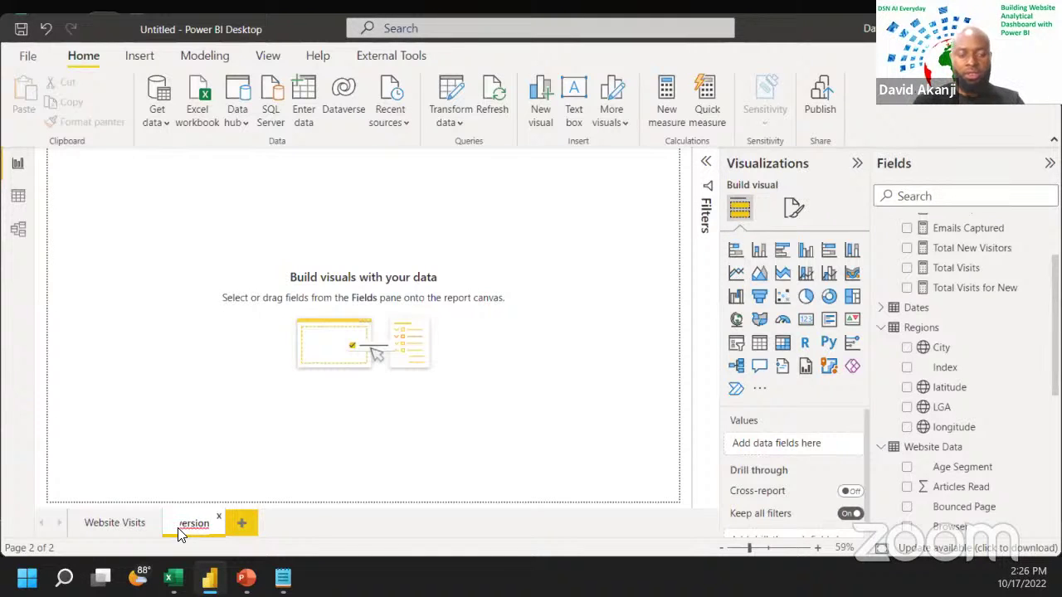
pyautogui.press('Return')
pyautogui.doubleClick(231, 522)
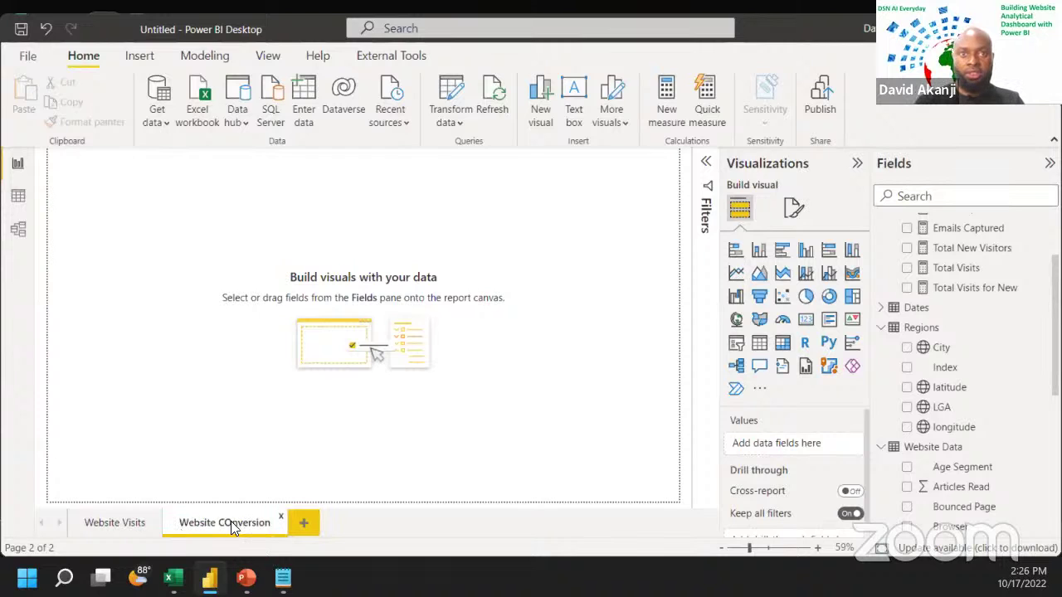
pyautogui.click(231, 522)
pyautogui.press('BackSpace')
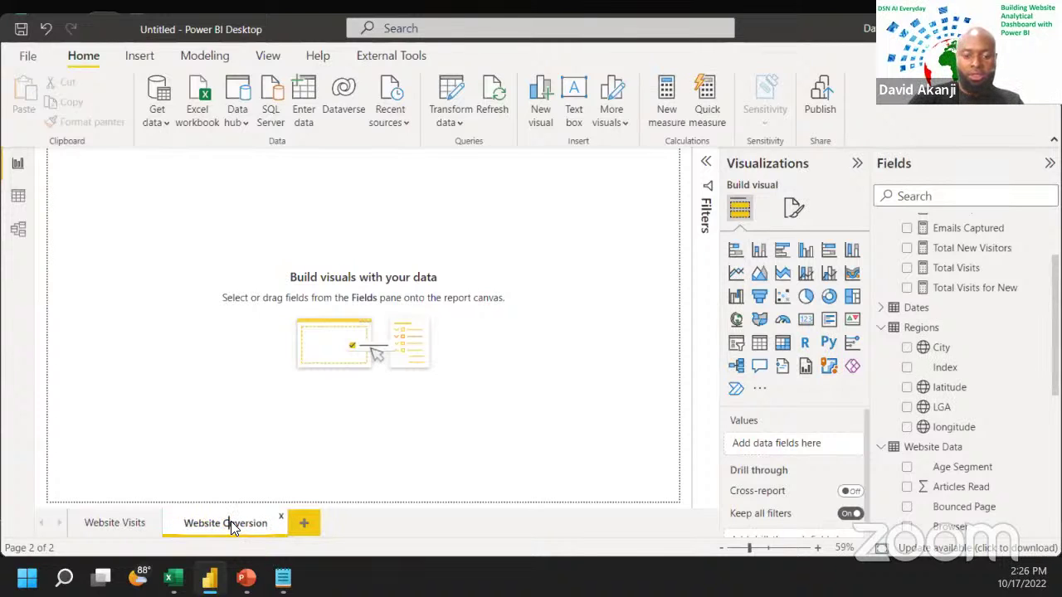
pyautogui.write('o')
pyautogui.press('Return')
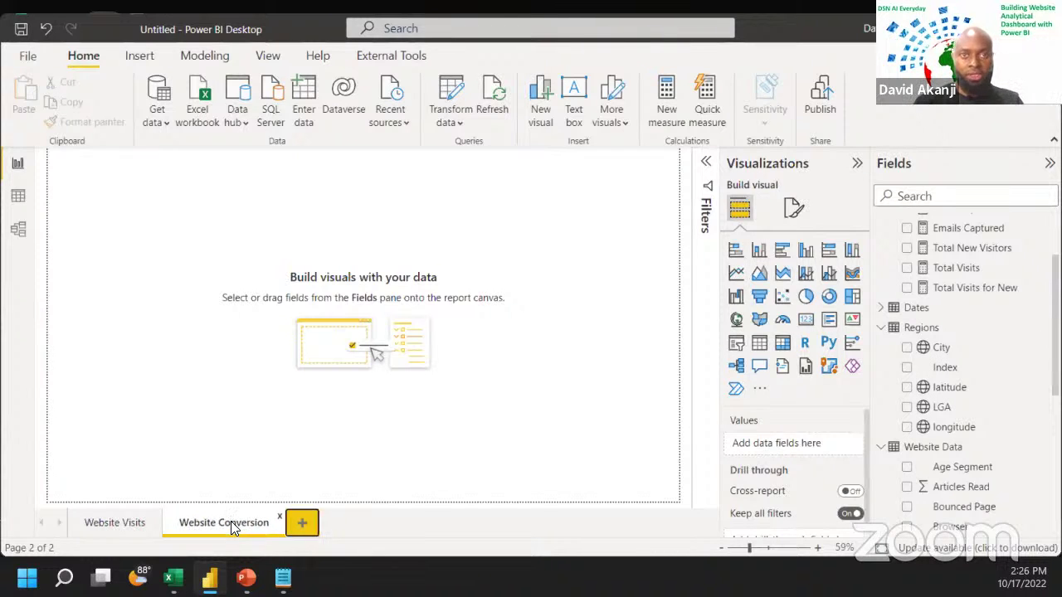
# Step: Add a third report page and name it "Bounce Rates Metrics"
pyautogui.click(307, 523)
pyautogui.doubleClick(322, 527)
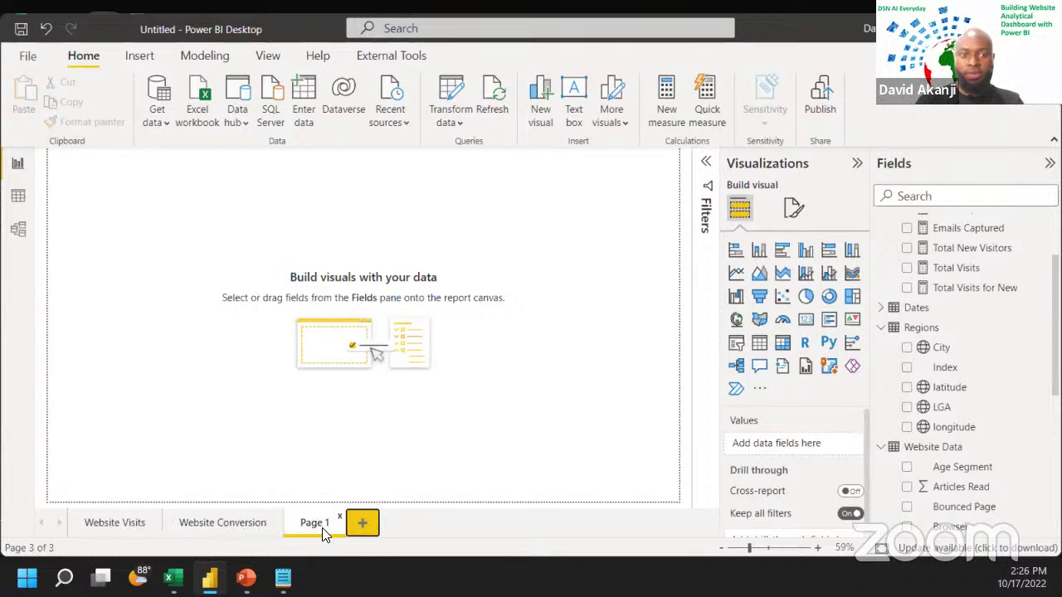
pyautogui.write('B')
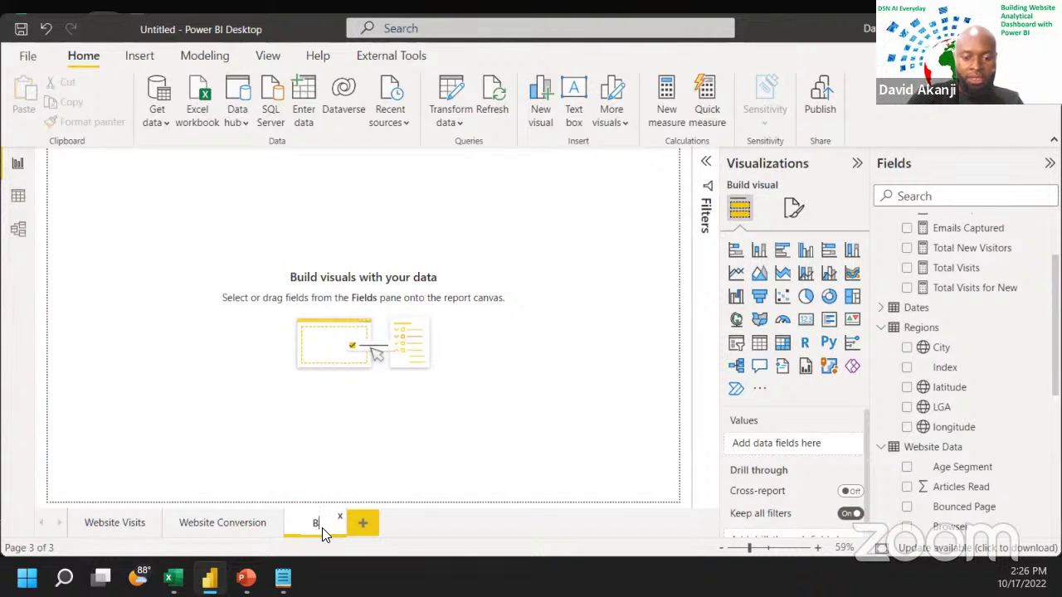
pyautogui.write('ounce')
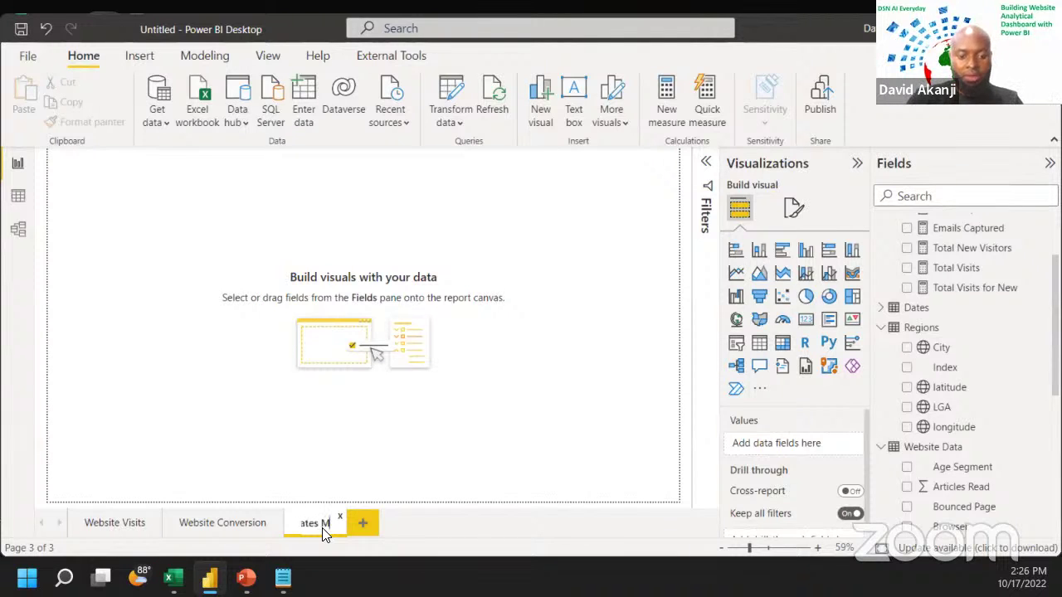
pyautogui.write(' Rates Metrics')
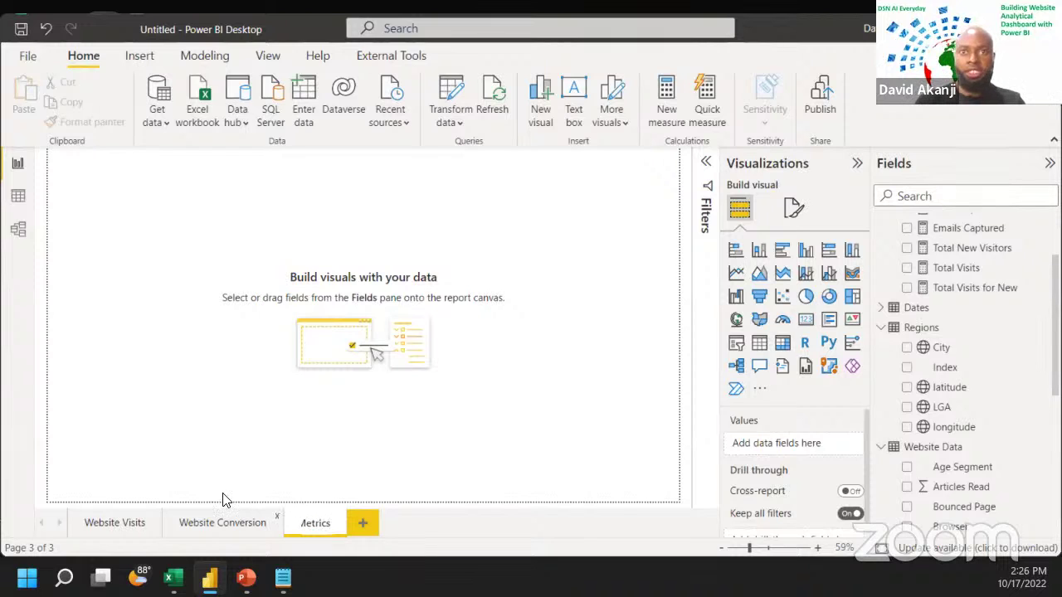
pyautogui.press('Return')
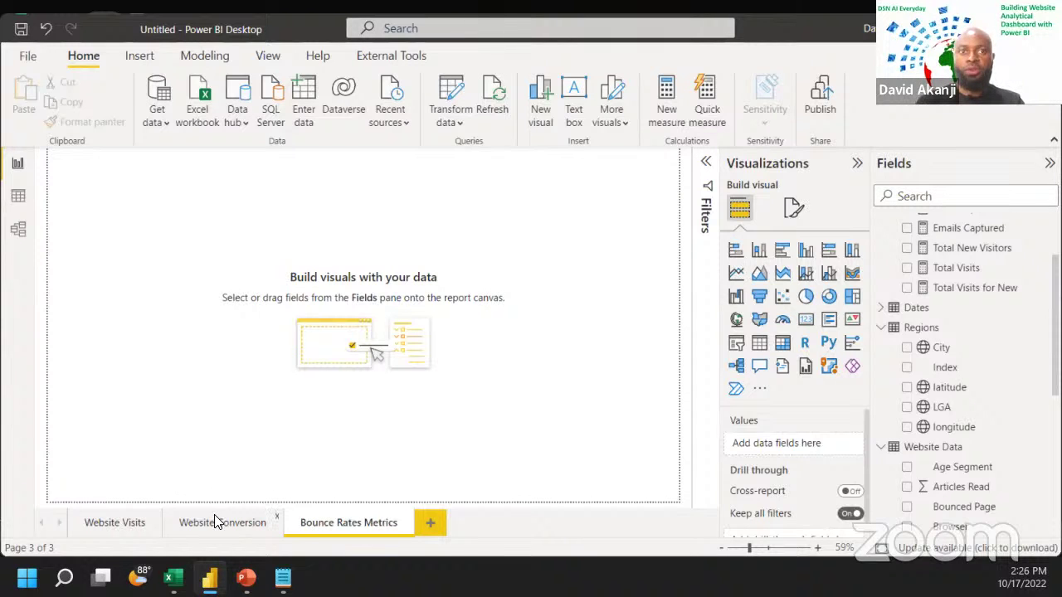
# Step: Open the canvas background settings for the Website Conversion page
pyautogui.click(215, 515)
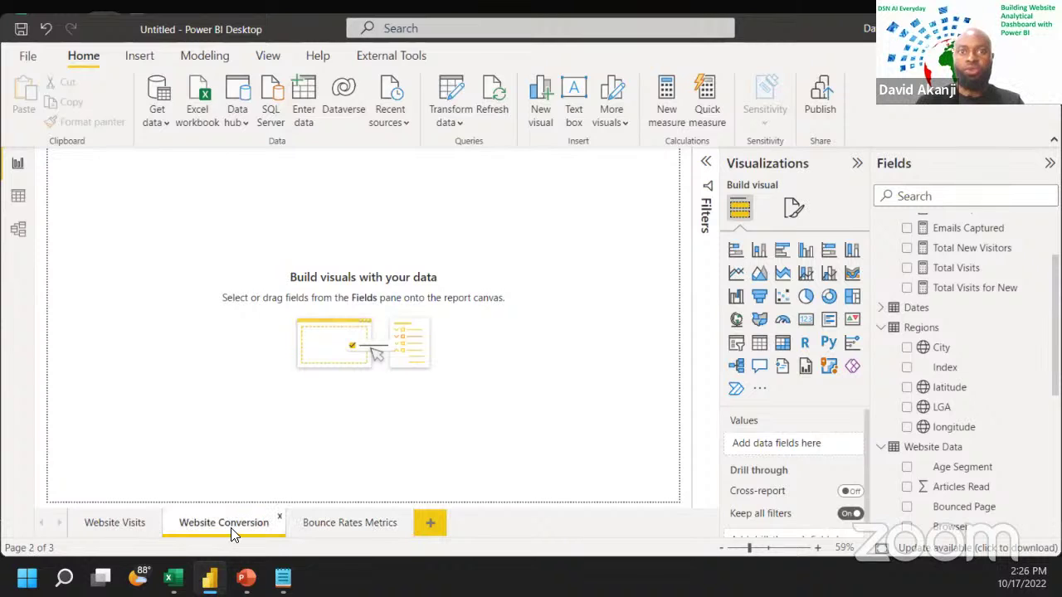
pyautogui.click(795, 210)
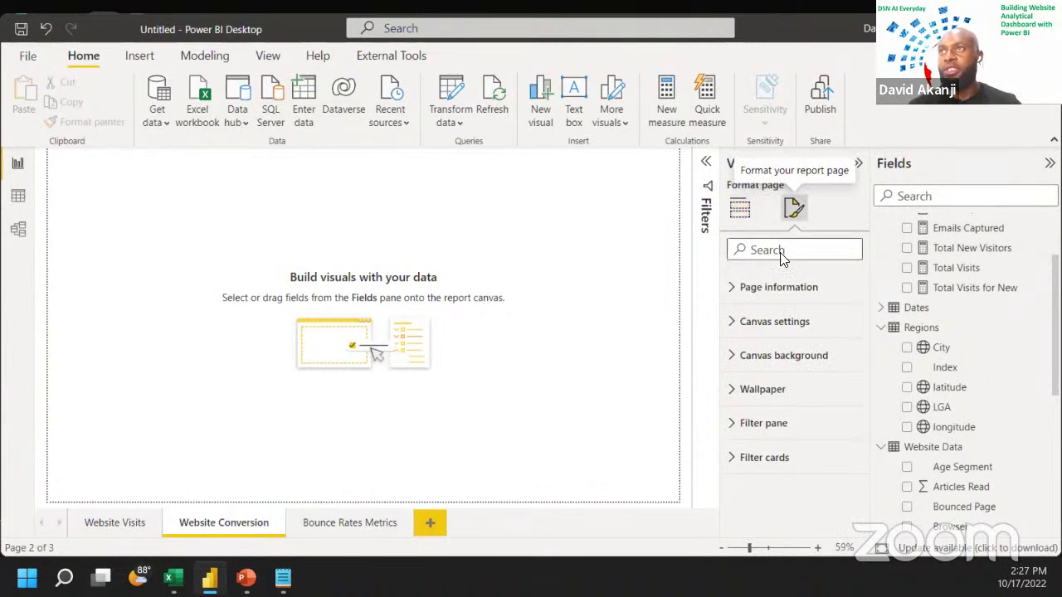
pyautogui.click(751, 351)
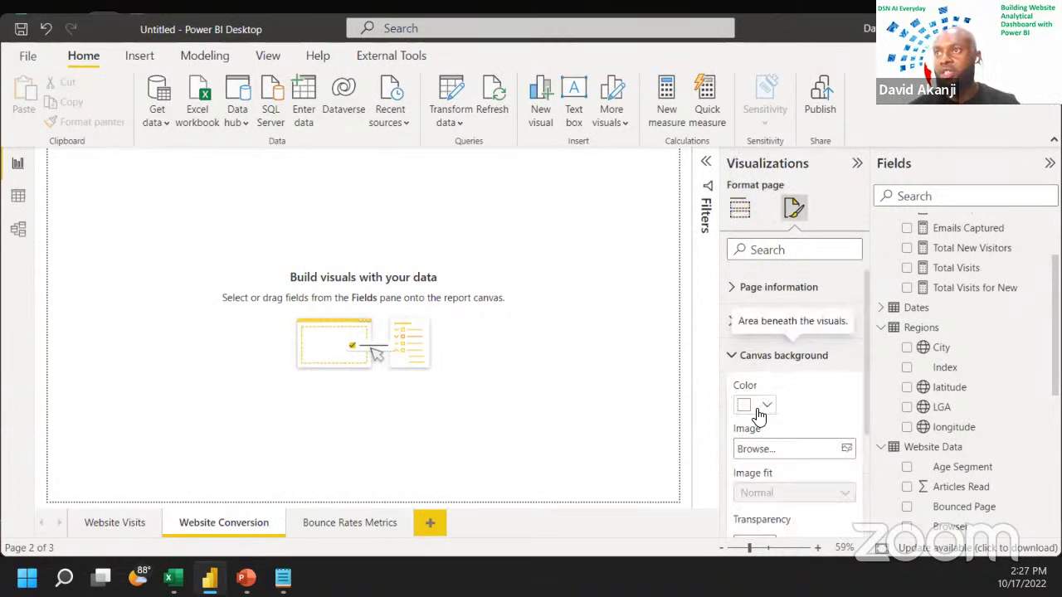
# Step: Try Background.svg as the Website Conversion page's canvas background at 0% transparency, then restore 100% and remove the image
pyautogui.click(756, 449)
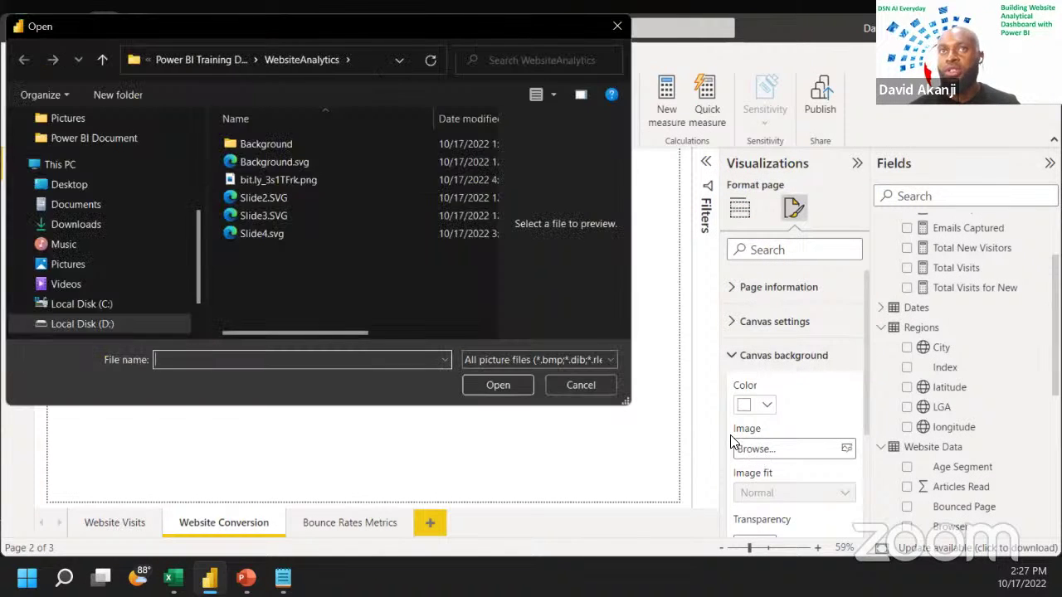
pyautogui.click(271, 198)
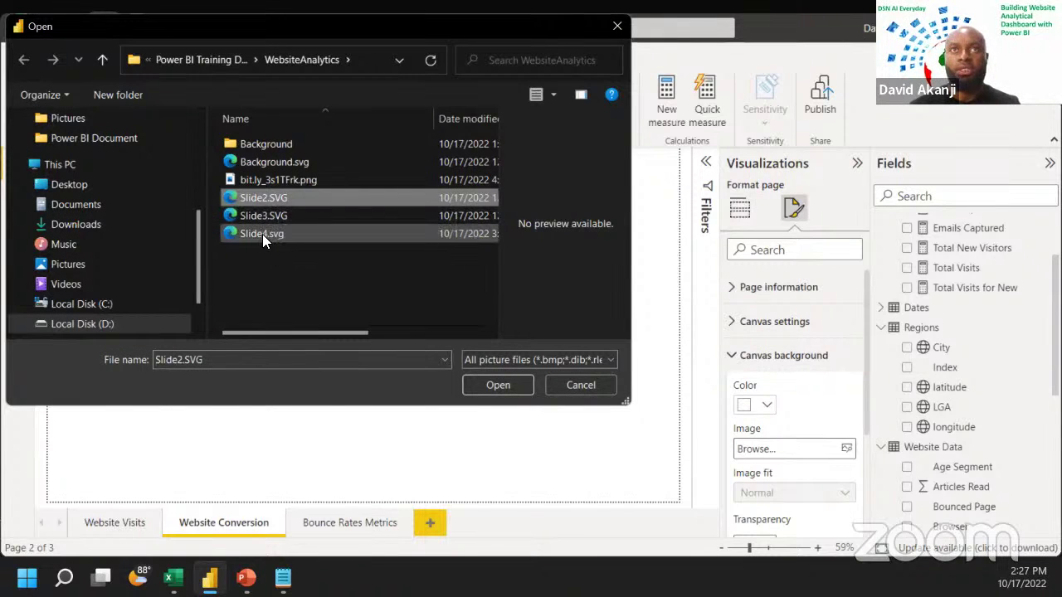
pyautogui.click(259, 161)
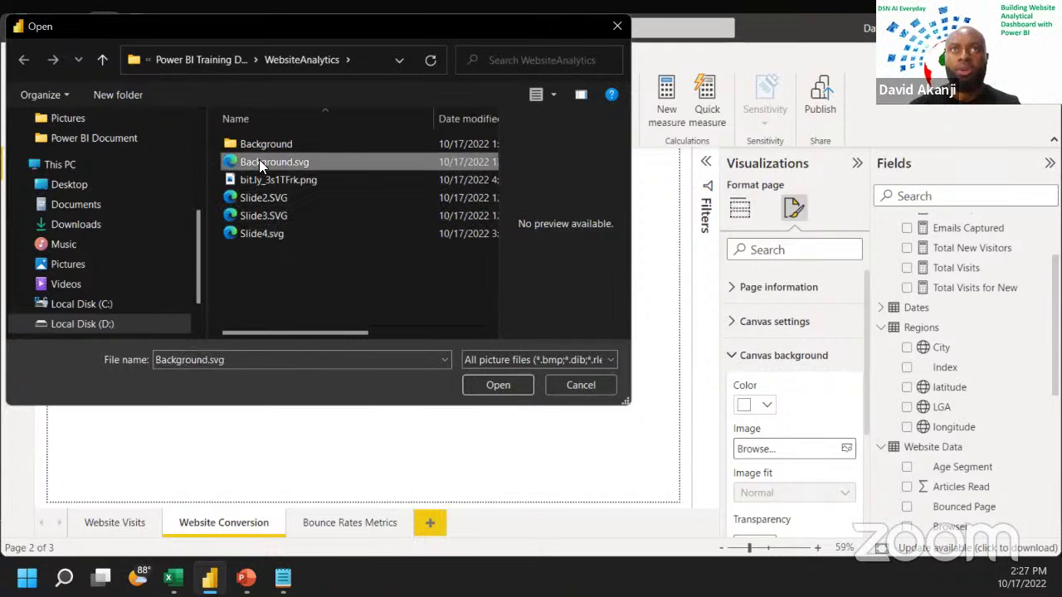
pyautogui.click(490, 385)
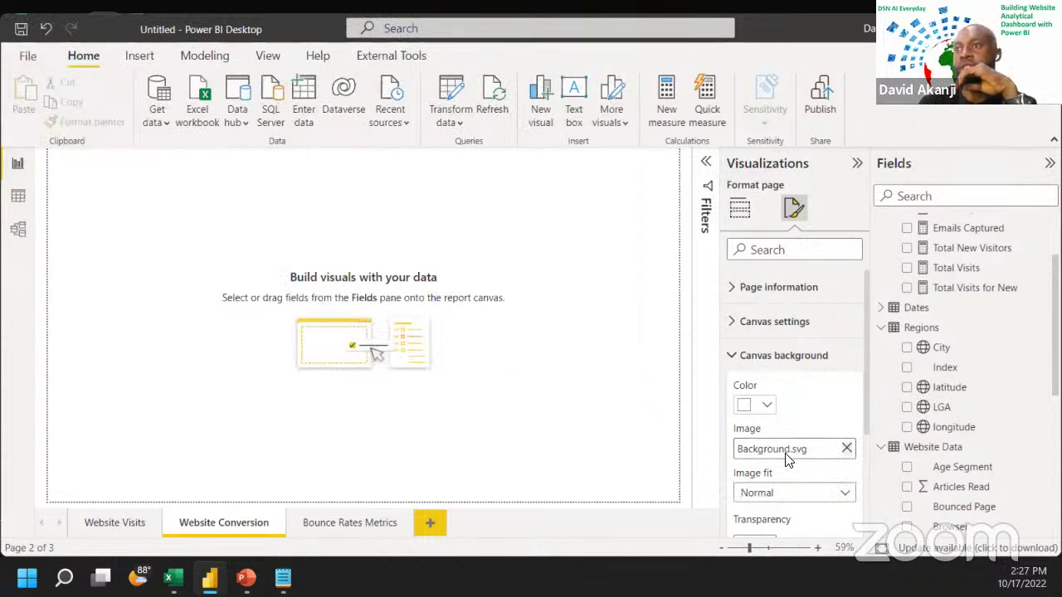
pyautogui.scroll(-2, 793, 465)
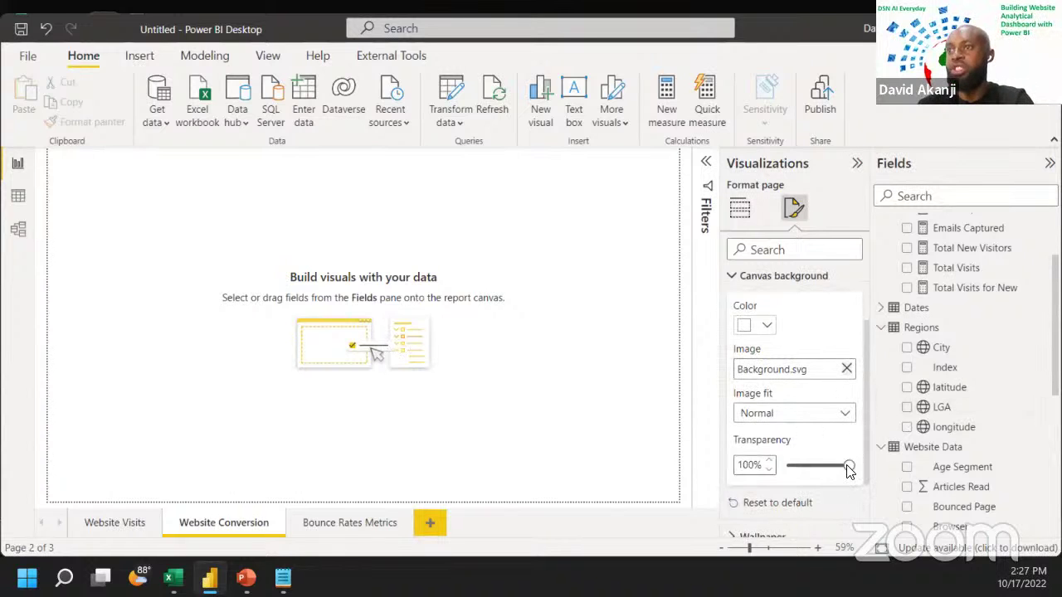
pyautogui.moveTo(848, 466); pyautogui.dragTo(762, 467)
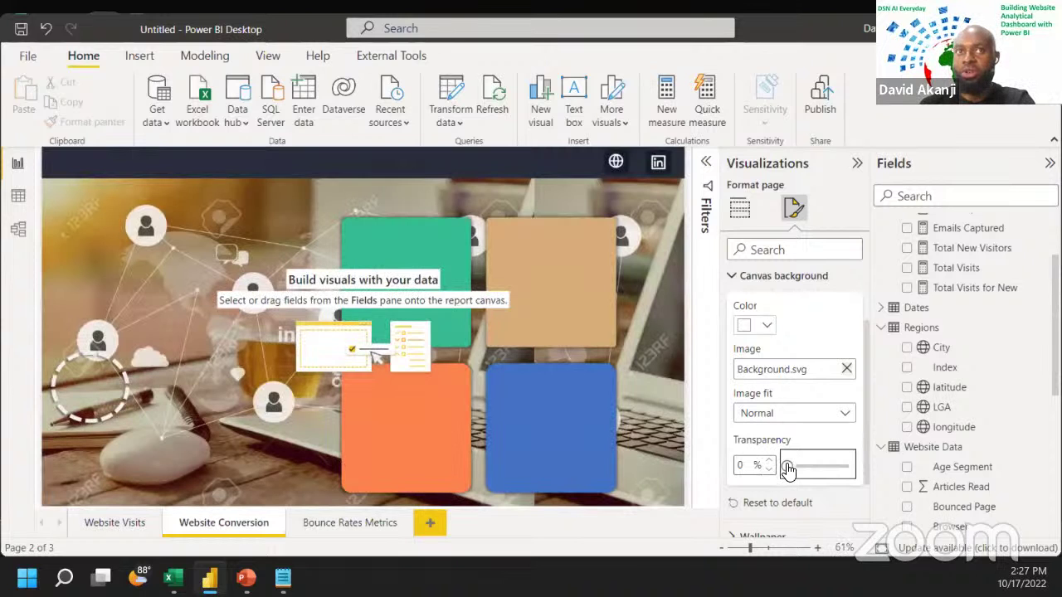
pyautogui.moveTo(788, 469); pyautogui.dragTo(850, 466)
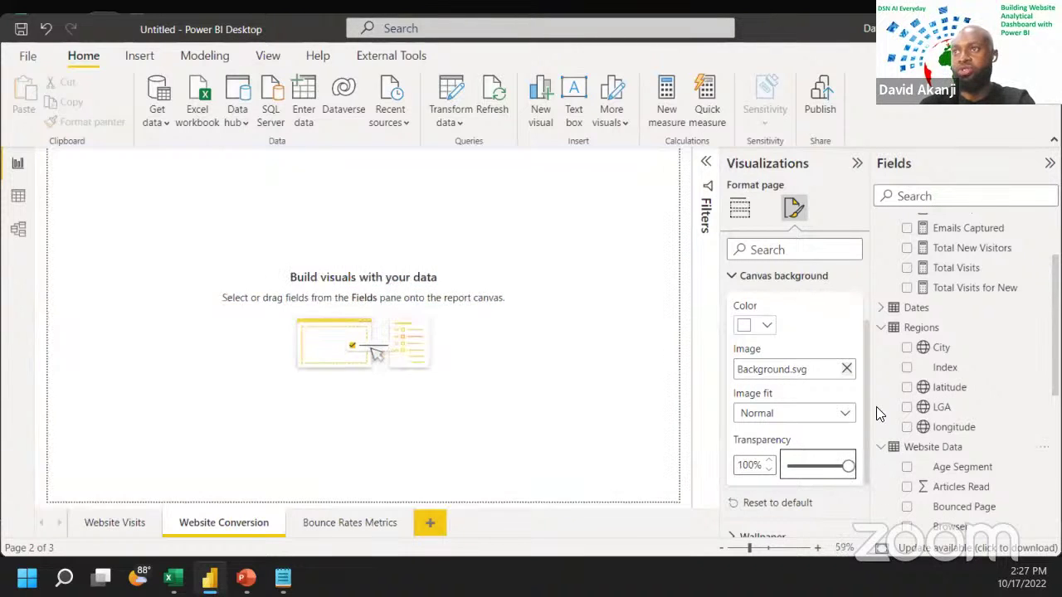
pyautogui.click(846, 368)
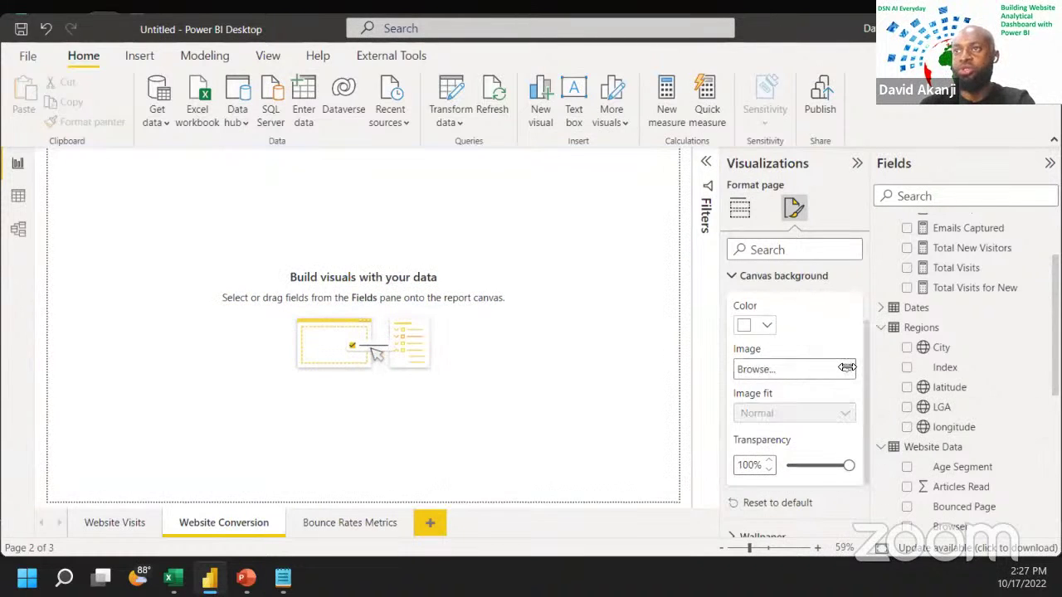
# Step: Set the Website Conversion page's canvas background to Slide4.svg with 0% transparency and the image fit set to Fit
pyautogui.click(796, 371)
pyautogui.click(242, 236)
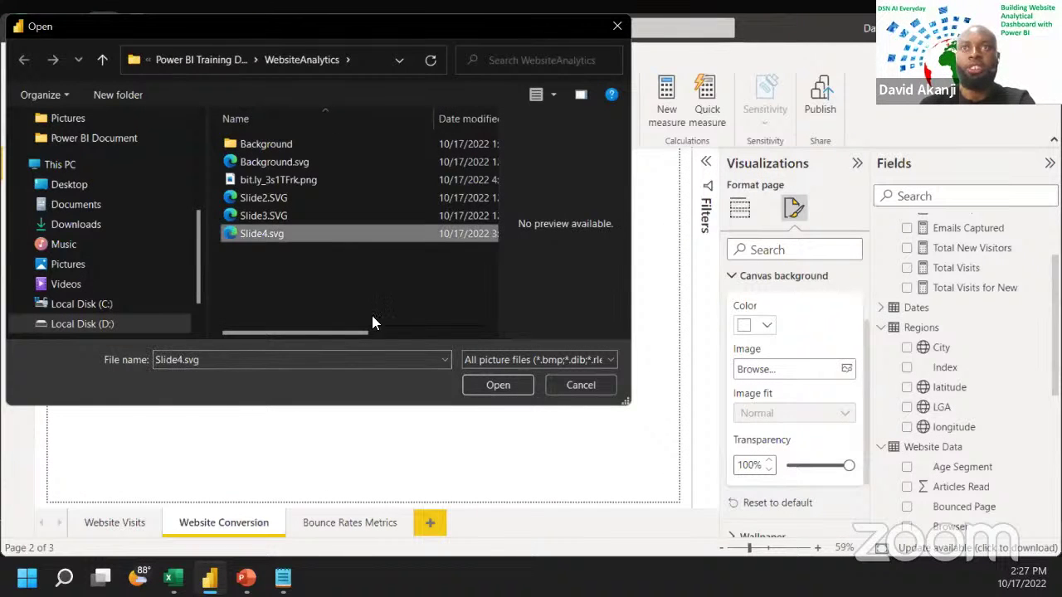
pyautogui.click(488, 389)
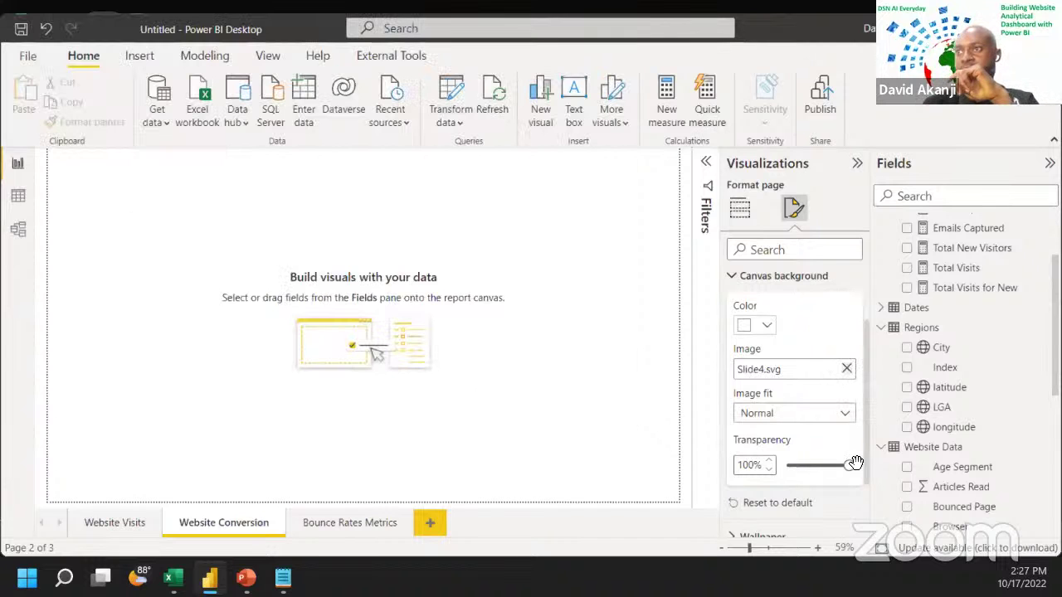
pyautogui.click(794, 464)
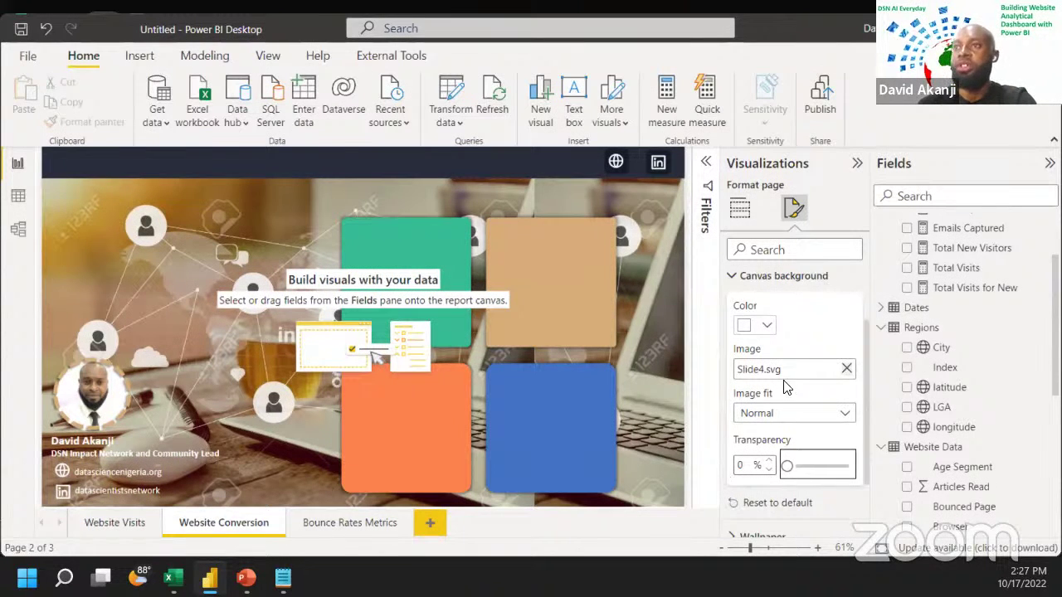
pyautogui.click(791, 420)
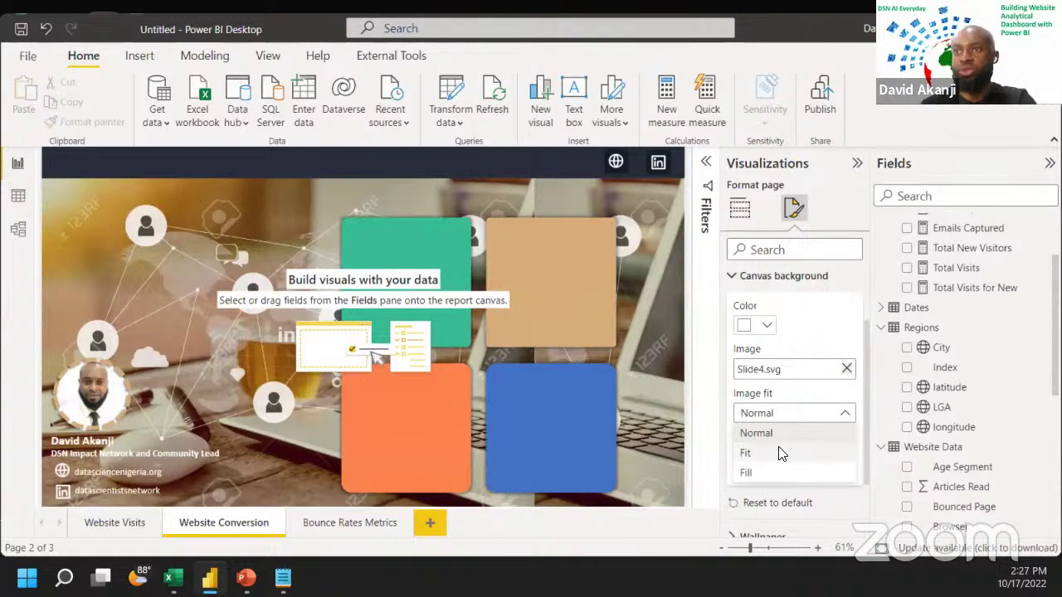
pyautogui.click(746, 453)
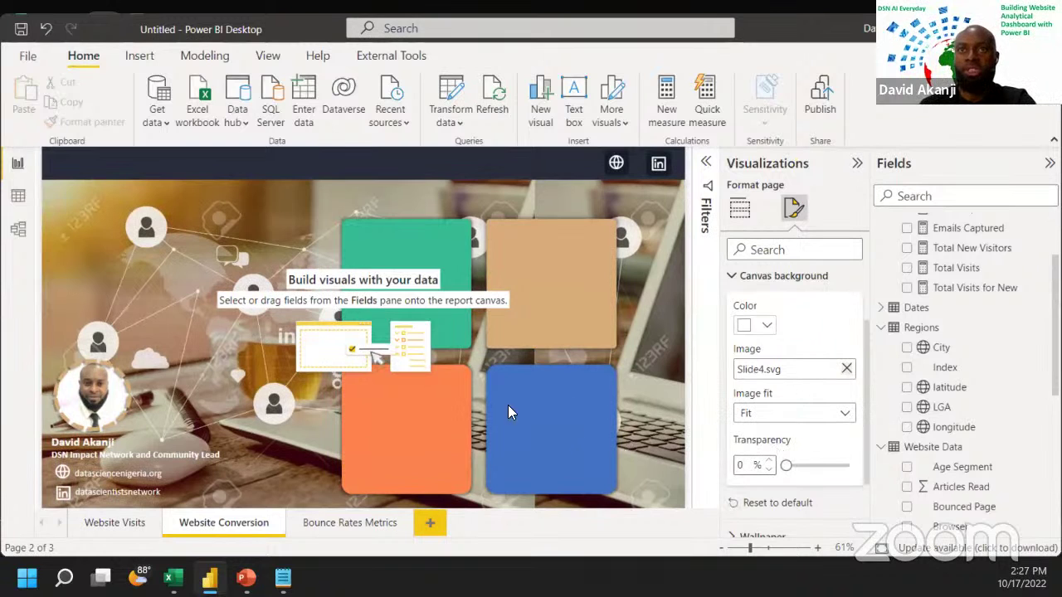
pyautogui.click(220, 325)
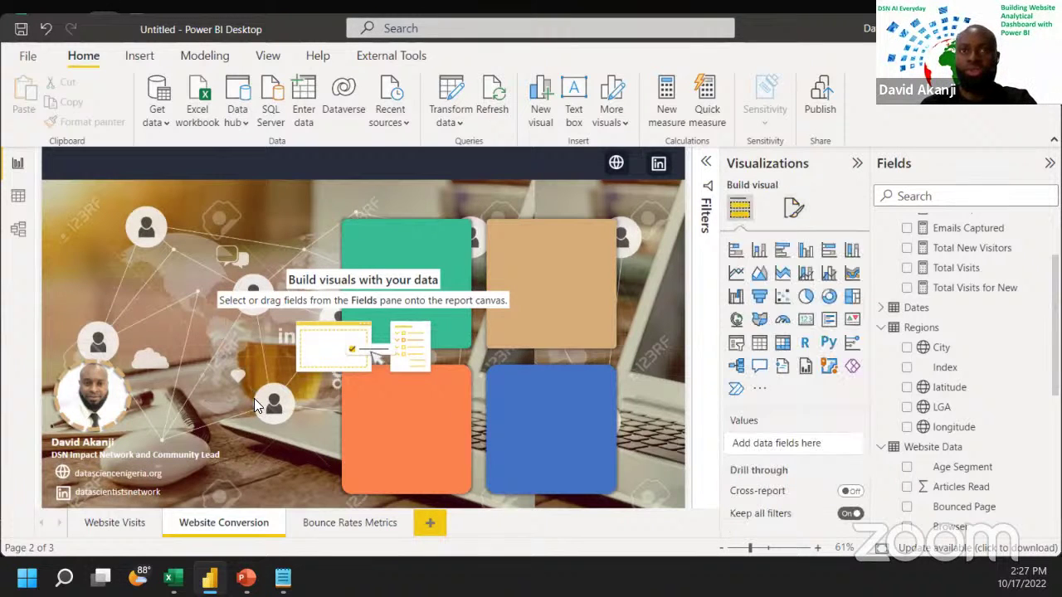
# Step: Give the Bounce Rates Metrics page the canvas background image Slide2.SVG with 0% transparency and image fit Fit
pyautogui.click(337, 524)
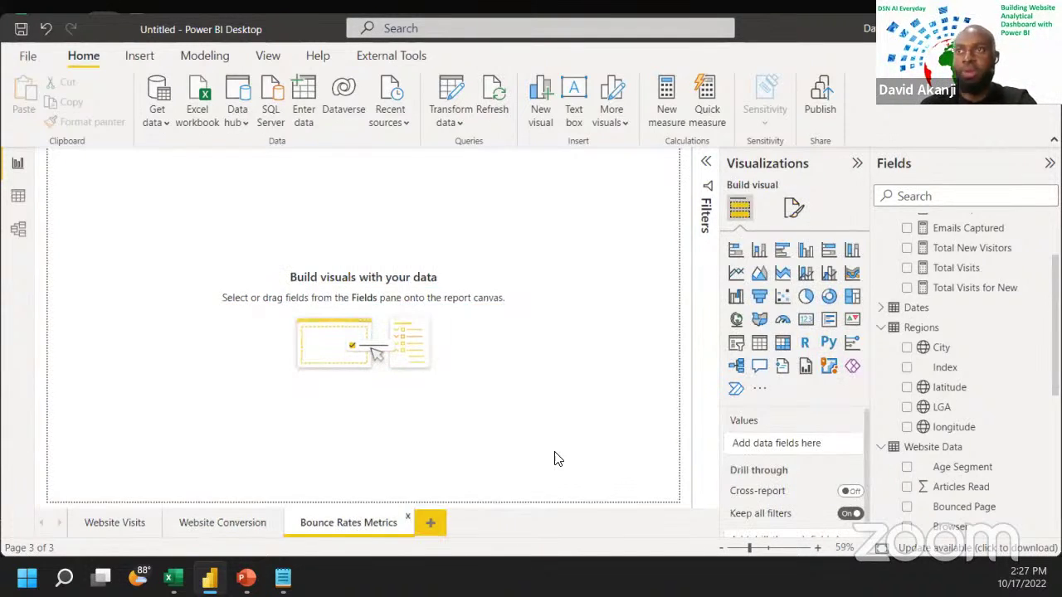
pyautogui.click(794, 206)
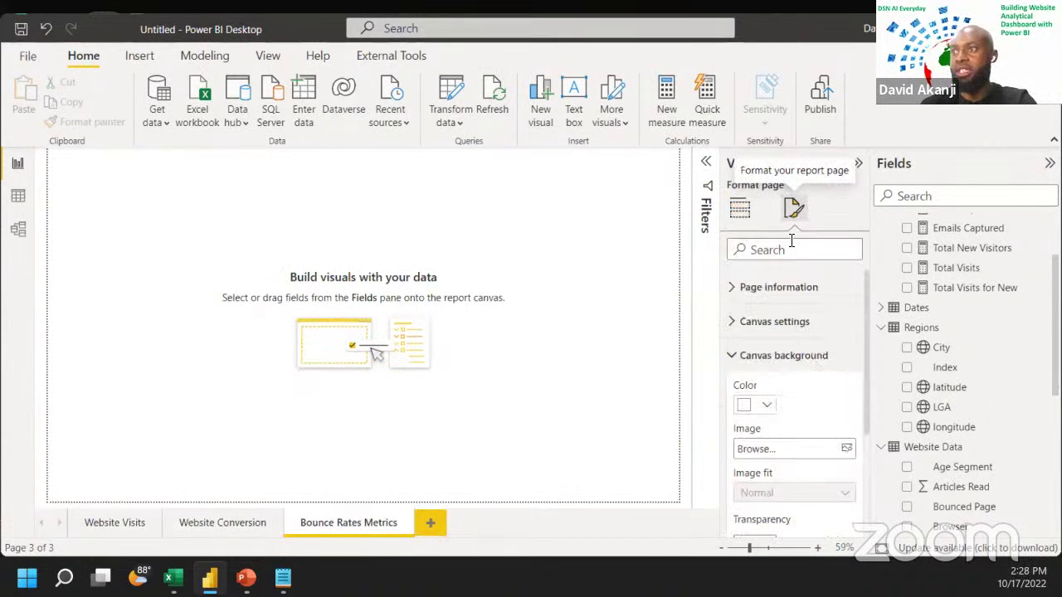
pyautogui.click(787, 453)
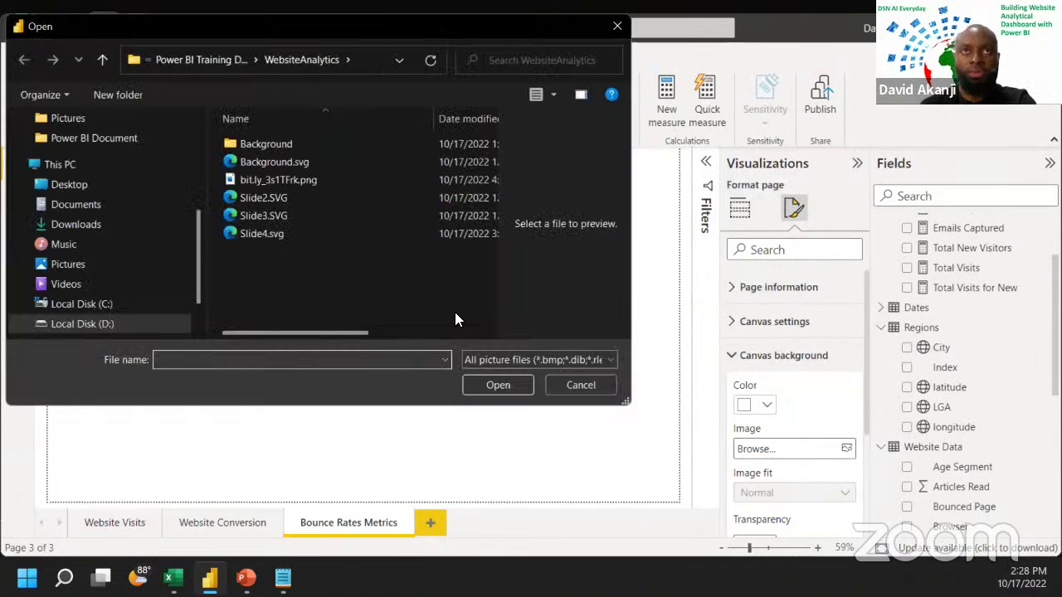
pyautogui.click(268, 201)
pyautogui.click(508, 386)
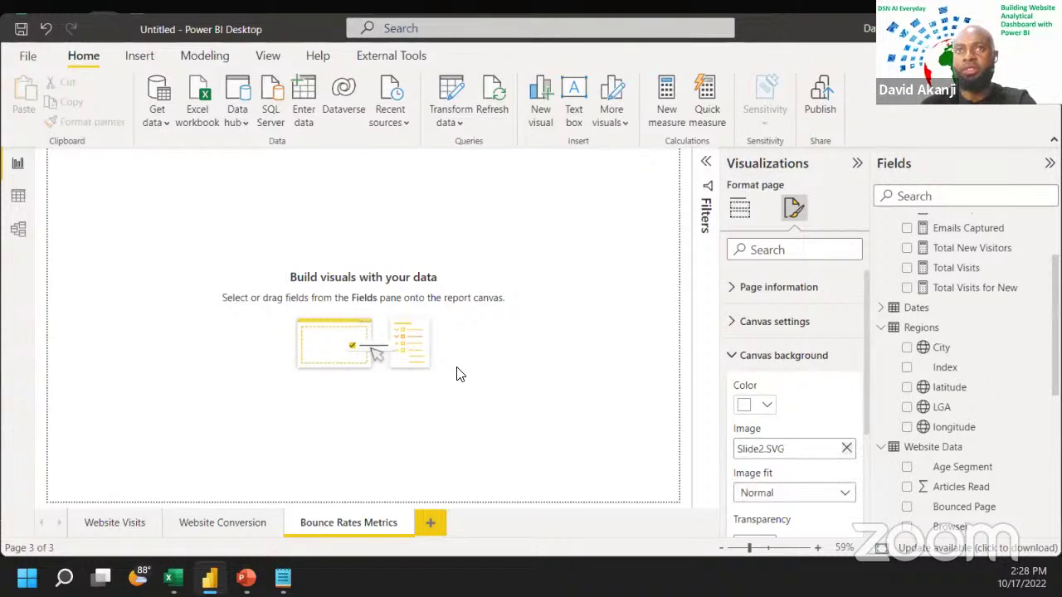
pyautogui.scroll(-1, 763, 471)
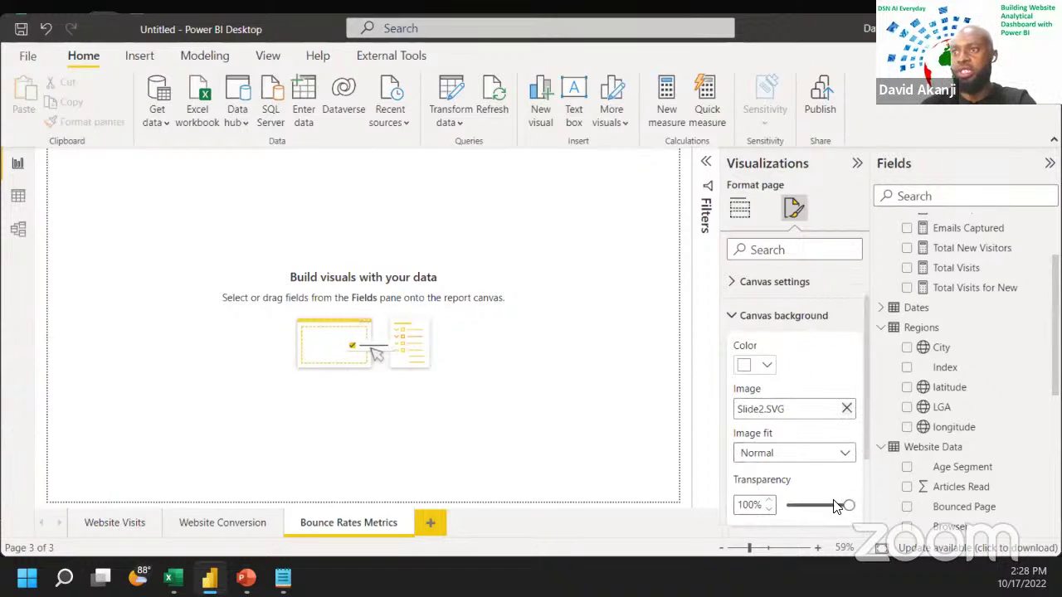
pyautogui.moveTo(848, 504); pyautogui.dragTo(785, 503)
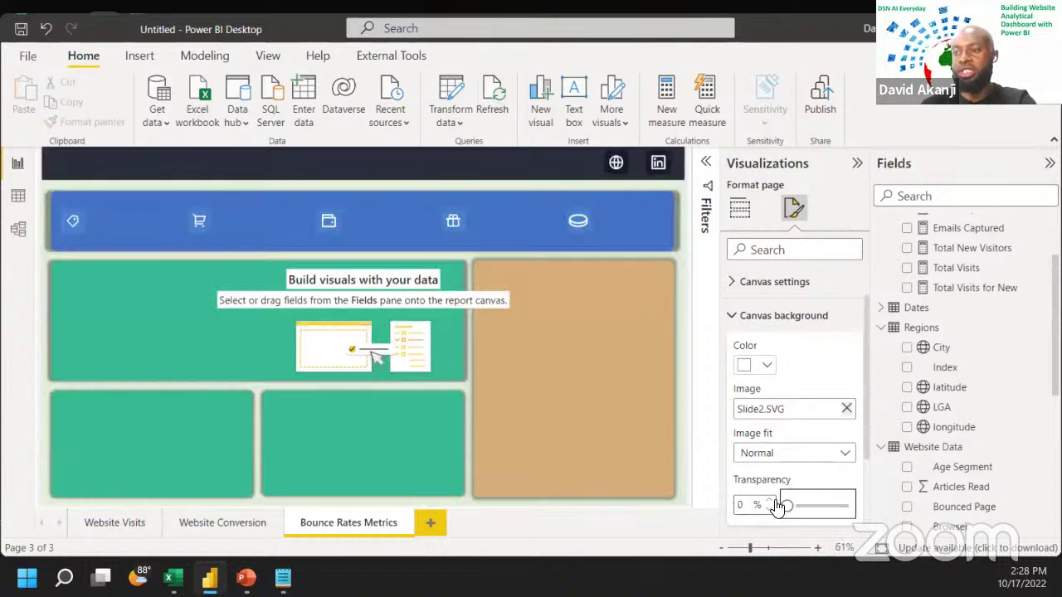
pyautogui.click(836, 455)
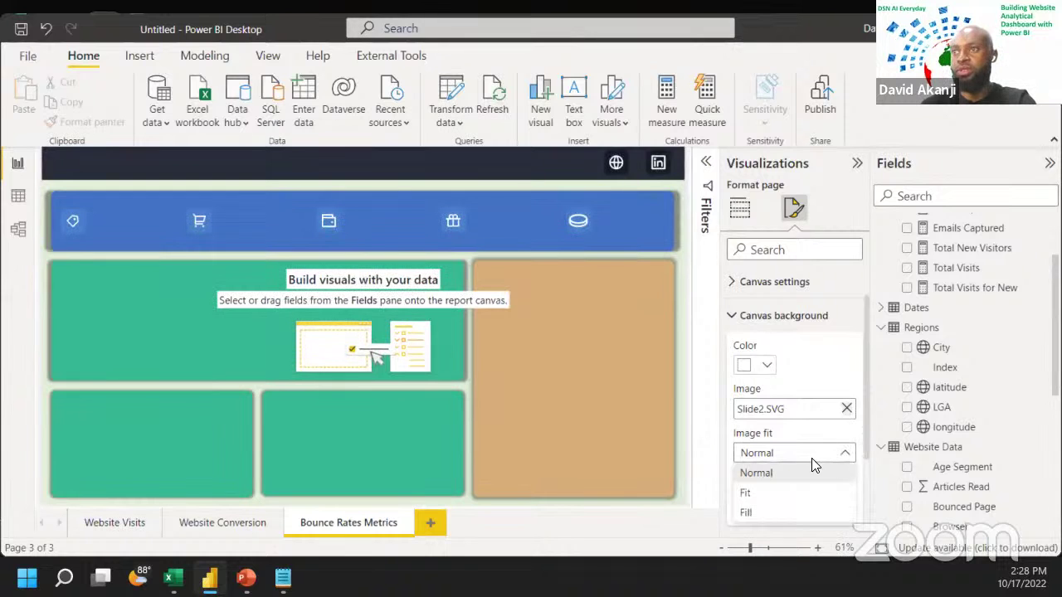
pyautogui.click(761, 496)
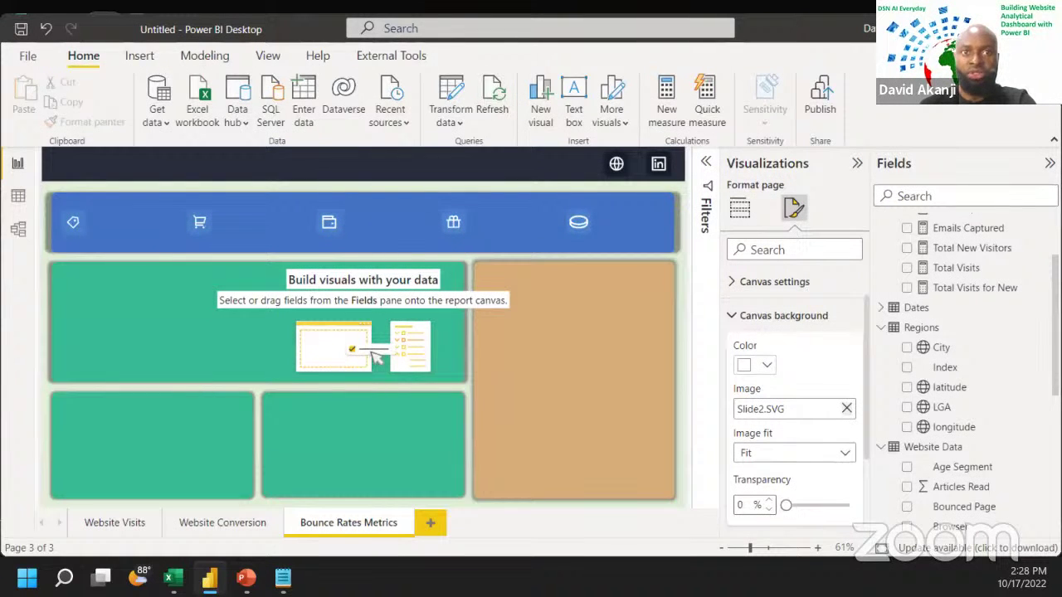
# Step: On the Website Visits page, duplicate the Website Performance text box and place the copy in the header banner beside the dashboard title
pyautogui.click(221, 526)
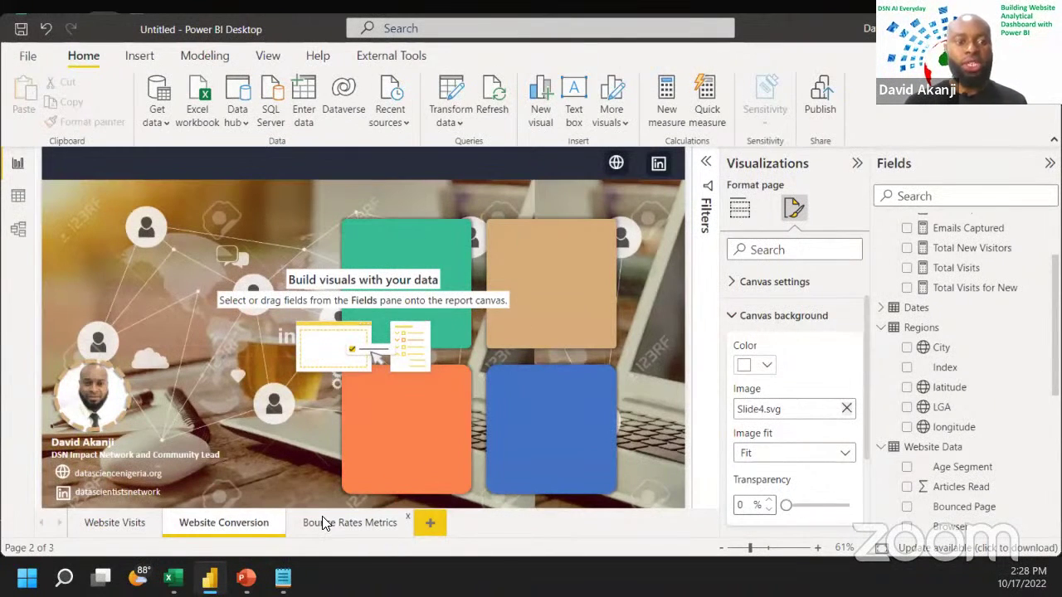
pyautogui.moveTo(197, 571)
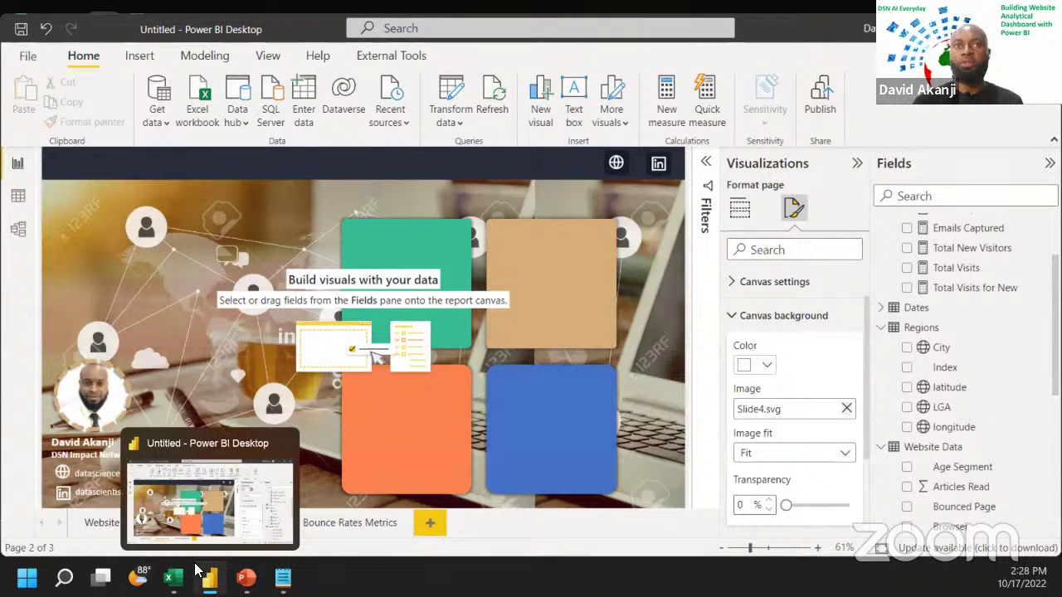
pyautogui.click(108, 529)
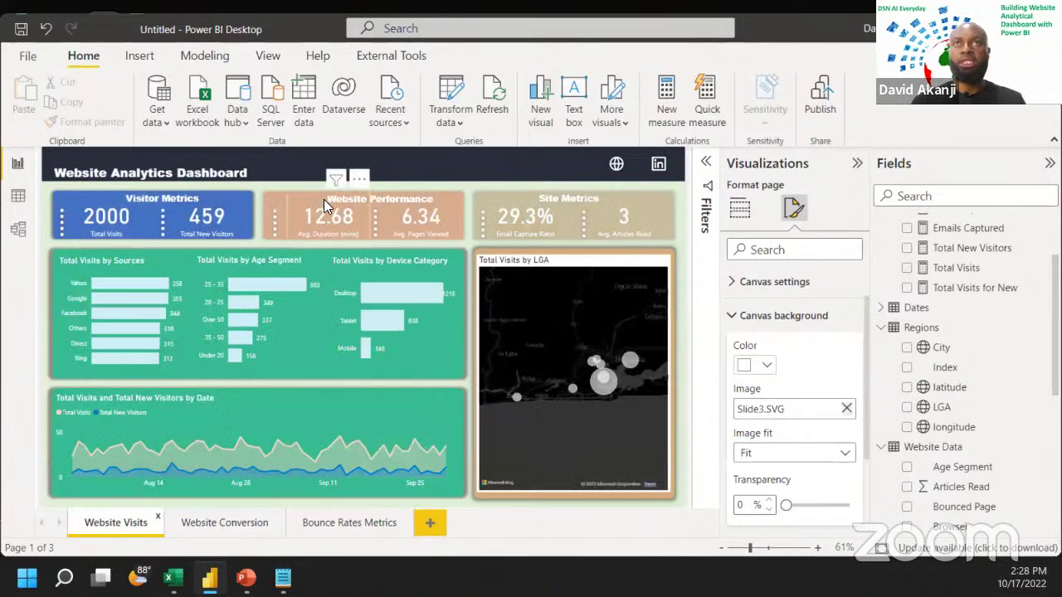
pyautogui.click(377, 202)
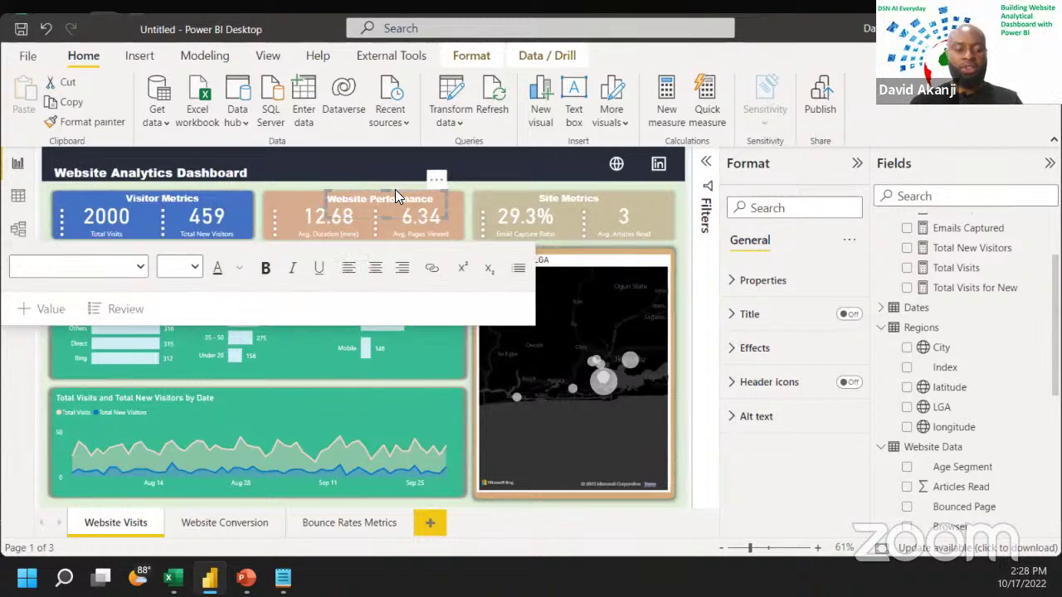
pyautogui.hotkey('ctrl', 'c')
pyautogui.hotkey('ctrl', 'v')
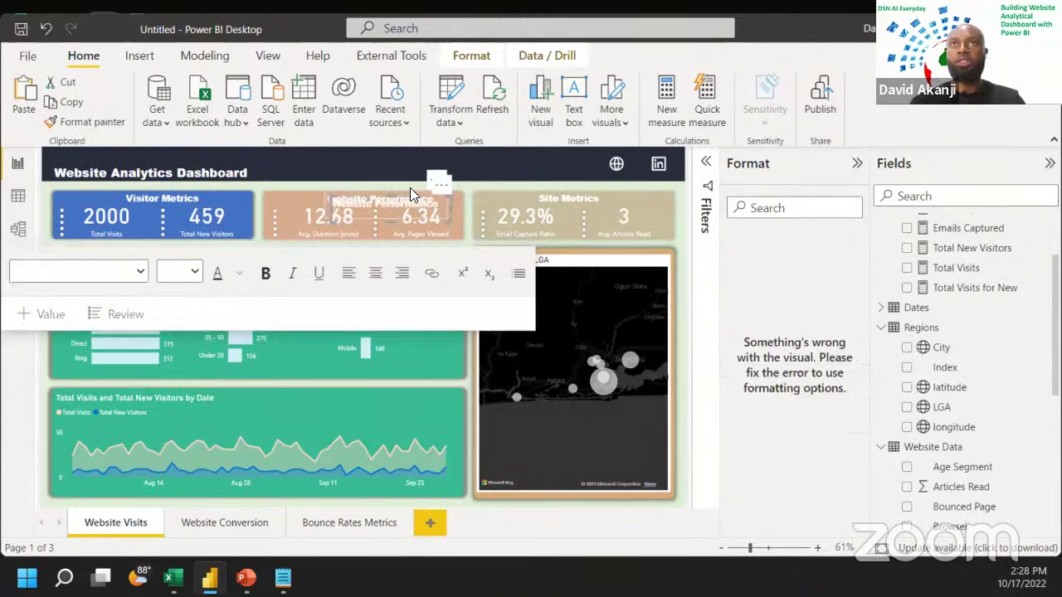
pyautogui.moveTo(440, 184); pyautogui.dragTo(433, 157)
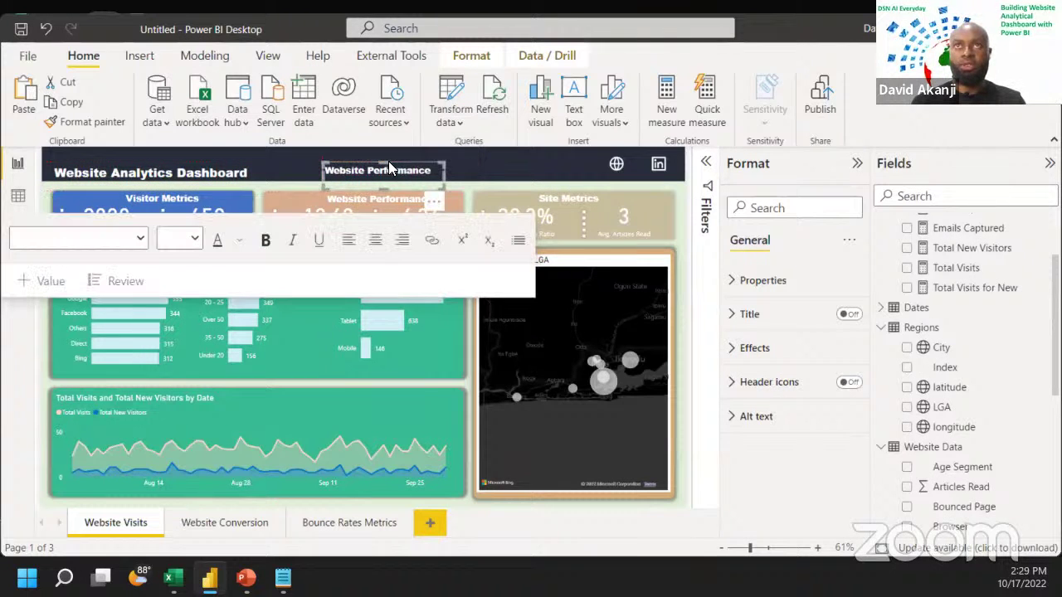
pyautogui.press('Down')
pyautogui.press('Down')
pyautogui.press('Down')
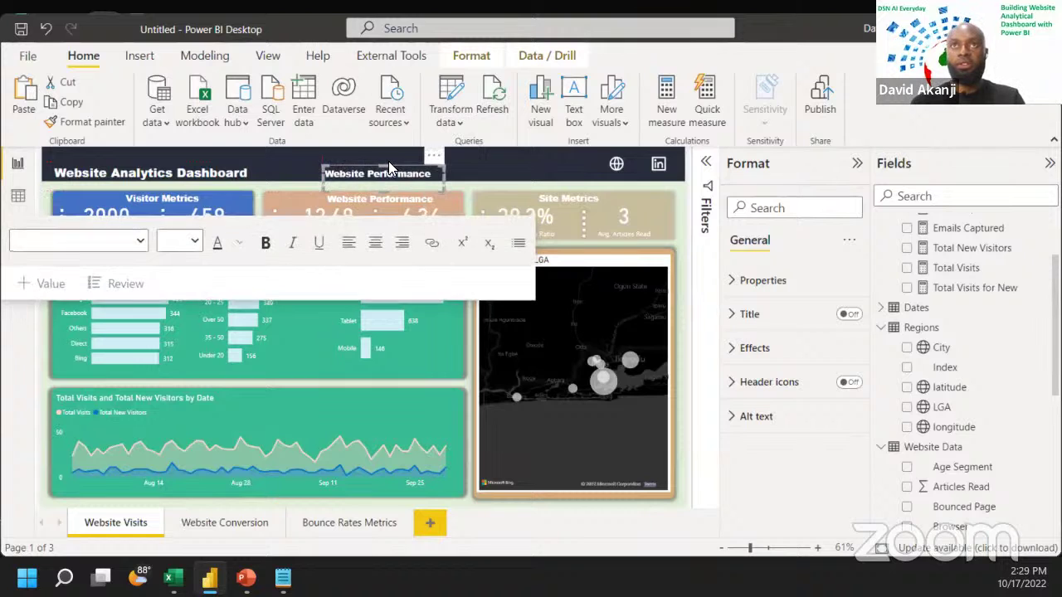
# Step: Replace the text of the copied text box in the header banner with "Website Conversions"
pyautogui.click(380, 178)
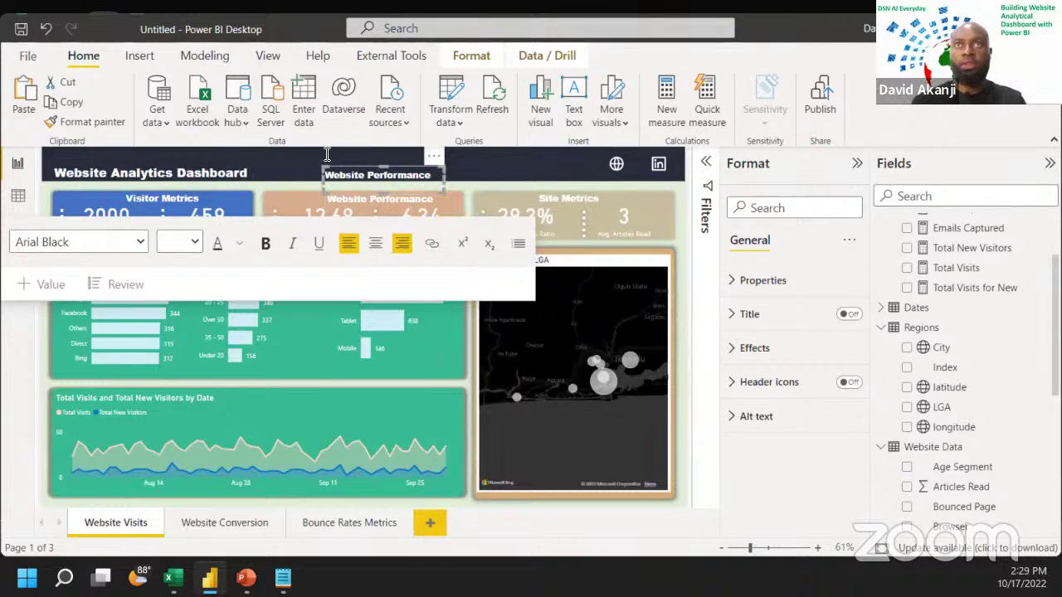
pyautogui.hotkey('ctrl', 'a')
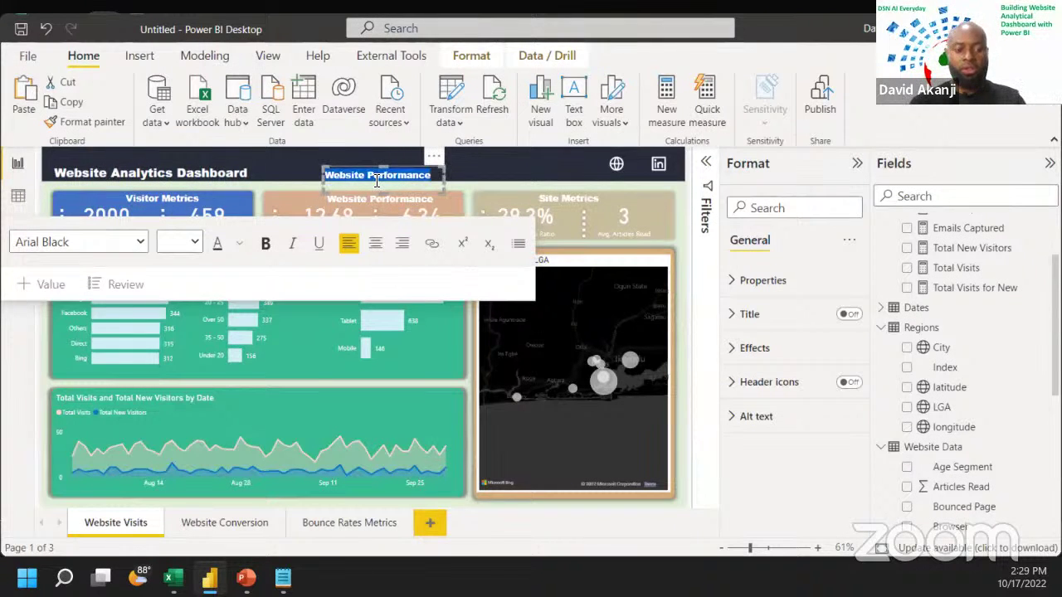
pyautogui.hotkey('ctrl', 'v')
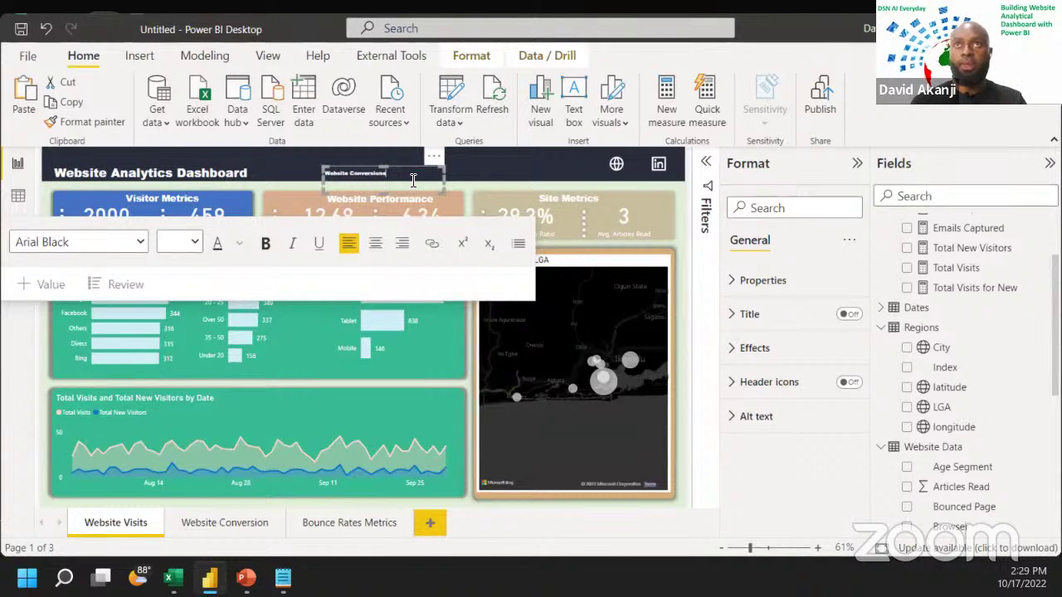
# Step: Shrink the Website Conversions text box in the header banner to about 142 wide and 35 high
pyautogui.click(425, 189)
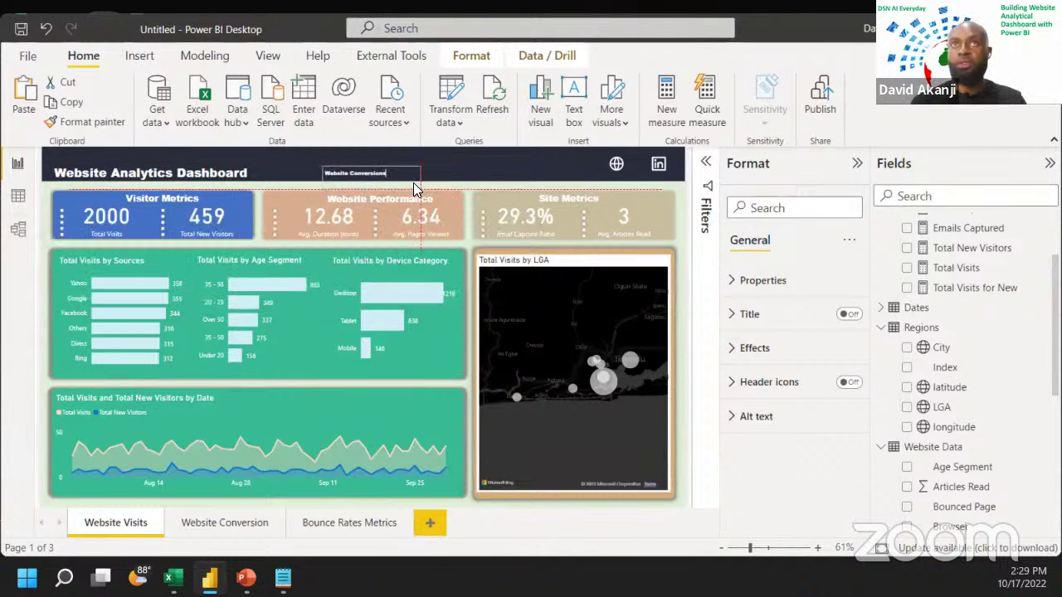
pyautogui.moveTo(400, 179); pyautogui.dragTo(391, 179)
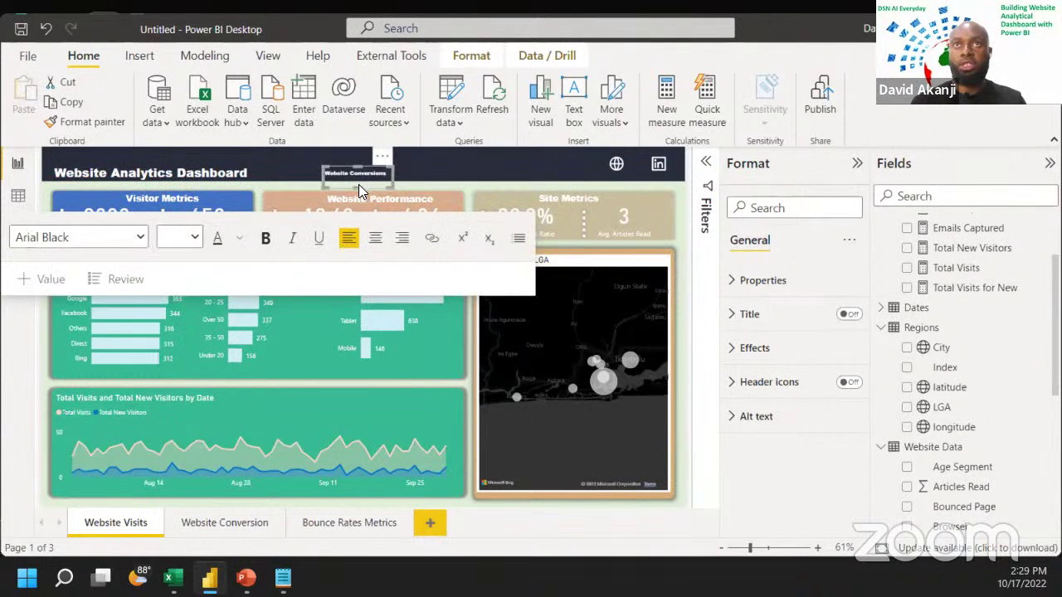
pyautogui.moveTo(359, 185); pyautogui.dragTo(355, 179)
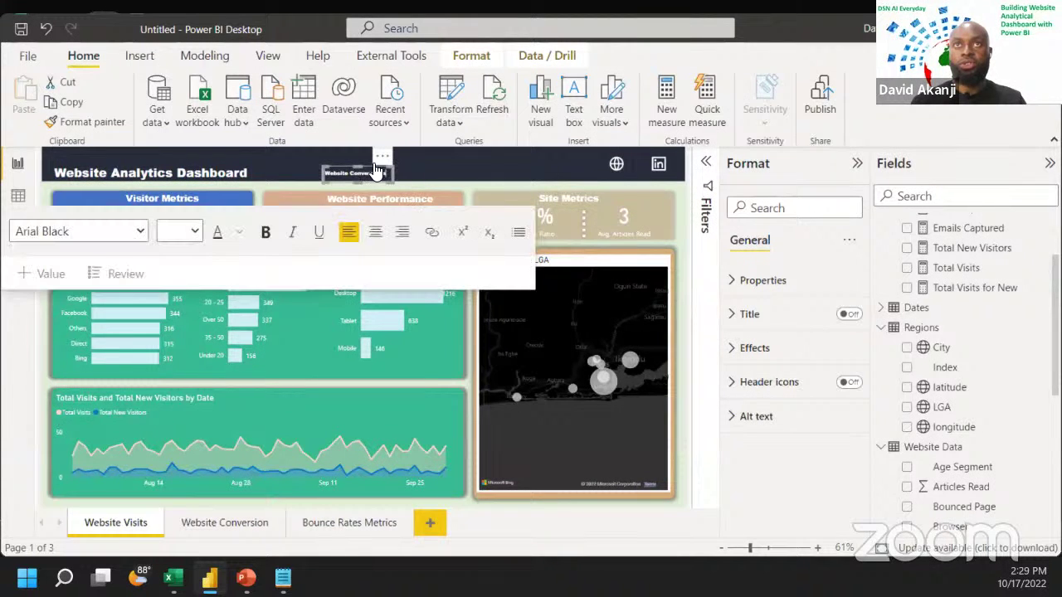
# Step: Duplicate the Website Conversions label, place the copy to its right in the header banner and change its text to "Website Visit"
pyautogui.click(381, 159)
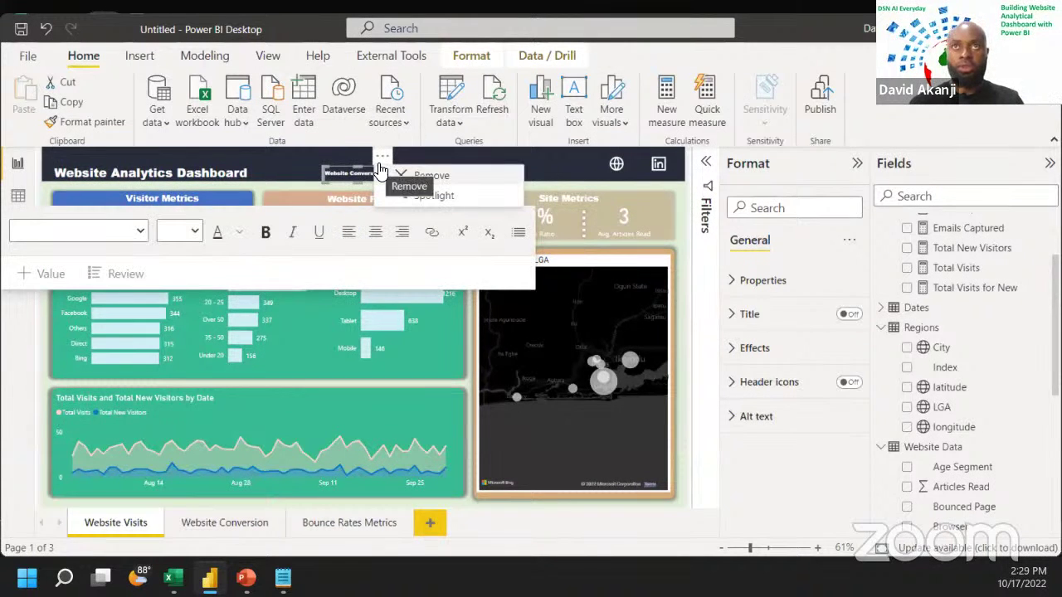
pyautogui.click(363, 171)
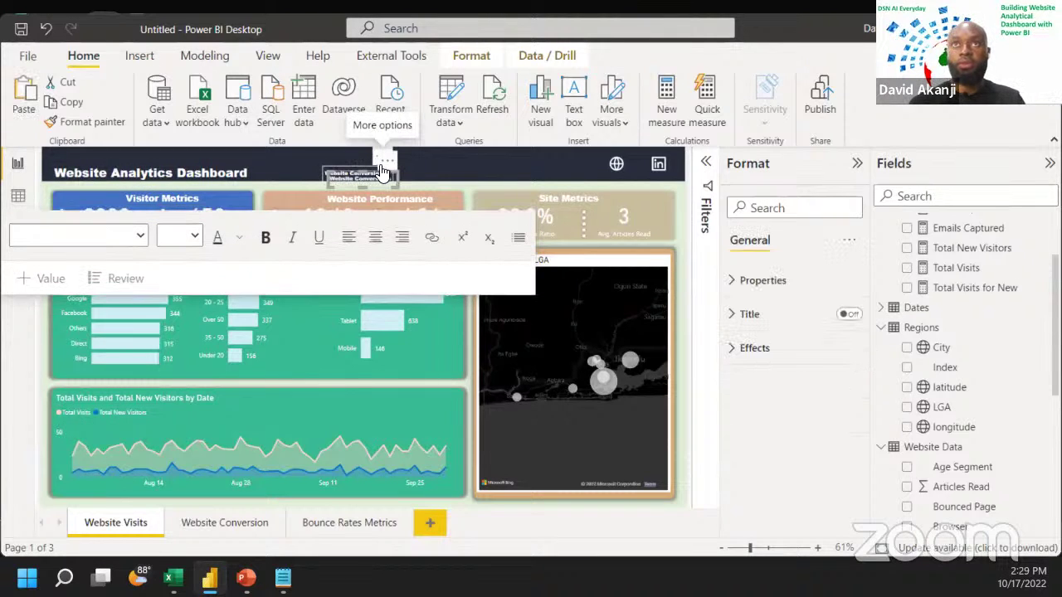
pyautogui.moveTo(385, 171); pyautogui.dragTo(463, 158)
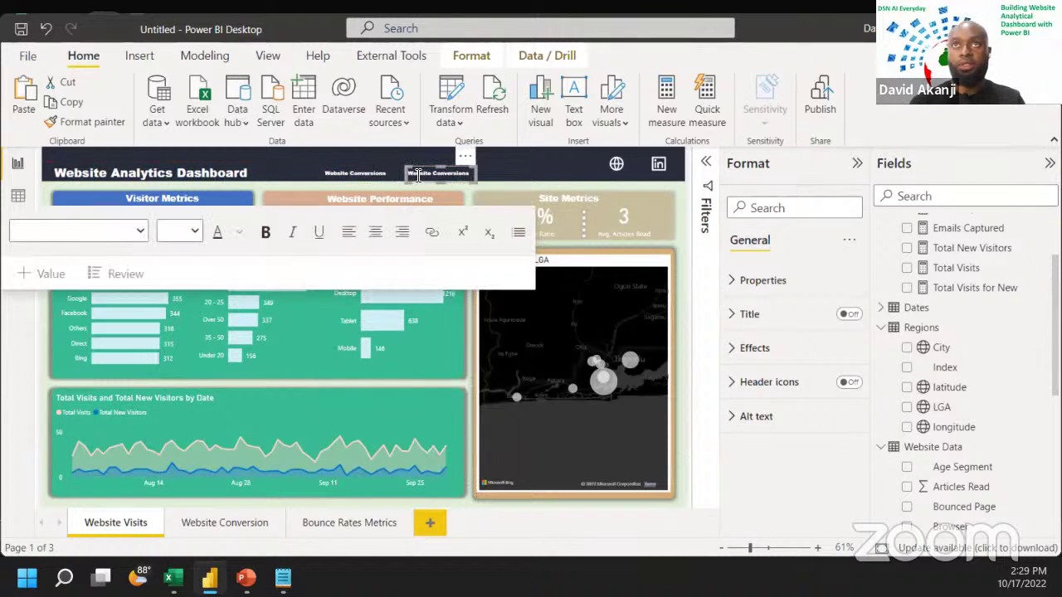
pyautogui.click(418, 174)
pyautogui.moveTo(415, 174); pyautogui.dragTo(458, 177)
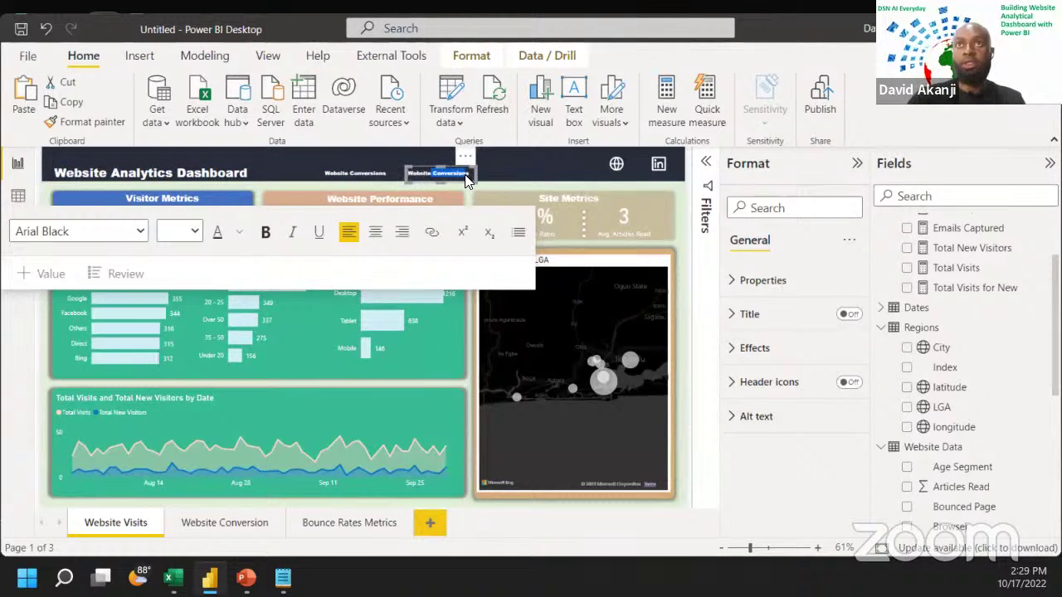
pyautogui.write('Website Visit')
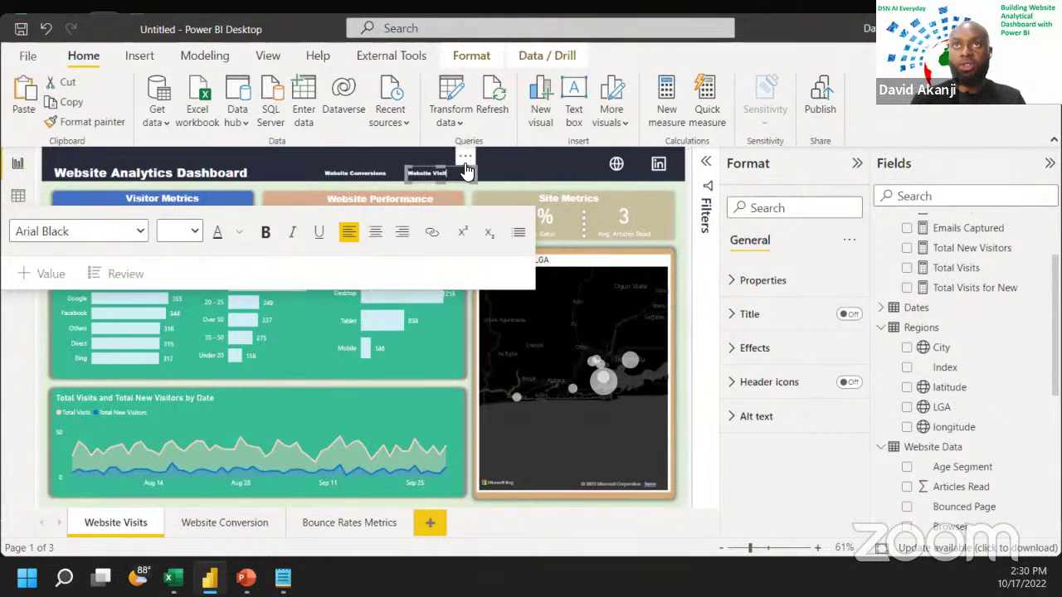
# Step: Duplicate the Website Visit label, place the copy to its right in the header banner and change its text to "Bounce Rate"
pyautogui.click(463, 164)
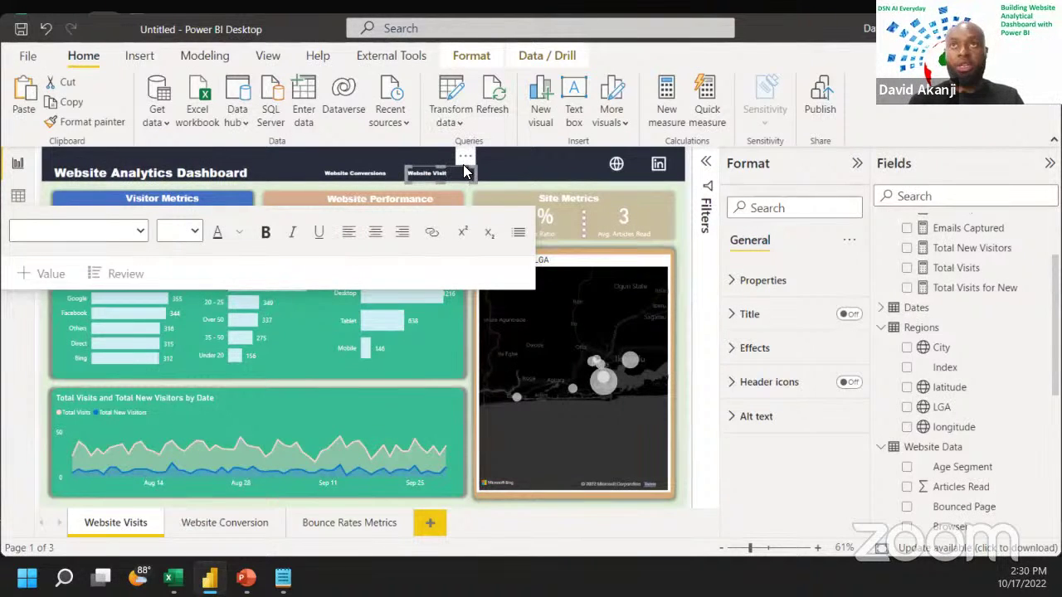
pyautogui.moveTo(475, 165); pyautogui.dragTo(523, 154)
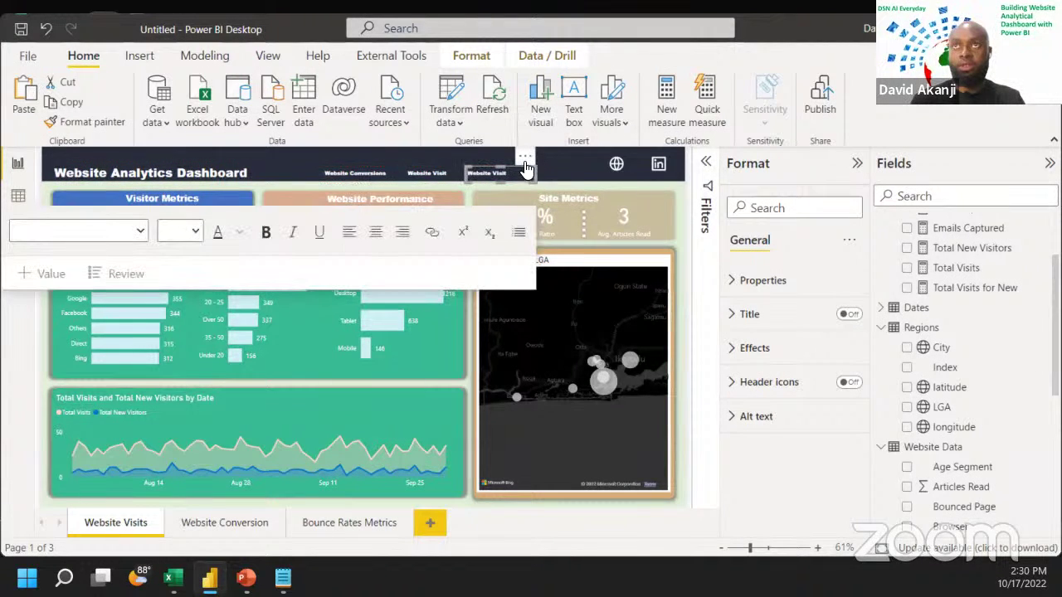
pyautogui.moveTo(526, 166); pyautogui.dragTo(535, 166)
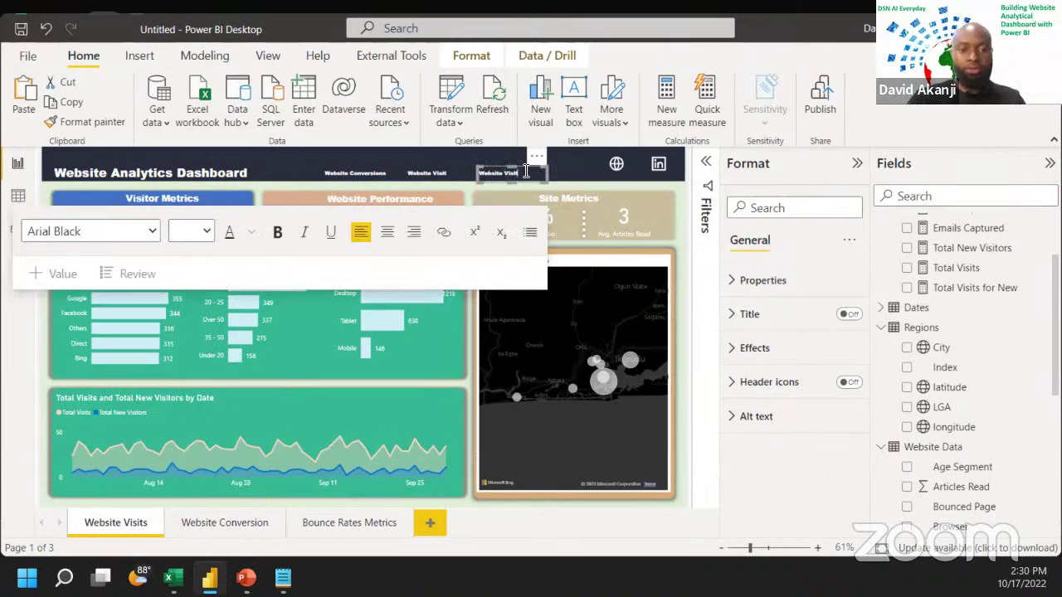
pyautogui.hotkey('ctrl', 'a')
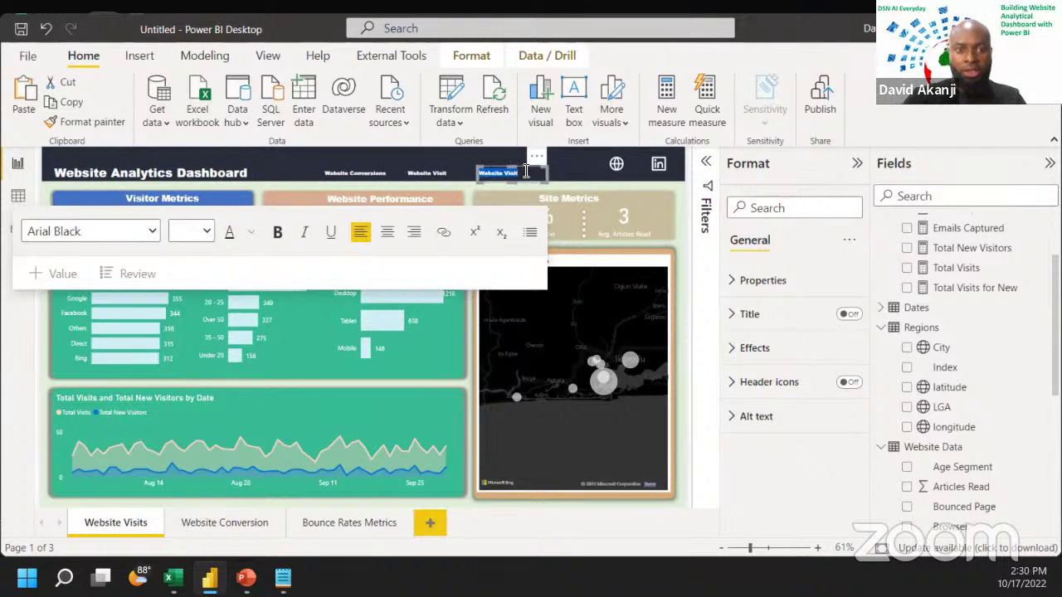
pyautogui.write('Bou')
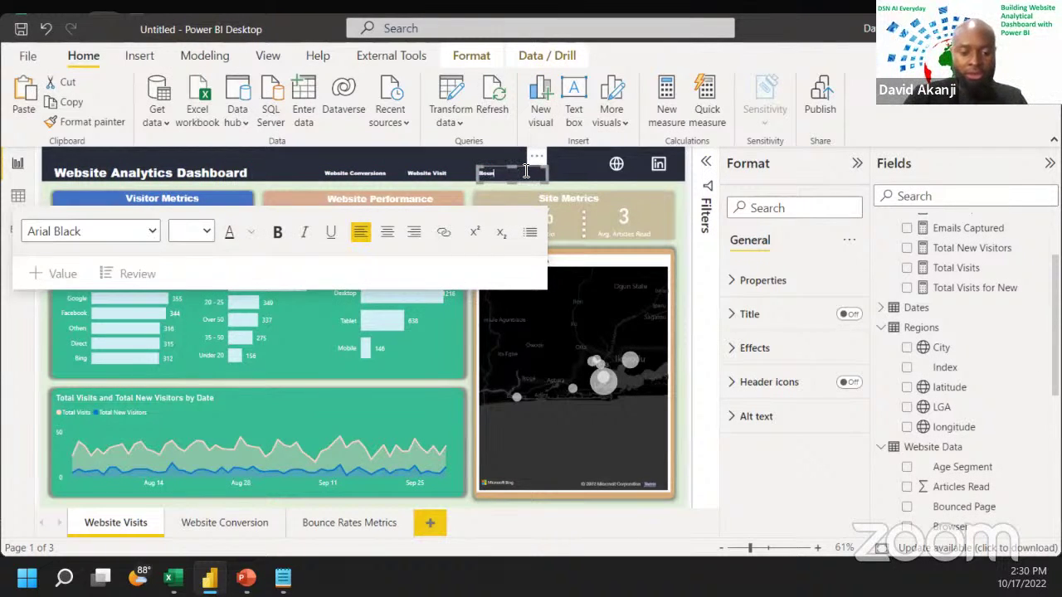
pyautogui.write('nce Rate')
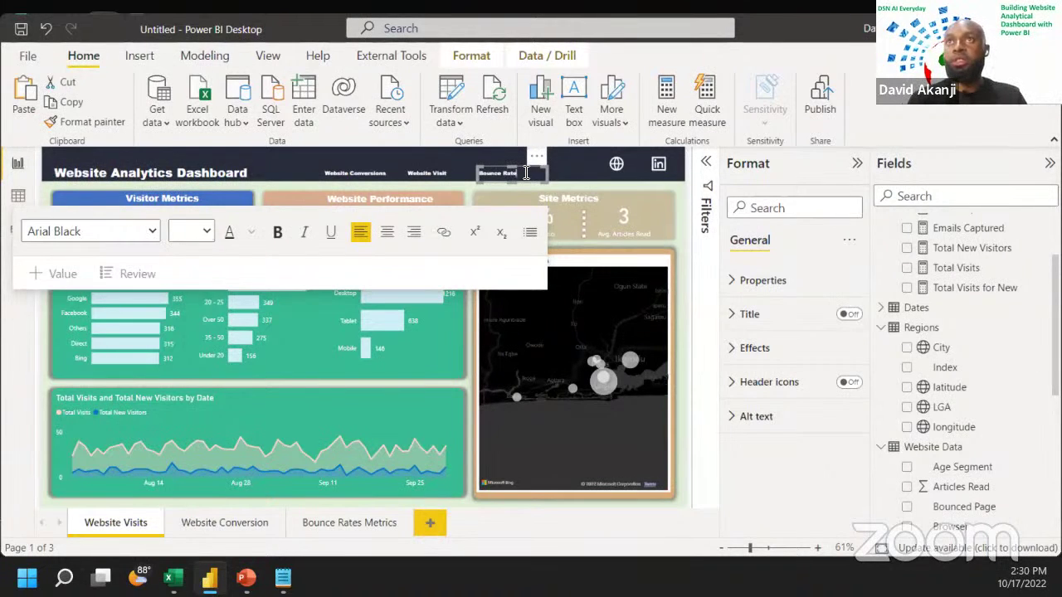
# Step: Check the size properties of the three header labels, Website Conversions, Website Visit and Bounce Rate
pyautogui.click(348, 174)
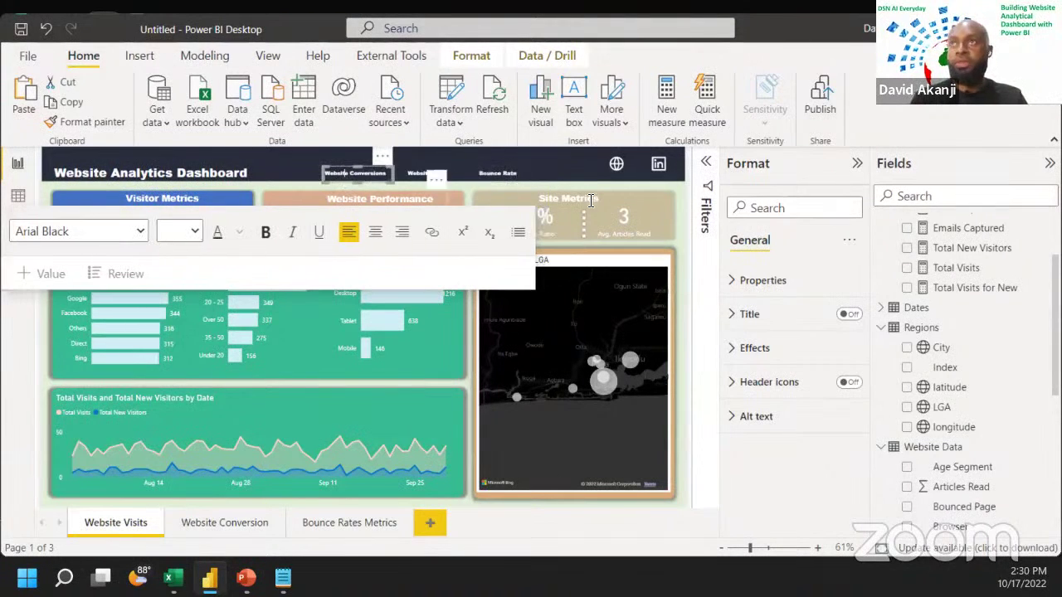
pyautogui.click(763, 280)
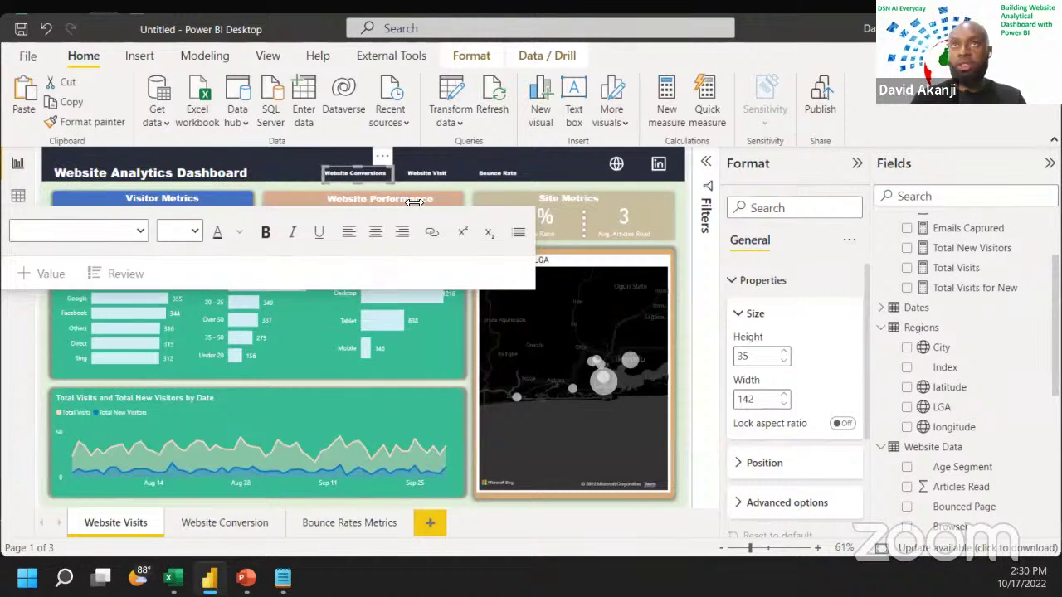
pyautogui.click(425, 179)
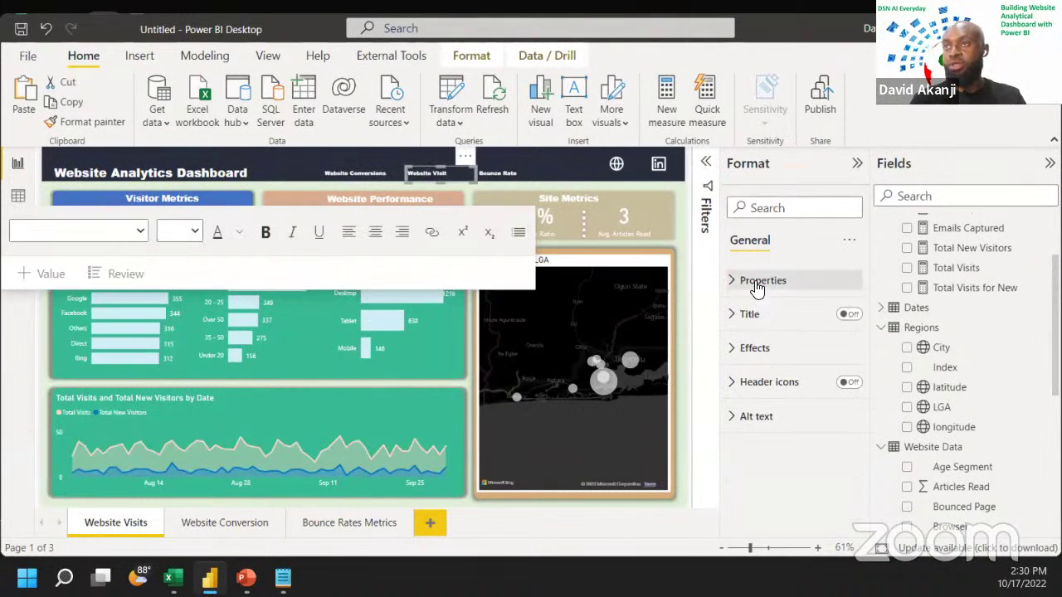
pyautogui.click(757, 284)
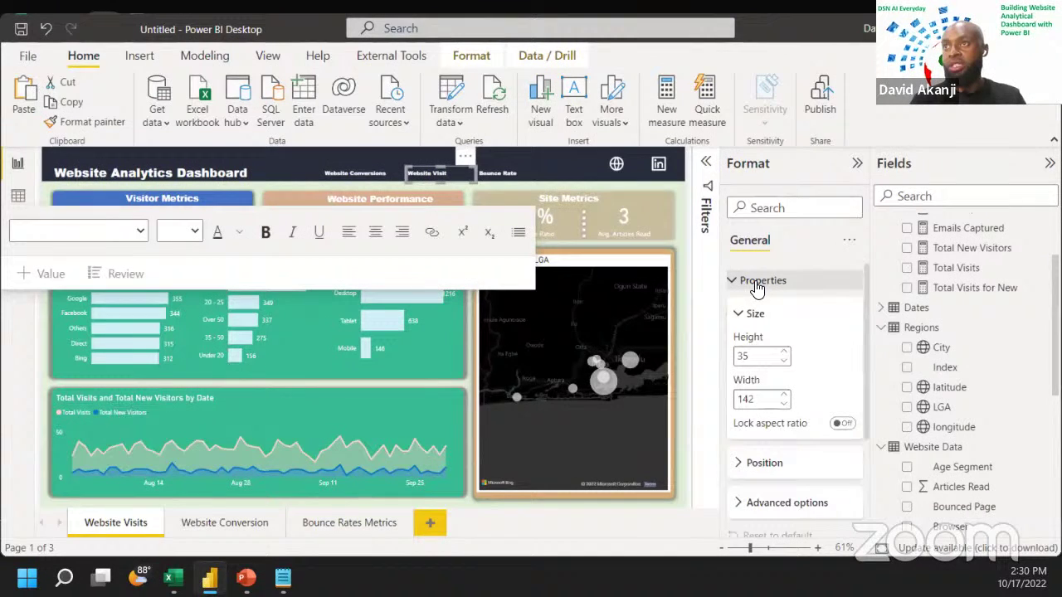
pyautogui.click(488, 174)
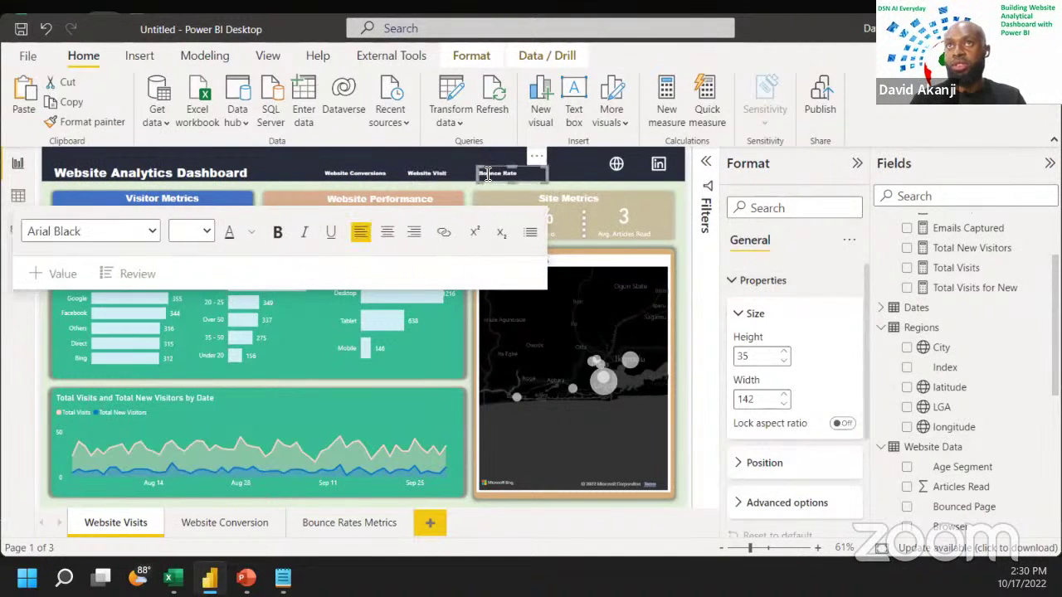
# Step: Shift the Bounce Rate label slightly right and resize the Website Visit text box to about 104 wide and 46 high
pyautogui.click(529, 167)
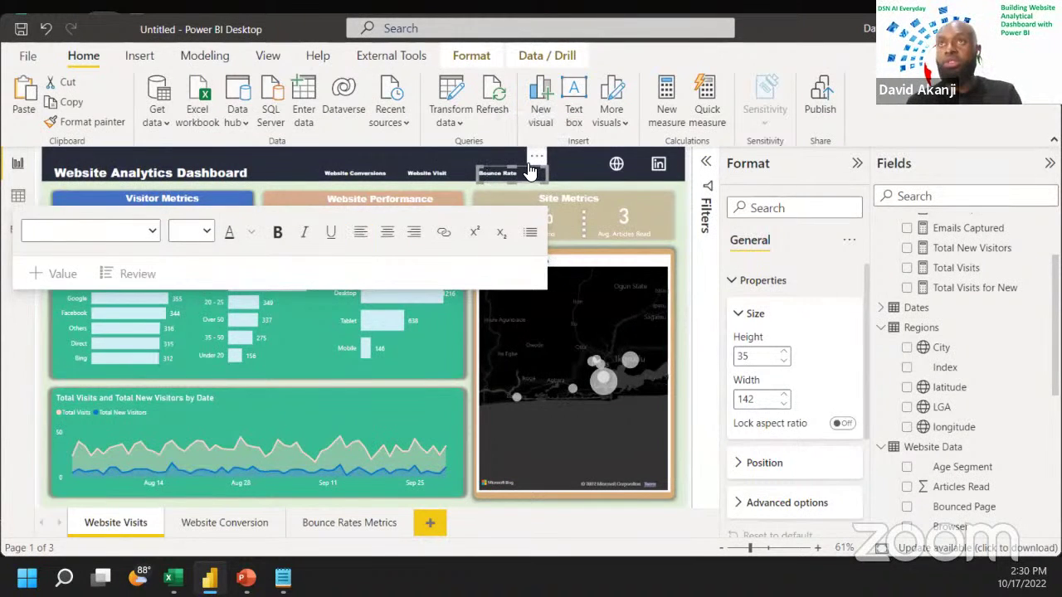
pyautogui.moveTo(529, 169); pyautogui.dragTo(535, 169)
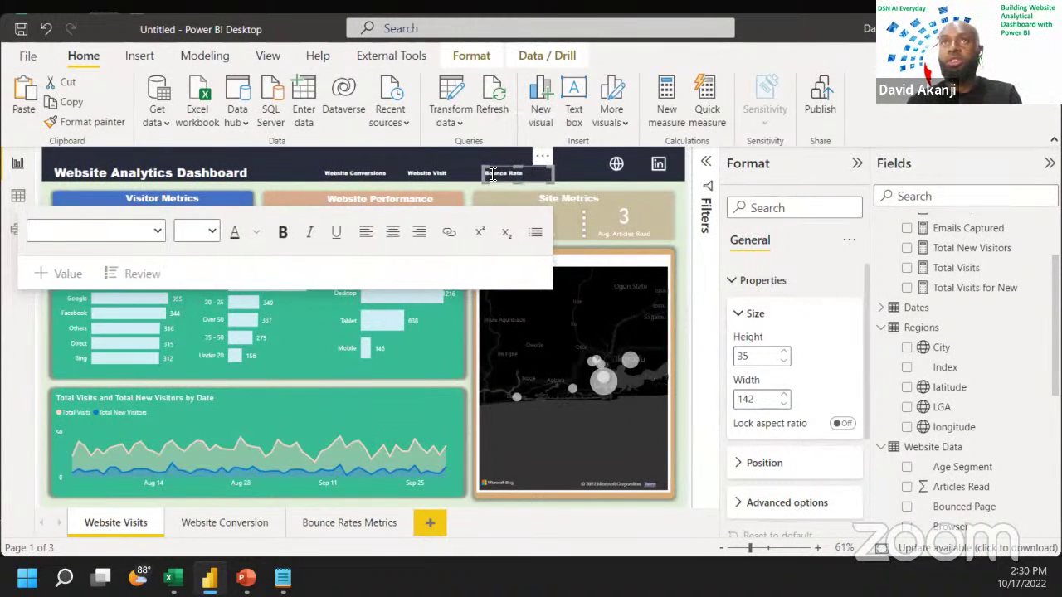
pyautogui.click(424, 174)
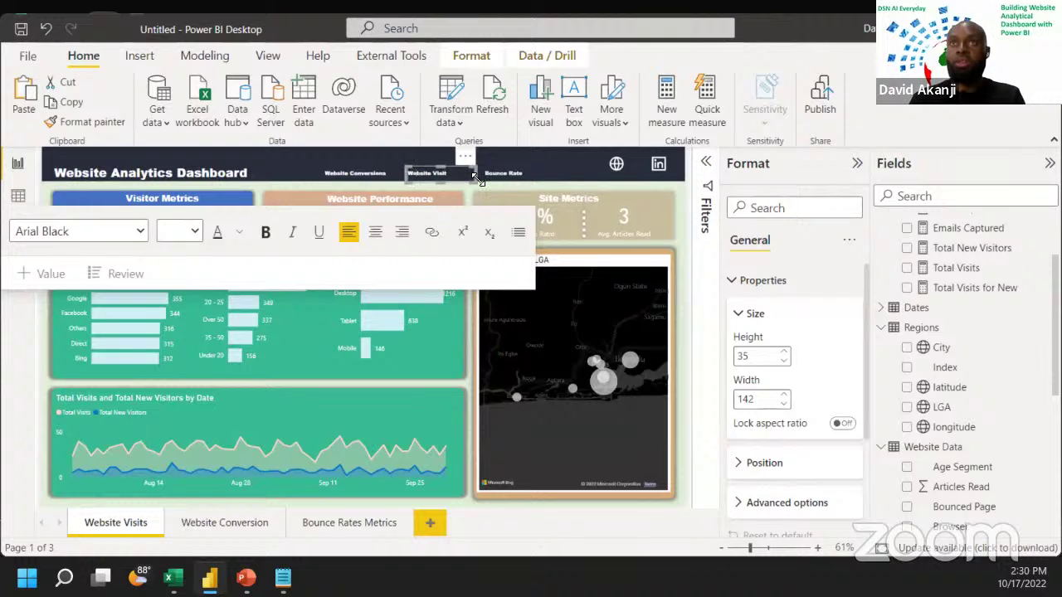
pyautogui.moveTo(471, 175); pyautogui.dragTo(459, 180)
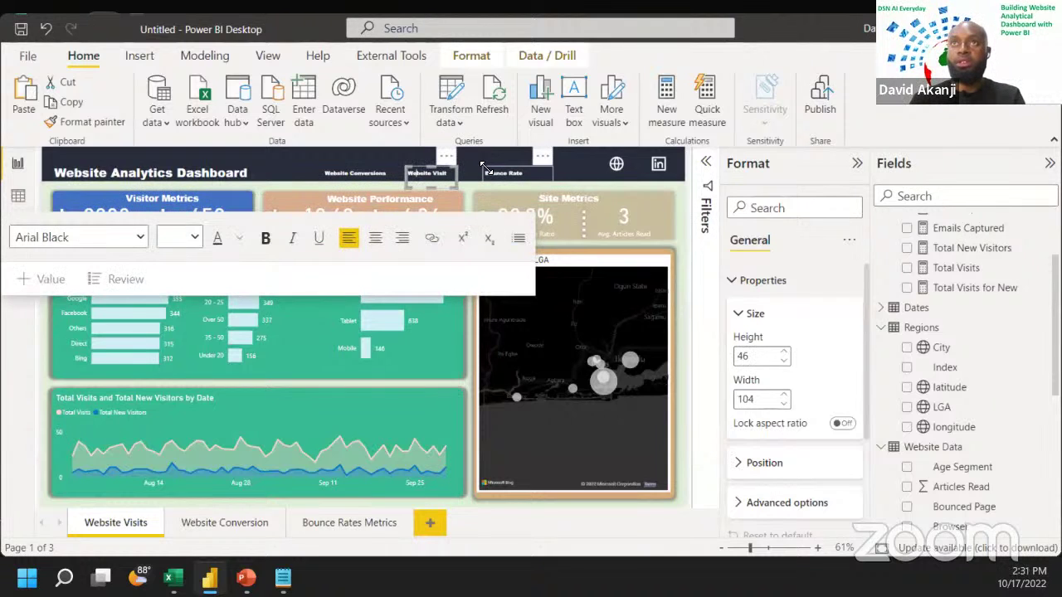
# Step: Nudge the Bounce Rate label left in the header banner so it sits closer to the Website Visit label
pyautogui.click(488, 171)
pyautogui.press('Left')
pyautogui.press('Left')
pyautogui.press('Left')
pyautogui.press('Left')
pyautogui.press('Left')
pyautogui.press('Left')
pyautogui.press('Left')
pyautogui.press('Left')
pyautogui.press('Left')
pyautogui.press('Left')
pyautogui.press('Left')
pyautogui.press('Left')
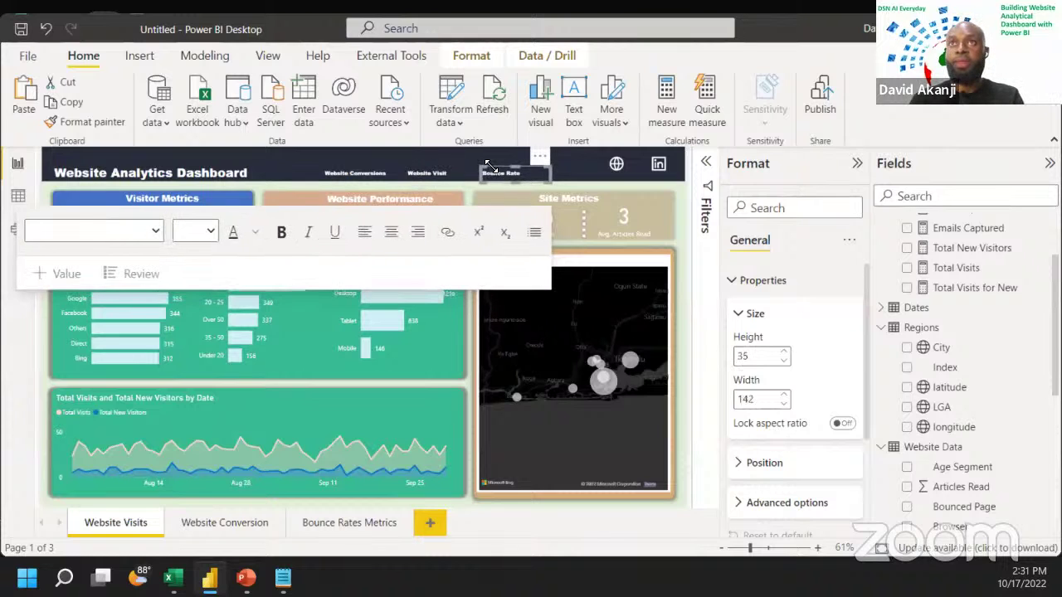
pyautogui.press('Left')
pyautogui.press('Left')
pyautogui.press('Left')
pyautogui.press('Left')
pyautogui.press('Left')
pyautogui.press('Left')
pyautogui.press('Left')
pyautogui.press('Left')
pyautogui.press('Left')
pyautogui.press('Left')
pyautogui.press('Left')
pyautogui.press('Left')
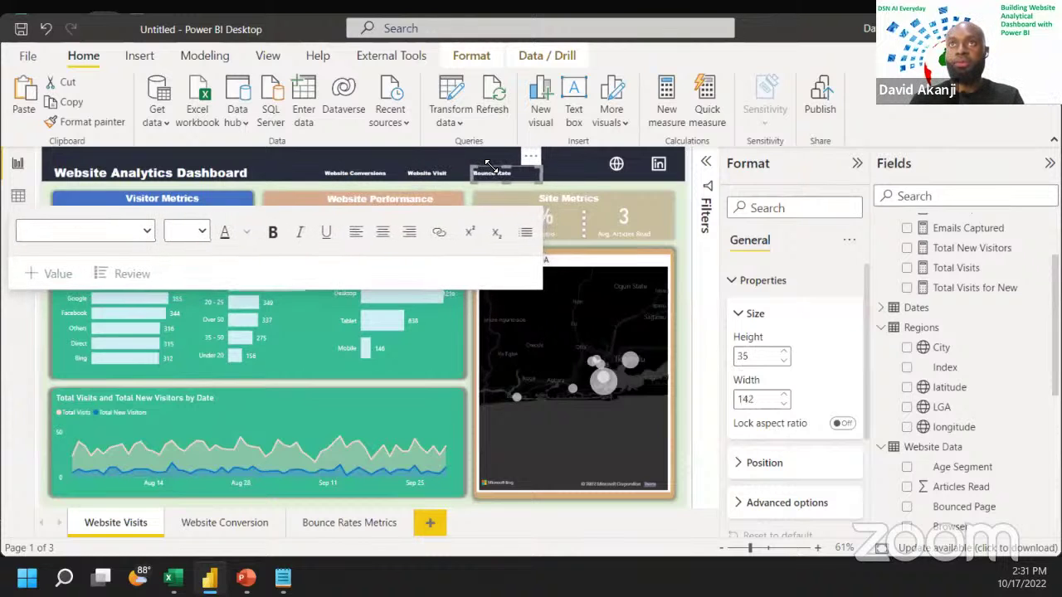
pyautogui.click(395, 156)
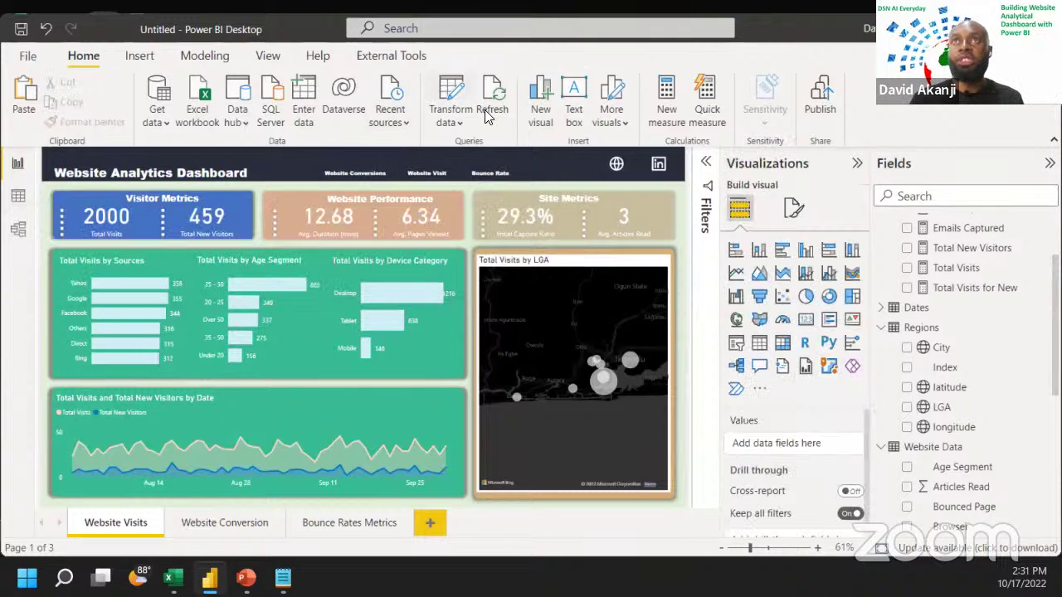
# Step: Insert a line shape from the basic shapes onto the Website Visits page
pyautogui.click(146, 61)
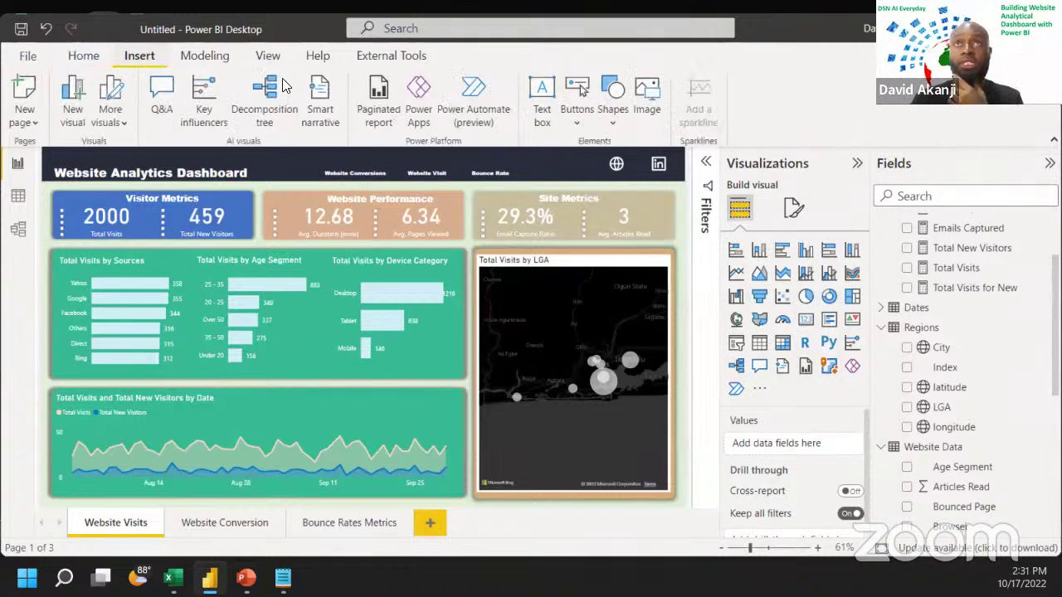
pyautogui.click(606, 104)
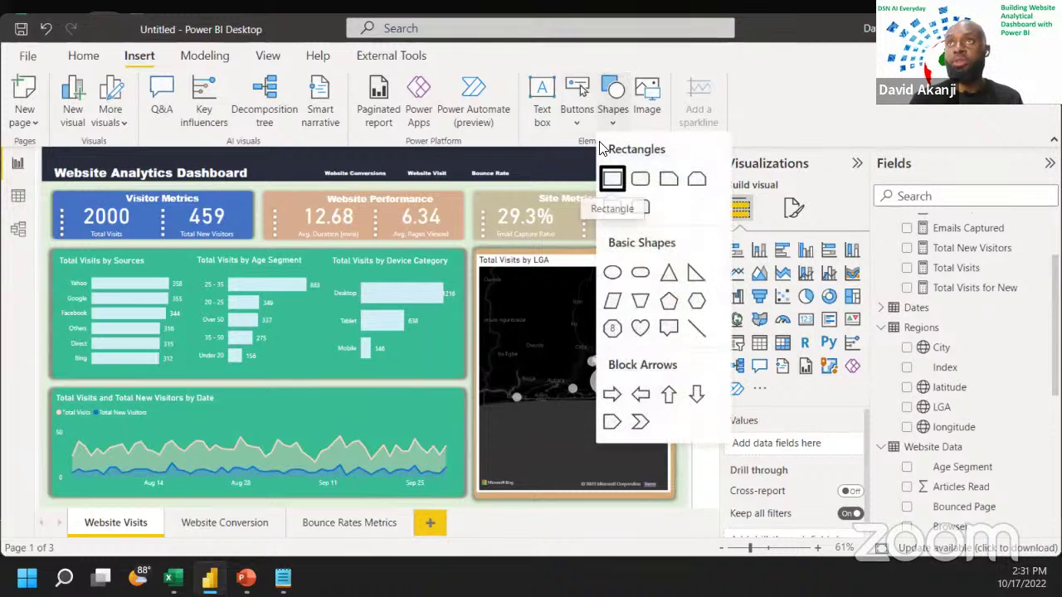
pyautogui.click(697, 329)
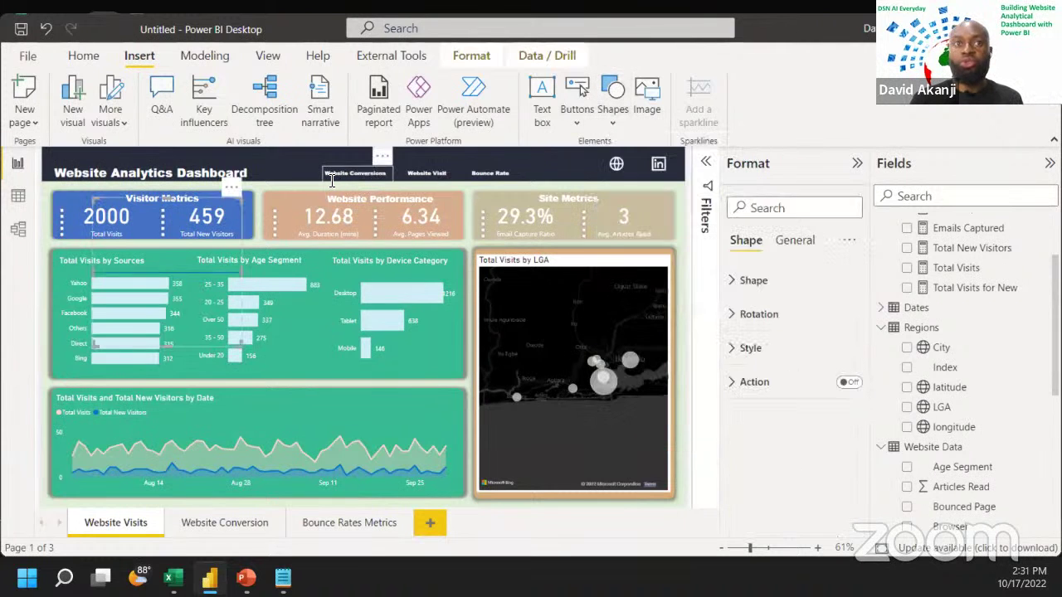
# Step: Move the line shape under the Website Conversions label in the header and shorten it to the label's width
pyautogui.click(342, 173)
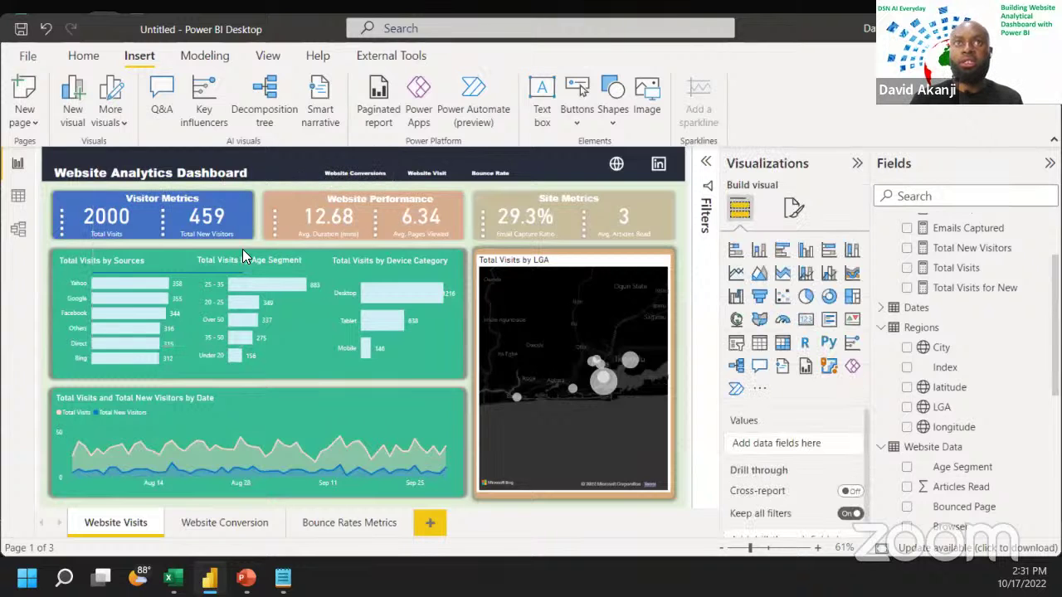
pyautogui.click(405, 229)
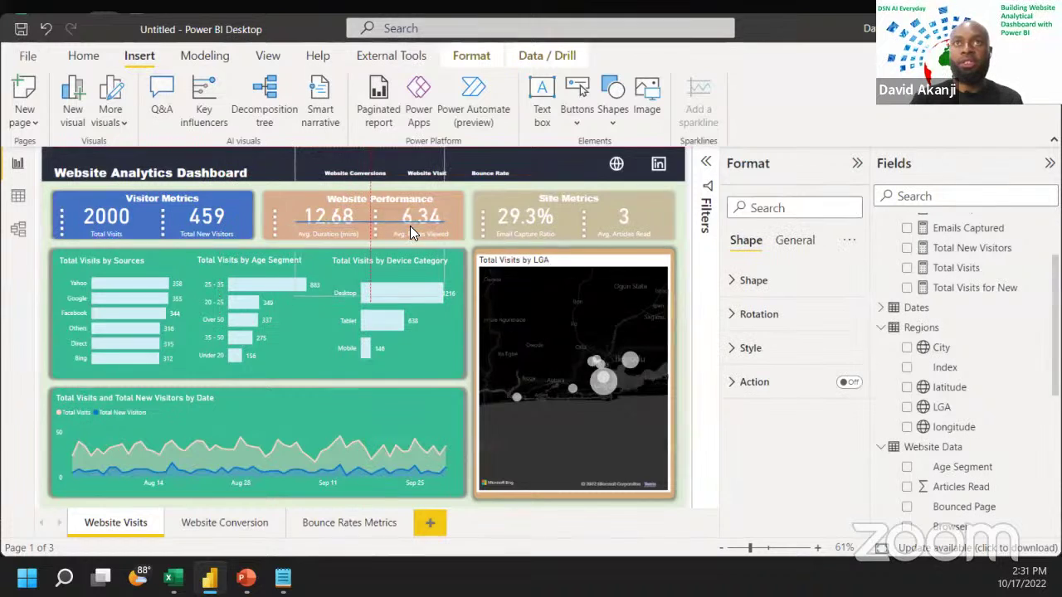
pyautogui.moveTo(375, 292); pyautogui.dragTo(412, 173)
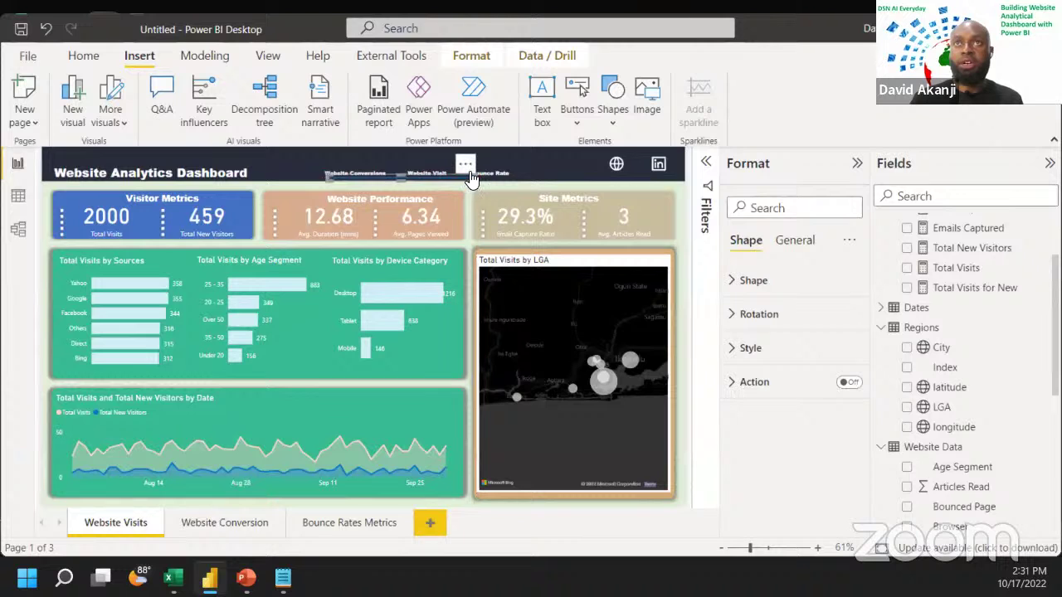
pyautogui.moveTo(477, 186); pyautogui.dragTo(388, 185)
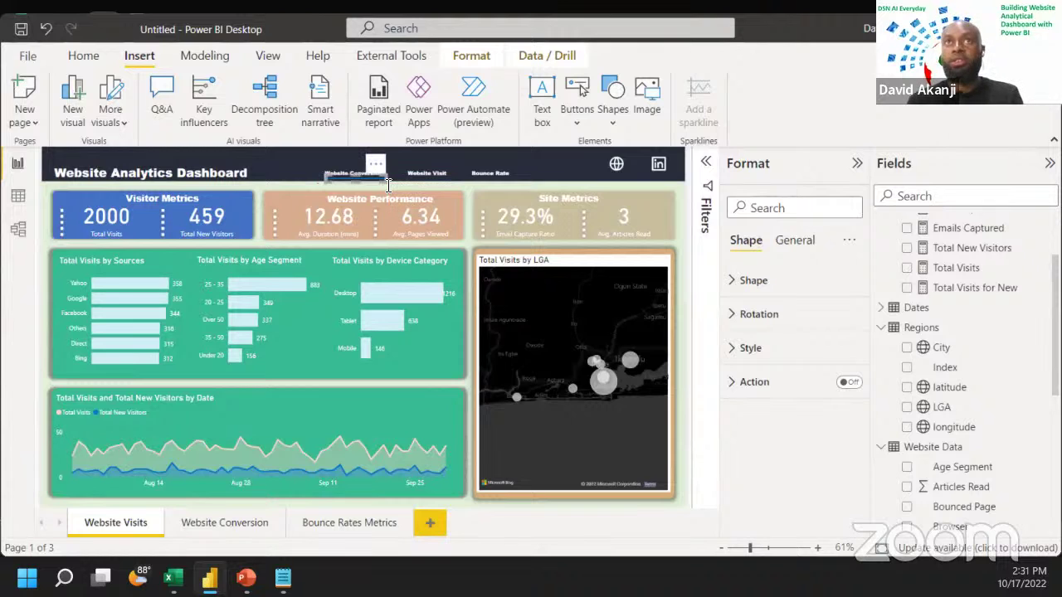
# Step: Set the fill color of the line under Website Conversions to white
pyautogui.click(732, 283)
pyautogui.click(738, 331)
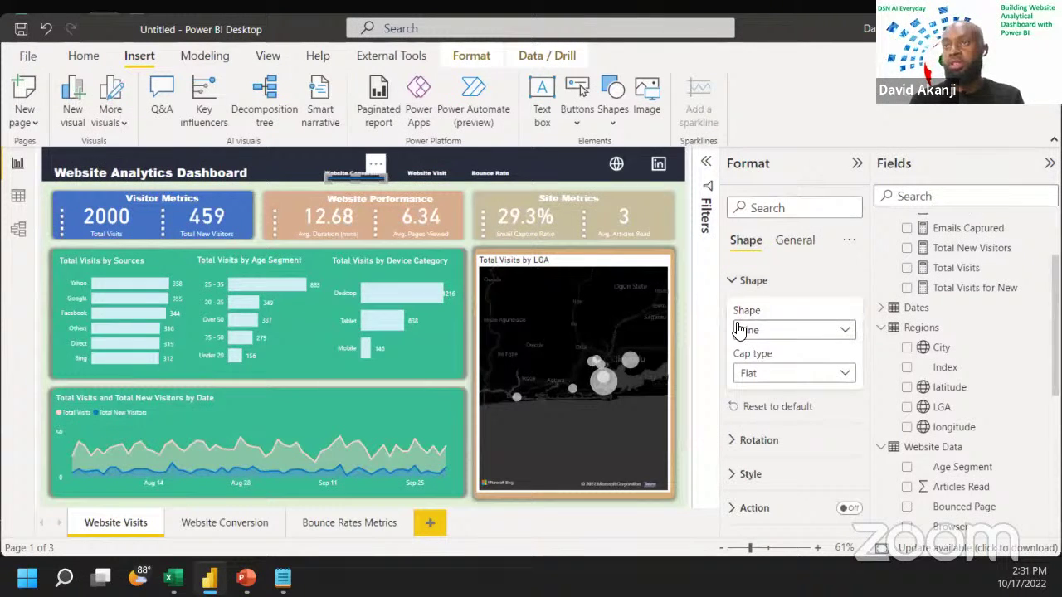
pyautogui.click(738, 330)
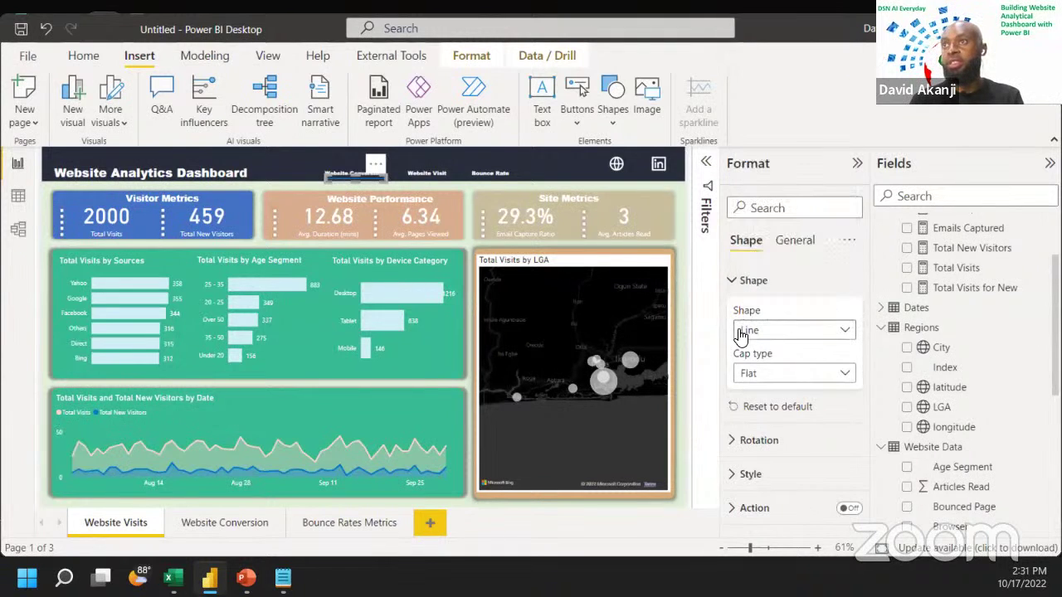
pyautogui.click(749, 372)
pyautogui.click(747, 393)
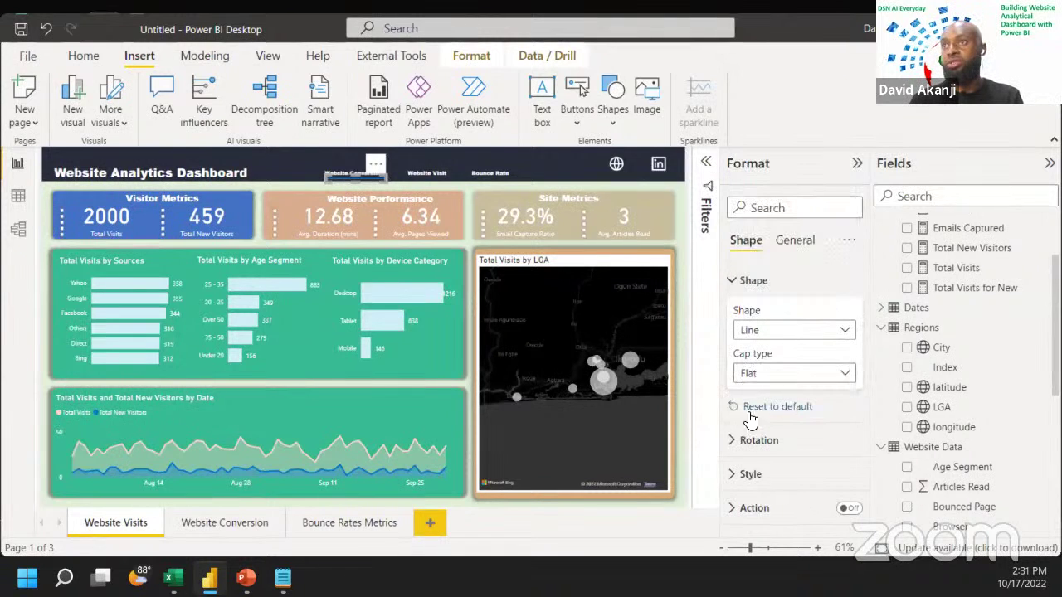
pyautogui.click(747, 474)
pyautogui.scroll(-2, 772, 452)
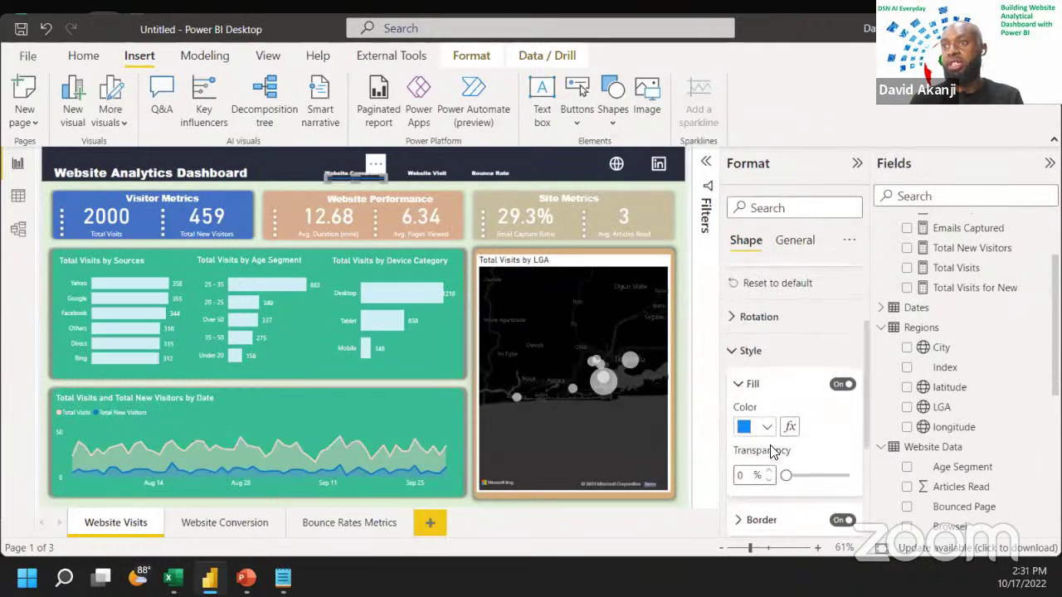
pyautogui.click(776, 430)
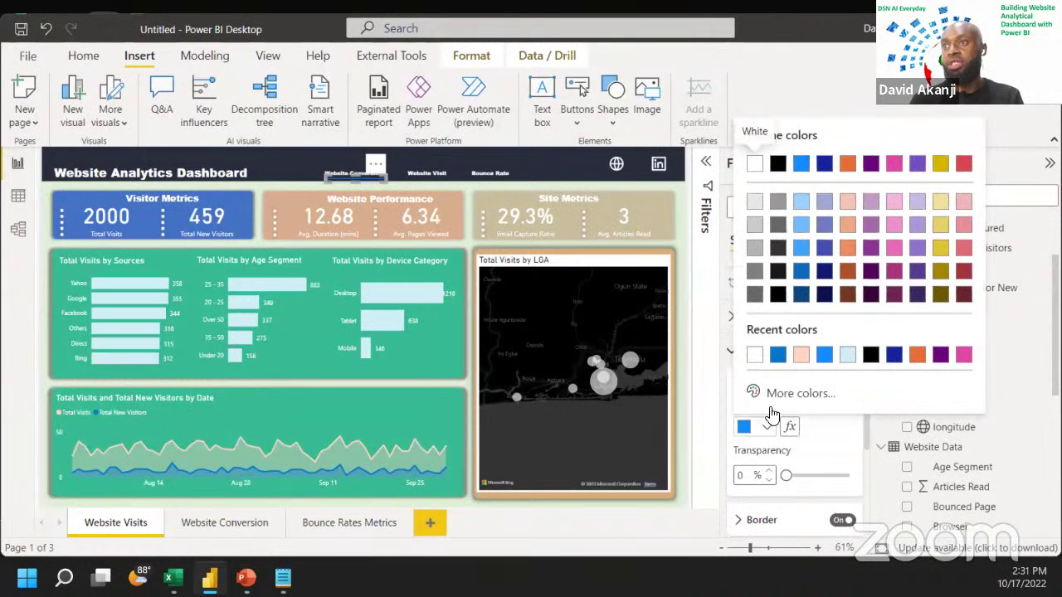
pyautogui.click(753, 357)
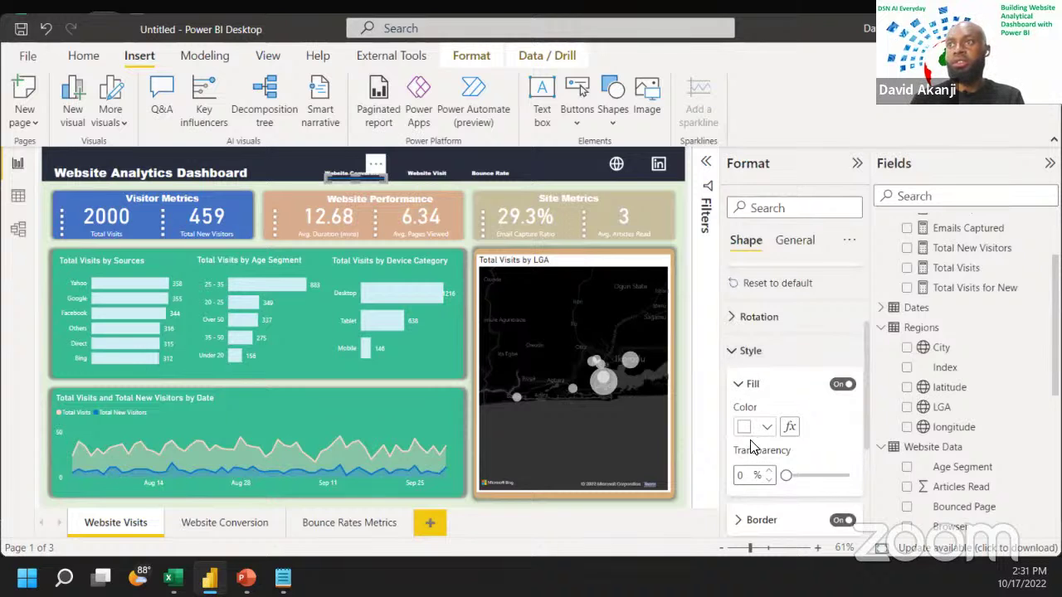
# Step: Set the border color of the line under Website Conversions to white
pyautogui.scroll(-3, 751, 453)
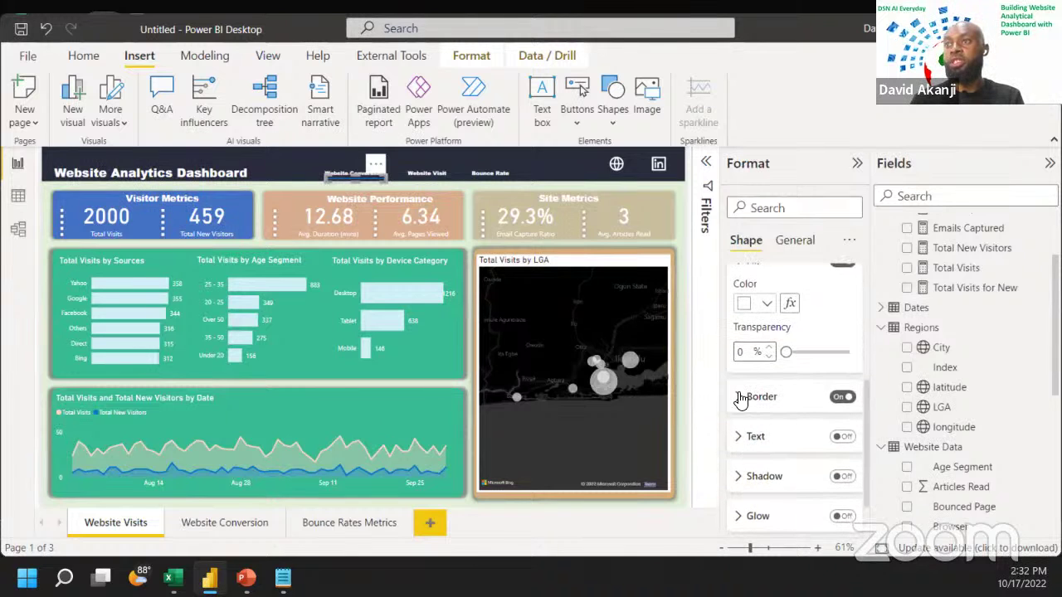
pyautogui.click(749, 397)
pyautogui.click(760, 440)
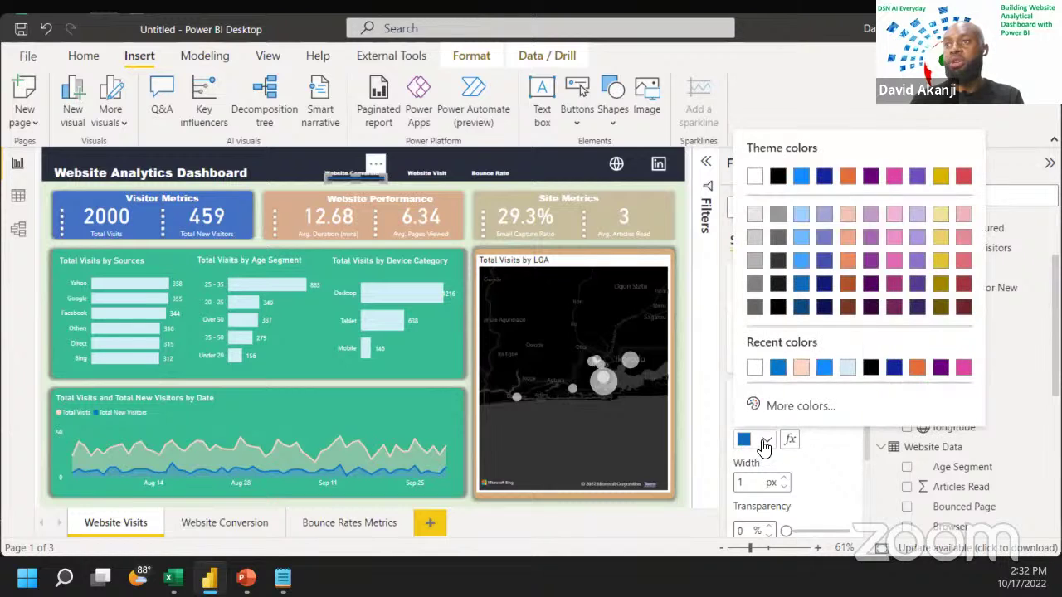
pyautogui.click(753, 369)
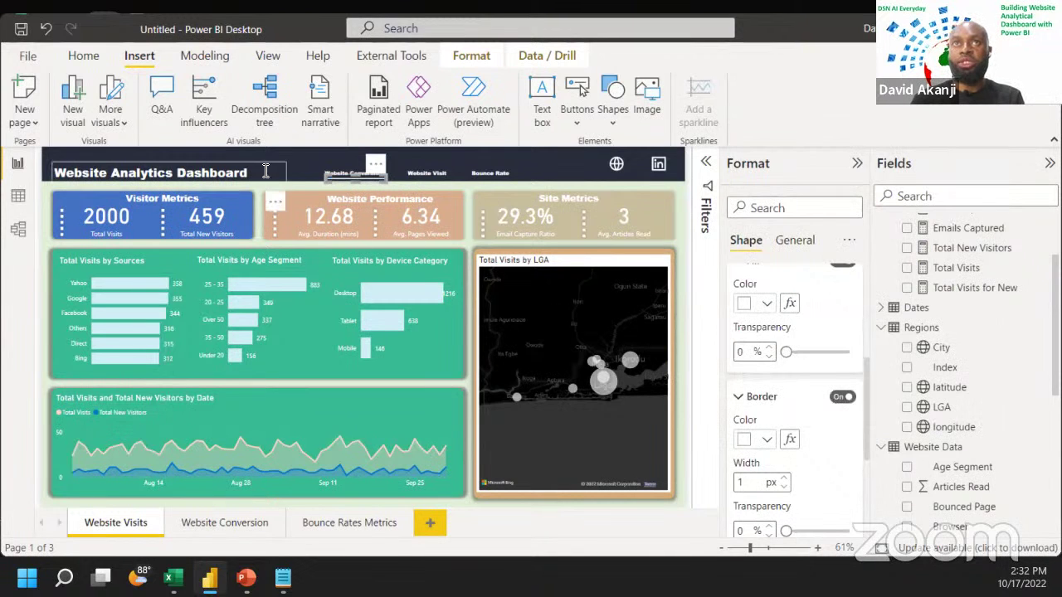
pyautogui.click(322, 174)
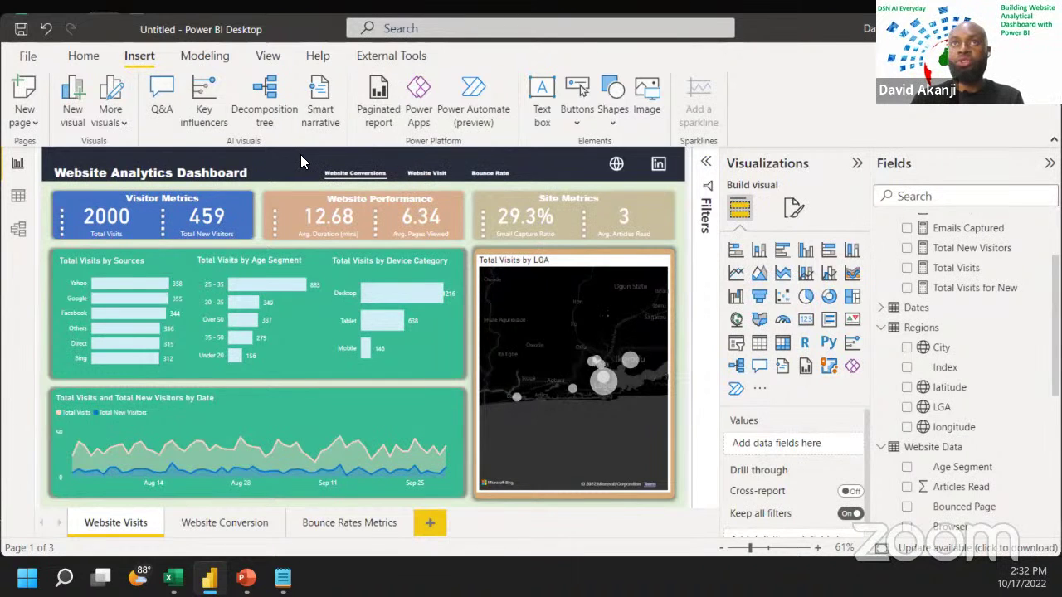
# Step: Select and copy the dashboard title, the three navigation labels and the underline in the Website Visits page header
pyautogui.moveTo(300, 154); pyautogui.dragTo(551, 192)
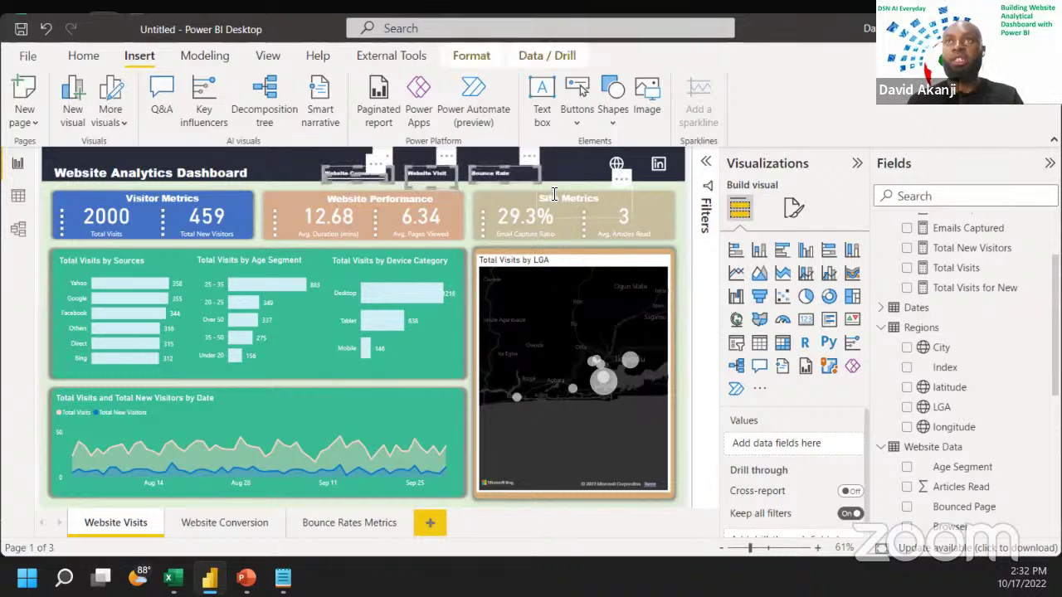
pyautogui.click(202, 521)
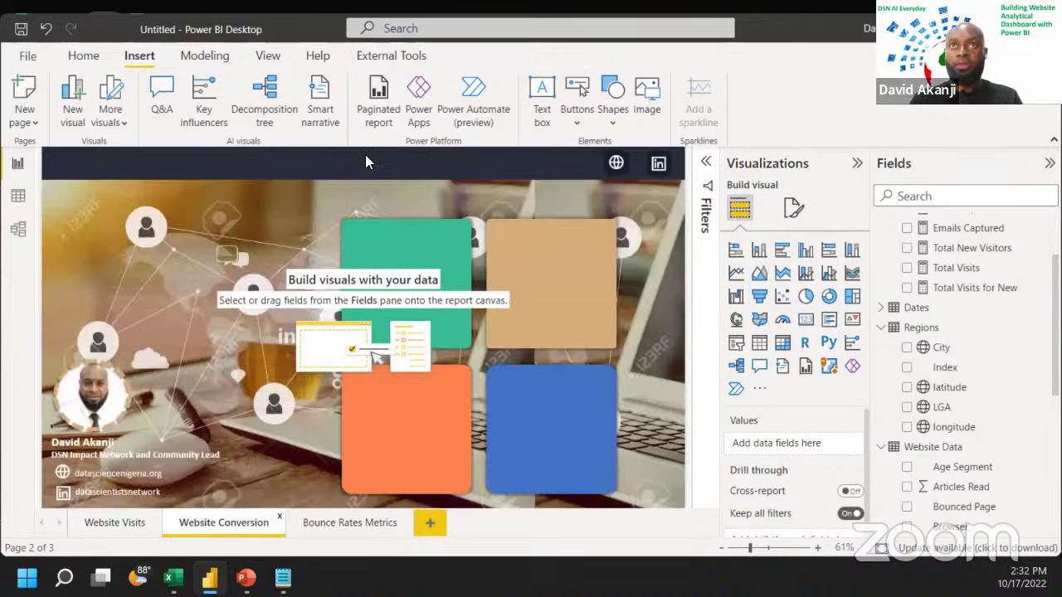
pyautogui.click(106, 523)
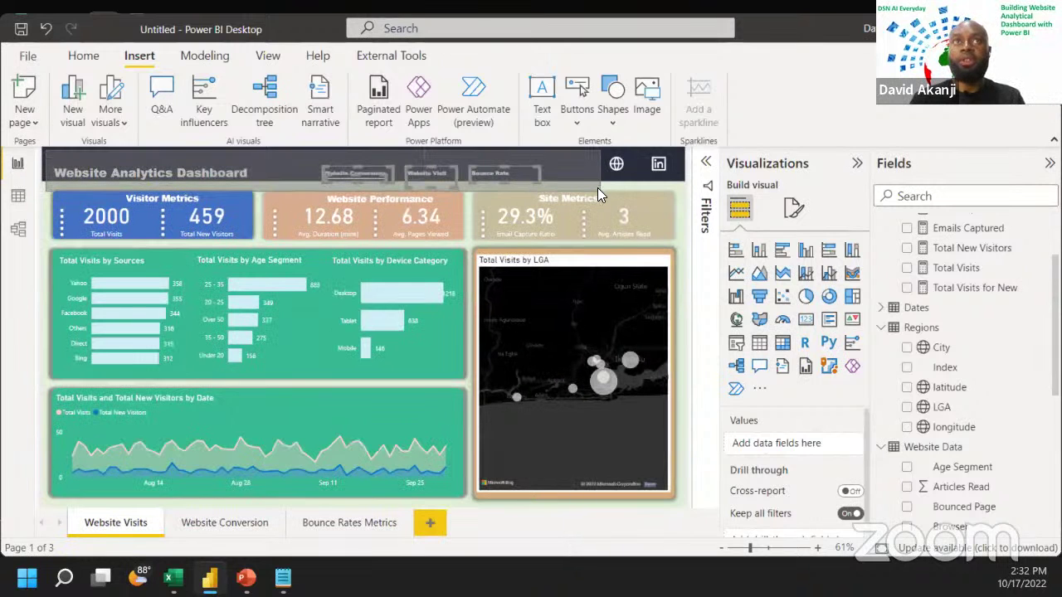
pyautogui.click(604, 188)
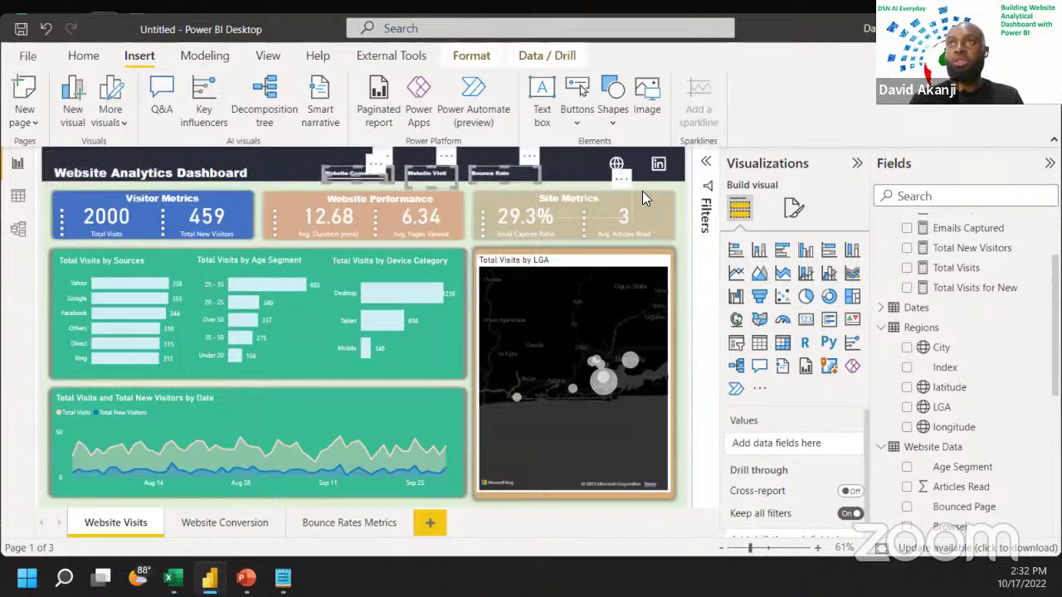
pyautogui.click(675, 201)
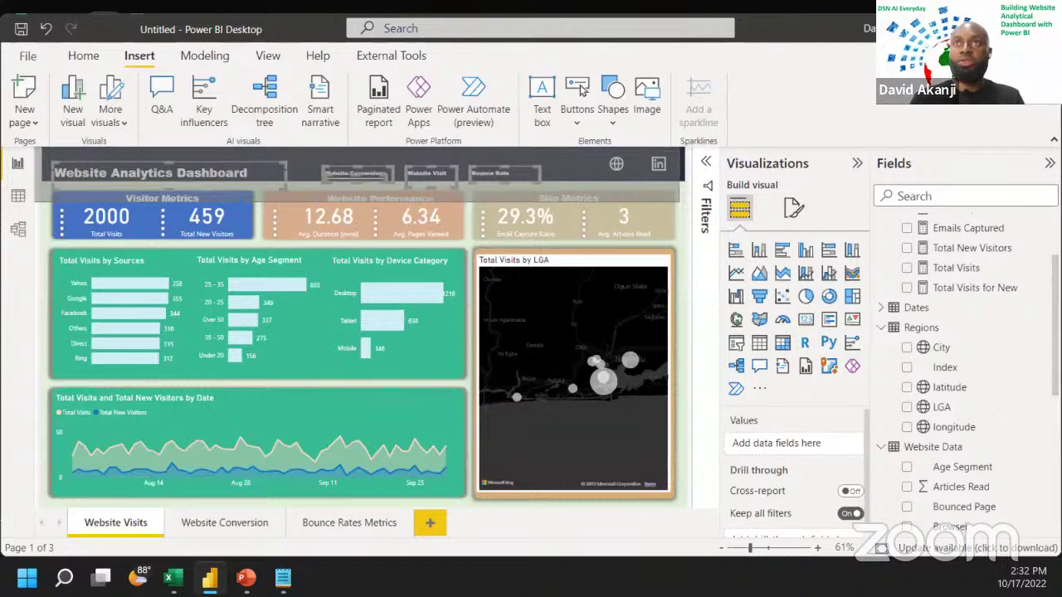
pyautogui.moveTo(35, 148); pyautogui.dragTo(33, 148)
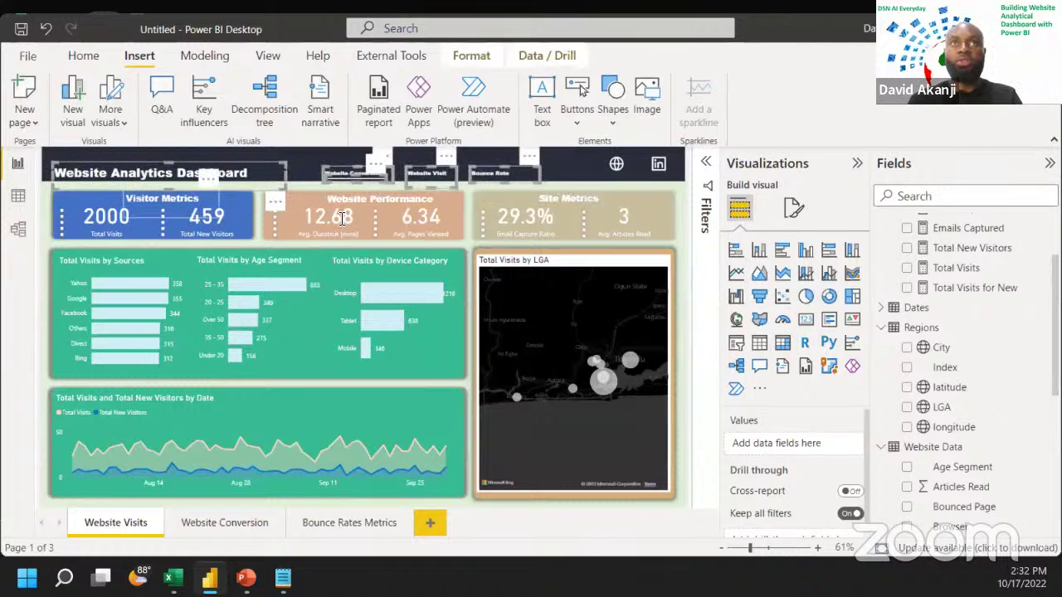
# Step: Paste the copied header elements onto the Website Conversion page and the Bounce Rates Metrics page
pyautogui.click(216, 522)
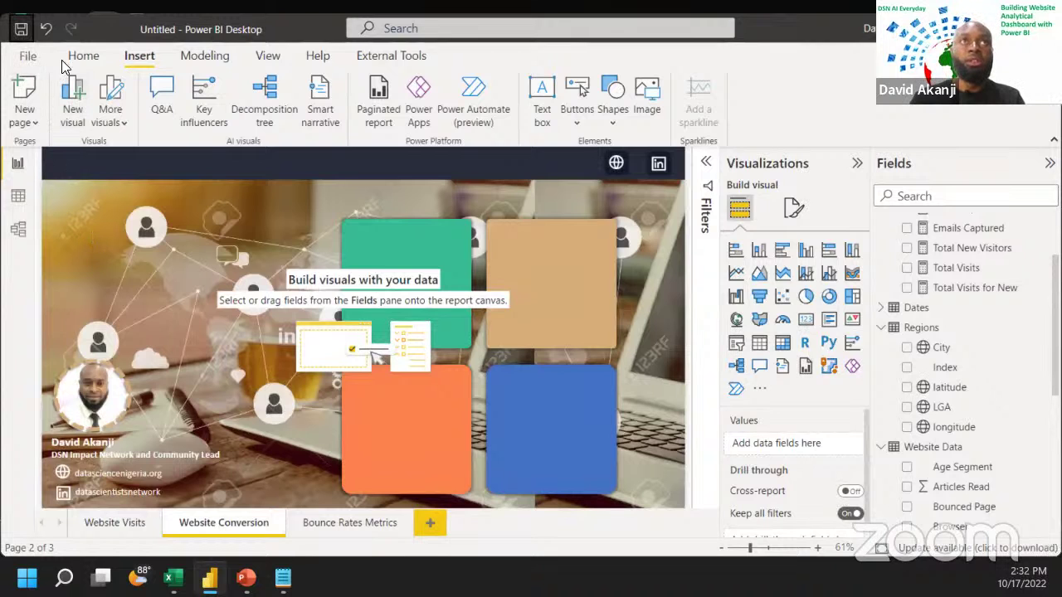
pyautogui.click(83, 55)
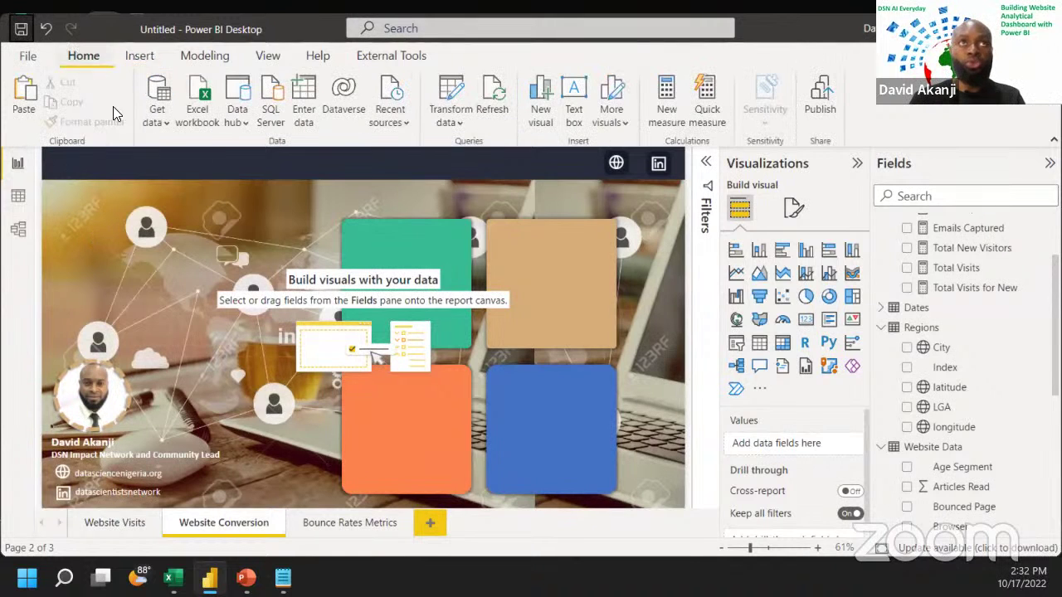
pyautogui.click(24, 96)
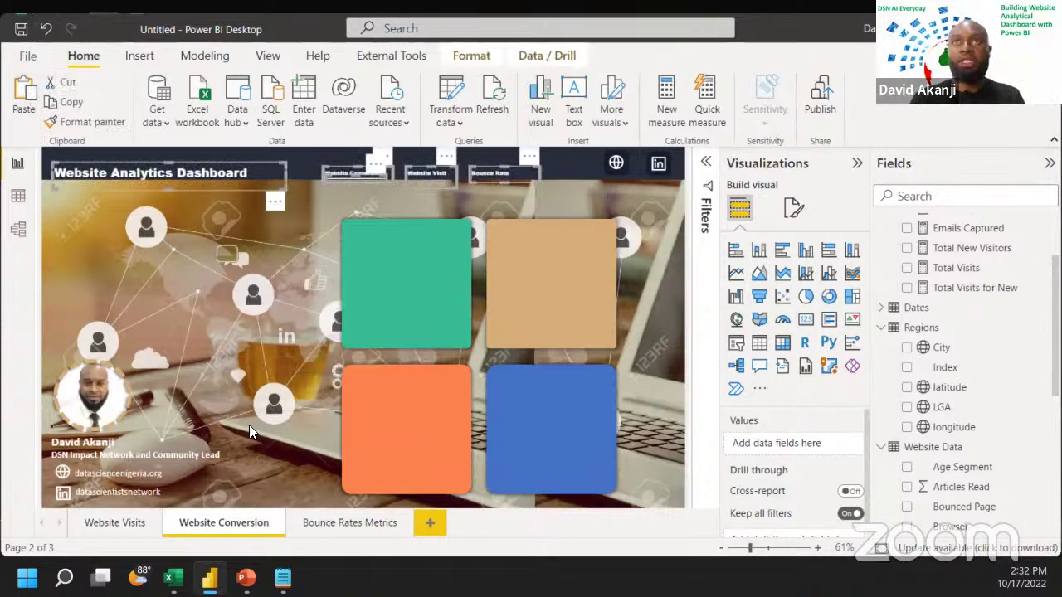
pyautogui.click(323, 523)
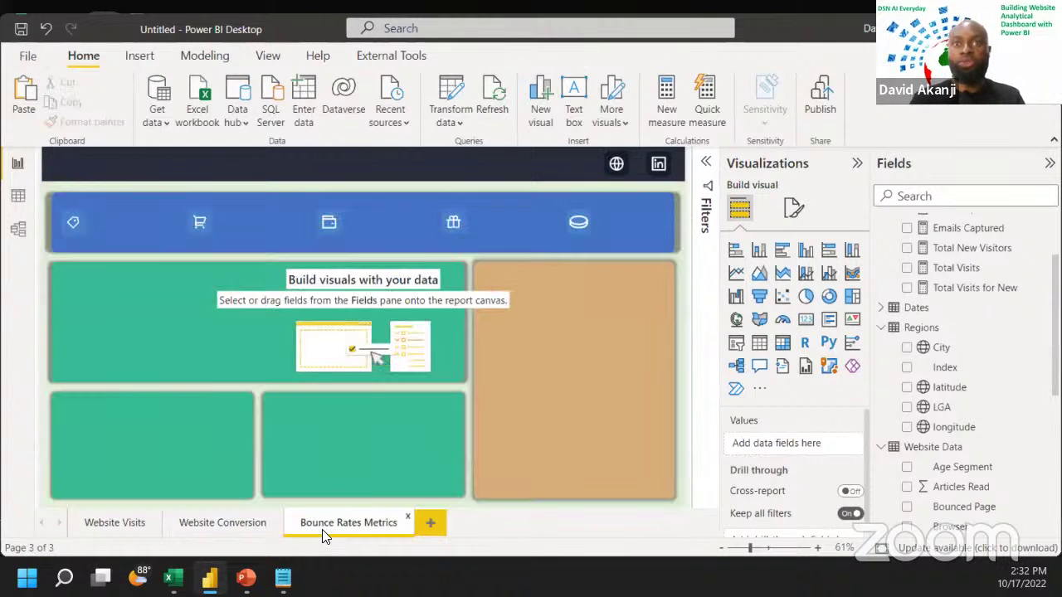
pyautogui.click(25, 95)
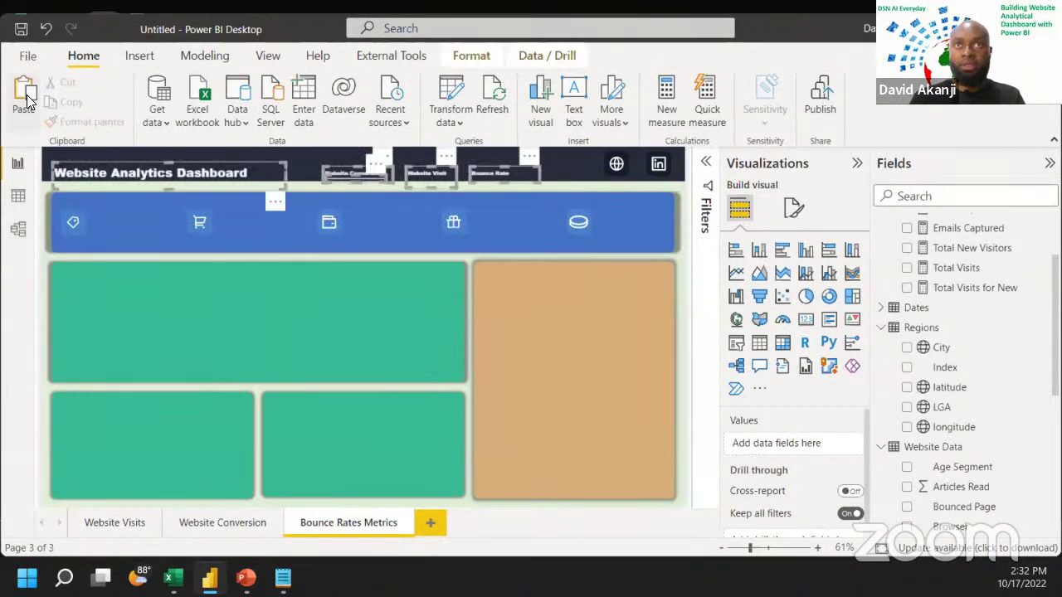
# Step: Move the underline on the Bounce Rates Metrics page beneath the Bounce Rate label and shorten it to the label's width
pyautogui.click(309, 190)
pyautogui.click(334, 181)
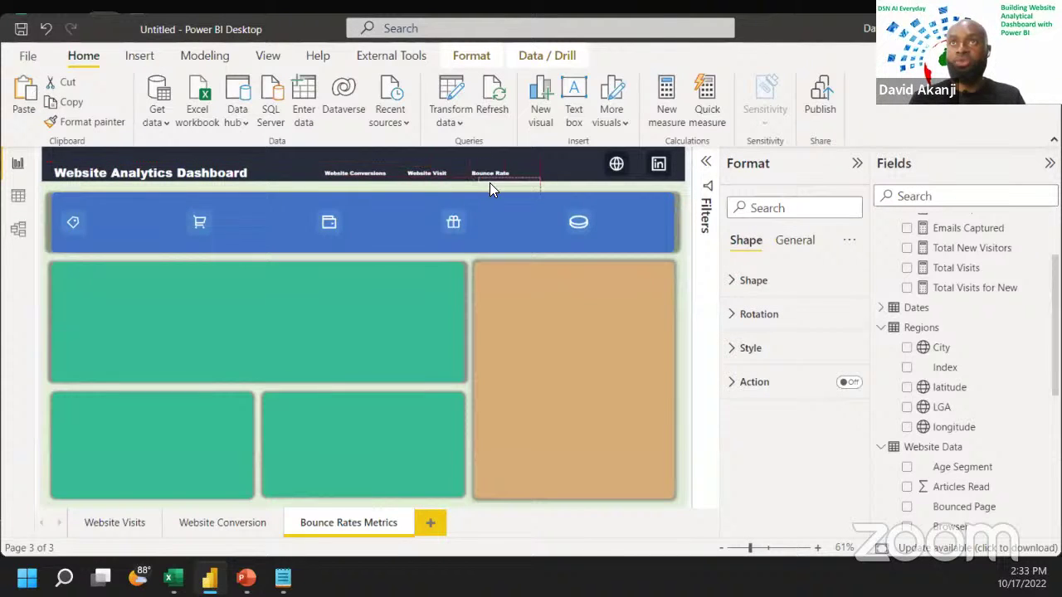
pyautogui.moveTo(490, 183); pyautogui.dragTo(488, 178)
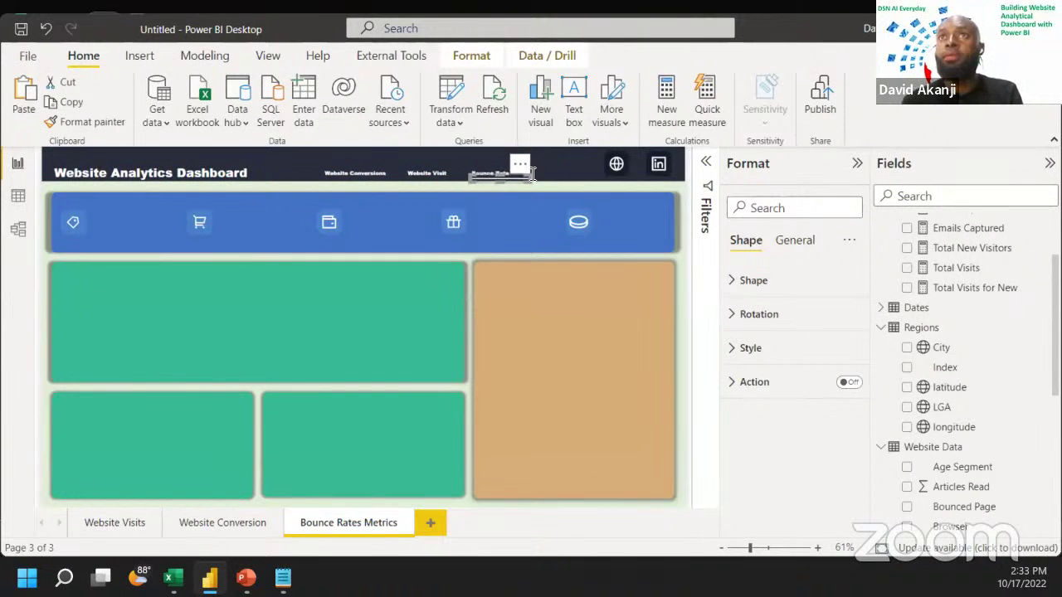
pyautogui.moveTo(533, 180); pyautogui.dragTo(510, 180)
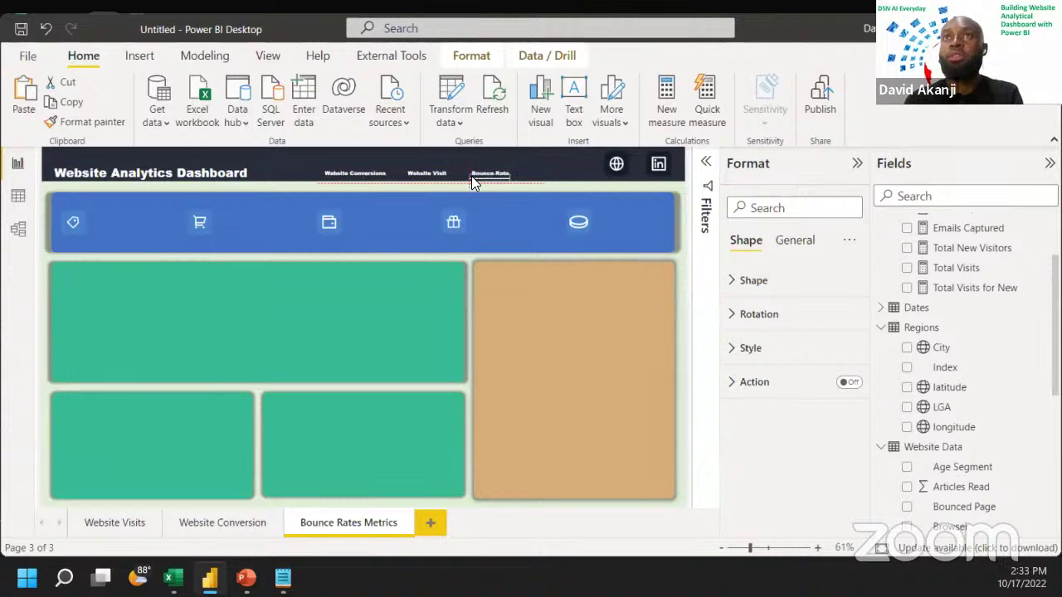
# Step: On the Website Conversion page, move the underline beneath the Website Visit label and fit it to the label's width
pyautogui.click(214, 525)
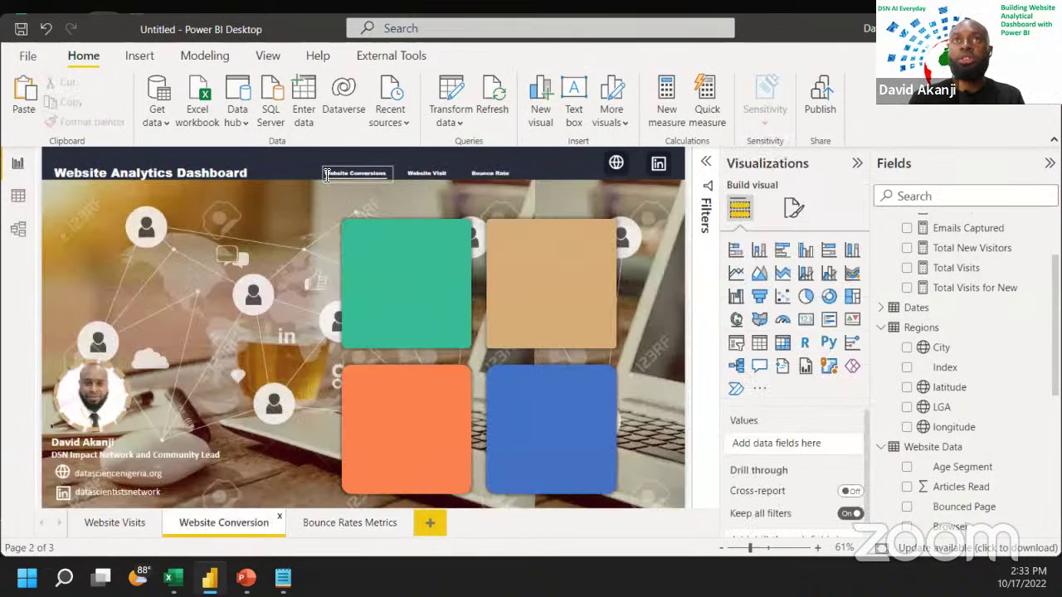
pyautogui.click(337, 178)
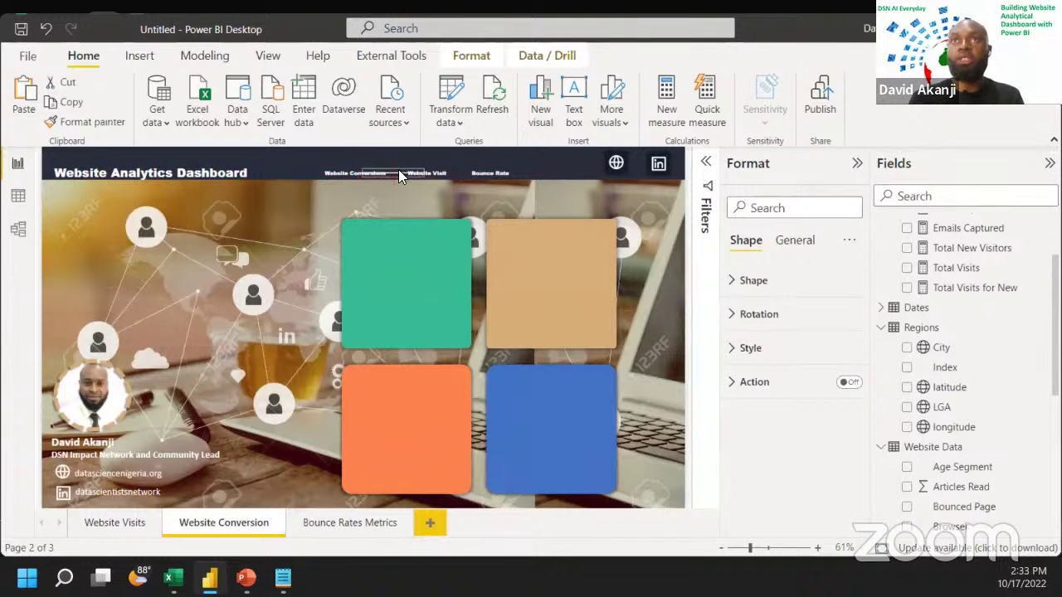
pyautogui.moveTo(408, 177); pyautogui.dragTo(456, 181)
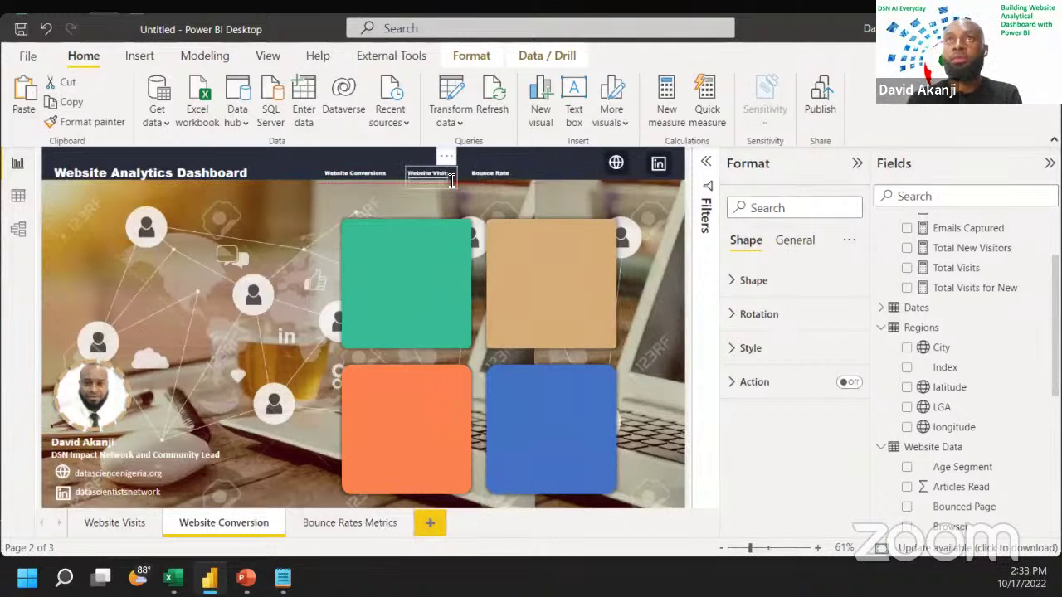
pyautogui.click(407, 204)
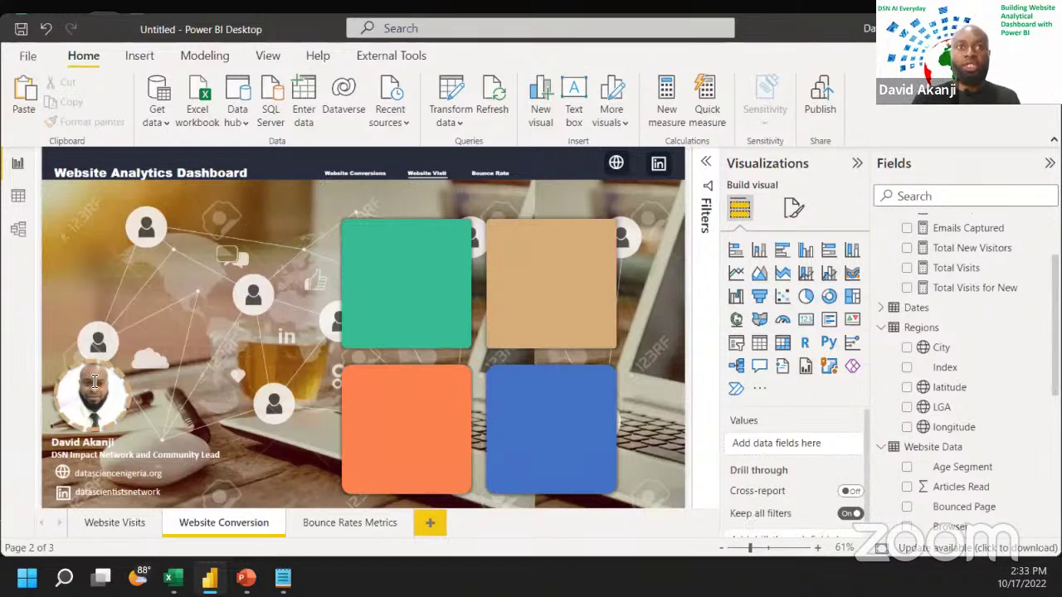
# Step: Insert a blank button on the Website Visits page and fit it over the Website Conversions label in the header
pyautogui.click(114, 523)
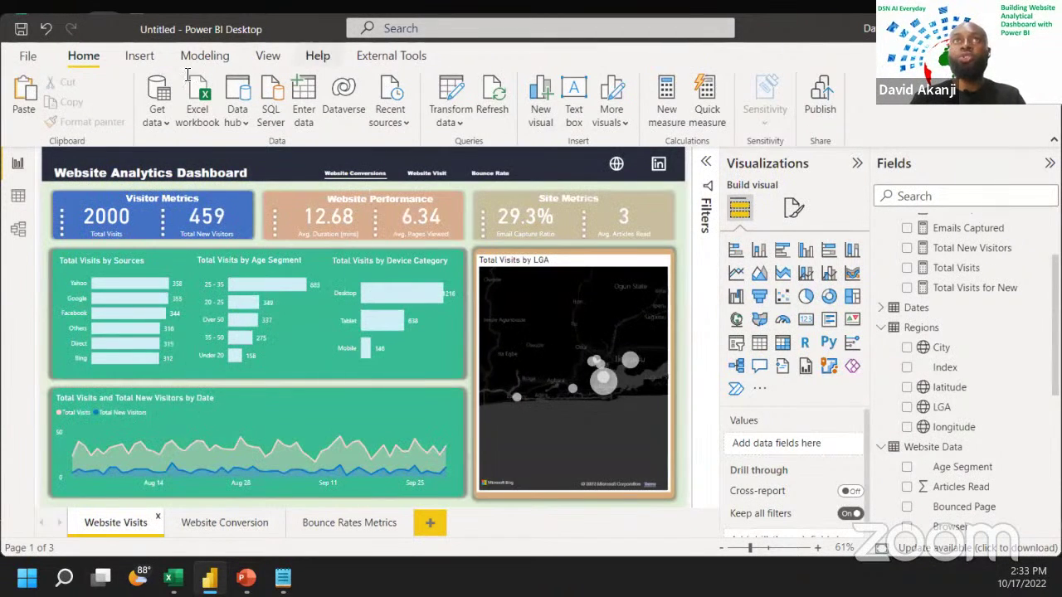
pyautogui.click(149, 57)
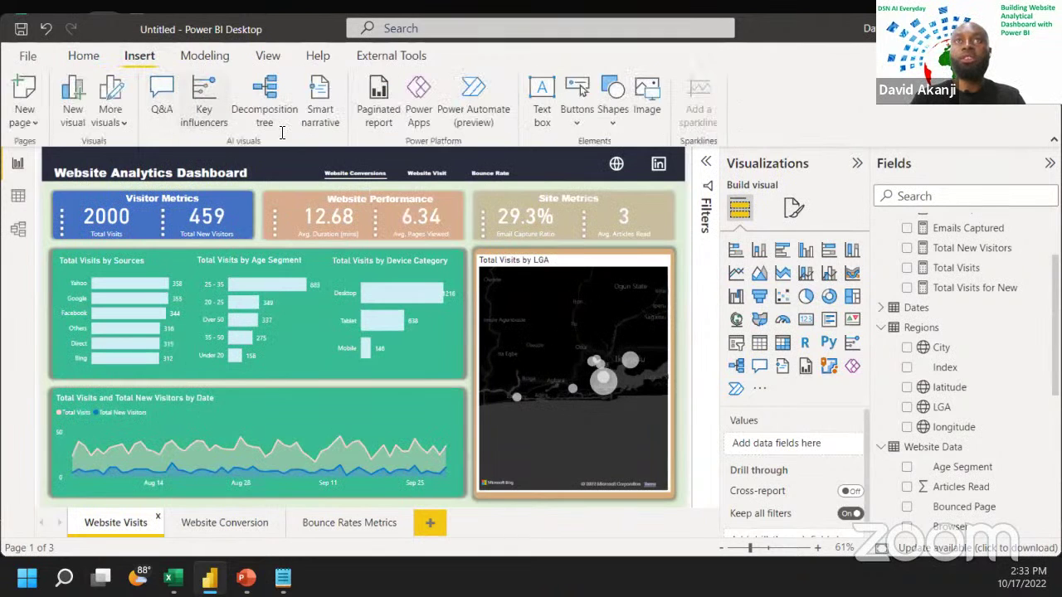
pyautogui.click(576, 95)
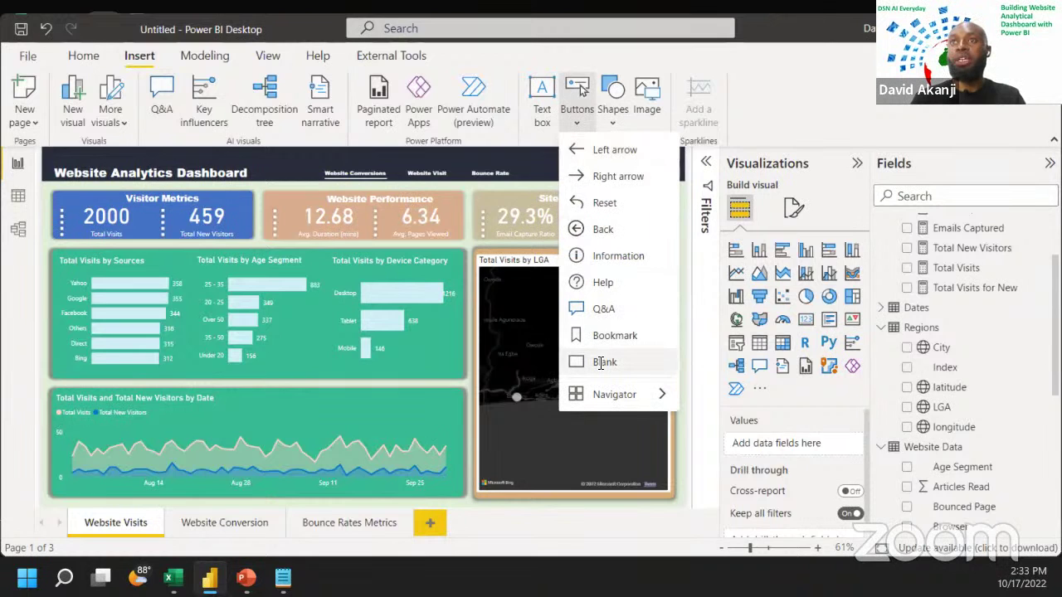
pyautogui.click(601, 362)
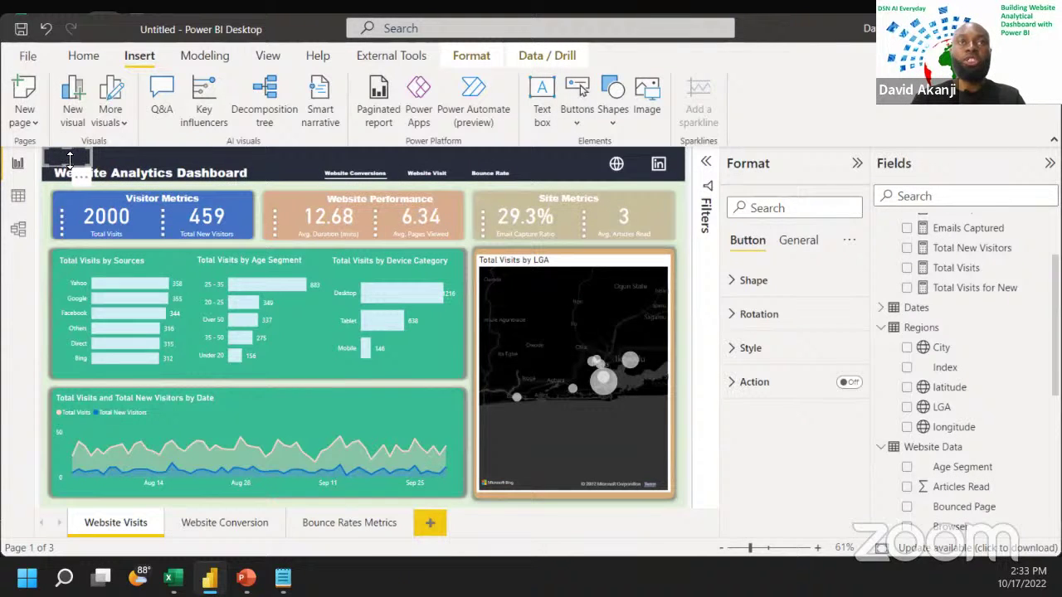
pyautogui.moveTo(85, 179); pyautogui.dragTo(385, 176)
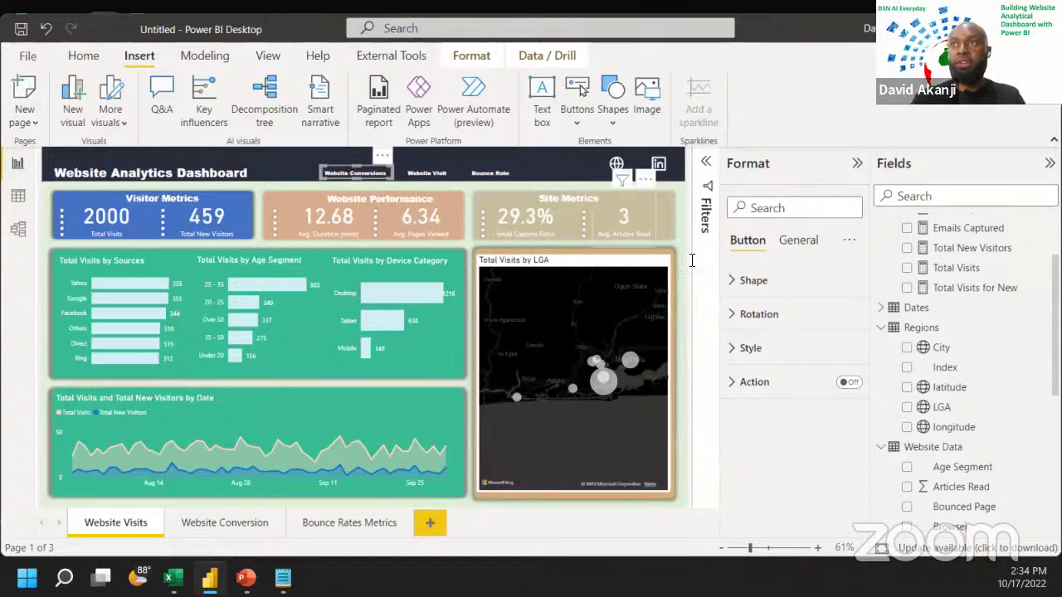
# Step: Turn off the border of the button over the Website Conversions label and make the button slightly taller
pyautogui.click(738, 349)
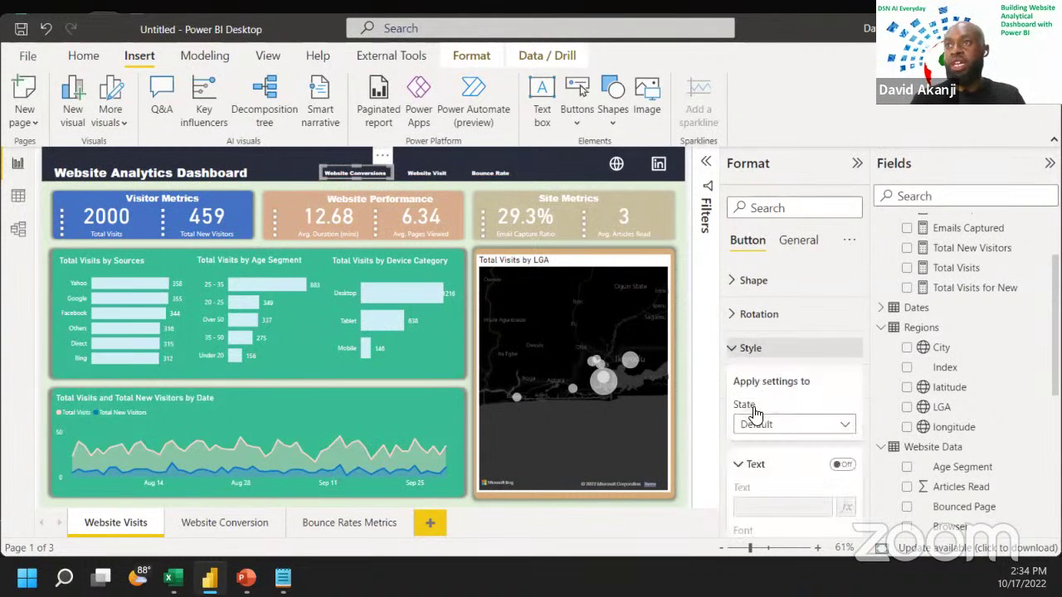
pyautogui.scroll(-4, 768, 440)
pyautogui.scroll(5, 769, 438)
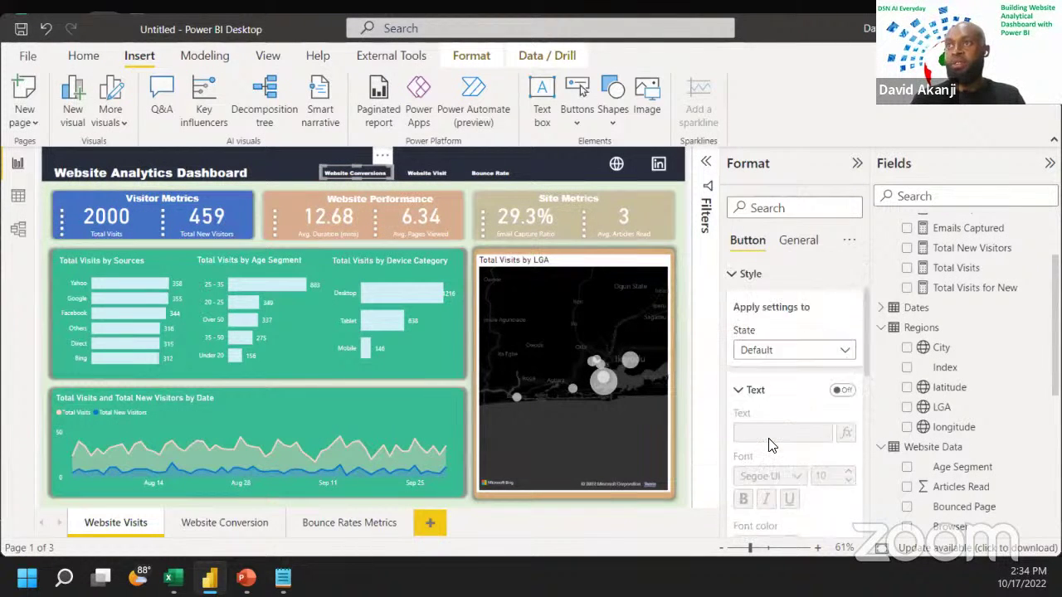
pyautogui.click(797, 240)
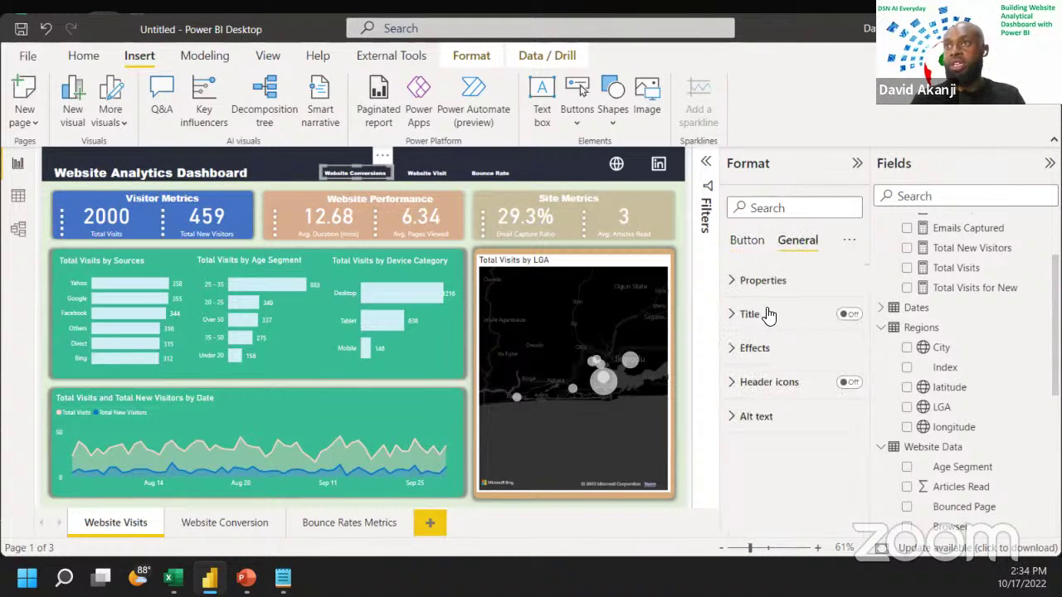
pyautogui.click(752, 348)
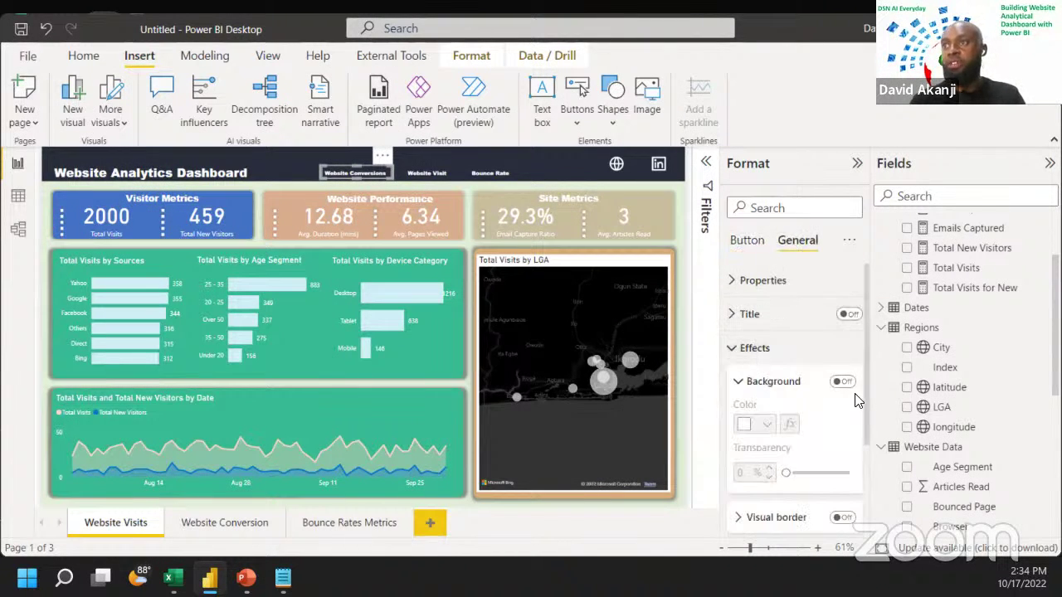
pyautogui.scroll(-2, 853, 400)
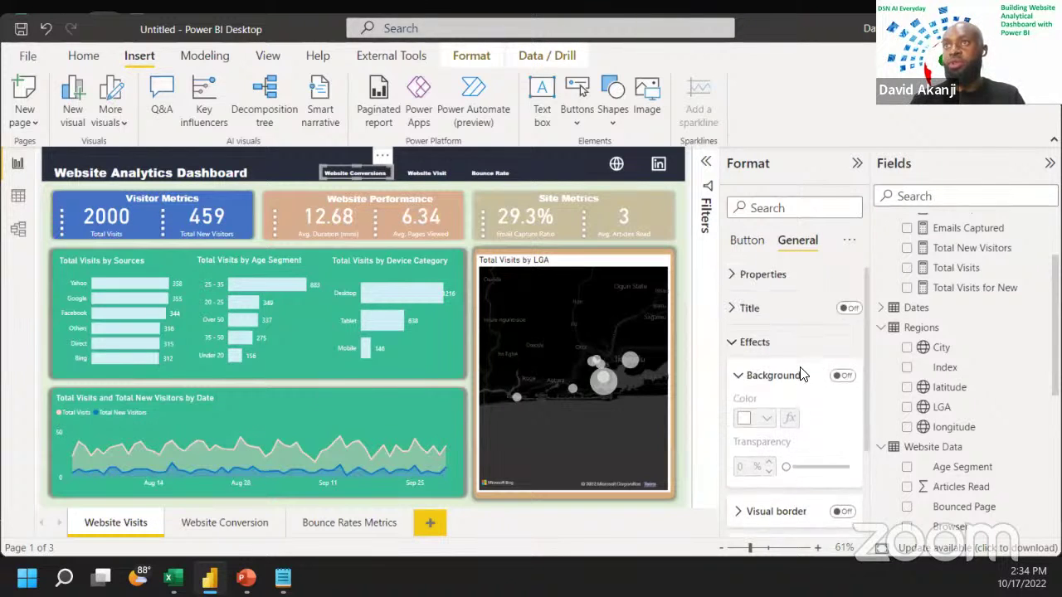
pyautogui.scroll(2, 802, 375)
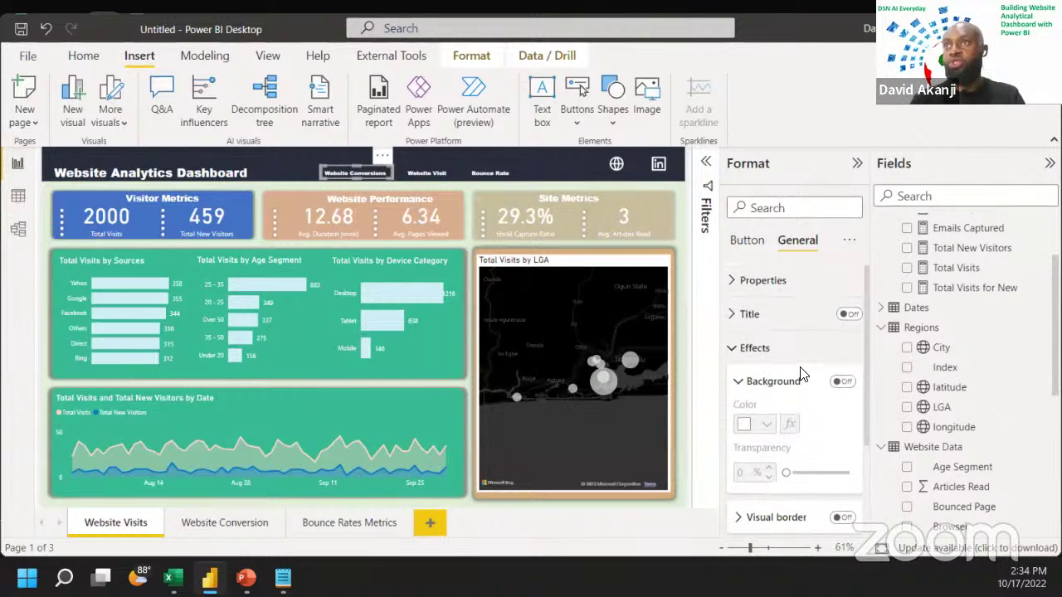
pyautogui.click(747, 238)
pyautogui.scroll(-5, 740, 315)
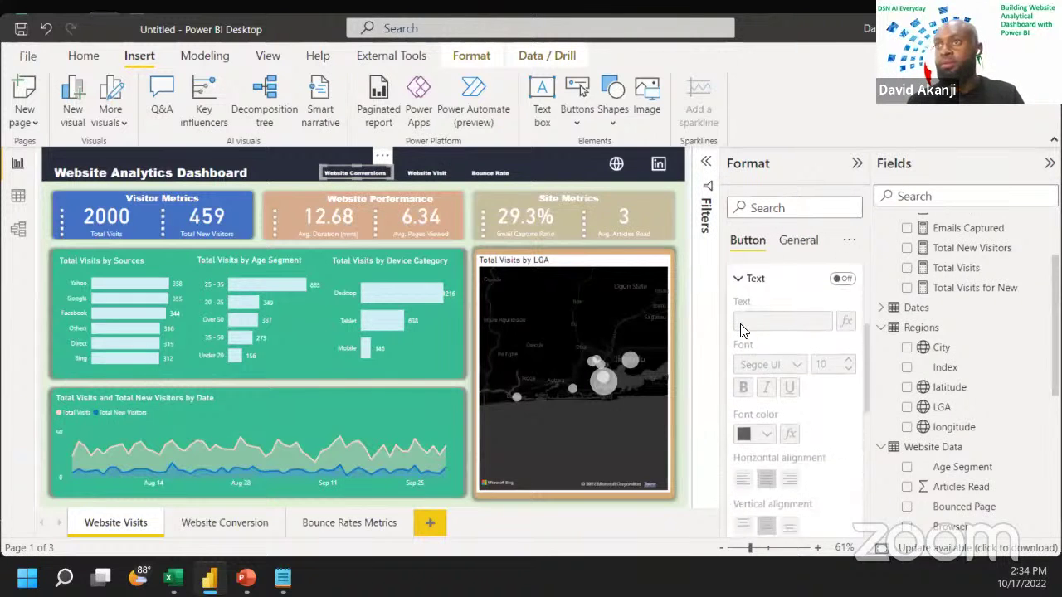
pyautogui.scroll(-2, 744, 332)
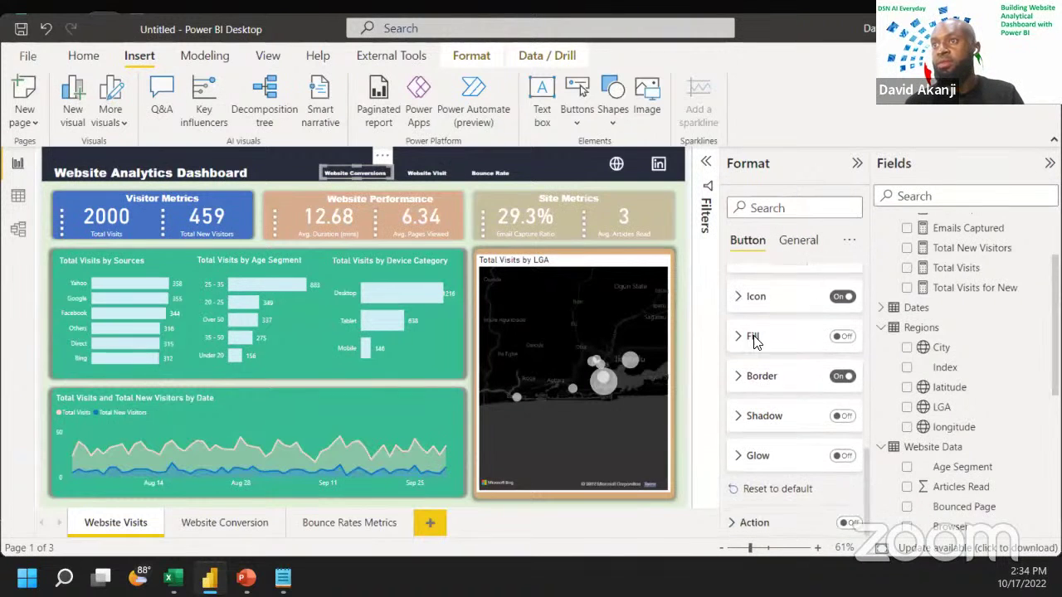
pyautogui.click(843, 374)
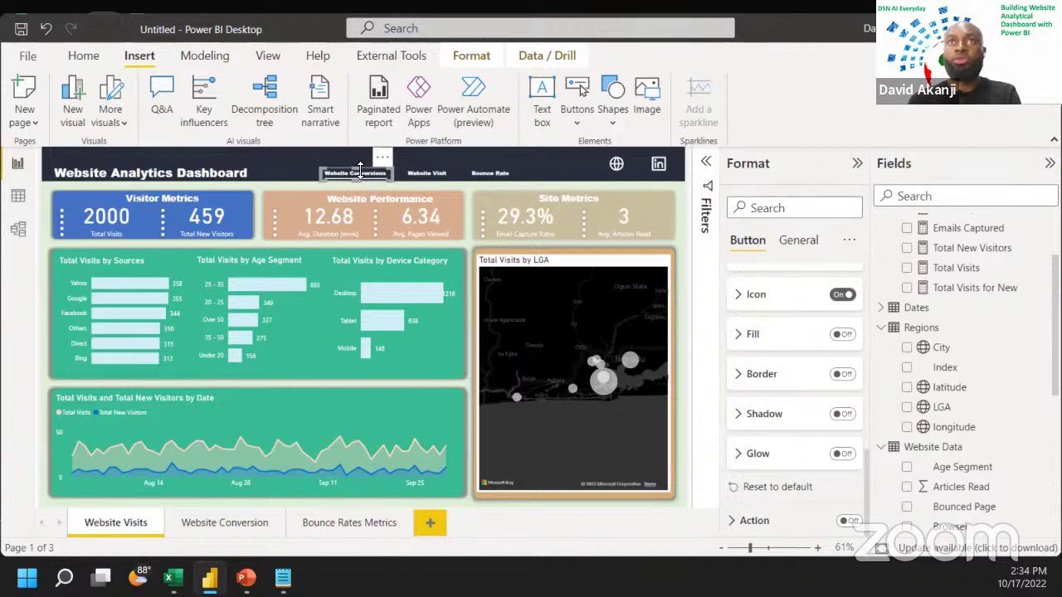
pyautogui.moveTo(359, 170)
pyautogui.mouseDown()
pyautogui.moveTo(357, 155)
pyautogui.moveTo(358, 165)
pyautogui.mouseUp()
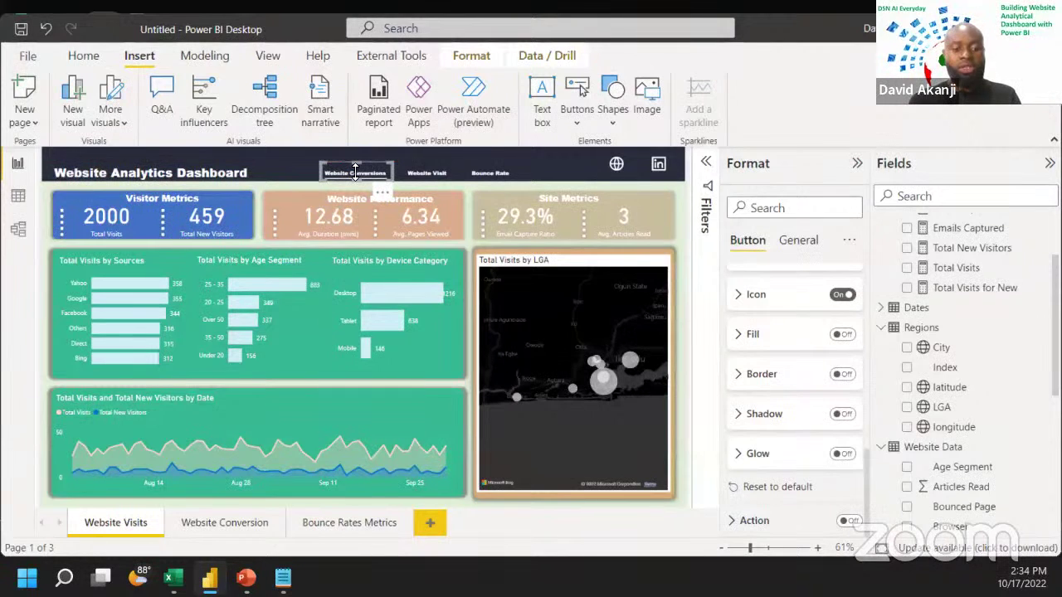
# Step: Duplicate the borderless button, place the copy over the Website Visit label and narrow it to the label's width
pyautogui.moveTo(355, 172); pyautogui.dragTo(363, 181)
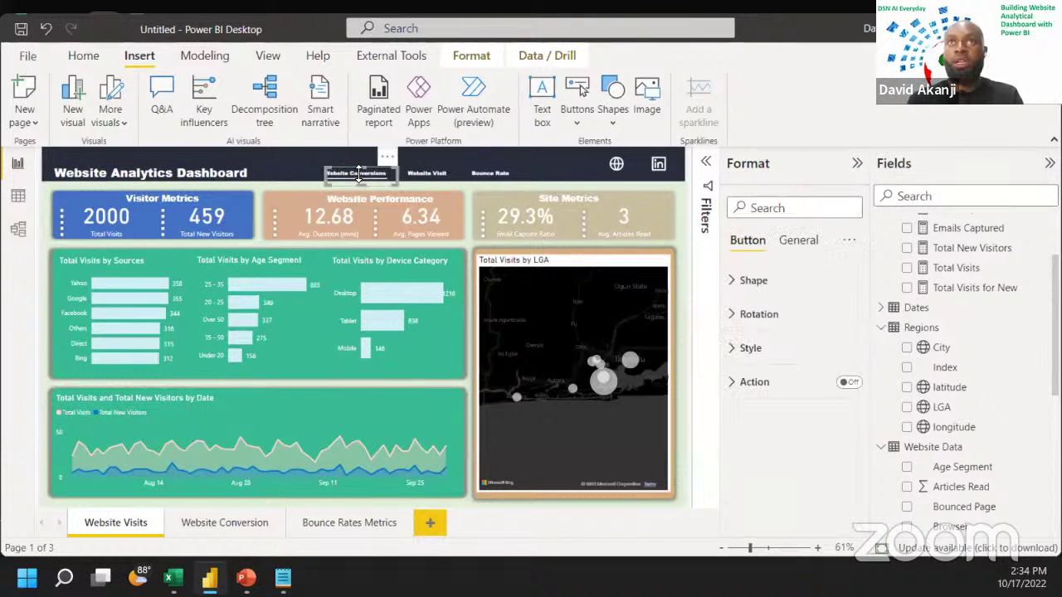
pyautogui.click(428, 174)
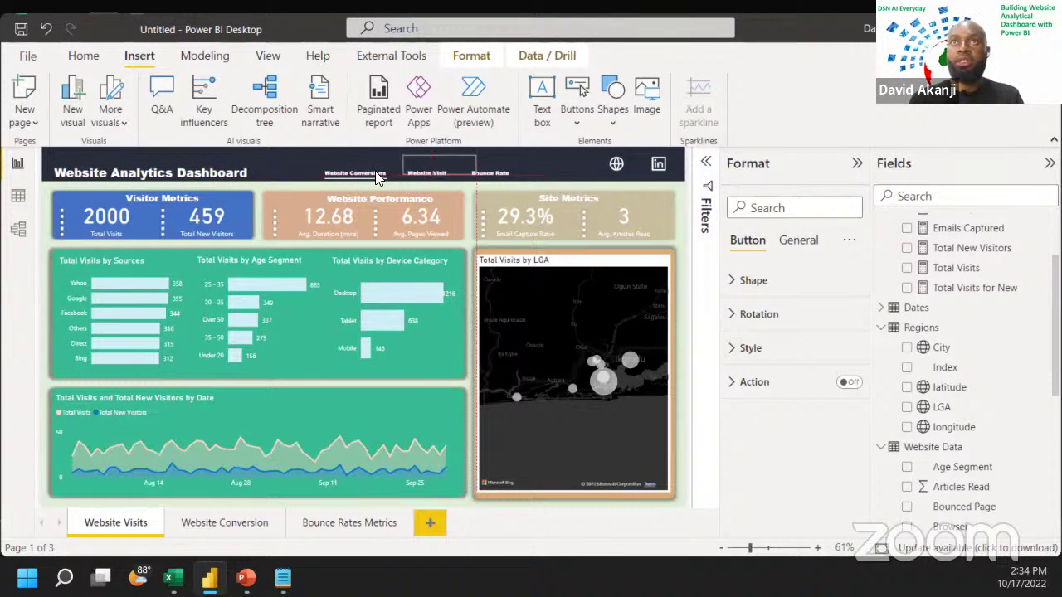
pyautogui.click(410, 173)
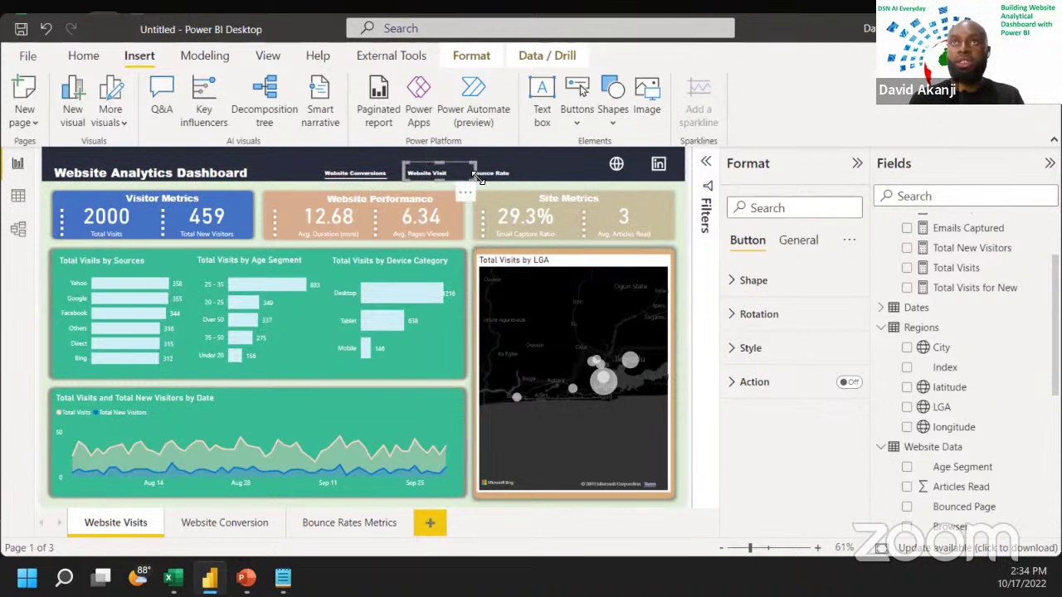
pyautogui.moveTo(475, 180); pyautogui.dragTo(453, 174)
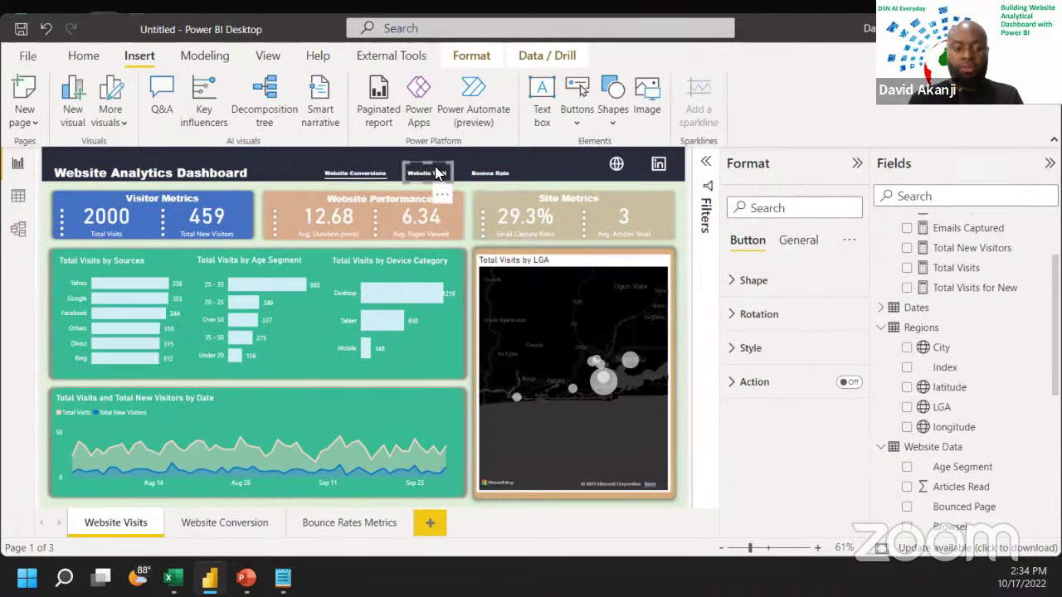
# Step: Duplicate the narrowed button at its full height and place the copy over the Bounce Rate label
pyautogui.moveTo(434, 182); pyautogui.dragTo(435, 182)
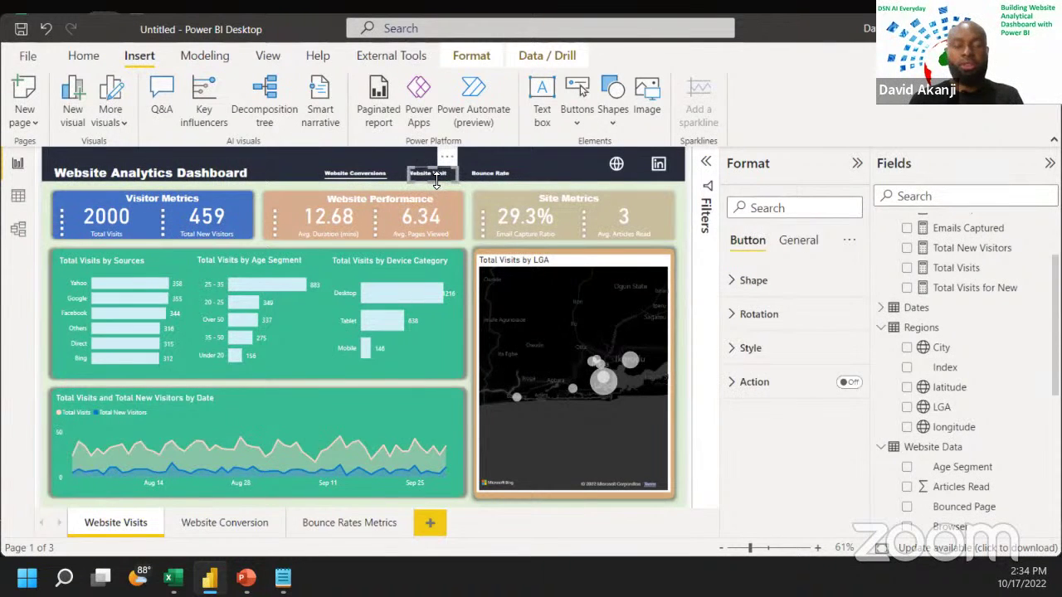
pyautogui.click(45, 29)
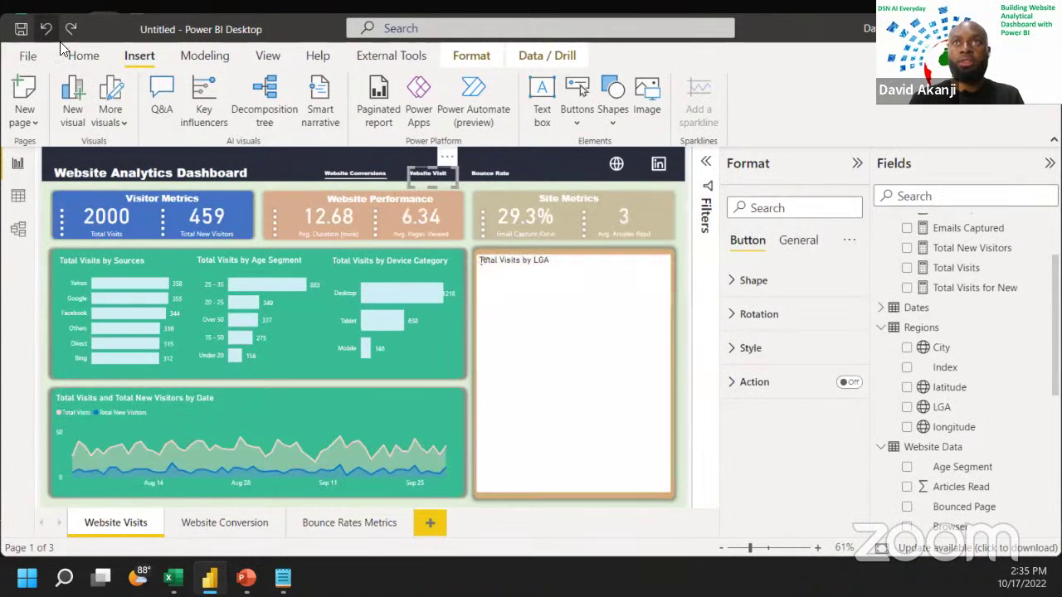
pyautogui.click(477, 178)
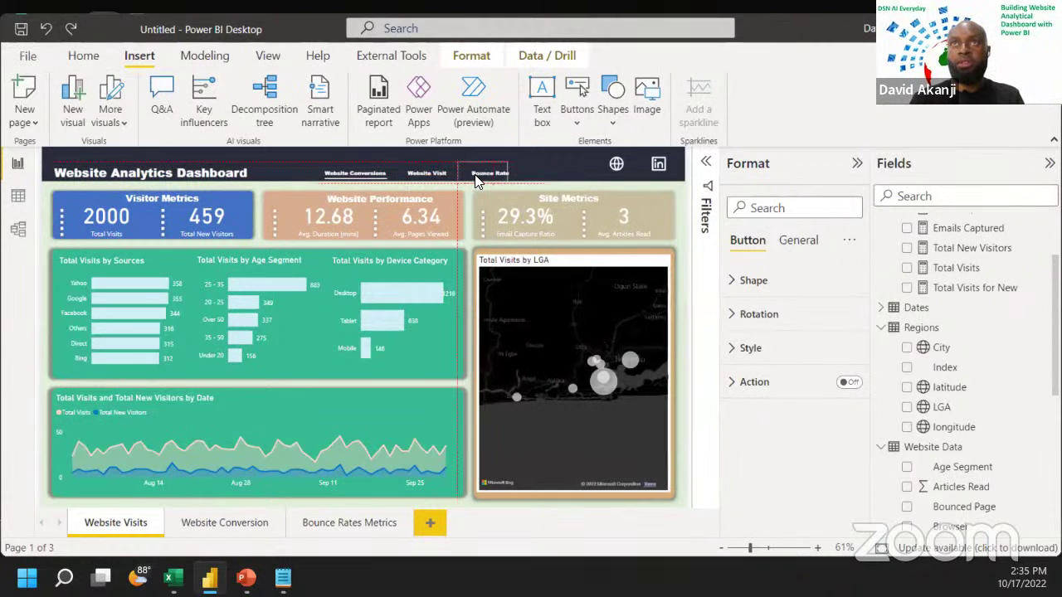
pyautogui.moveTo(477, 180); pyautogui.dragTo(477, 181)
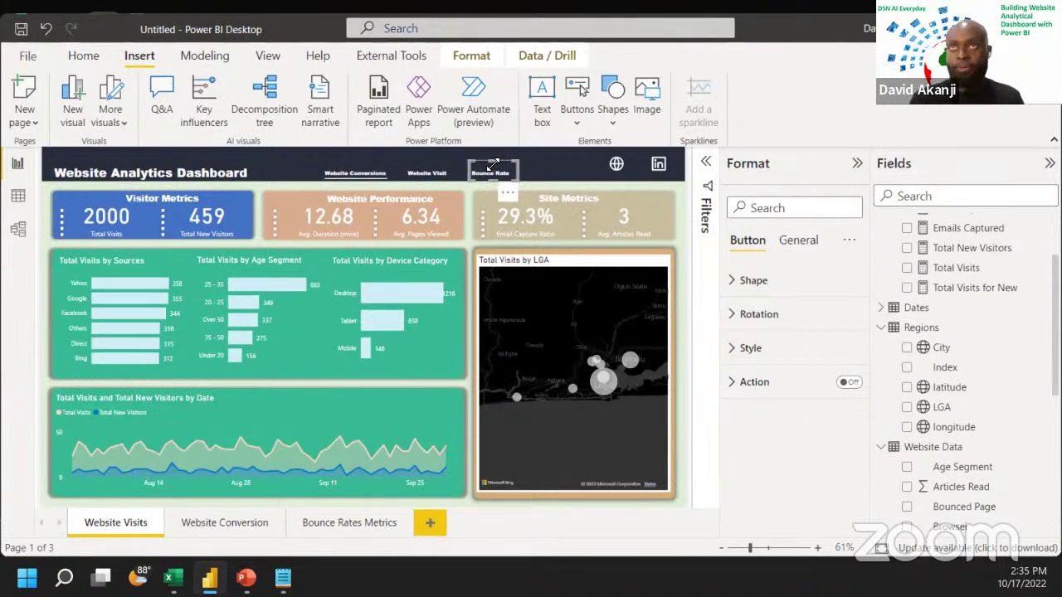
pyautogui.moveTo(493, 165); pyautogui.dragTo(491, 166)
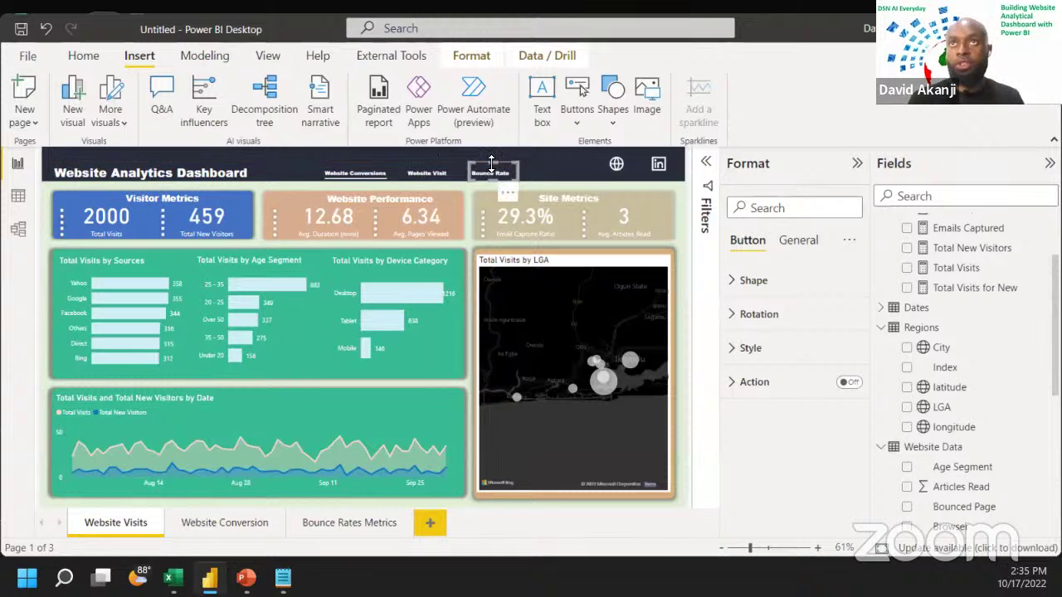
# Step: Select the three blank buttons over the header labels on the Website Visits page and copy them
pyautogui.click(332, 176)
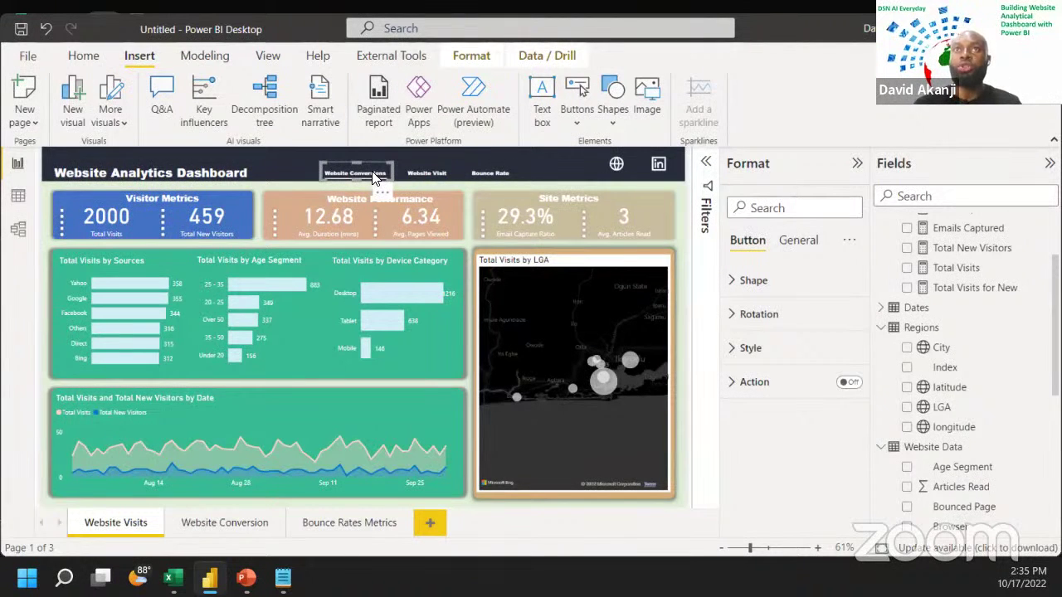
pyautogui.click(419, 176)
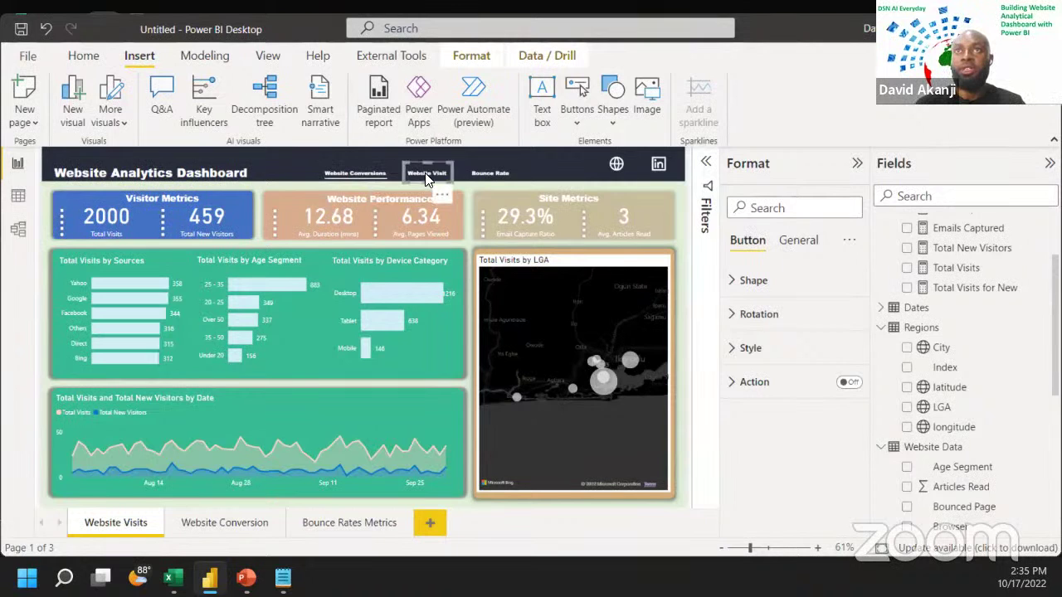
pyautogui.click(490, 175)
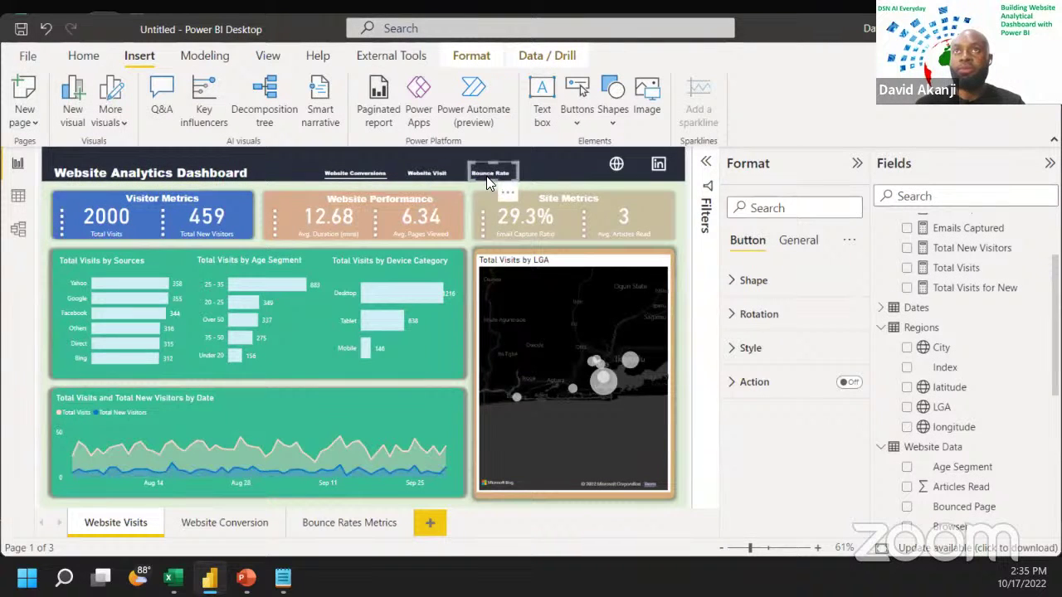
pyautogui.keyDown('ctrl'); pyautogui.click(442, 175); pyautogui.keyUp('ctrl')
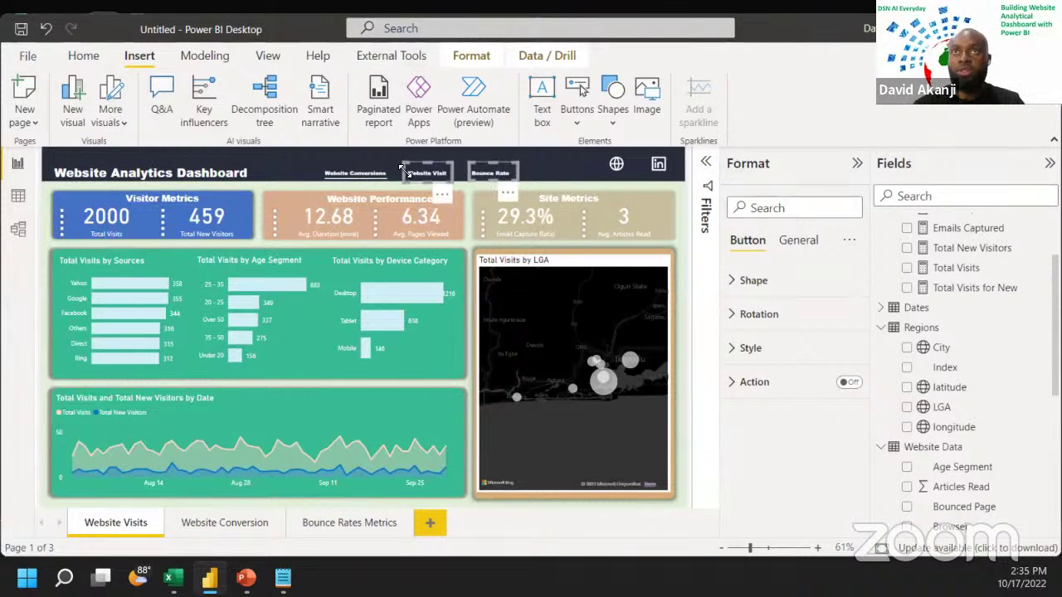
pyautogui.keyDown('ctrl'); pyautogui.click(373, 171); pyautogui.keyUp('ctrl')
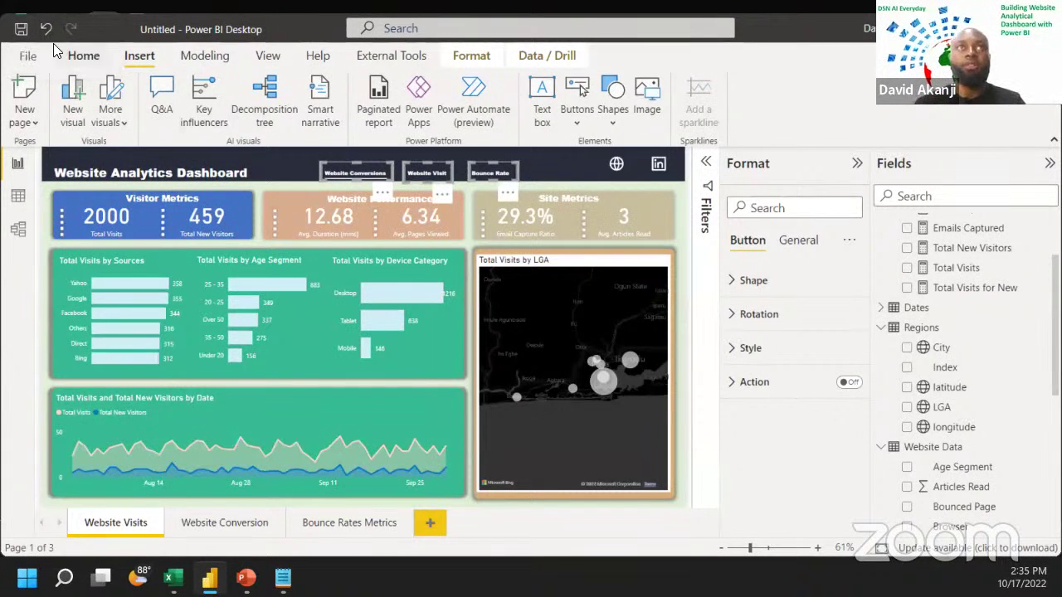
pyautogui.click(77, 56)
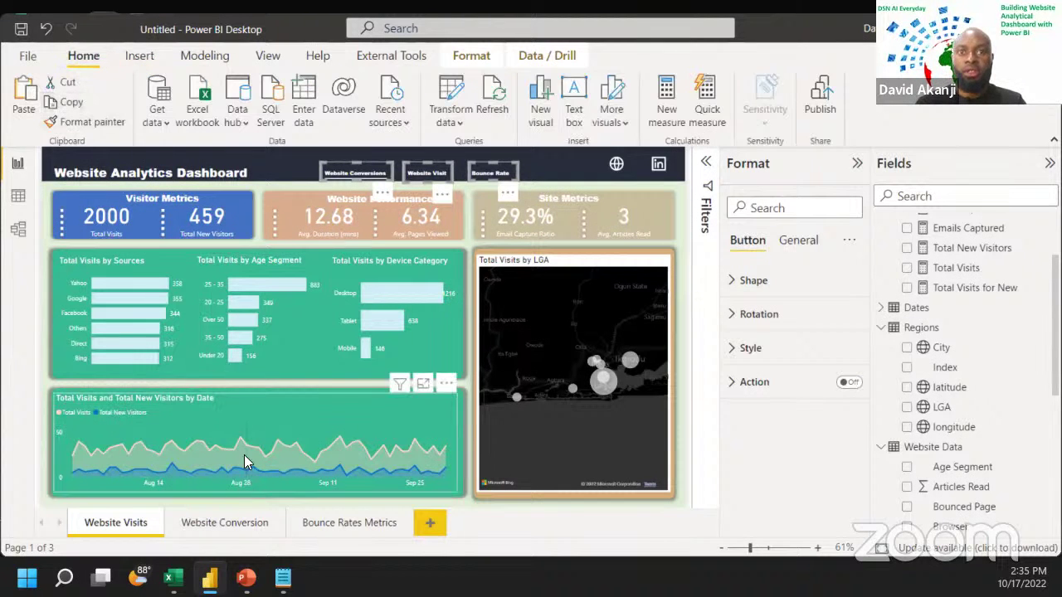
# Step: Paste the three copied buttons onto the Website Conversion and Bounce Rates Metrics pages and return to the Website Visits page
pyautogui.click(228, 524)
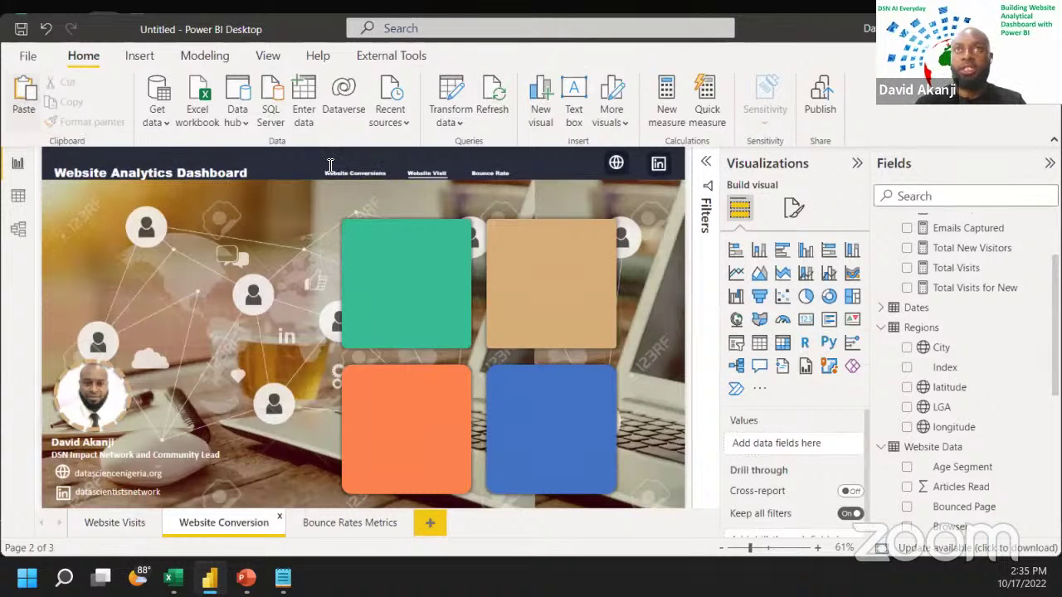
pyautogui.click(443, 178)
pyautogui.keyDown('ctrl'); pyautogui.click(482, 174); pyautogui.keyUp('ctrl')
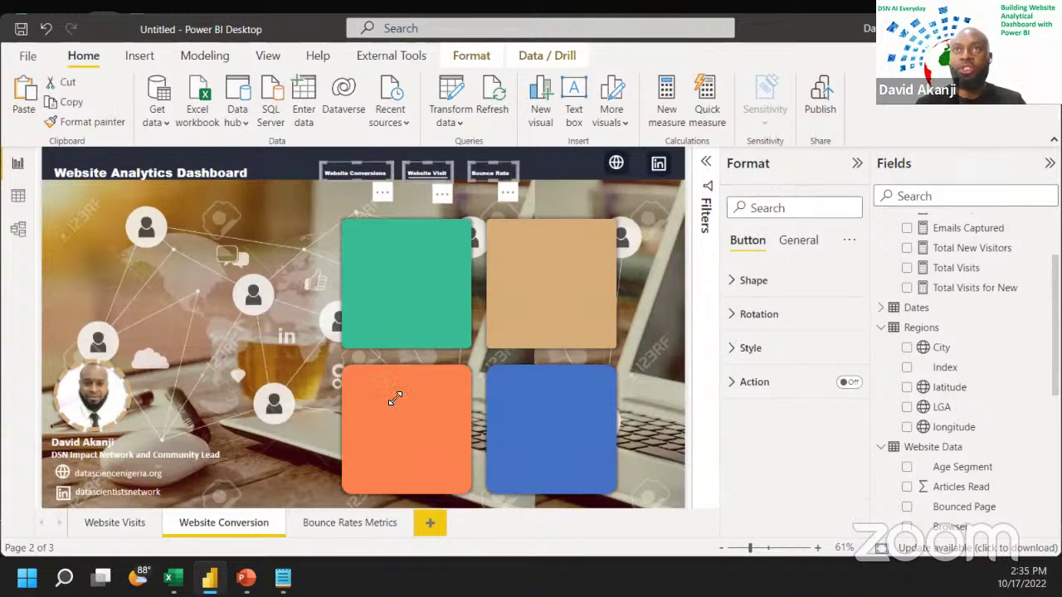
pyautogui.click(342, 523)
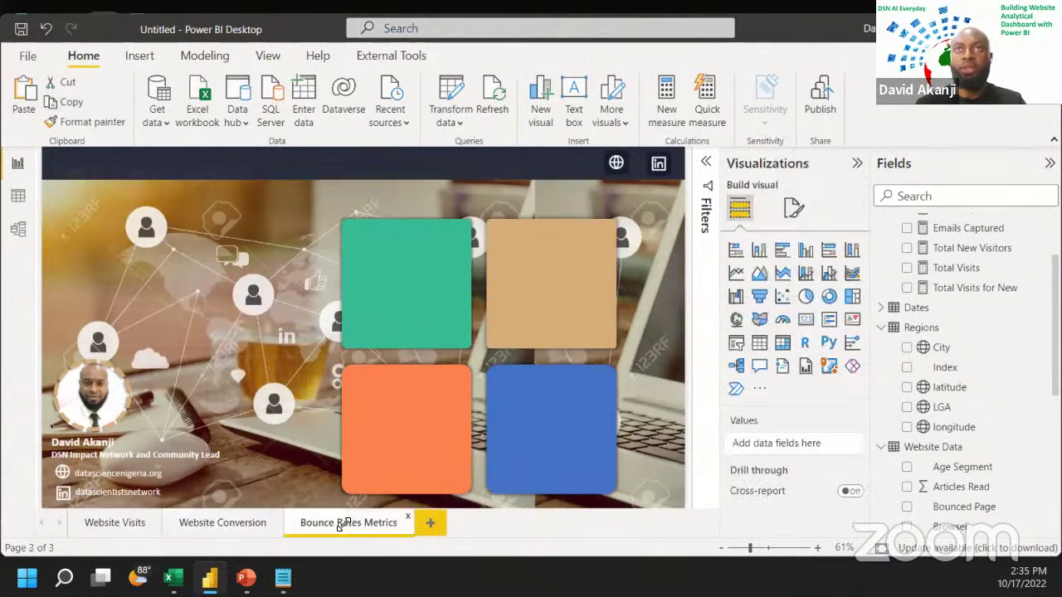
pyautogui.click(20, 106)
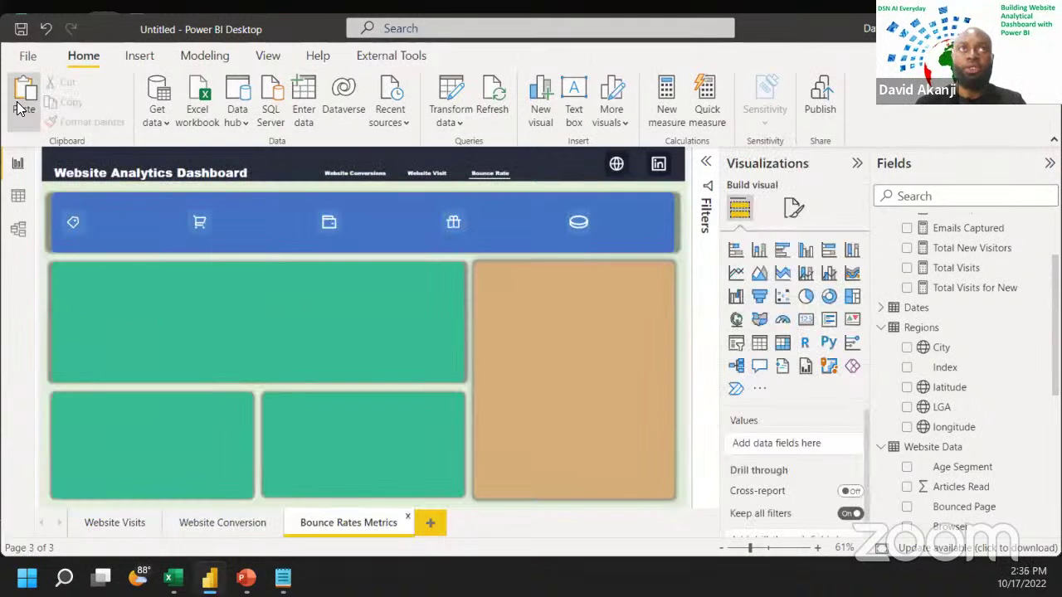
pyautogui.click(109, 524)
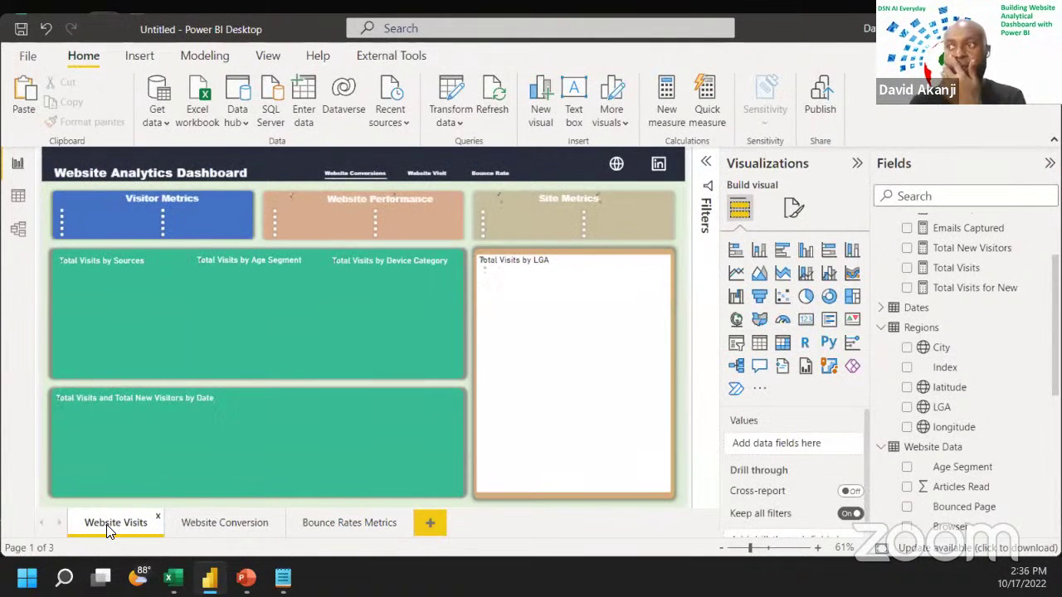
# Step: Turn on the action of the blank button over the Website Conversions label and set its type to Page navigation
pyautogui.click(356, 173)
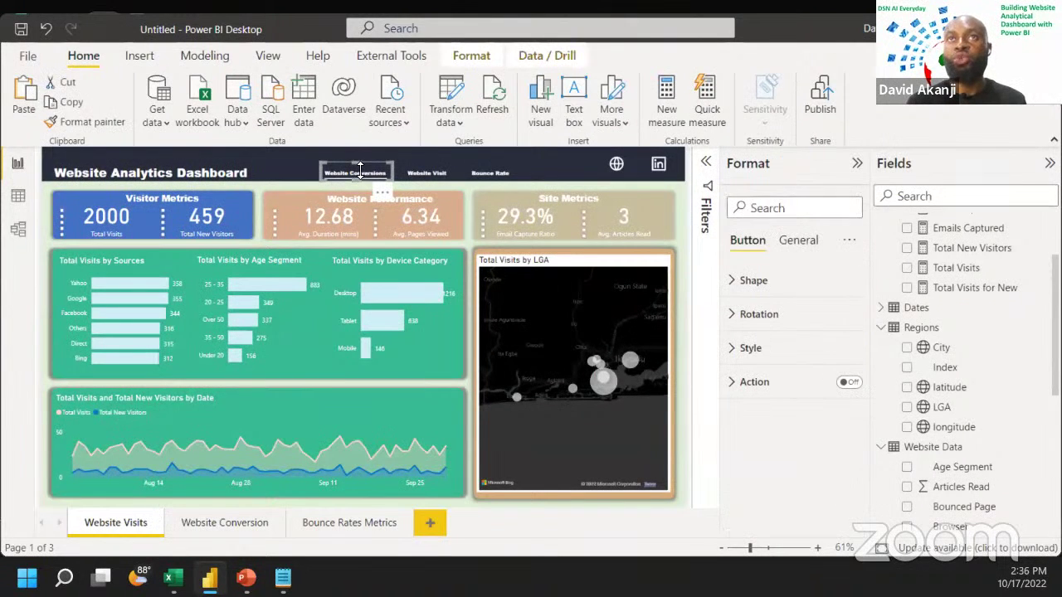
pyautogui.click(848, 382)
pyautogui.click(748, 383)
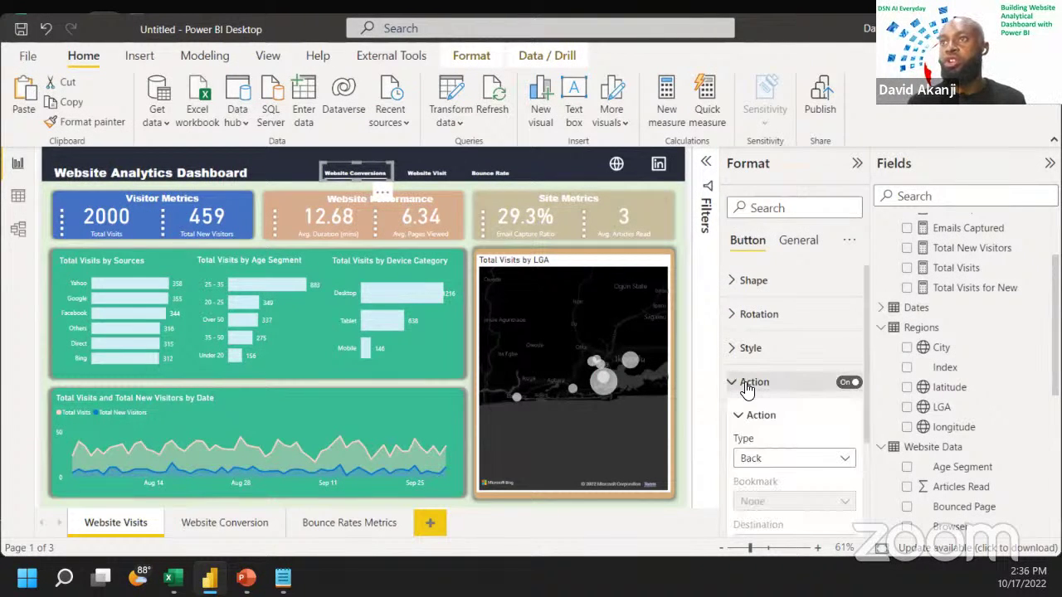
pyautogui.click(756, 462)
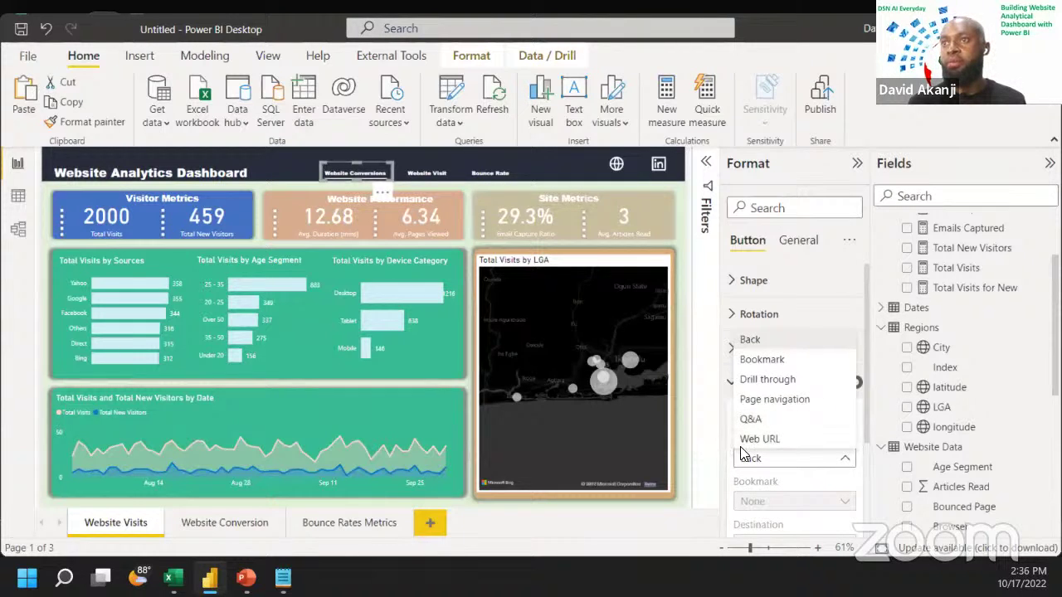
pyautogui.click(744, 455)
pyautogui.click(751, 459)
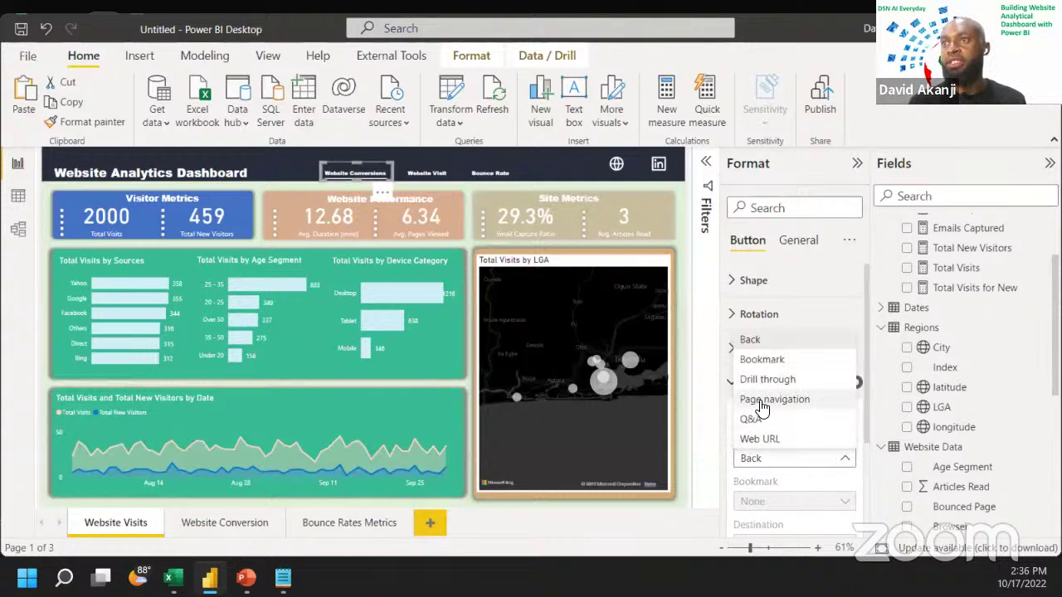
pyautogui.click(759, 402)
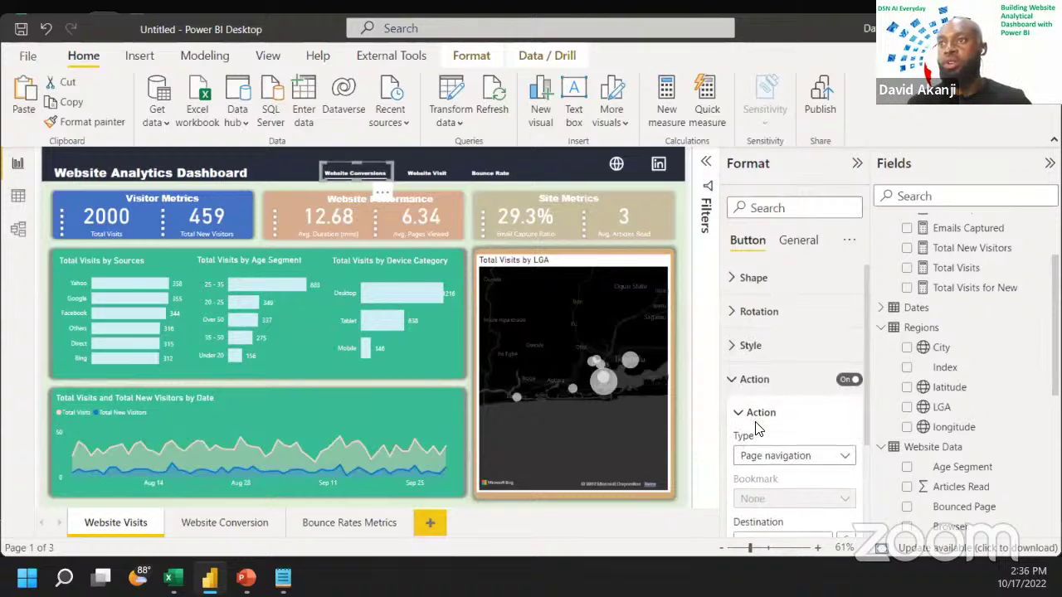
pyautogui.scroll(-2, 758, 433)
pyautogui.scroll(-1, 760, 431)
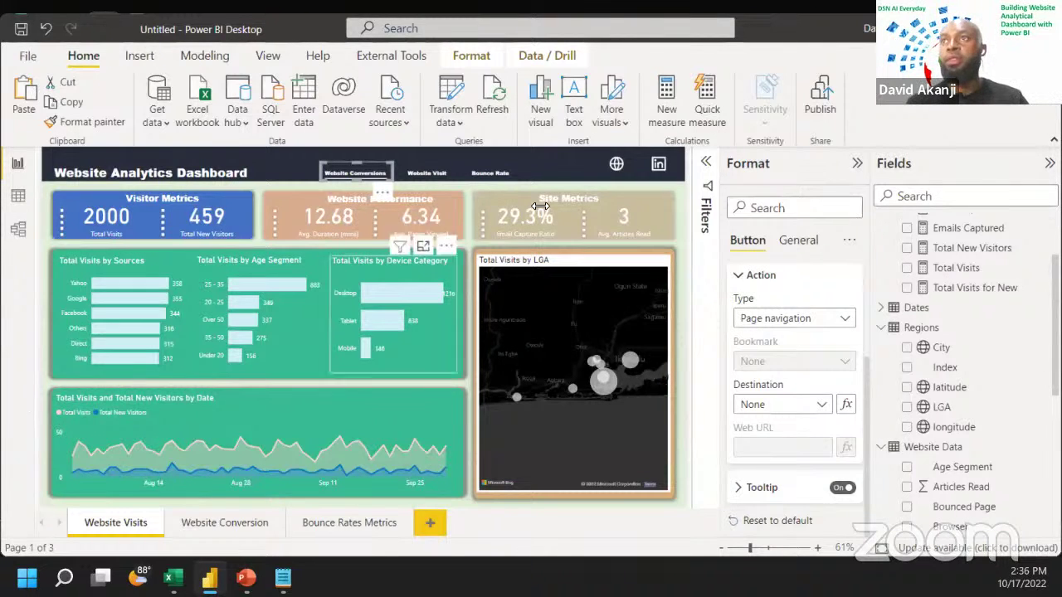
pyautogui.click(803, 405)
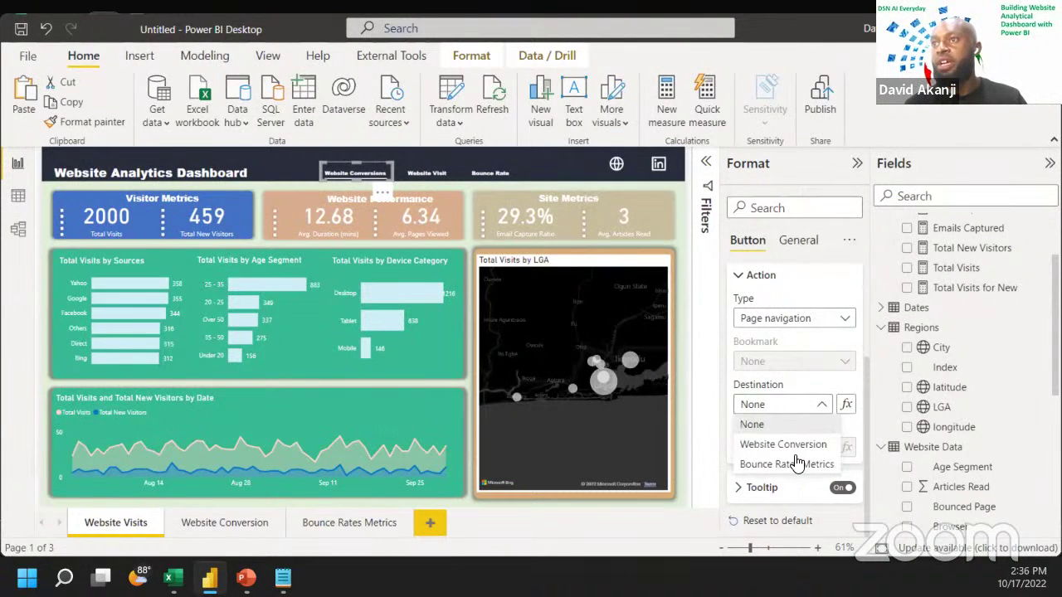
pyautogui.click(762, 426)
# Step: Set the Website Conversions button's tooltip text to "You are currently viewing Website Conversion Report"
pyautogui.click(760, 491)
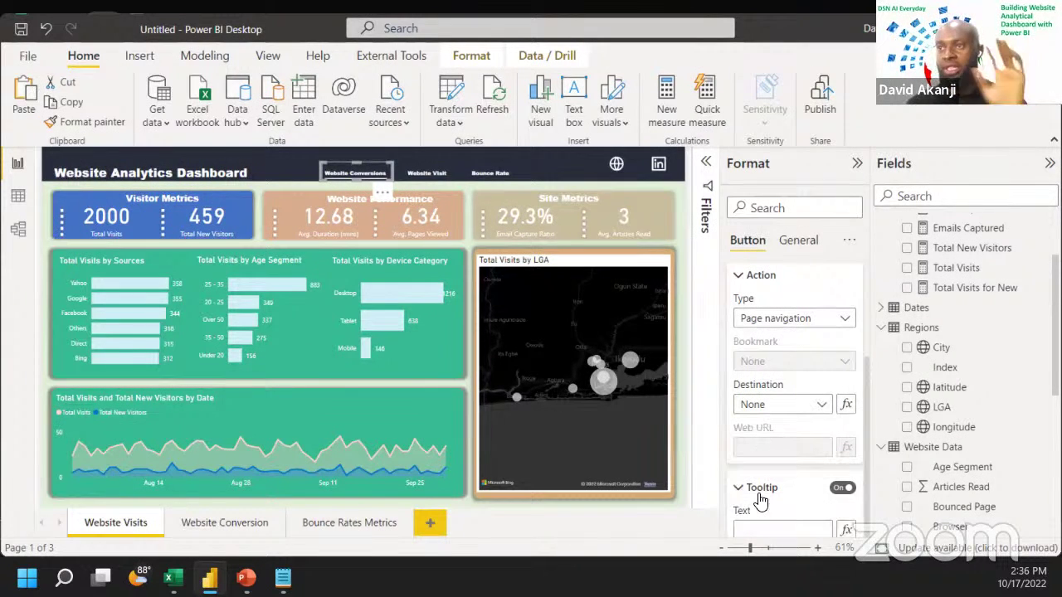
pyautogui.scroll(-1, 761, 497)
pyautogui.click(760, 495)
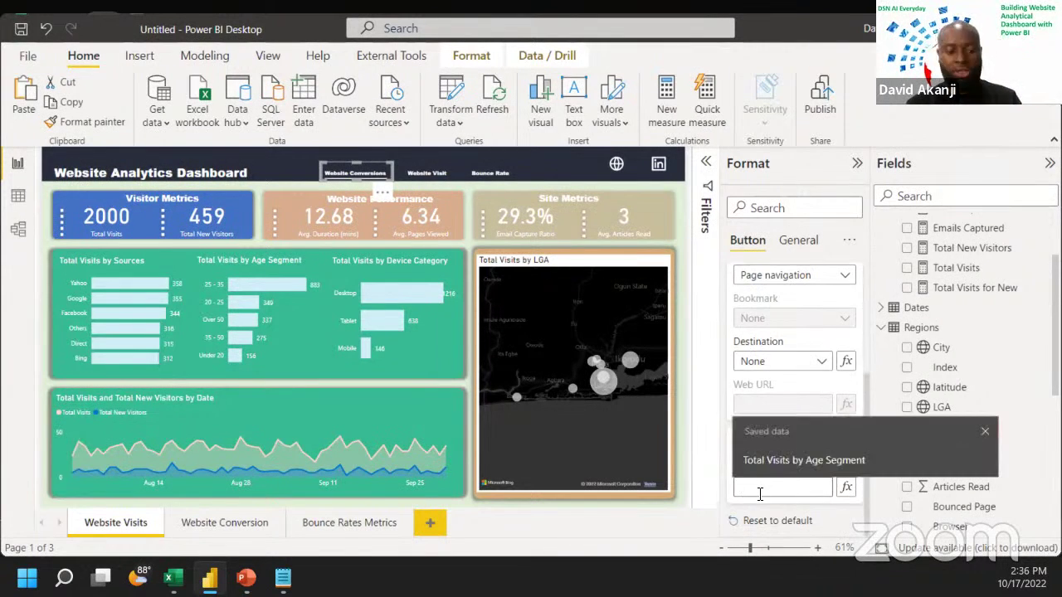
pyautogui.write('Website Conversion Report')
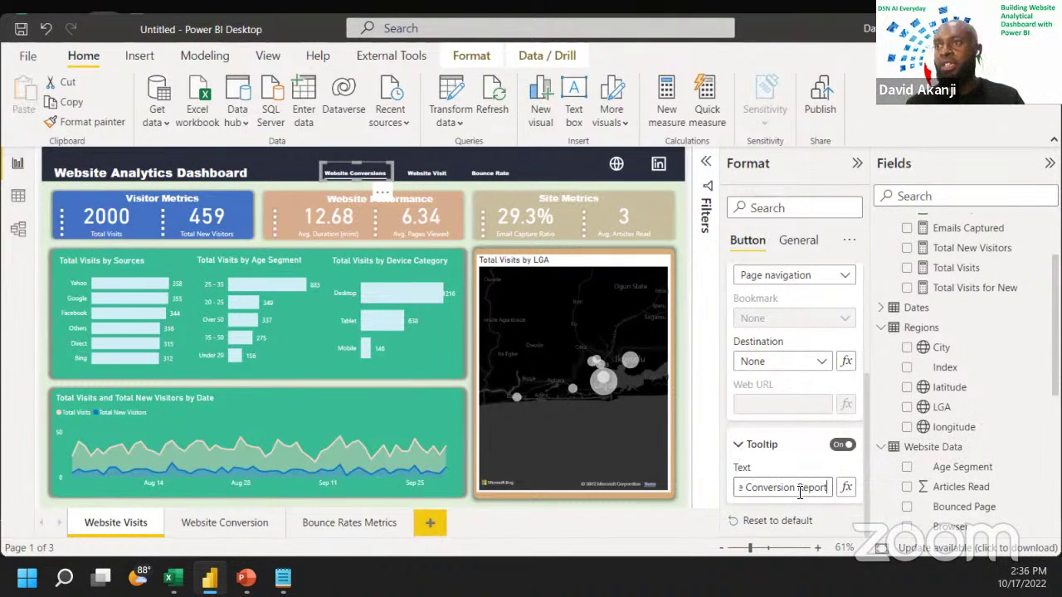
pyautogui.moveTo(800, 492); pyautogui.dragTo(720, 485)
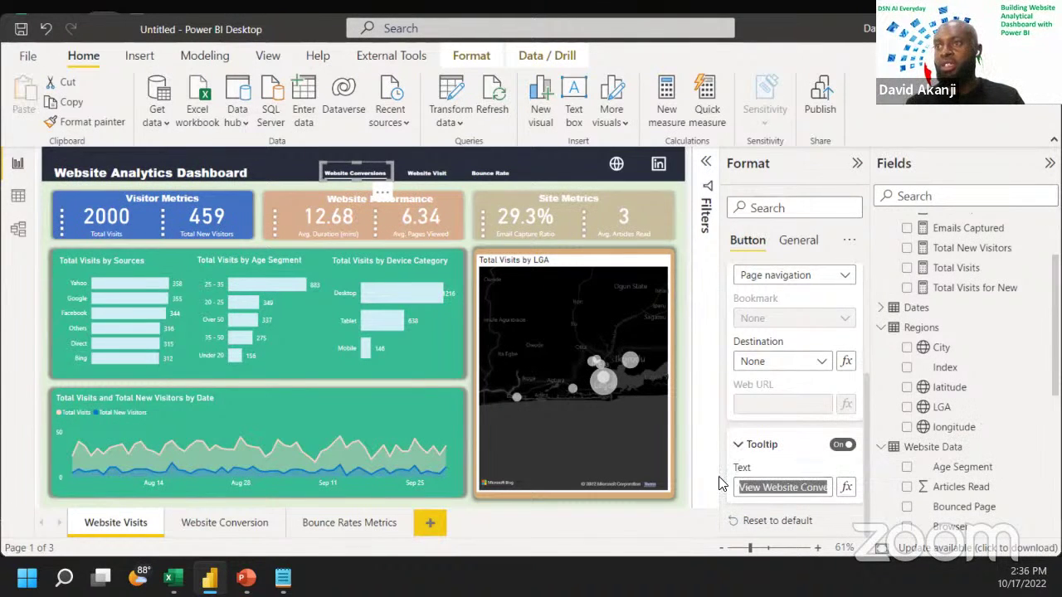
pyautogui.click(765, 495)
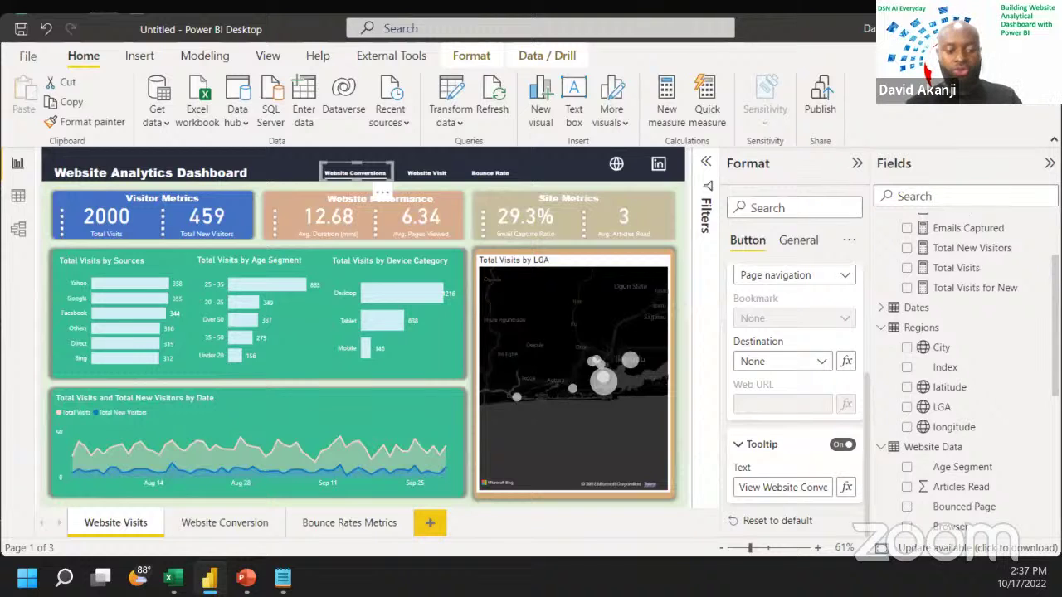
pyautogui.click(771, 489)
pyautogui.press('End')
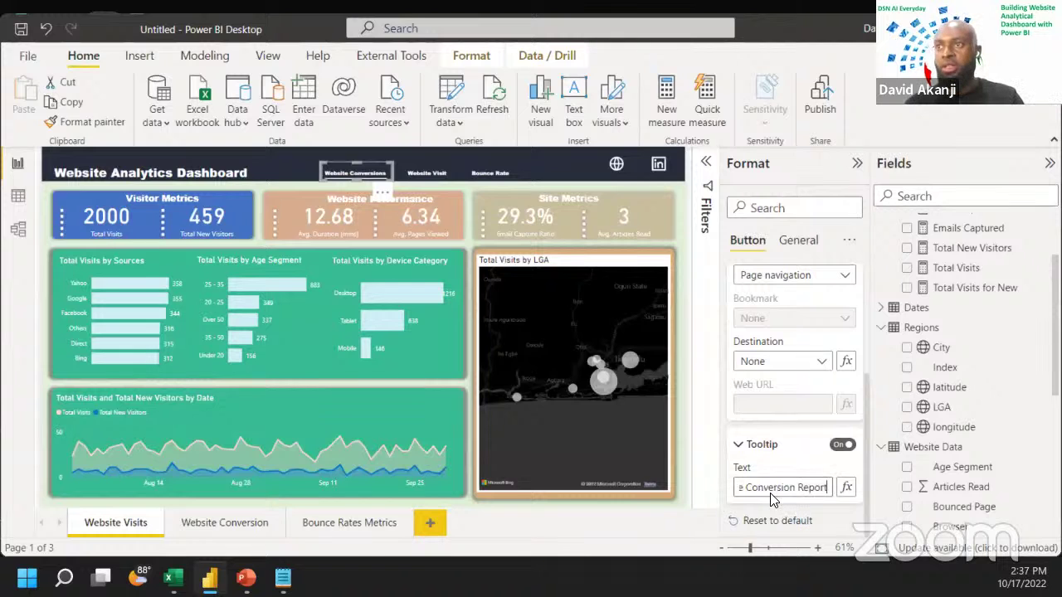
pyautogui.moveTo(340, 170)
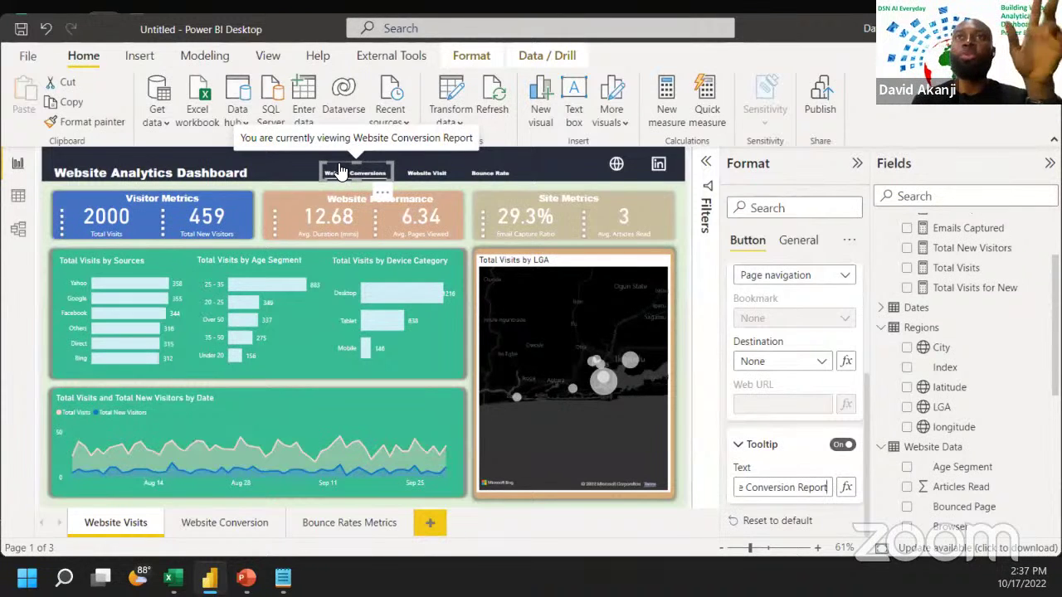
# Step: Turn on the action of the blank button over the Website Visit label and set its type to Page navigation
pyautogui.click(423, 178)
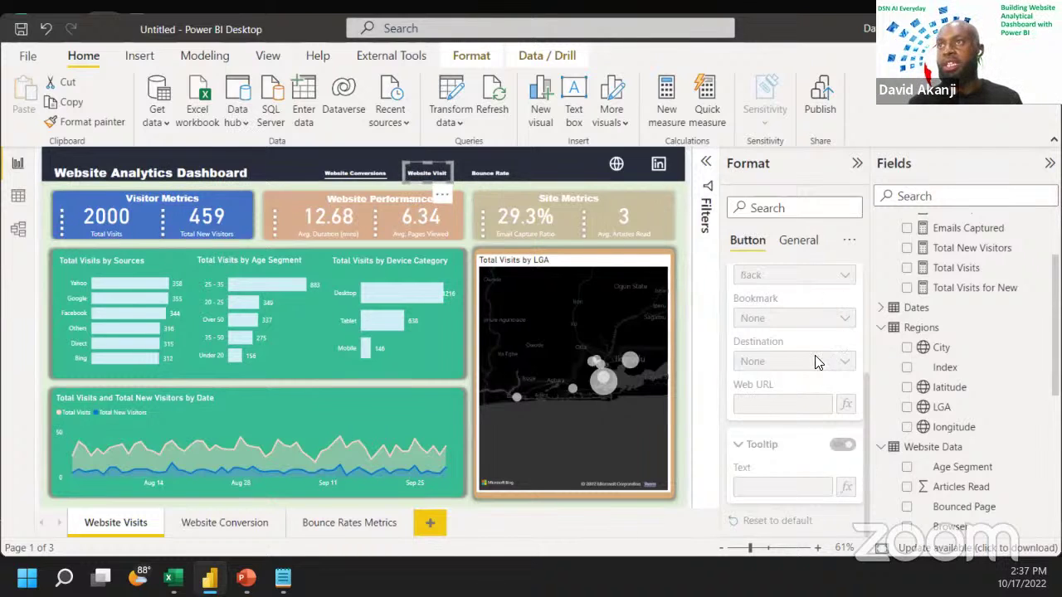
pyautogui.scroll(1, 796, 297)
pyautogui.scroll(3, 797, 297)
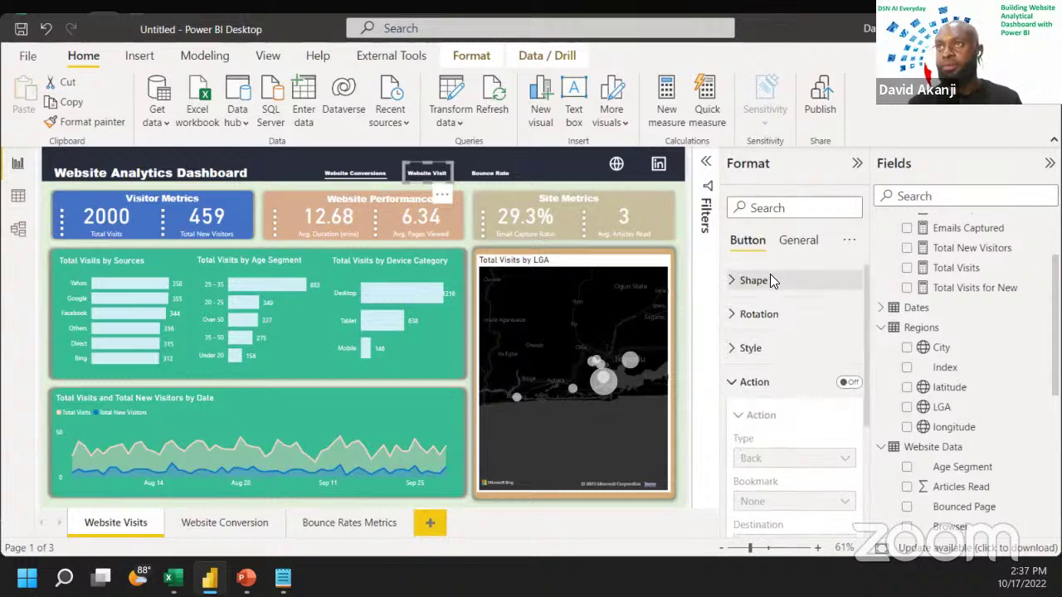
pyautogui.click(850, 383)
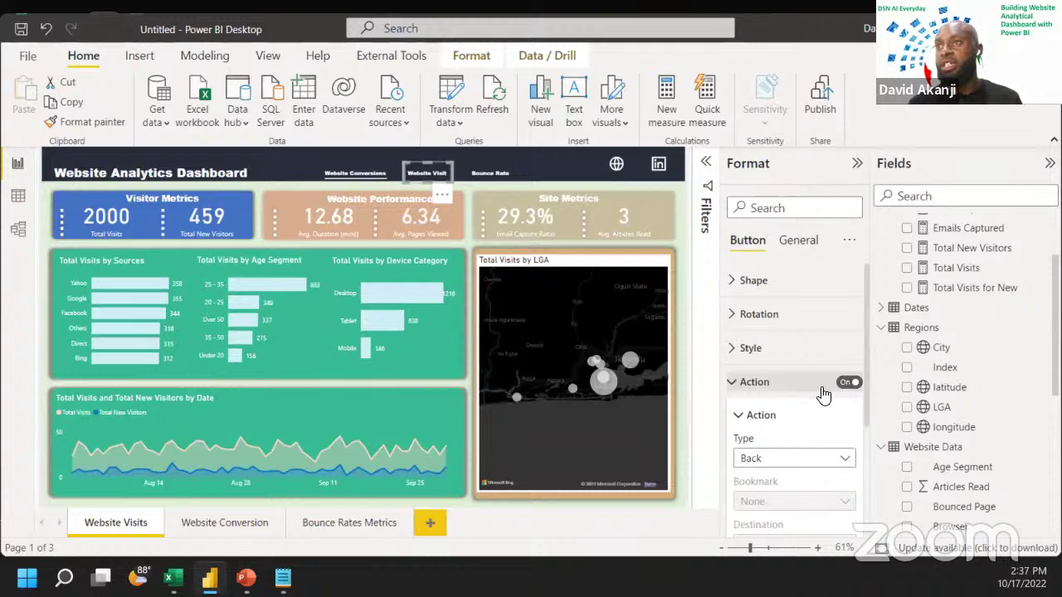
pyautogui.scroll(-3, 747, 388)
pyautogui.scroll(2, 750, 390)
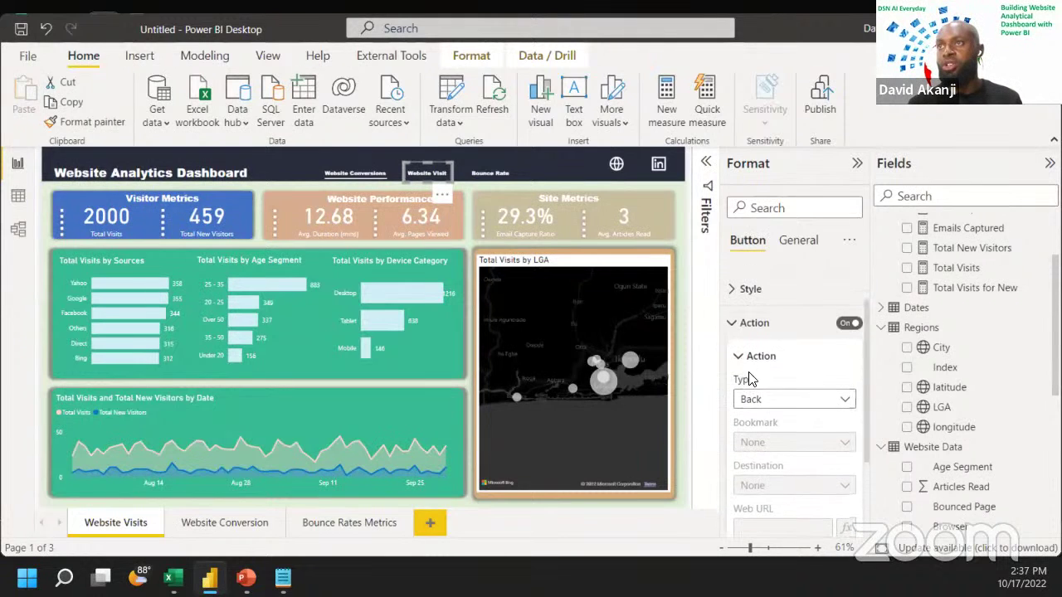
pyautogui.click(756, 402)
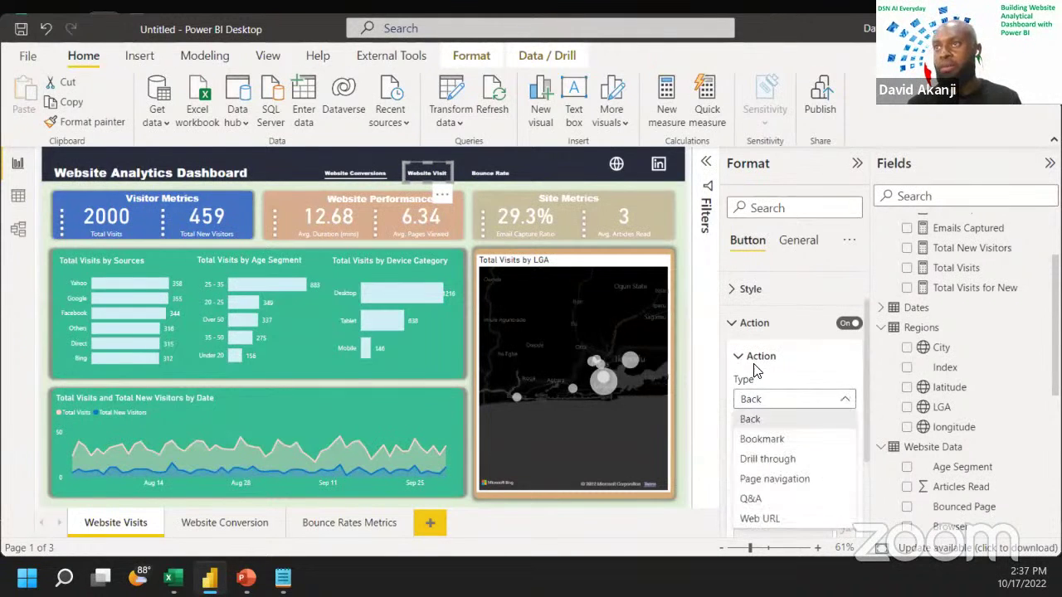
pyautogui.click(767, 482)
# Step: Examine the available page destinations and action types for the Website Visit button
pyautogui.scroll(-2, 758, 439)
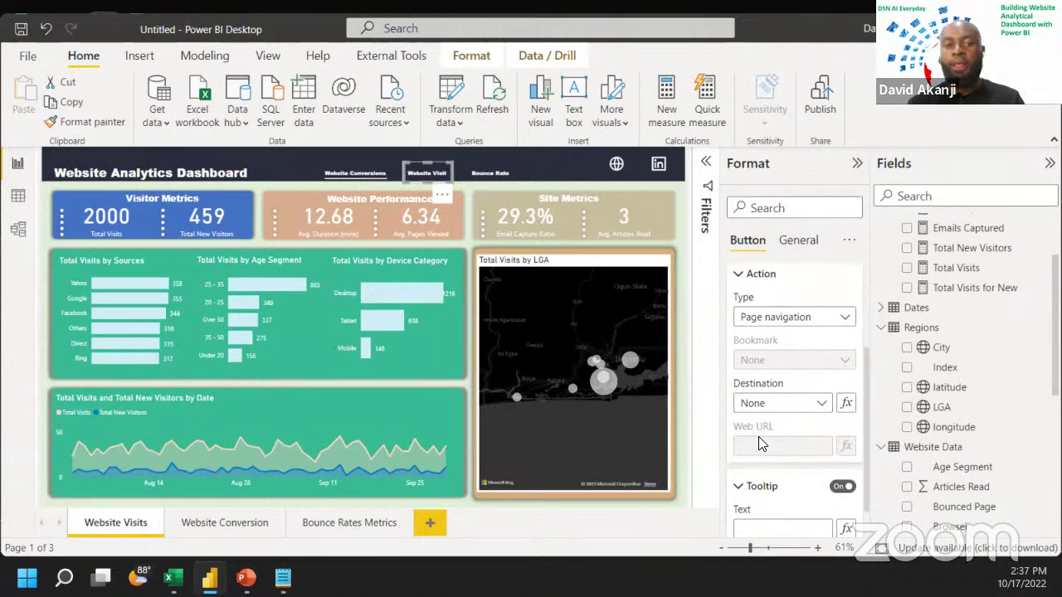
pyautogui.scroll(-1, 758, 444)
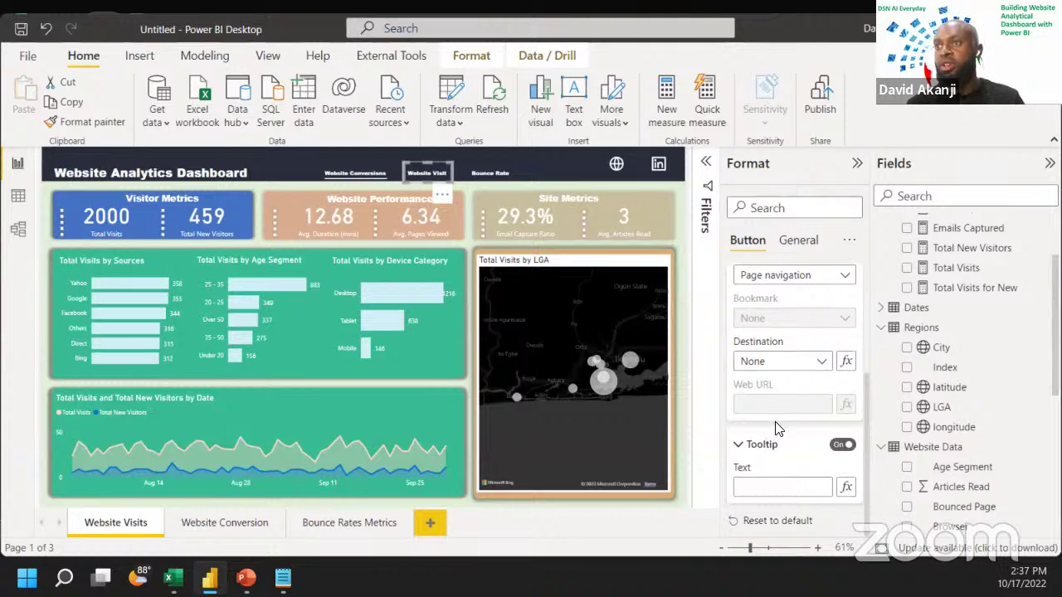
pyautogui.click(775, 361)
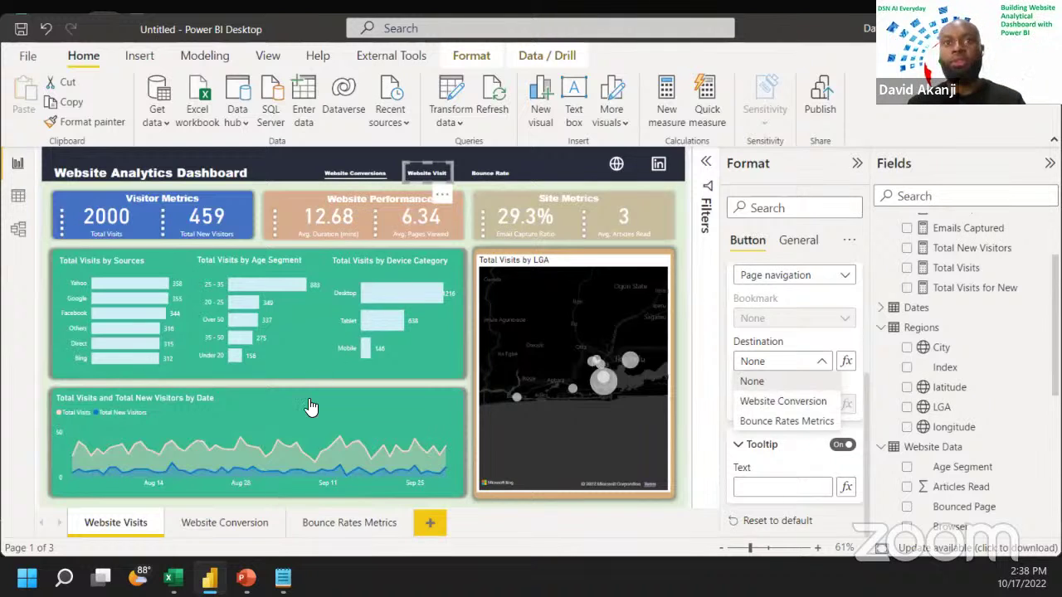
pyautogui.click(343, 174)
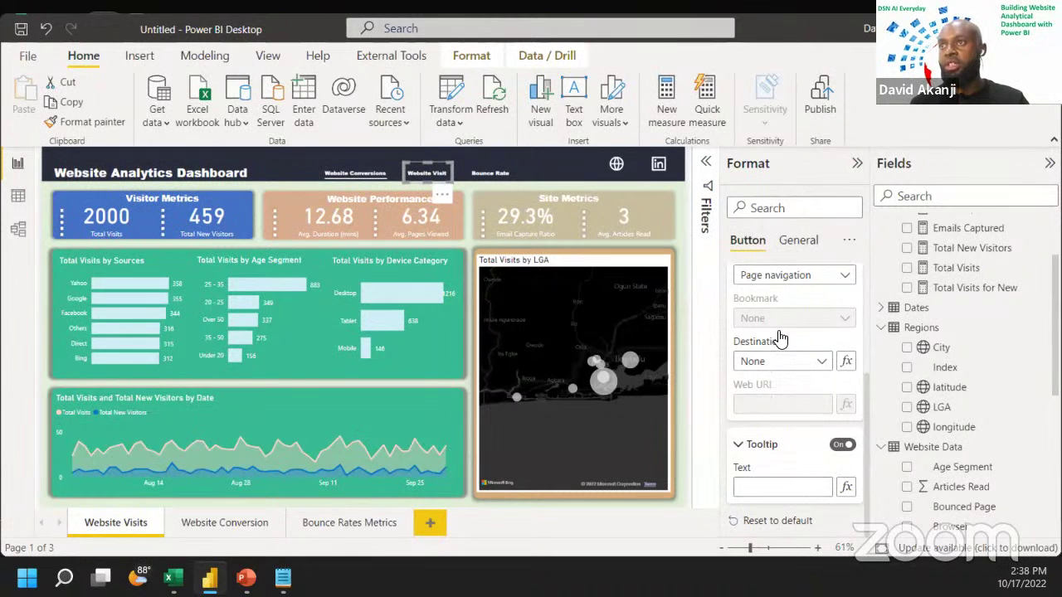
pyautogui.scroll(3, 776, 390)
pyautogui.click(772, 401)
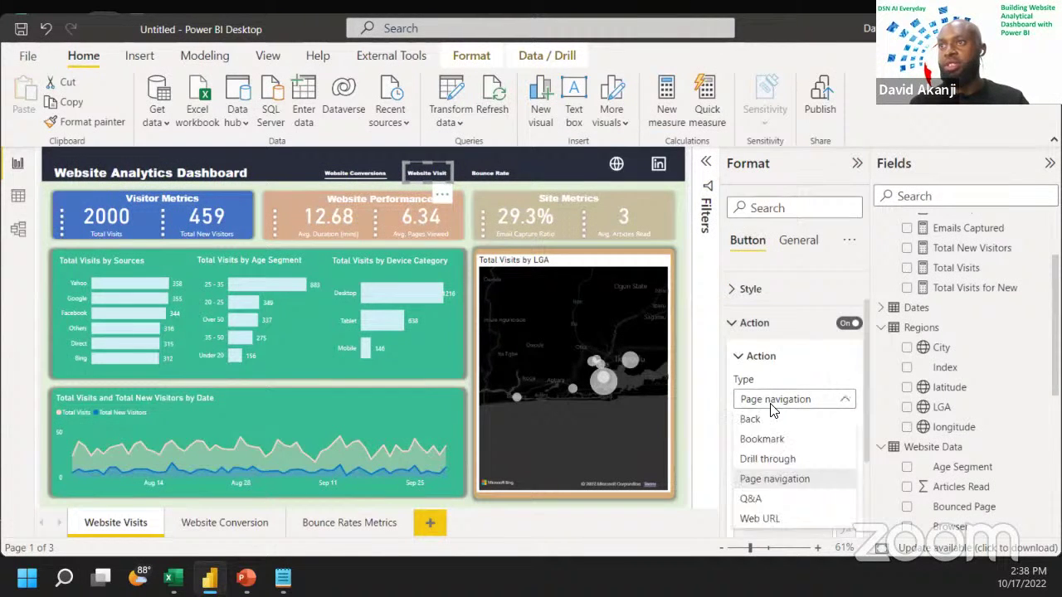
pyautogui.click(763, 408)
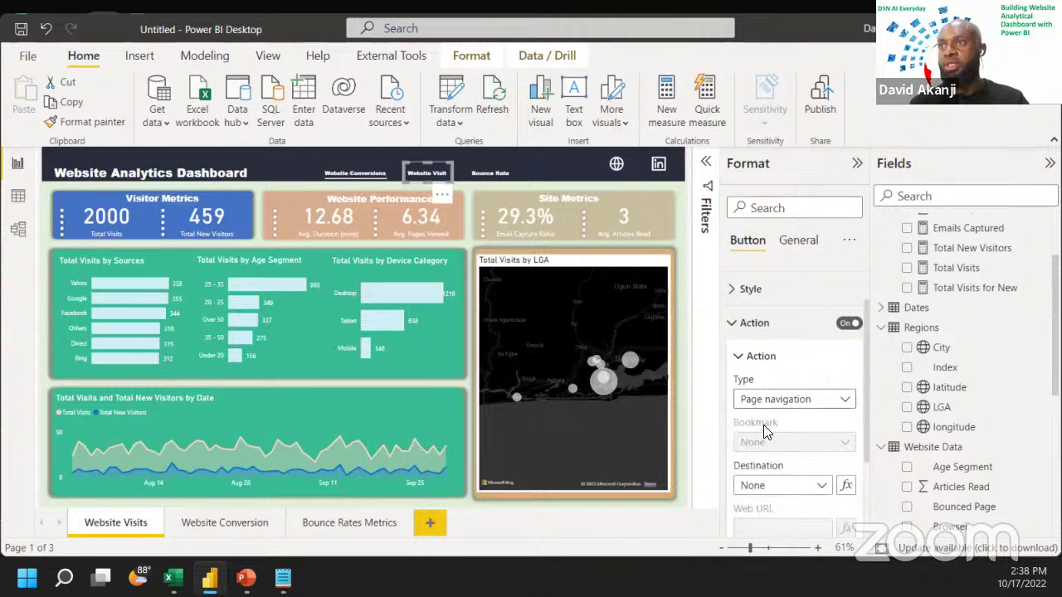
# Step: Set the Website Visit button's tooltip text to "You are currently viewing Website Visits"
pyautogui.scroll(-3, 765, 440)
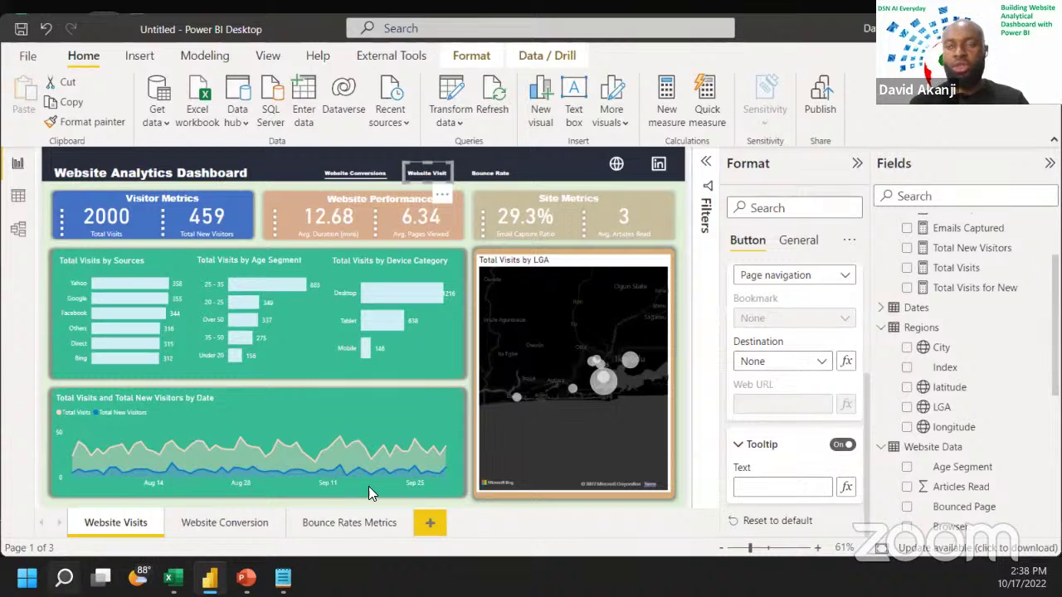
pyautogui.click(786, 491)
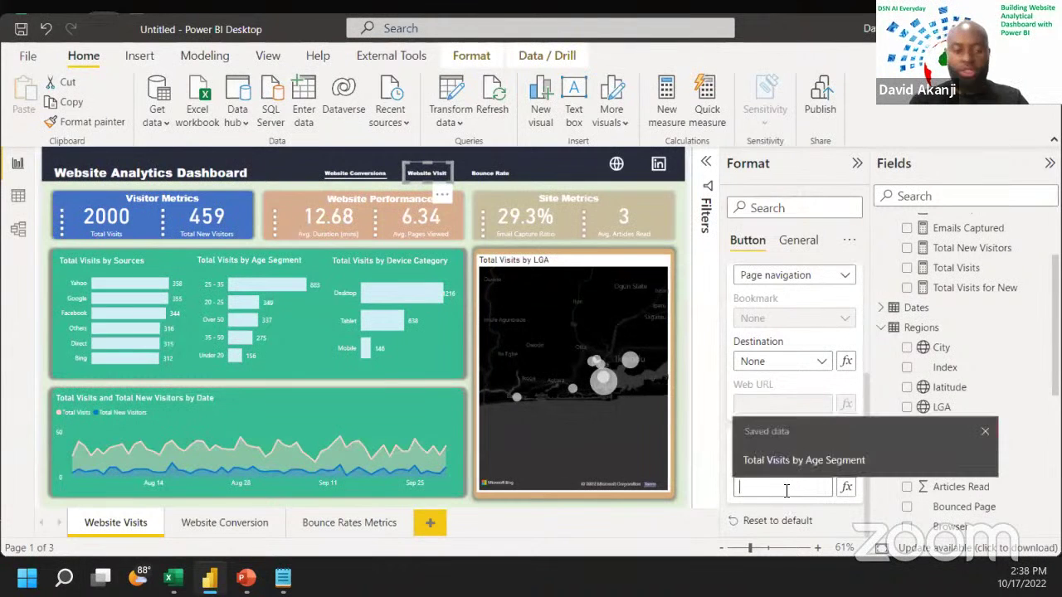
pyautogui.write('V')
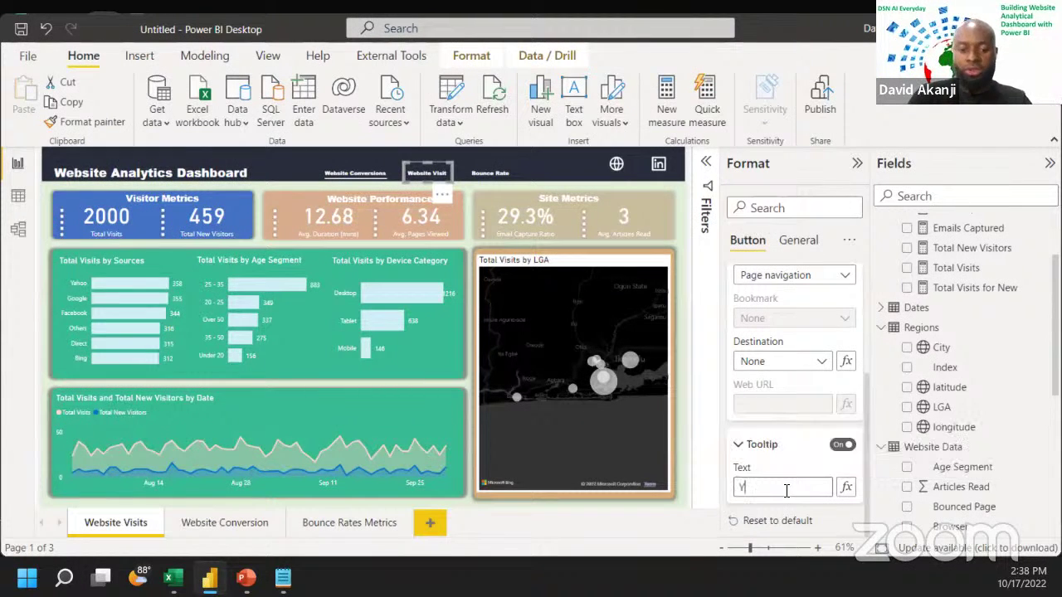
pyautogui.write('ou are cu')
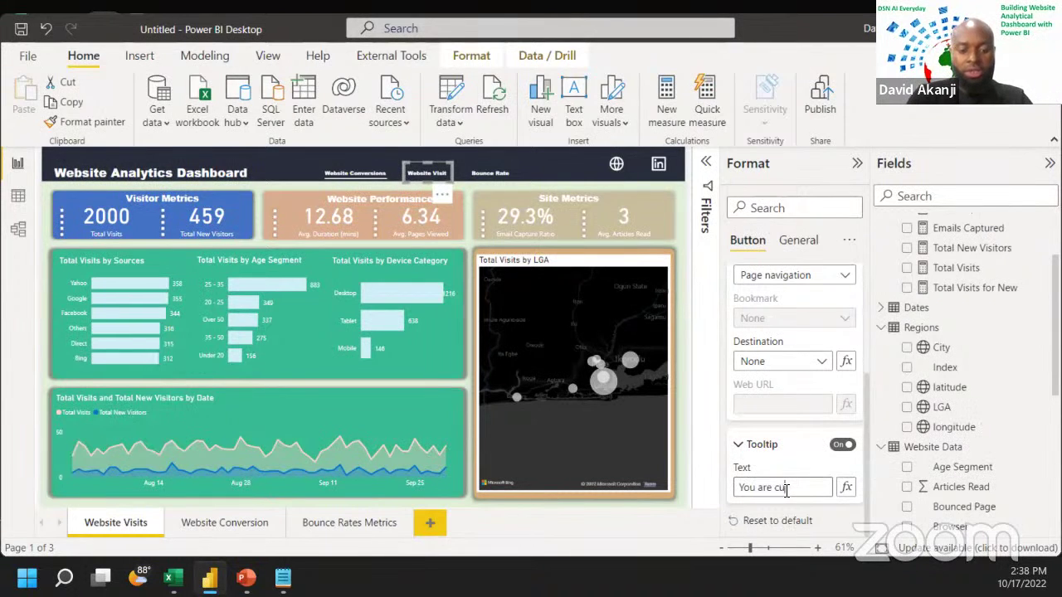
pyautogui.write('rrently viewing')
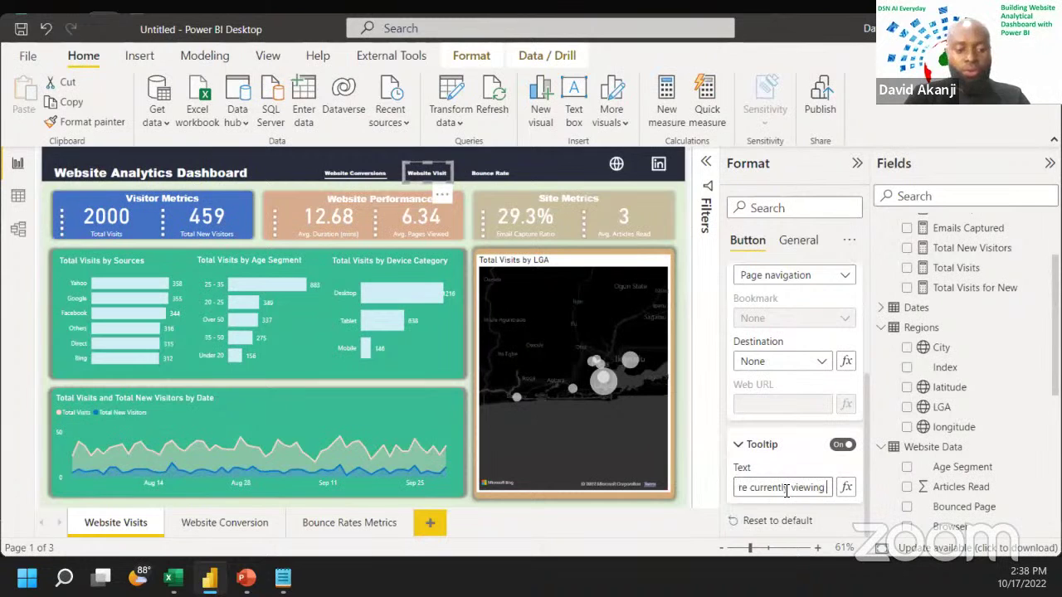
pyautogui.write(' Website')
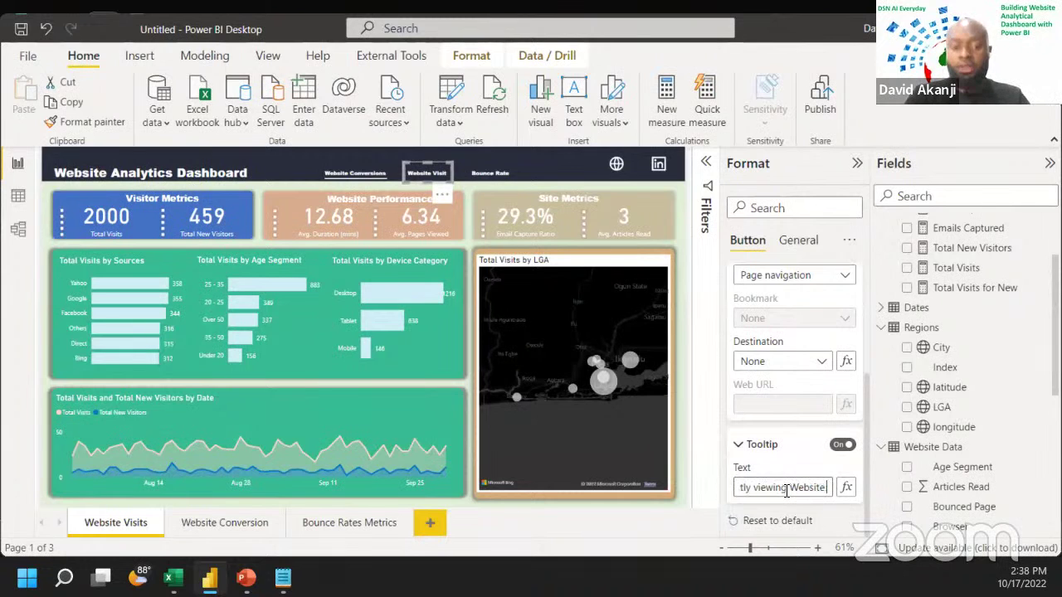
pyautogui.write(' Visits')
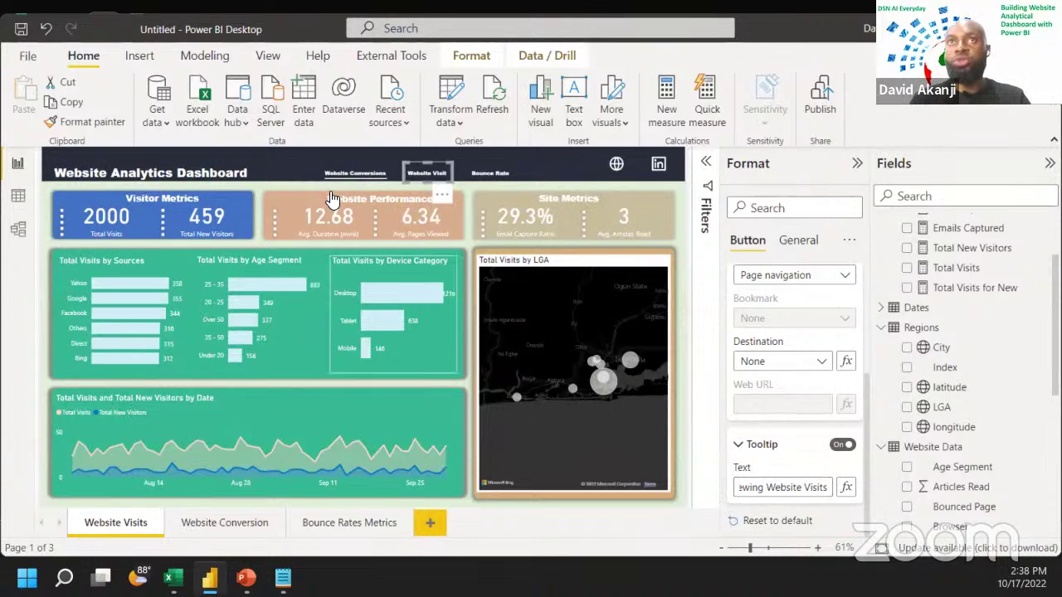
# Step: Set the Website Conversions button's page navigation destination to the Website Conversion page
pyautogui.click(357, 180)
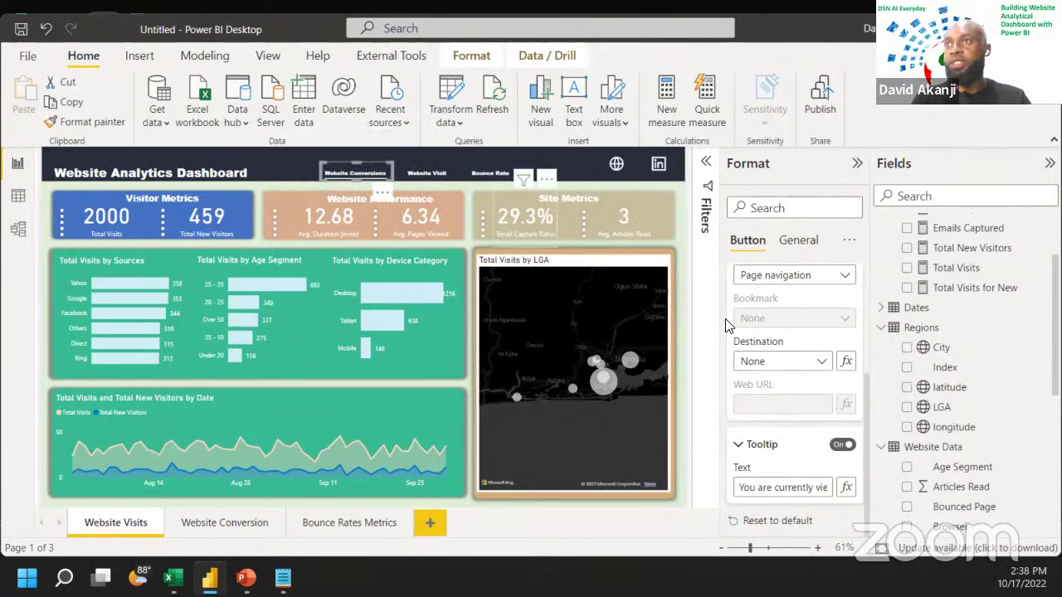
pyautogui.click(802, 362)
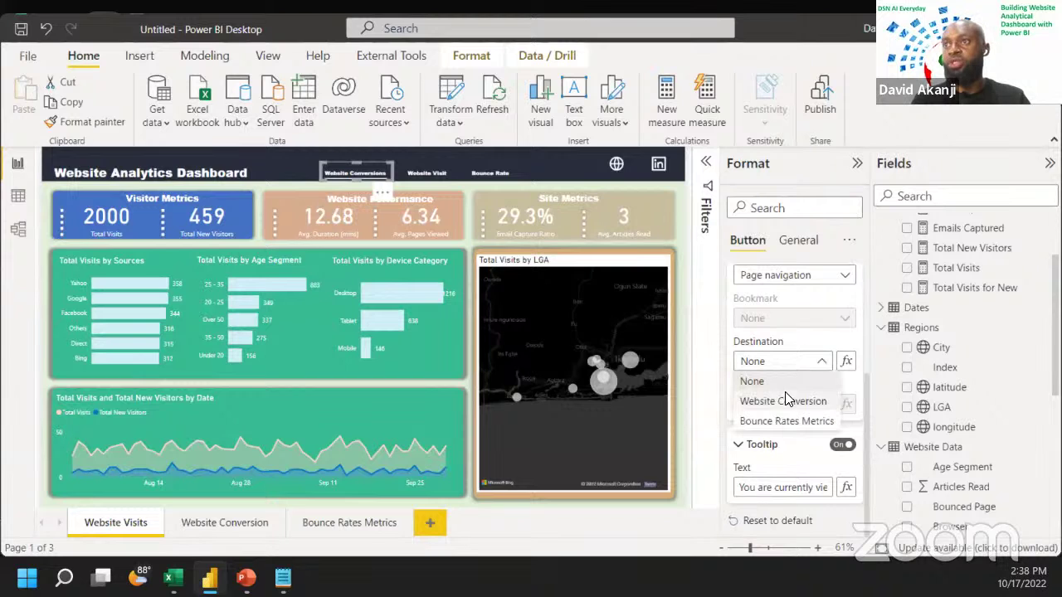
pyautogui.click(785, 401)
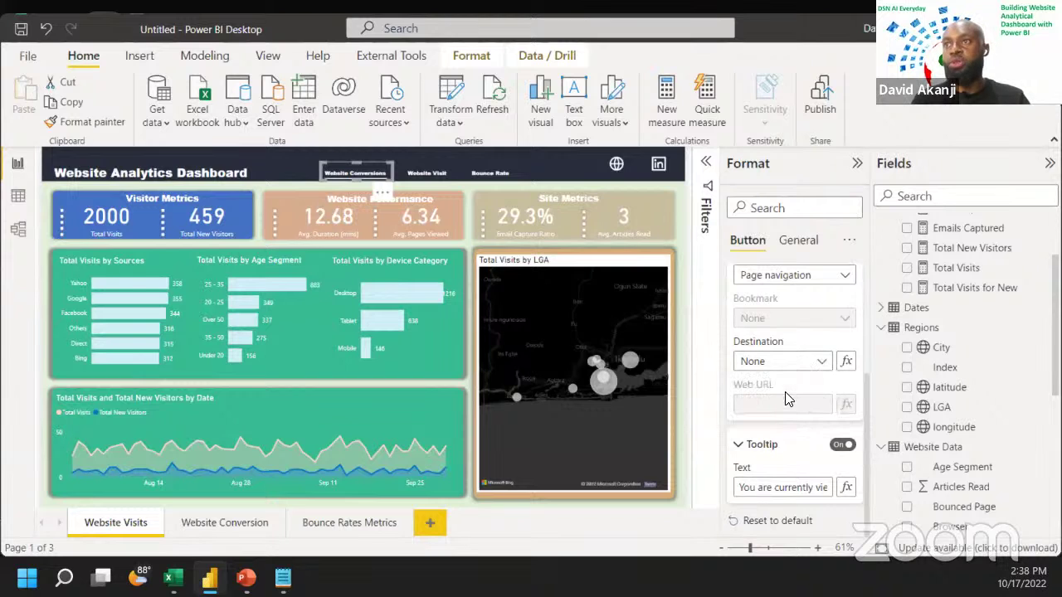
# Step: Set the Website Conversions button's tooltip text to "View Website Conversion" and test the button's page navigation
pyautogui.tripleClick(770, 488)
pyautogui.write('View Website')
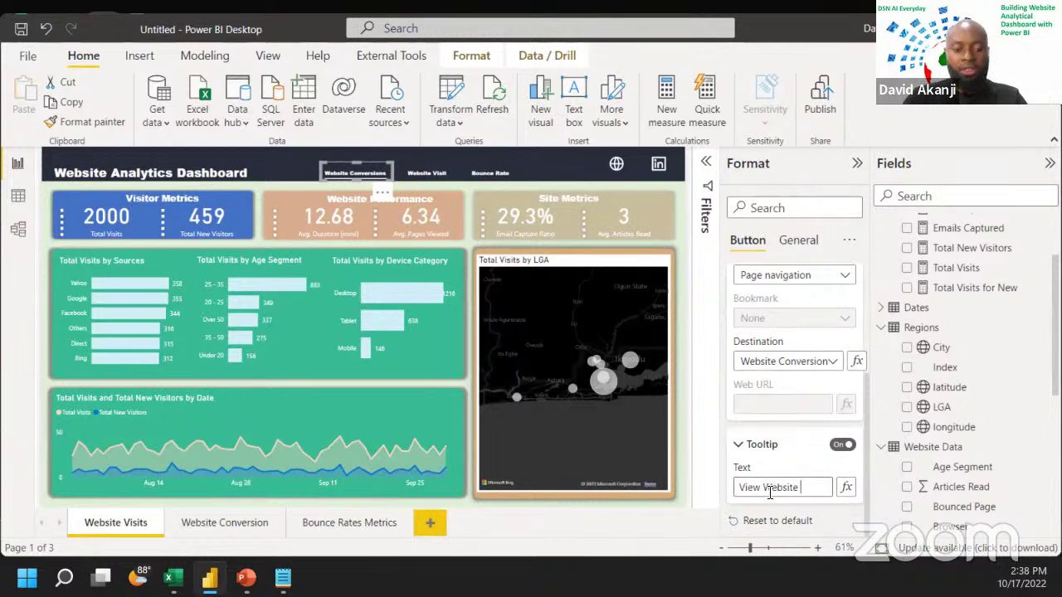
pyautogui.write(' onversion')
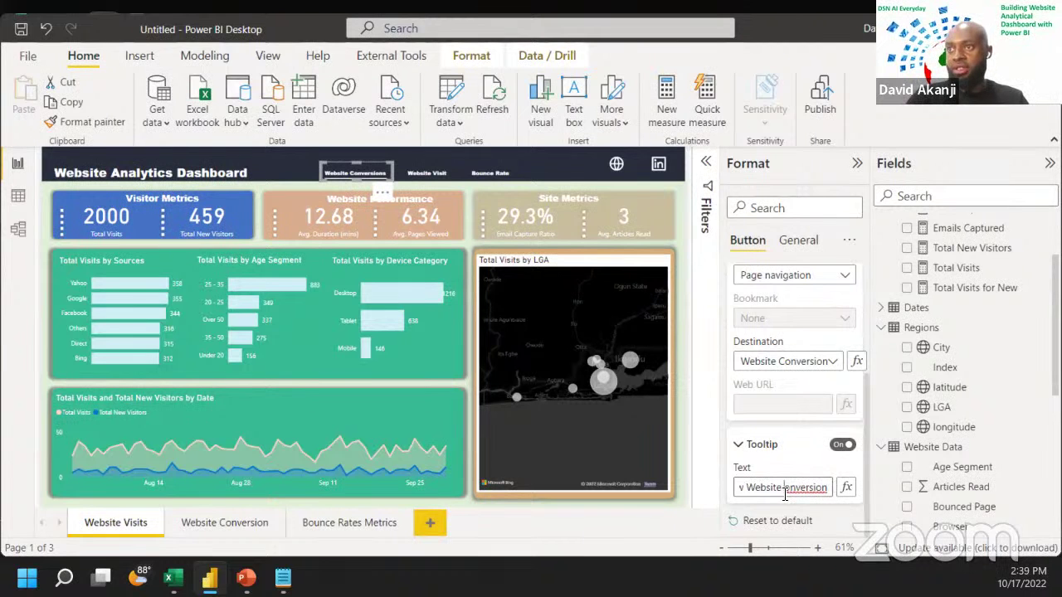
pyautogui.rightClick(785, 490)
pyautogui.click(785, 490)
pyautogui.write('C')
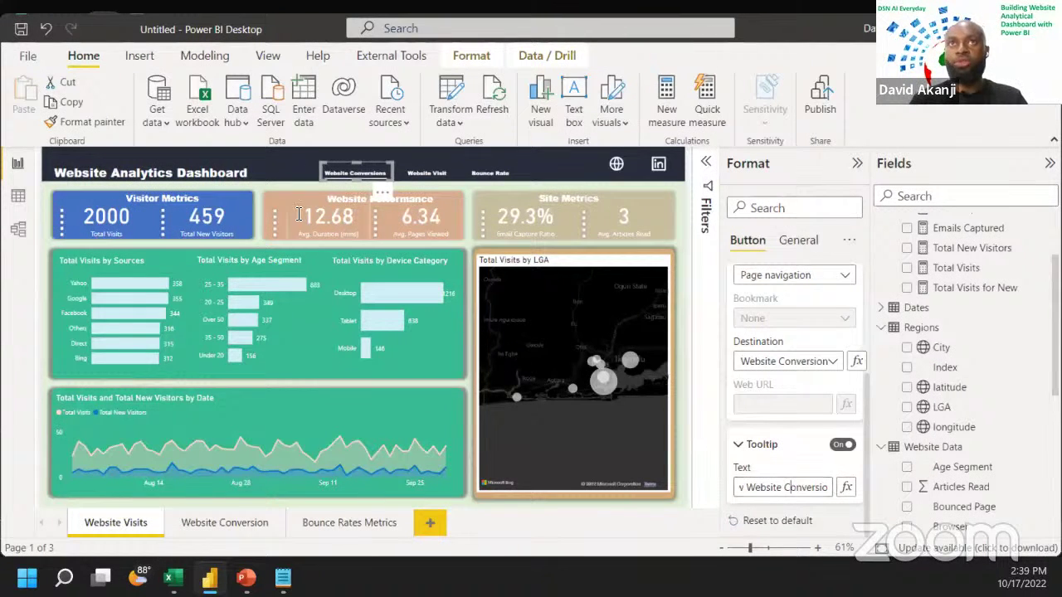
pyautogui.keyDown('ctrl'); pyautogui.click(338, 171); pyautogui.keyUp('ctrl')
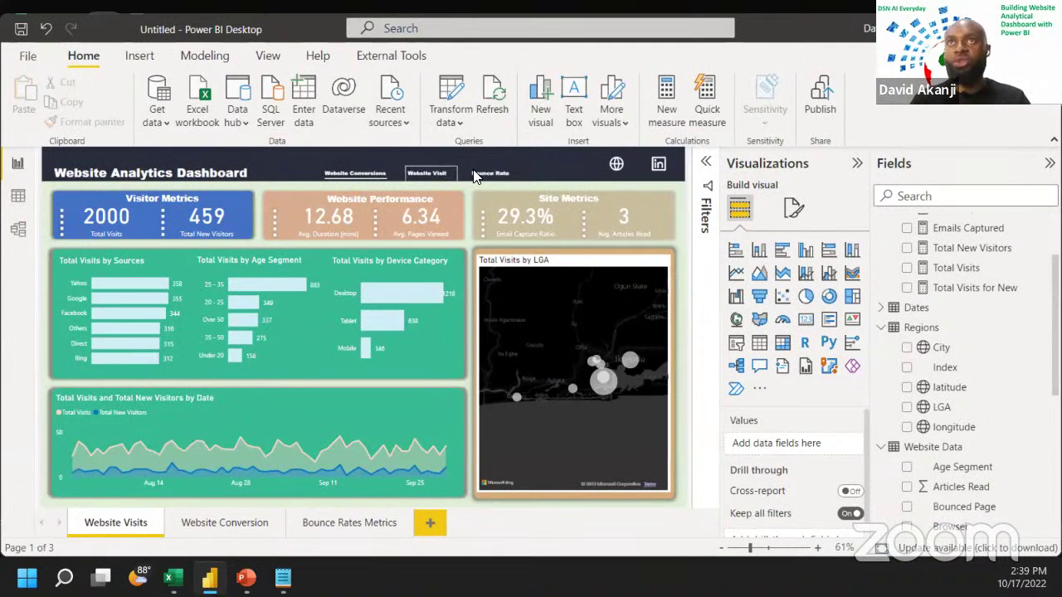
# Step: Turn on the Bounce Rate button's action as Page navigation with Bounce Rates Metrics as the destination
pyautogui.click(477, 177)
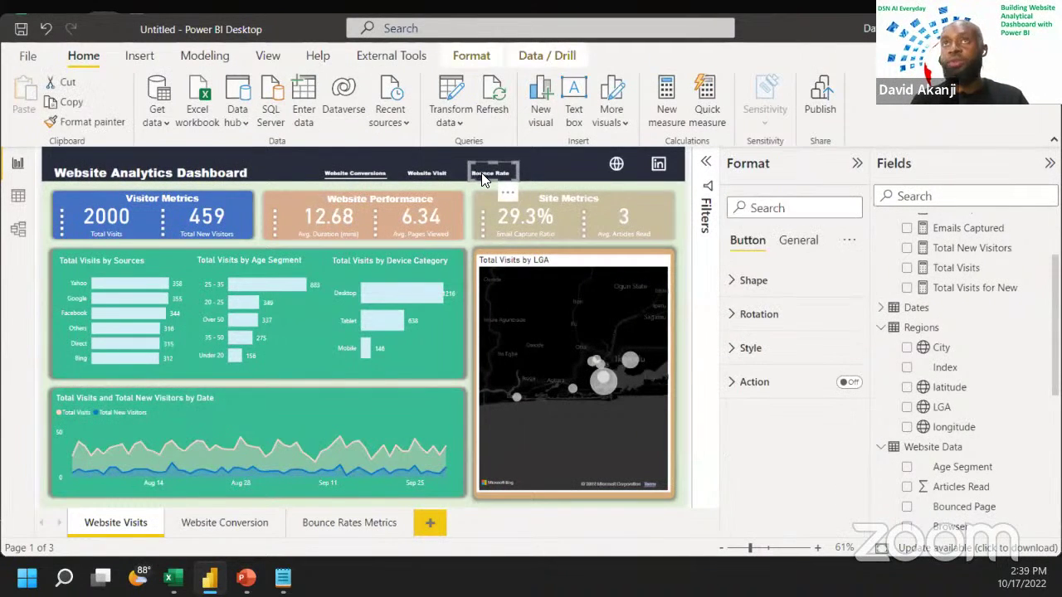
pyautogui.click(851, 383)
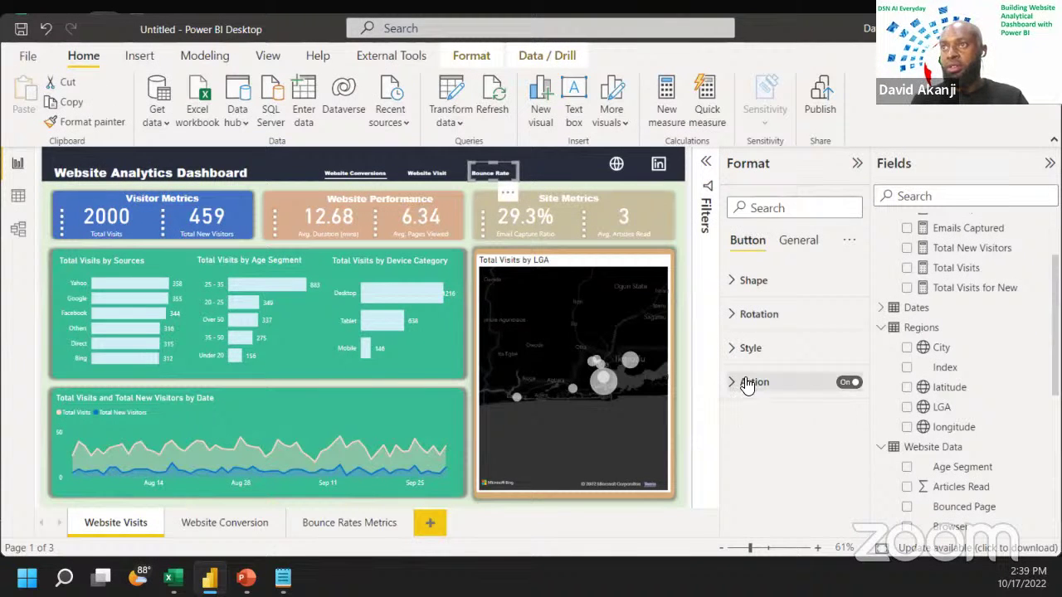
pyautogui.click(749, 382)
pyautogui.scroll(-1, 747, 398)
pyautogui.click(749, 415)
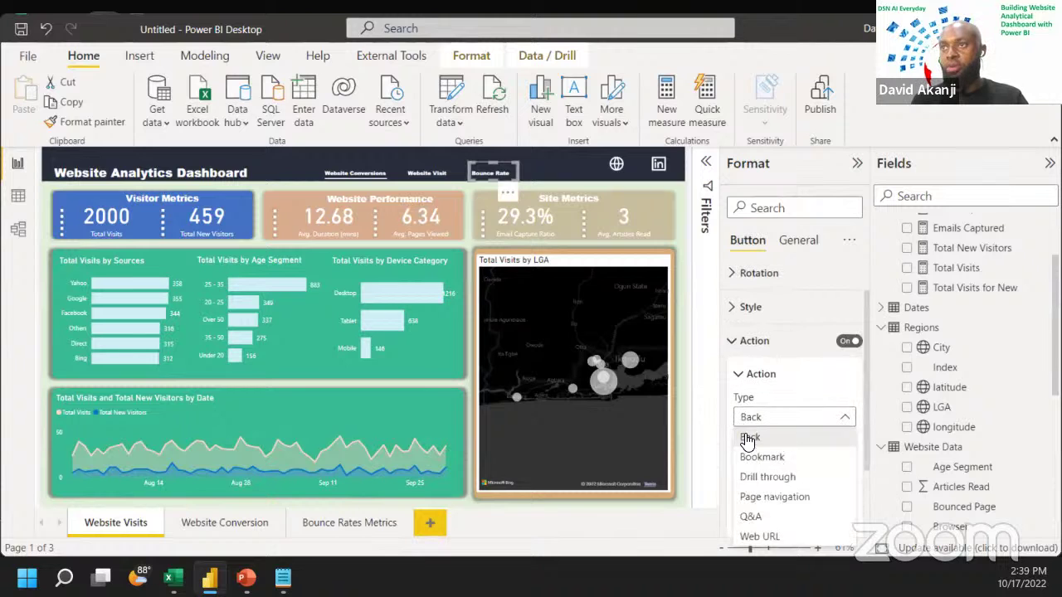
pyautogui.click(774, 496)
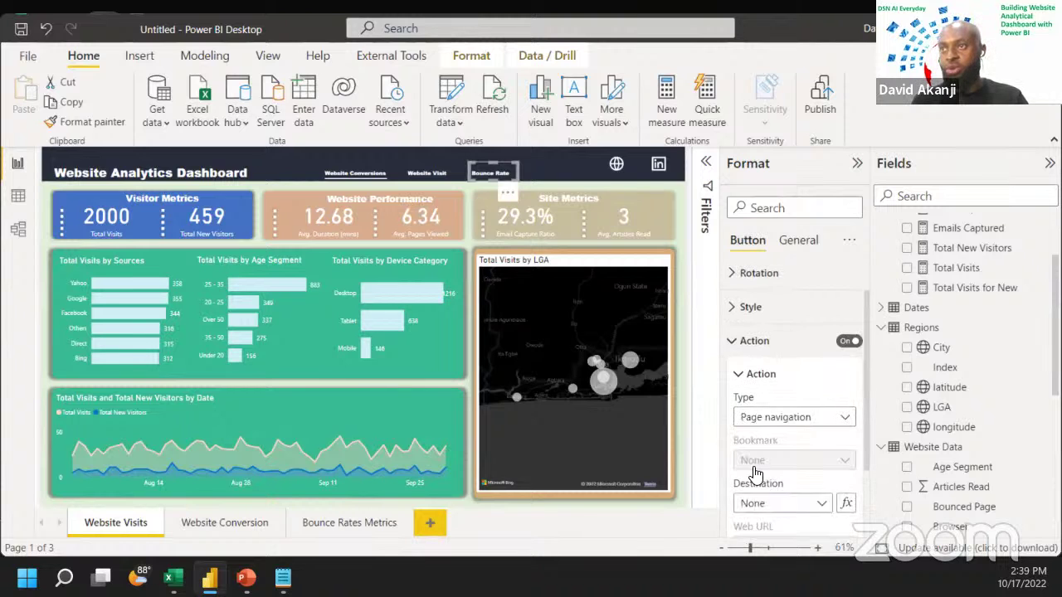
pyautogui.scroll(-1, 759, 468)
pyautogui.click(757, 465)
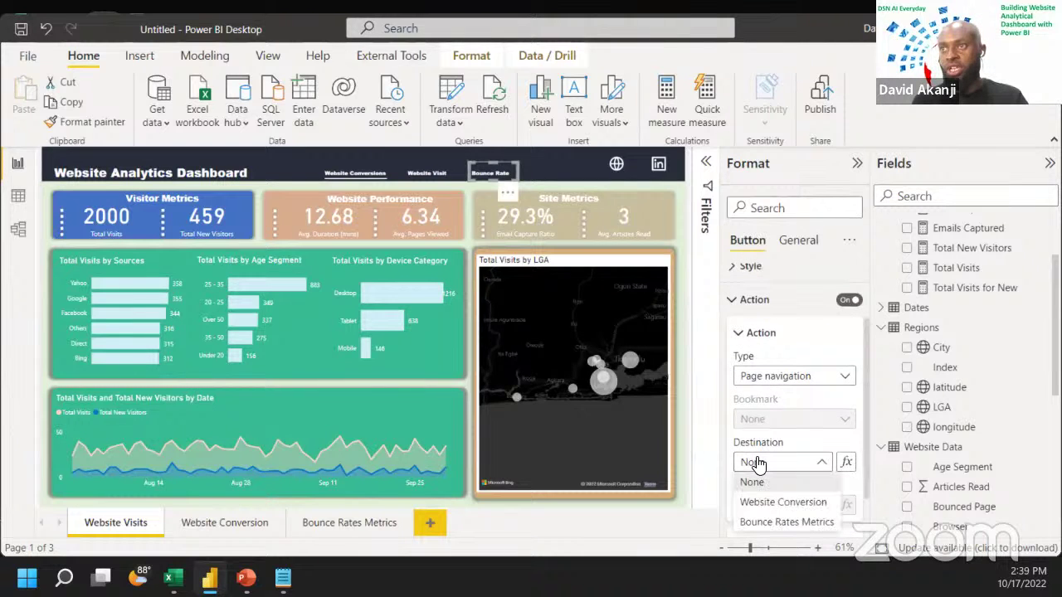
pyautogui.click(778, 521)
pyautogui.scroll(-1, 753, 490)
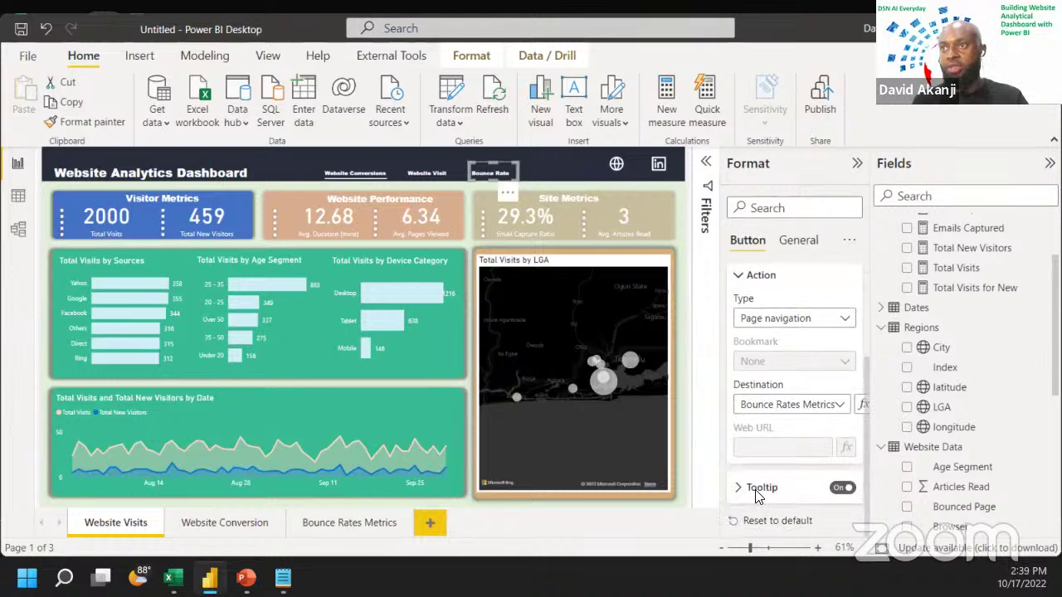
# Step: Set the Bounce Rate button's tooltip text to "View Bounce Rate" and test the button's page navigation
pyautogui.click(756, 491)
pyautogui.scroll(-1, 756, 497)
pyautogui.click(755, 488)
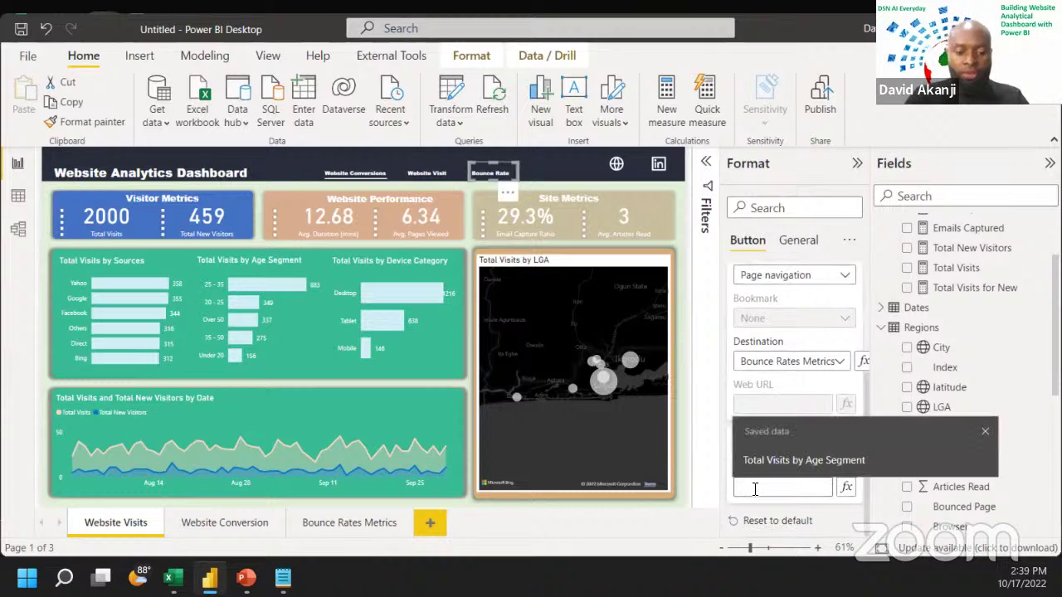
pyautogui.write('View Bounce Rate')
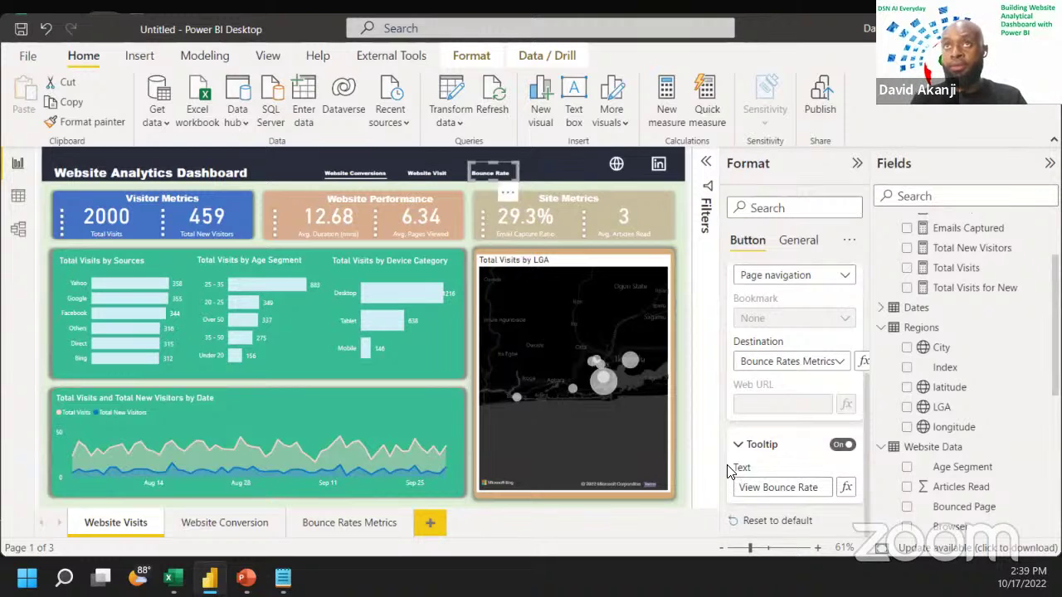
pyautogui.click(469, 176)
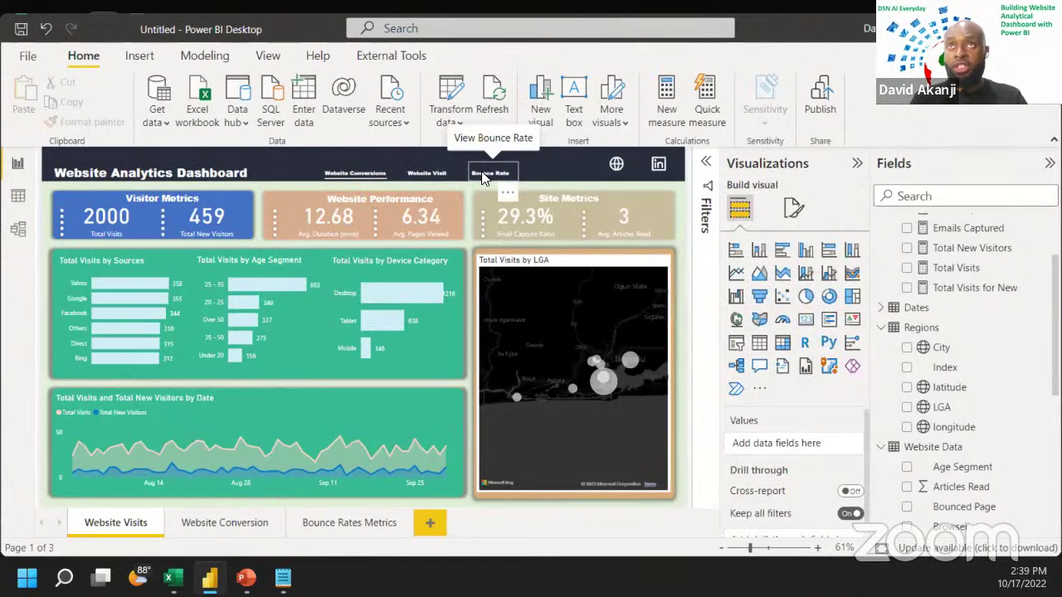
pyautogui.keyDown('ctrl'); pyautogui.click(484, 176); pyautogui.keyUp('ctrl')
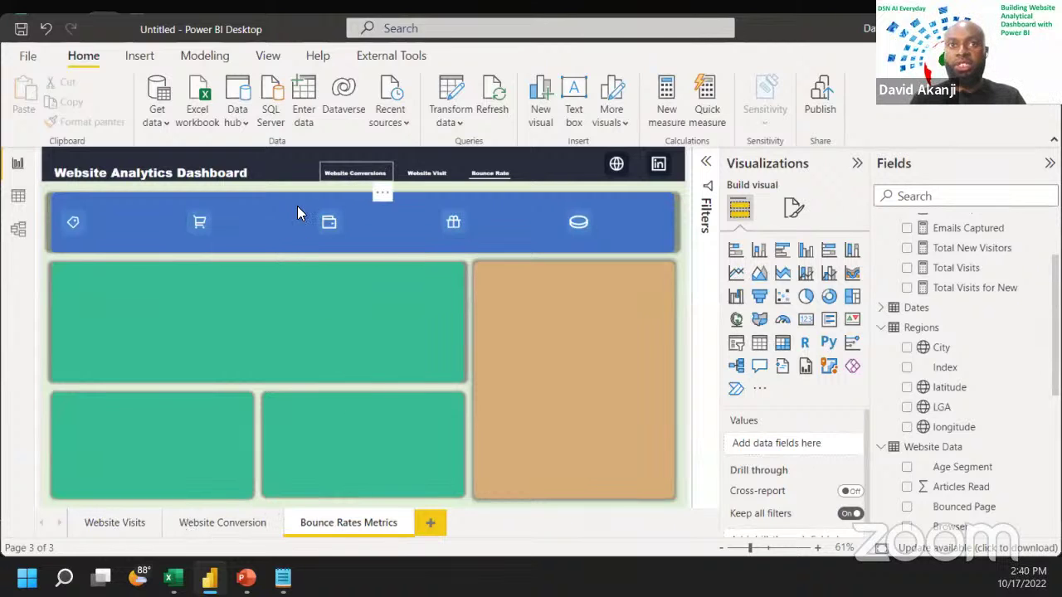
# Step: On the Website Conversion page, turn on the Website Conversions button's action as Page navigation, leaving the destination at None
pyautogui.click(208, 526)
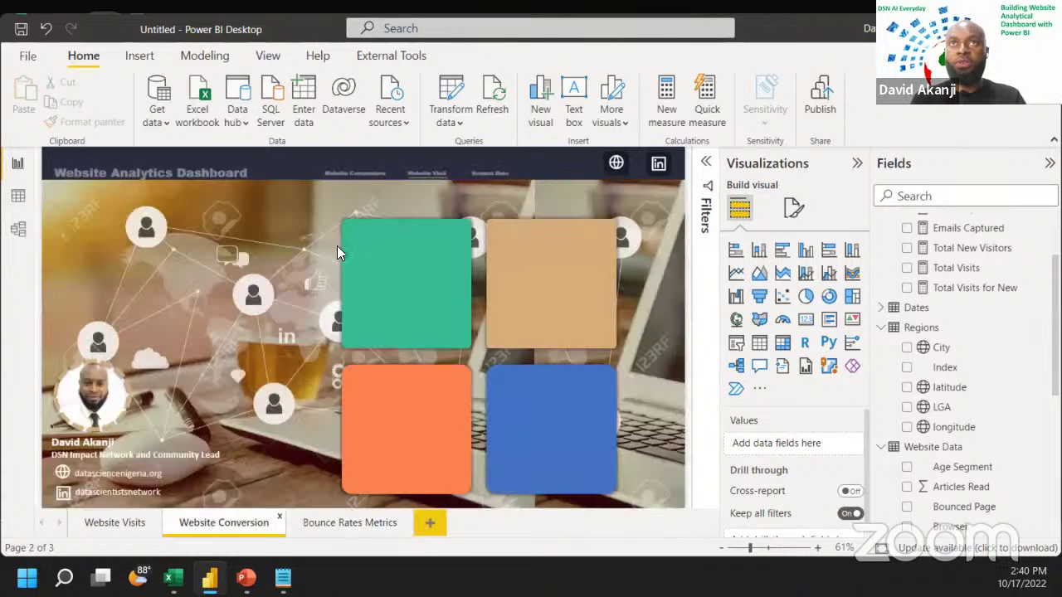
pyautogui.click(345, 175)
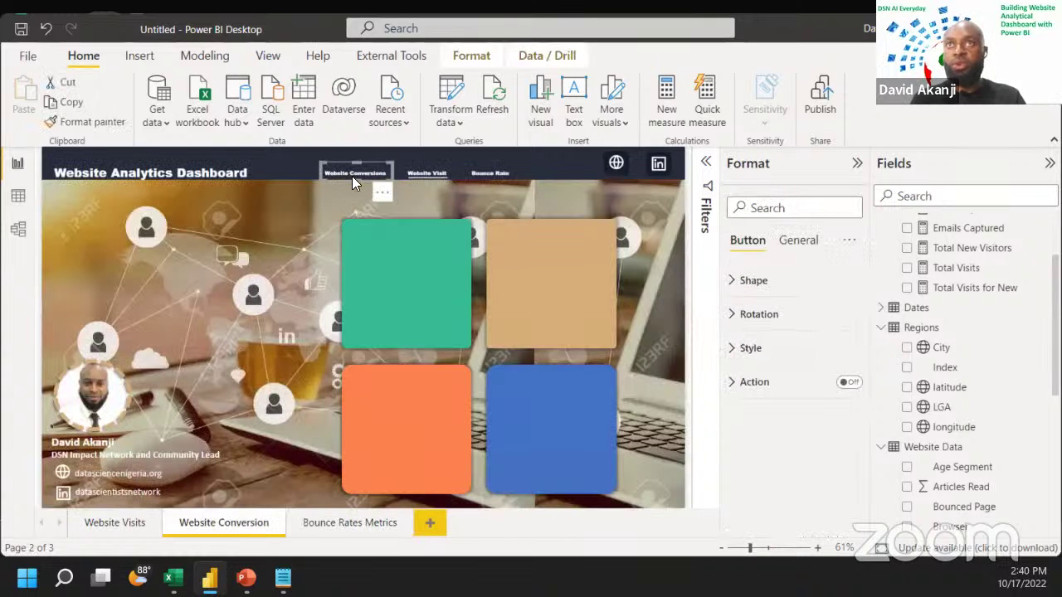
pyautogui.click(845, 384)
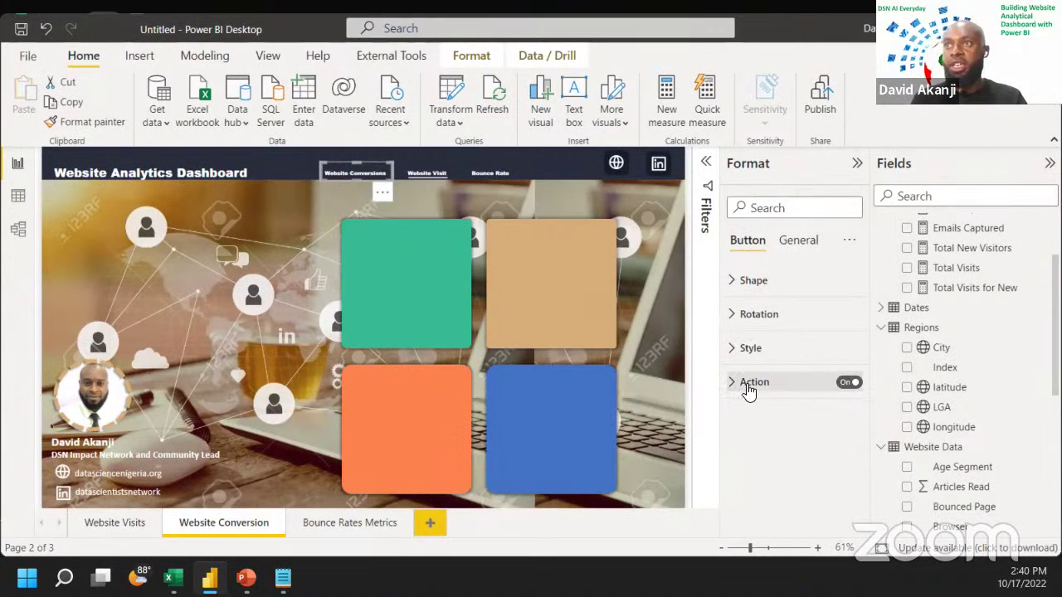
pyautogui.click(751, 384)
pyautogui.scroll(-1, 755, 473)
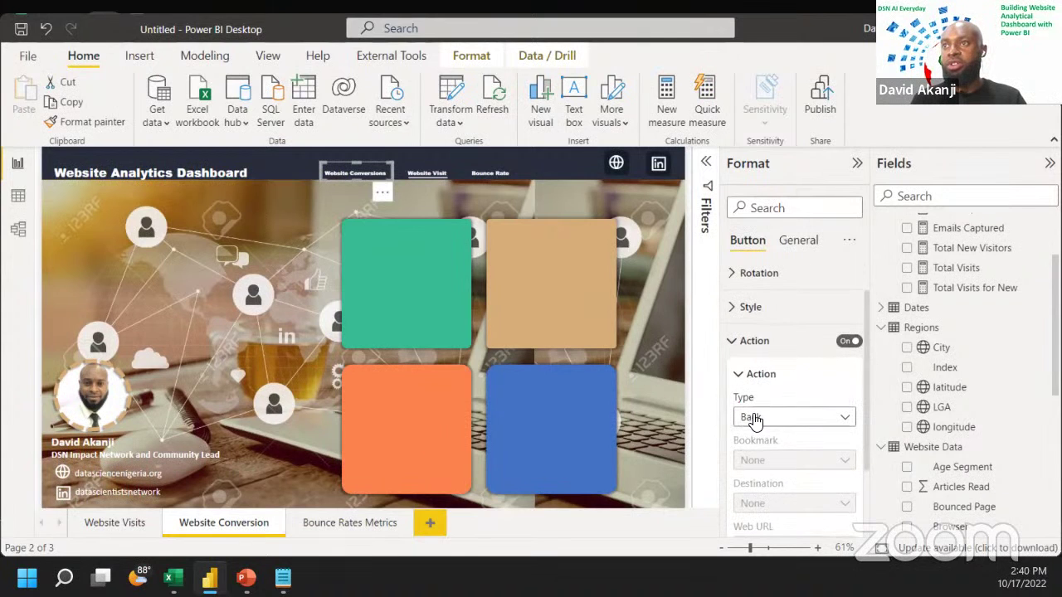
pyautogui.click(753, 417)
pyautogui.click(755, 495)
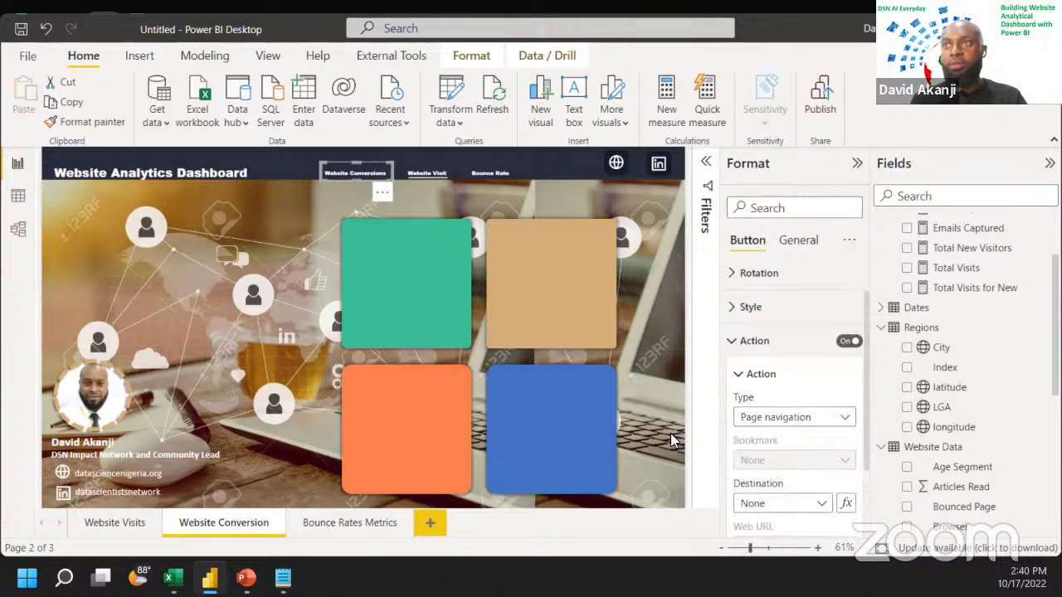
pyautogui.click(758, 505)
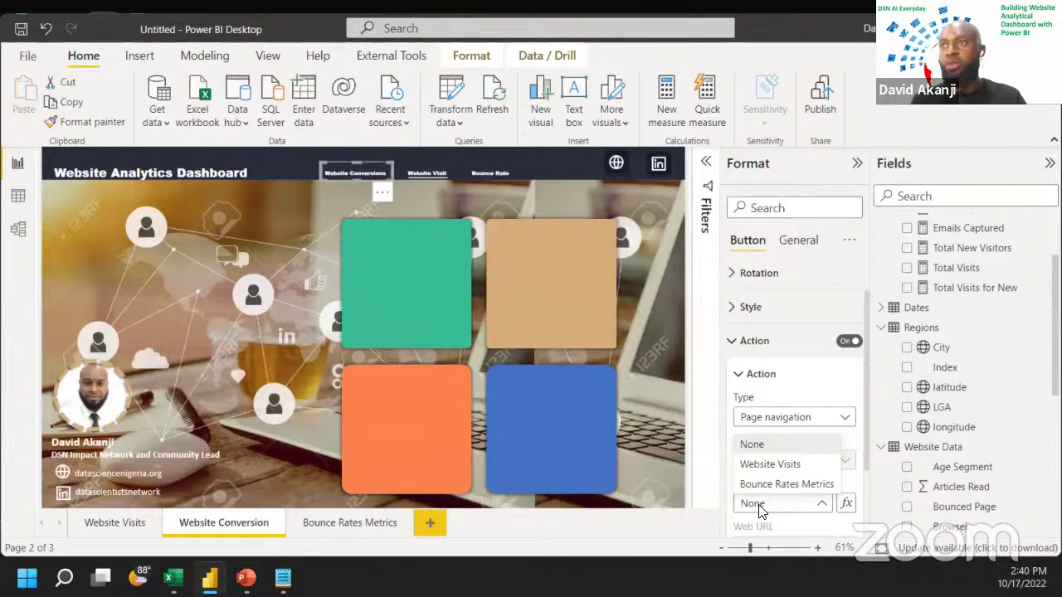
pyautogui.click(749, 445)
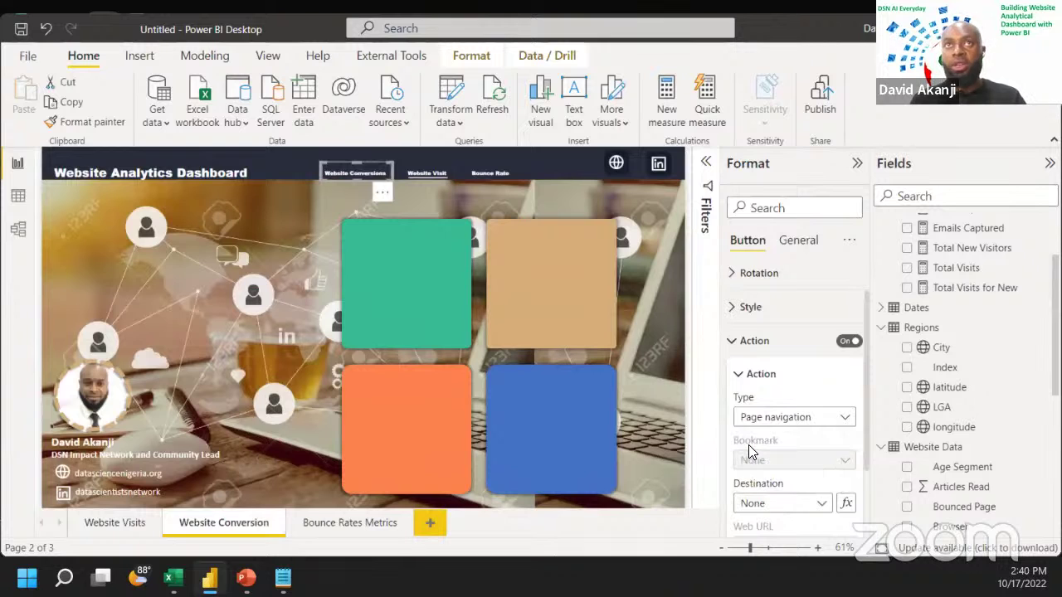
pyautogui.scroll(-3, 771, 498)
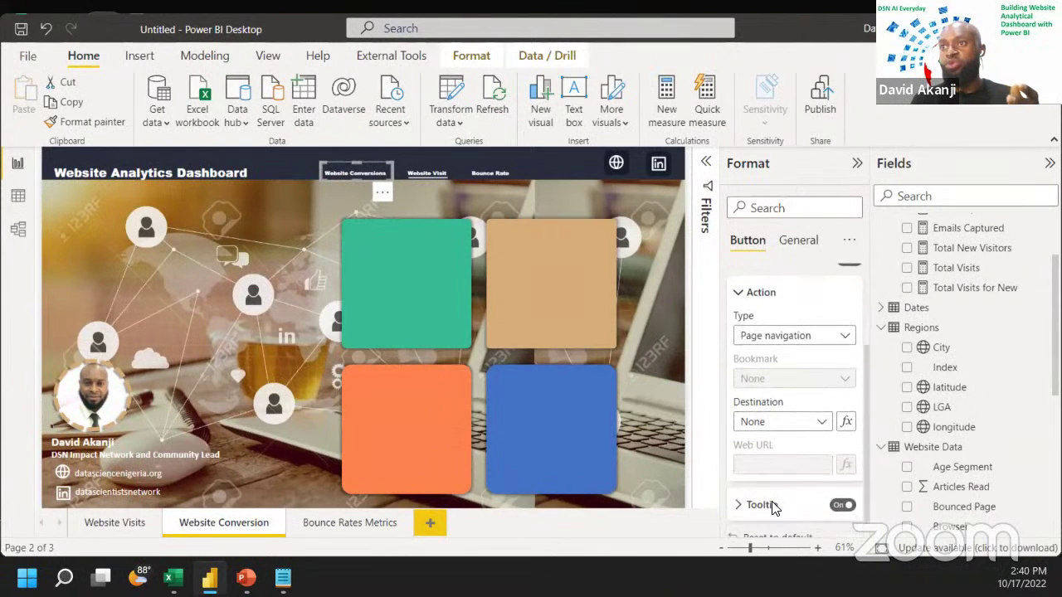
pyautogui.scroll(4, 775, 444)
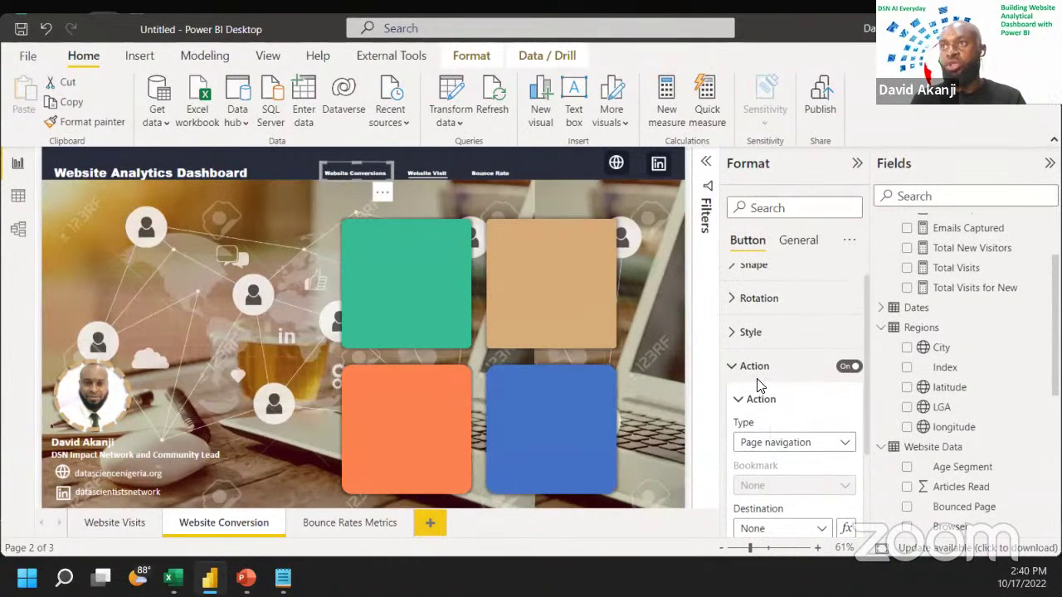
pyautogui.click(731, 367)
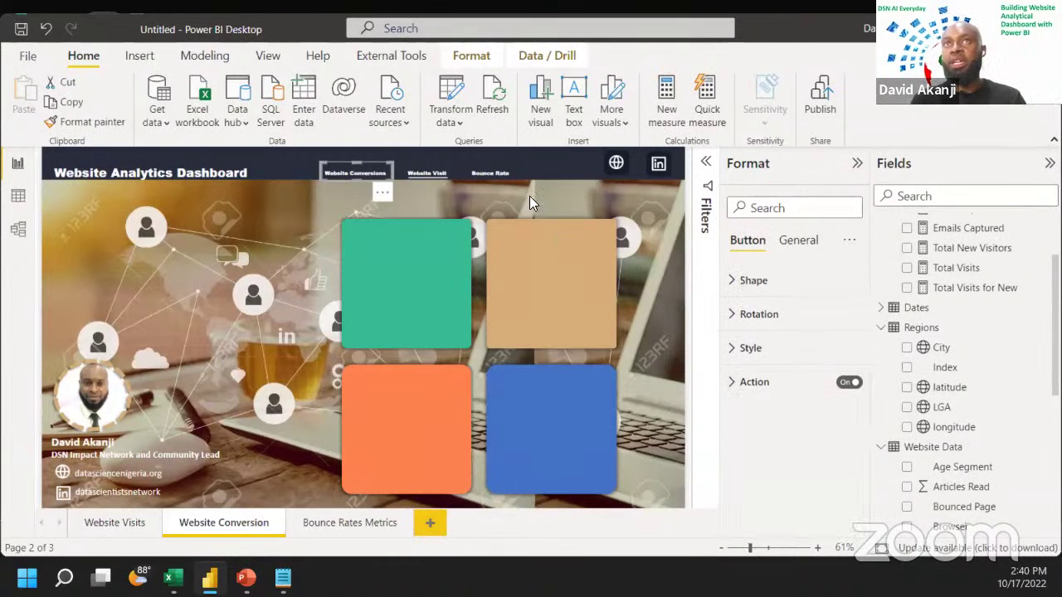
# Step: Turn on the Website Visit button's action on the Website Conversion page as Page navigation to Website Visits
pyautogui.click(426, 171)
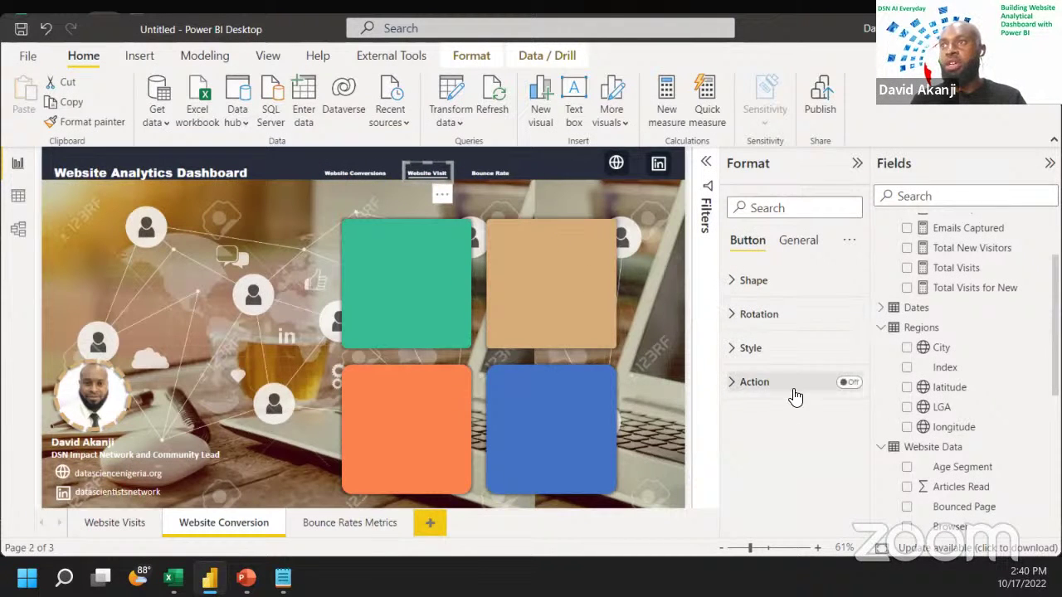
pyautogui.click(850, 383)
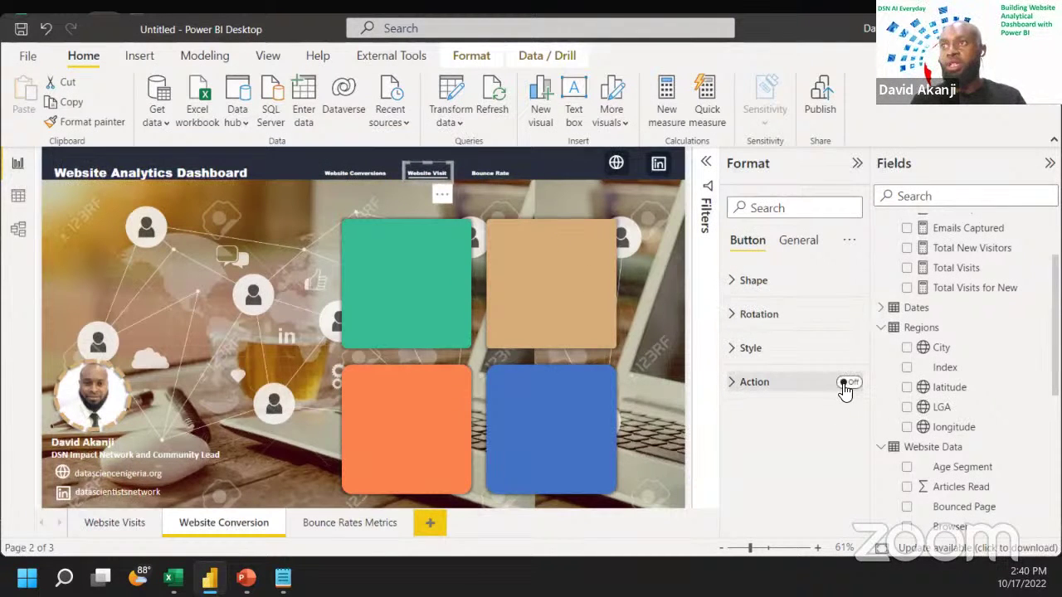
pyautogui.click(729, 385)
pyautogui.scroll(-1, 729, 387)
pyautogui.click(750, 417)
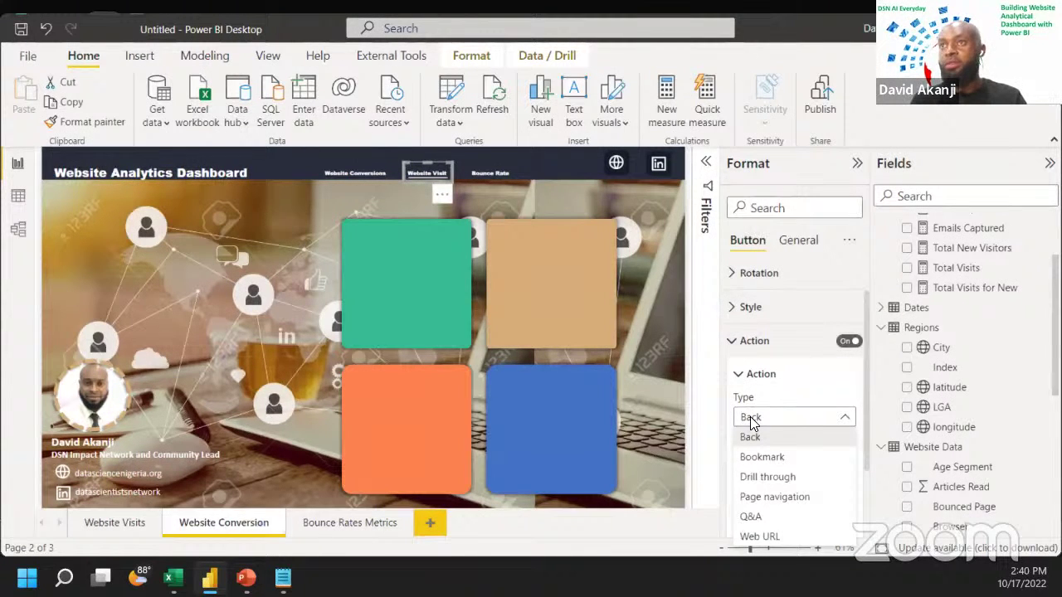
pyautogui.click(768, 496)
pyautogui.scroll(-1, 763, 481)
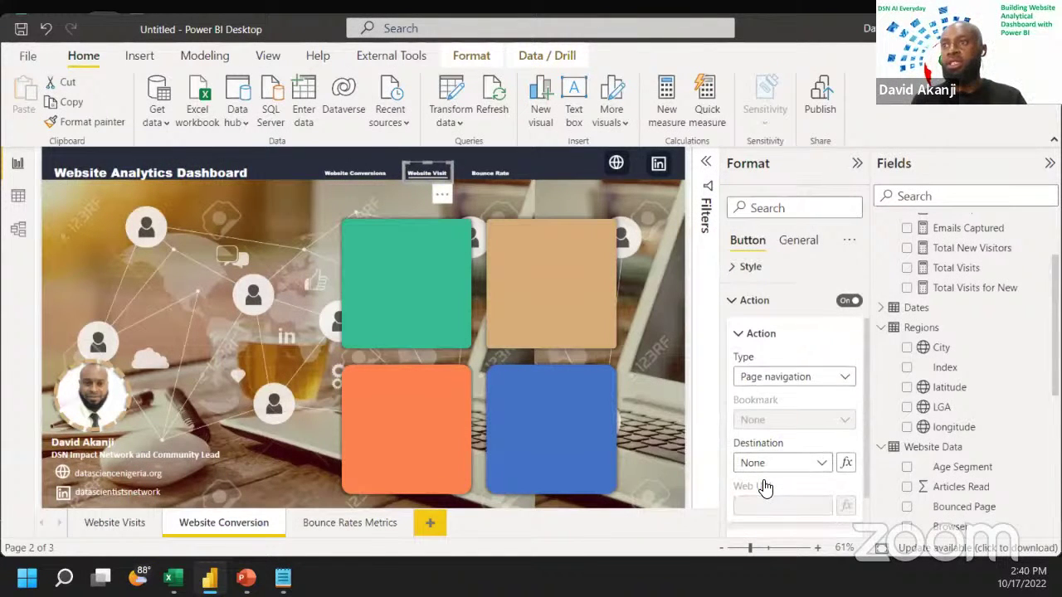
pyautogui.click(762, 464)
pyautogui.click(757, 503)
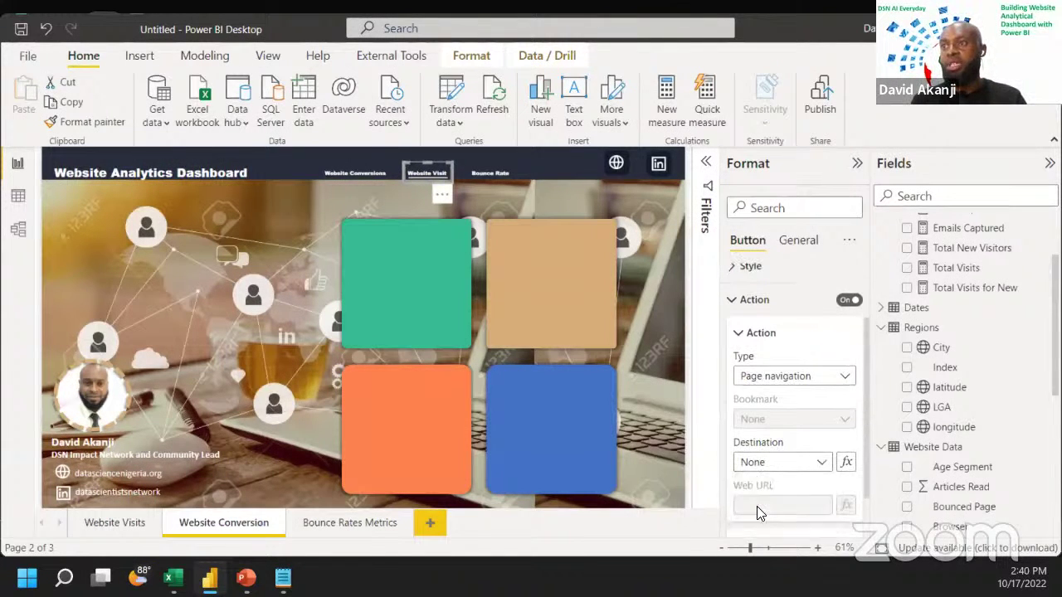
# Step: Turn on the Bounce Rate button's action on the Website Conversion page as Page navigation to Bounce Rates Metrics
pyautogui.click(486, 173)
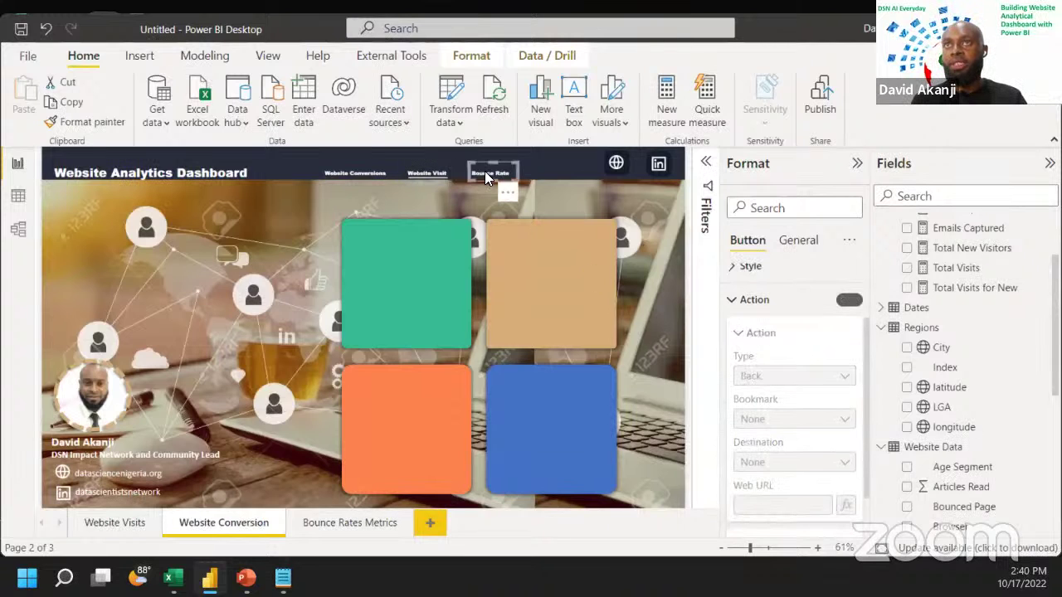
pyautogui.click(848, 299)
pyautogui.scroll(-1, 789, 348)
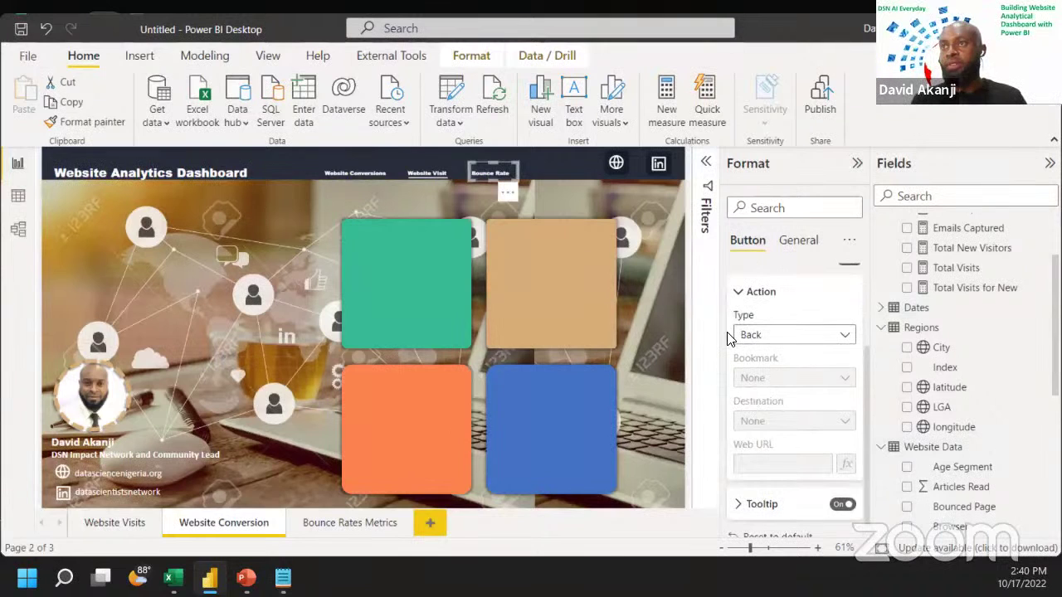
pyautogui.click(757, 339)
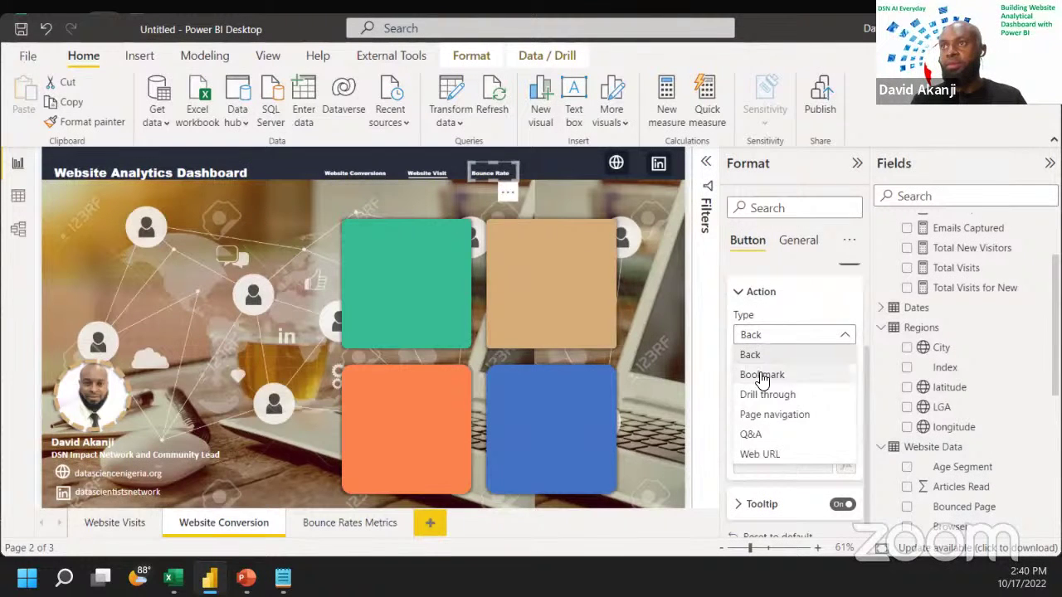
pyautogui.click(765, 415)
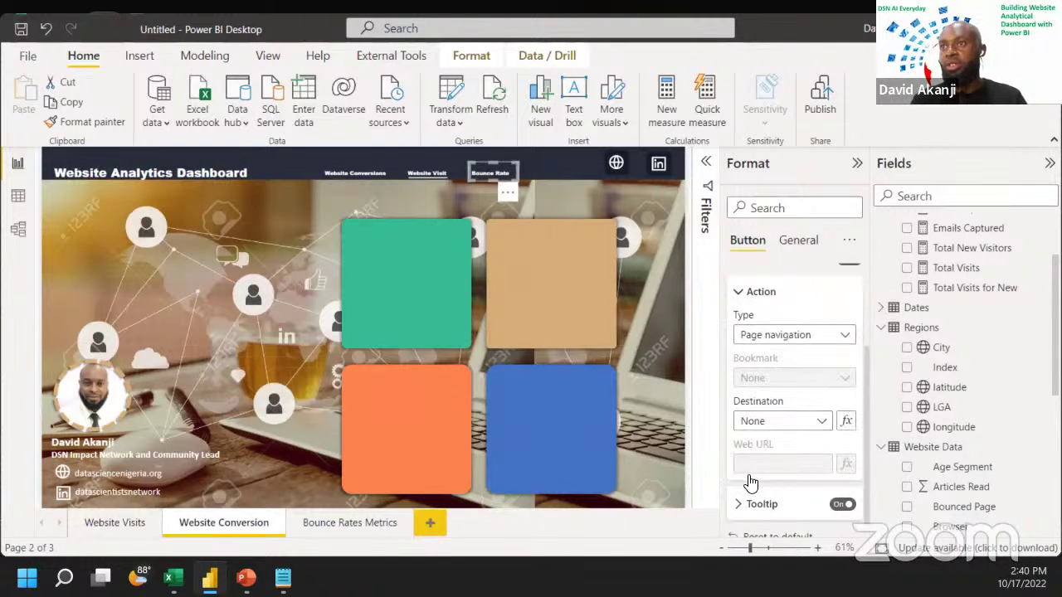
pyautogui.click(771, 425)
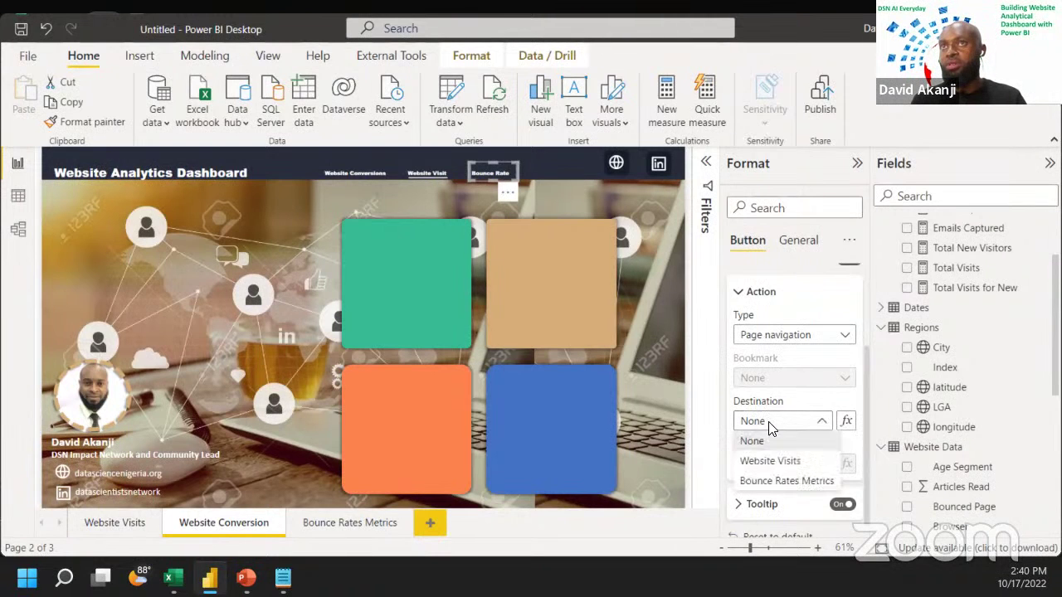
pyautogui.click(758, 483)
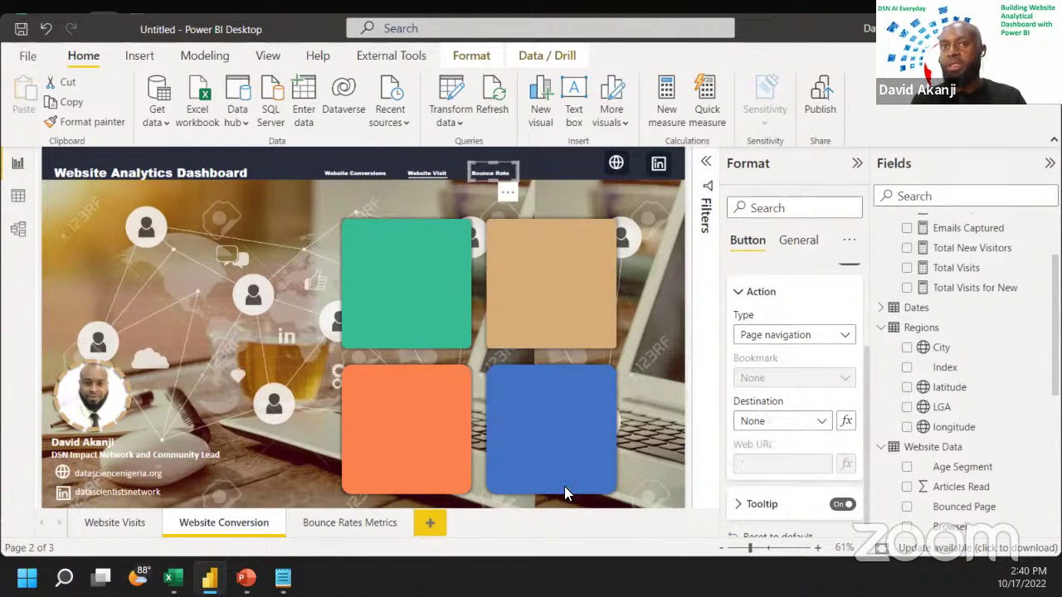
# Step: On the Bounce Rates Metrics page, turn on the Website Conversions button's action as Page navigation to Website Conversion
pyautogui.click(327, 526)
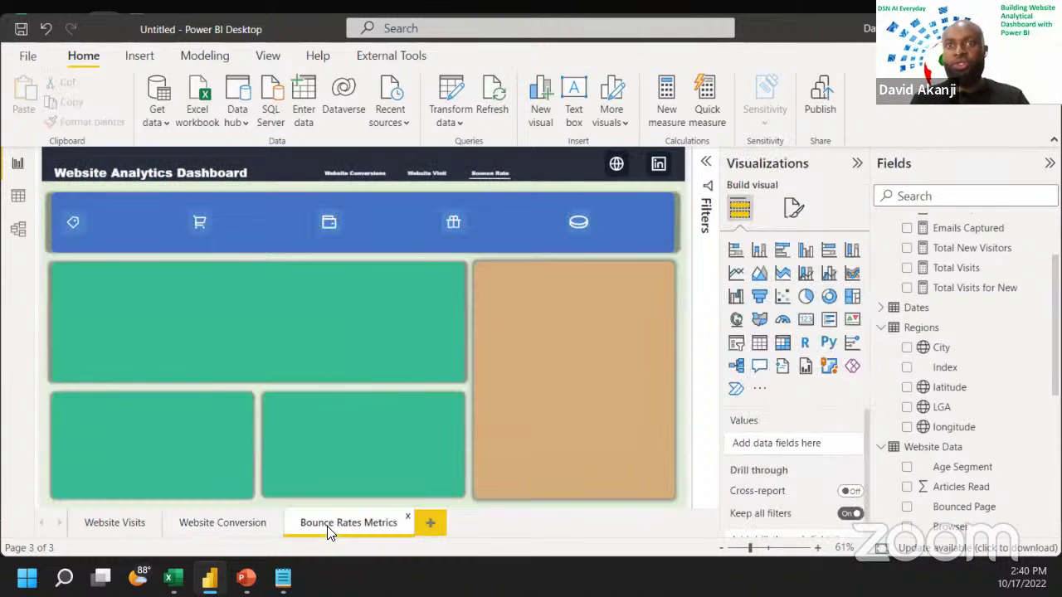
pyautogui.click(351, 168)
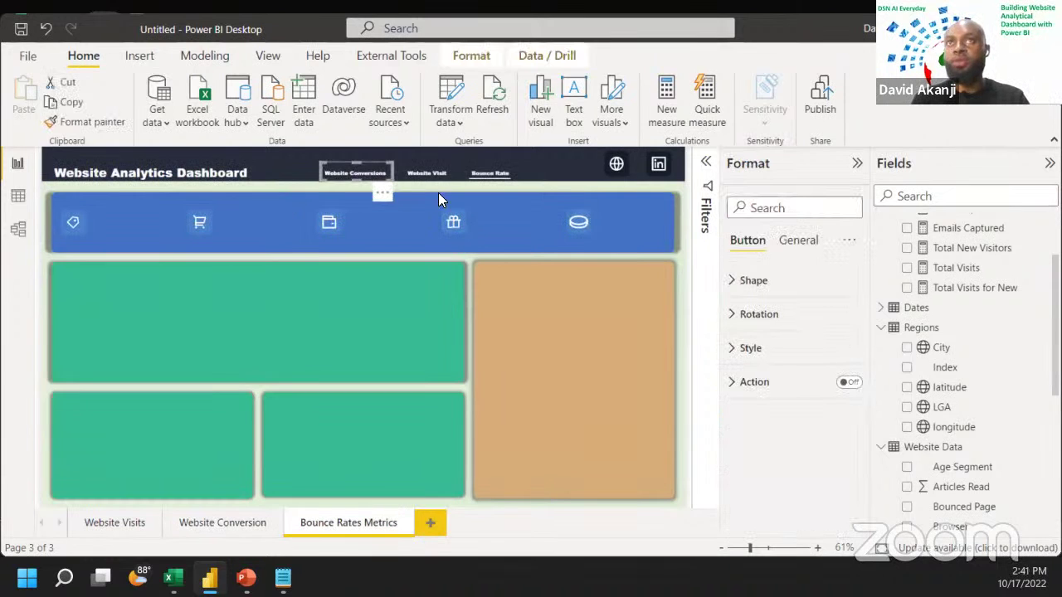
pyautogui.click(850, 383)
pyautogui.click(750, 381)
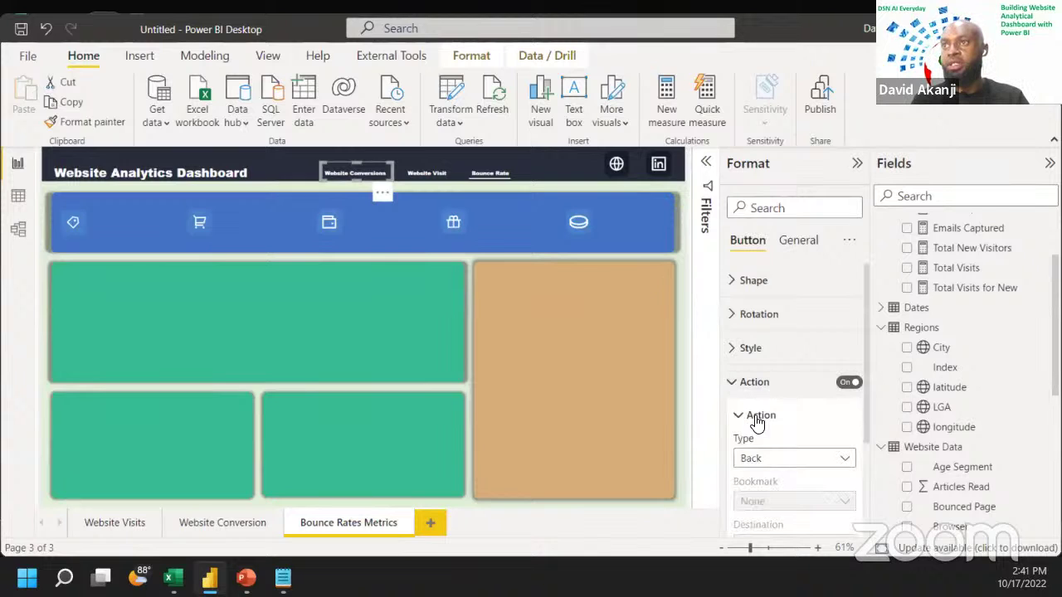
pyautogui.click(755, 458)
pyautogui.click(759, 458)
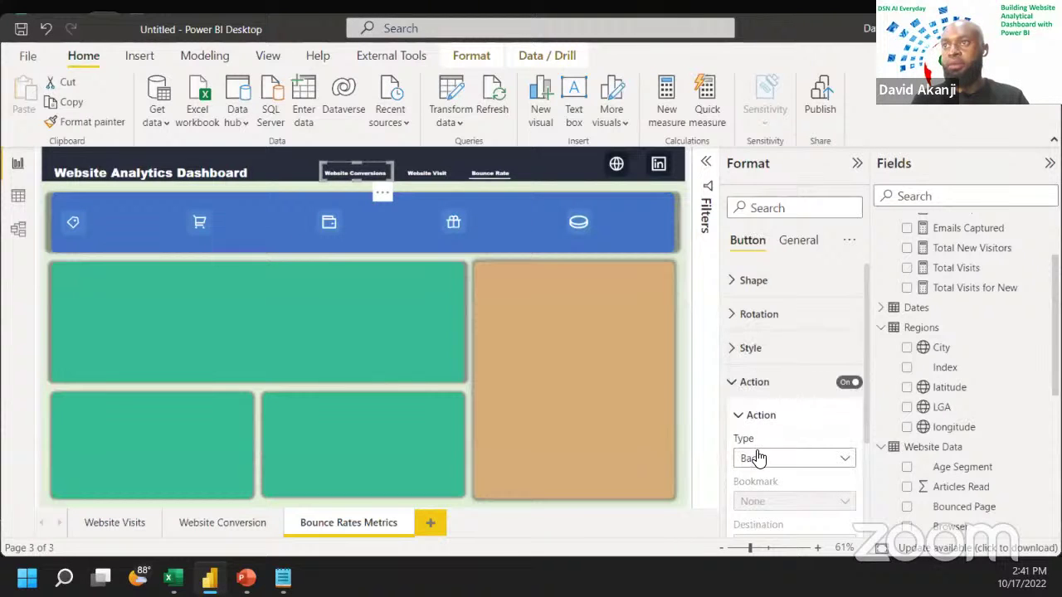
pyautogui.click(754, 465)
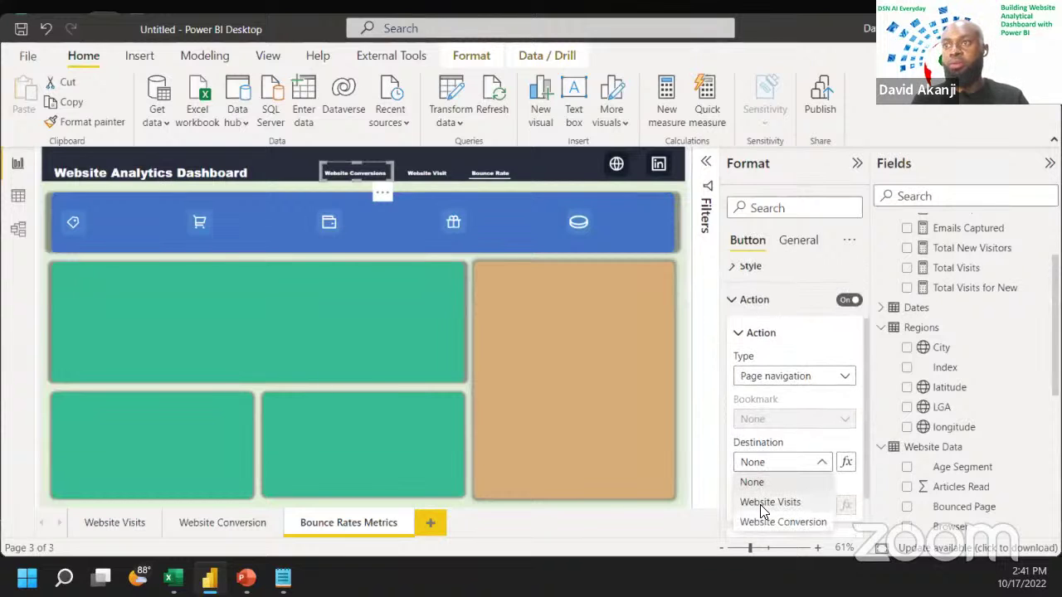
pyautogui.click(762, 522)
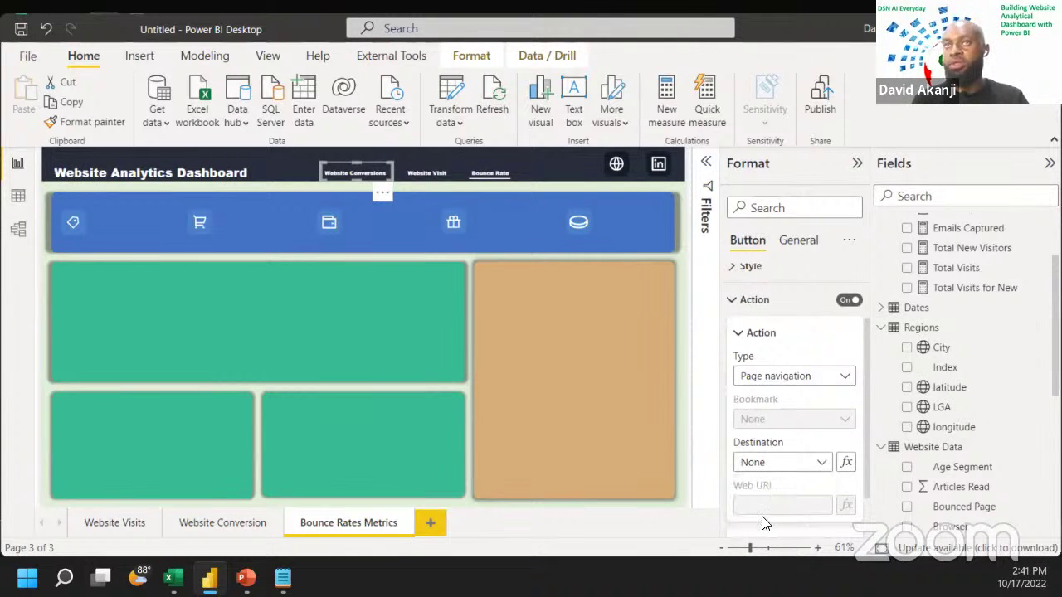
# Step: Turn on the Website Visit button's action on the Bounce Rates Metrics page as Page navigation to Website Visits
pyautogui.click(428, 182)
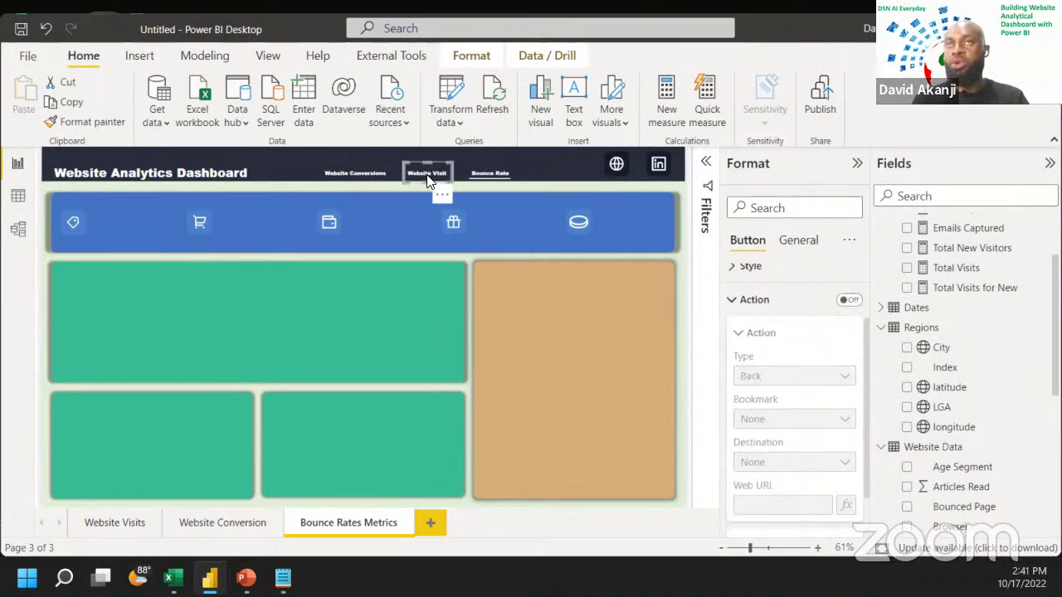
pyautogui.click(857, 306)
pyautogui.click(759, 380)
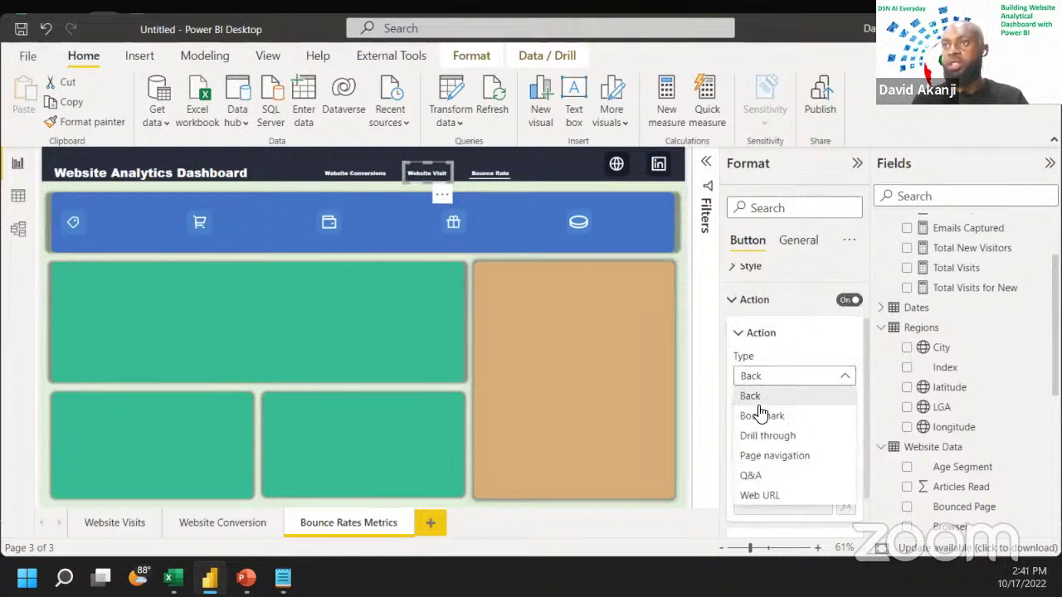
pyautogui.click(755, 457)
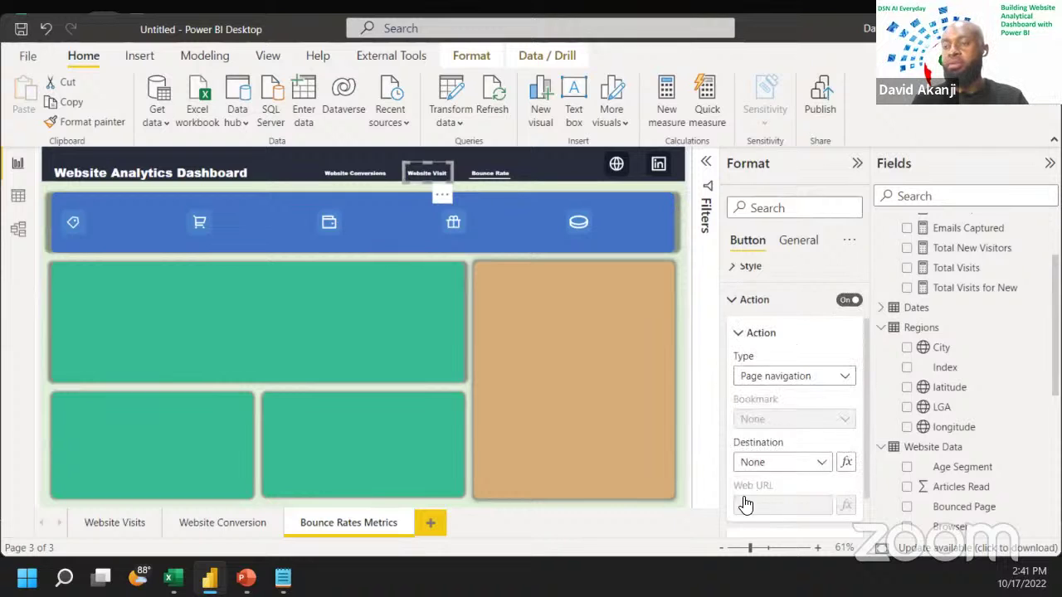
pyautogui.scroll(-1, 747, 498)
pyautogui.click(753, 404)
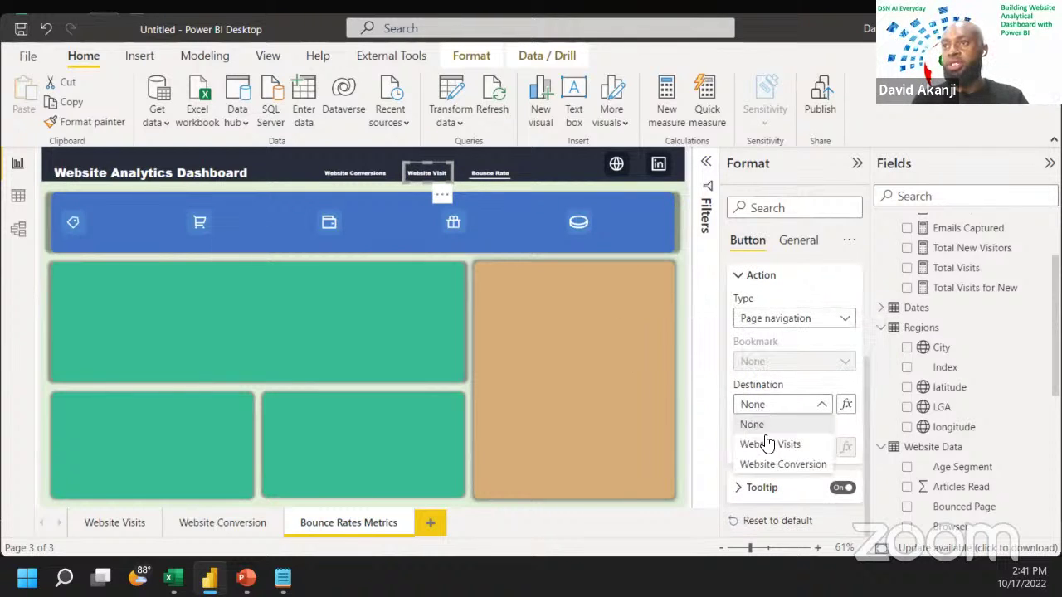
pyautogui.click(765, 445)
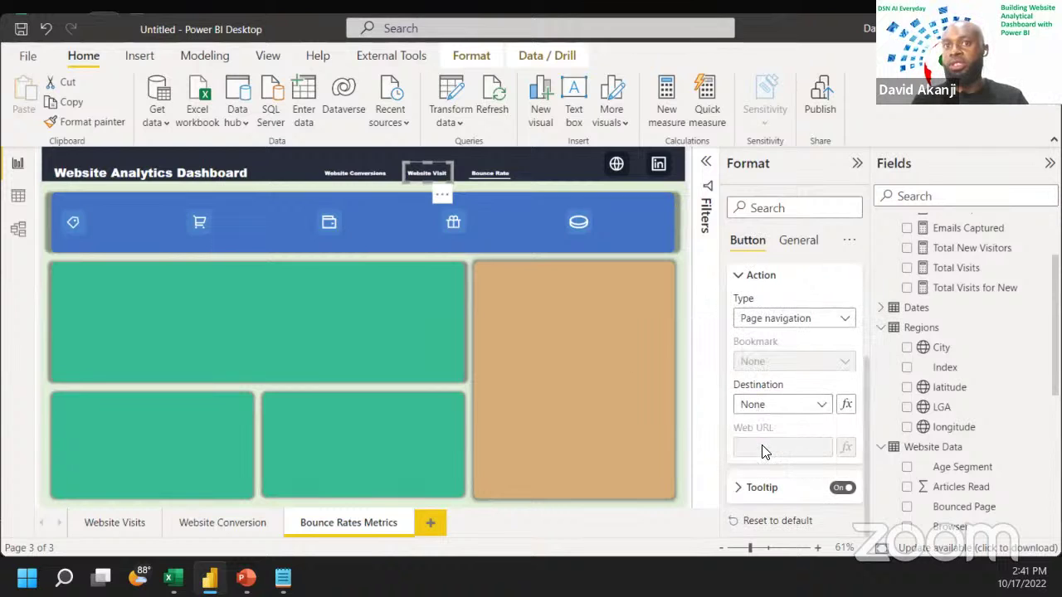
# Step: Turn on the Bounce Rate button's action on the Bounce Rates Metrics page as Page navigation, leaving the destination at None
pyautogui.click(489, 176)
pyautogui.scroll(1, 757, 343)
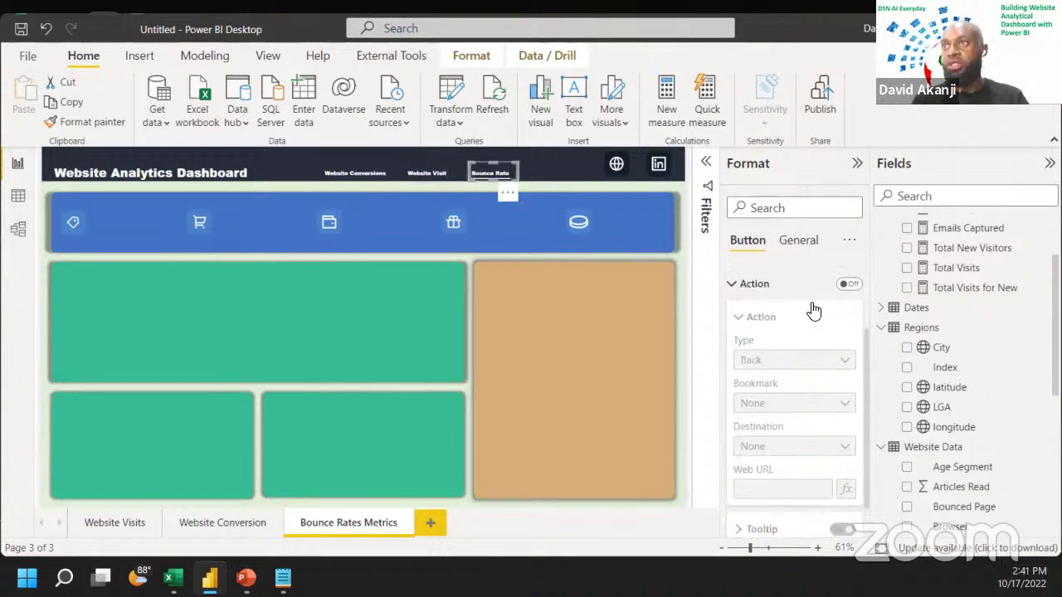
pyautogui.click(848, 284)
pyautogui.click(764, 360)
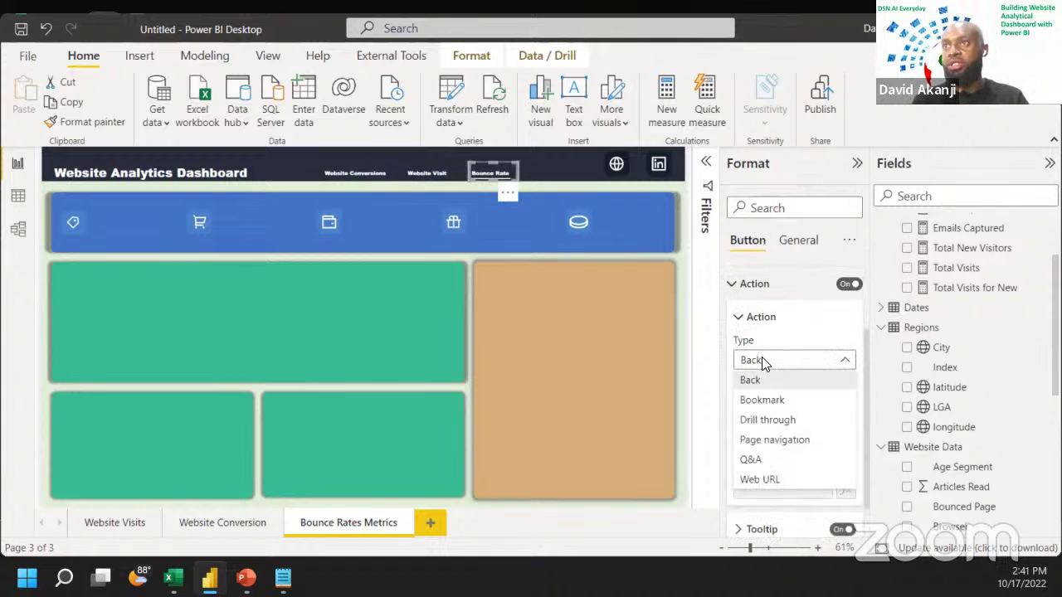
pyautogui.click(763, 439)
pyautogui.scroll(-1, 763, 432)
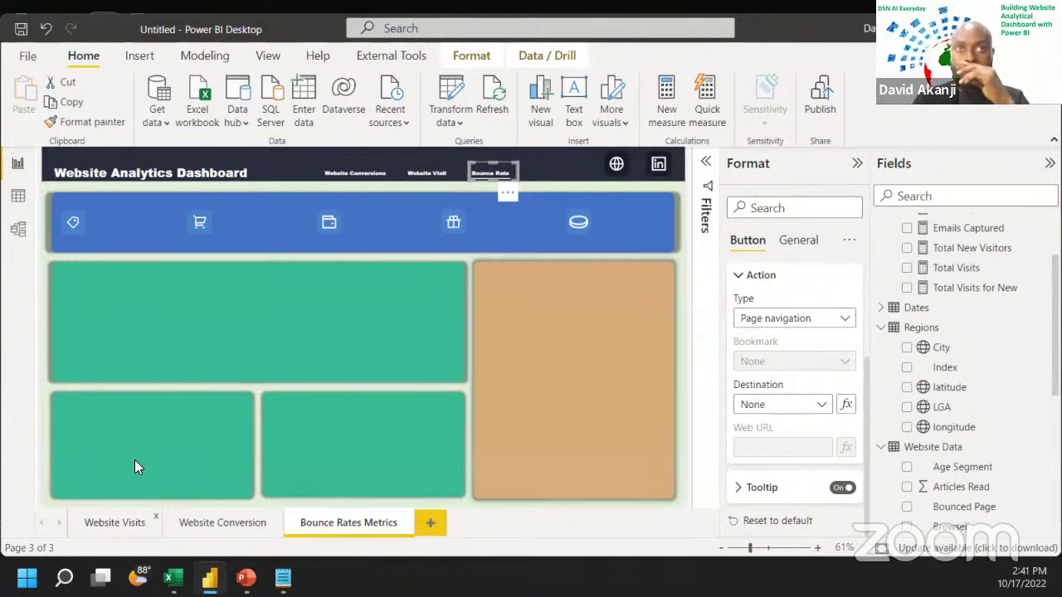
# Step: On the Website Visits page, duplicate the Bounce Rate button and fit the copy over the globe icon in the header
pyautogui.click(91, 523)
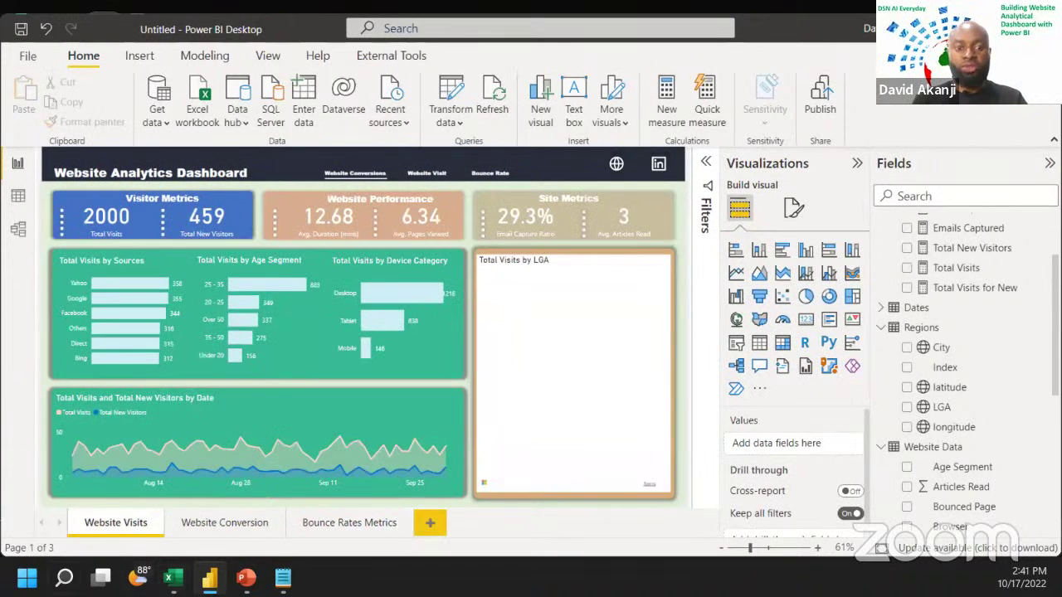
pyautogui.click(487, 176)
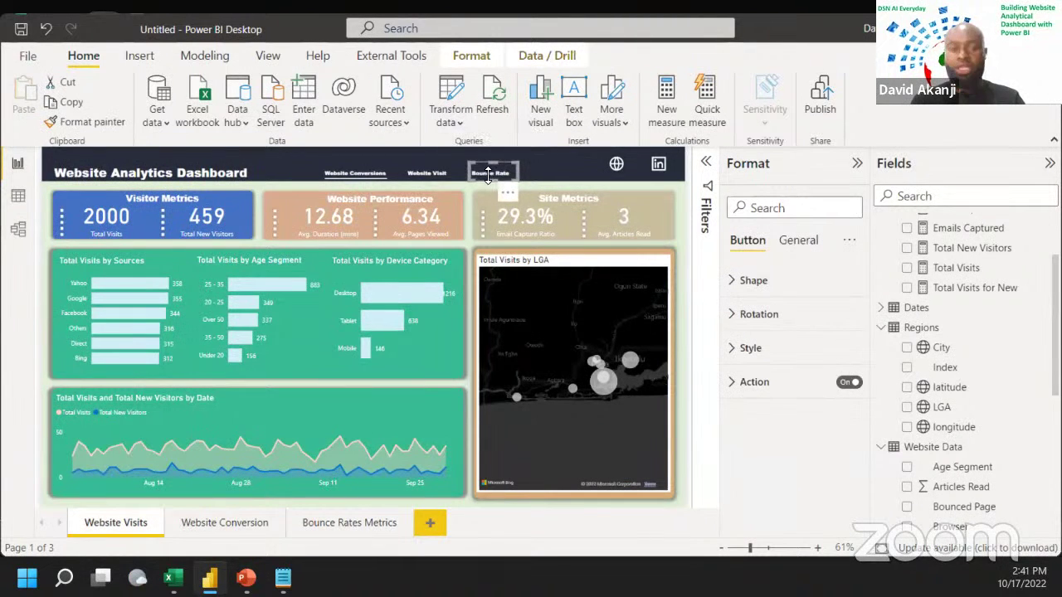
pyautogui.hotkey('ctrl', 'c')
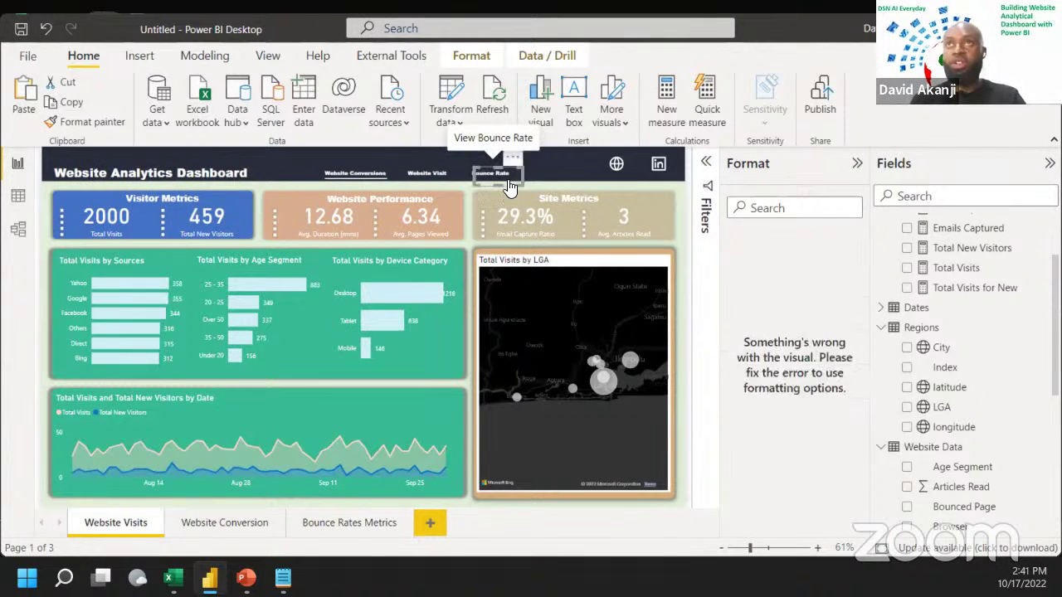
pyautogui.moveTo(492, 186); pyautogui.dragTo(610, 178)
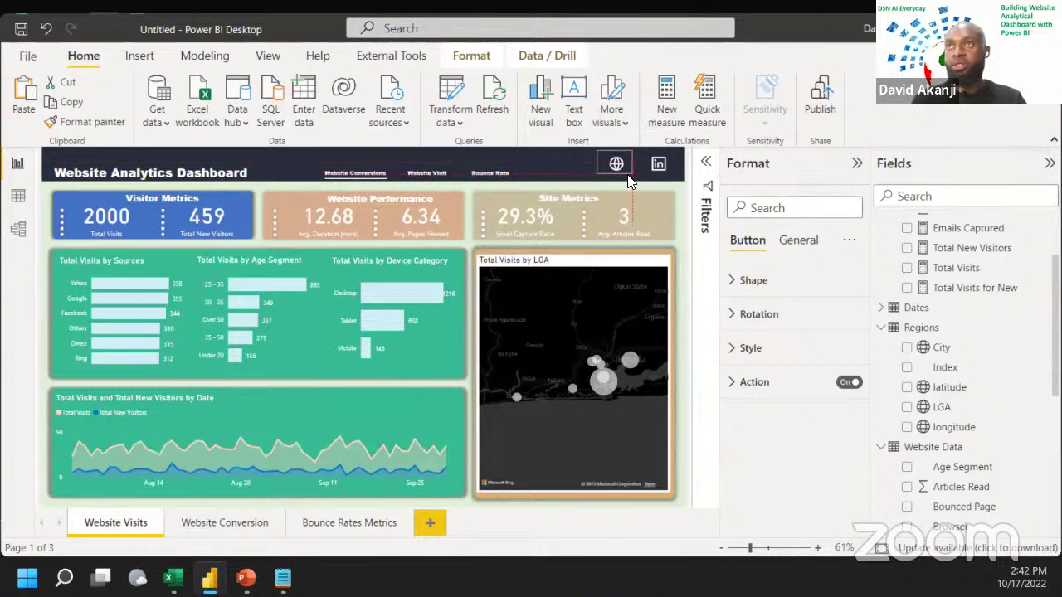
pyautogui.moveTo(637, 181); pyautogui.dragTo(612, 179)
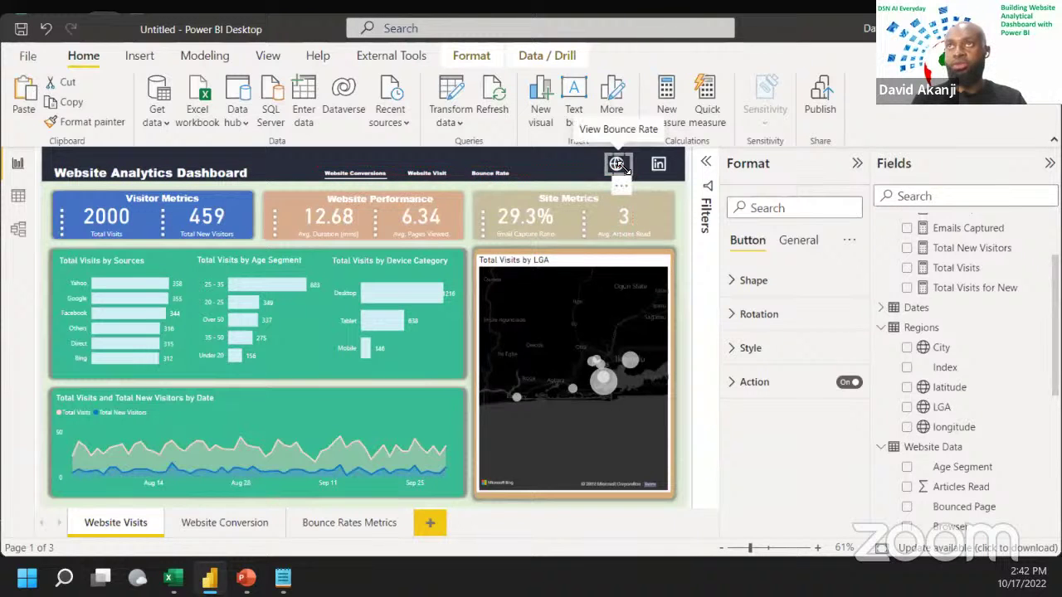
# Step: Duplicate the globe icon's overlay button and place the copy over the LinkedIn icon
pyautogui.click(618, 165)
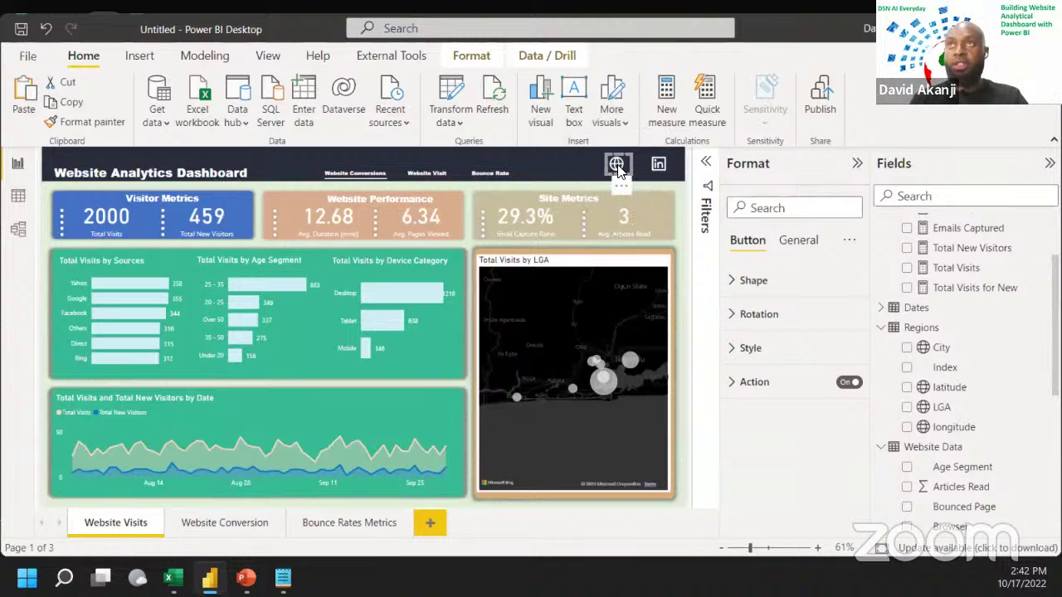
pyautogui.click(662, 172)
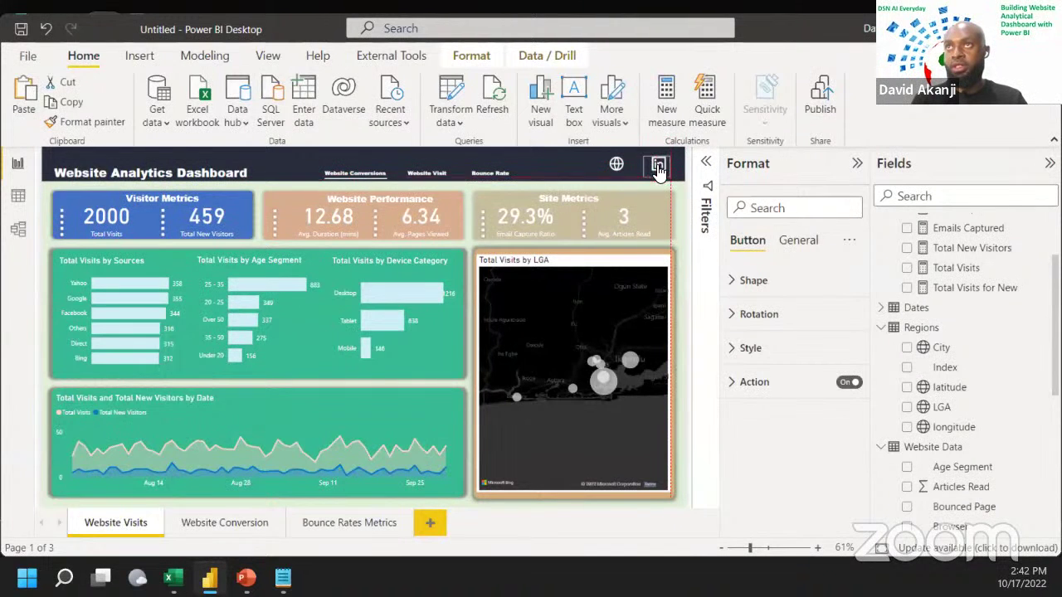
pyautogui.moveTo(660, 172); pyautogui.dragTo(656, 166)
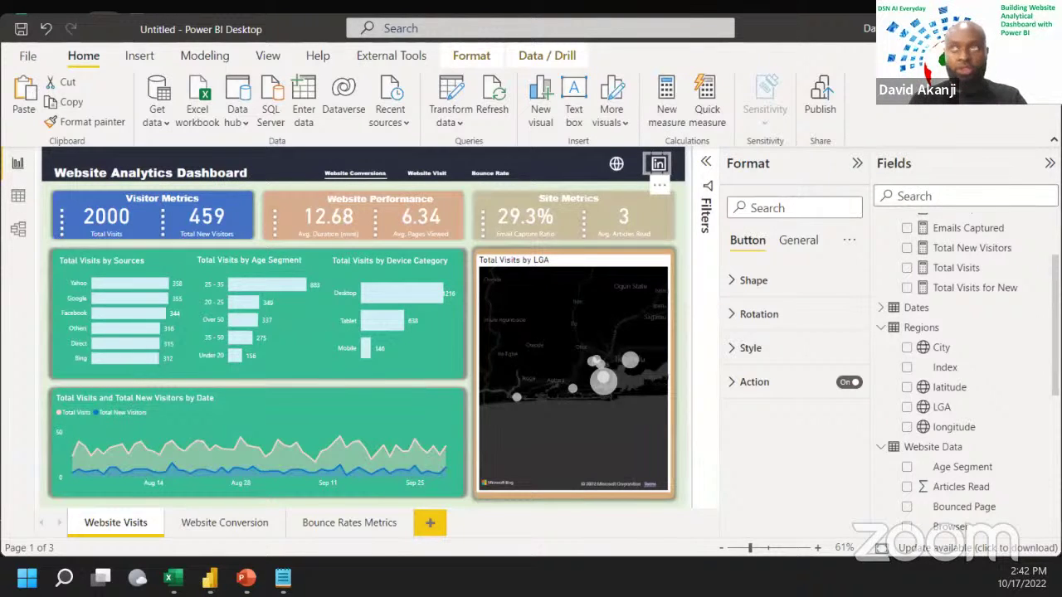
pyautogui.click(622, 166)
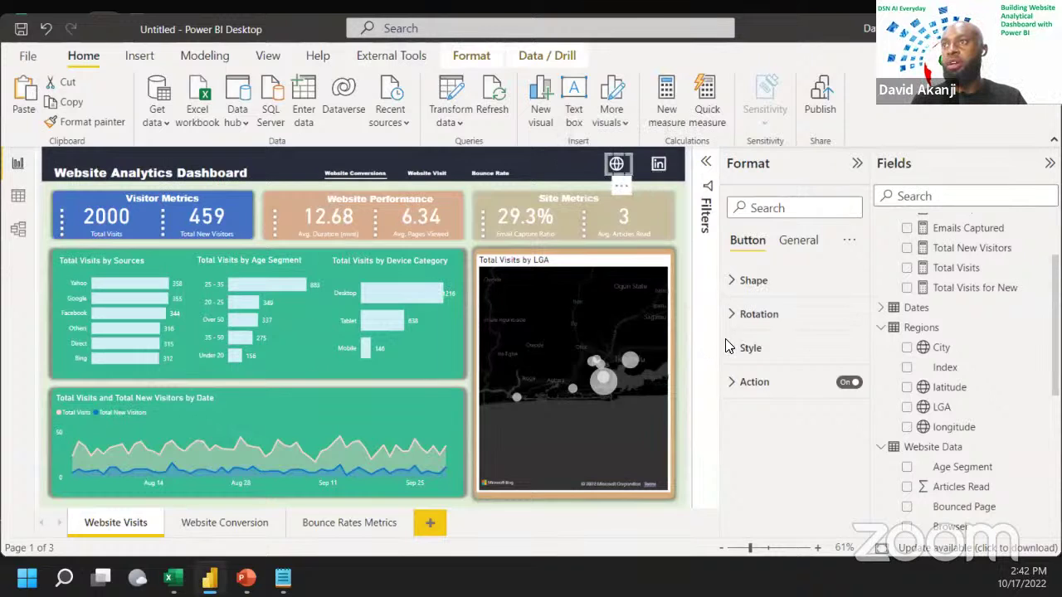
pyautogui.click(749, 383)
pyautogui.scroll(-3, 768, 486)
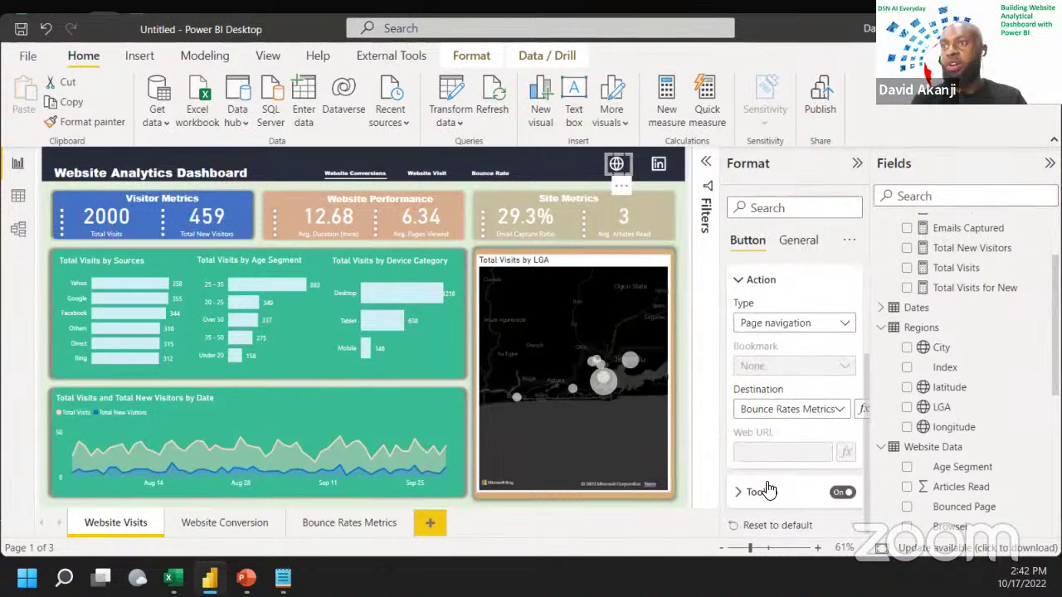
pyautogui.click(771, 407)
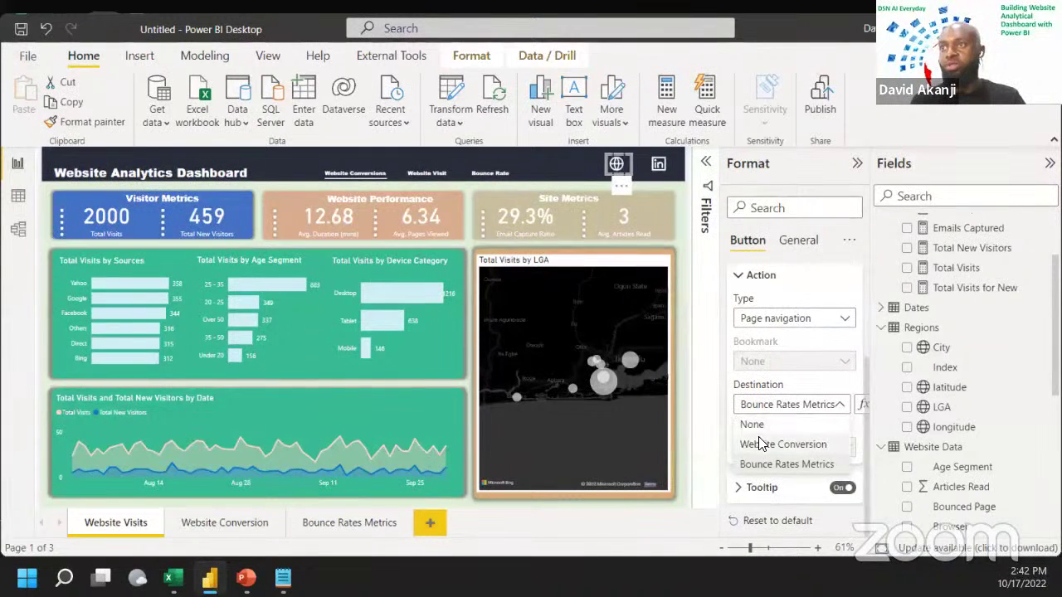
pyautogui.click(757, 324)
pyautogui.click(755, 325)
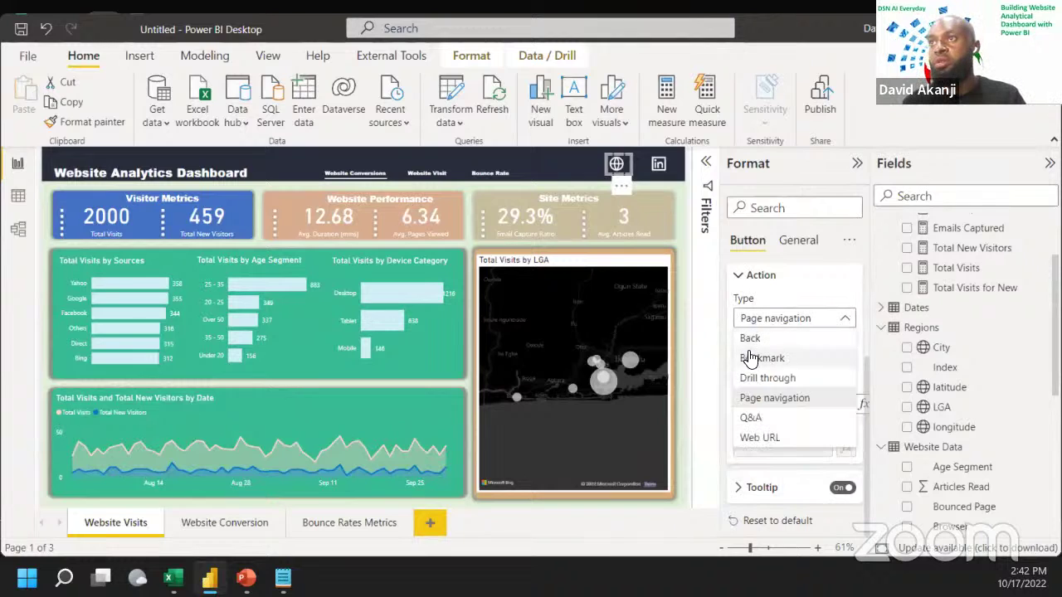
pyautogui.click(754, 438)
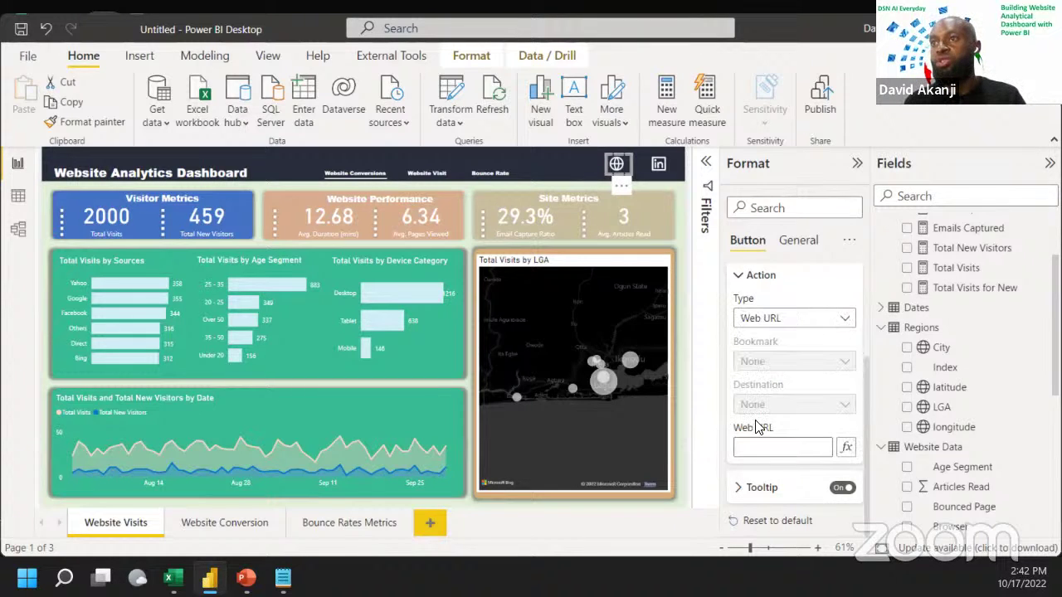
pyautogui.click(757, 451)
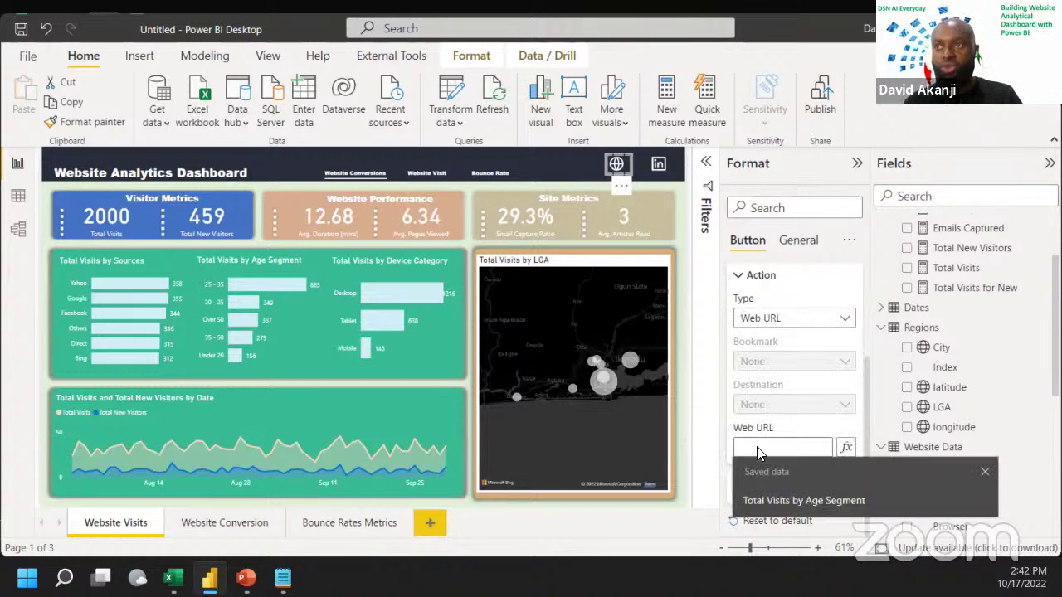
pyautogui.hotkey('ctrl', 'v')
pyautogui.press('Return')
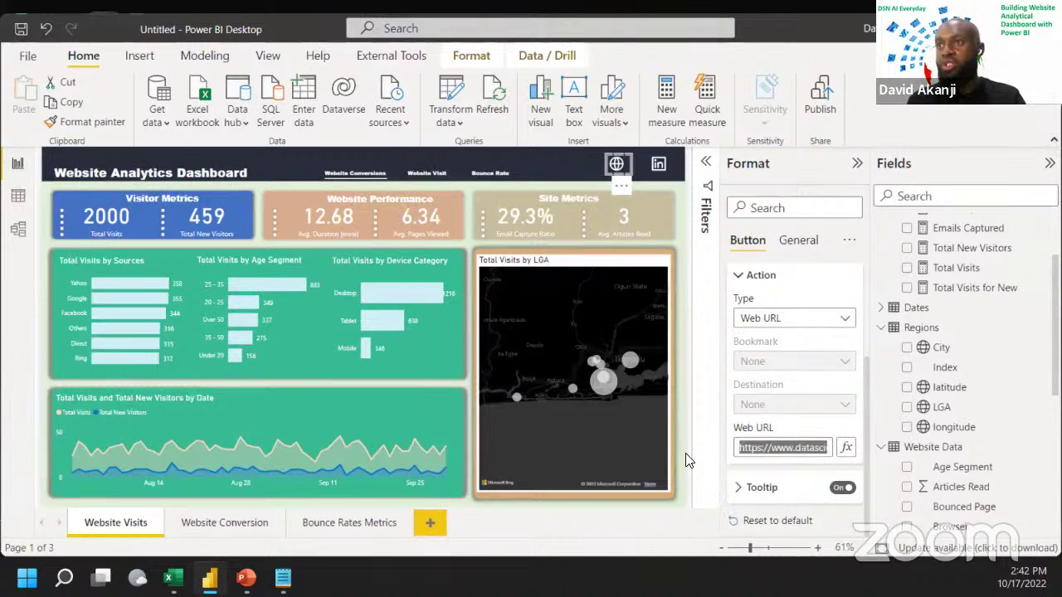
pyautogui.click(658, 163)
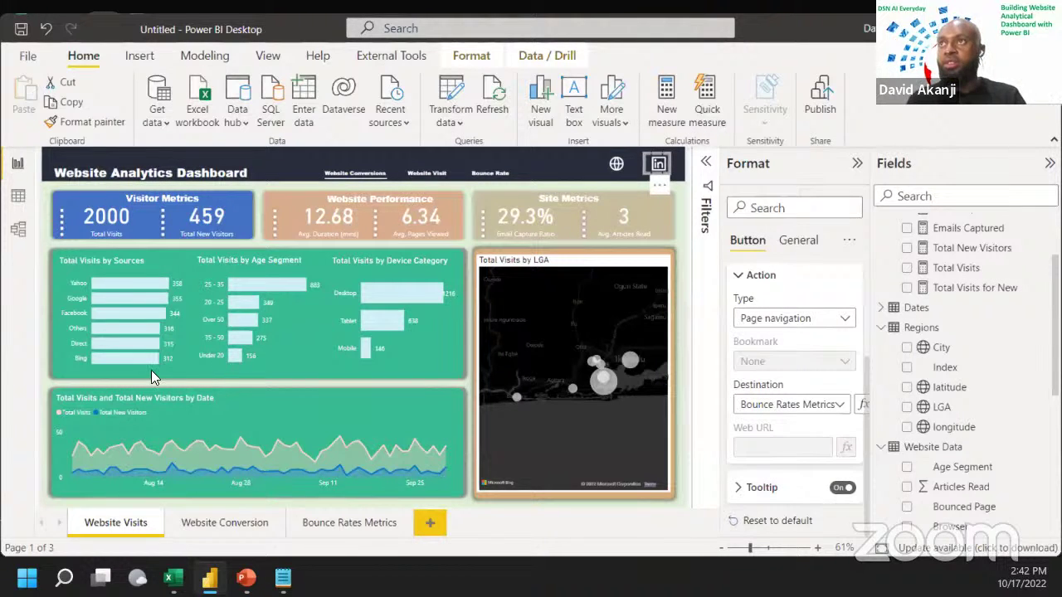
pyautogui.click(763, 322)
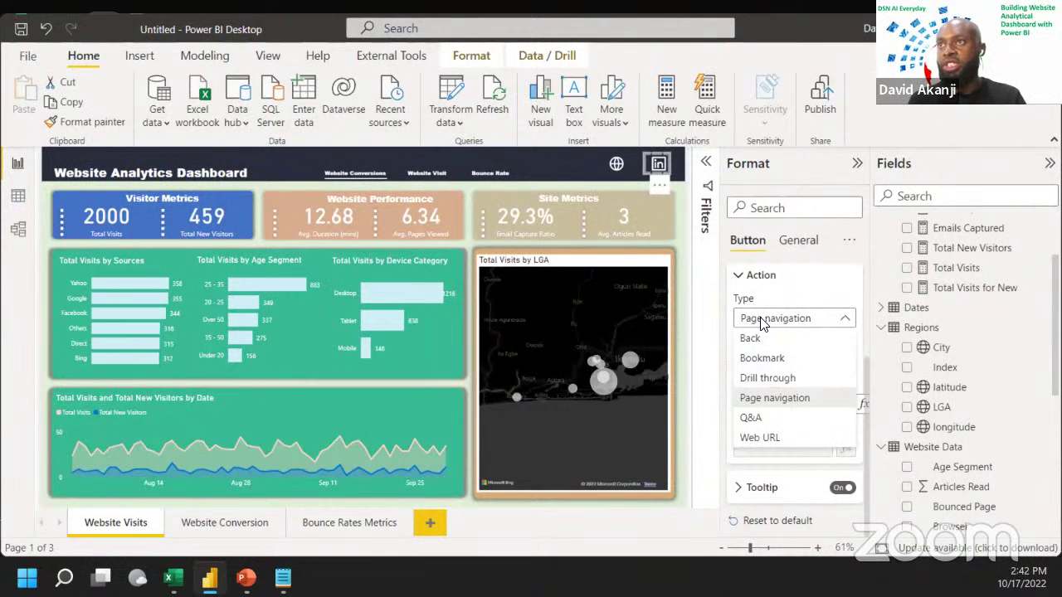
pyautogui.click(749, 437)
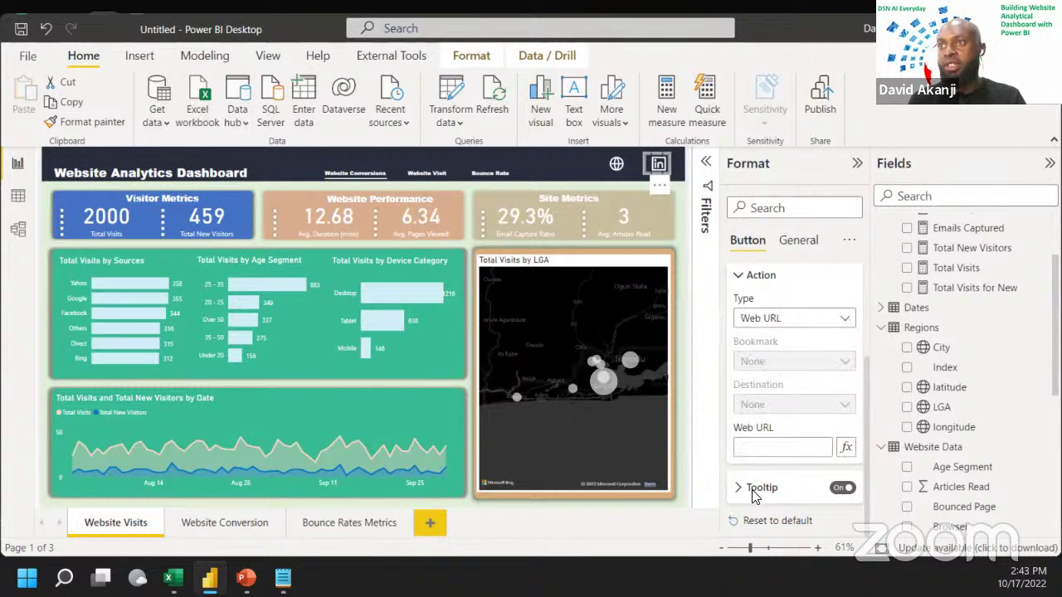
pyautogui.hotkey('ctrl', 'v')
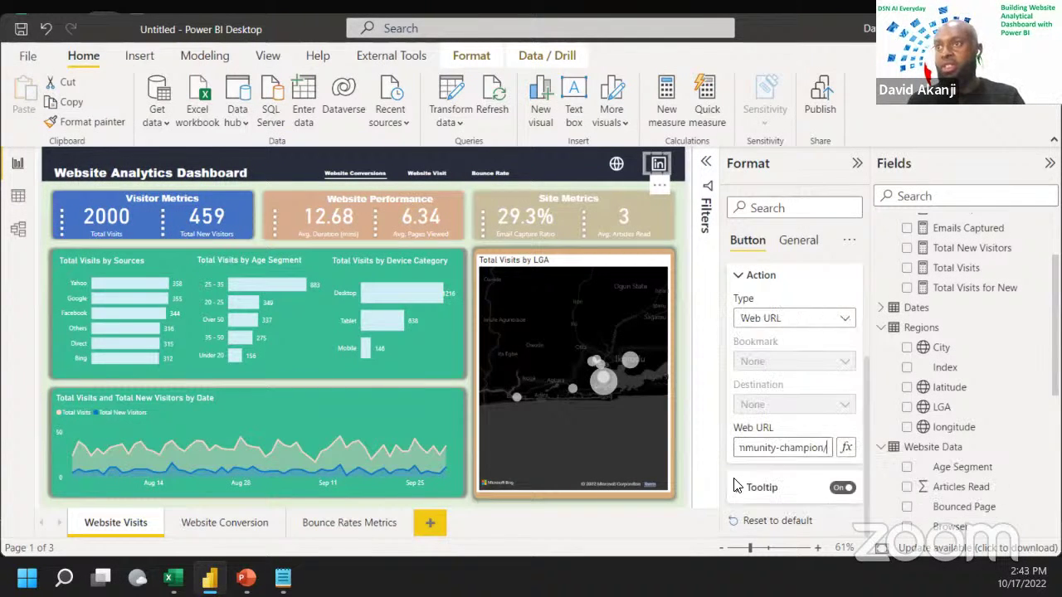
# Step: Replace the LinkedIn icon button's tooltip text with "Connect with me on Linkedin"
pyautogui.click(752, 491)
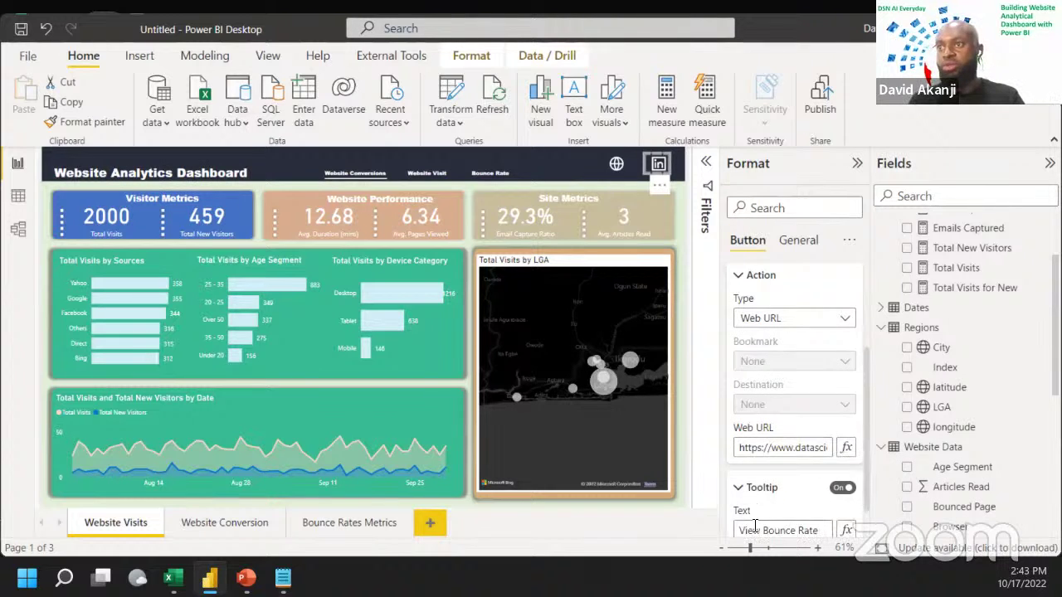
pyautogui.scroll(-1, 753, 519)
pyautogui.hotkey('ctrl', 'a')
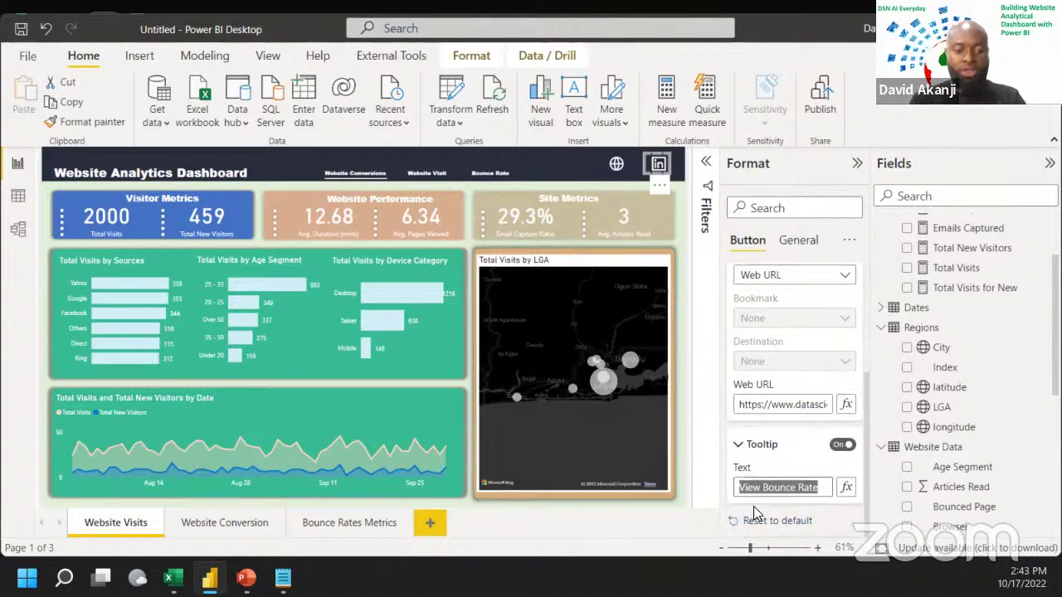
pyautogui.write('Fo')
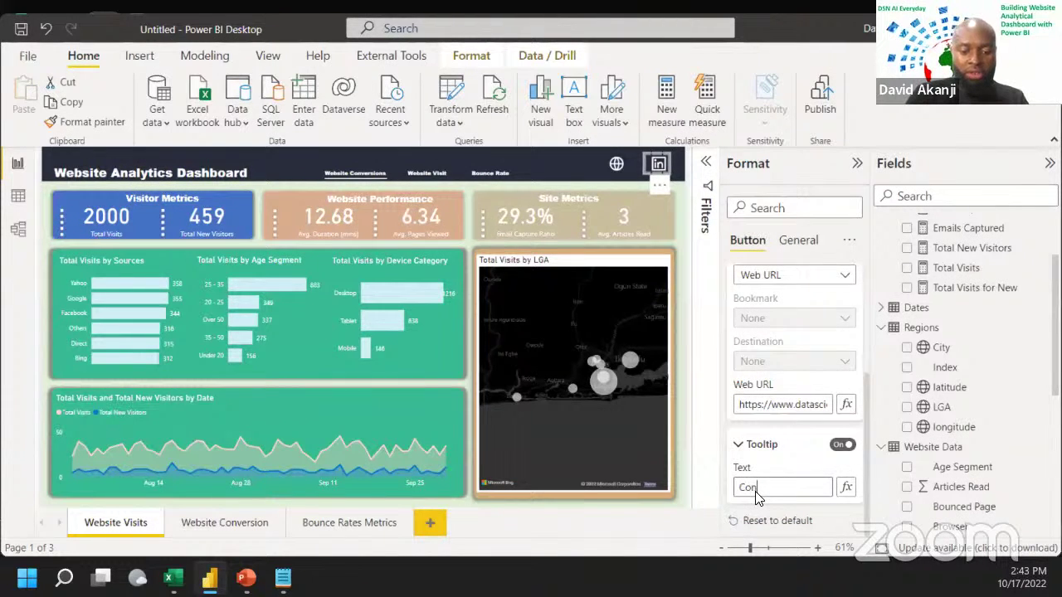
pyautogui.write('nnect with m')
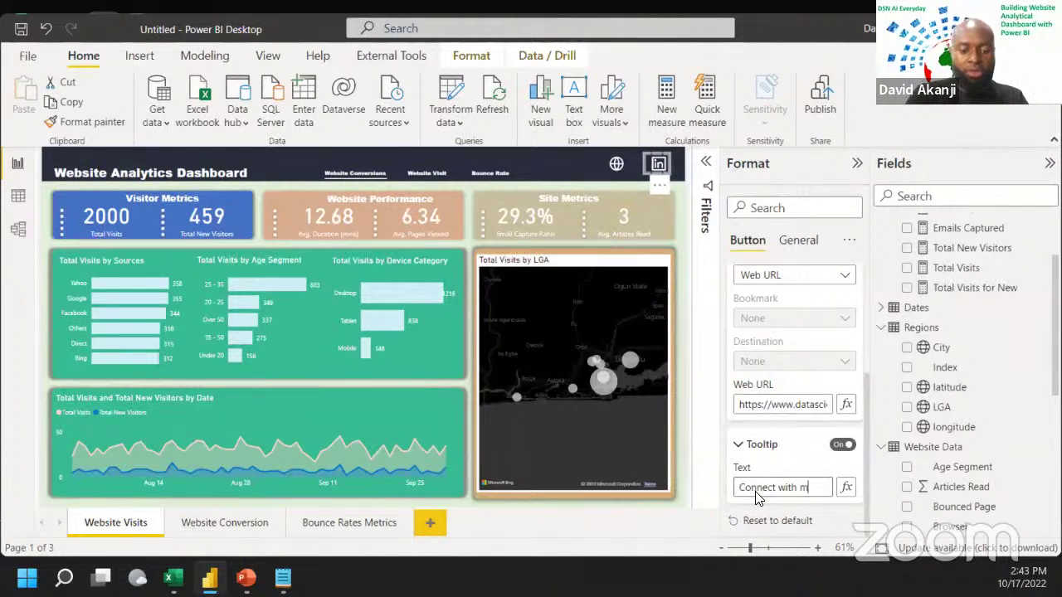
pyautogui.write('e on Link')
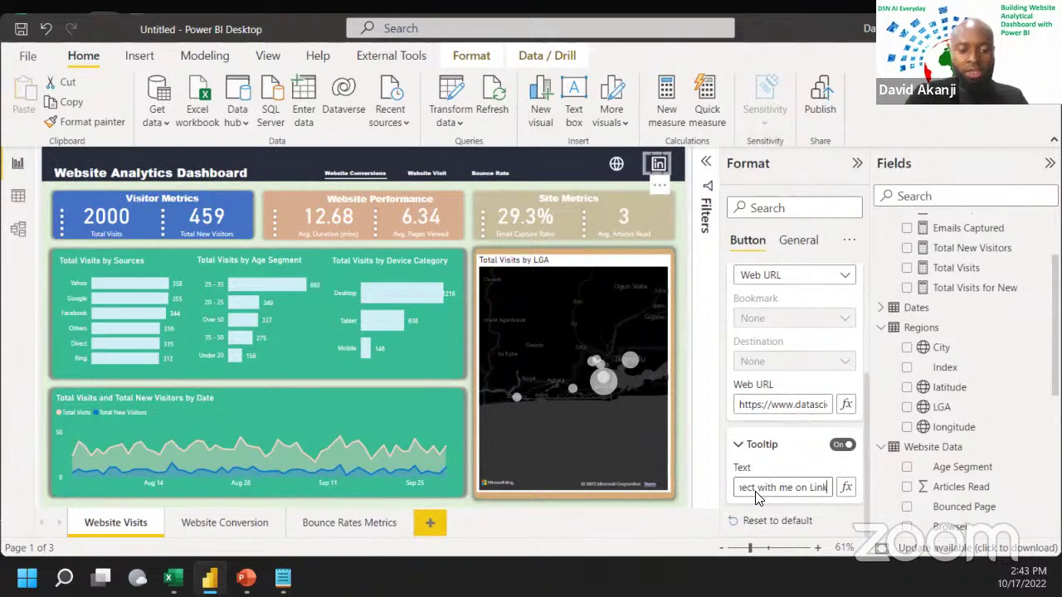
pyautogui.write('edIn')
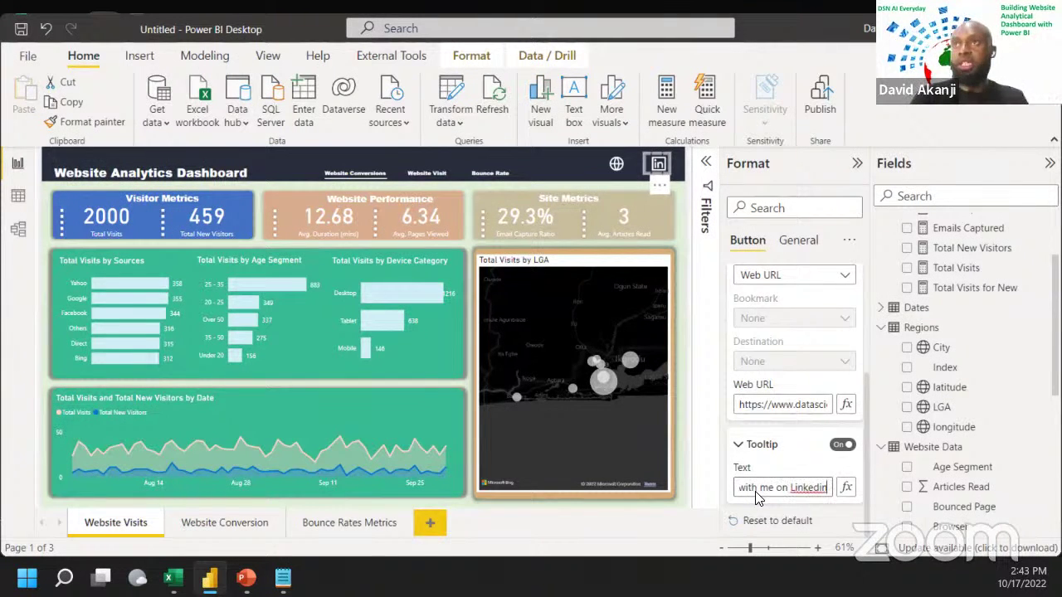
pyautogui.click(731, 410)
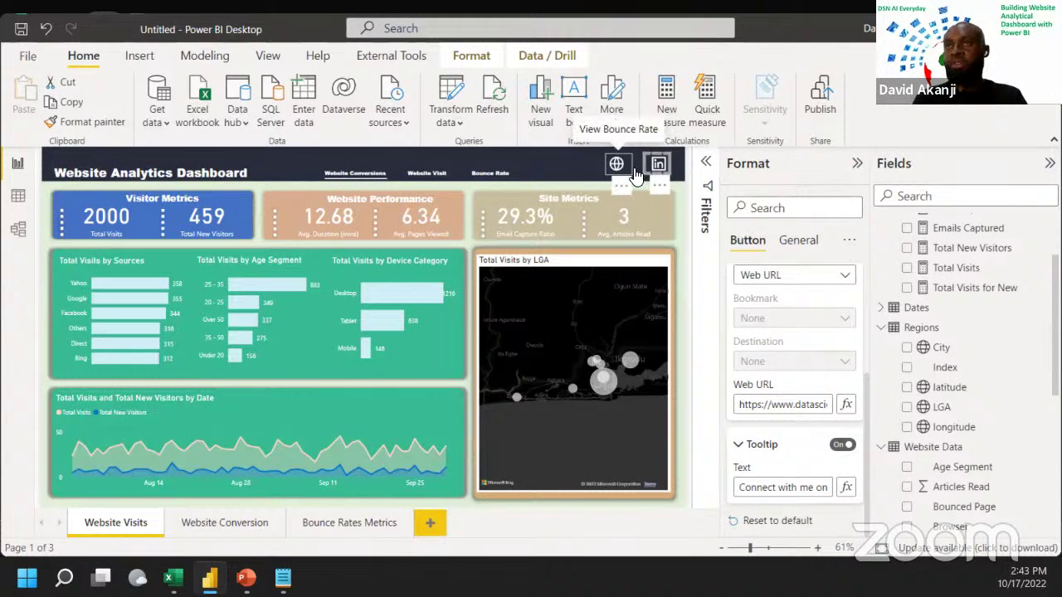
# Step: Set the globe icon button's tooltip text to "Visit our website", accepting the suggested lowercase spelling of "website"
pyautogui.click(624, 172)
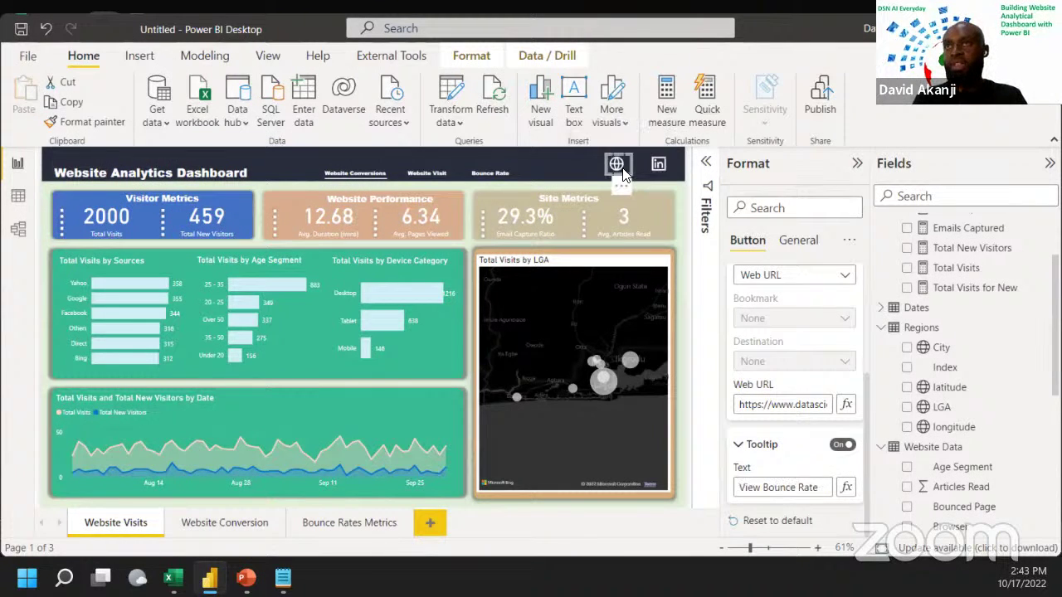
pyautogui.tripleClick(763, 487)
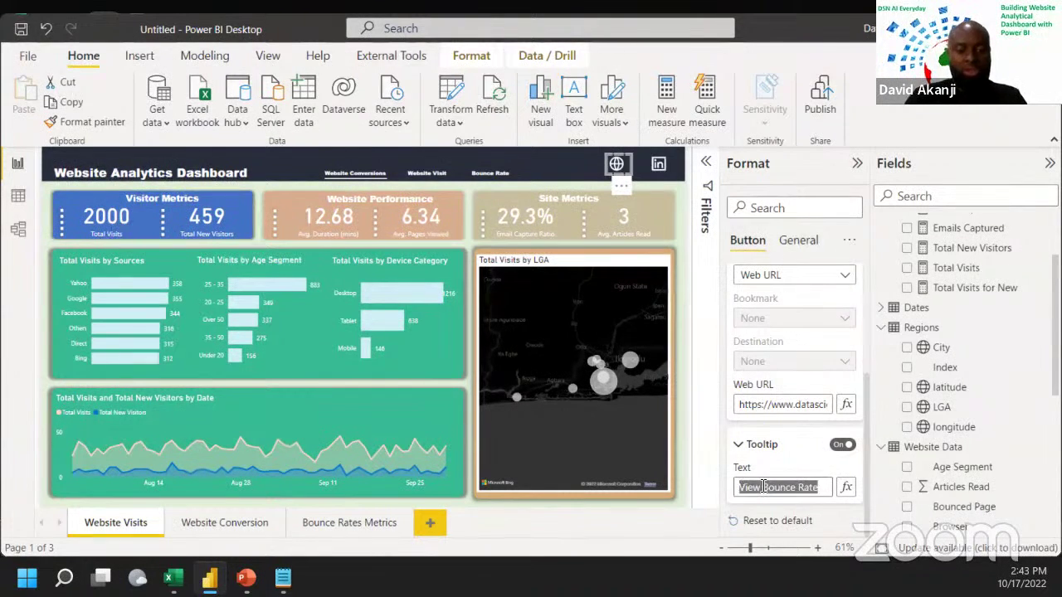
pyautogui.write('Vi')
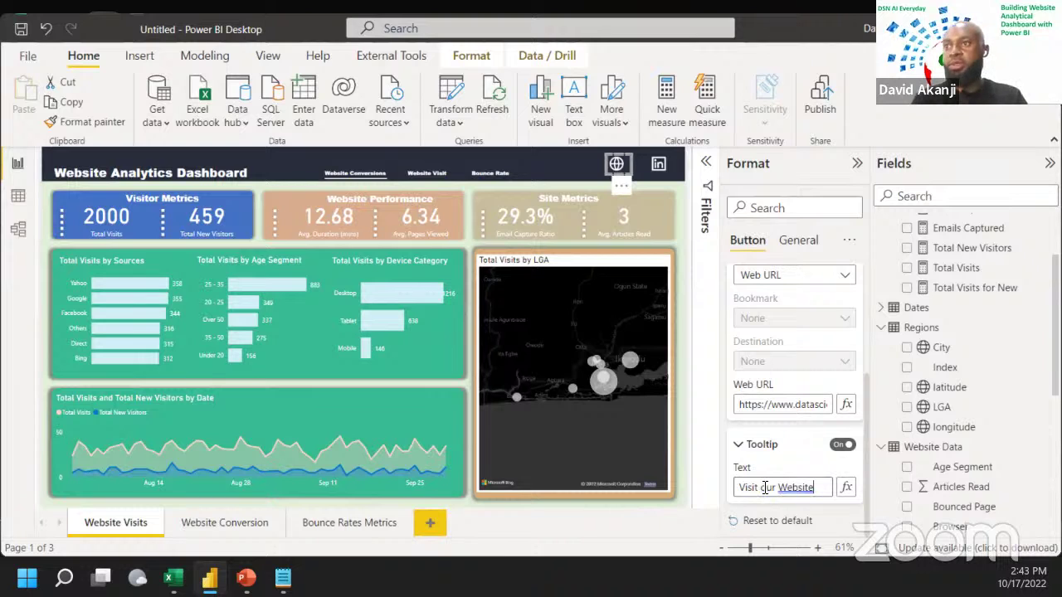
pyautogui.click(789, 487)
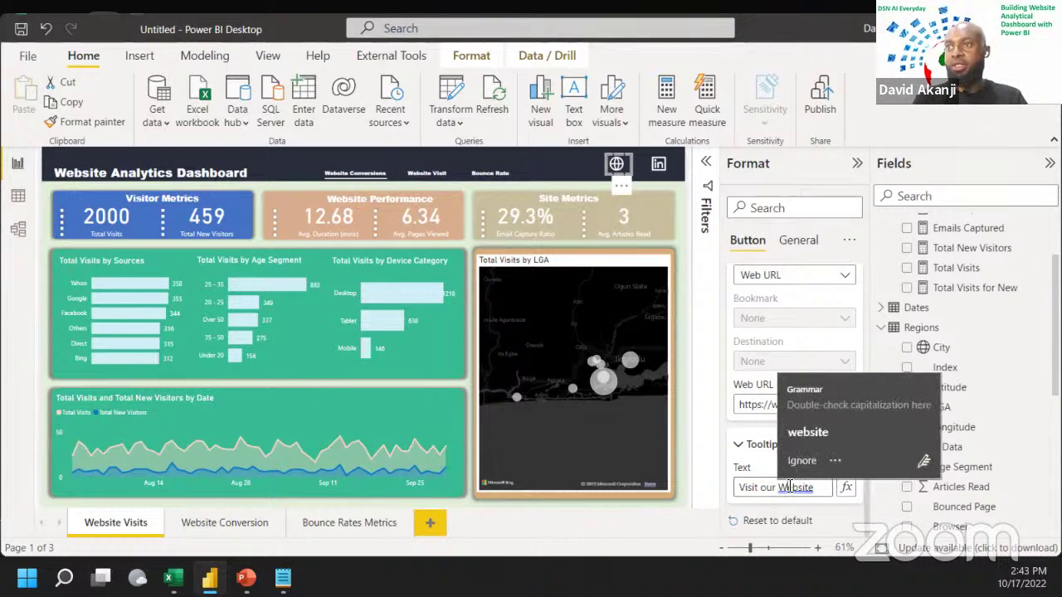
pyautogui.click(804, 440)
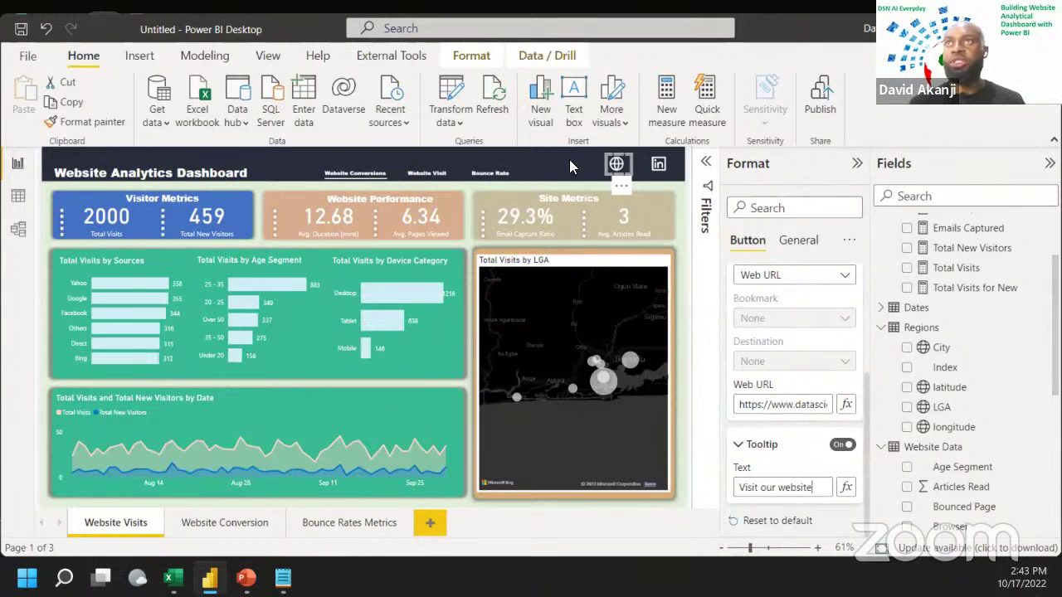
# Step: Copy the globe and LinkedIn icon buttons together from Website Visits onto the Website Conversion and Bounce Rates Metrics pages
pyautogui.click(658, 164)
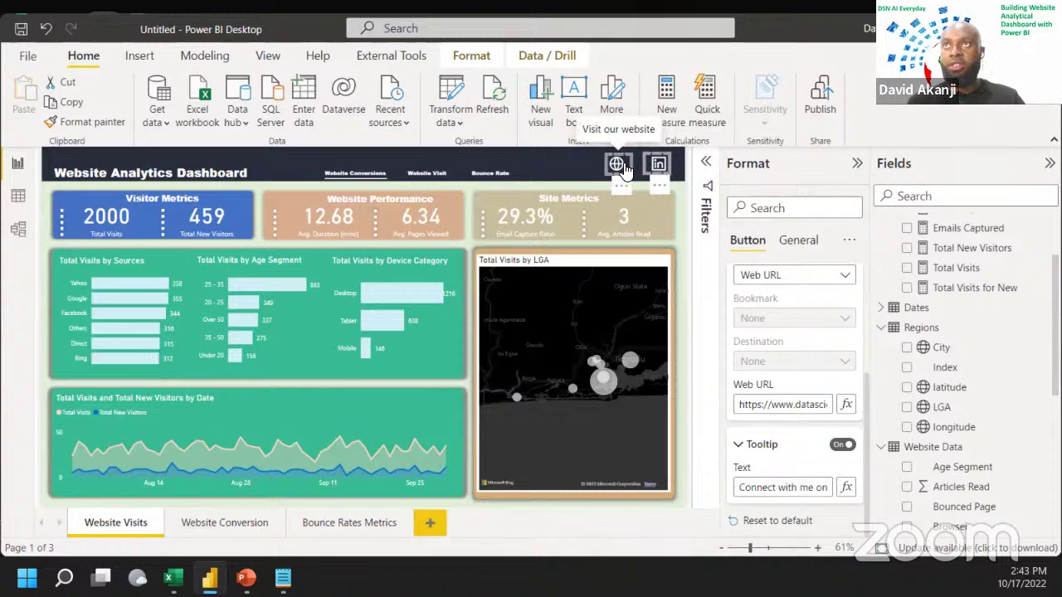
pyautogui.click(208, 523)
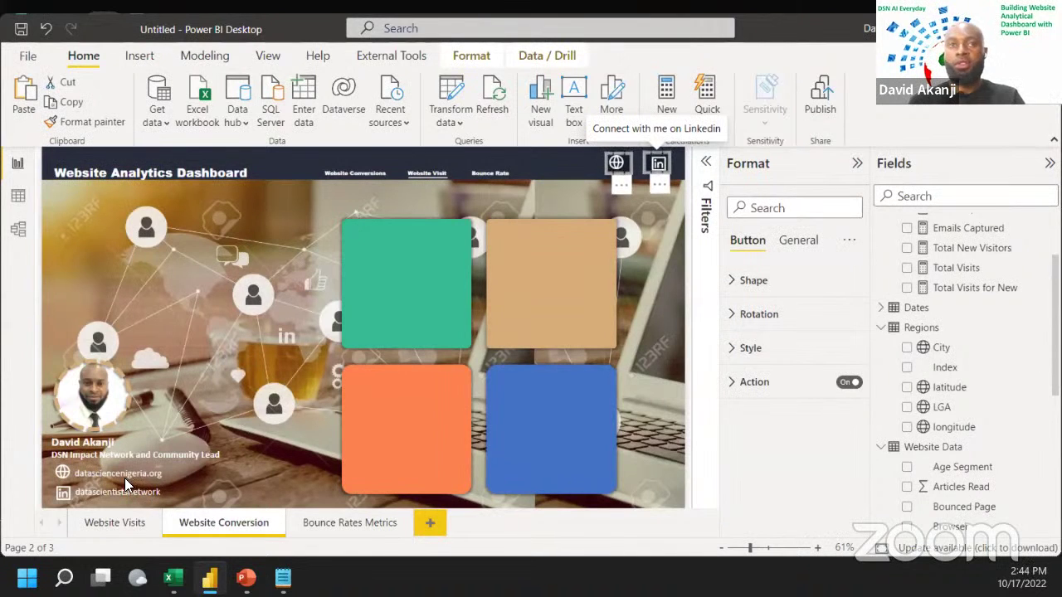
pyautogui.click(334, 533)
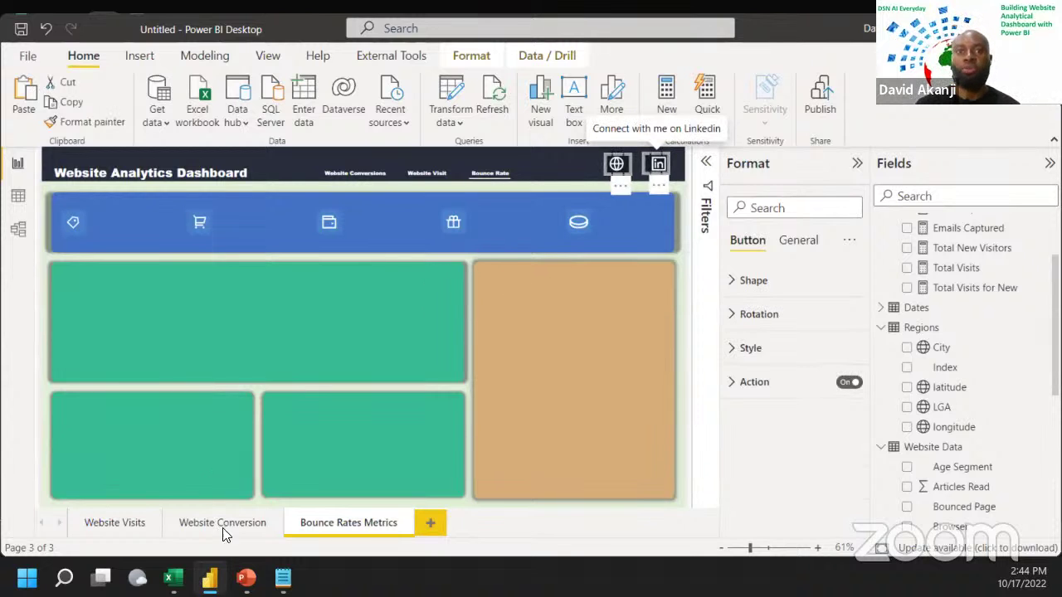
# Step: Switch to the PowerPoint slide show to view the Measure Calculation View slide, and return to Power BI Desktop
pyautogui.moveTo(247, 578)
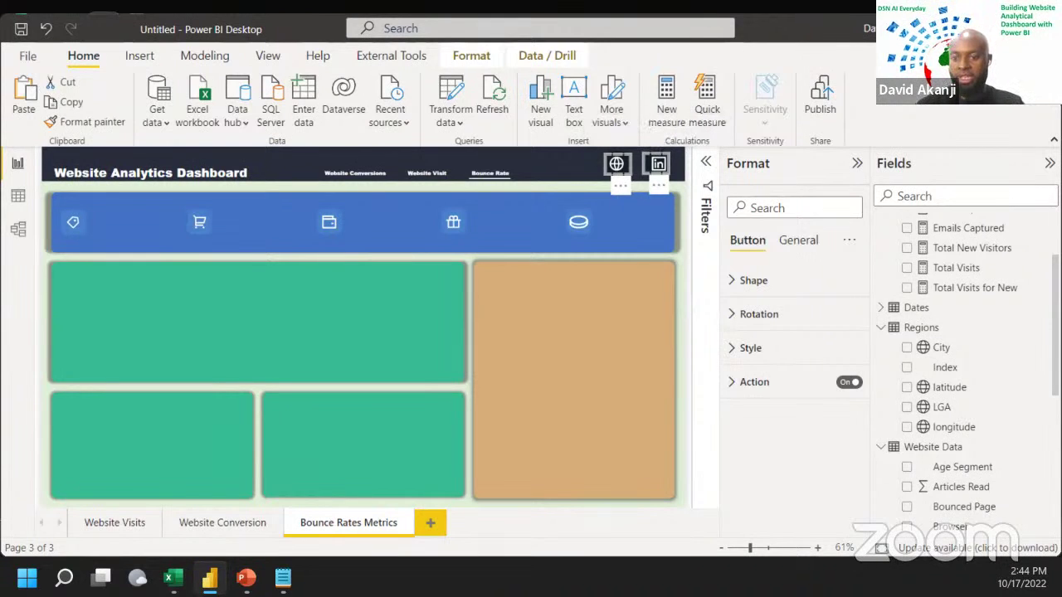
pyautogui.hotkey('alt', 'Tab')
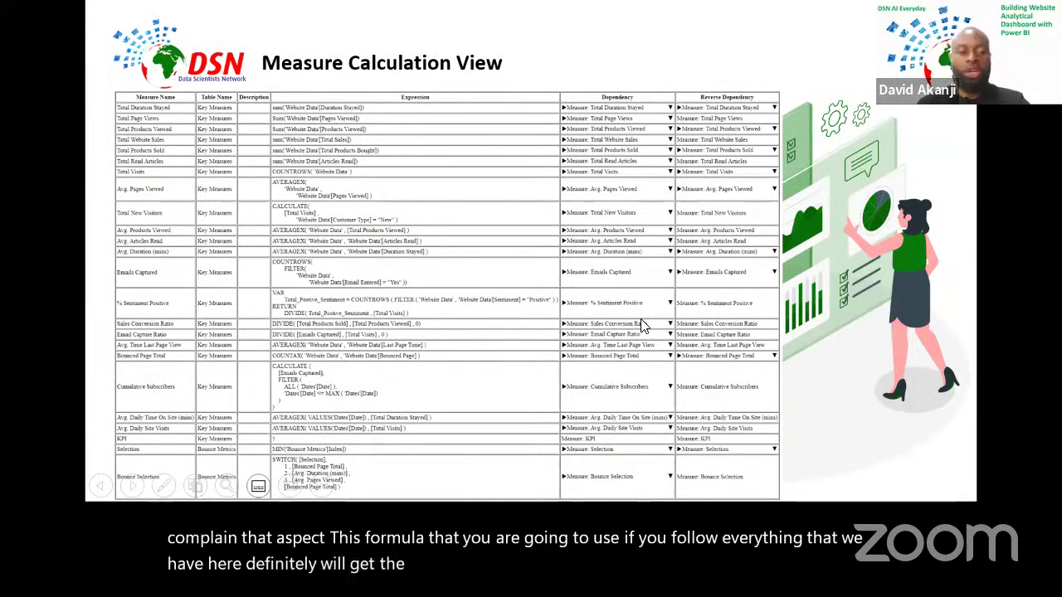
pyautogui.hotkey('alt', 'Tab')
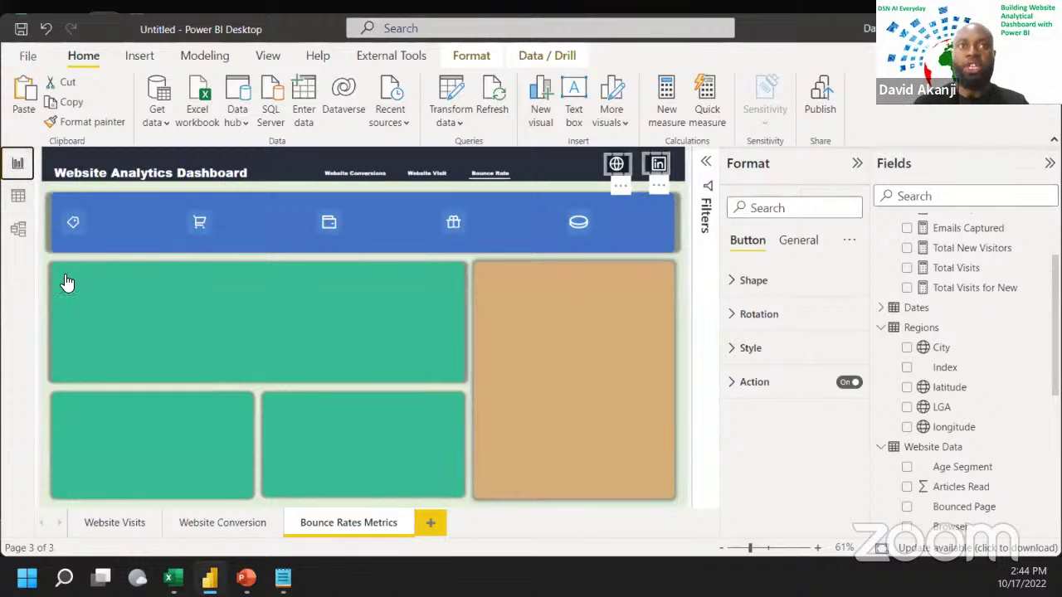
# Step: Return to the Website Visits page and save the report as "Website Analytics Exercise" in the WebsiteAnalytics folder
pyautogui.click(117, 523)
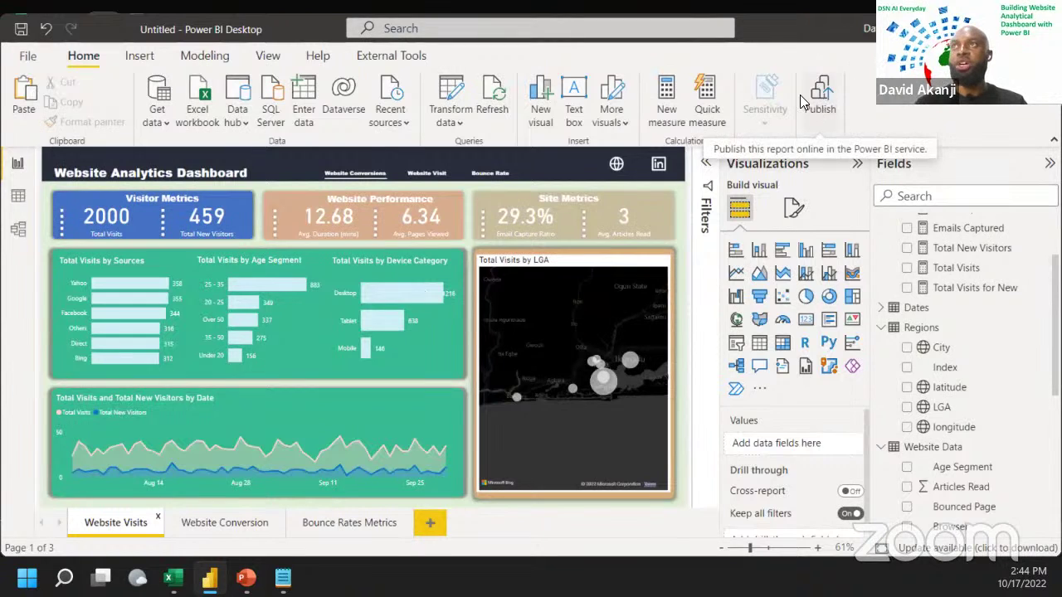
pyautogui.click(20, 29)
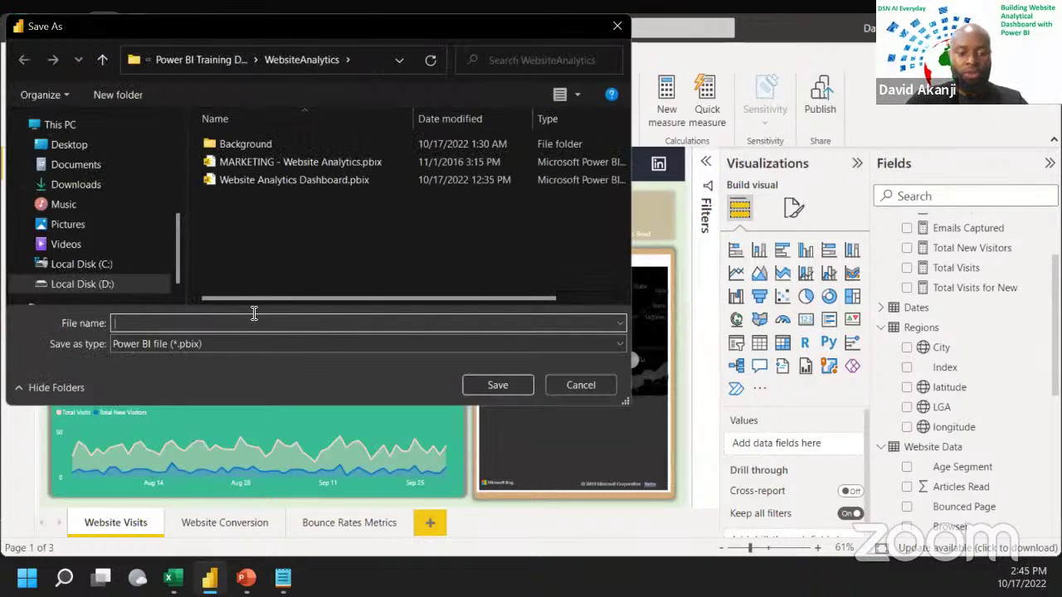
pyautogui.write('Website ANalytic')
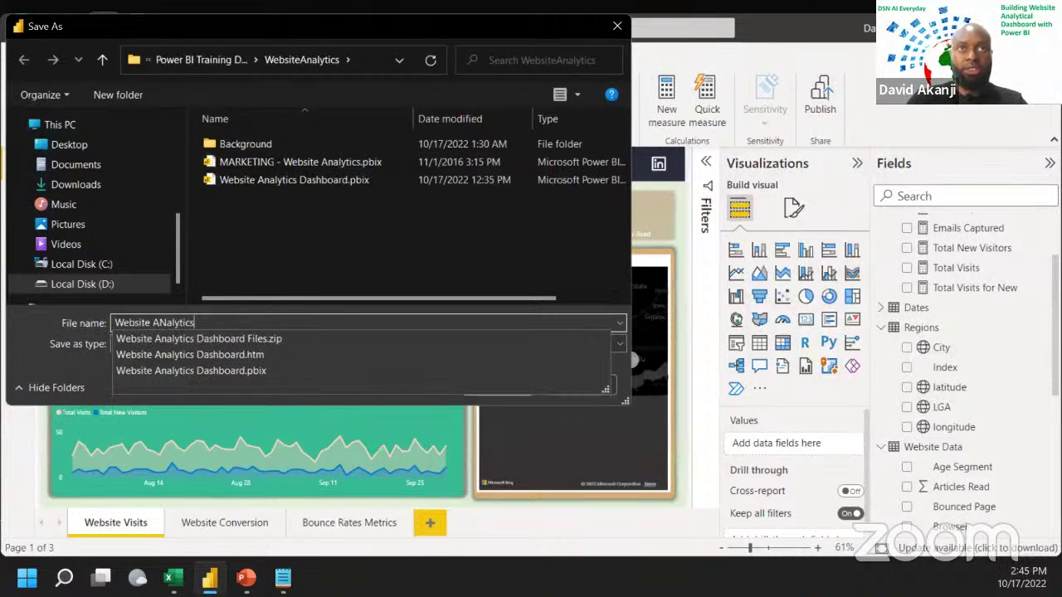
pyautogui.write('s')
pyautogui.press('BackSpace')
pyautogui.press('BackSpace')
pyautogui.press('BackSpace')
pyautogui.press('BackSpace')
pyautogui.press('BackSpace')
pyautogui.press('BackSpace')
pyautogui.press('BackSpace')
pyautogui.press('BackSpace')
pyautogui.press('BackSpace')
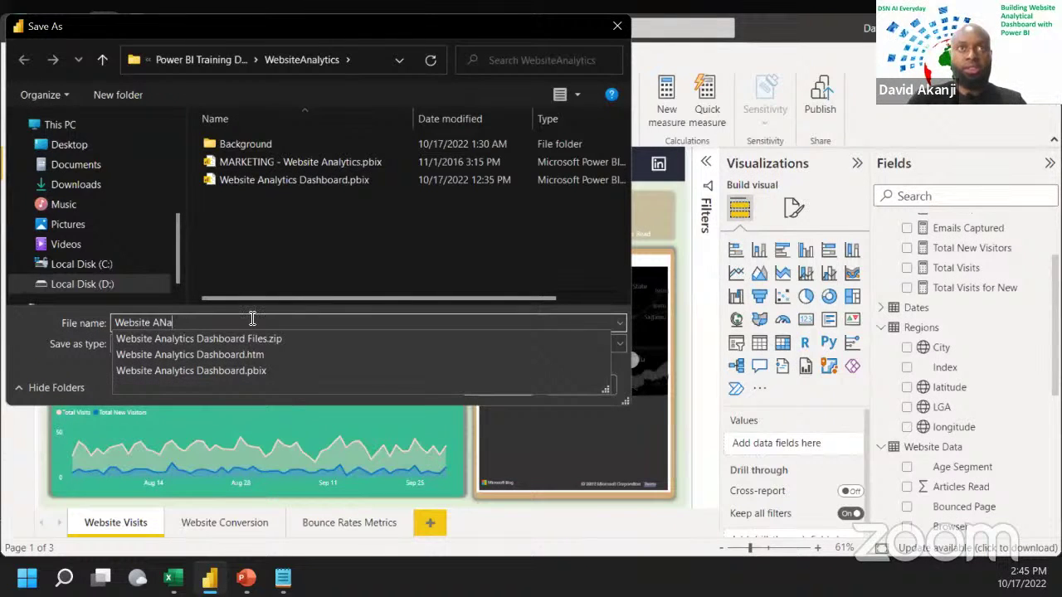
pyautogui.write('na')
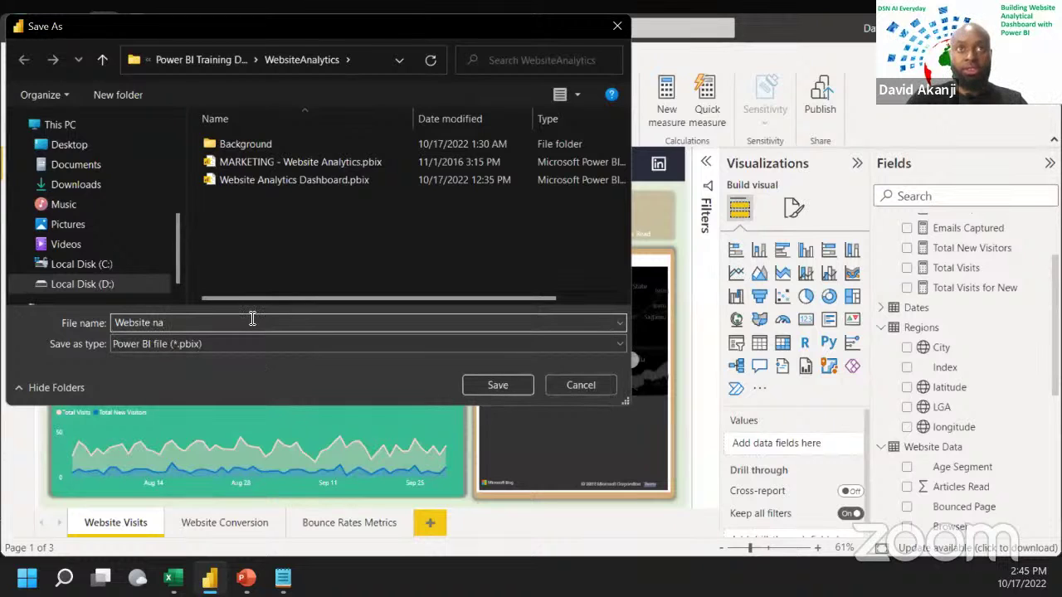
pyautogui.press('BackSpace')
pyautogui.press('BackSpace')
pyautogui.write('An')
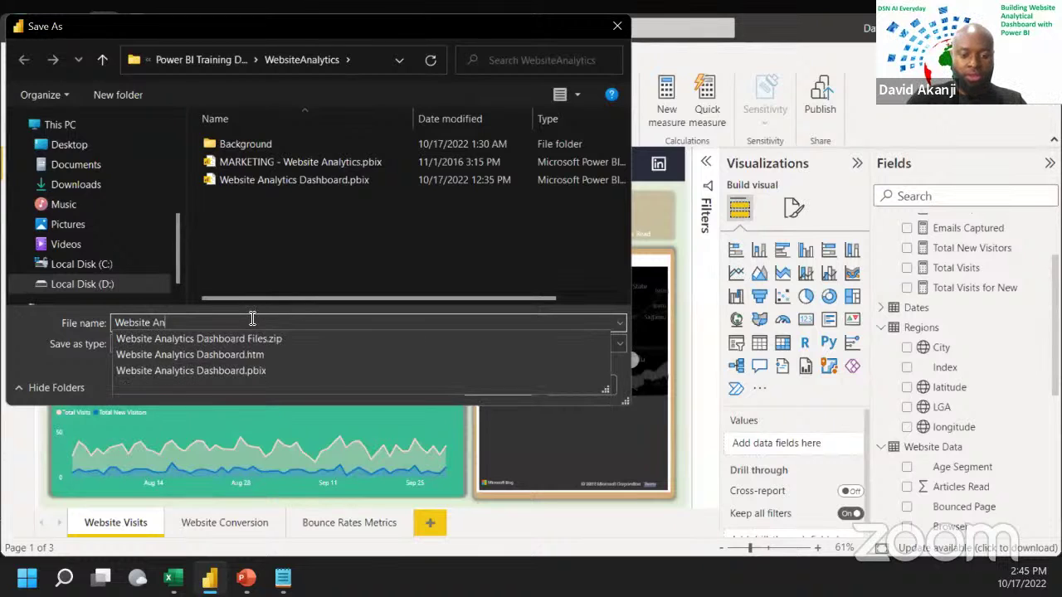
pyautogui.write('alytics')
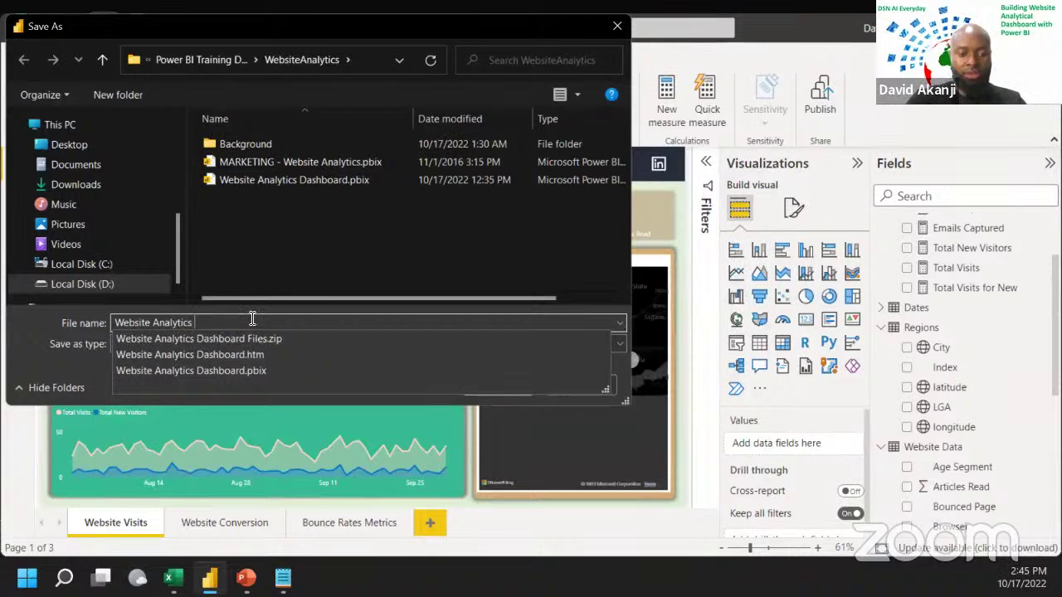
pyautogui.write(' Ex')
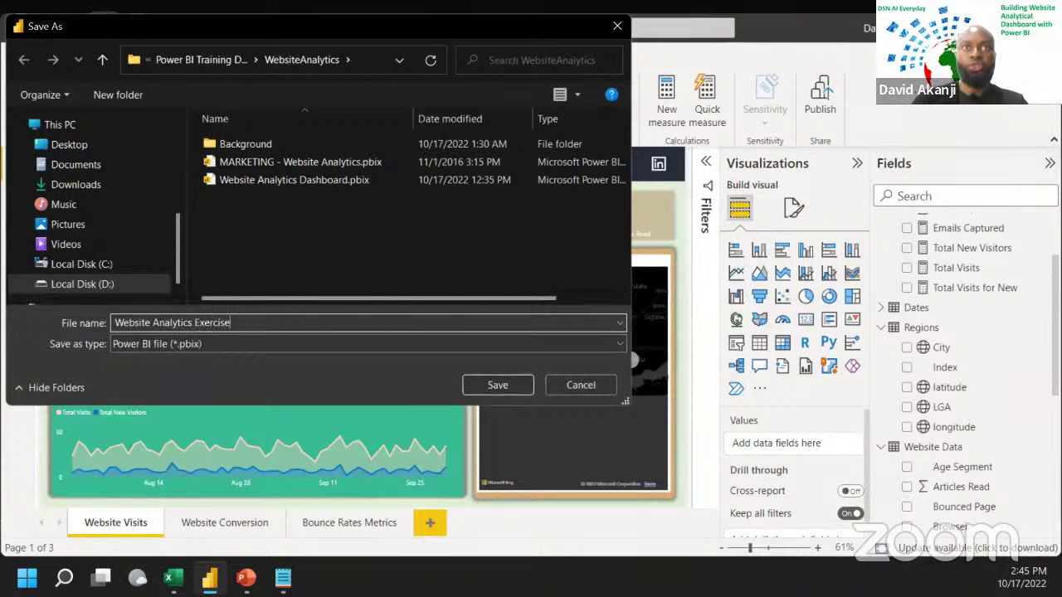
pyautogui.write('ercise')
pyautogui.press('Return')
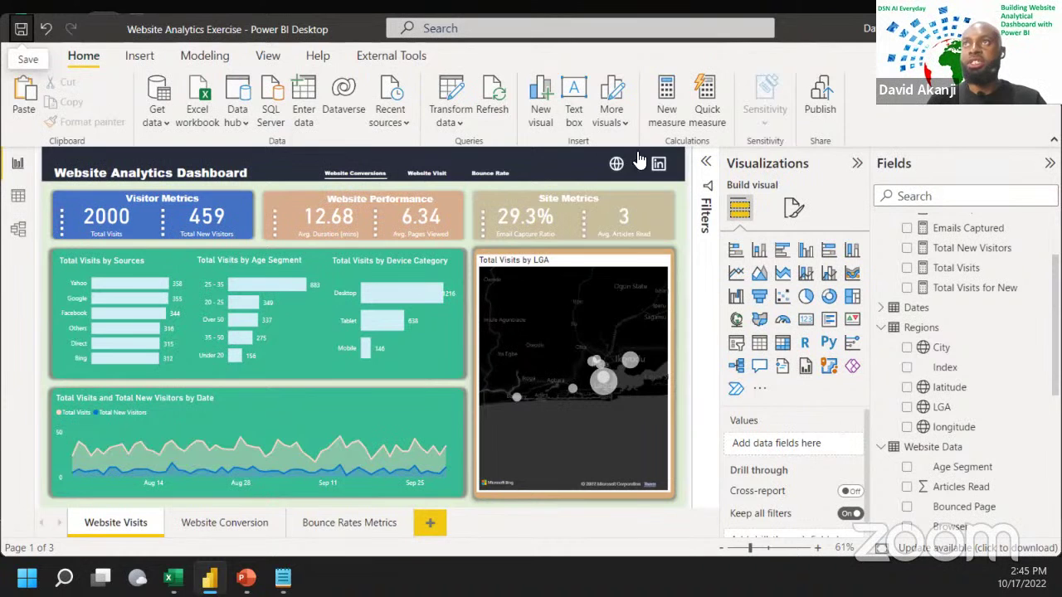
# Step: Publish the report to the Project Participation workspace
pyautogui.click(822, 102)
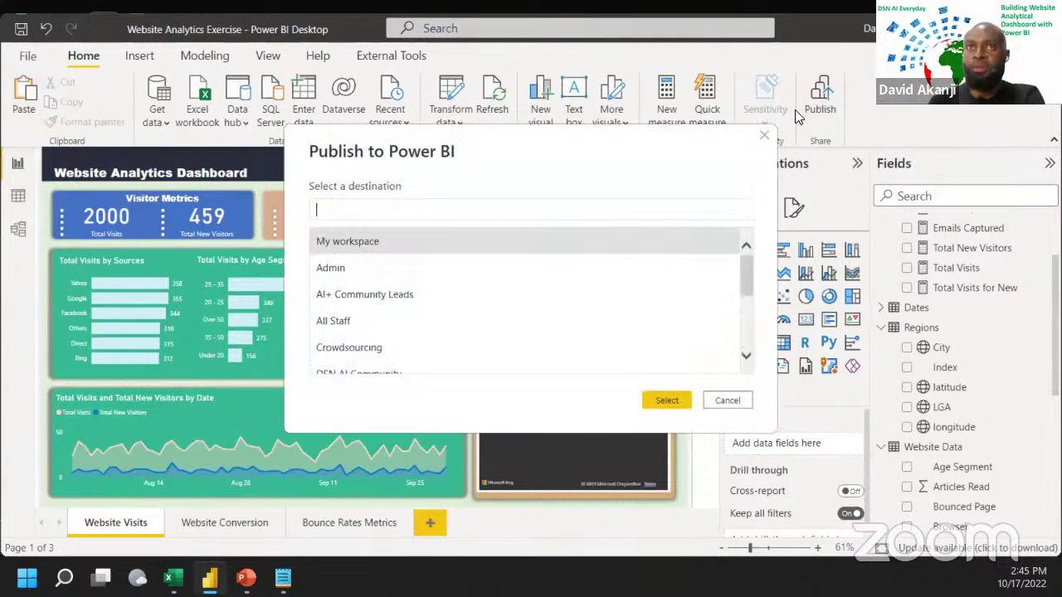
pyautogui.scroll(-4, 346, 290)
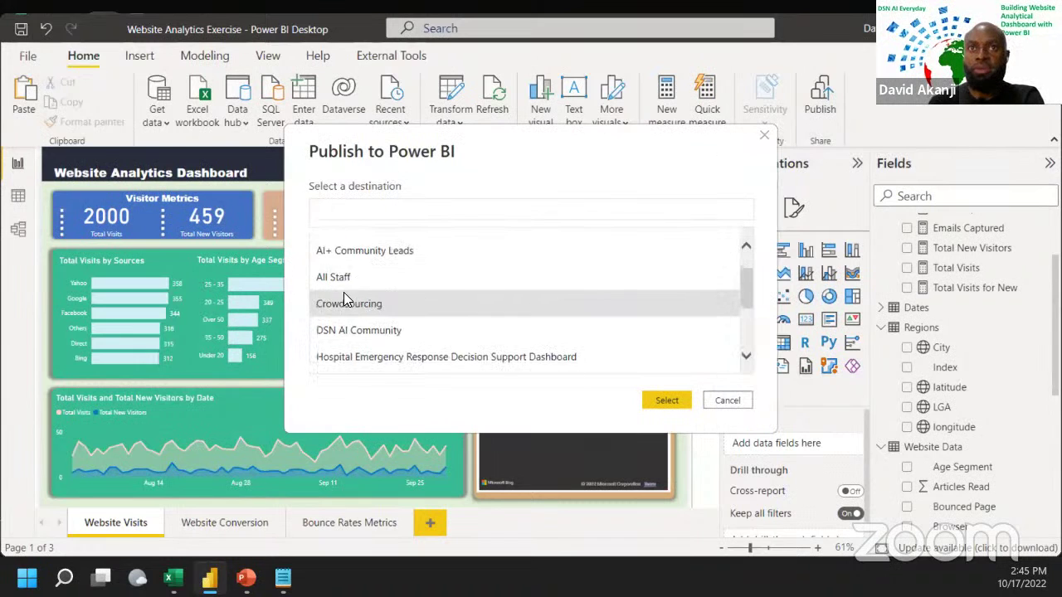
pyautogui.scroll(-2, 344, 303)
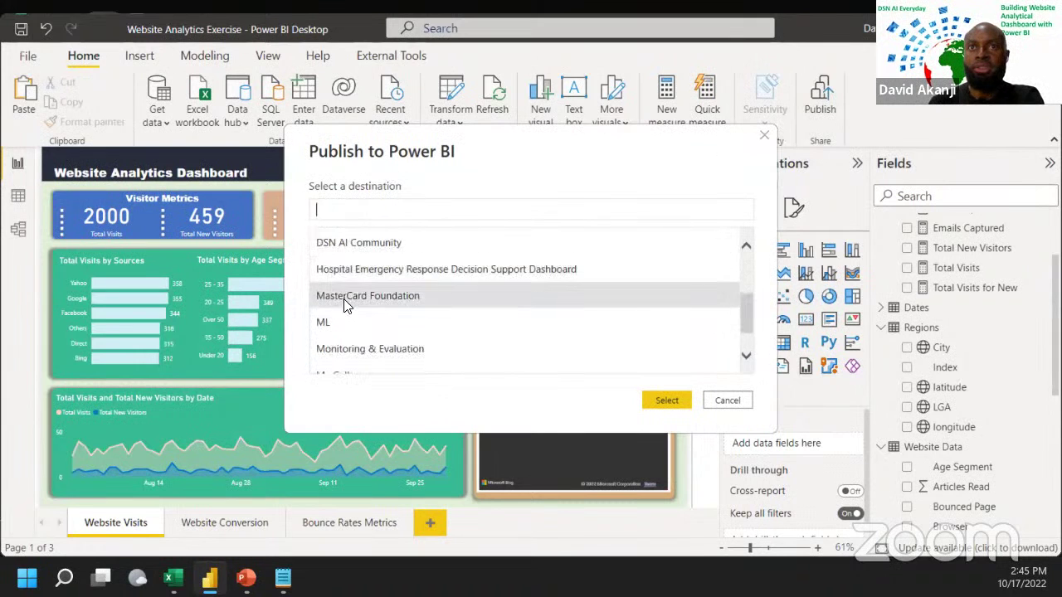
pyautogui.click(365, 360)
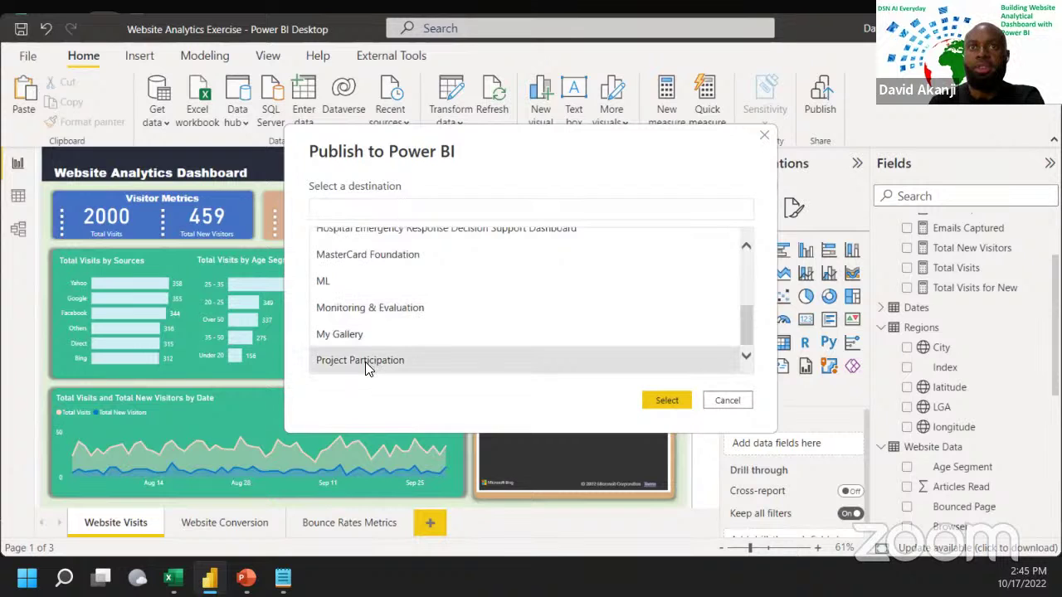
pyautogui.click(656, 406)
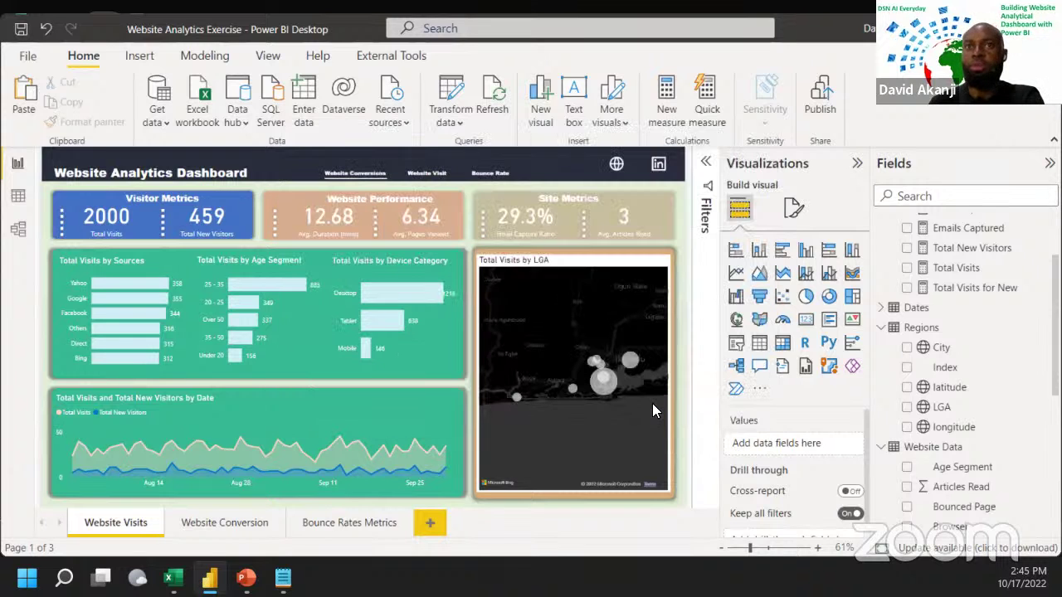
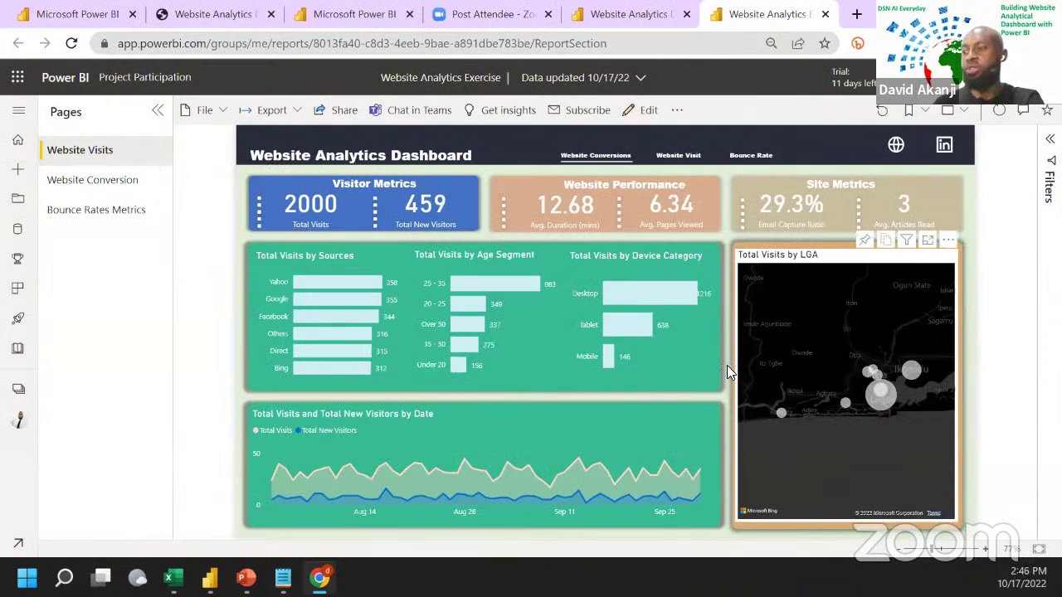
# Step: Publish the Website Analytics Exercise report to the web with a public embed code
pyautogui.click(222, 111)
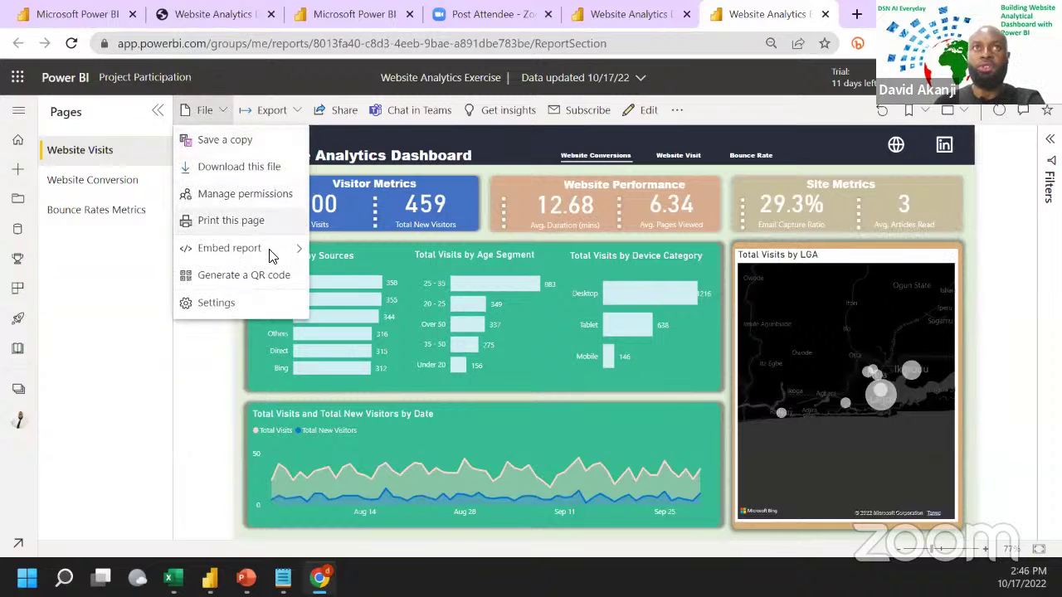
pyautogui.moveTo(292, 259)
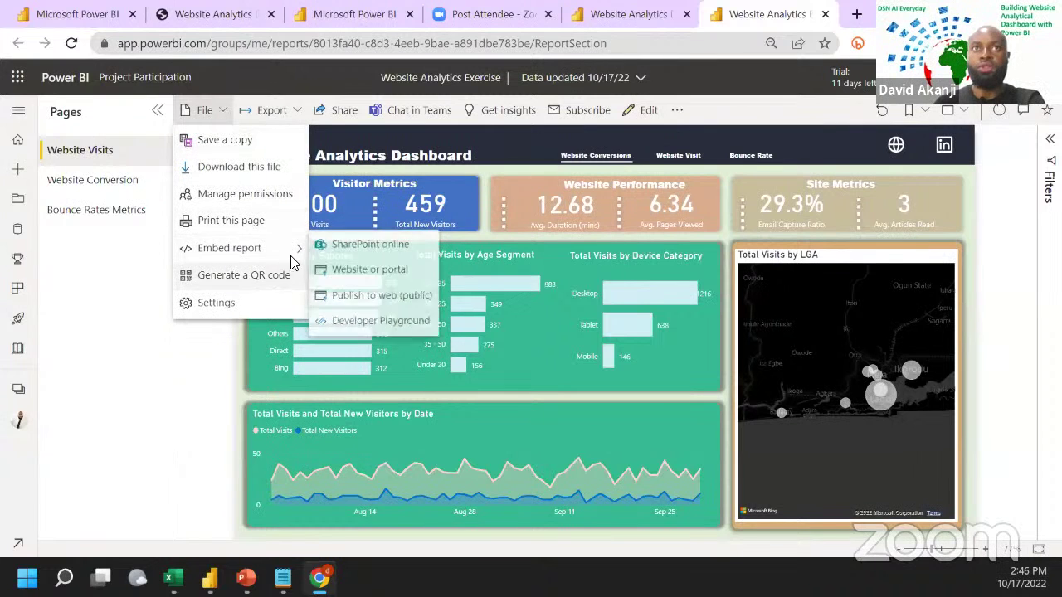
pyautogui.click(377, 303)
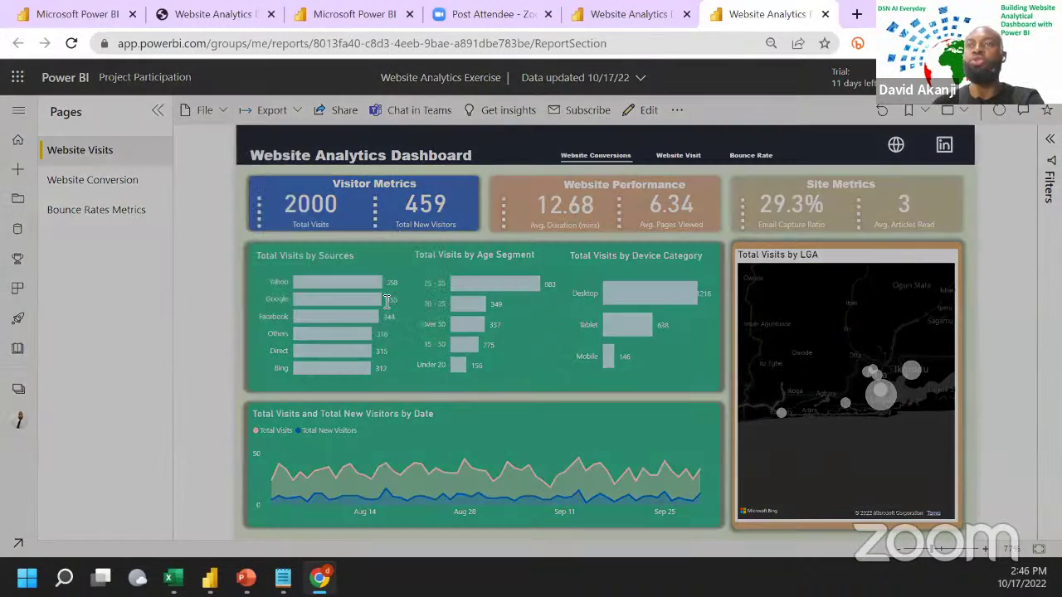
pyautogui.click(596, 427)
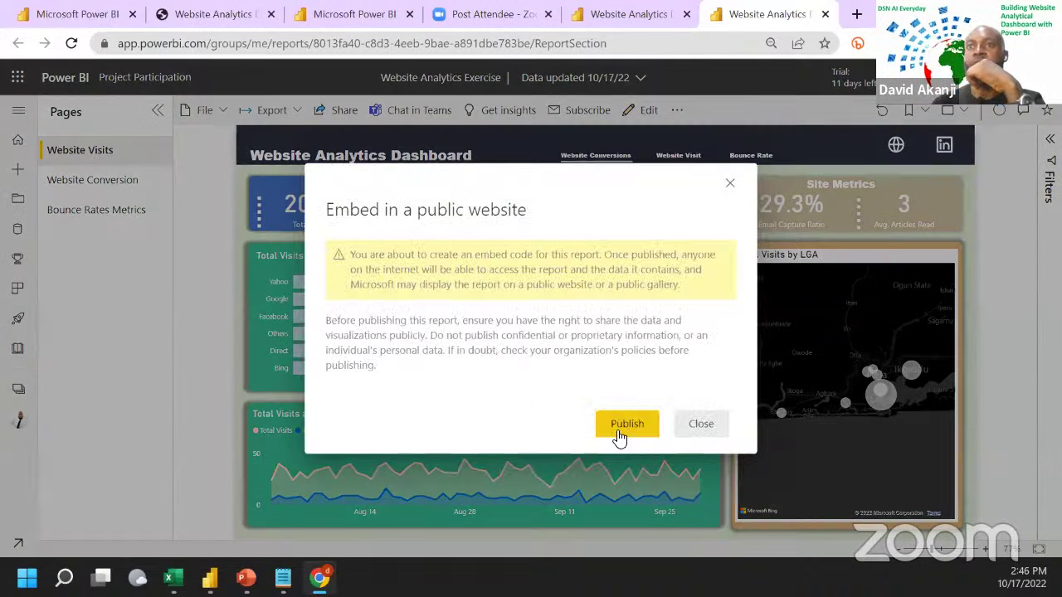
pyautogui.click(624, 425)
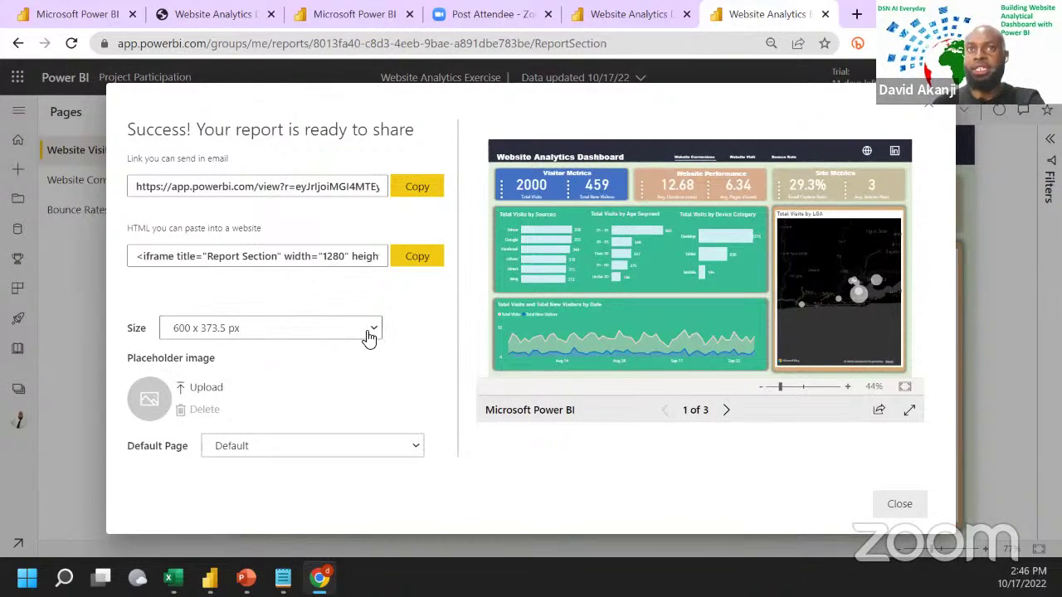
# Step: Set the embed size to 1,024 x 1,060 px and copy the report's shareable link
pyautogui.click(369, 330)
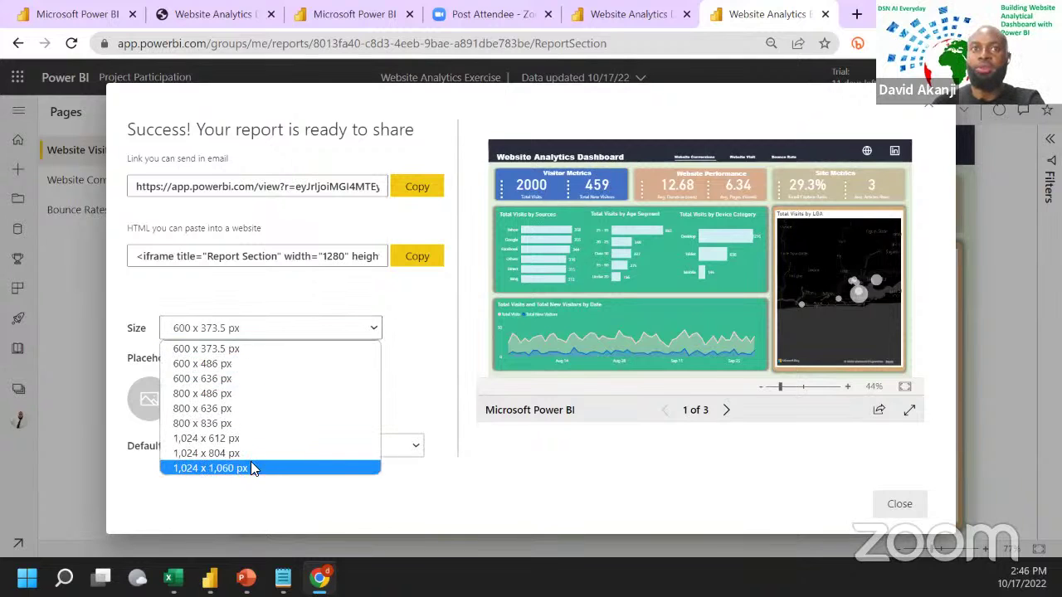
pyautogui.click(253, 469)
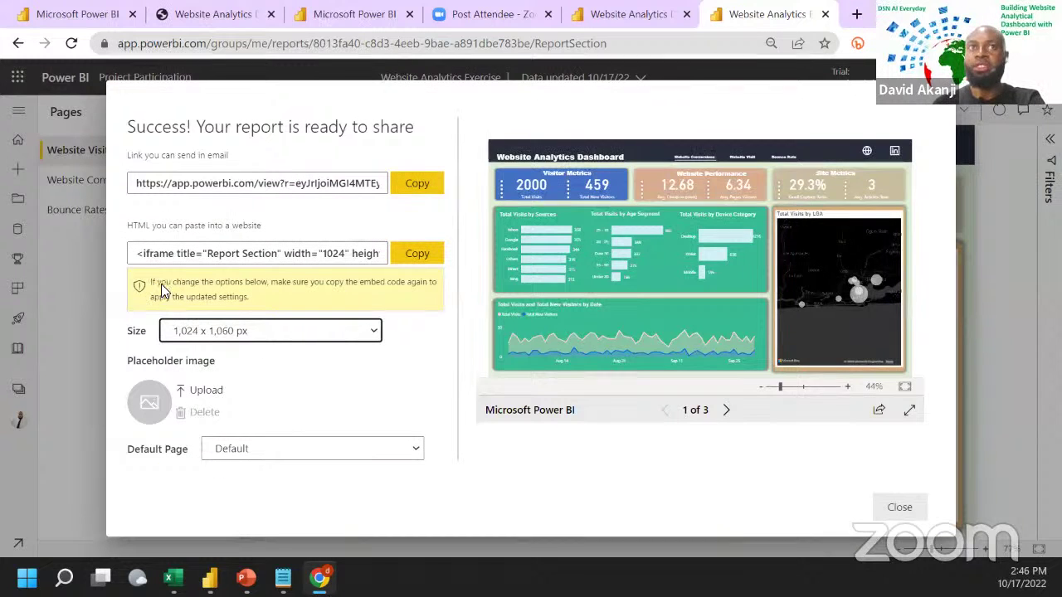
pyautogui.click(417, 185)
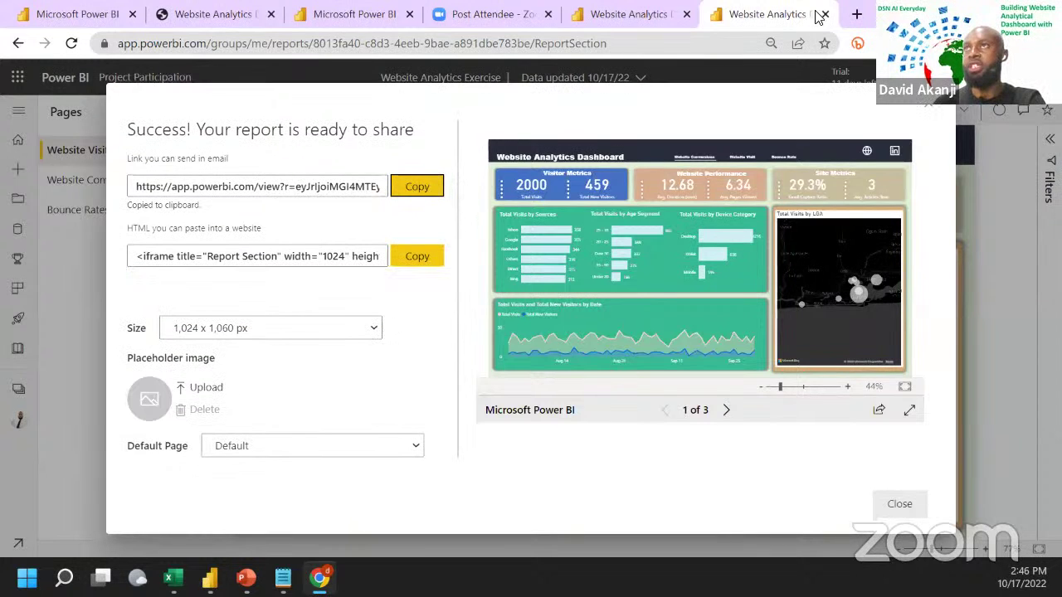
# Step: Open the copied public report link in a new browser tab
pyautogui.click(856, 14)
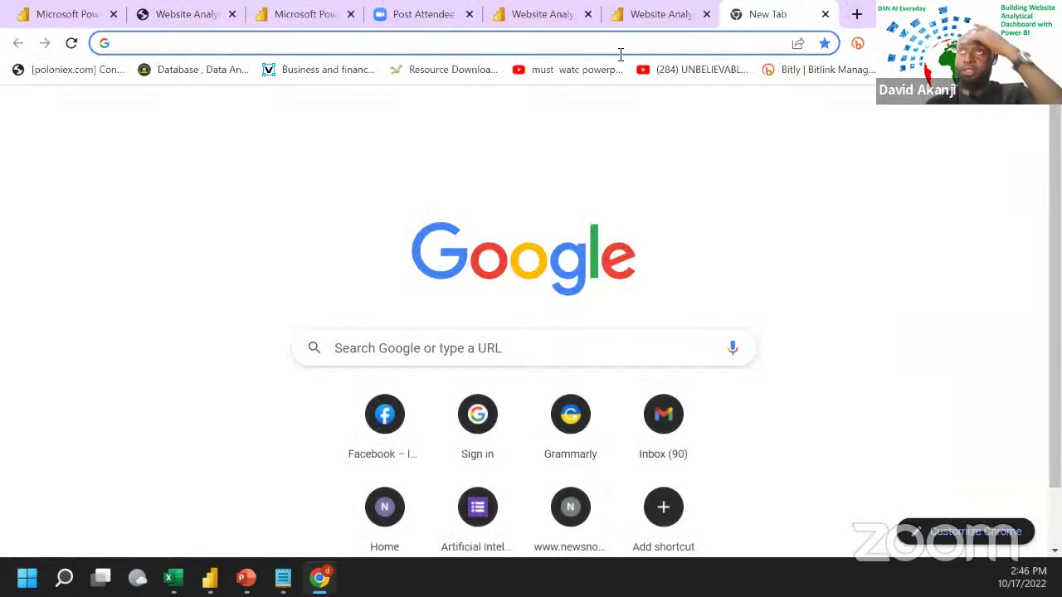
pyautogui.click(621, 50)
pyautogui.hotkey('ctrl', 'v')
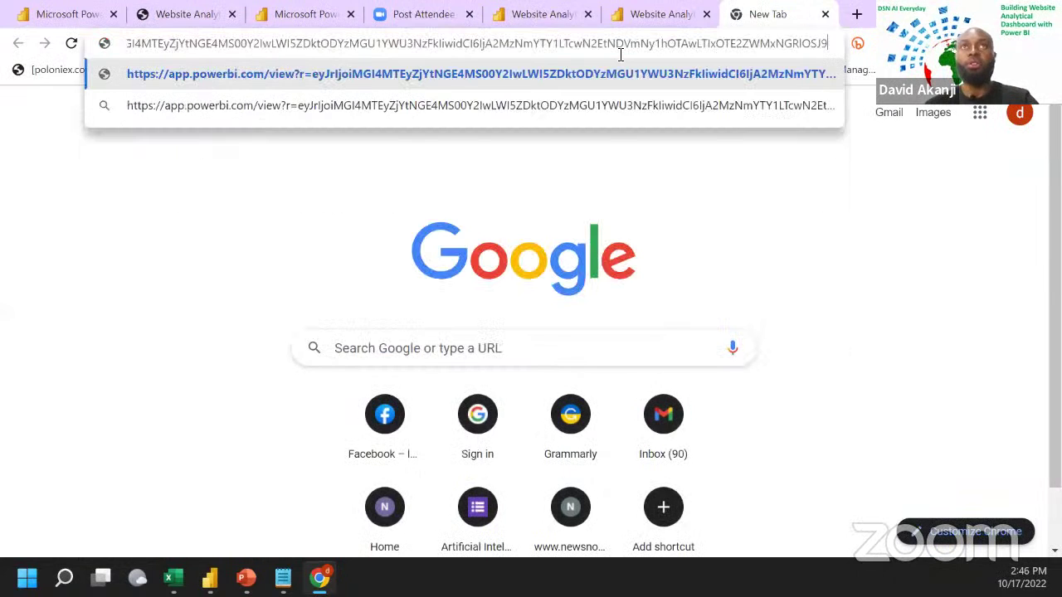
pyautogui.press('Return')
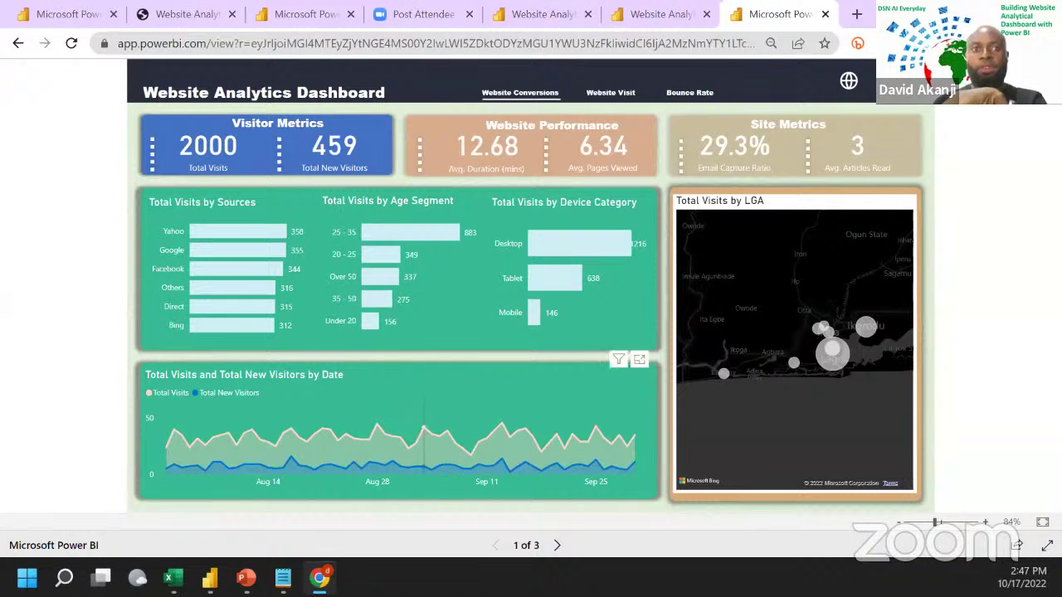
# Step: Switch to Power BI Desktop, dismiss the publishing dialog, and move the header underline from Website Conversions to beneath Website Visit
pyautogui.hotkey('alt', 'Tab')
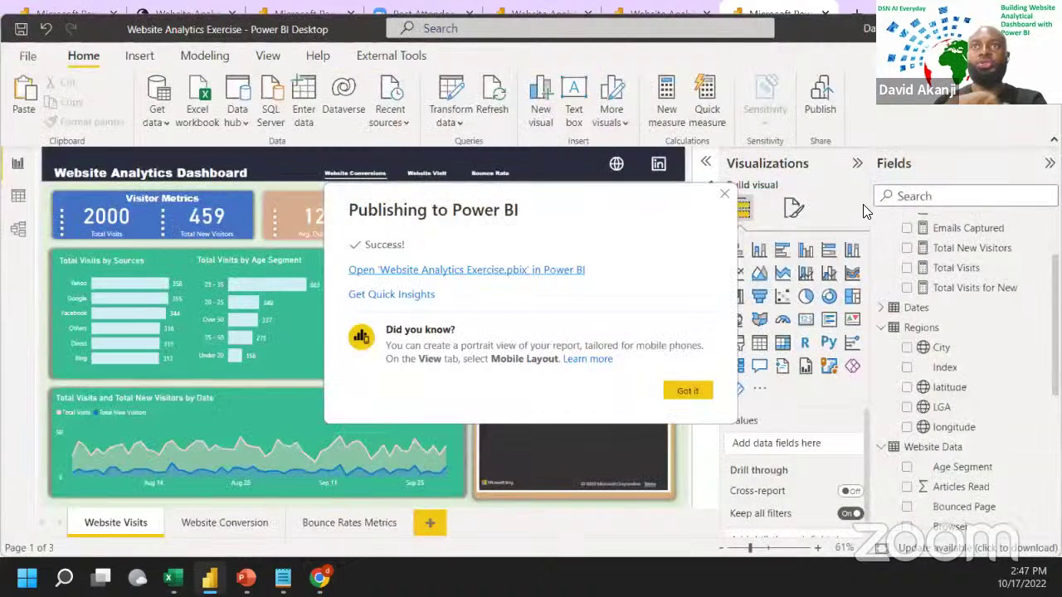
pyautogui.click(674, 393)
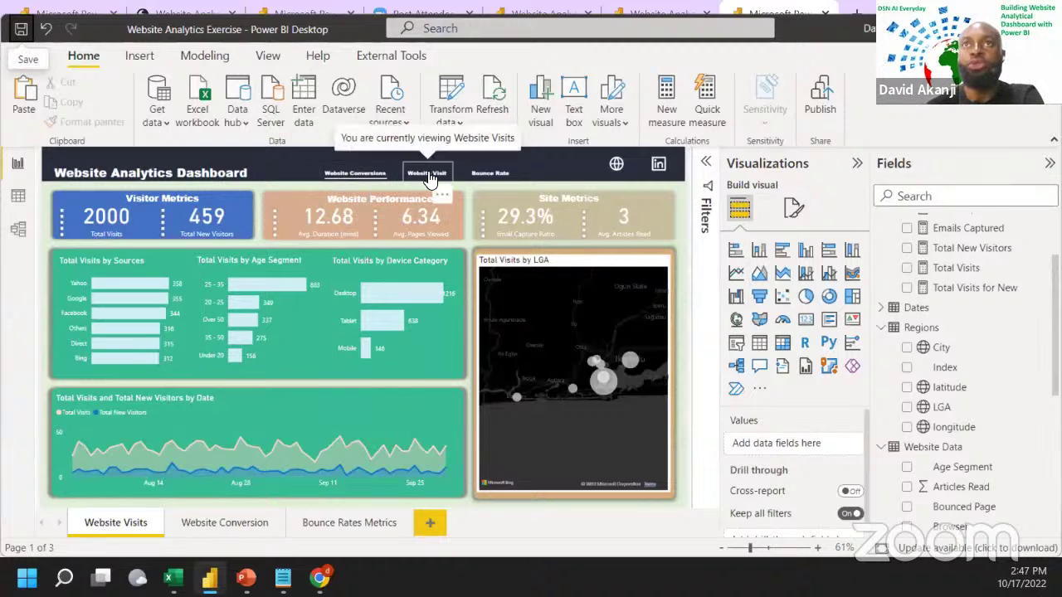
pyautogui.click(367, 180)
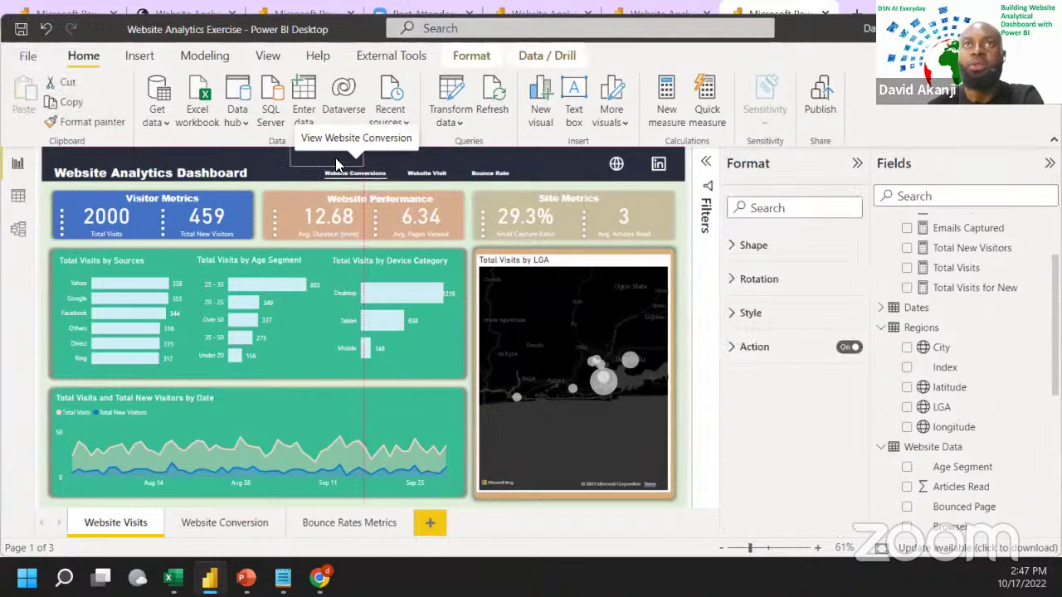
pyautogui.moveTo(372, 178); pyautogui.dragTo(410, 174)
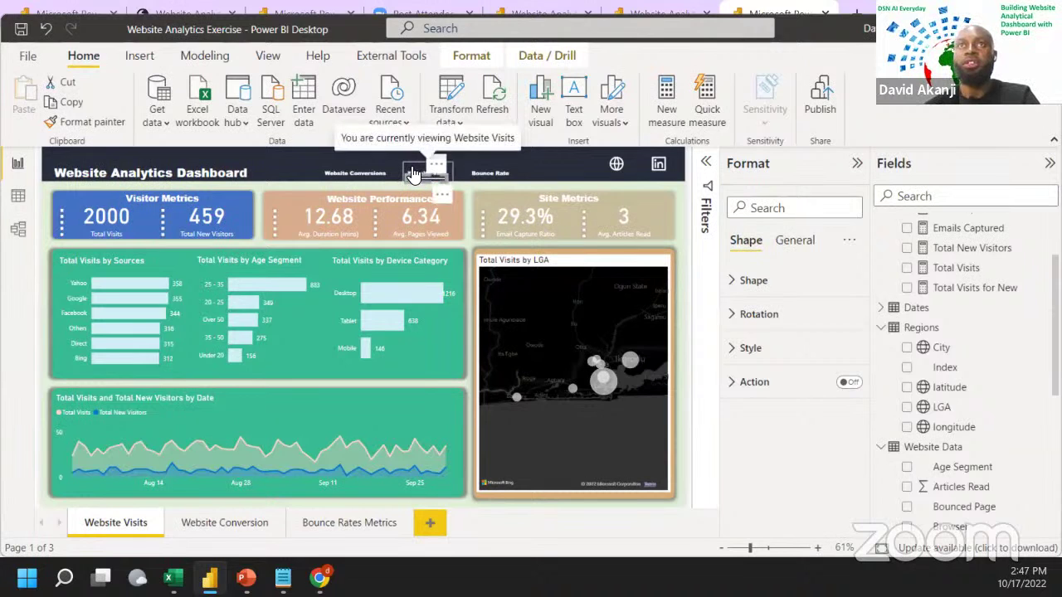
# Step: Bring the Website Visit button to the front on the Website Visits page and select the Website Conversions button
pyautogui.click(412, 174)
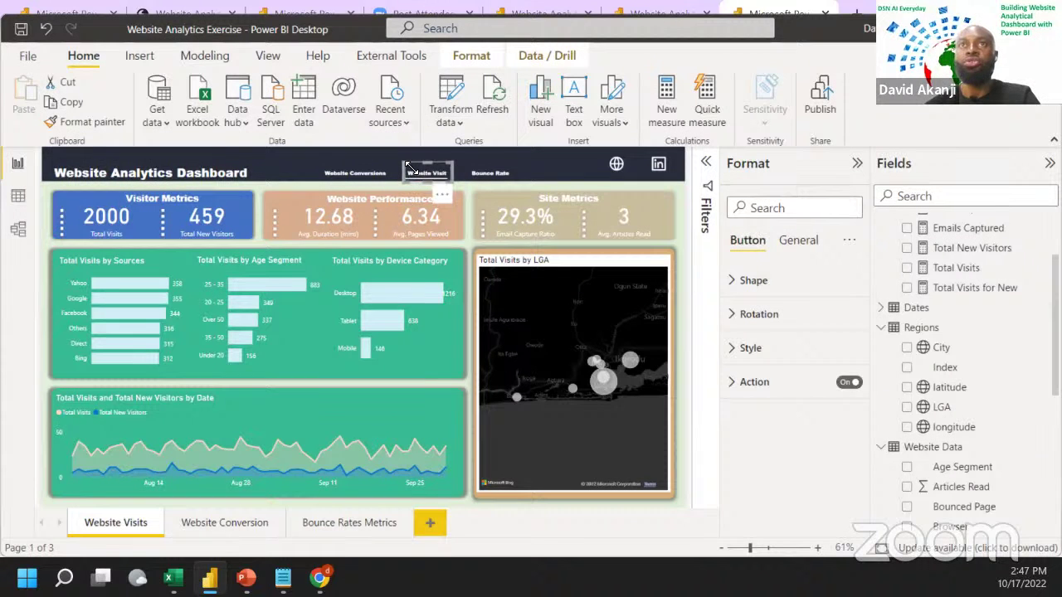
pyautogui.click(467, 57)
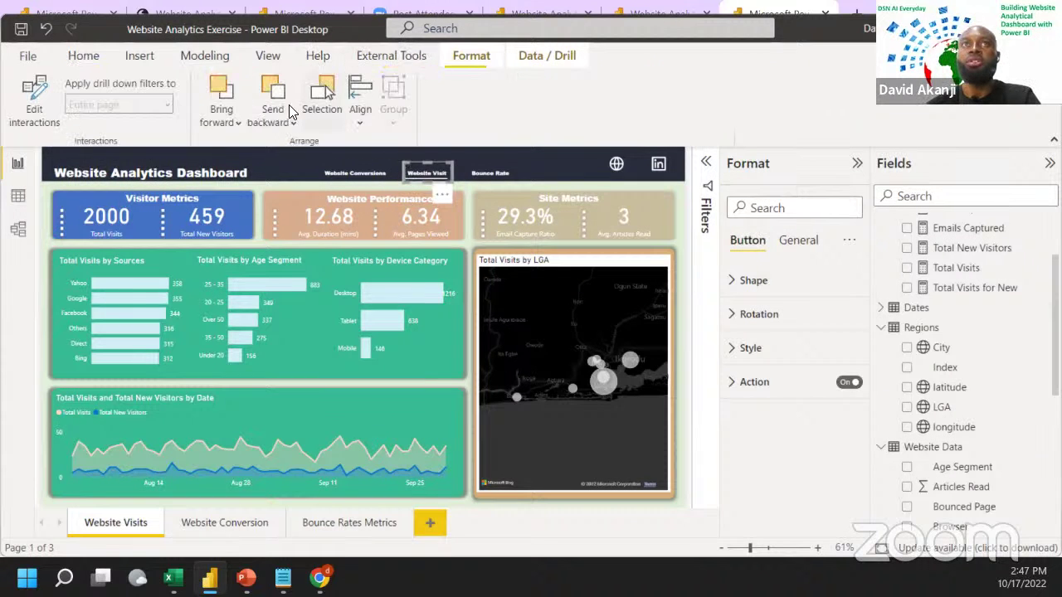
pyautogui.click(233, 122)
pyautogui.click(242, 176)
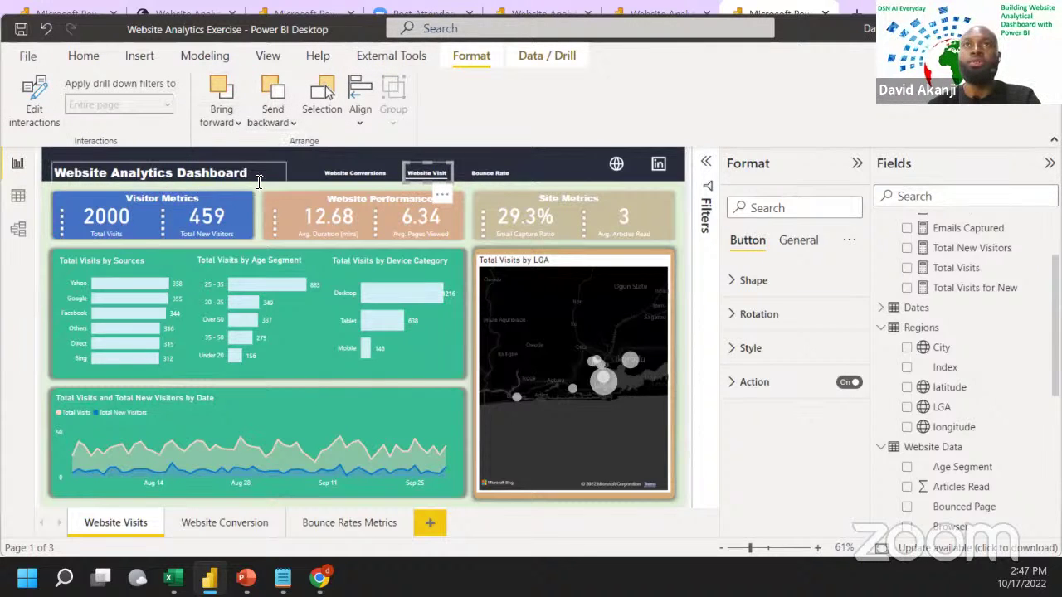
pyautogui.moveTo(328, 167); pyautogui.dragTo(352, 174)
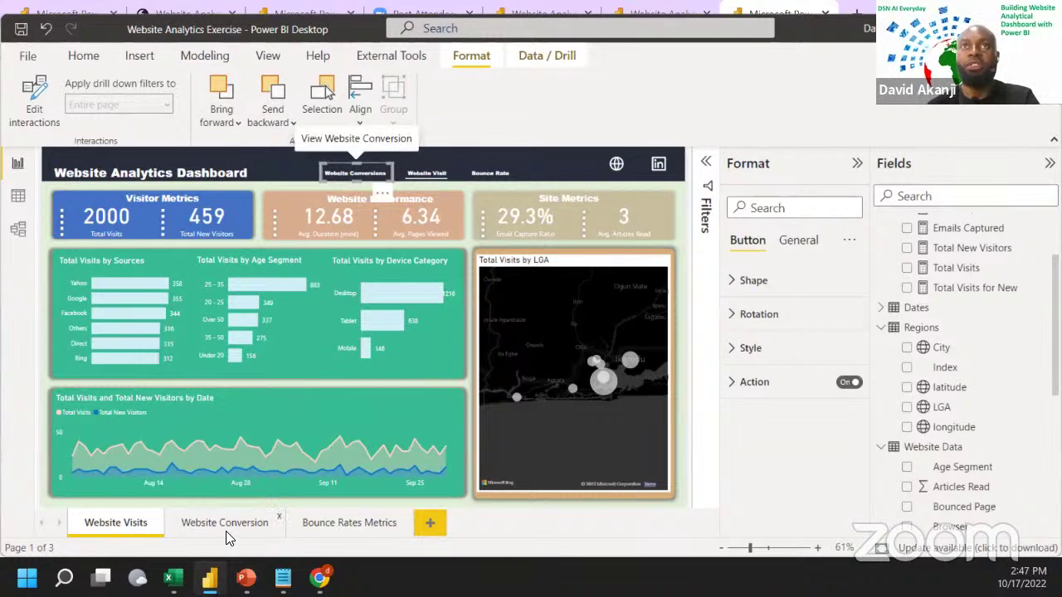
# Step: On the Website Conversion page, move the header underline from Website Visit to beneath Website Conversions and adjust its length to fit the label
pyautogui.click(226, 524)
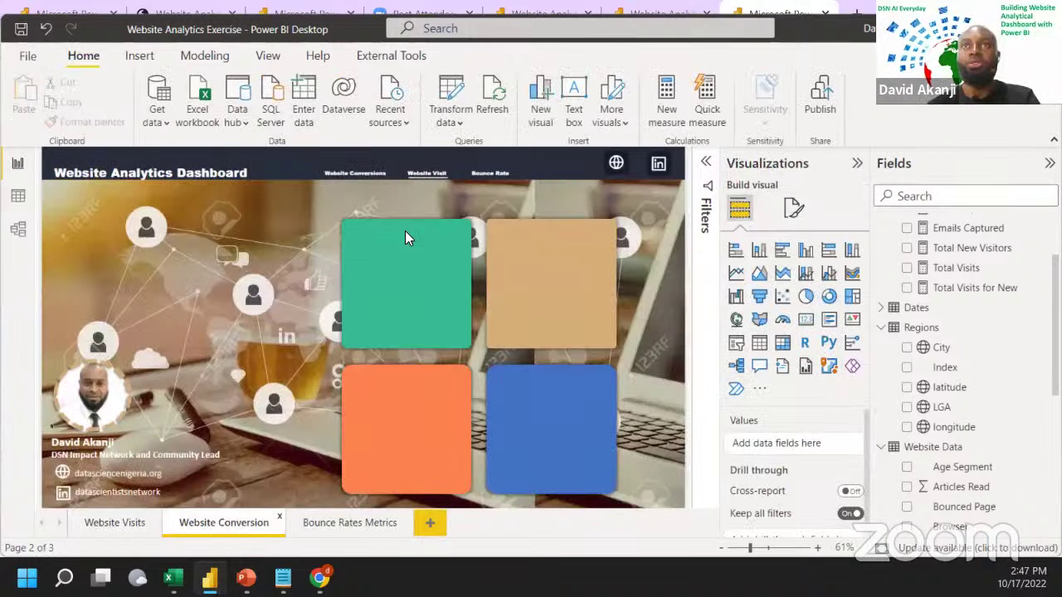
pyautogui.click(427, 168)
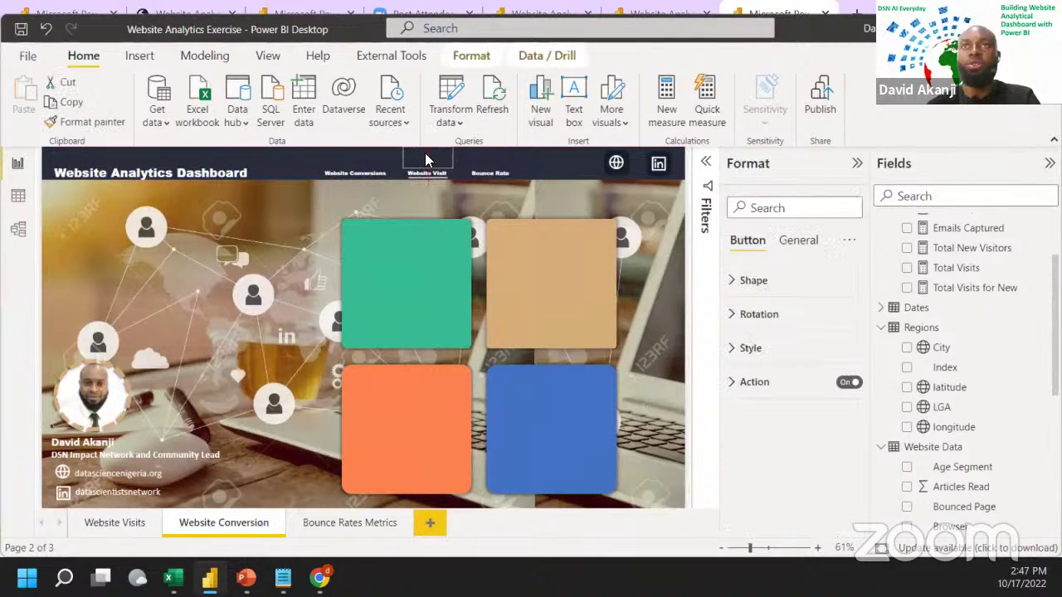
pyautogui.click(344, 163)
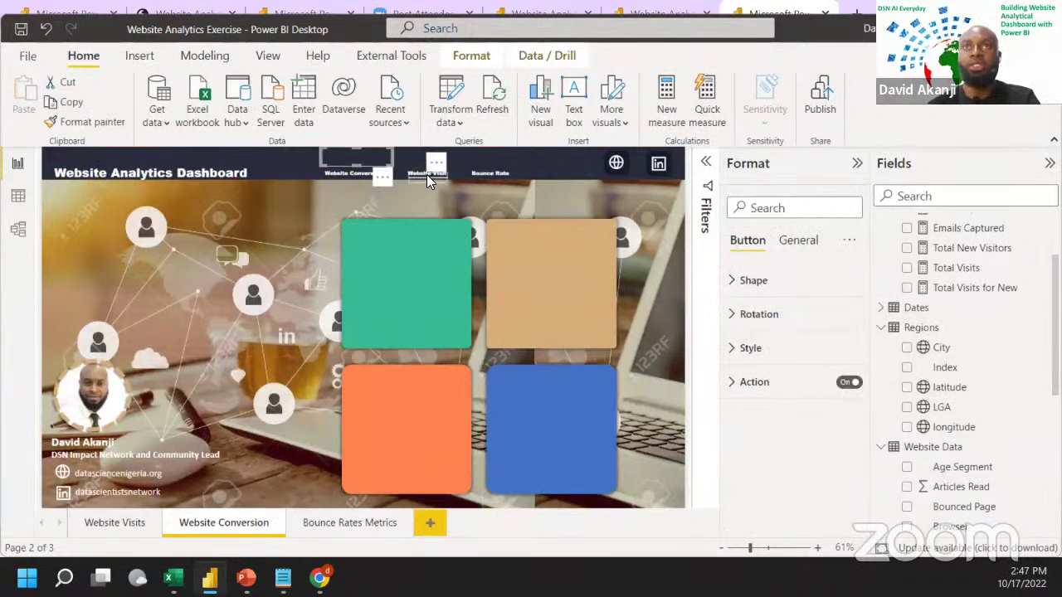
pyautogui.moveTo(427, 176); pyautogui.dragTo(344, 178)
pyautogui.moveTo(344, 182); pyautogui.dragTo(375, 182)
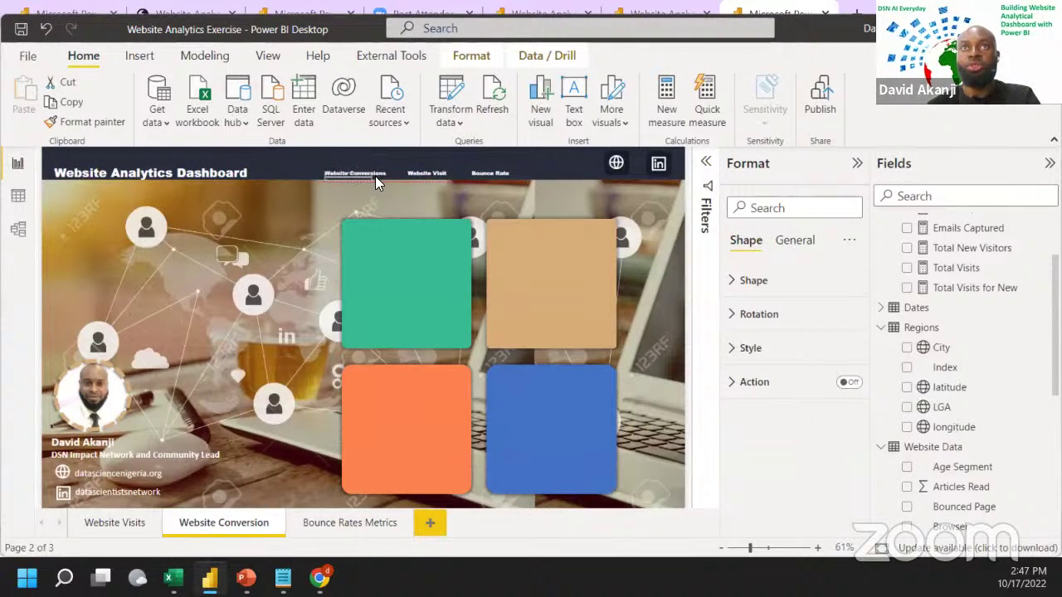
pyautogui.click(387, 182)
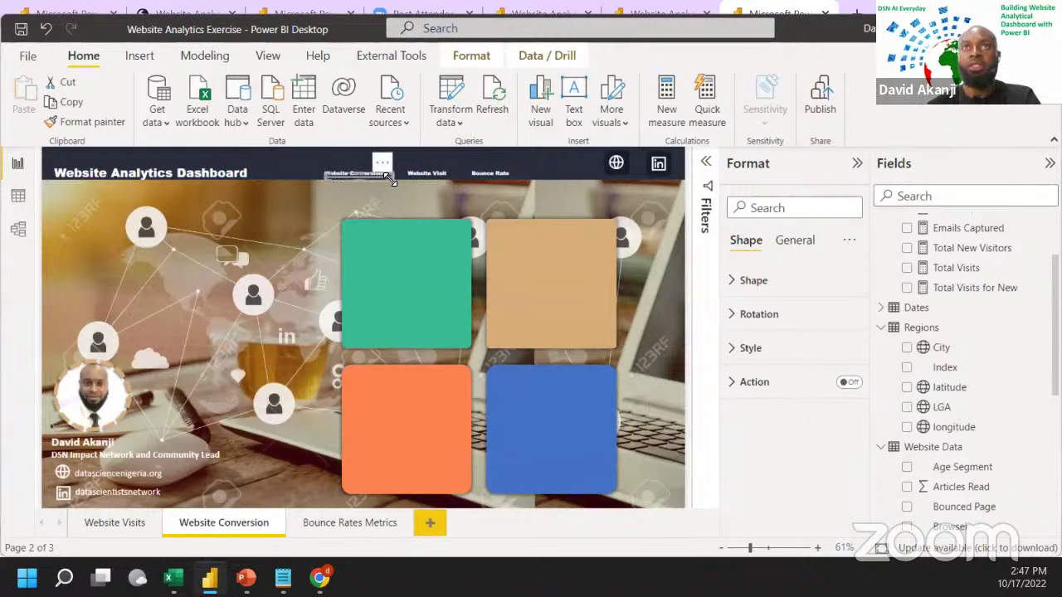
pyautogui.moveTo(380, 176); pyautogui.dragTo(380, 176)
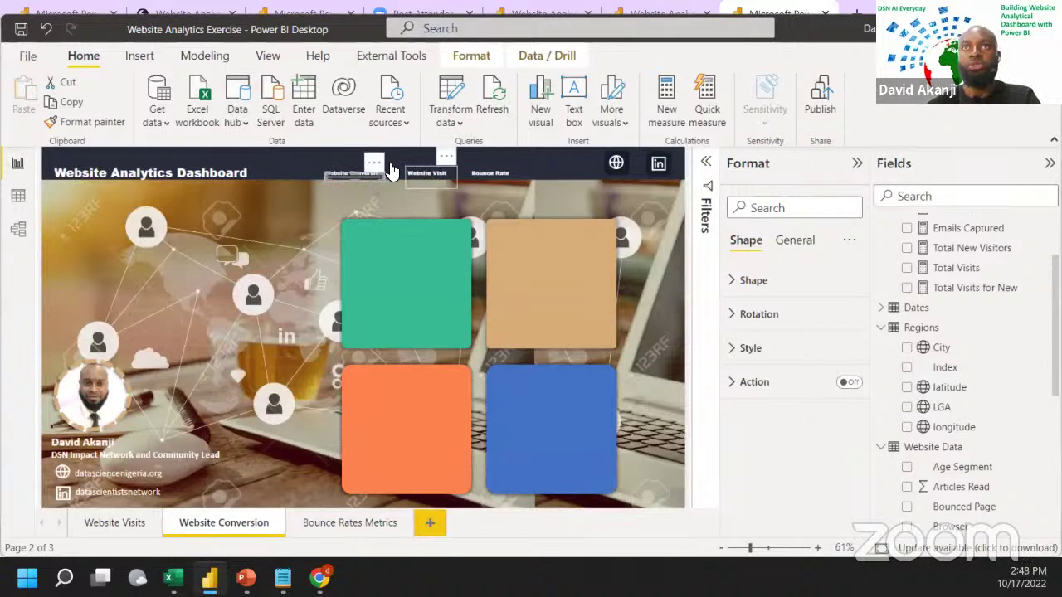
# Step: Realign the Website Conversions button over its header label and bring it to the front
pyautogui.click(349, 170)
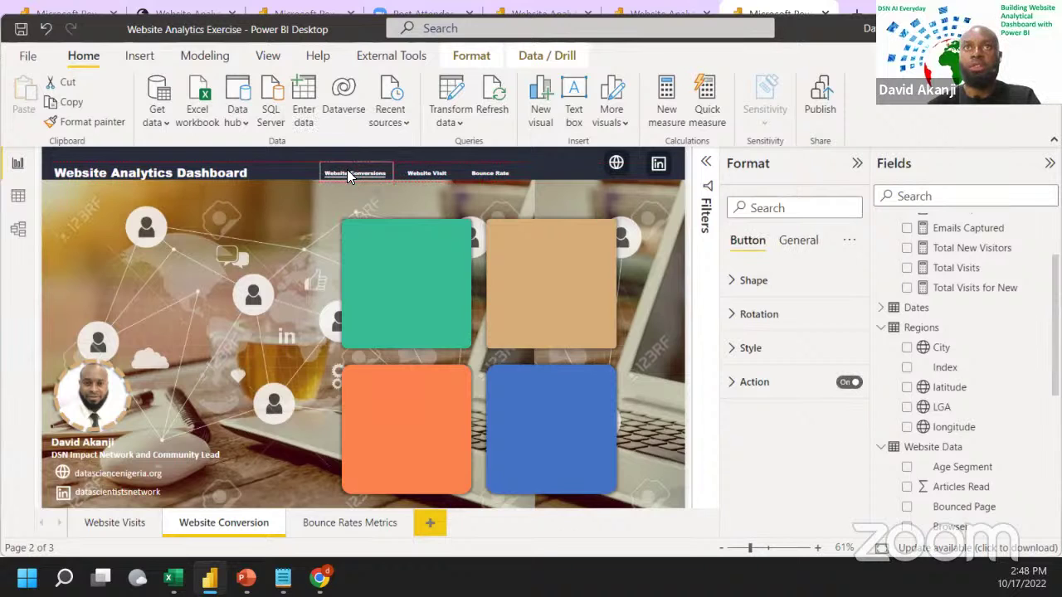
pyautogui.click(472, 57)
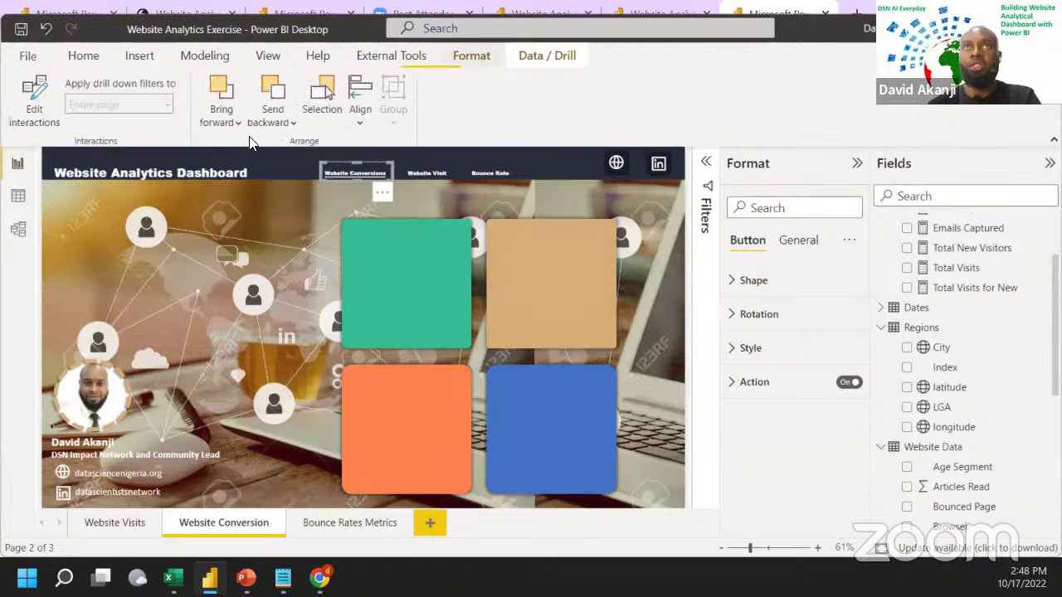
pyautogui.click(220, 124)
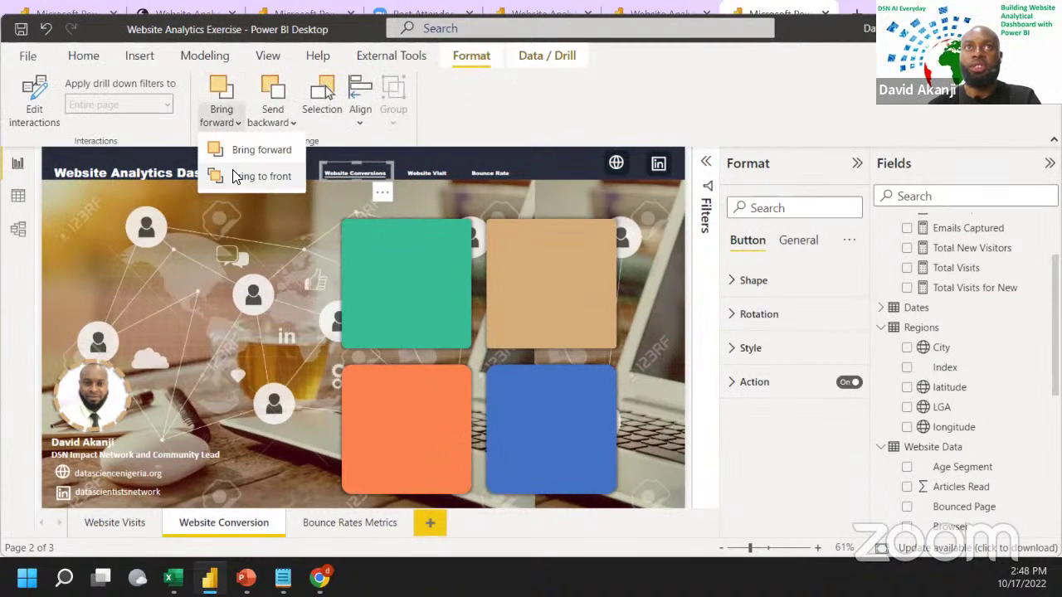
pyautogui.click(249, 172)
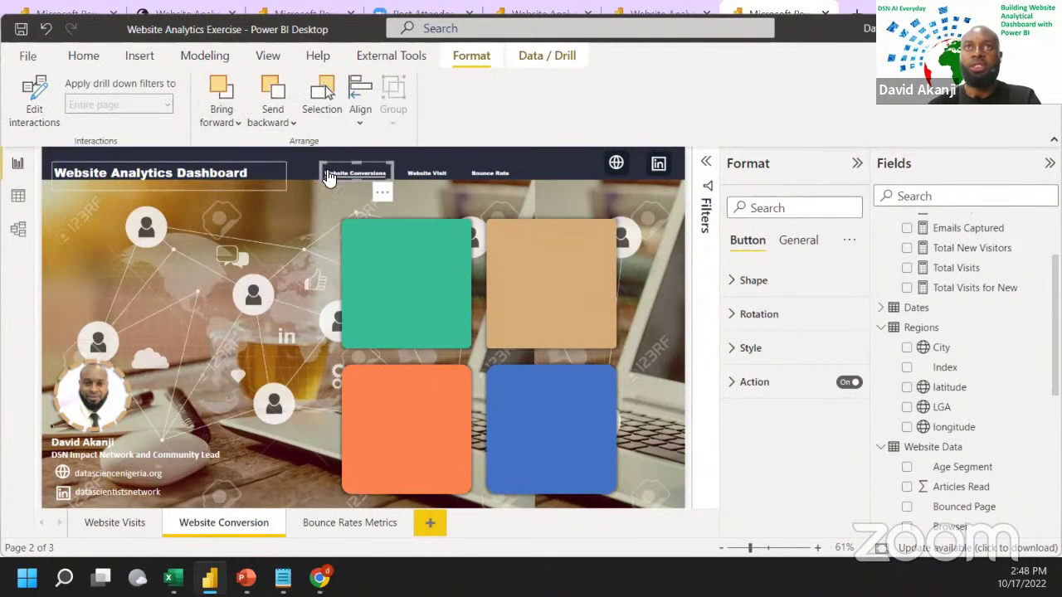
# Step: Realign the Website Visit button over its header label and bring it to the front
pyautogui.click(423, 183)
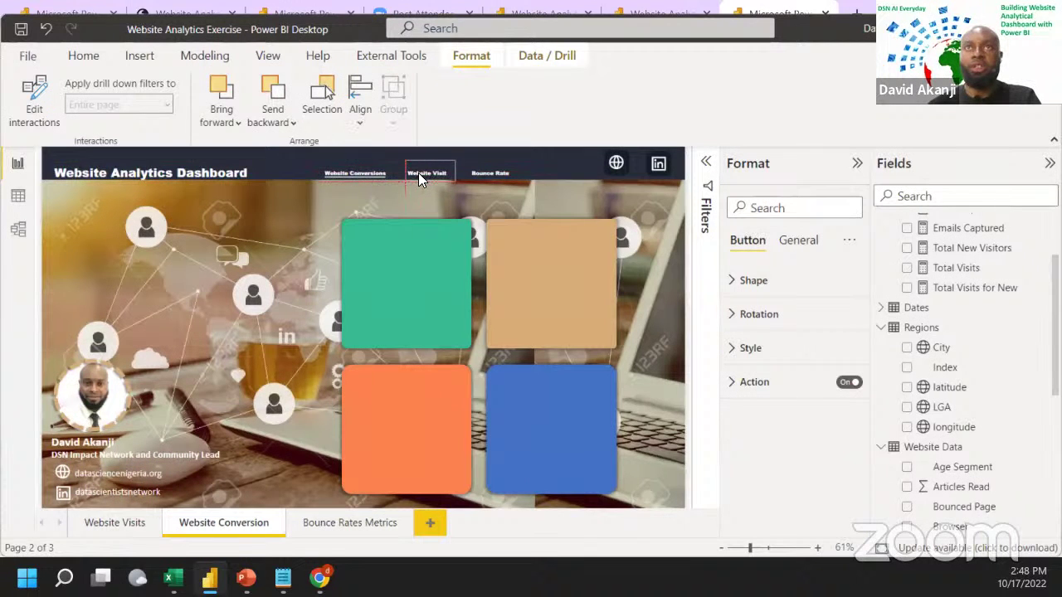
pyautogui.click(418, 174)
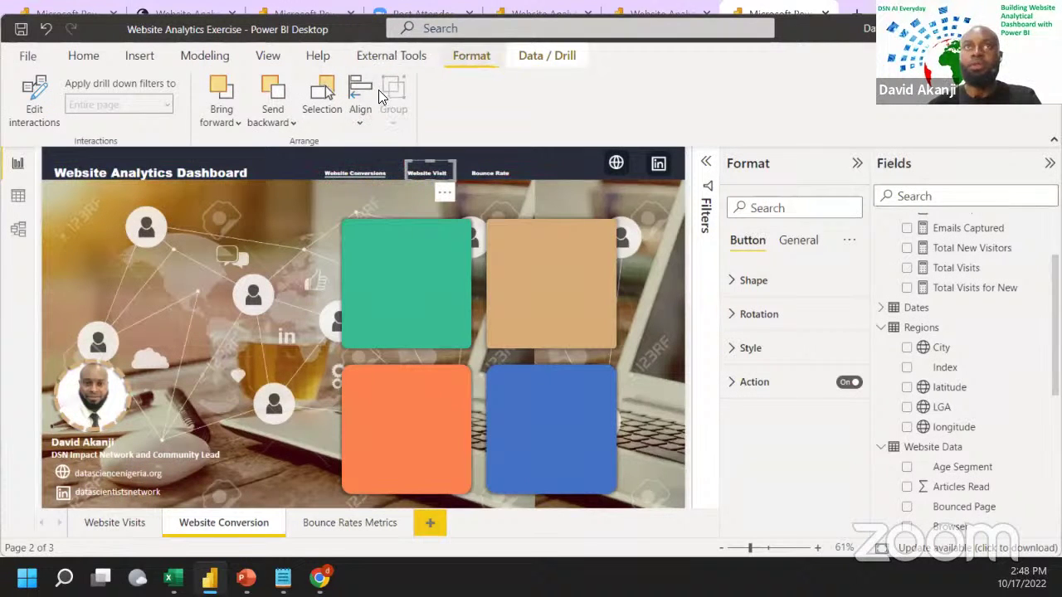
pyautogui.click(231, 123)
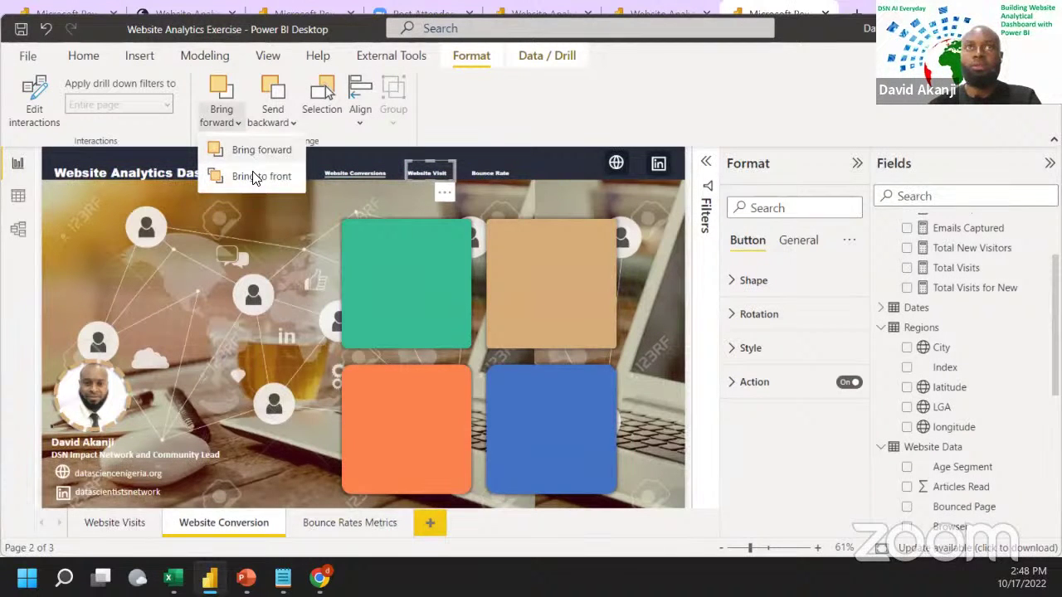
pyautogui.click(254, 176)
# Step: Return to the Website Visits page of the report
pyautogui.click(12, 56)
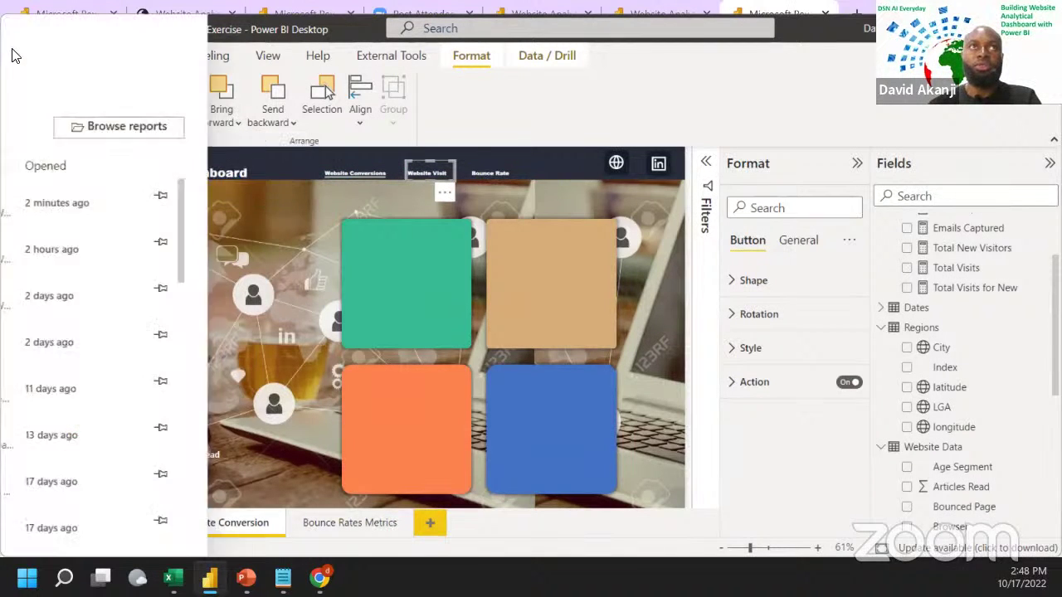
pyautogui.click(714, 109)
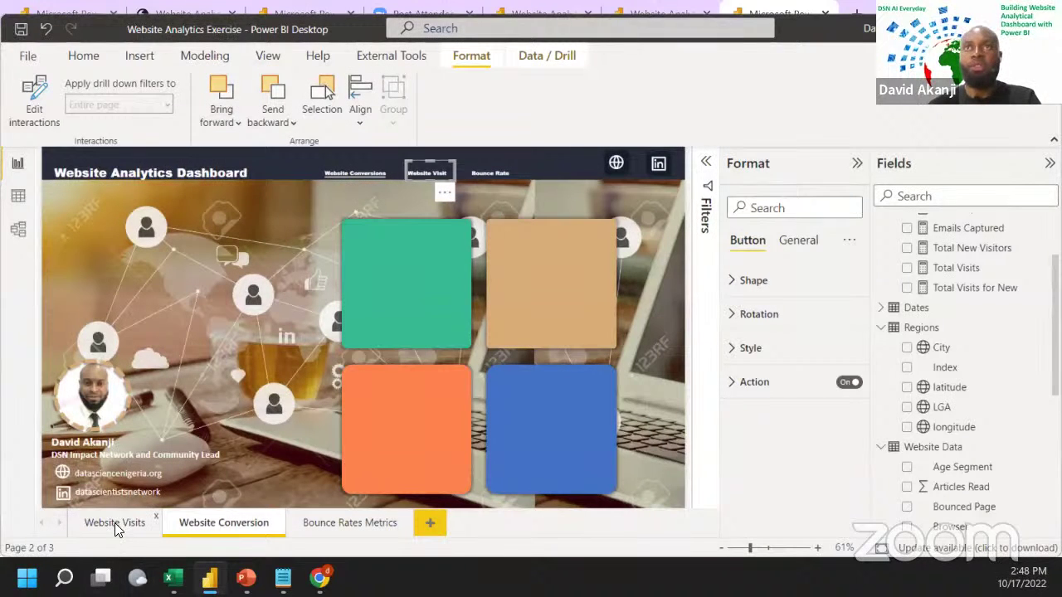
pyautogui.click(115, 523)
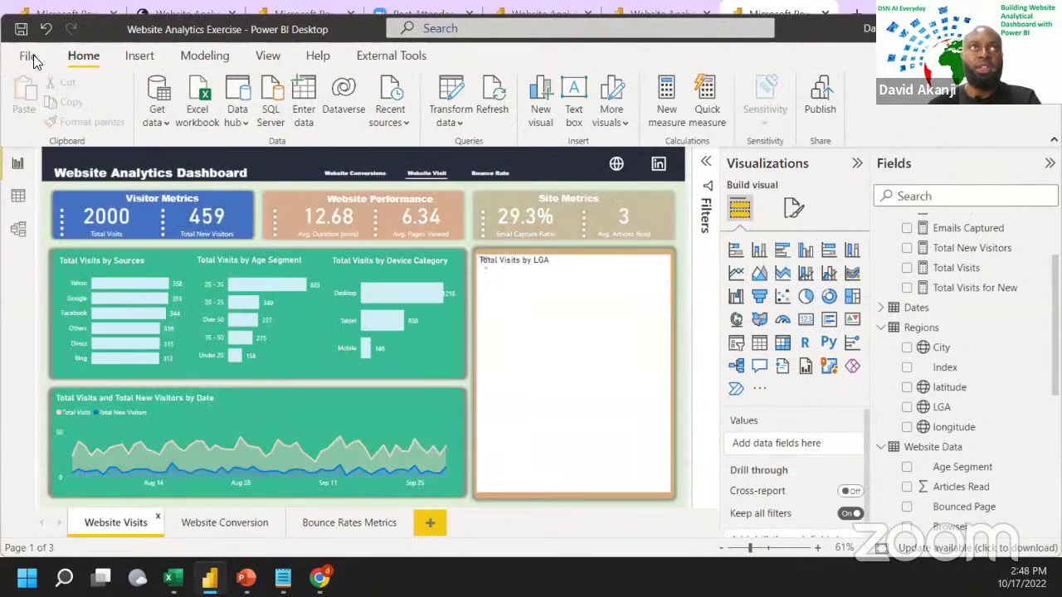
# Step: Save a copy of the report as Website Analytics Exercise_1.pbix in the WebsiteAnalytics folder
pyautogui.click(28, 56)
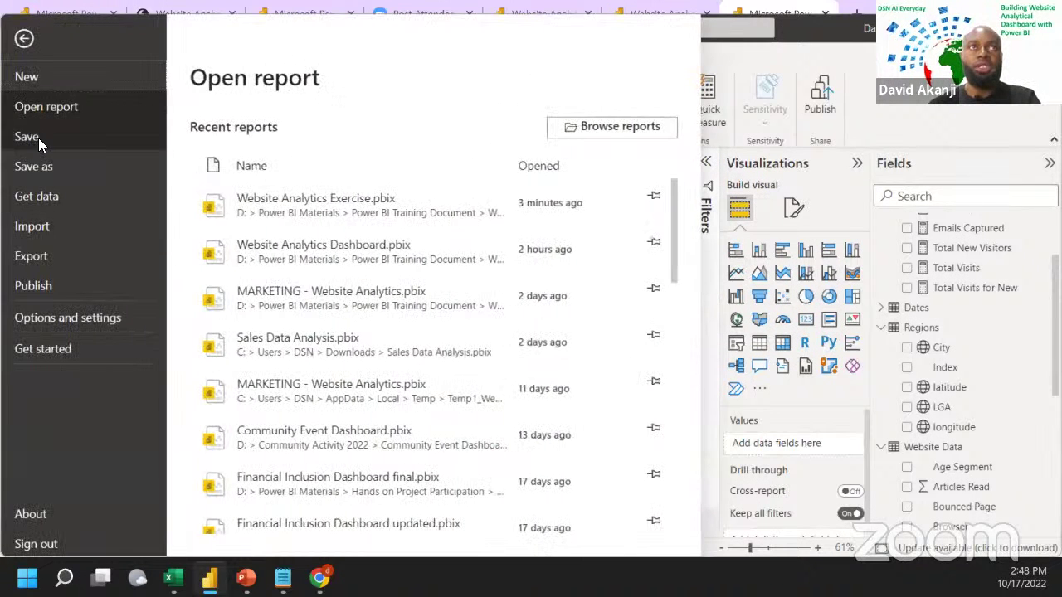
pyautogui.click(23, 168)
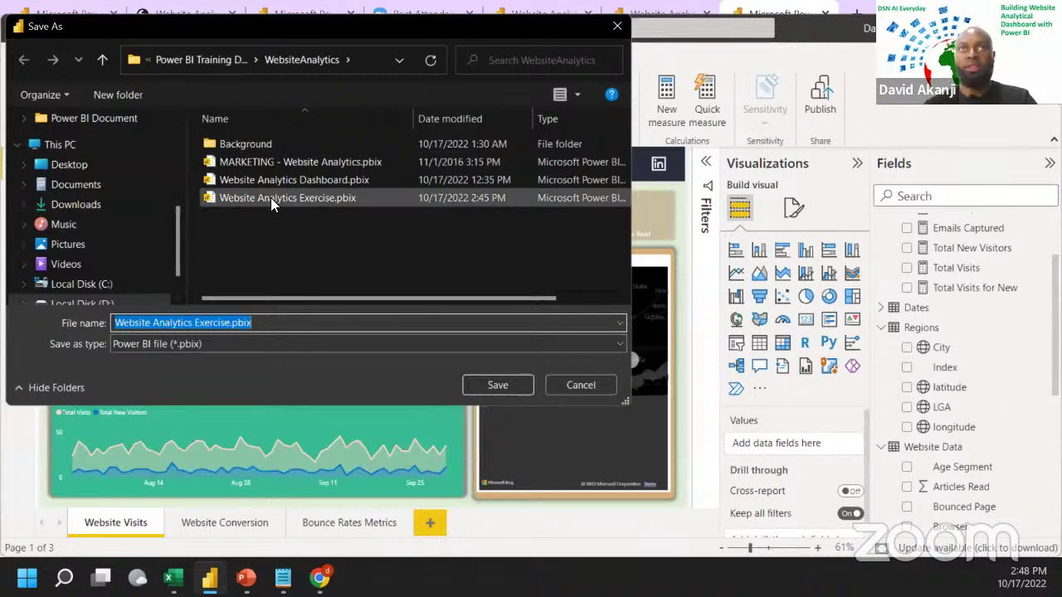
pyautogui.click(270, 197)
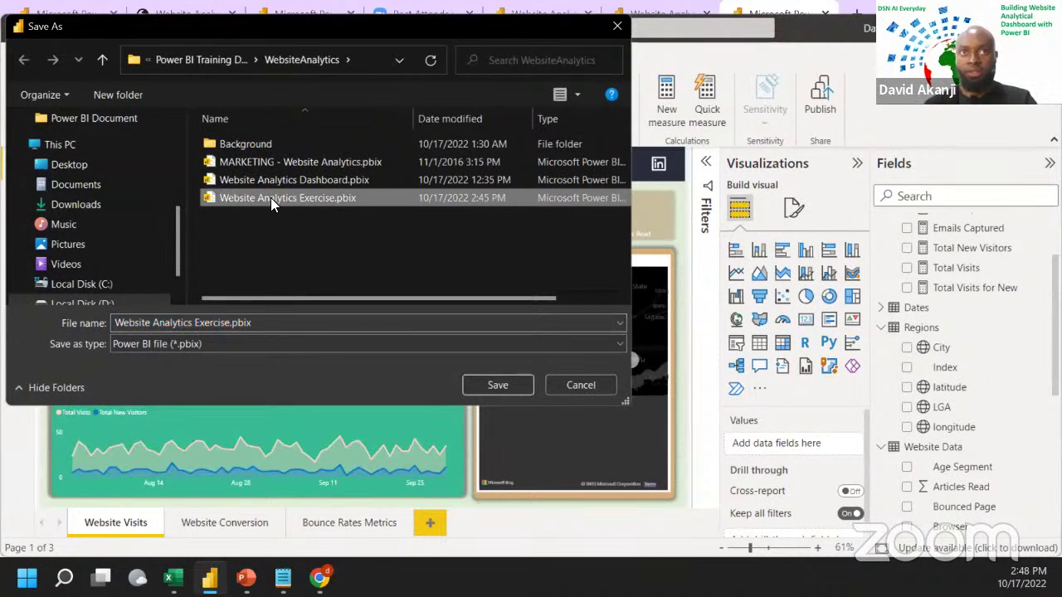
pyautogui.click(230, 324)
pyautogui.click(230, 323)
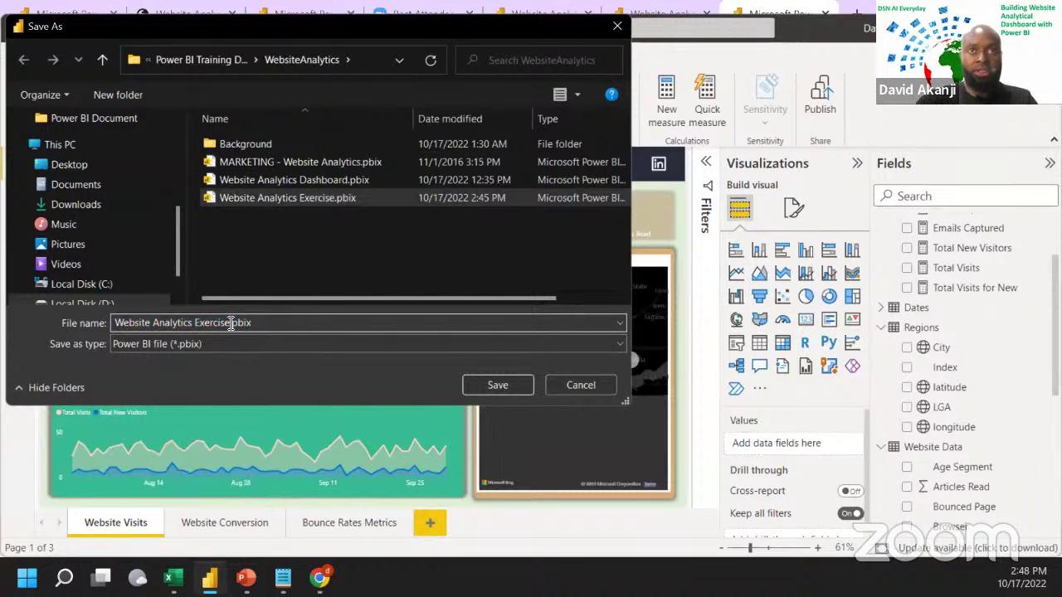
pyautogui.press('Return')
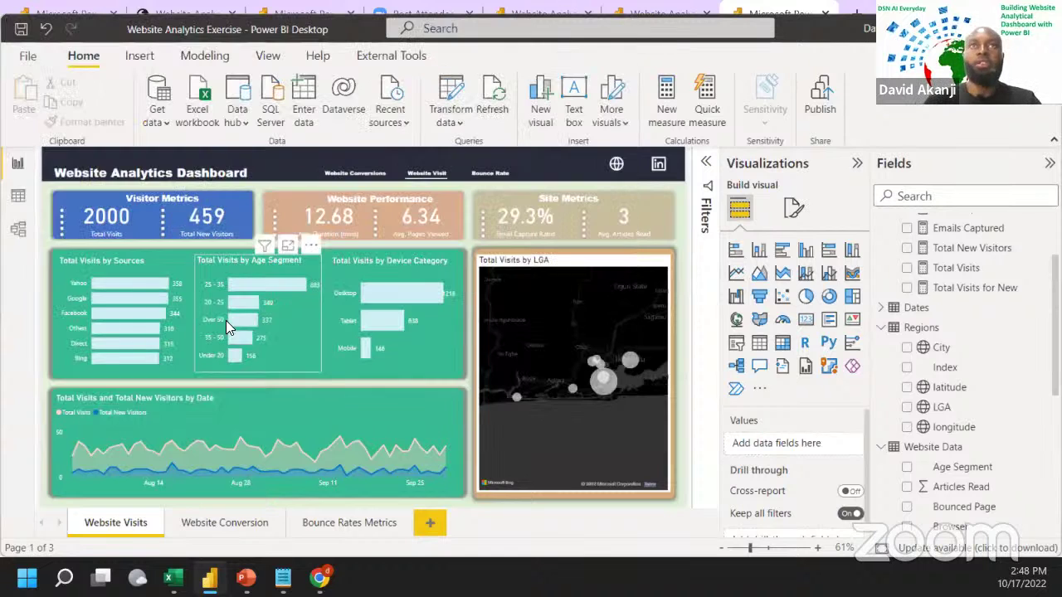
# Step: Publish the report to the Project Participation workspace
pyautogui.click(828, 101)
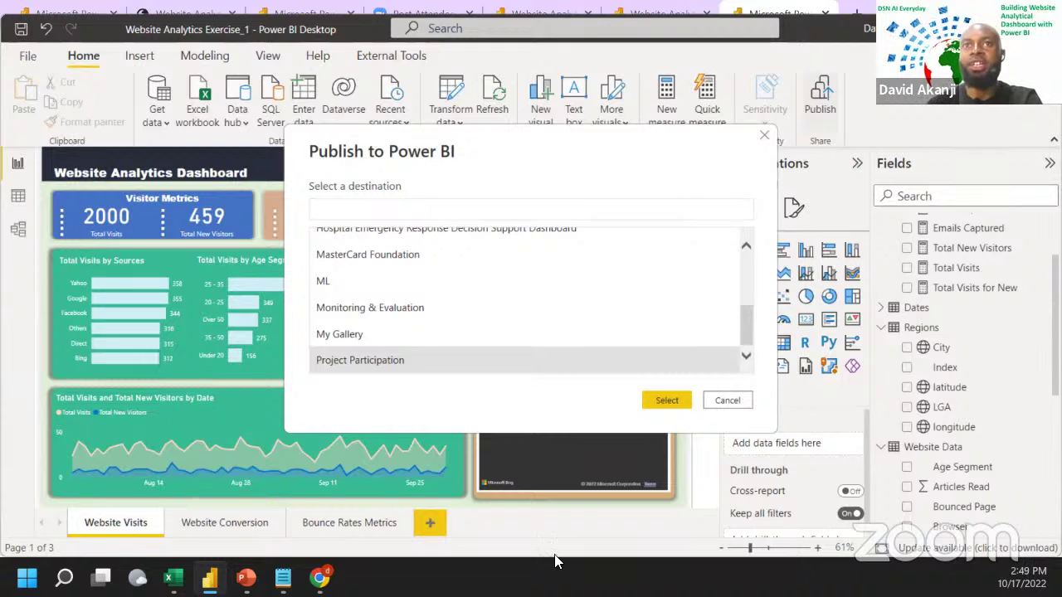
pyautogui.click(580, 371)
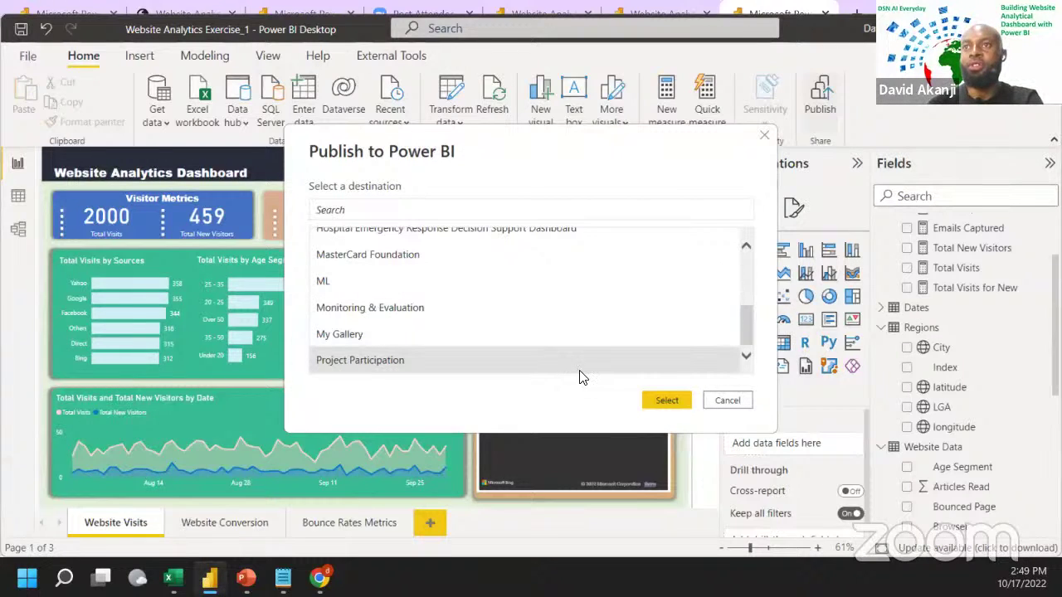
pyautogui.click(664, 402)
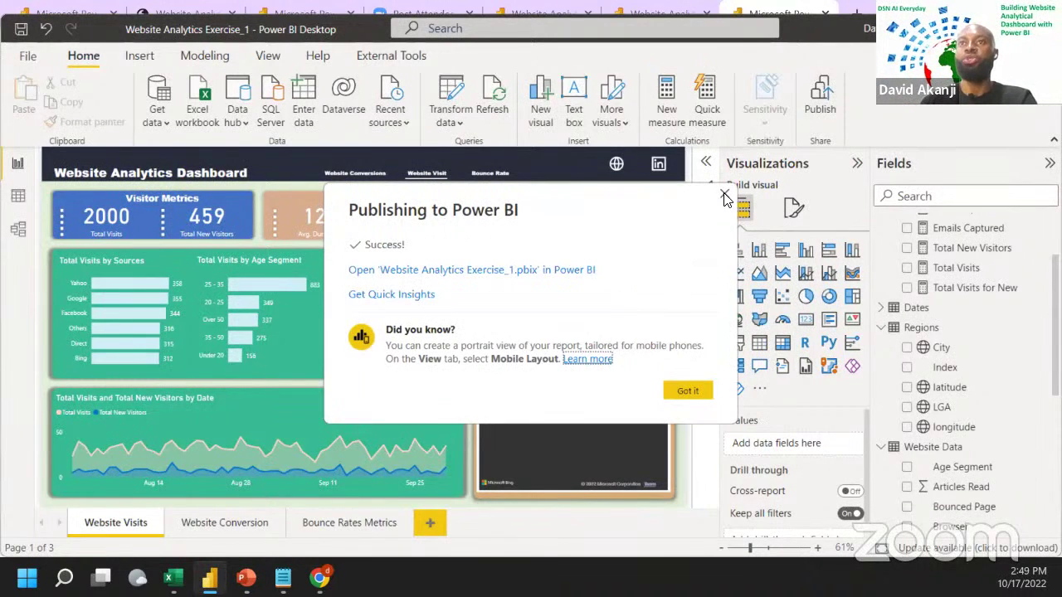
# Step: Open the published Website Analytics Exercise_1 report in the browser and close two older Power BI tabs
pyautogui.click(417, 271)
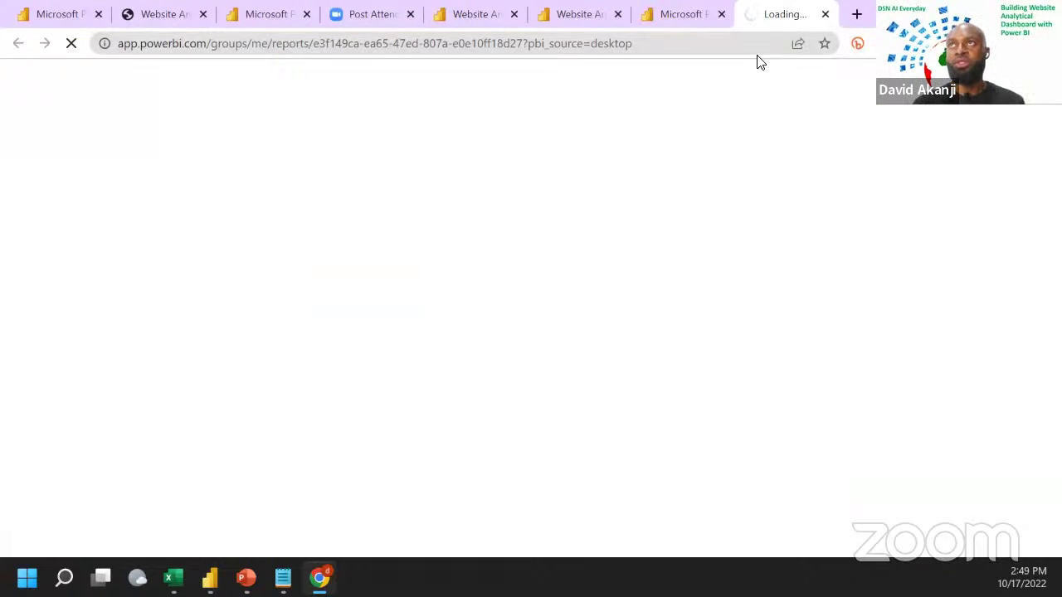
pyautogui.click(721, 14)
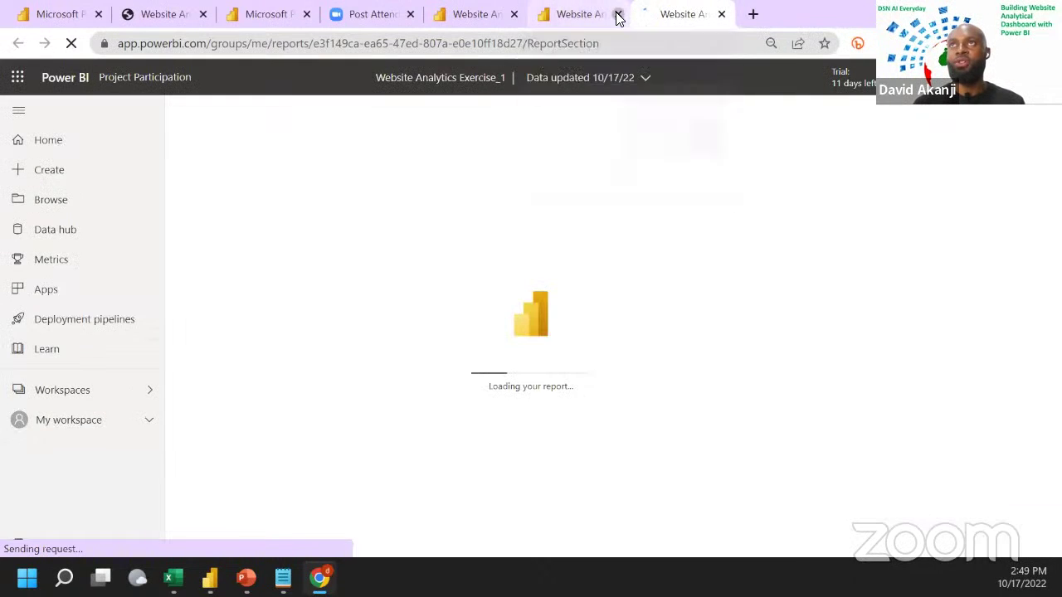
pyautogui.click(618, 14)
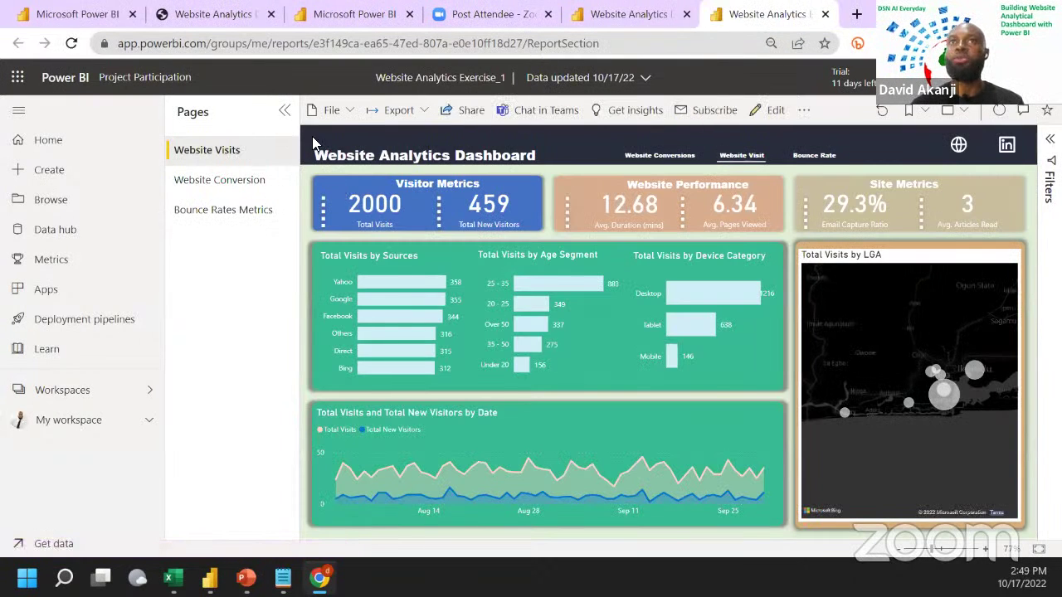
# Step: Create a public Publish to web embed code for the Website Analytics Exercise_1 report
pyautogui.click(343, 113)
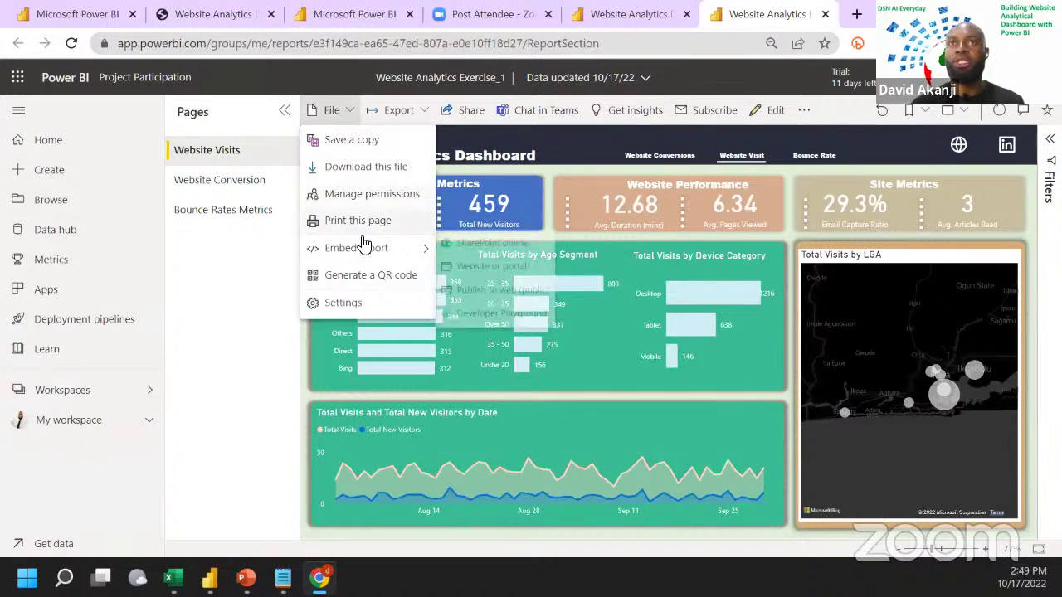
pyautogui.moveTo(420, 253)
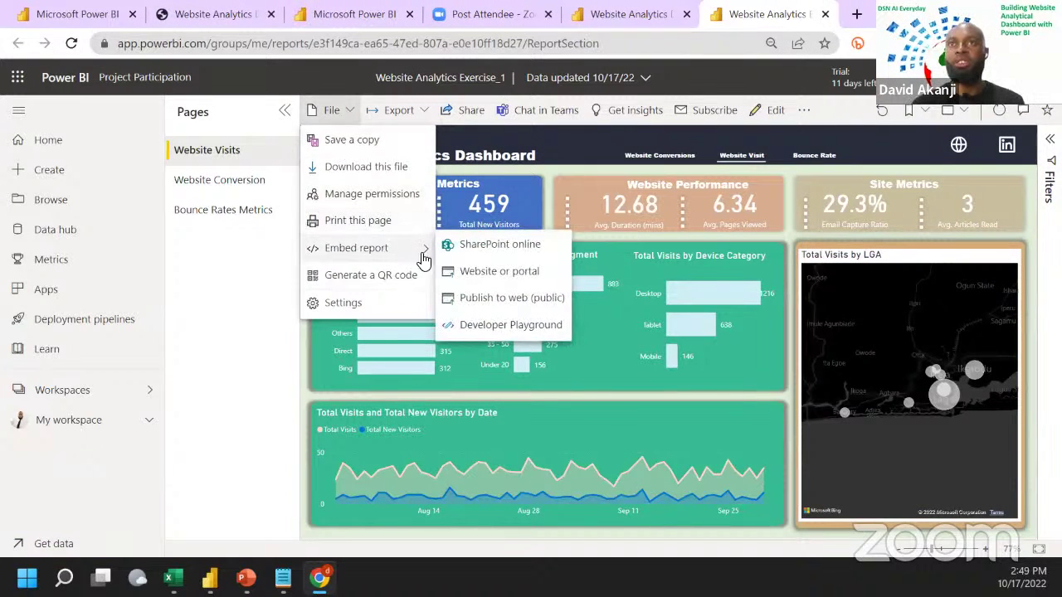
pyautogui.click(487, 302)
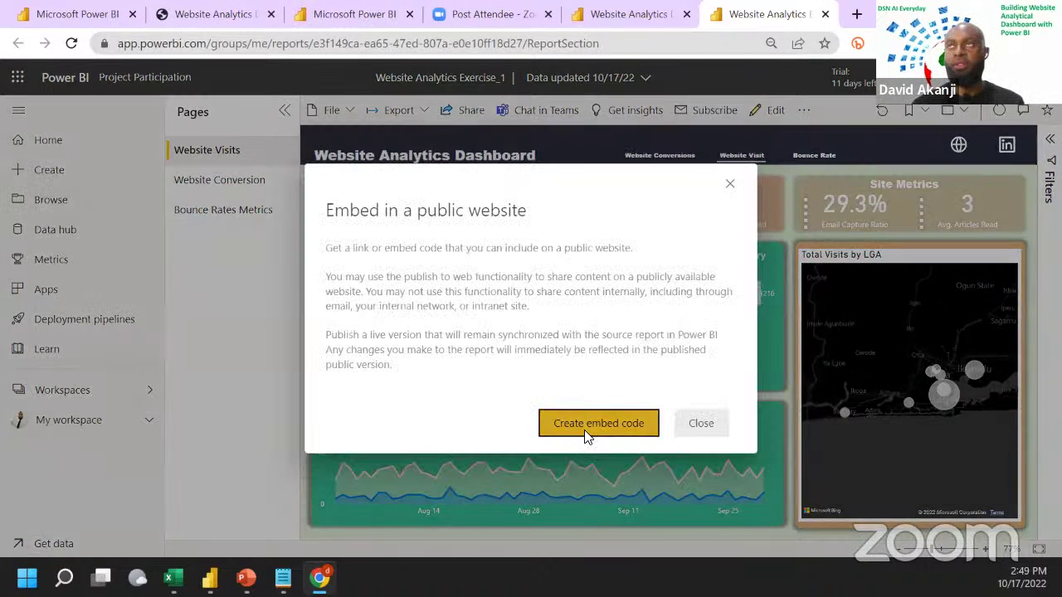
pyautogui.click(587, 433)
pyautogui.click(620, 431)
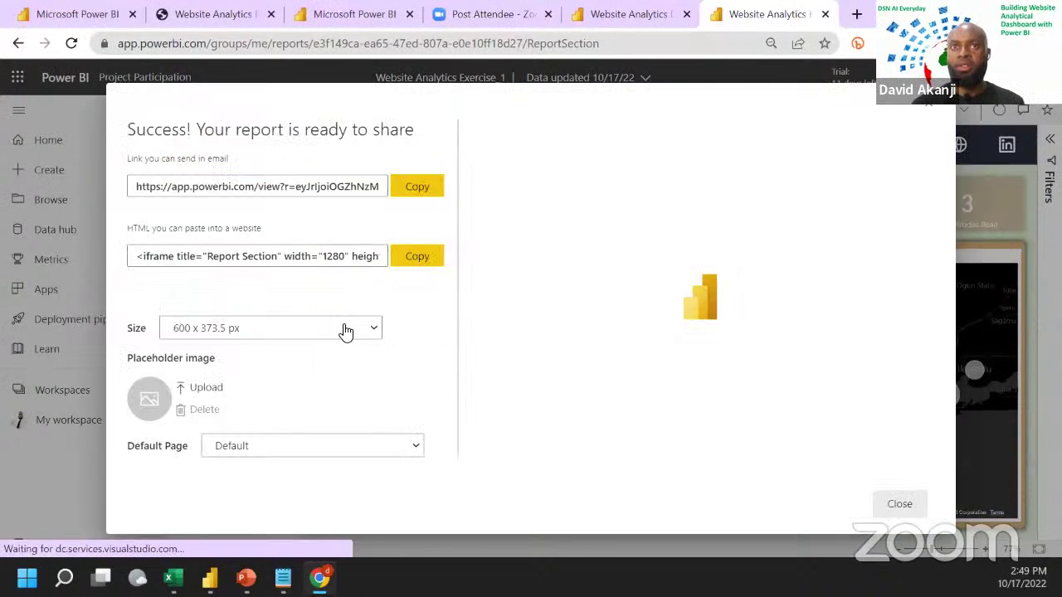
# Step: Set the embed size to 1,024 x 1,060 px and copy the shareable report link
pyautogui.click(346, 329)
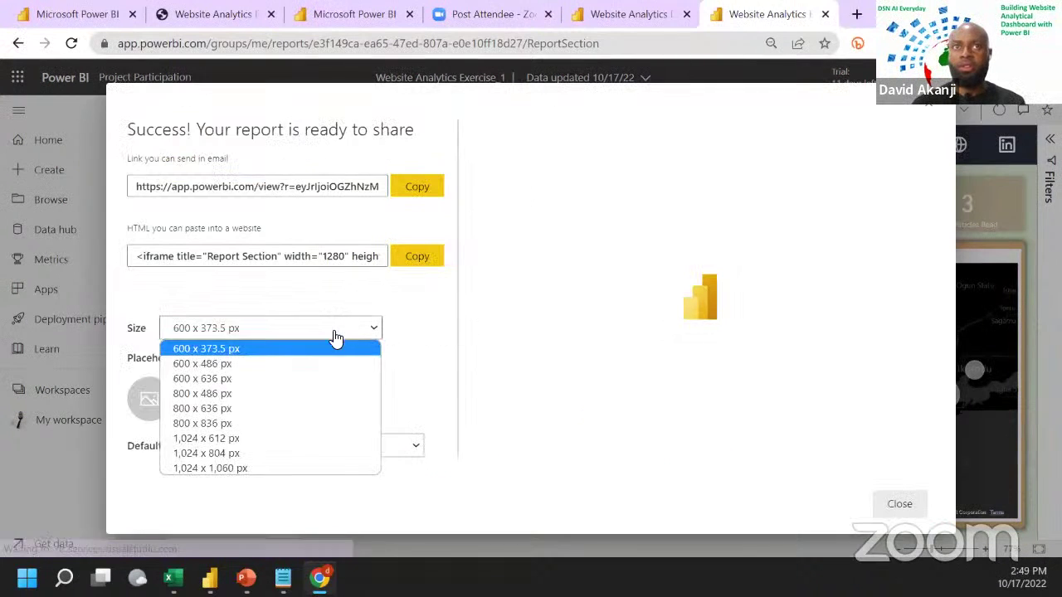
pyautogui.click(307, 468)
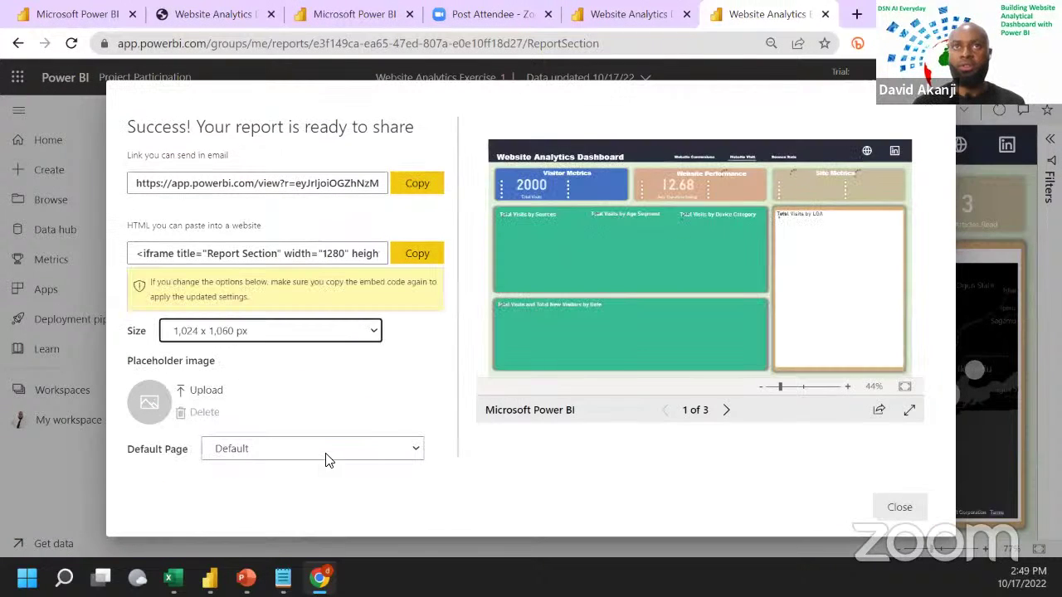
pyautogui.click(415, 186)
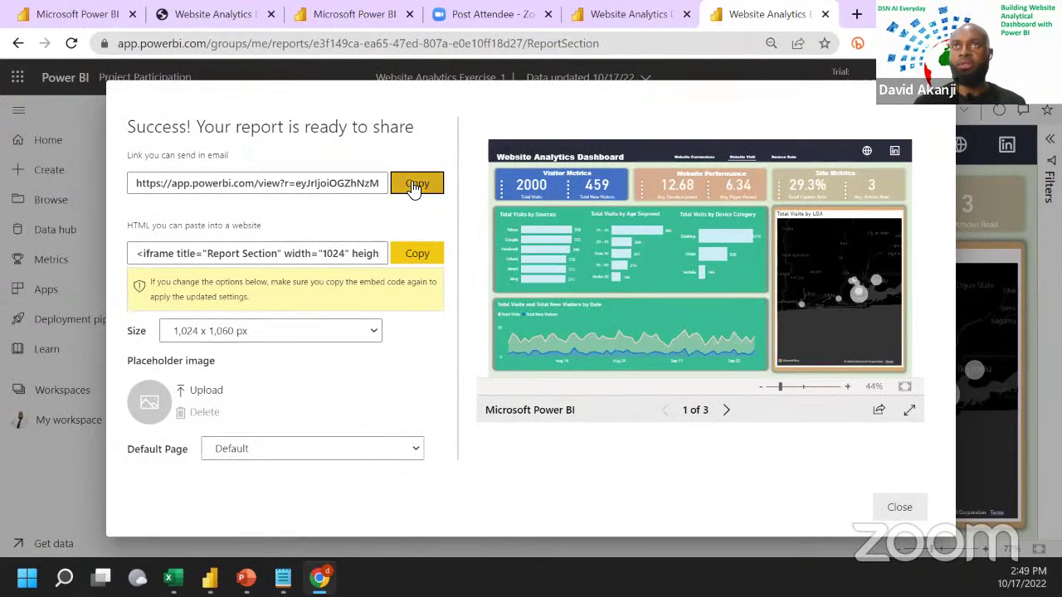
# Step: Open the copied public report link in a new browser tab
pyautogui.click(857, 15)
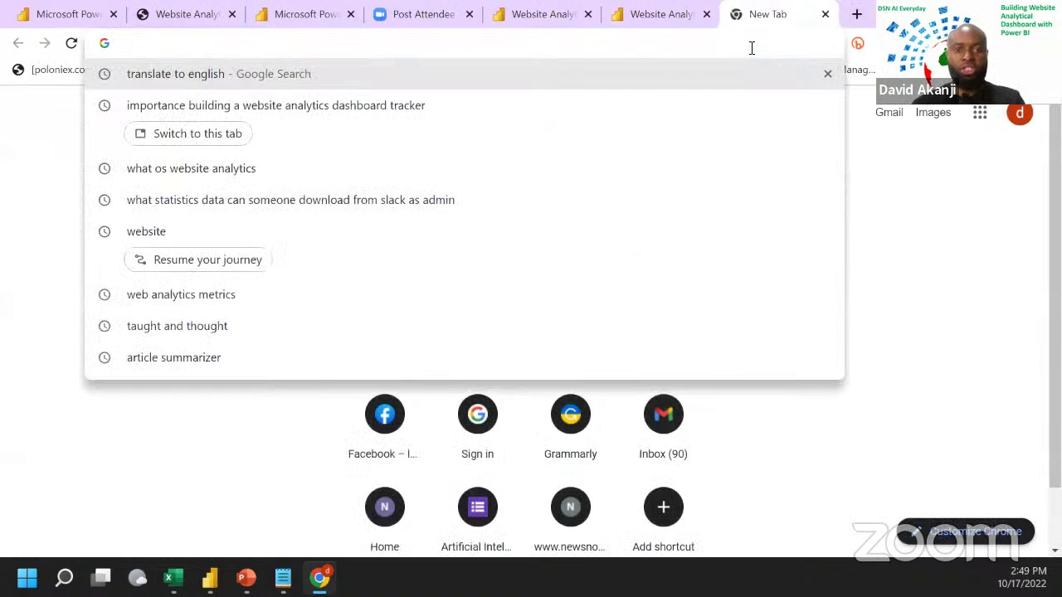
pyautogui.hotkey('ctrl', 'v')
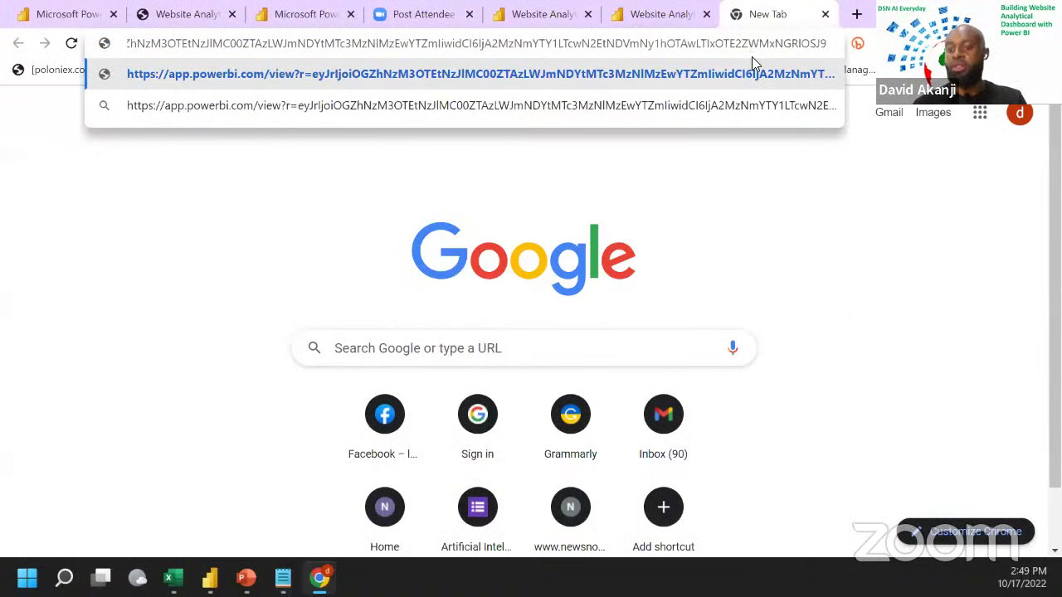
pyautogui.press('Return')
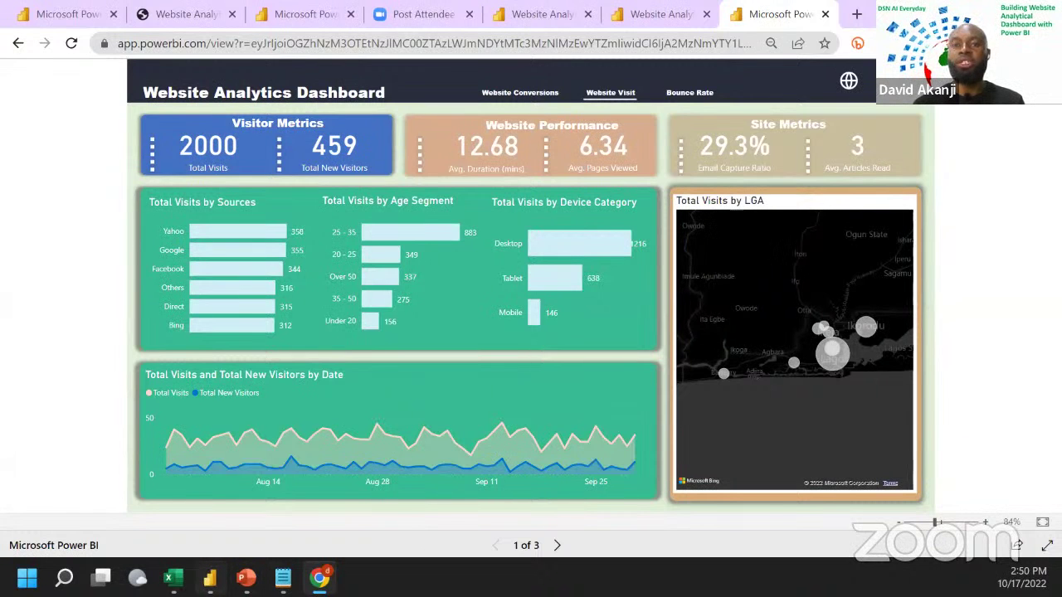
# Step: Switch to Power BI Desktop and give the Total Visits by LGA map title white text on a dark gray background
pyautogui.click(209, 579)
pyautogui.click(668, 383)
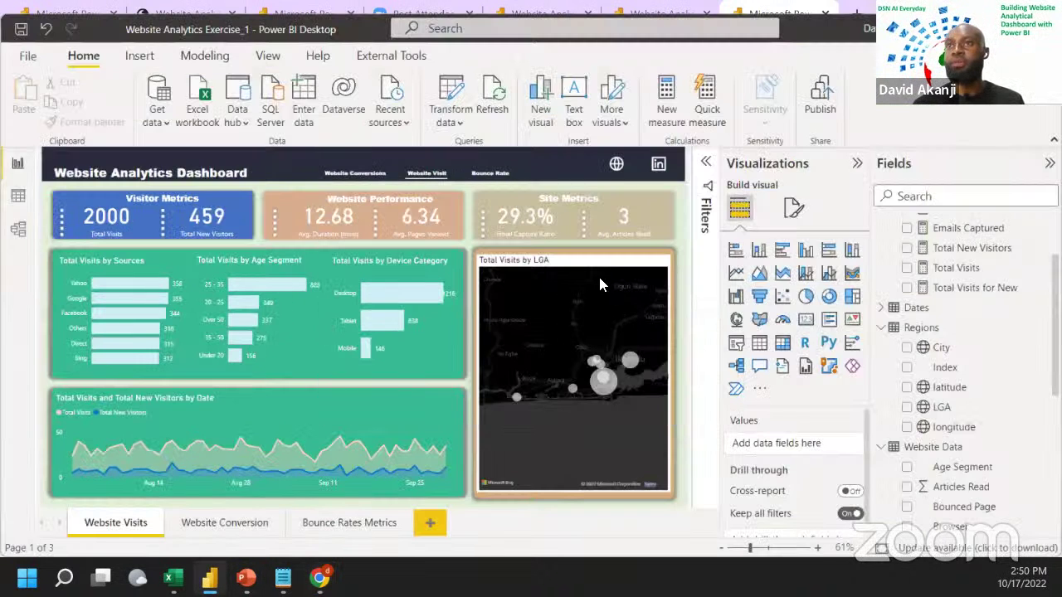
pyautogui.click(592, 258)
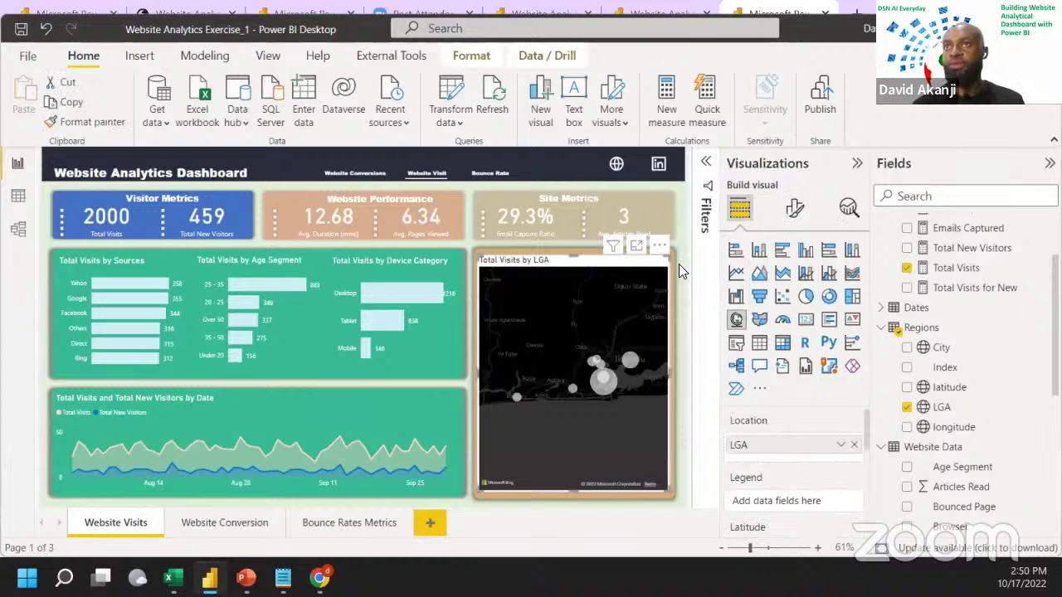
pyautogui.click(808, 213)
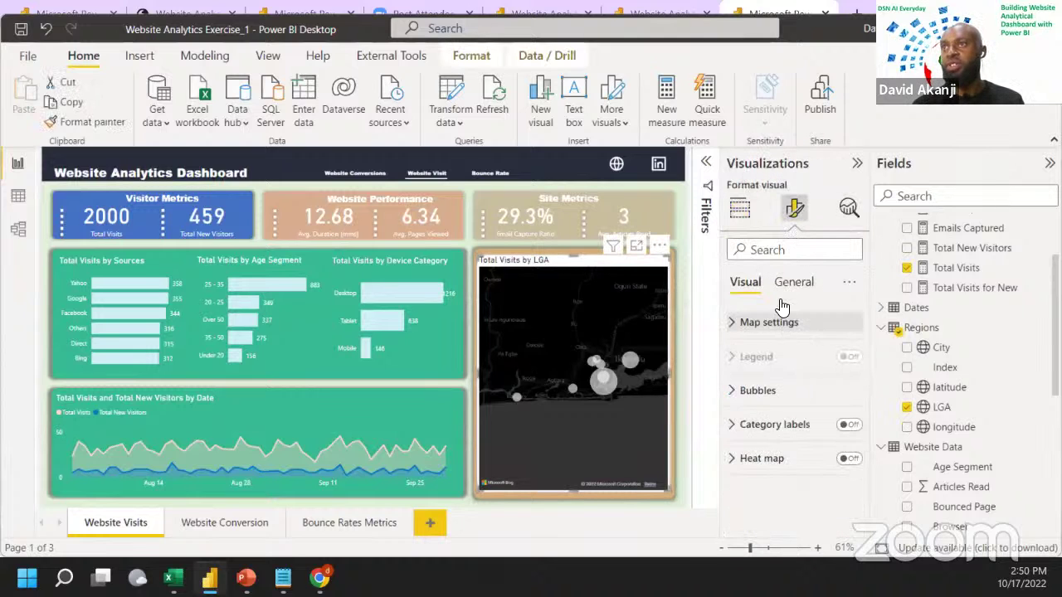
pyautogui.click(792, 284)
pyautogui.click(747, 356)
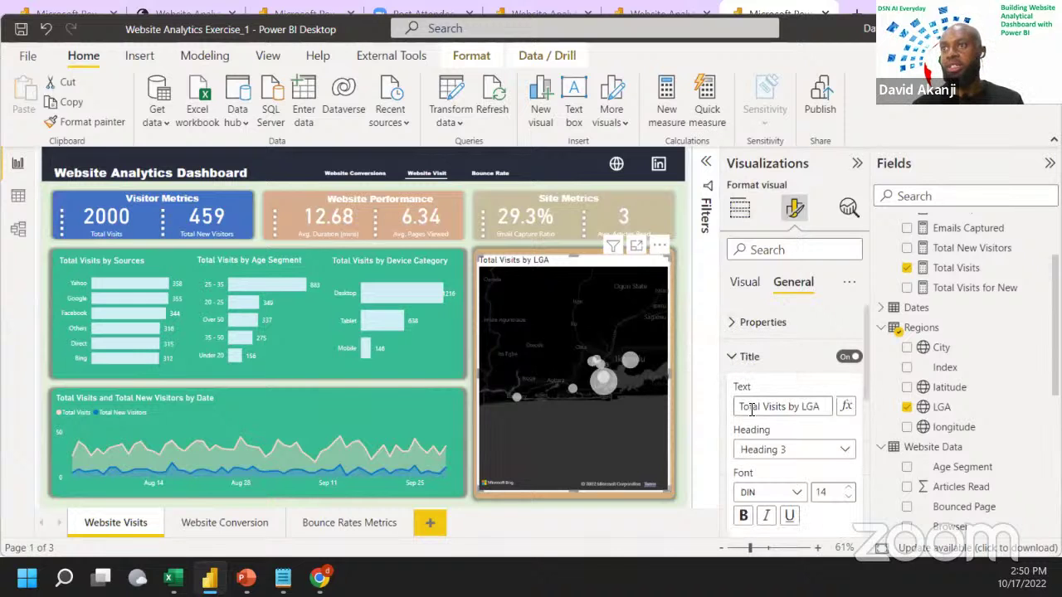
pyautogui.scroll(-3, 768, 498)
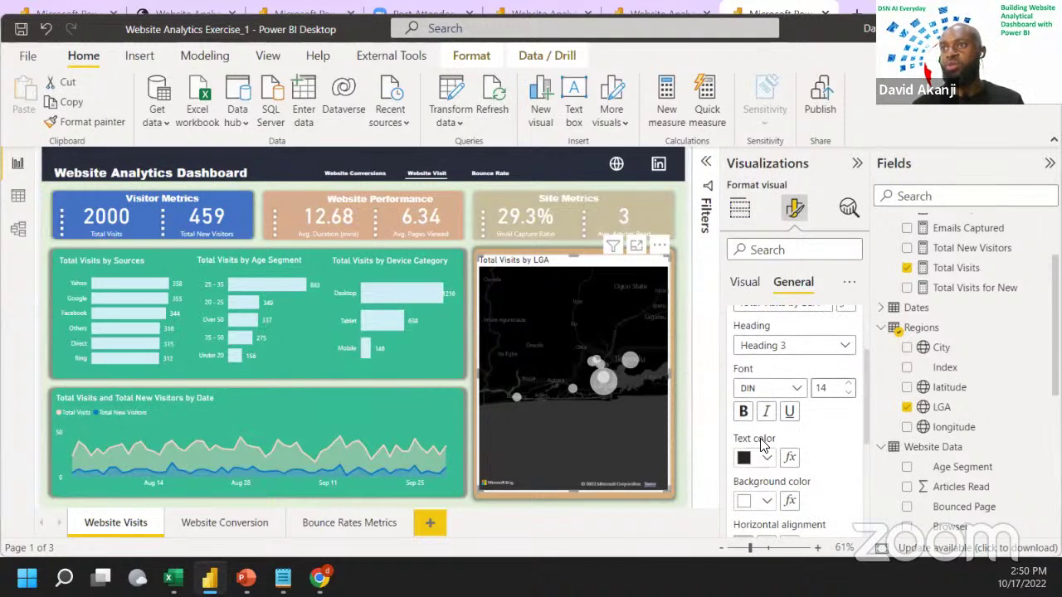
pyautogui.click(764, 459)
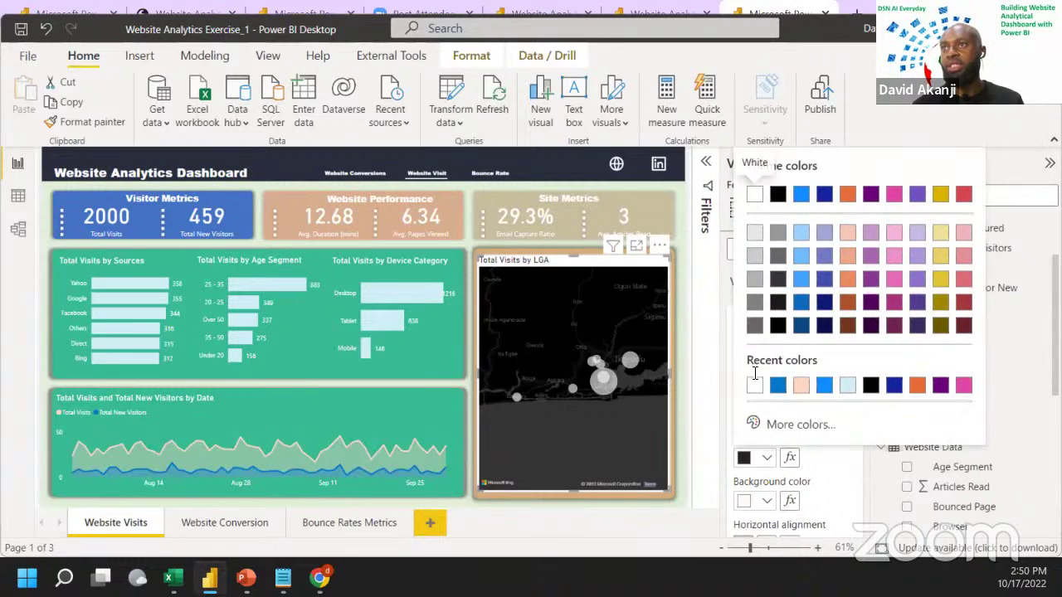
pyautogui.click(754, 194)
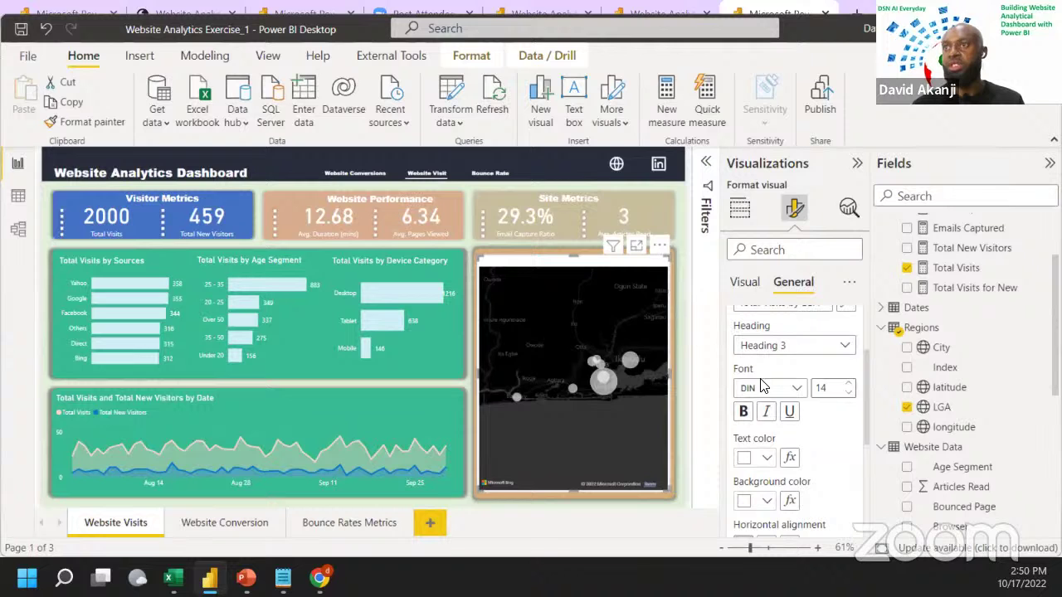
pyautogui.click(767, 500)
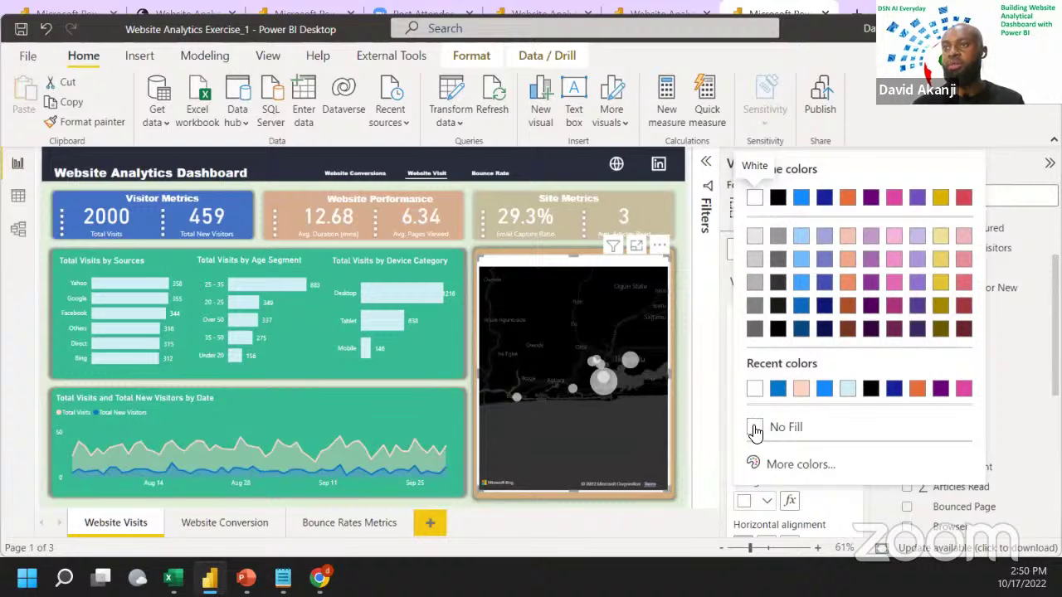
pyautogui.click(776, 302)
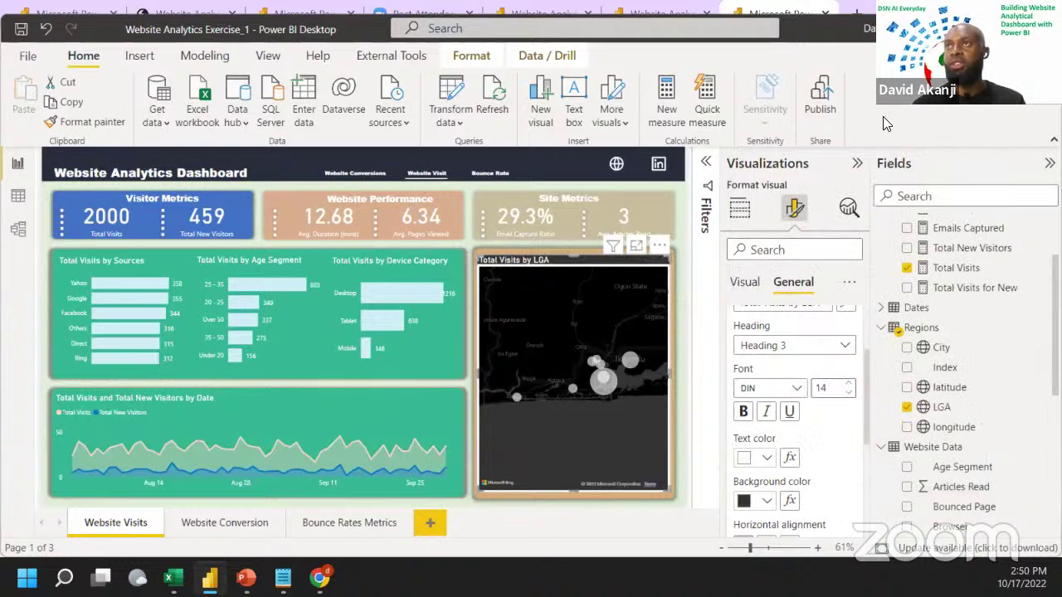
# Step: Republish the report to the Project Participation workspace and open the updated version in the browser
pyautogui.click(821, 103)
pyautogui.click(610, 312)
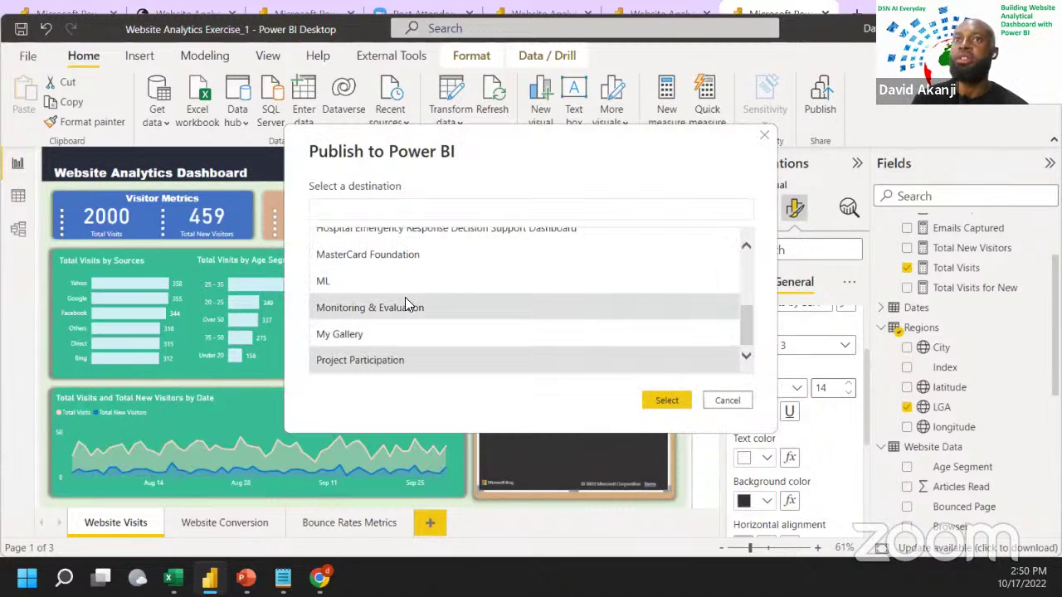
pyautogui.click(679, 401)
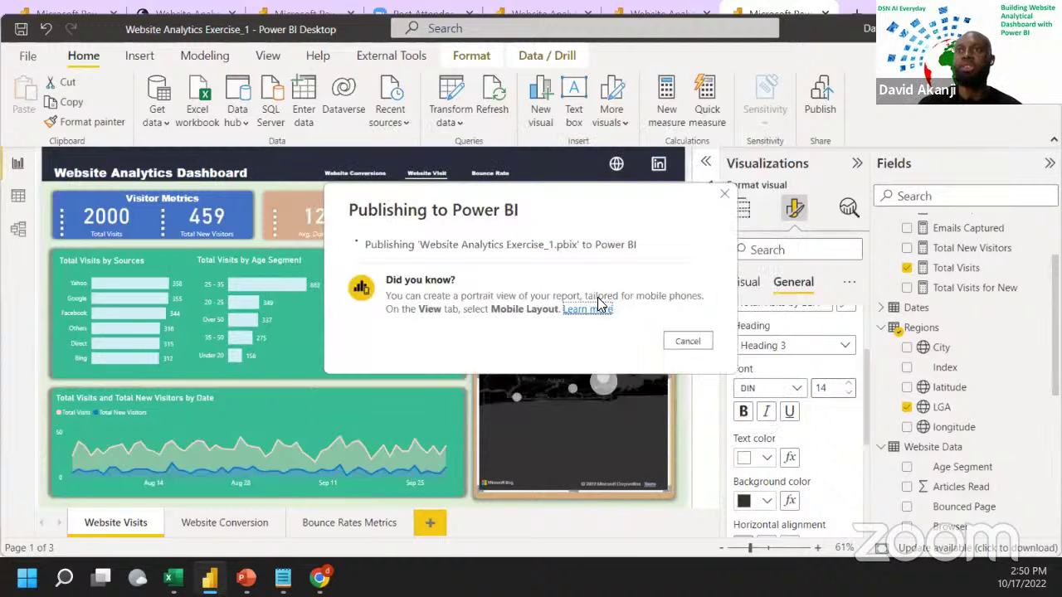
pyautogui.click(606, 380)
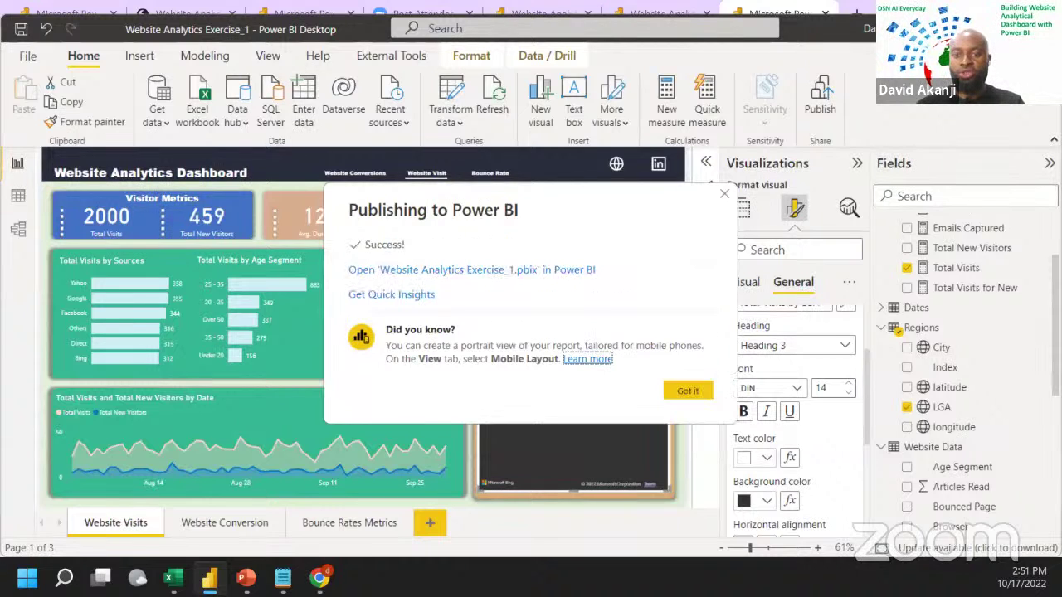
pyautogui.click(413, 270)
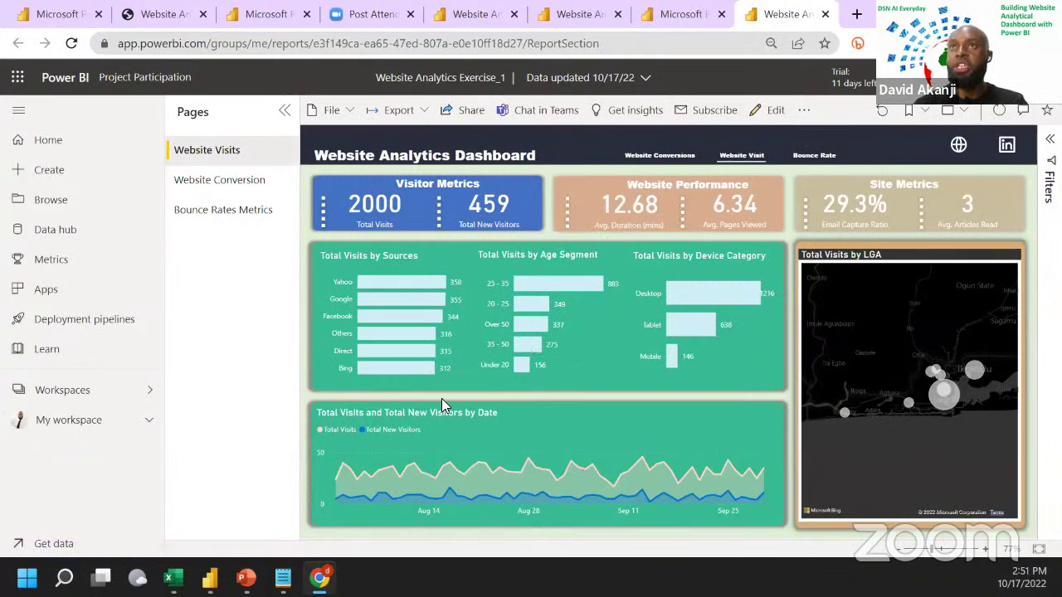
pyautogui.moveTo(282, 579)
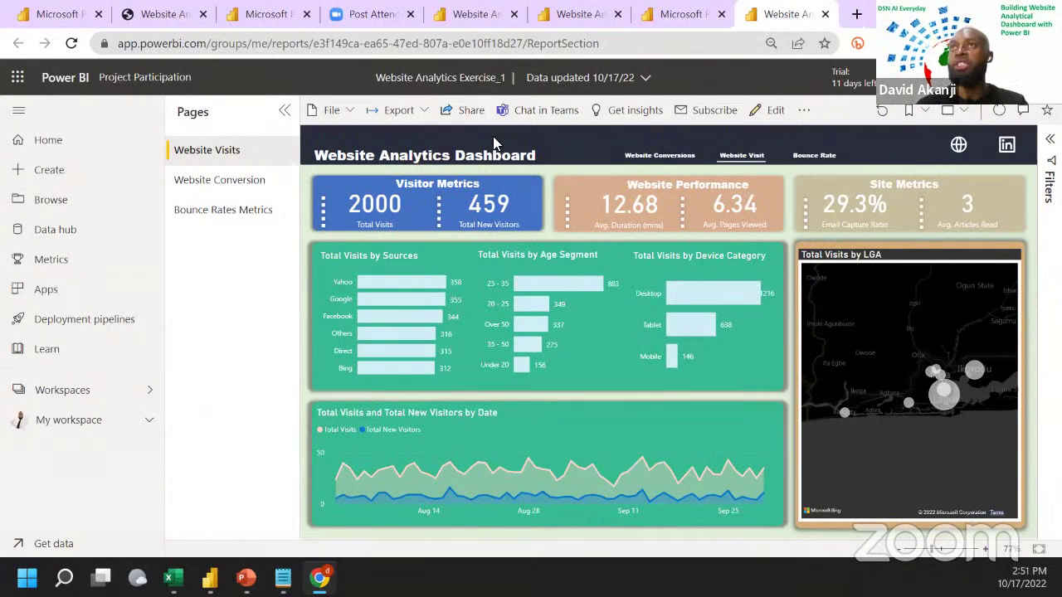
# Step: Get the republished report's public web embed code, set its size to 1,024 x 1,060 px and copy the shareable link
pyautogui.click(332, 110)
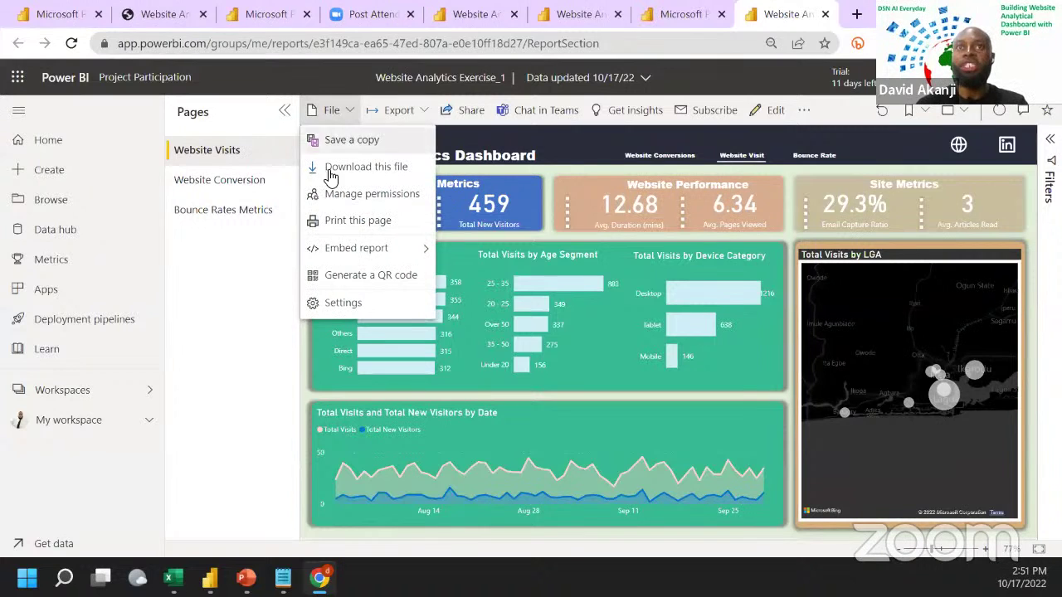
pyautogui.moveTo(359, 253)
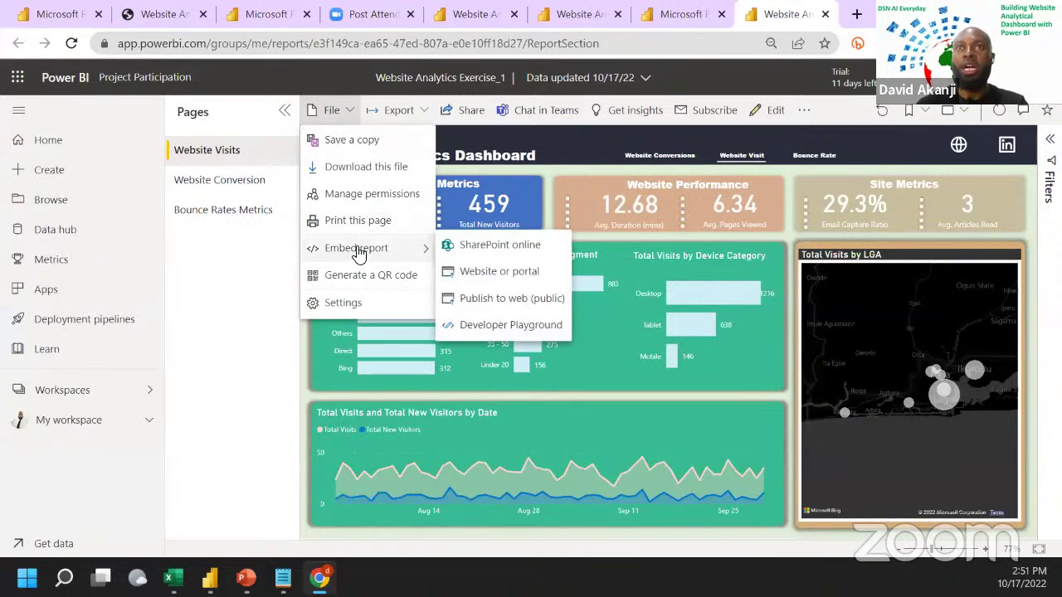
pyautogui.click(479, 300)
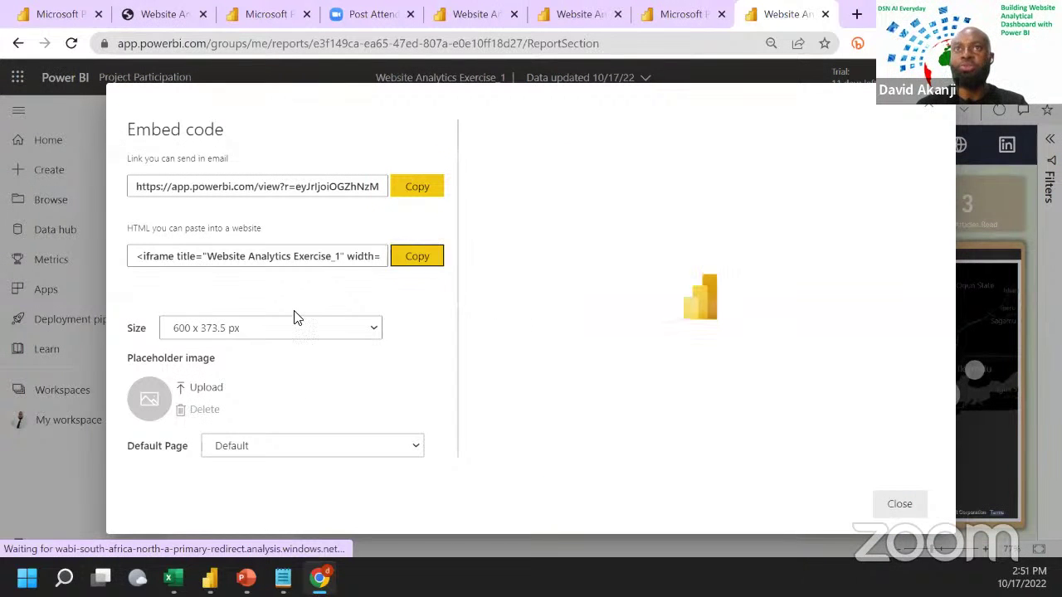
pyautogui.click(311, 340)
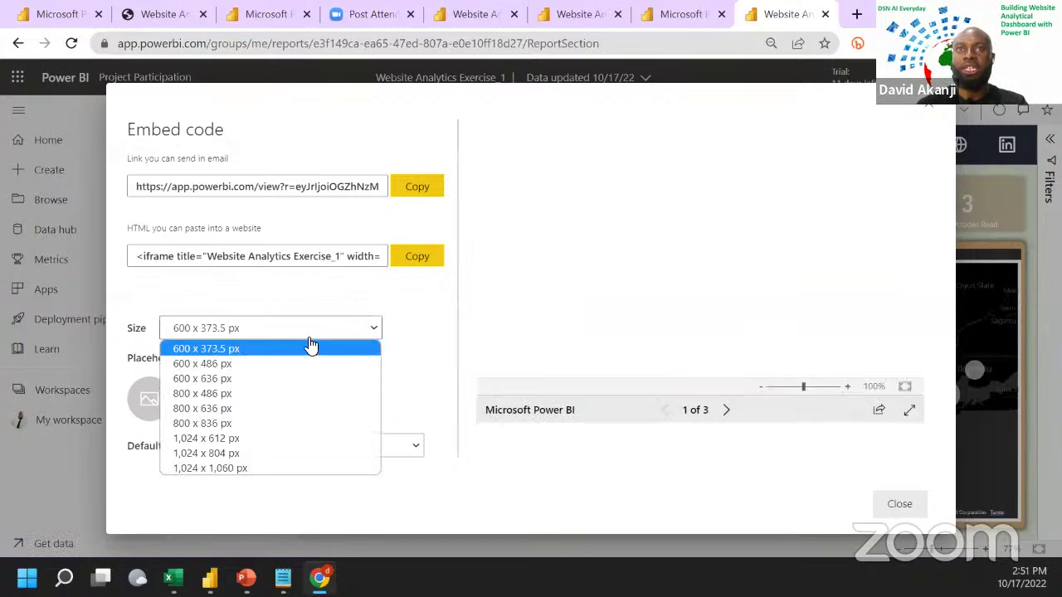
pyautogui.click(267, 469)
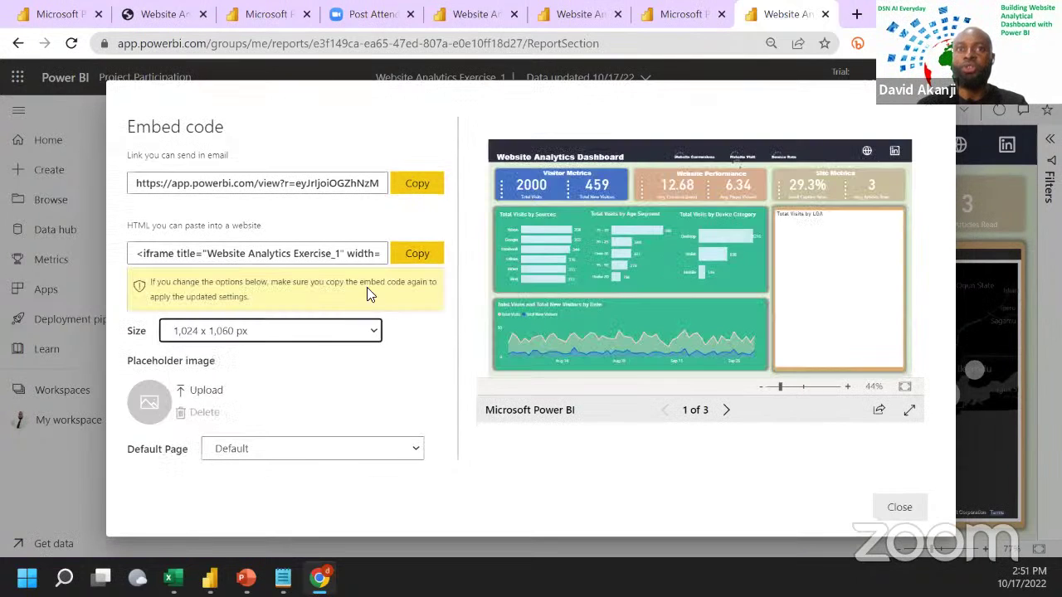
pyautogui.click(401, 186)
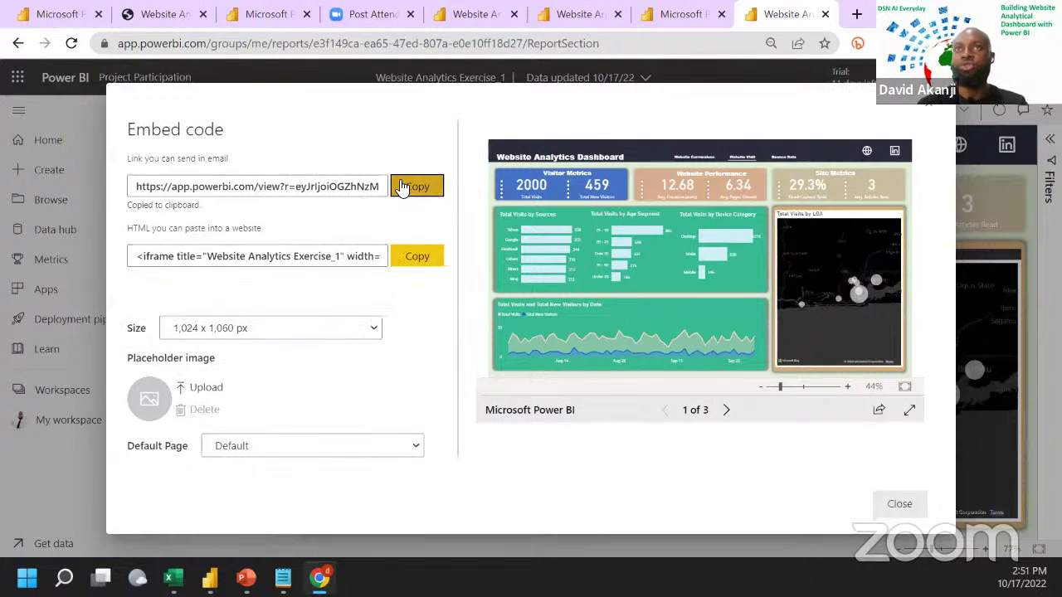
# Step: Open the newly copied public link in a new browser tab and view the Website Conversions and Bounce Rate pages
pyautogui.click(856, 14)
pyautogui.click(754, 37)
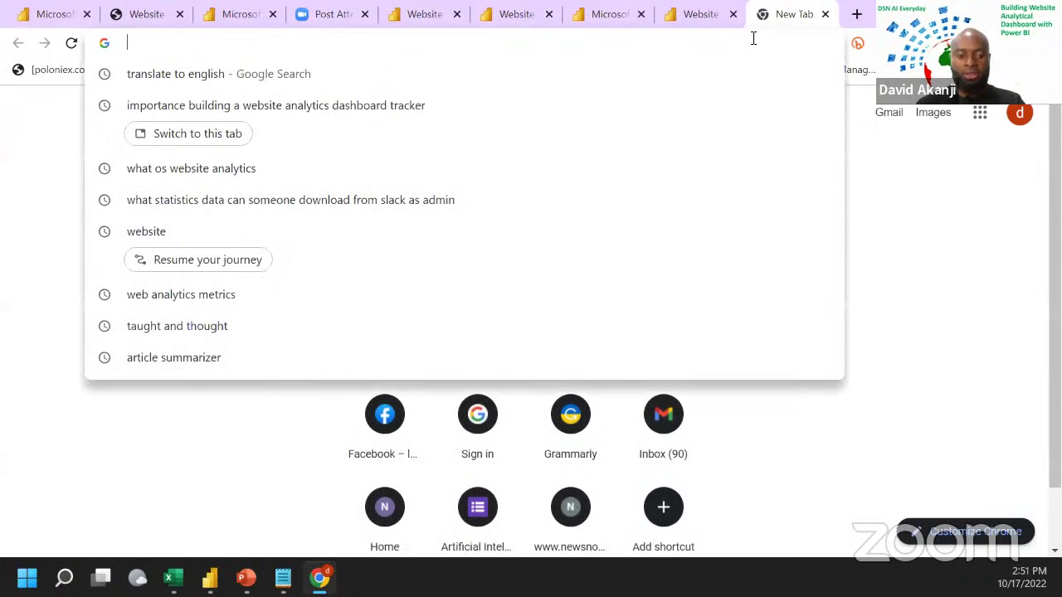
pyautogui.hotkey('ctrl', 'v')
pyautogui.press('Return')
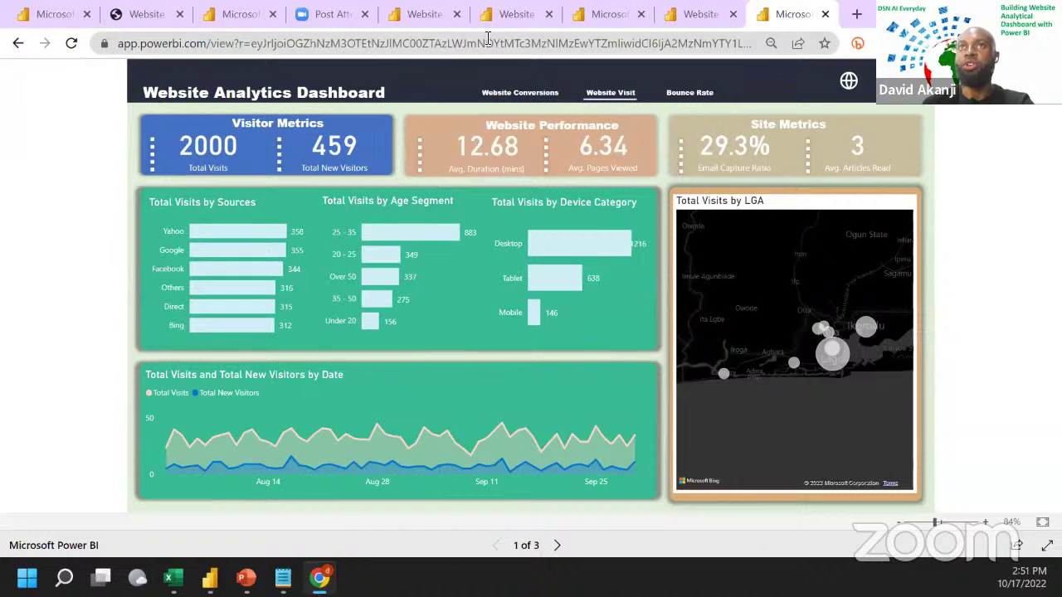
pyautogui.click(525, 92)
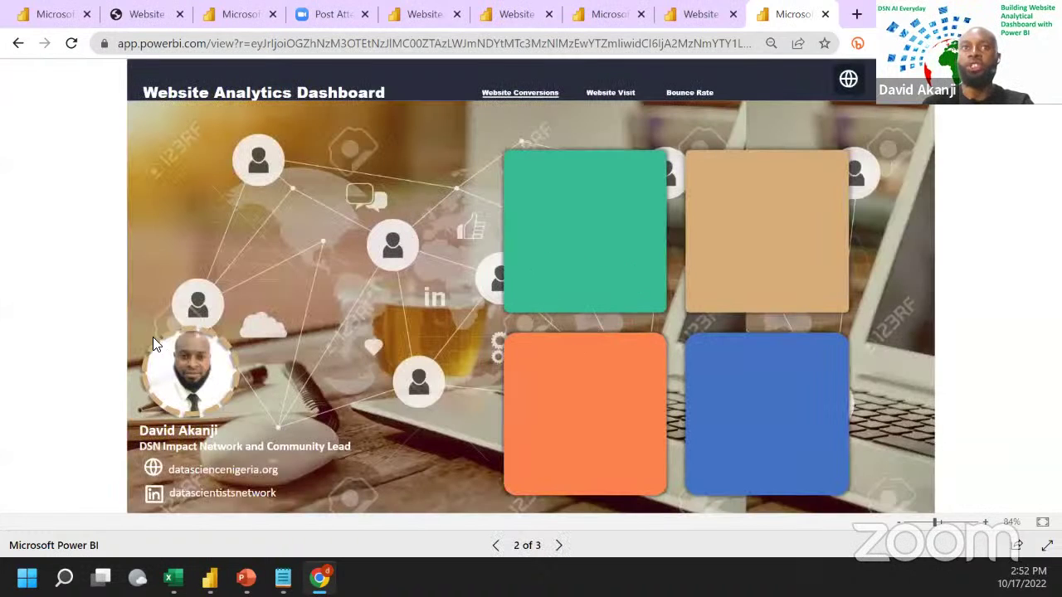
pyautogui.click(690, 94)
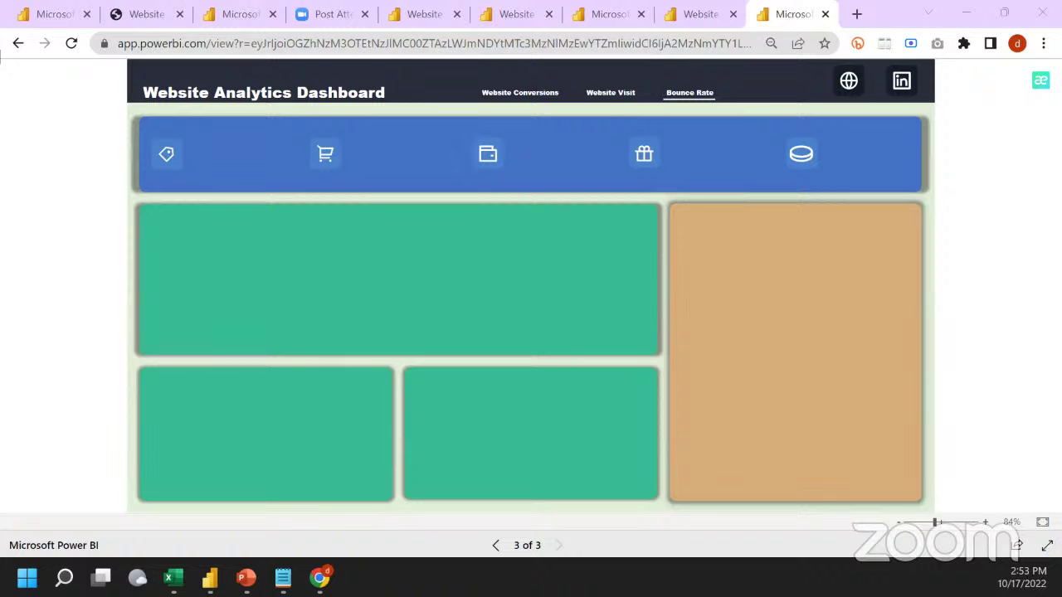
# Step: Switch to Power BI Desktop and dismiss the publishing dialog
pyautogui.click(320, 578)
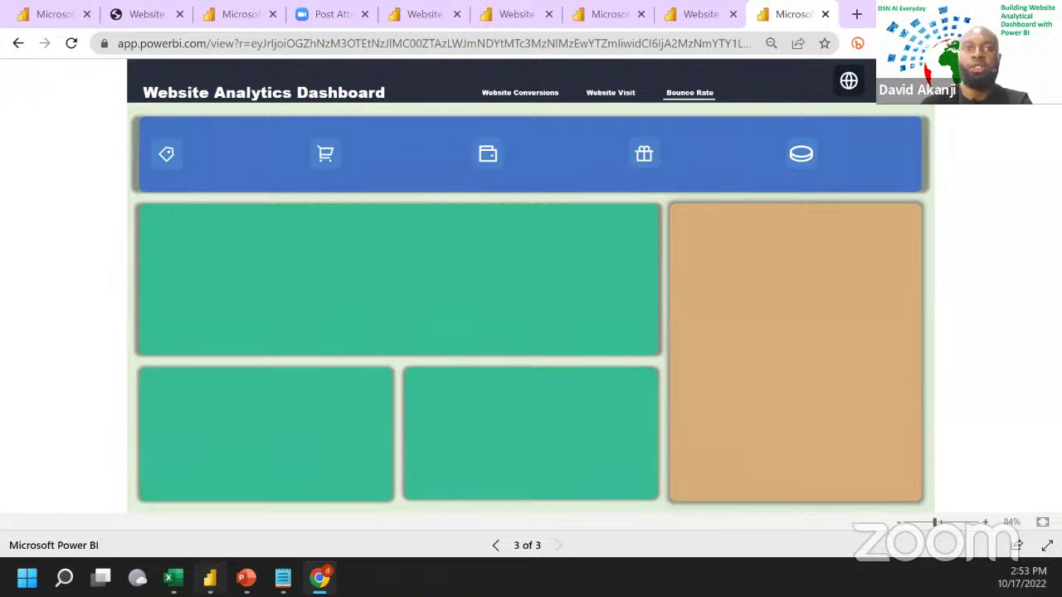
pyautogui.click(213, 576)
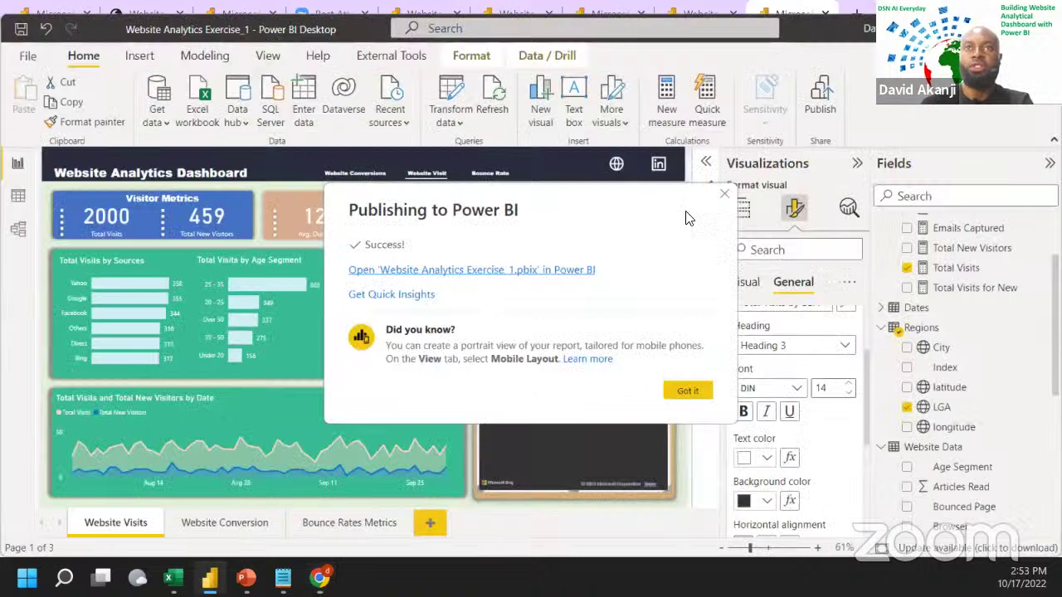
pyautogui.click(686, 391)
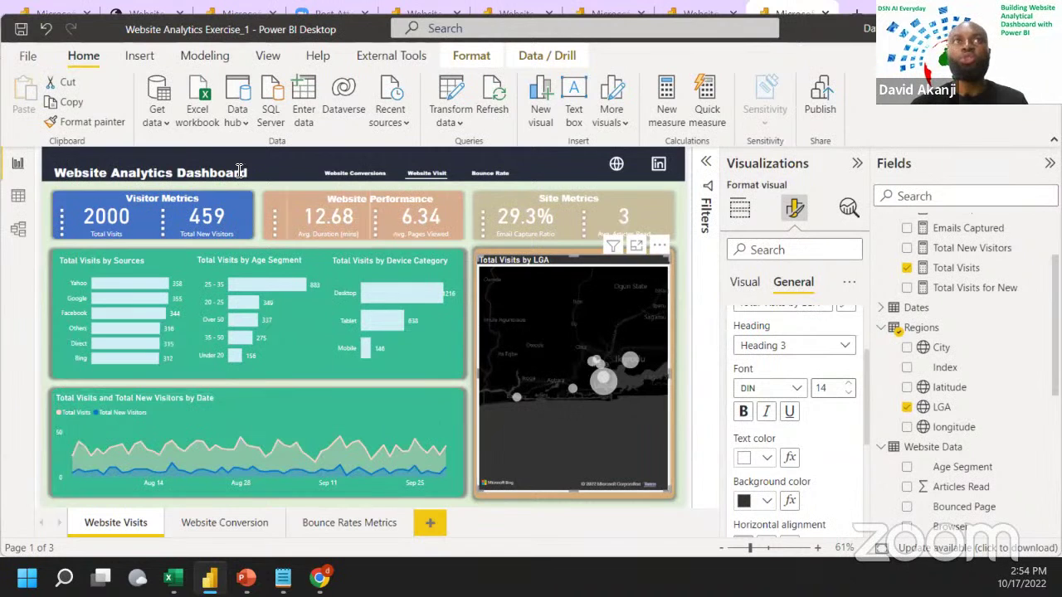
pyautogui.click(452, 124)
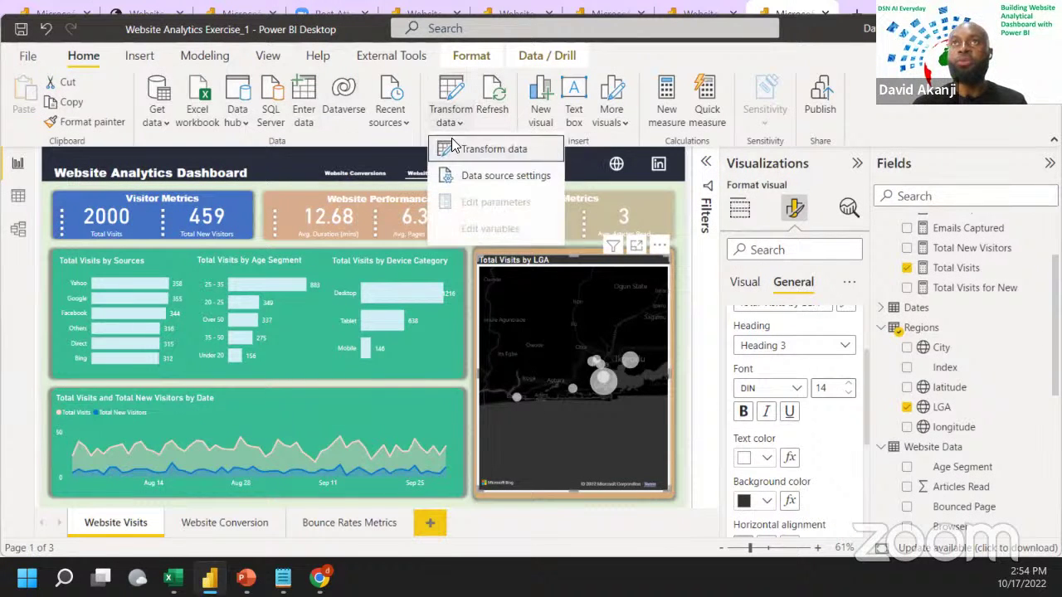
pyautogui.click(471, 158)
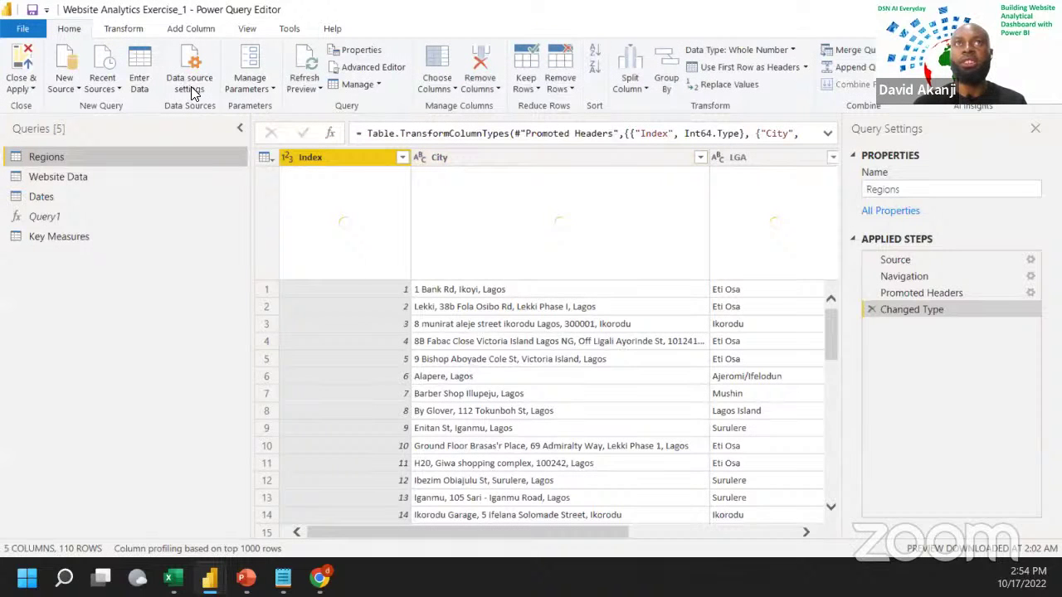
pyautogui.hotkey('alt', 'Tab')
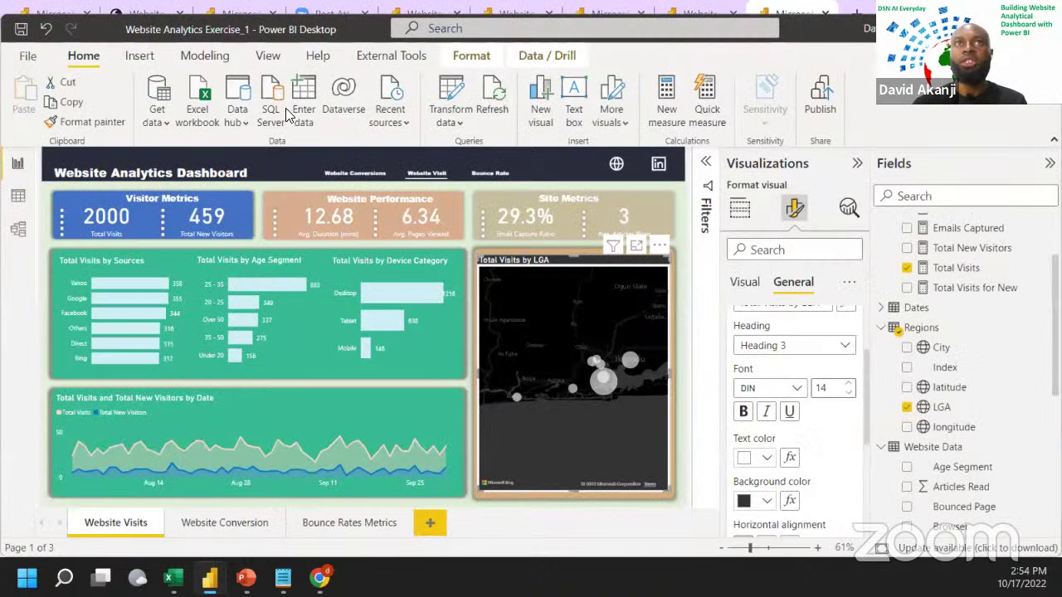
# Step: Point the report's Excel data source to Website Dataset.xlsx in the WebsiteAnalytics folder and refresh the data
pyautogui.click(461, 123)
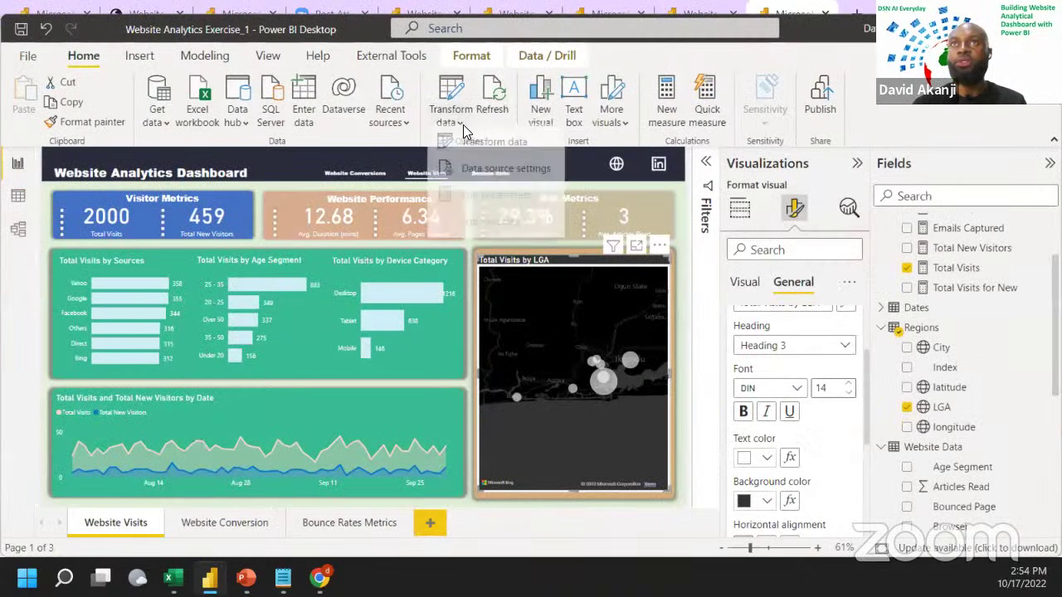
pyautogui.click(472, 171)
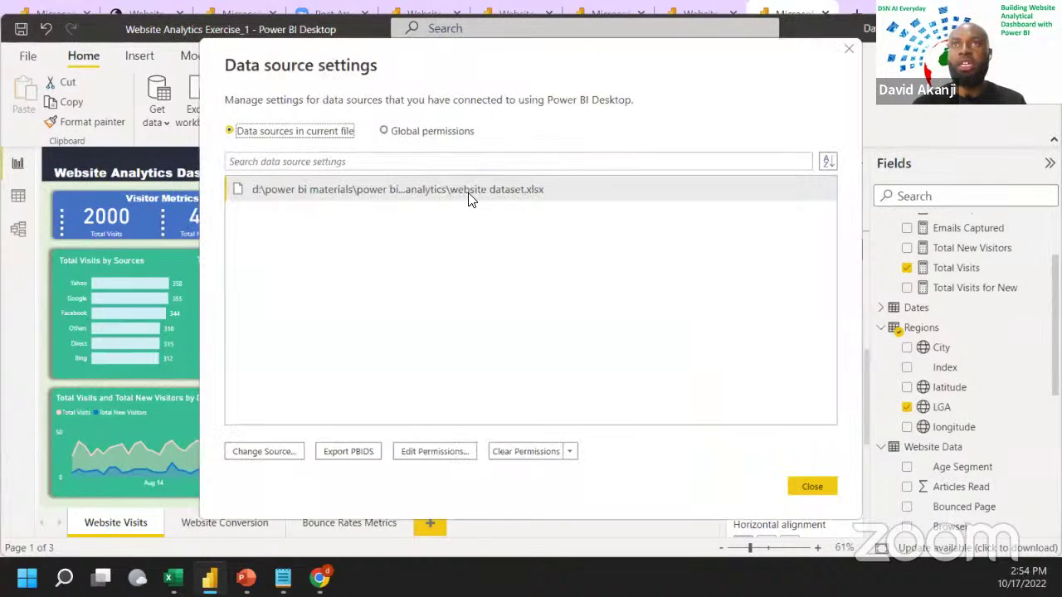
pyautogui.click(348, 195)
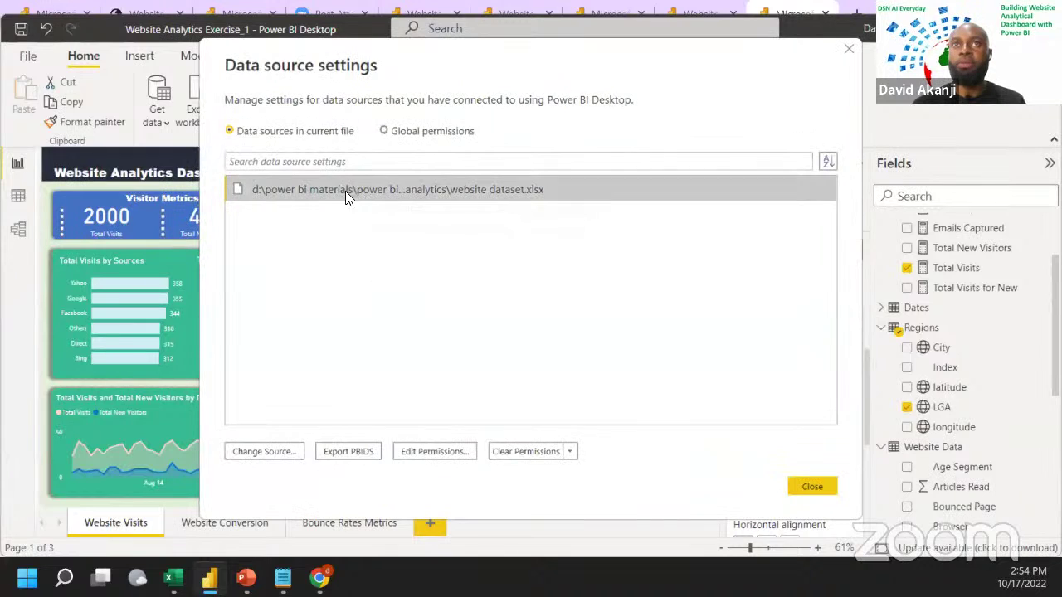
pyautogui.click(268, 459)
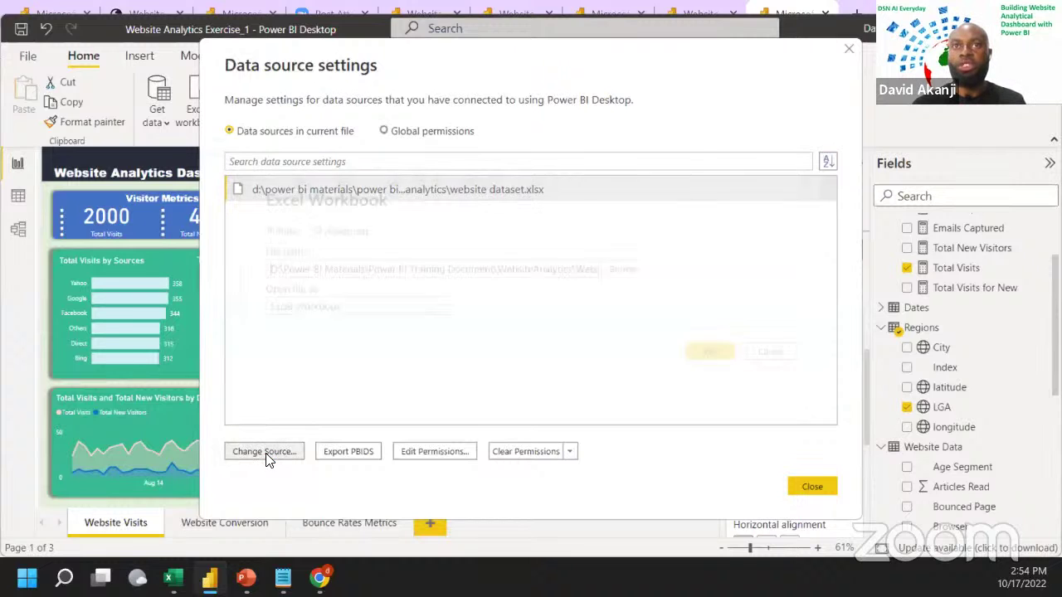
pyautogui.click(625, 269)
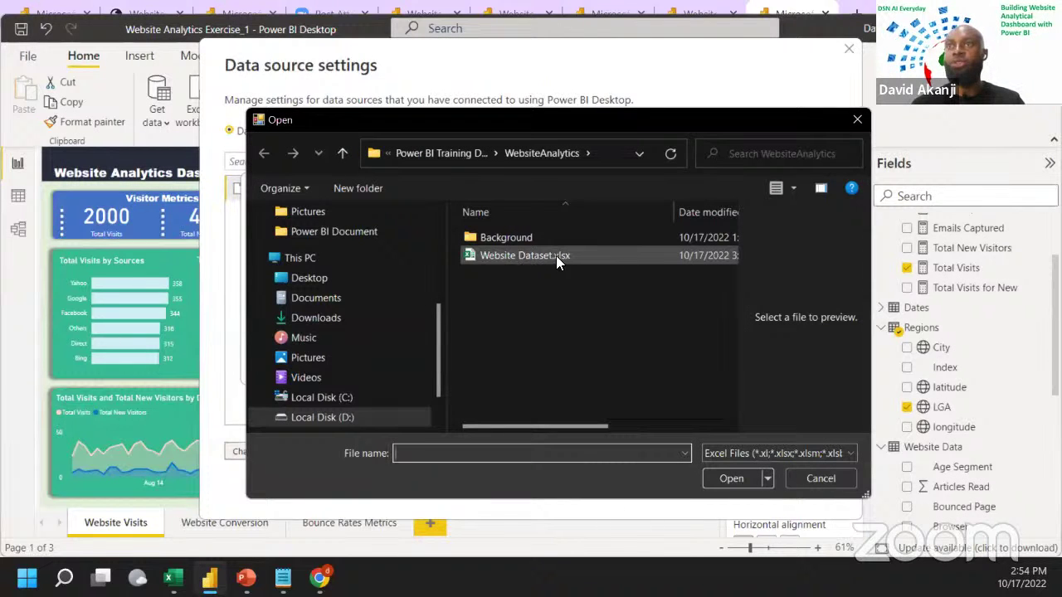
pyautogui.click(514, 258)
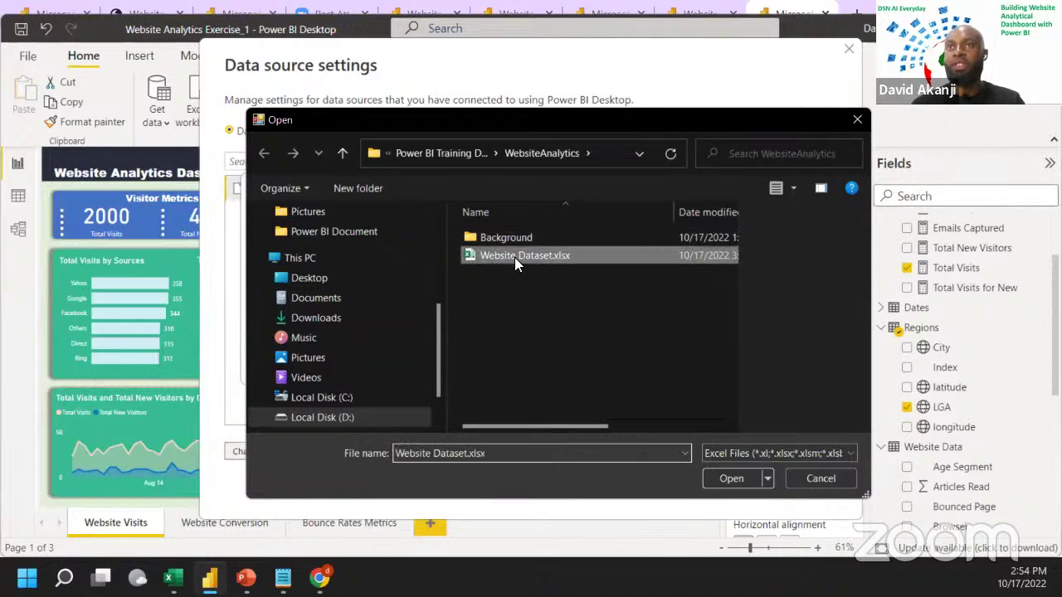
pyautogui.click(731, 471)
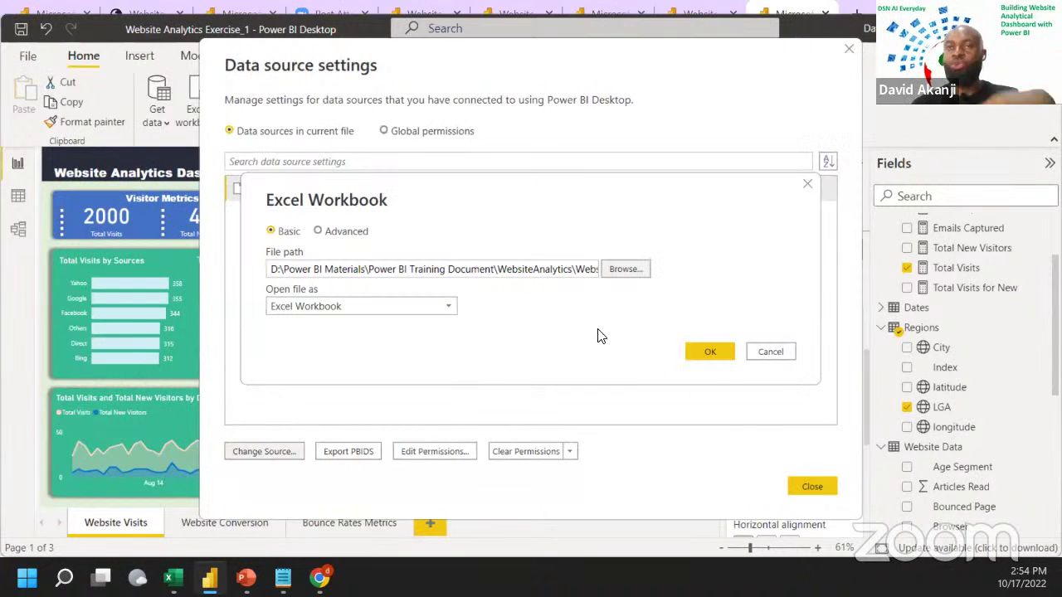
pyautogui.click(704, 354)
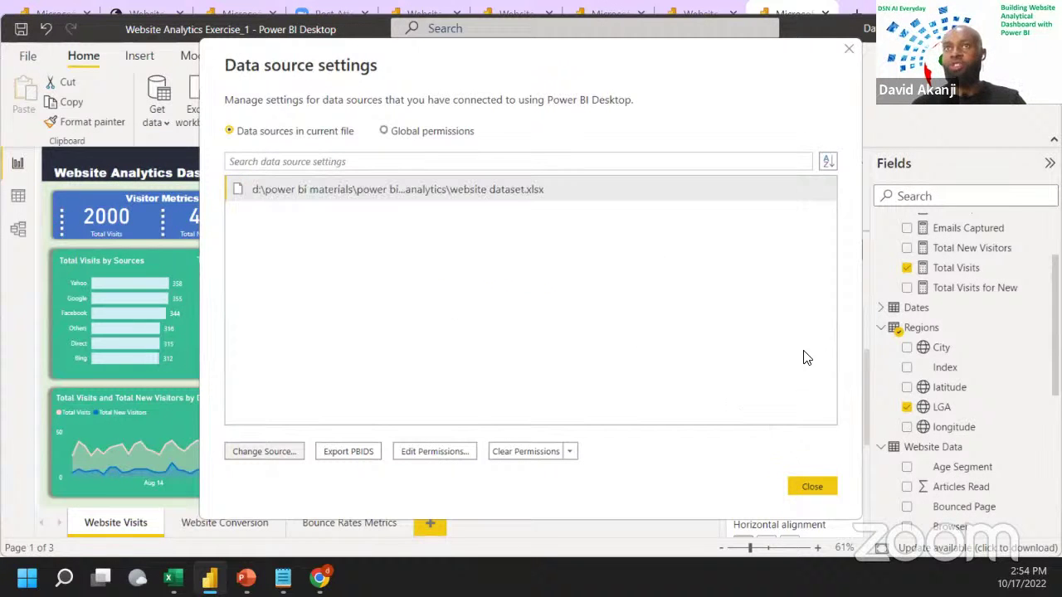
pyautogui.click(806, 489)
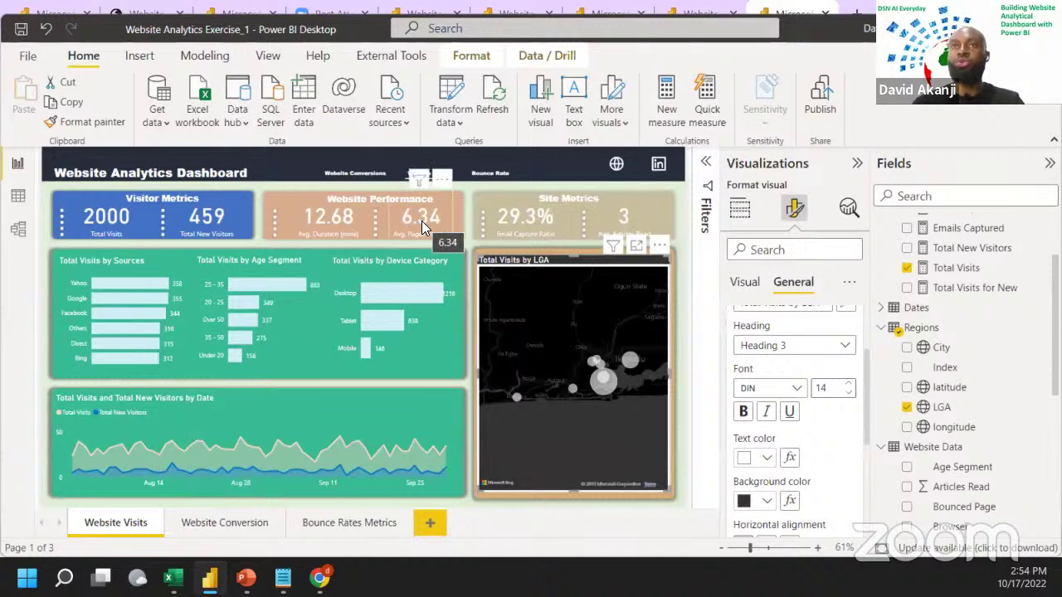
pyautogui.click(494, 100)
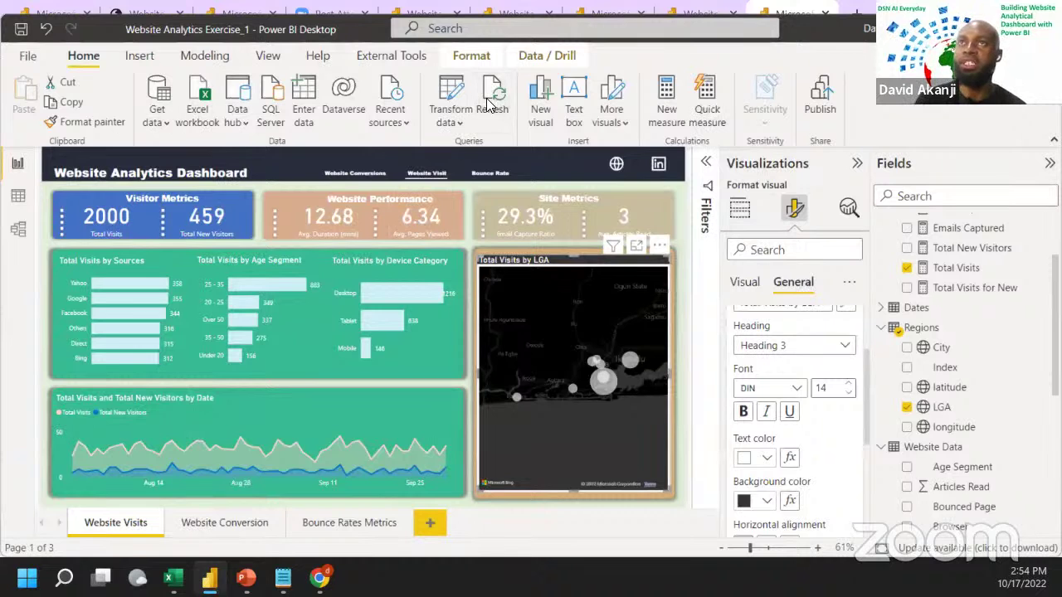